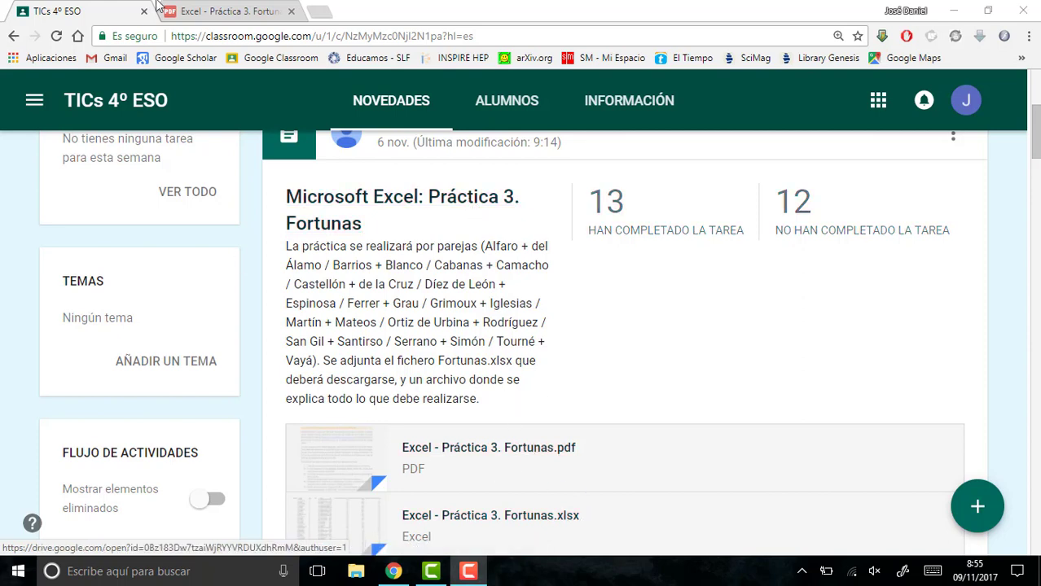
- Read the introduction of the assignment sheet Excel - Práctica 3. Fortunas.pdf at a larger zoom
left_click(230, 11)
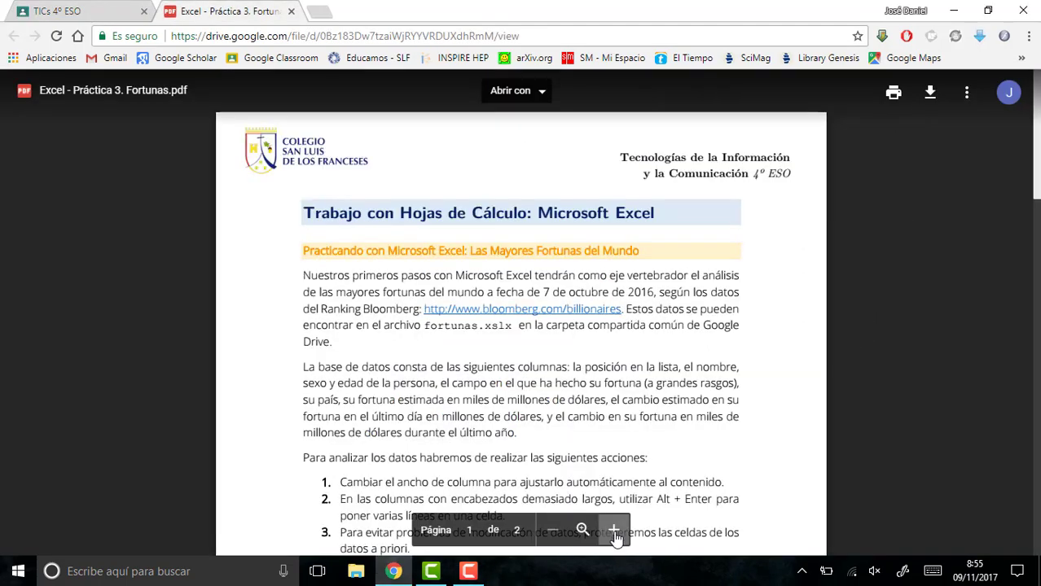
left_click(613, 531)
left_click(614, 530)
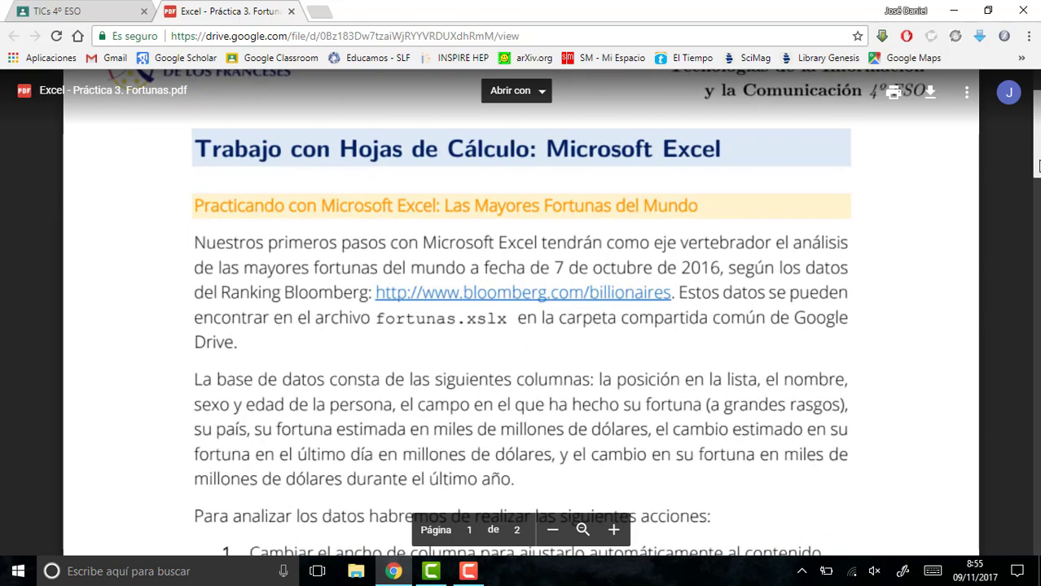
mouse_move(1037, 161)
left_mouse_down()
mouse_move(1037, 179)
mouse_move(1036, 170)
left_mouse_up()
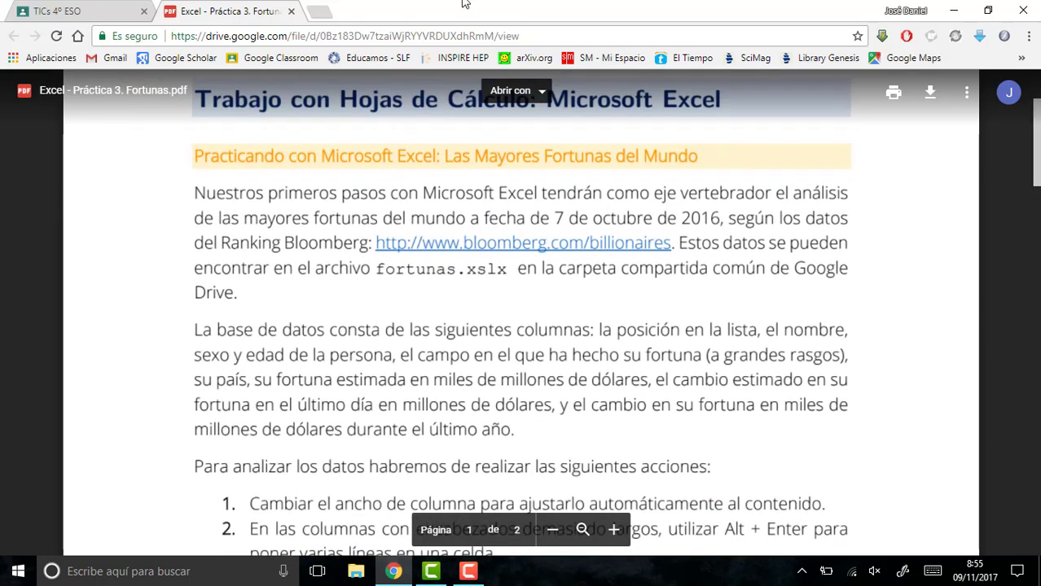
- Open the attachment Excel - Práctica 3. Fortunas.xlsx from the Classroom assignment and convert it for editing in Google Sheets
left_click(109, 11)
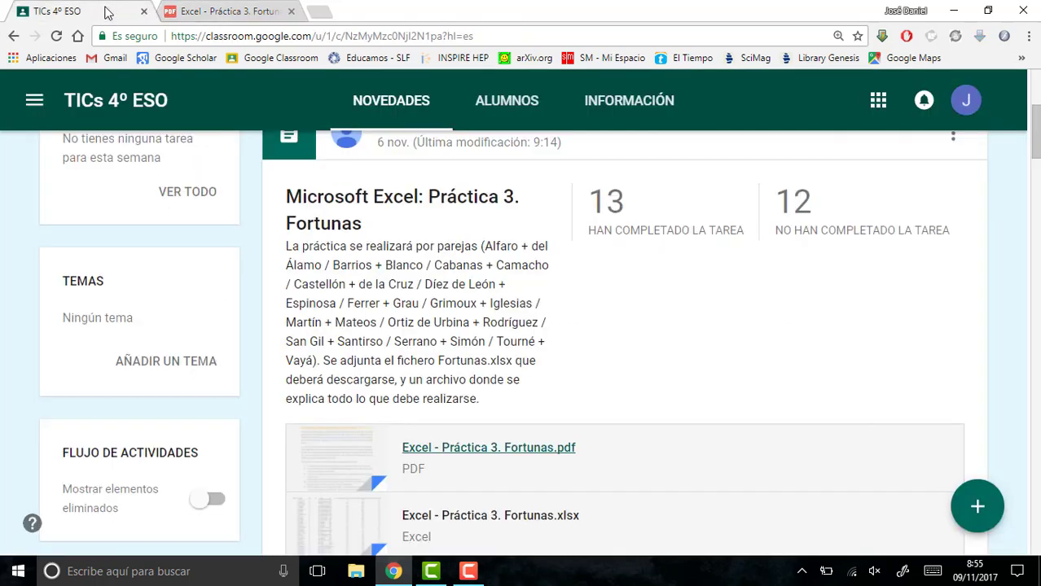
left_click(502, 524)
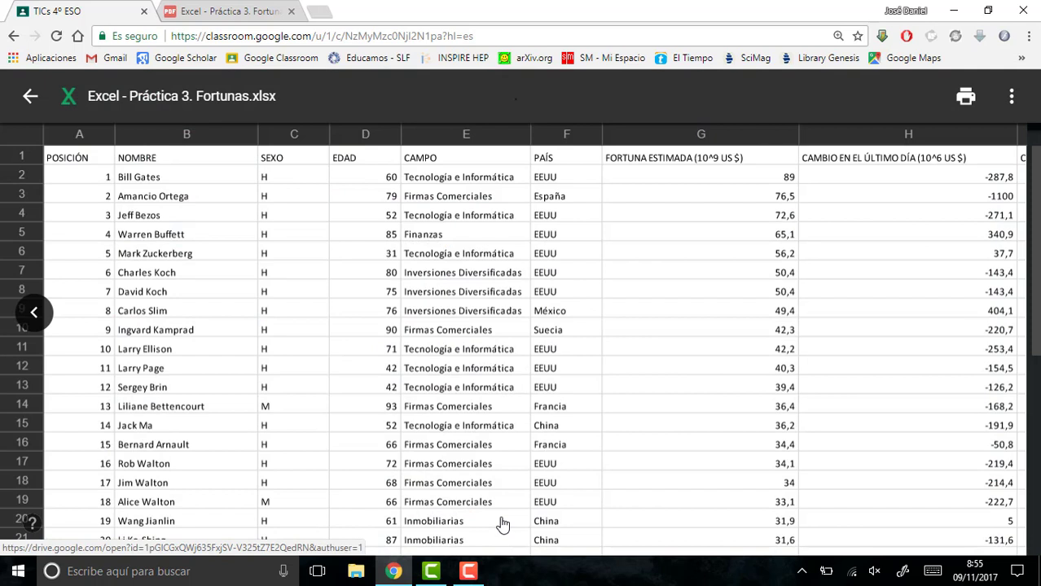
left_click(1011, 96)
left_click(942, 189)
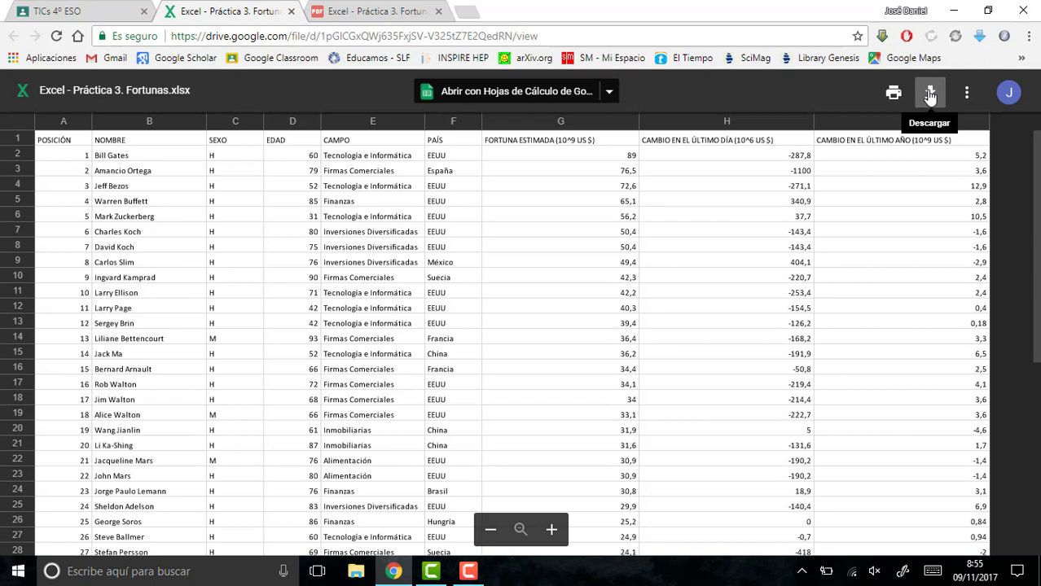
left_click(557, 97)
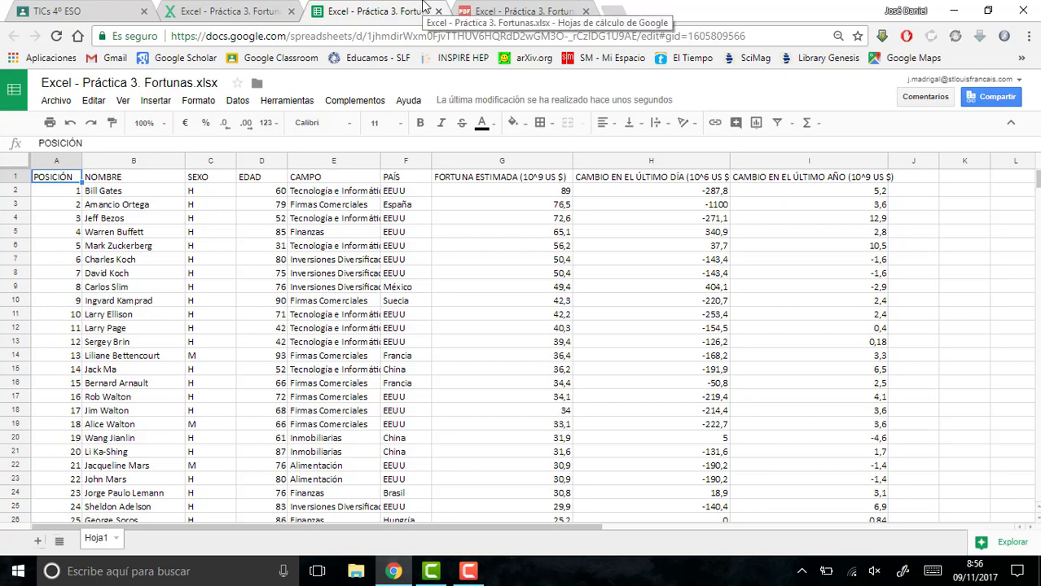
- Read the numbered list of actions in the assignment PDF and return to the spreadsheet
left_click(529, 11)
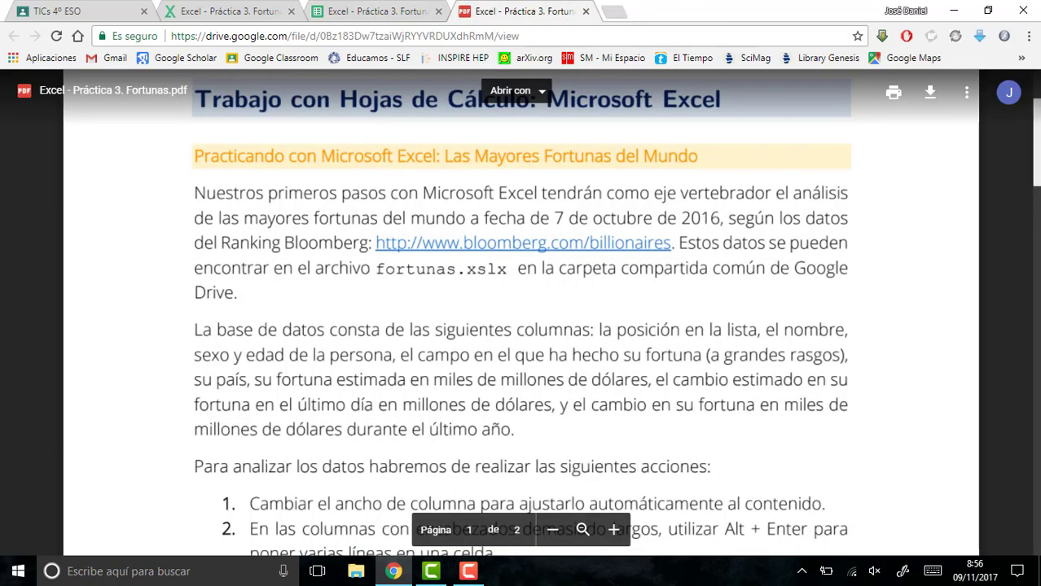
scroll(744, 211, "down", 4)
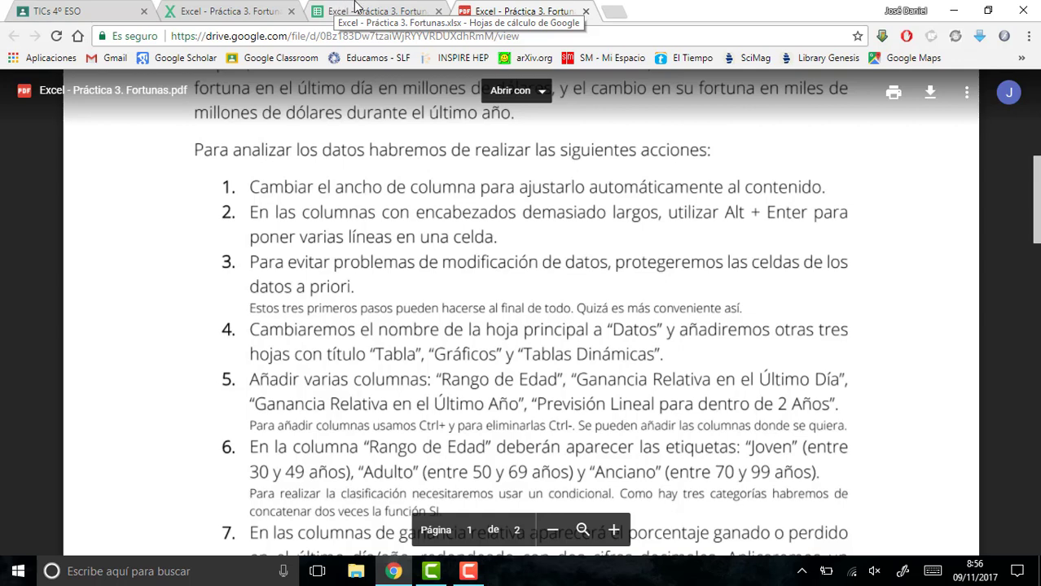
left_click(354, 8)
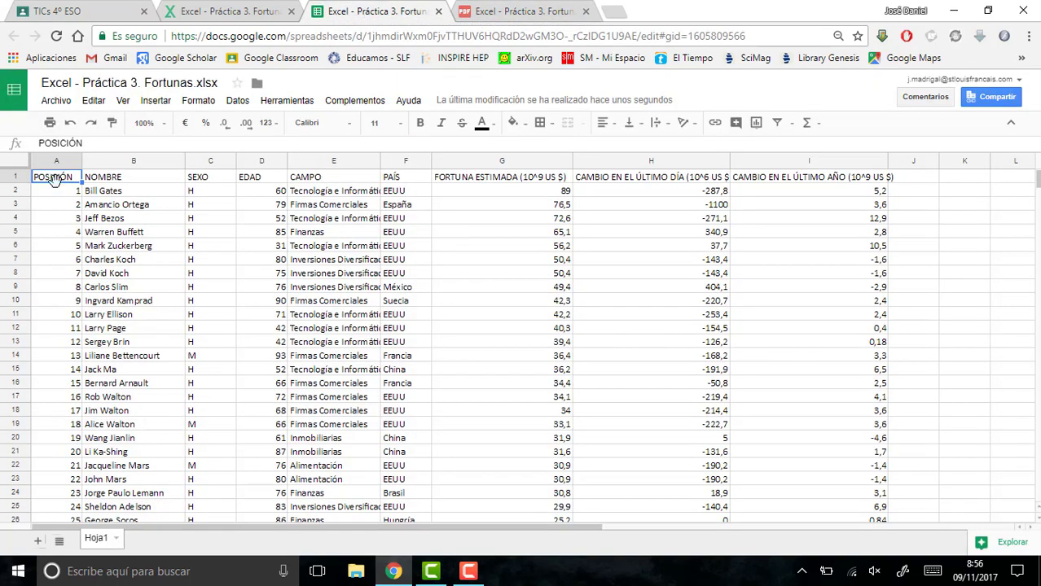
left_click_drag(52, 173, 187, 309)
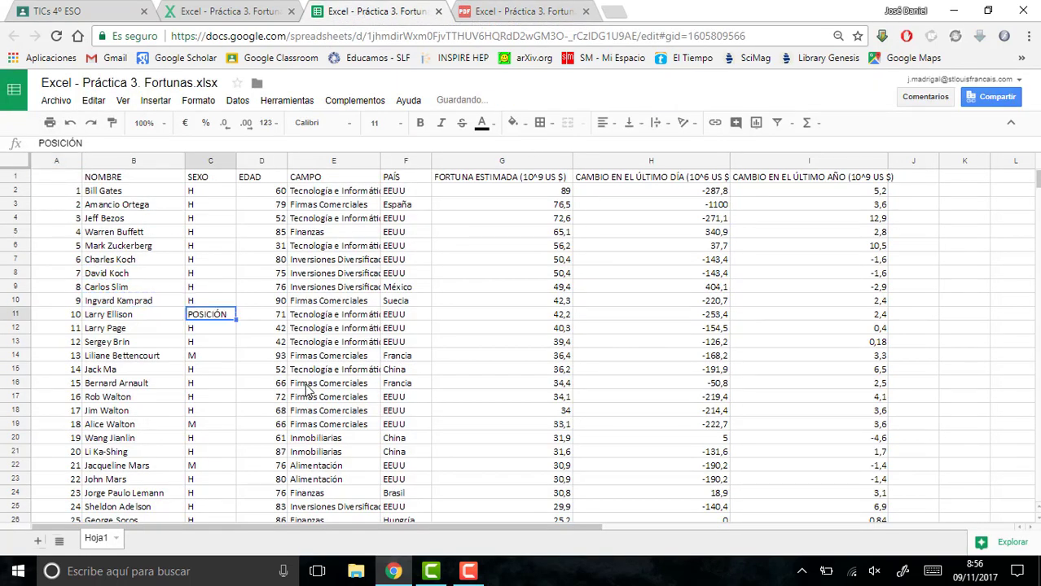
key("ctrl+z")
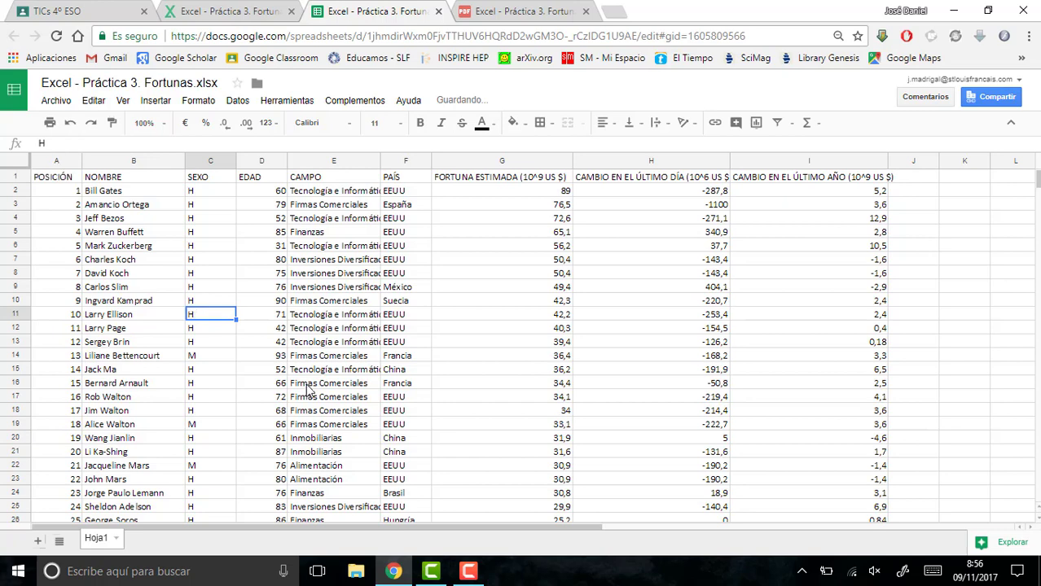
left_click(61, 181)
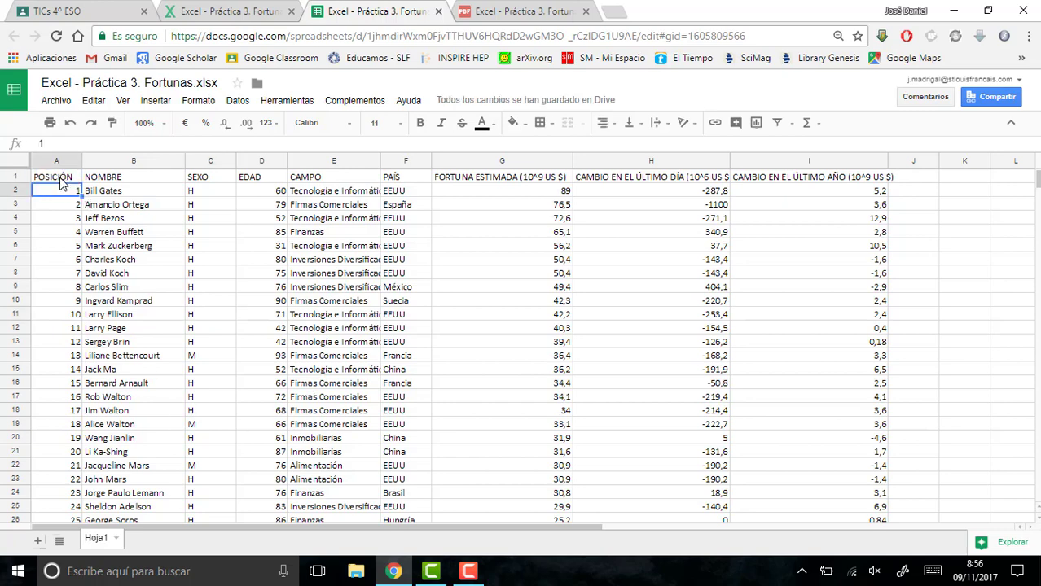
- Apply text wrapping to the whole data table A1:I51, including the header row
left_click_drag(119, 224, 842, 442)
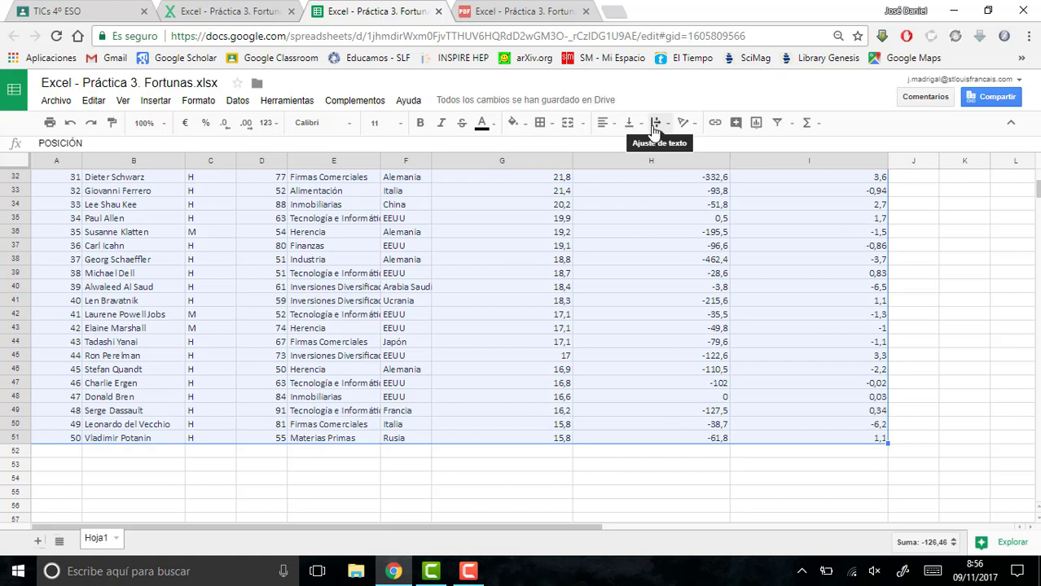
left_click(654, 131)
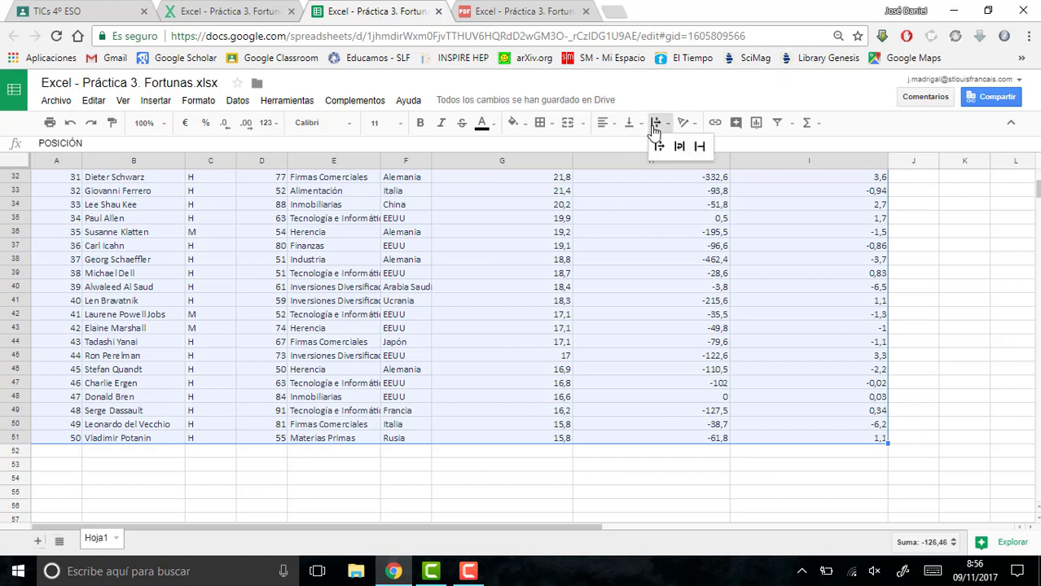
left_click(681, 147)
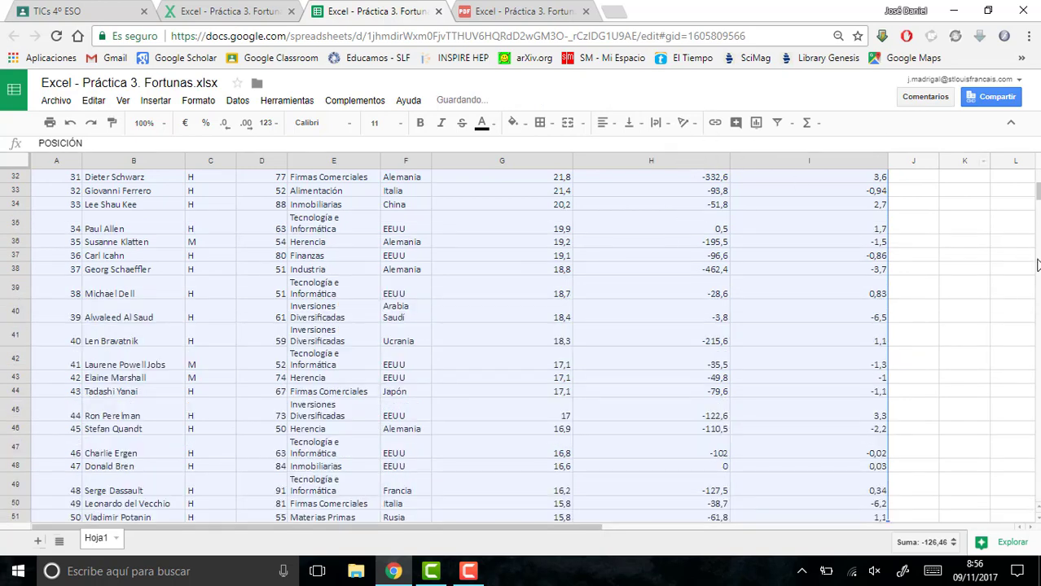
left_click_drag(1036, 202, 1036, 180)
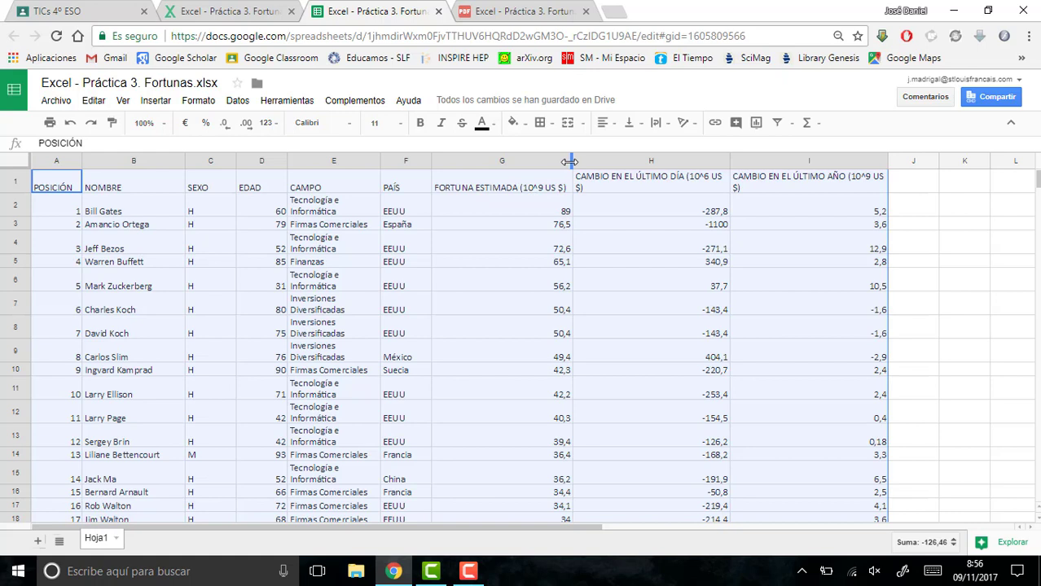
- Narrow columns G, H and I so their long headings wrap onto two or three lines
left_click_drag(569, 163, 522, 171)
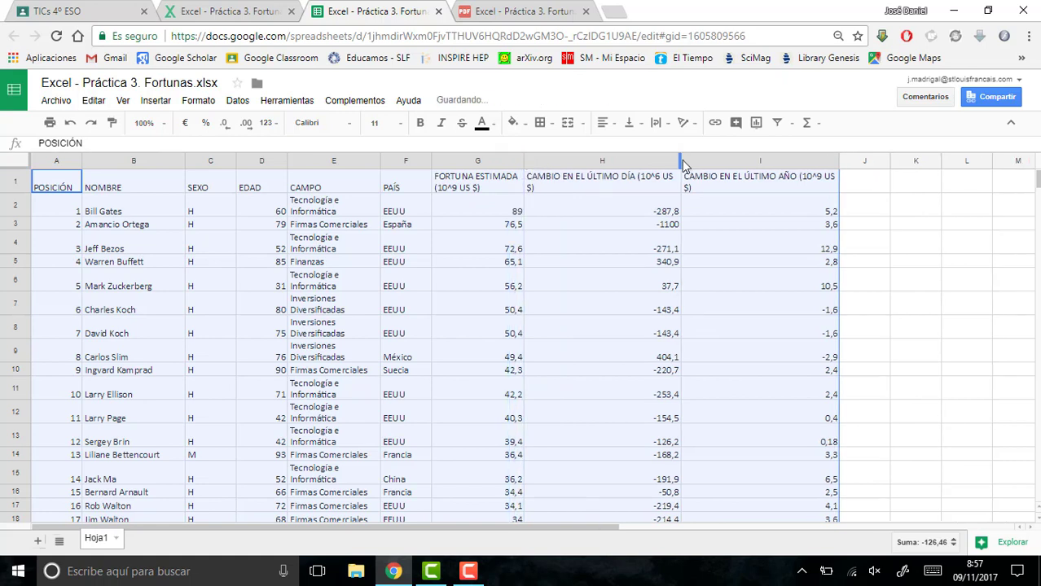
left_click_drag(680, 160, 602, 165)
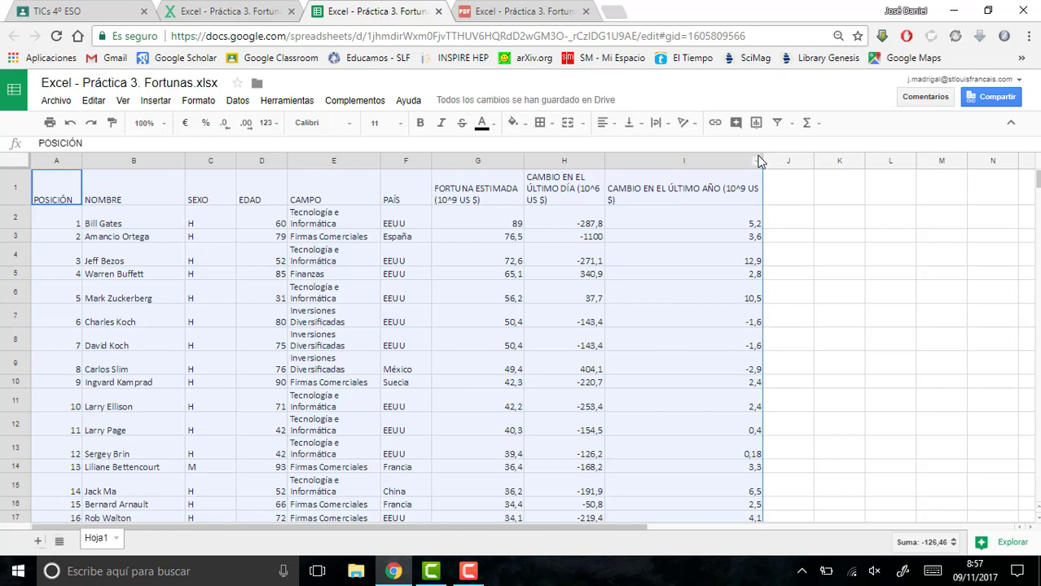
left_click_drag(761, 155, 686, 155)
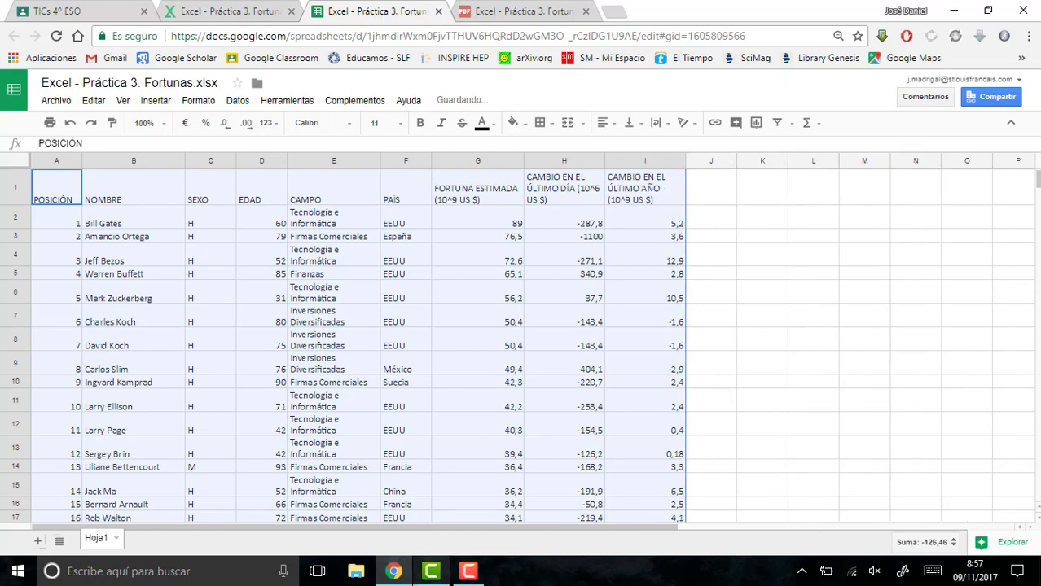
- Consult instruction 2 of the PDF, try a manual line break after FORTUNA in heading G1, and undo it
mouse_move(429, 573)
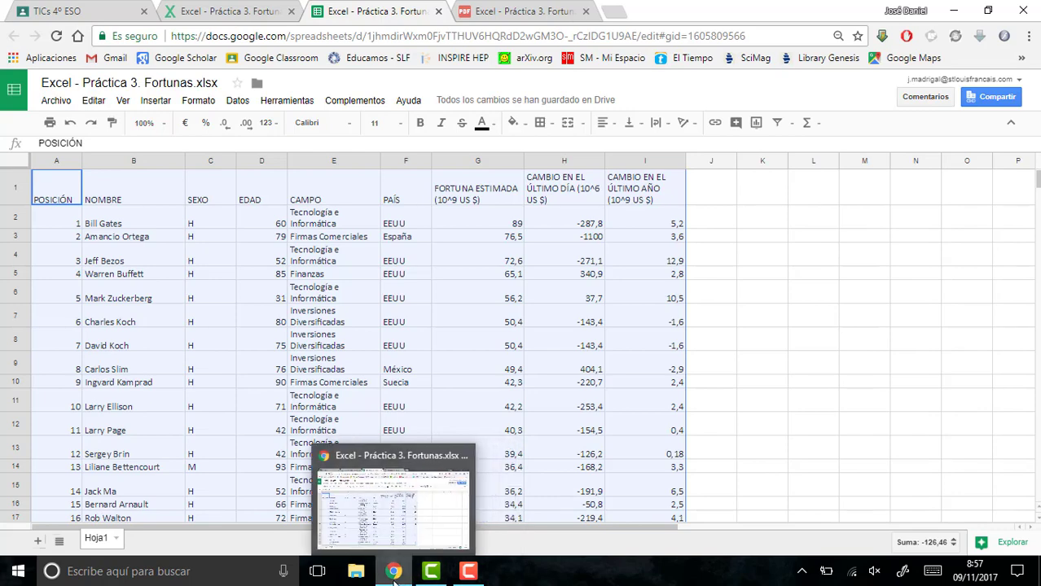
left_click(481, 12)
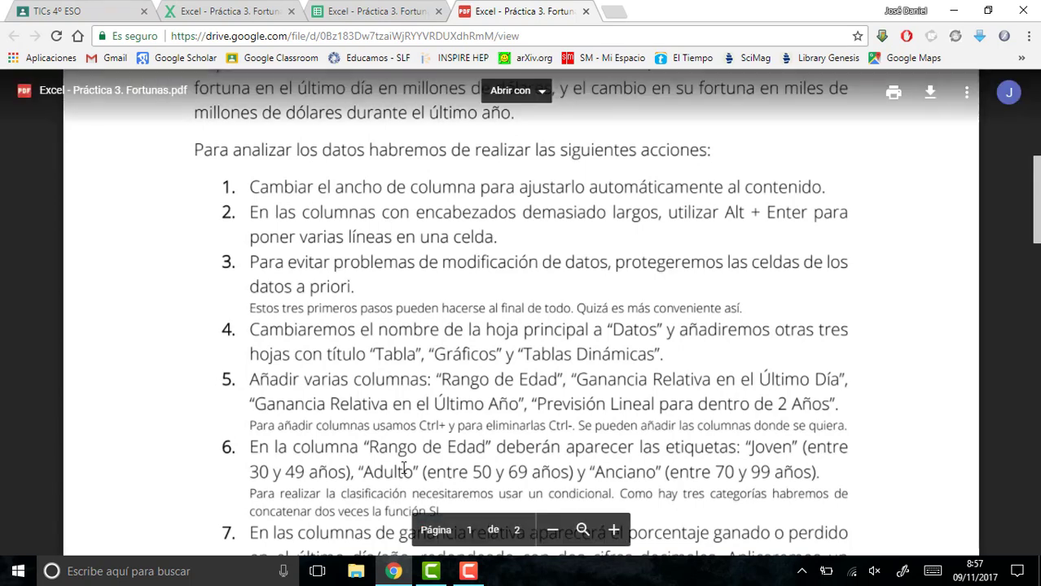
left_click(368, 12)
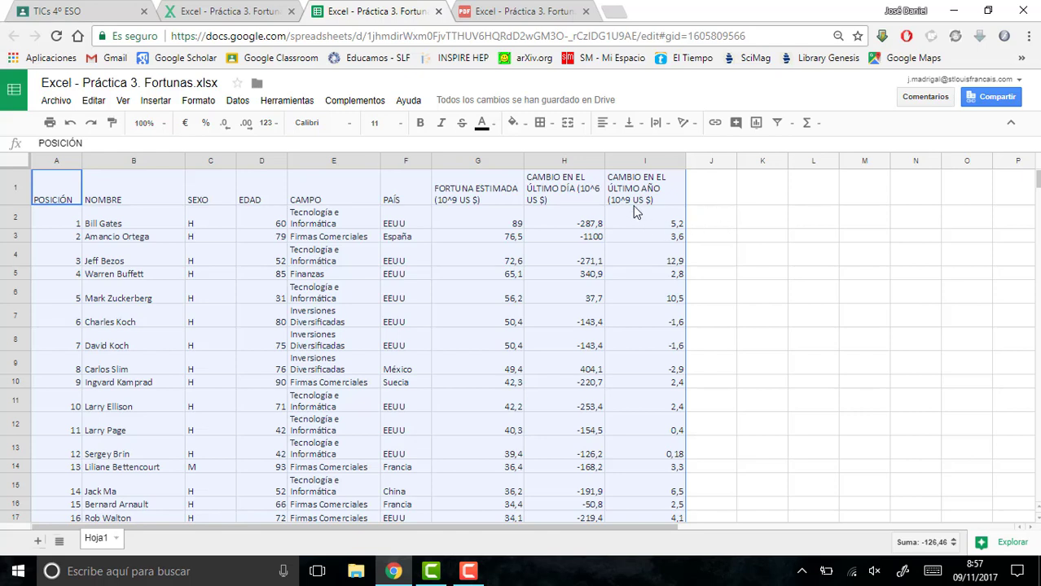
left_click(494, 199)
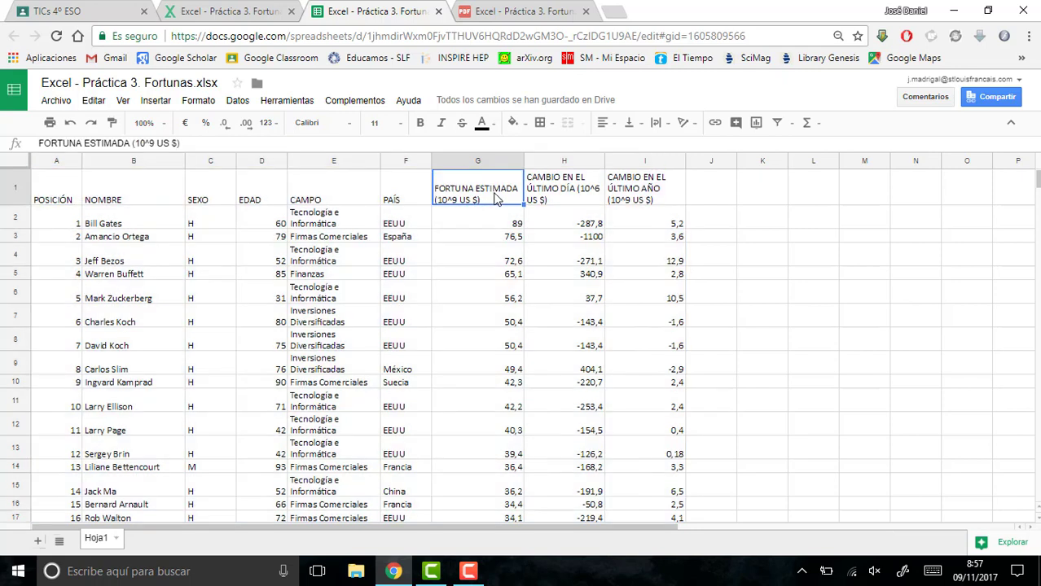
left_click(81, 143)
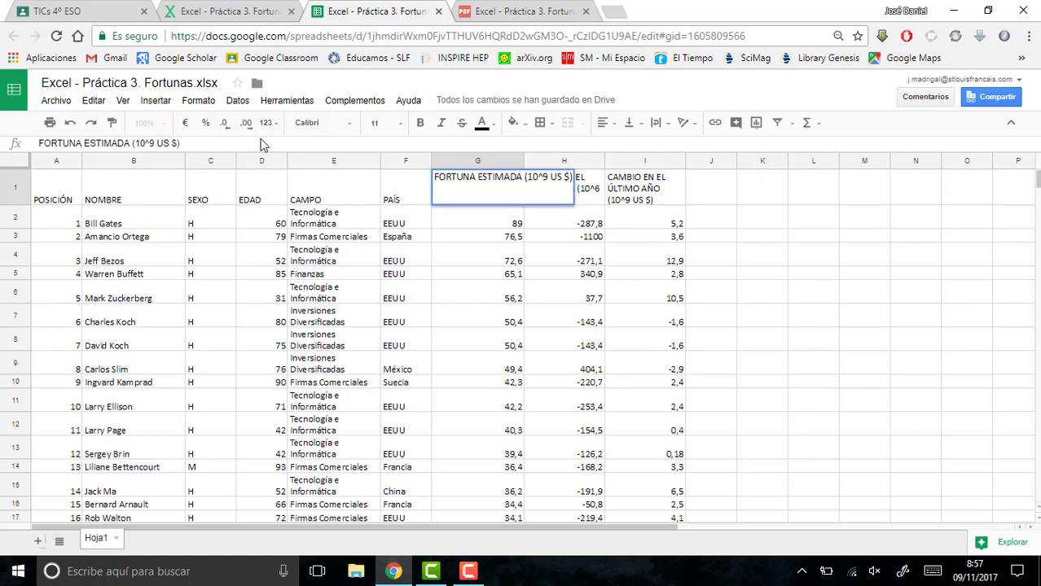
key("alt+Return")
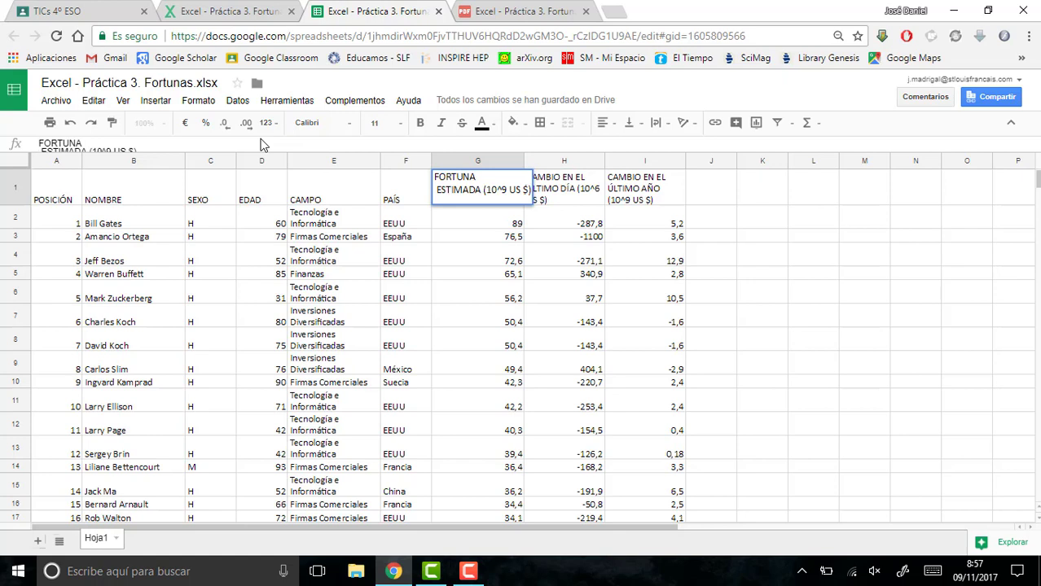
key("Return")
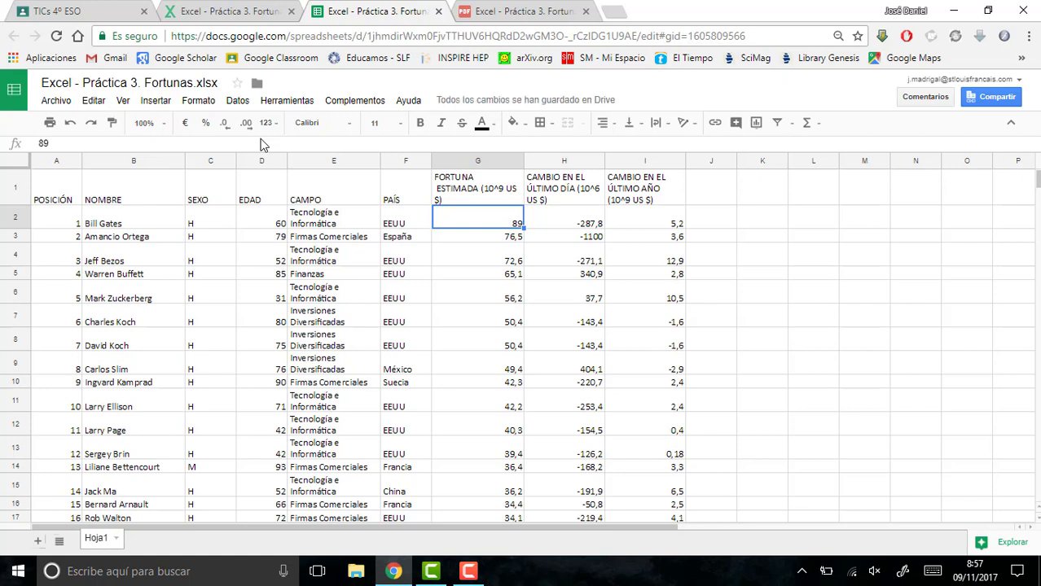
key("ctrl+z")
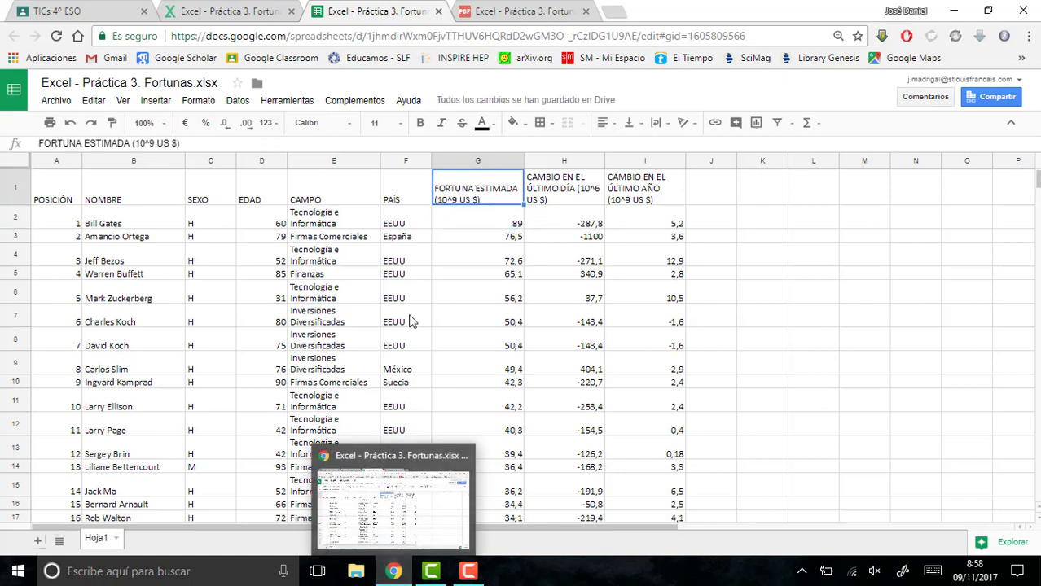
- Consult the PDF's instruction on protecting data, try overwriting the fortune value in cell G3, and undo the change
left_click(517, 10)
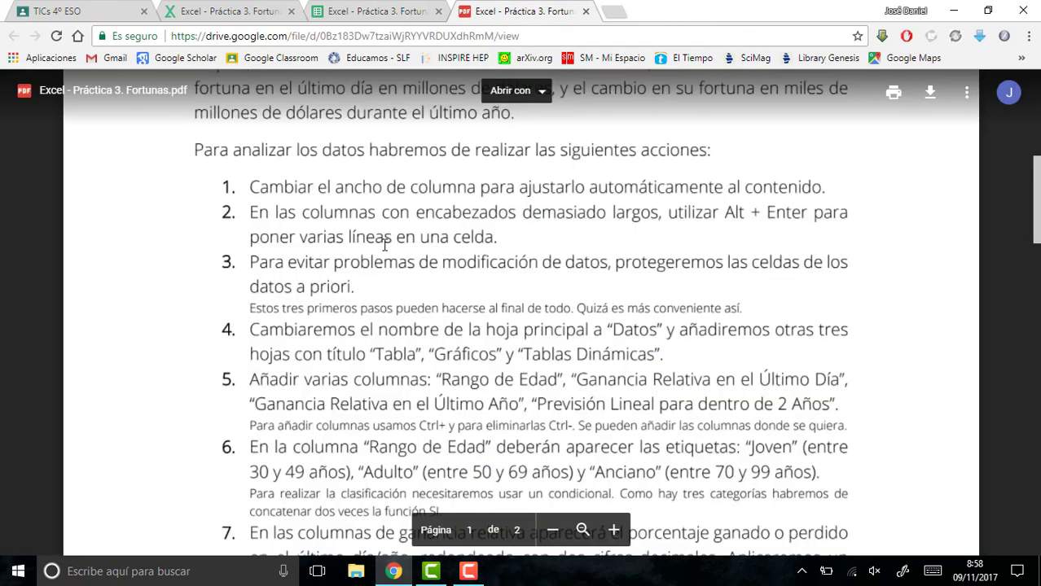
left_click(326, 10)
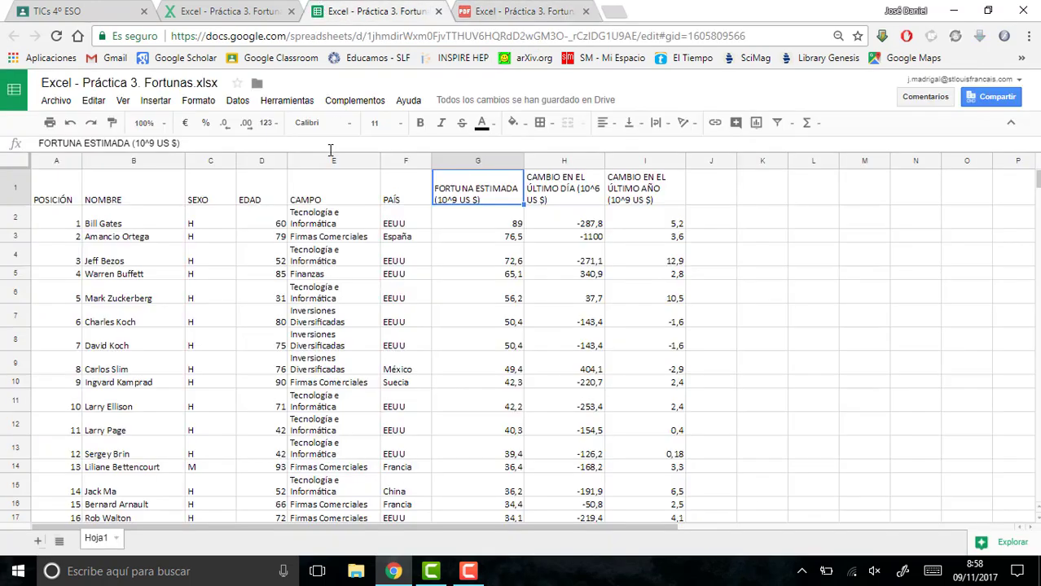
left_click(444, 238)
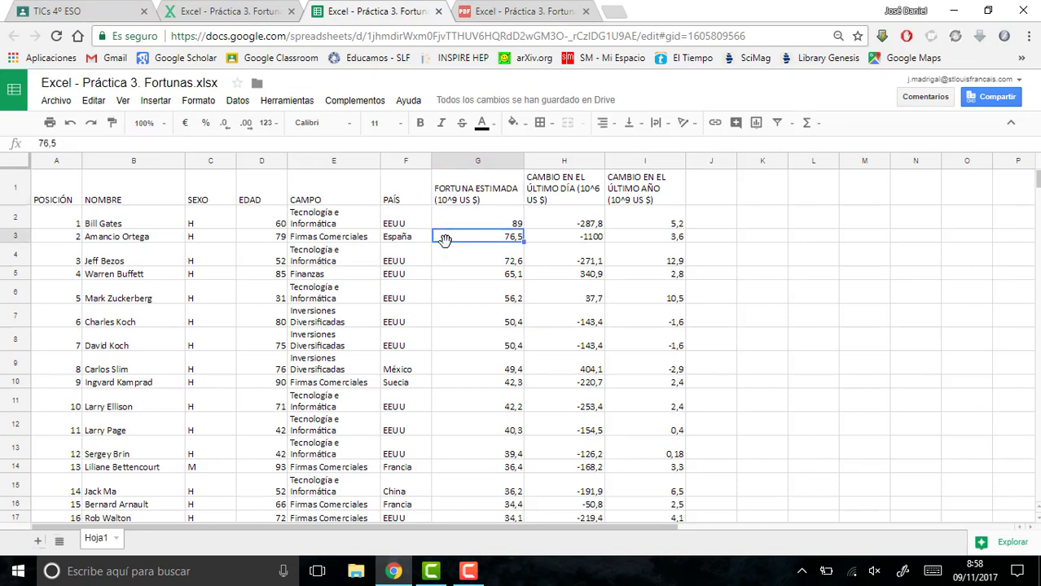
key("BackSpace")
key("Return")
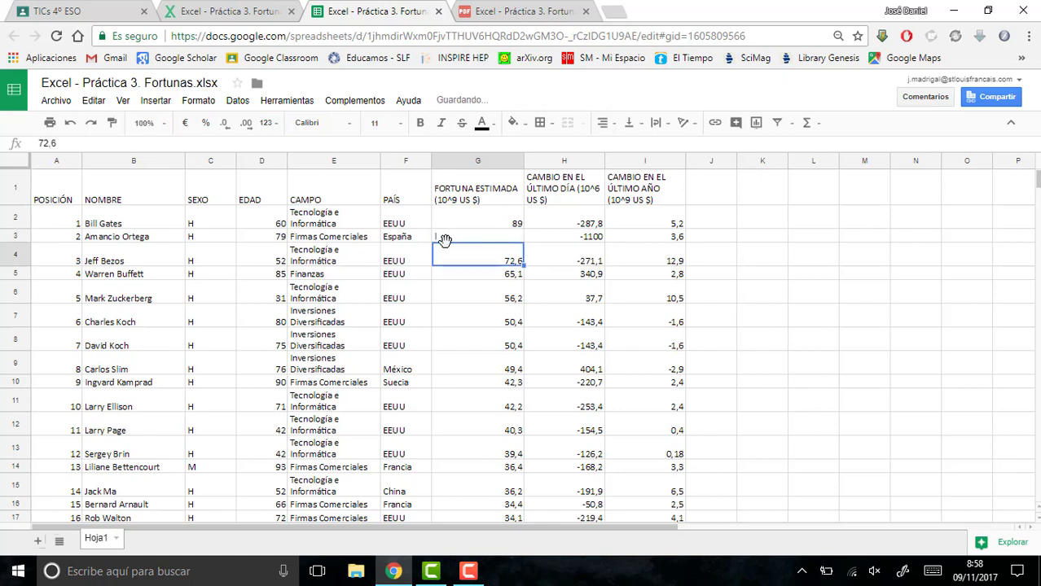
key("ctrl+z")
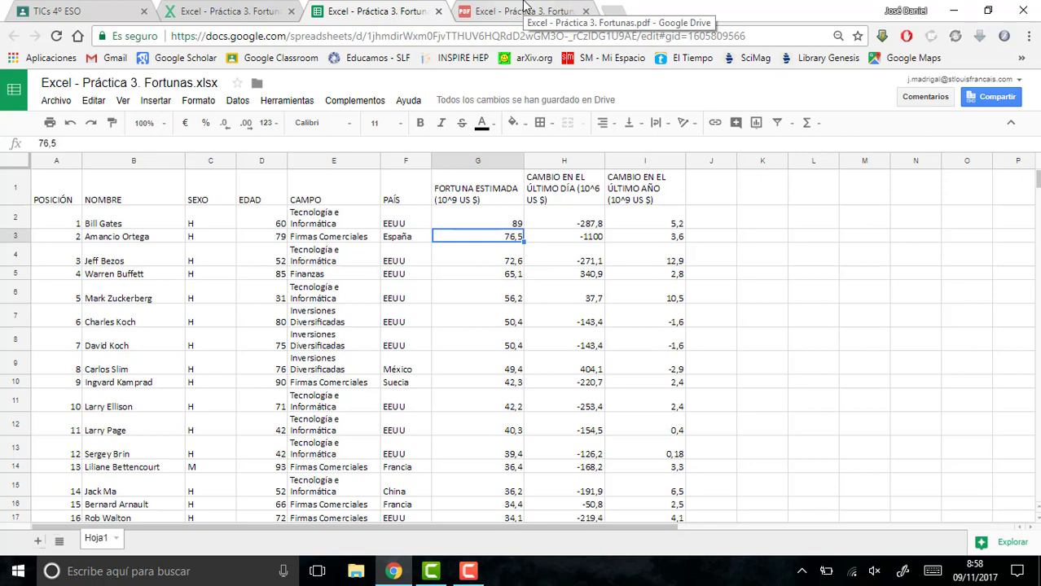
- Reread instruction 3 of the PDF about protecting the original data cells and return to the spreadsheet
left_click(526, 5)
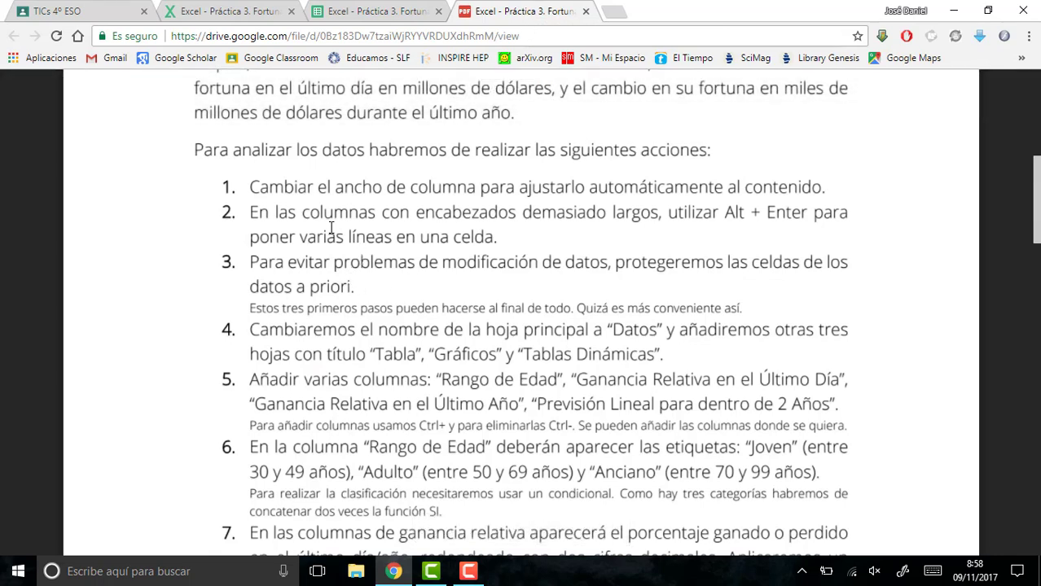
left_click(382, 10)
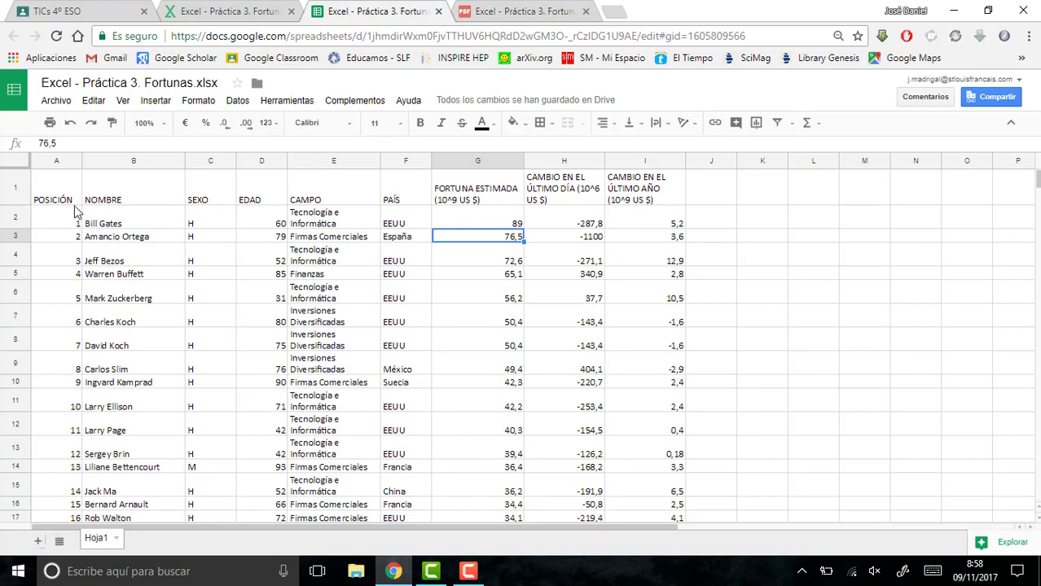
mouse_move(68, 198)
left_mouse_down()
mouse_move(372, 405)
mouse_move(457, 538)
mouse_move(548, 530)
mouse_move(621, 418)
mouse_move(642, 454)
left_mouse_up()
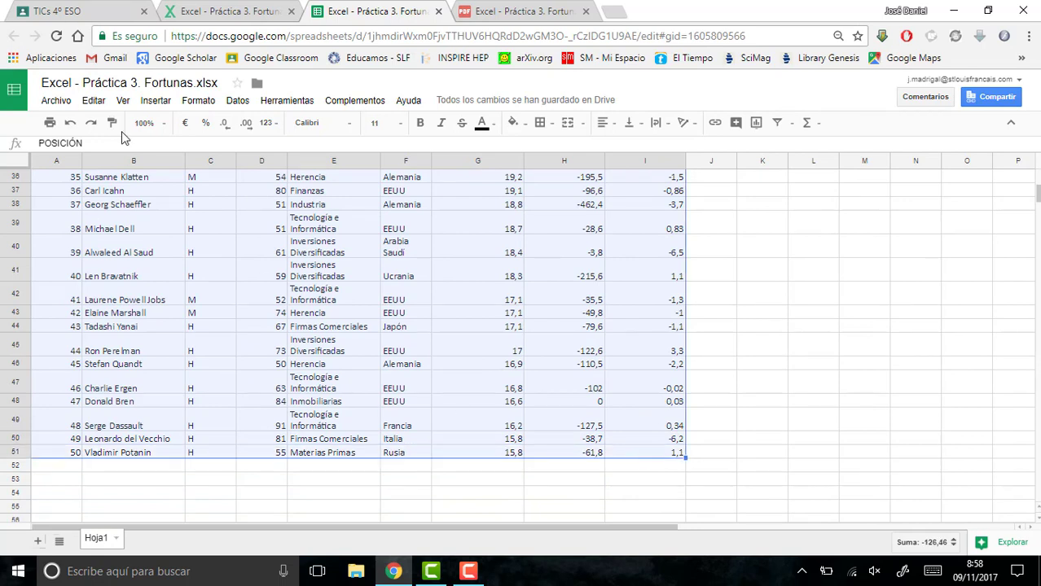
left_click(20, 162)
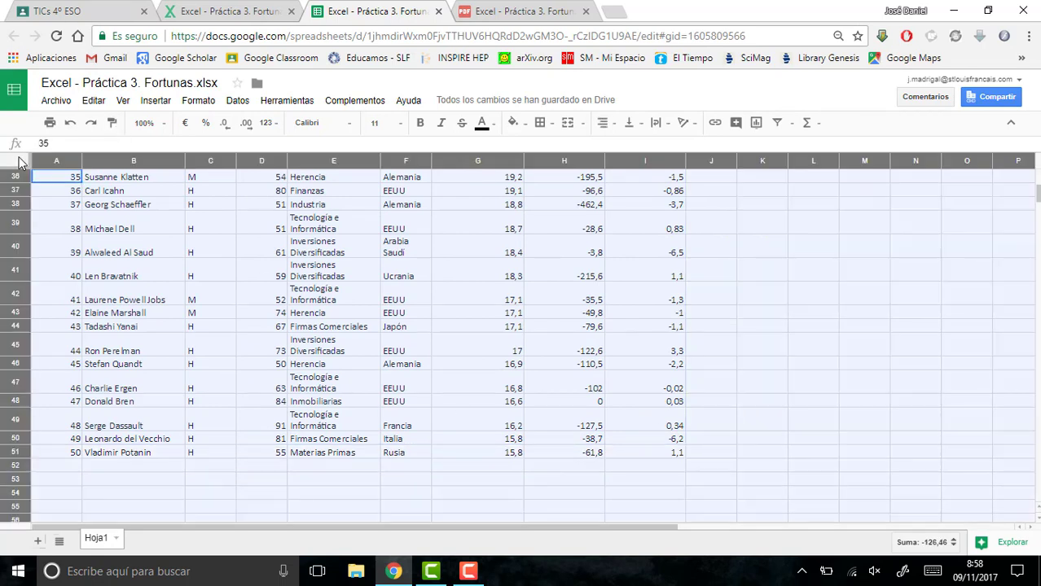
left_click(246, 104)
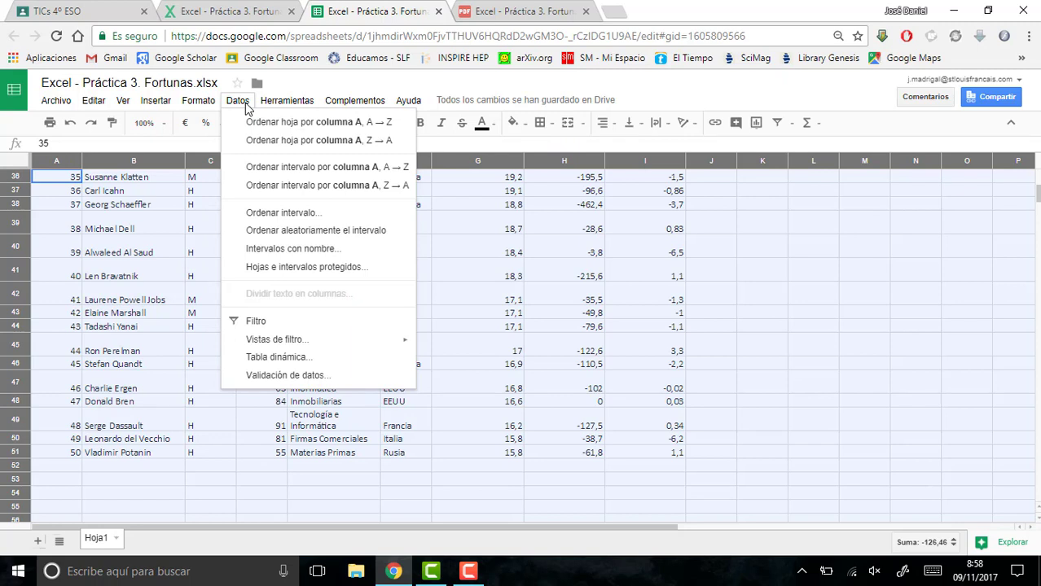
mouse_move(264, 105)
left_click(730, 390)
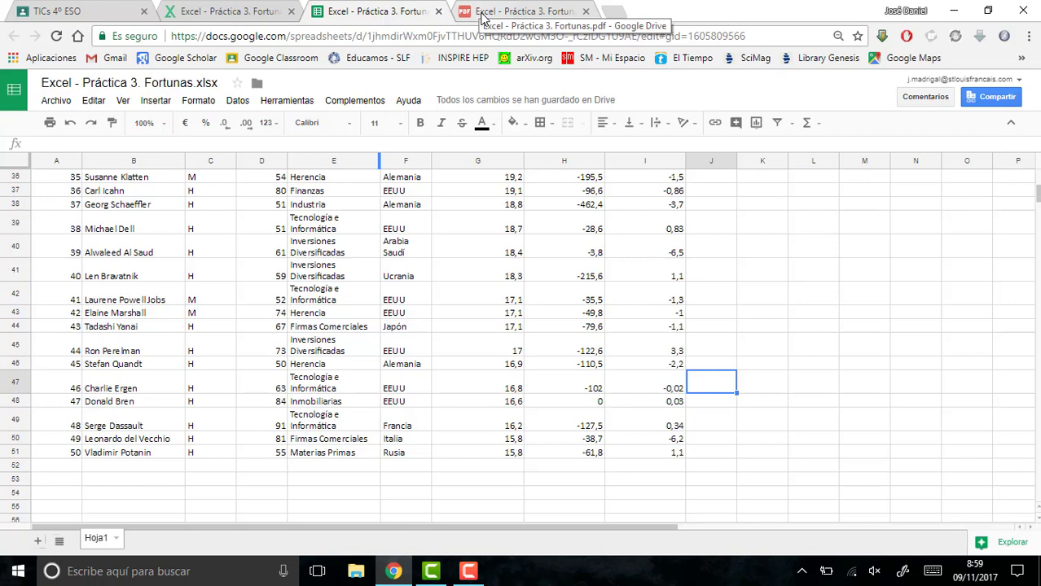
- Consult instruction 4 of the PDF and rename the main sheet Hoja1 as Datos
left_click(521, 12)
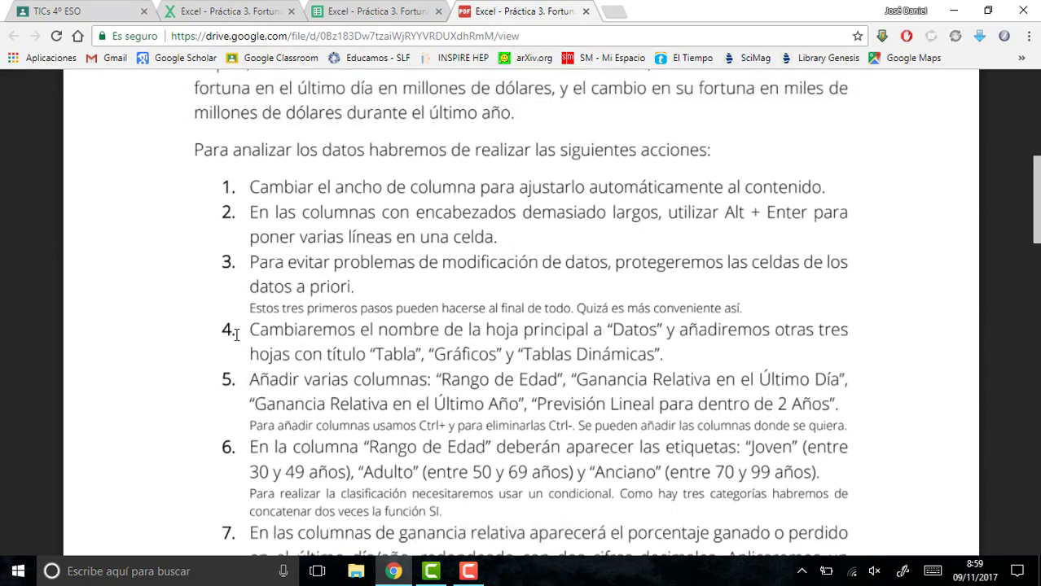
left_click(342, 11)
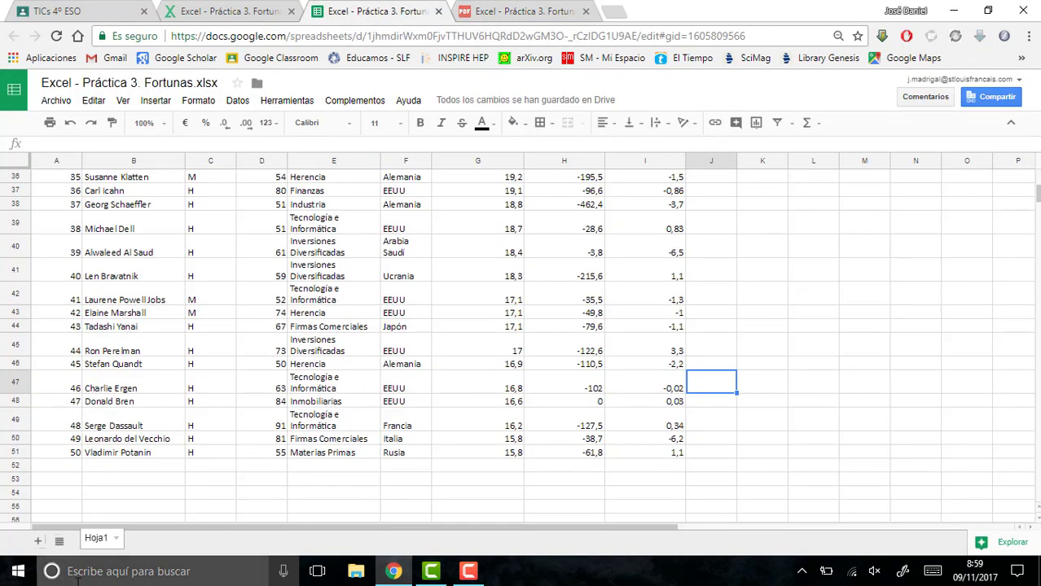
double_click(96, 540)
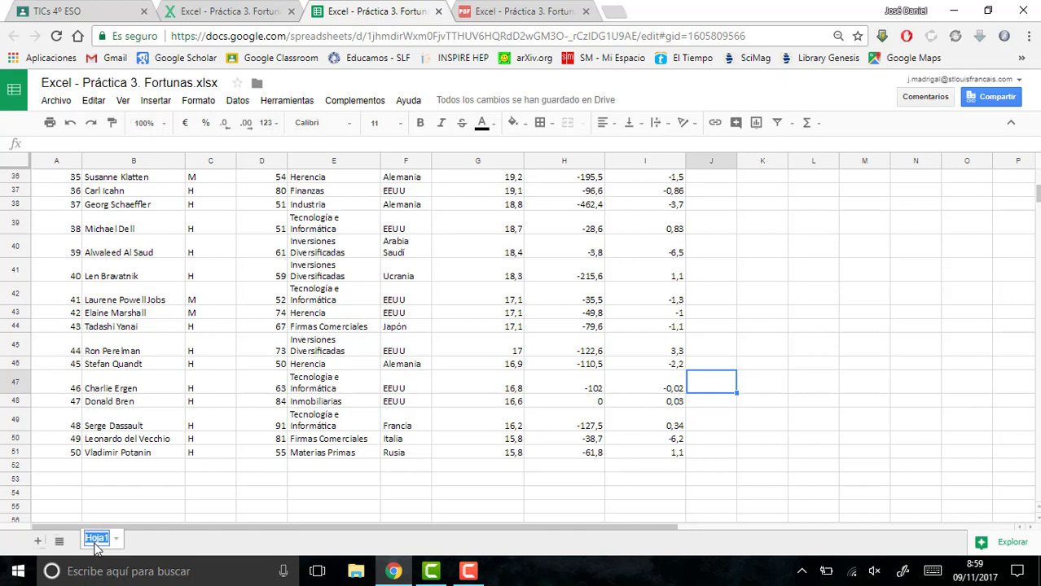
type("Datos")
key("Return")
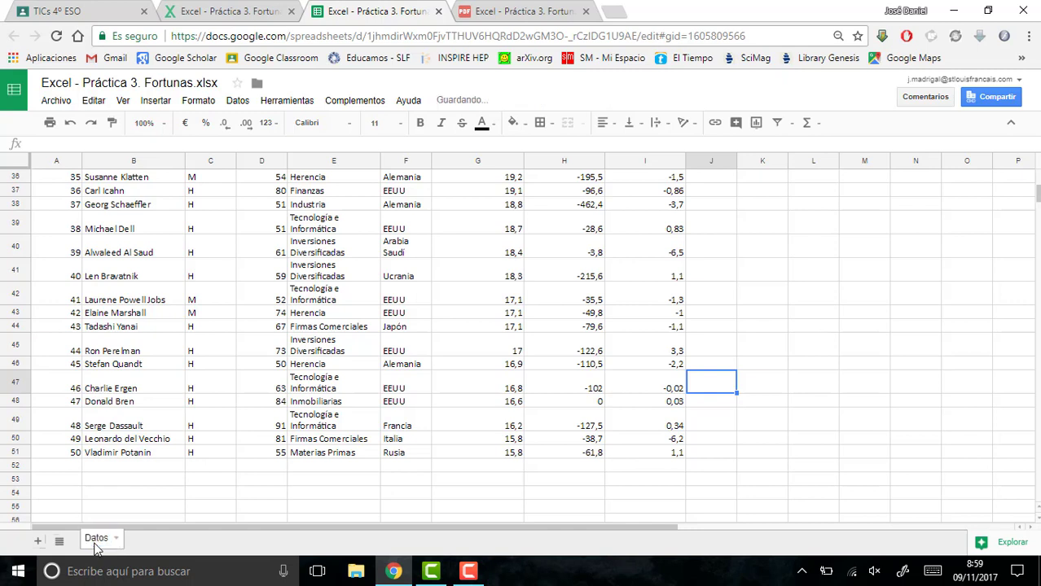
- Add a new sheet after Datos and name it Tablas
left_click(37, 541)
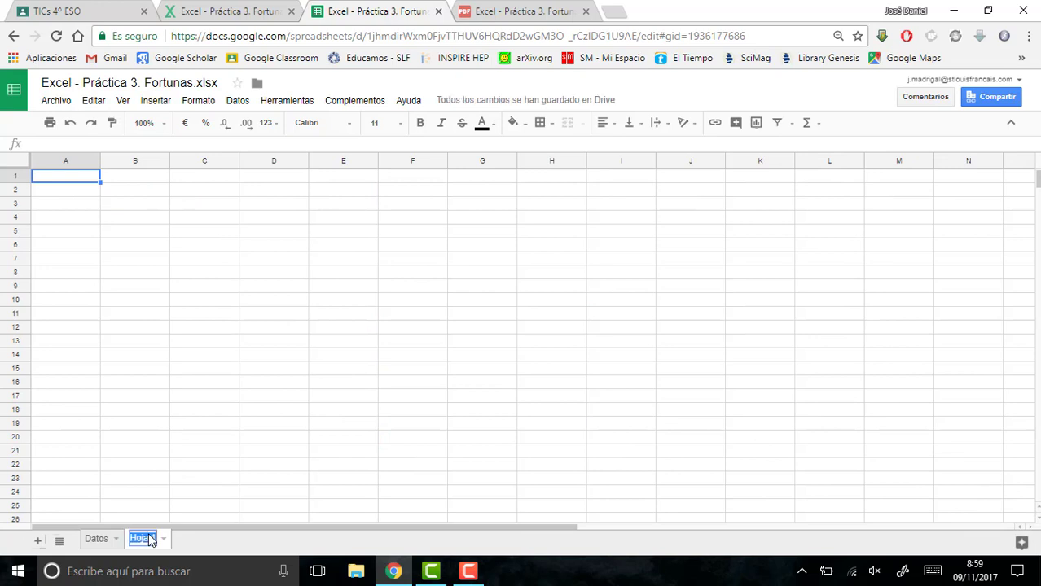
type("Tablas")
key("Return")
- Add two more sheets after Tablas and rename the first of them Gráficos
left_click(38, 541)
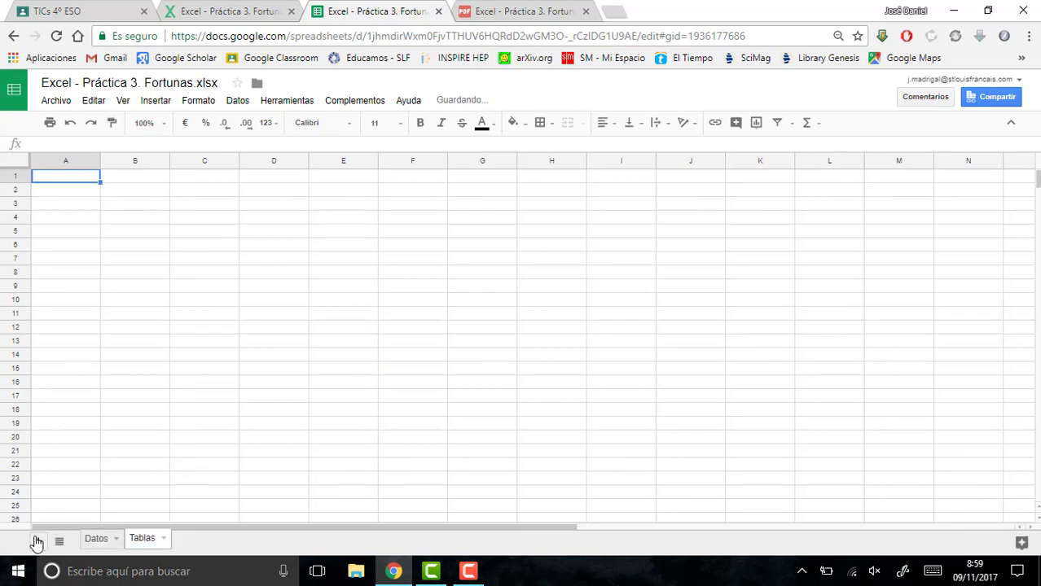
left_click(37, 541)
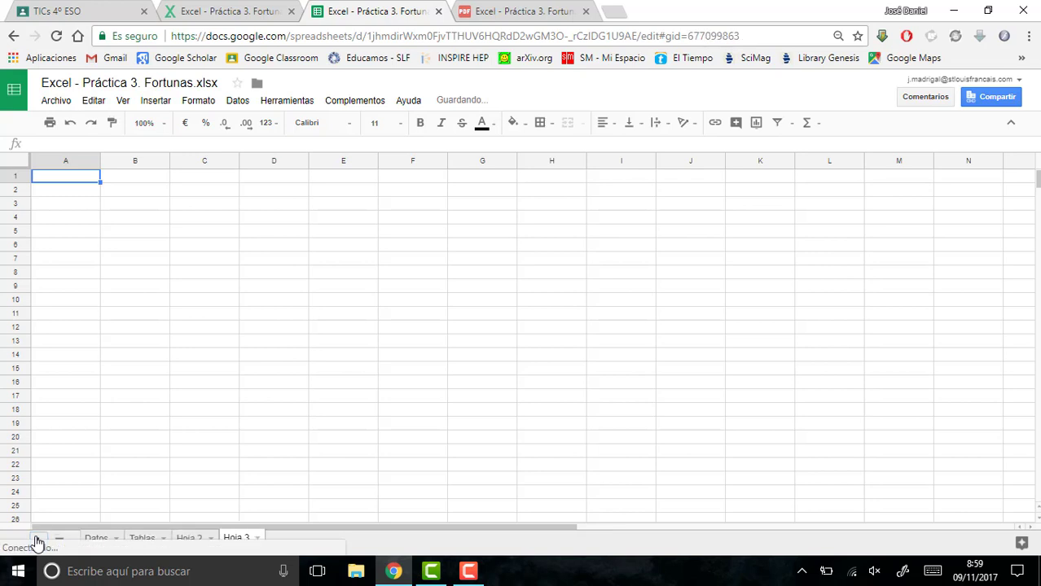
left_click(193, 541)
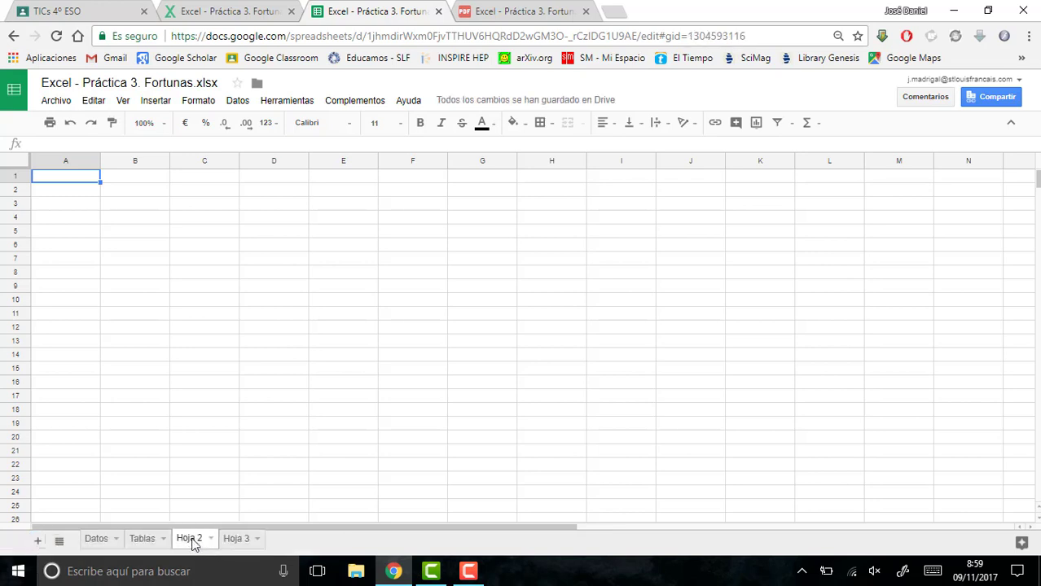
double_click(189, 539)
type("Gráficos")
- Rename the last sheet Tablas Dinámicas and return to the Datos sheet
double_click(241, 539)
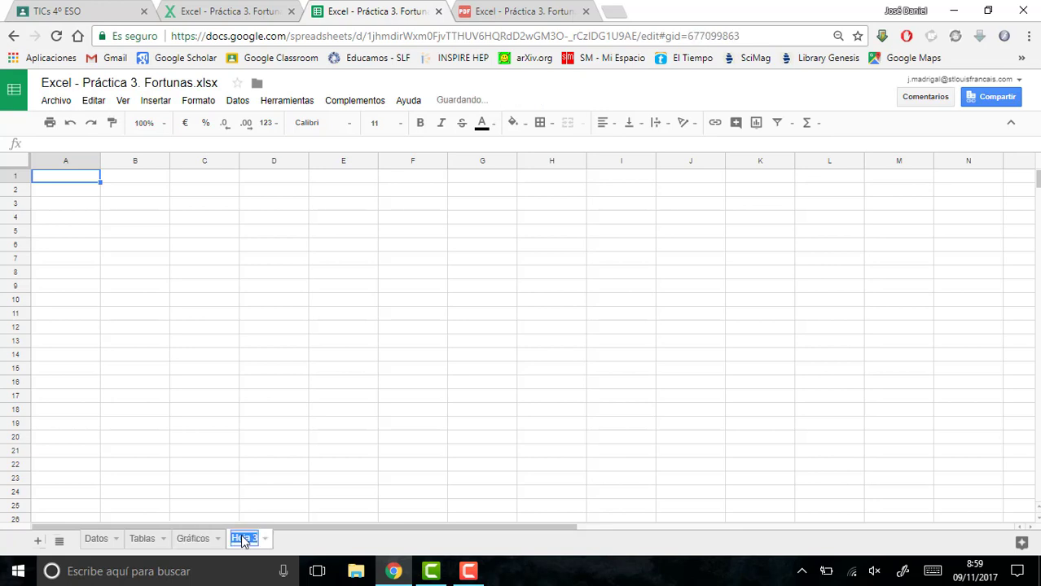
type("Tablas Dina")
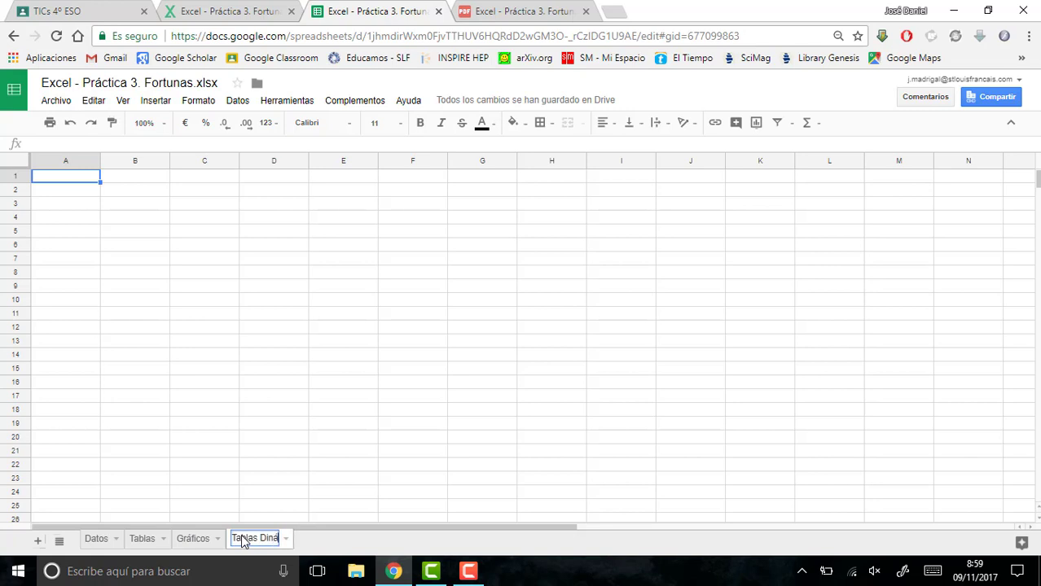
key("BackSpace")
type("ámicas")
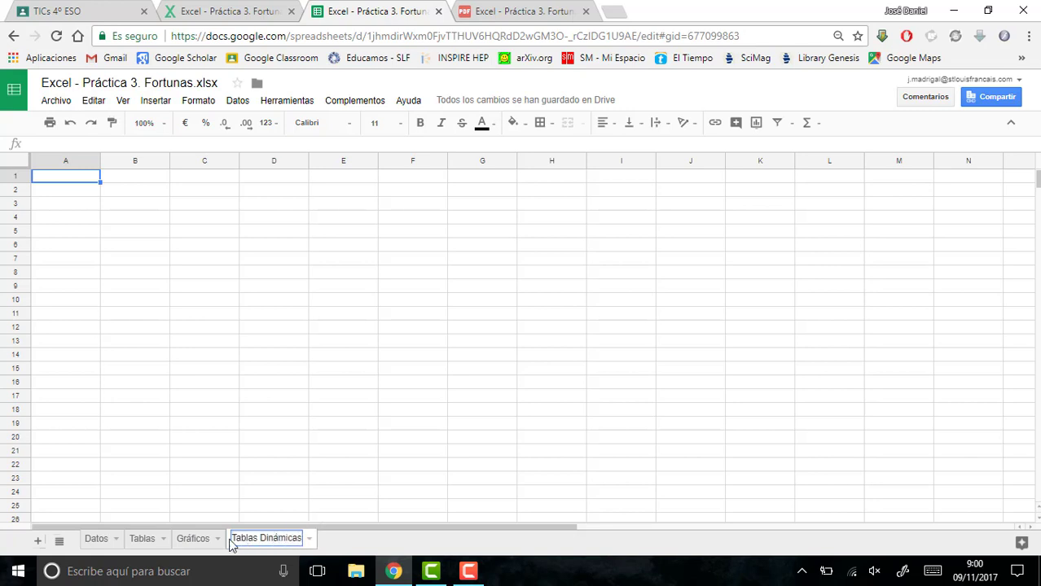
left_click(88, 546)
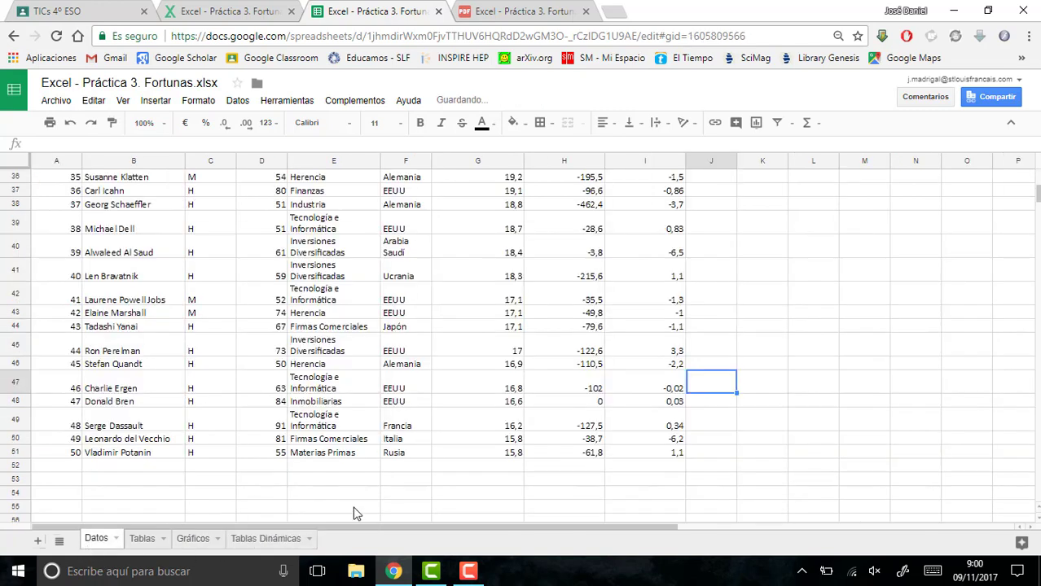
- Consult instruction 5 of the PDF and enter the heading RANGO DE EDAD in cell J1 of the Datos sheet
left_click(499, 8)
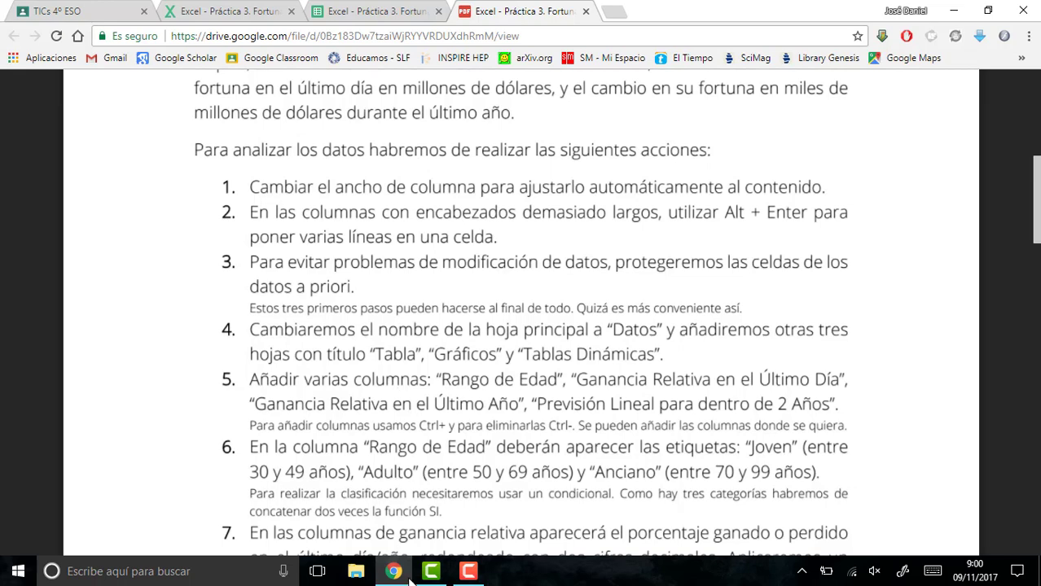
mouse_move(393, 573)
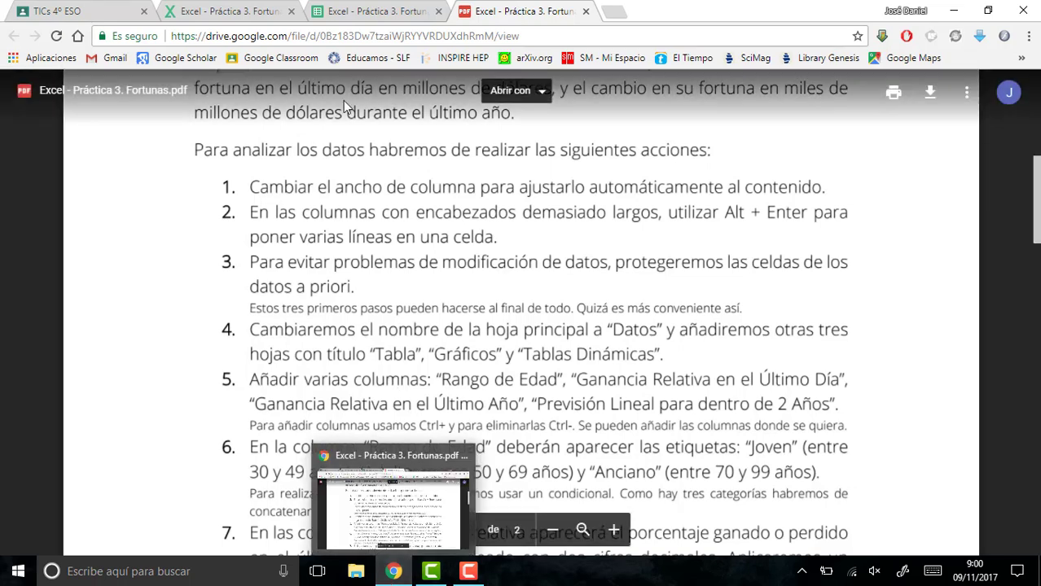
left_click(340, 11)
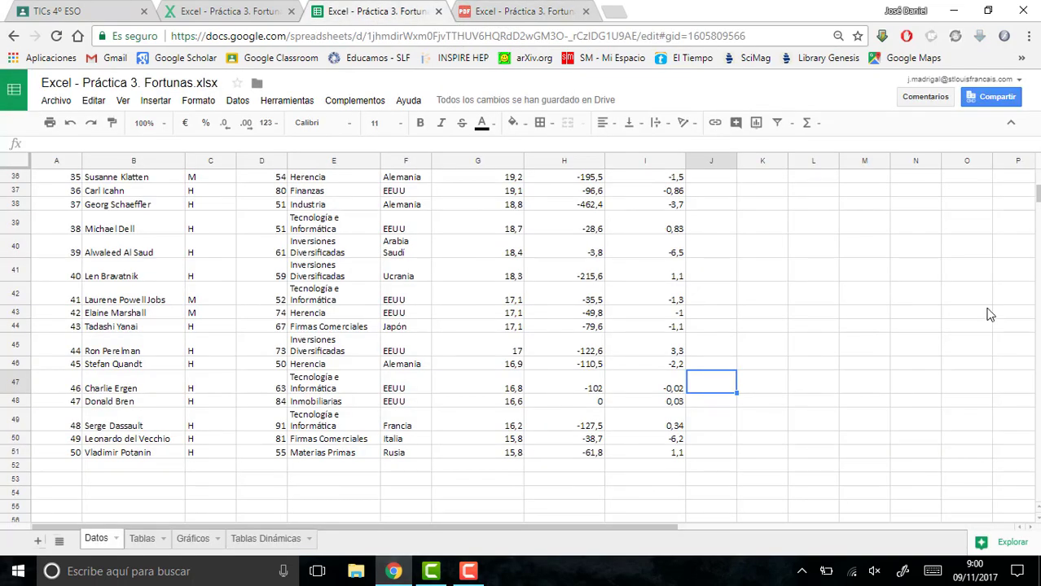
scroll(756, 233, "up", 10)
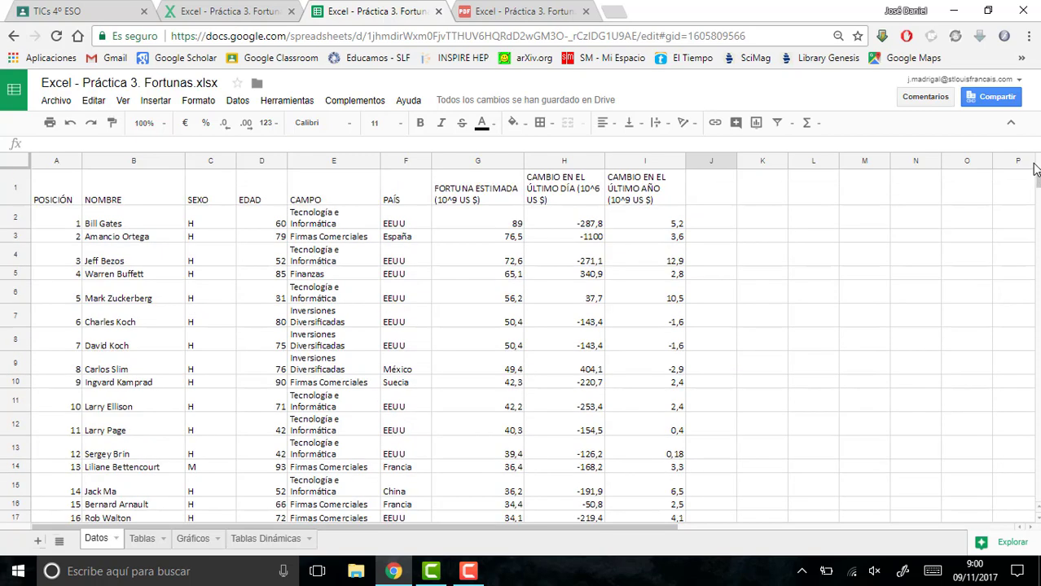
left_click(722, 204)
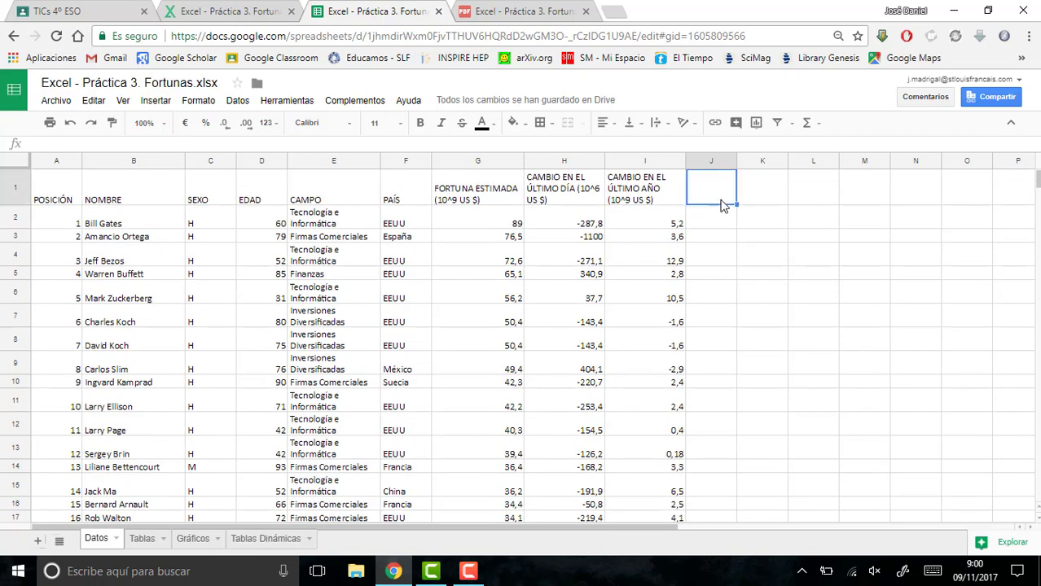
type("RANGO DE EDA")
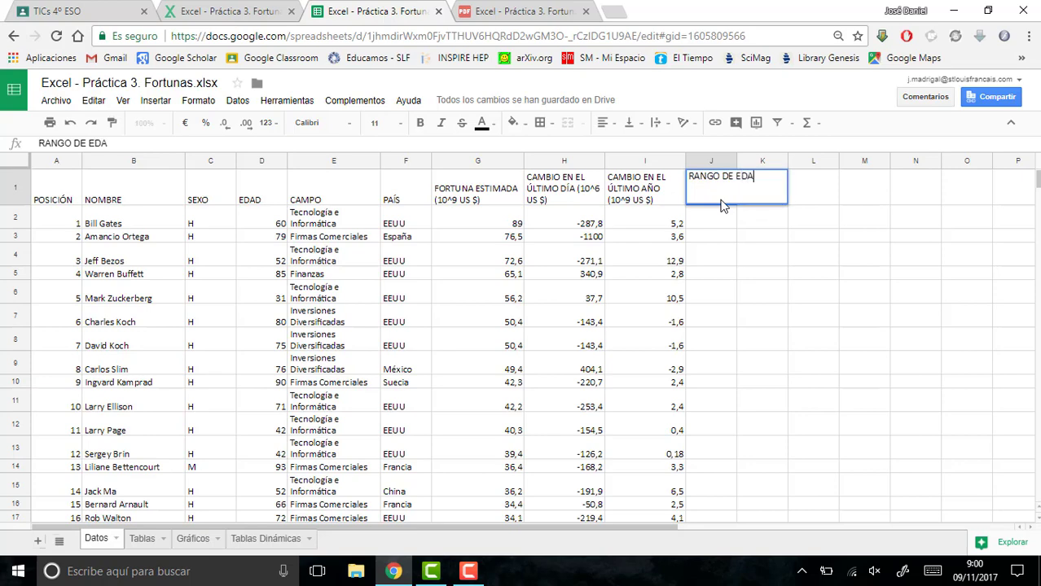
type("D")
key("Return")
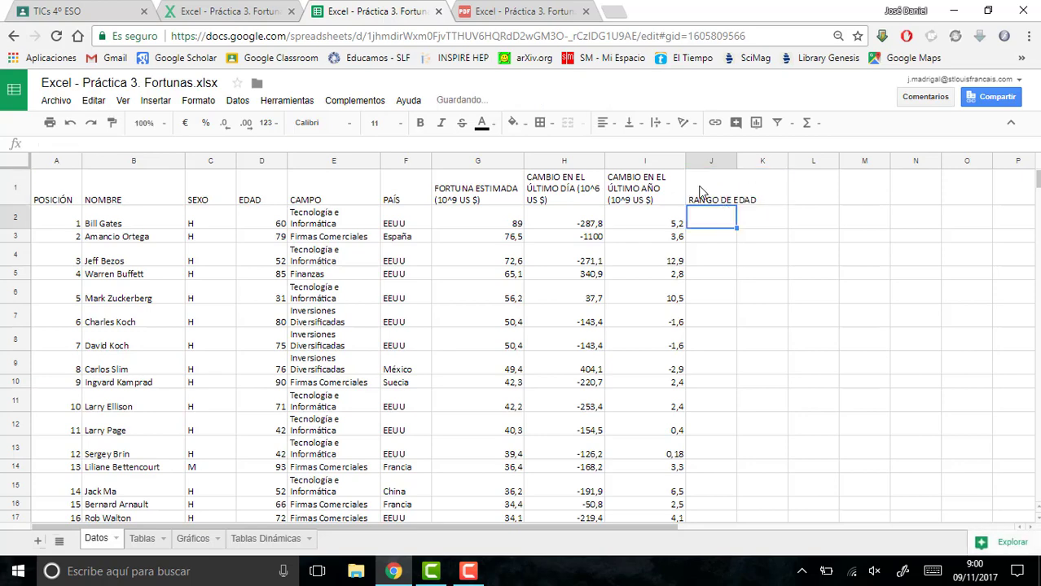
- Enter the heading GANANCIA RELATIVA ÚLTIMO AÑO in cell K1
left_click(774, 192)
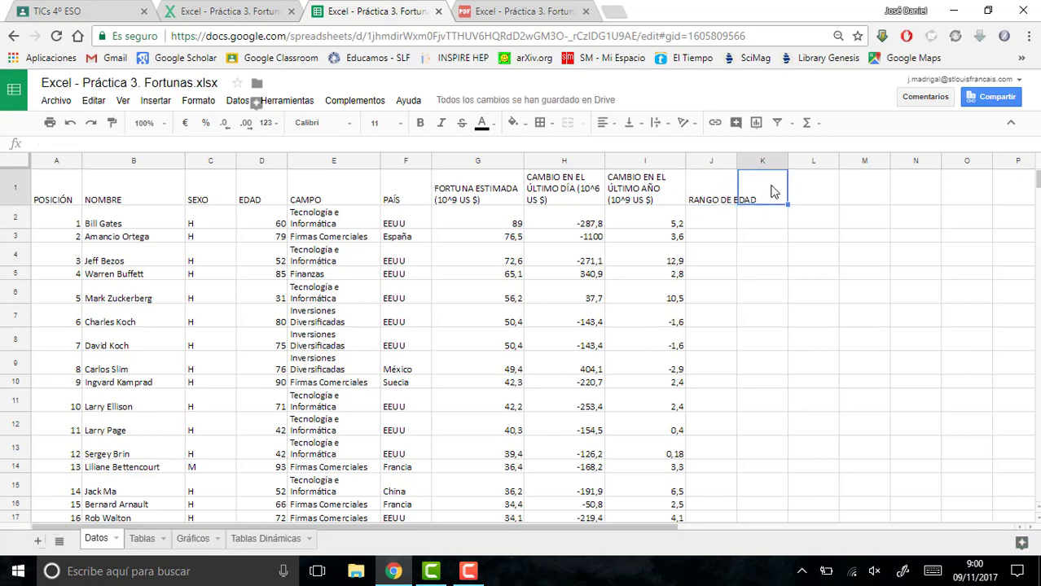
type("GANANCIA")
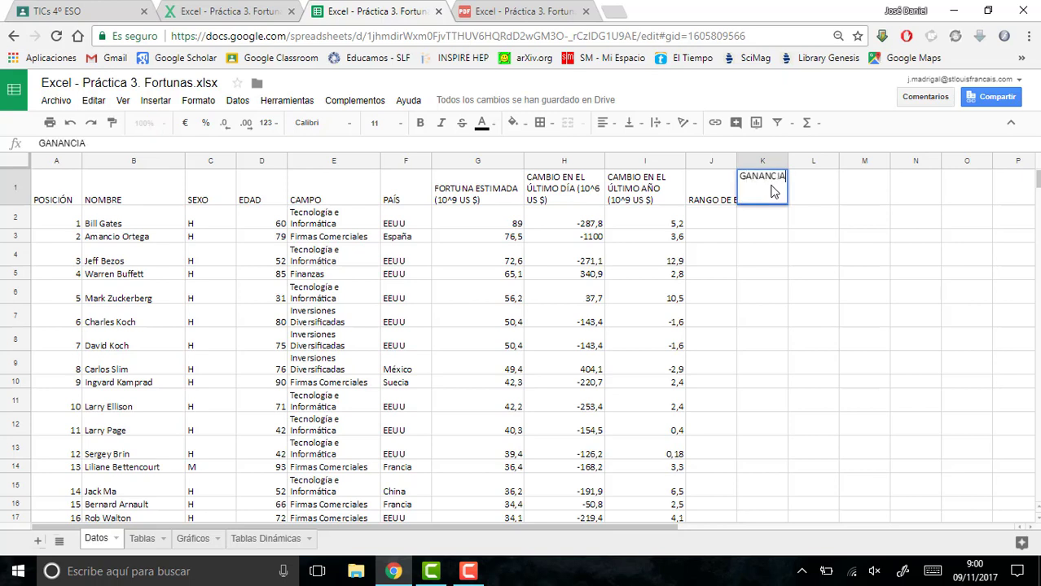
type(" RELATIVA ")
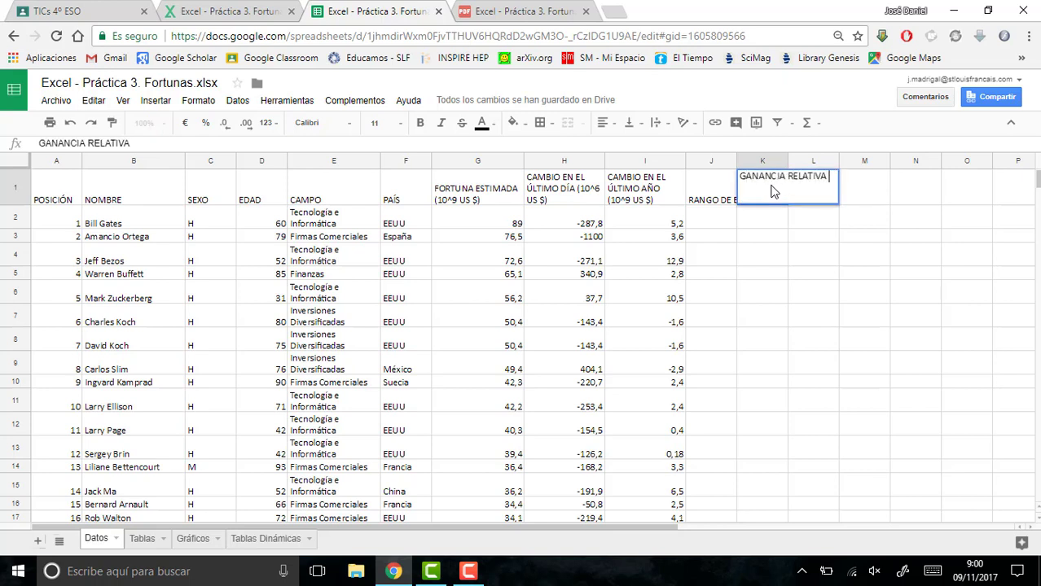
type("ÚLTIMO AÑO")
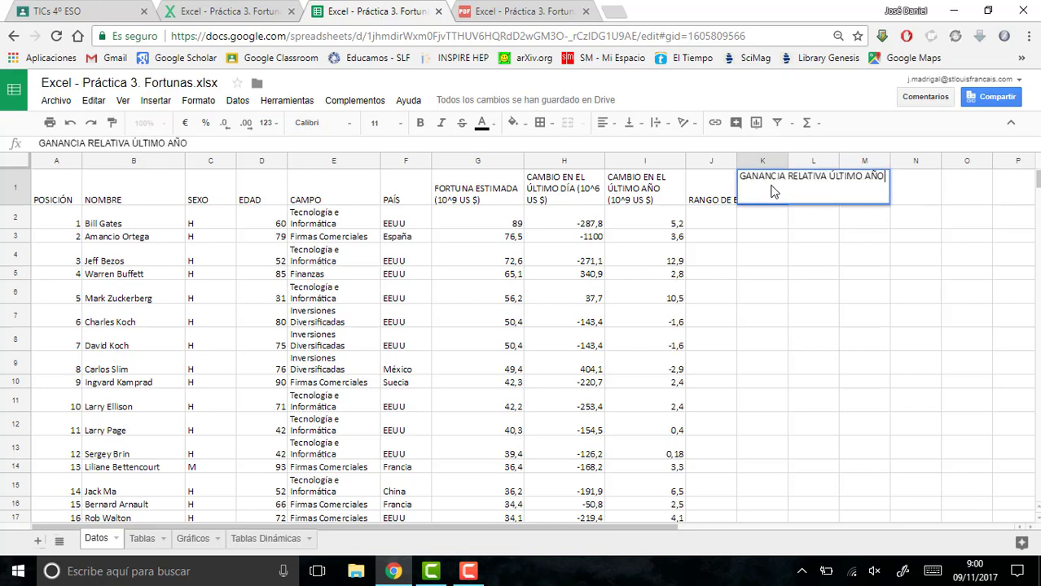
key("Return")
- Enter the heading GANANCIA RELATIVA ÚLTIMO DÍA in cell L1
left_click(806, 190)
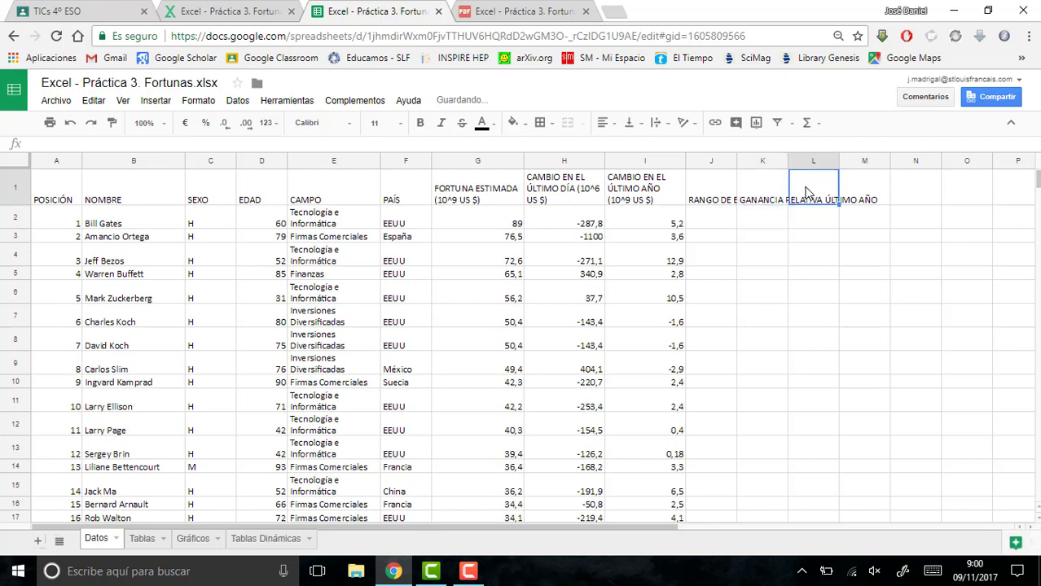
type("GANANCIA RELA")
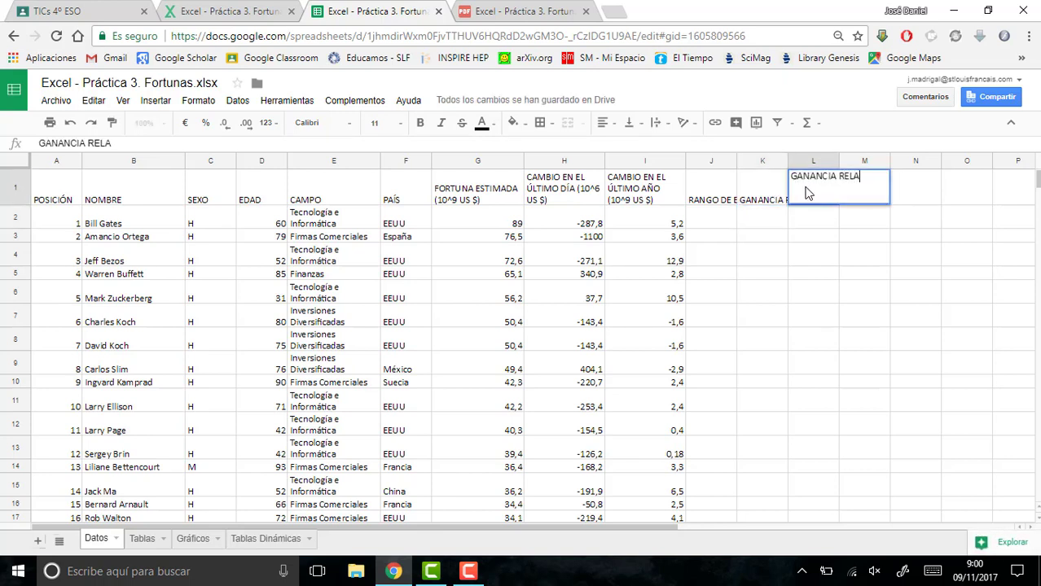
type("TIVA ÚLTIMO DÍA")
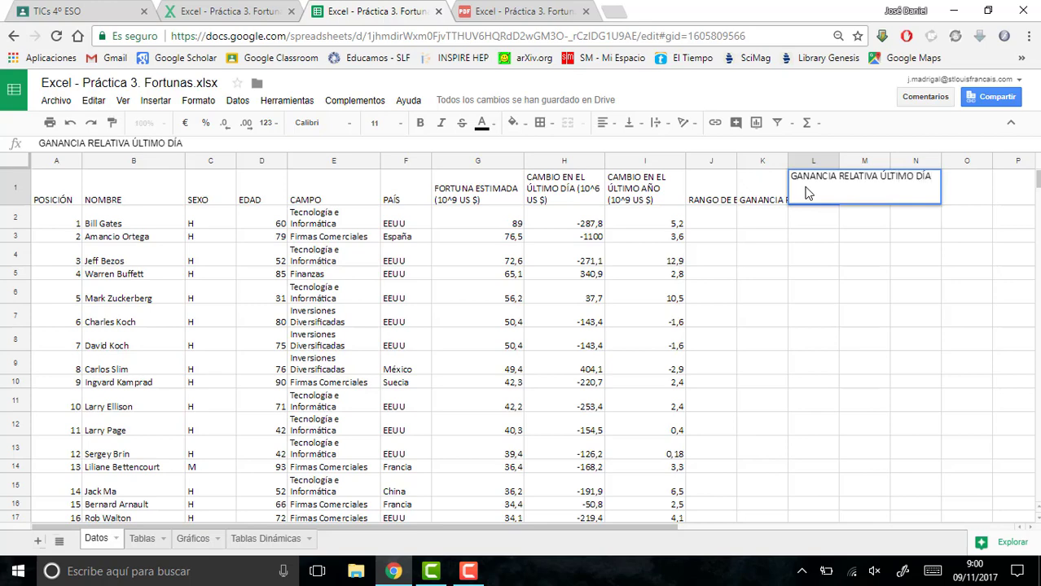
key("Return")
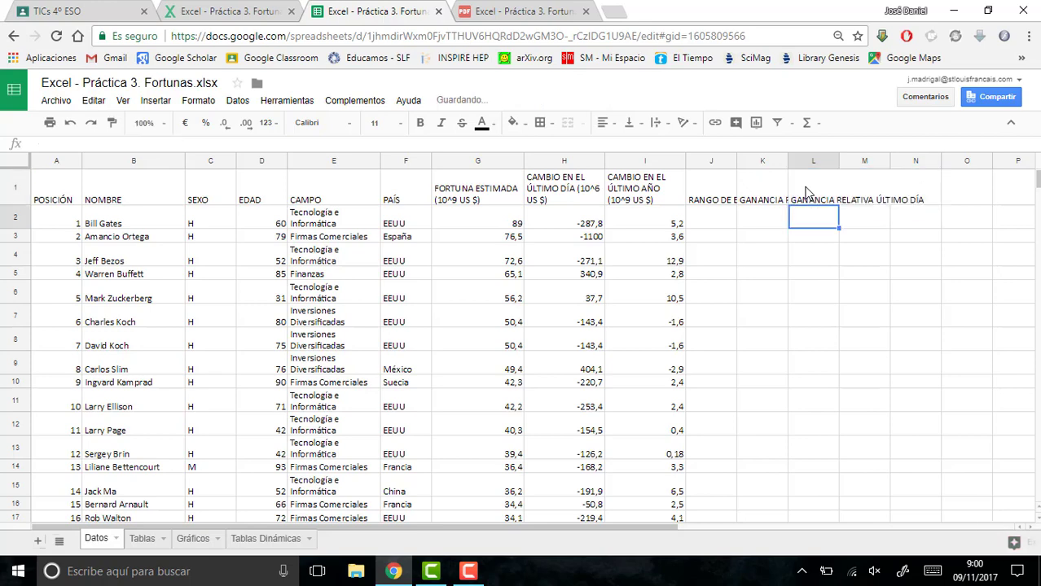
- Enter the heading PREVISIÓN LINEAL 2 AÑOS in cell M1
left_click(861, 201)
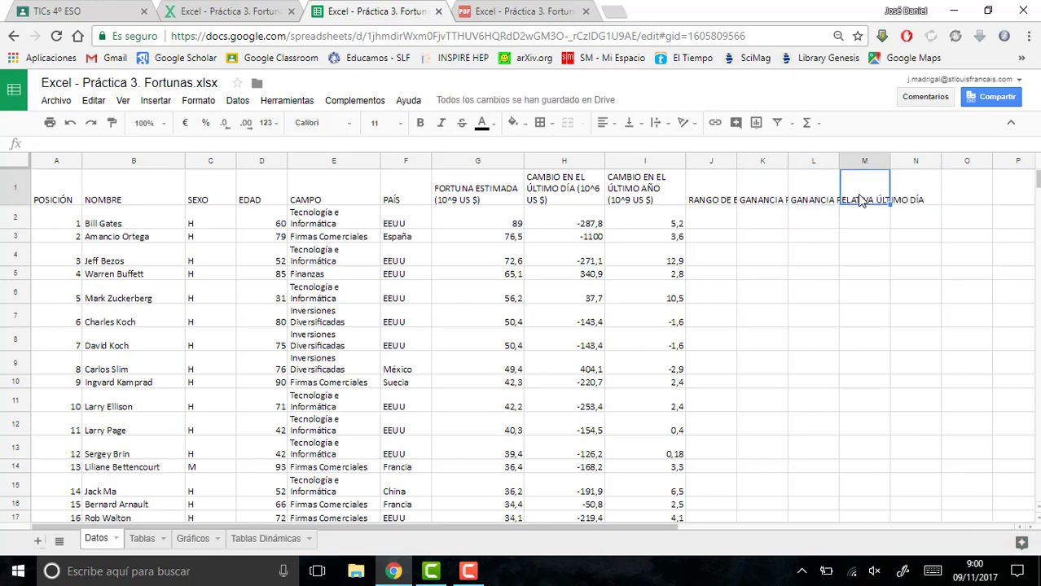
type("PREVISIÓ")
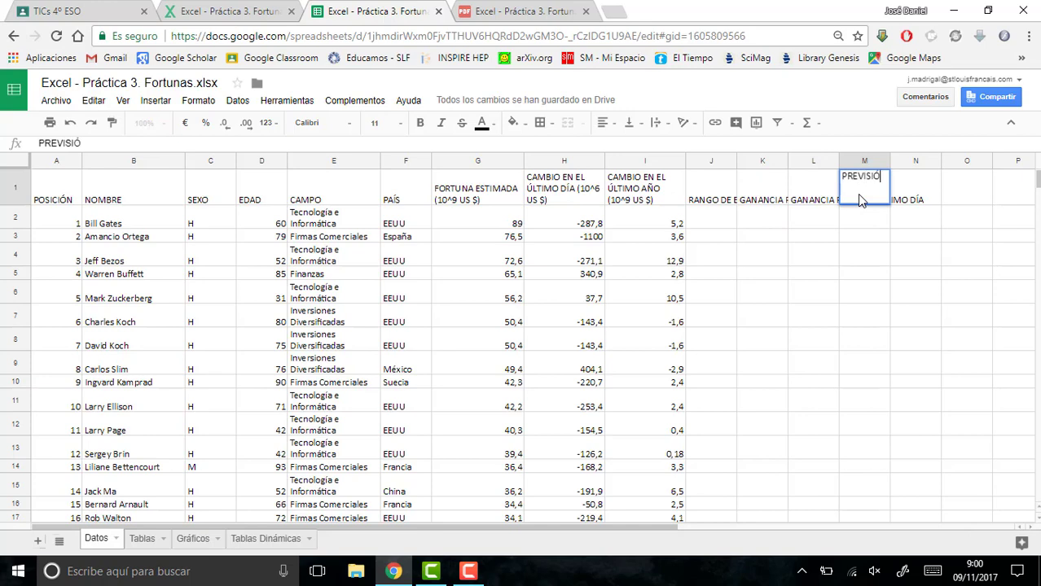
type("N LINEAL 2 AÑOS")
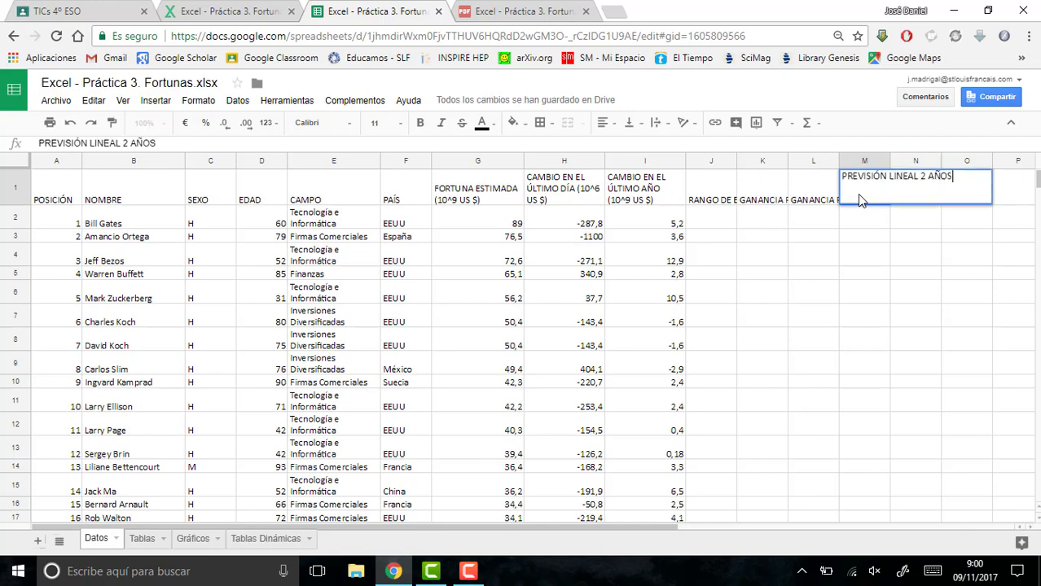
key("Return")
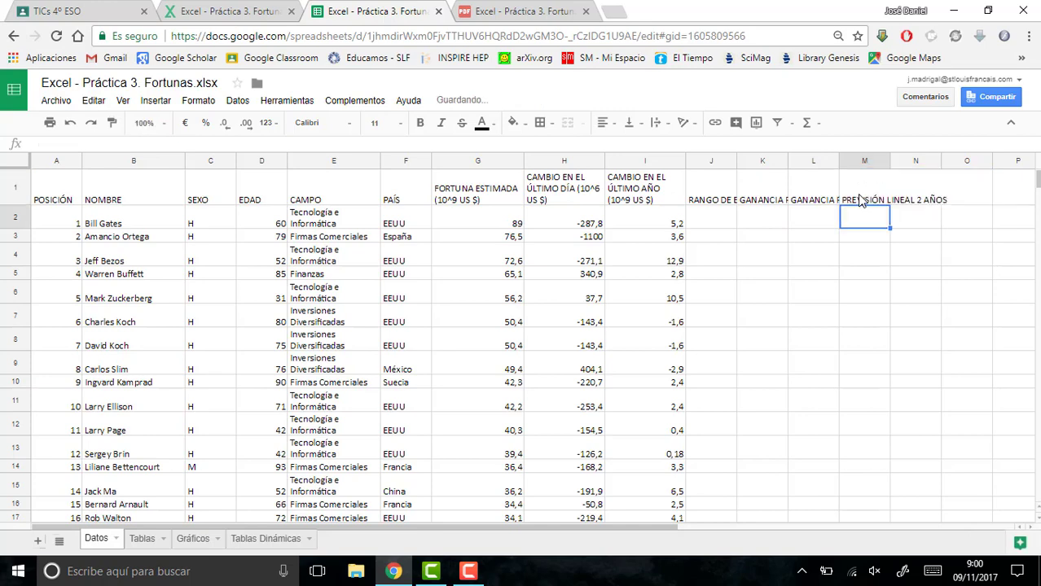
- Wrap the text of the new headings in cells J1 to M1 so they fit their columns
left_click_drag(713, 195, 878, 198)
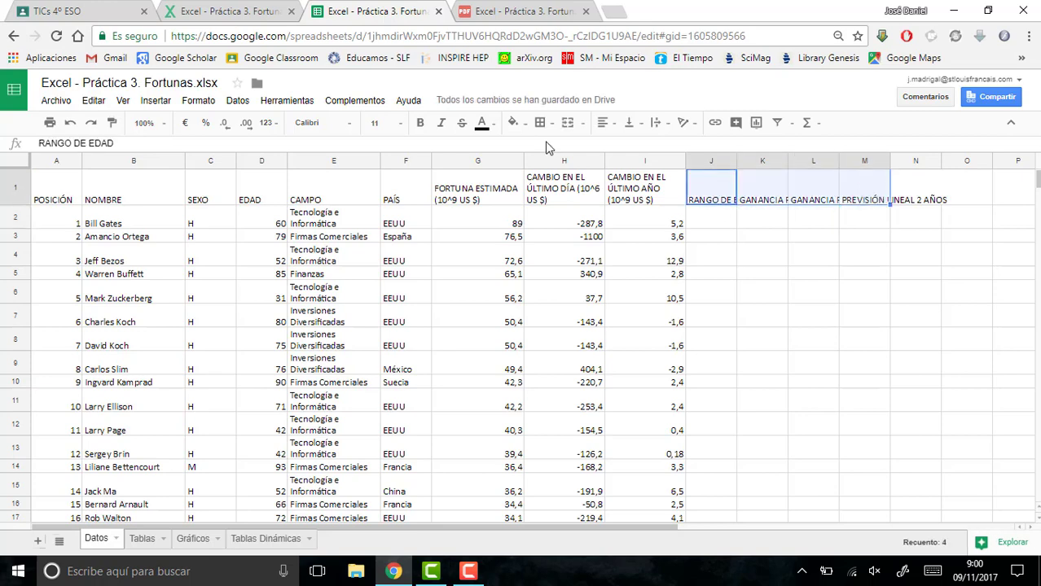
left_click(656, 129)
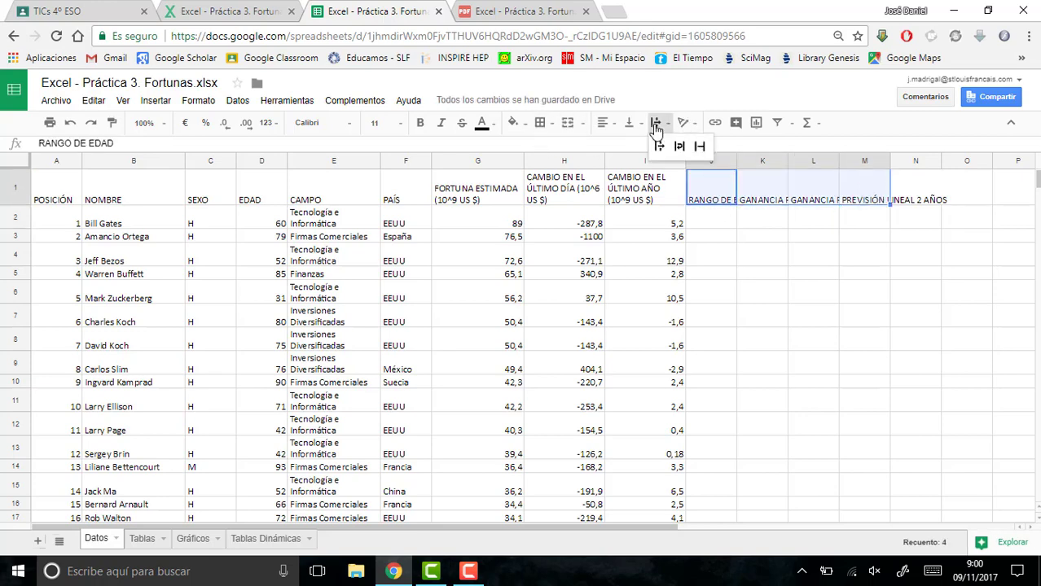
left_click(681, 145)
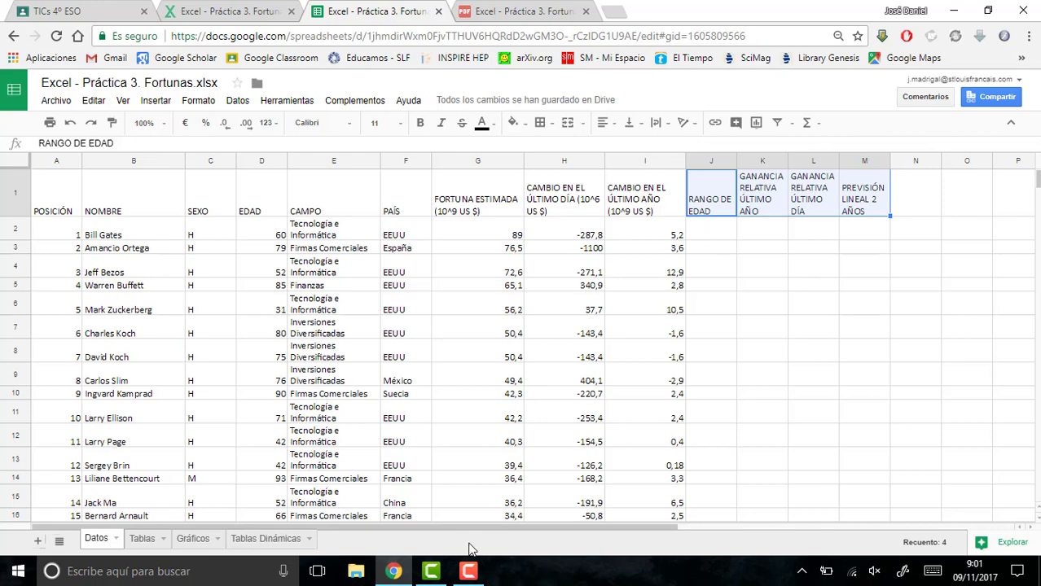
- Read the note to instruction 5 and the age labels and conditional hint of instruction 6 in the exercise PDF
mouse_move(407, 581)
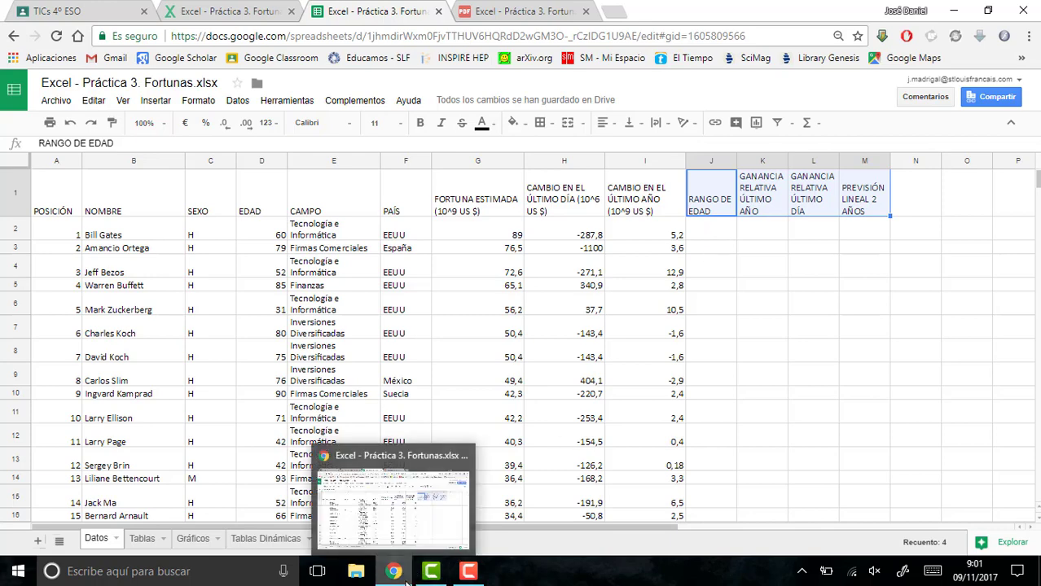
left_click(518, 11)
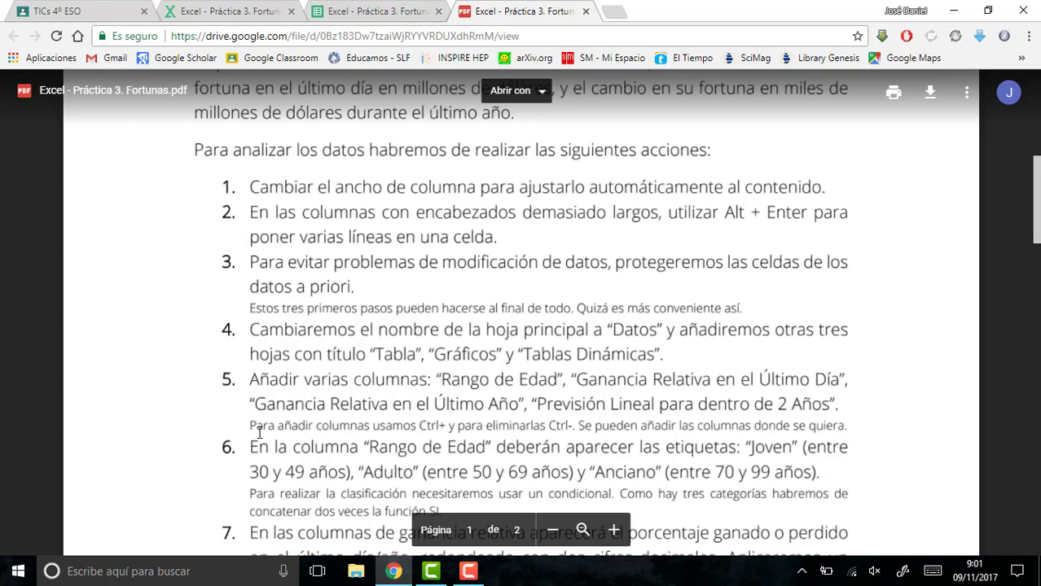
left_click_drag(253, 424, 569, 428)
left_click(331, 423)
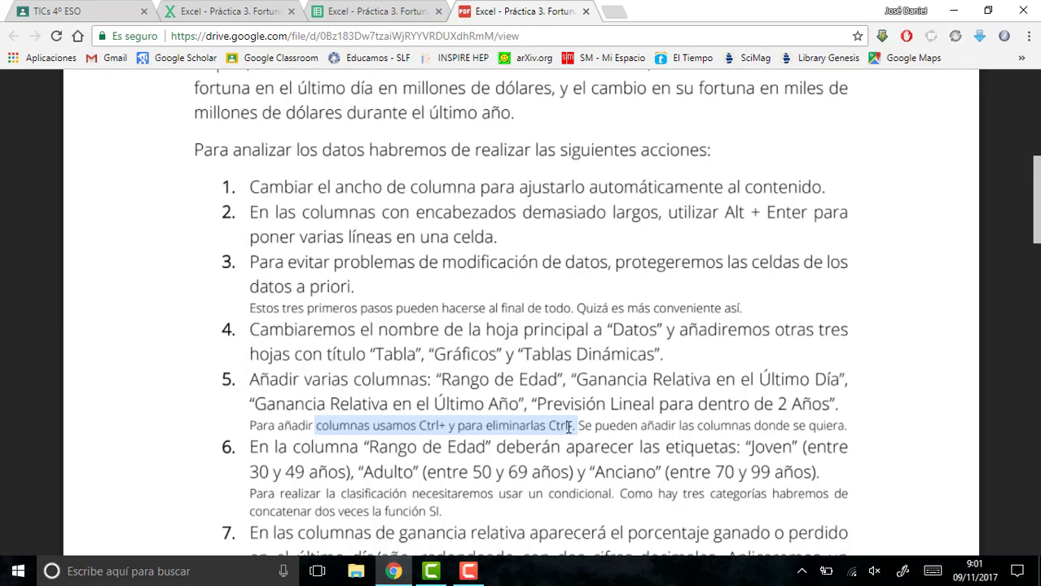
left_click_drag(568, 426, 577, 427)
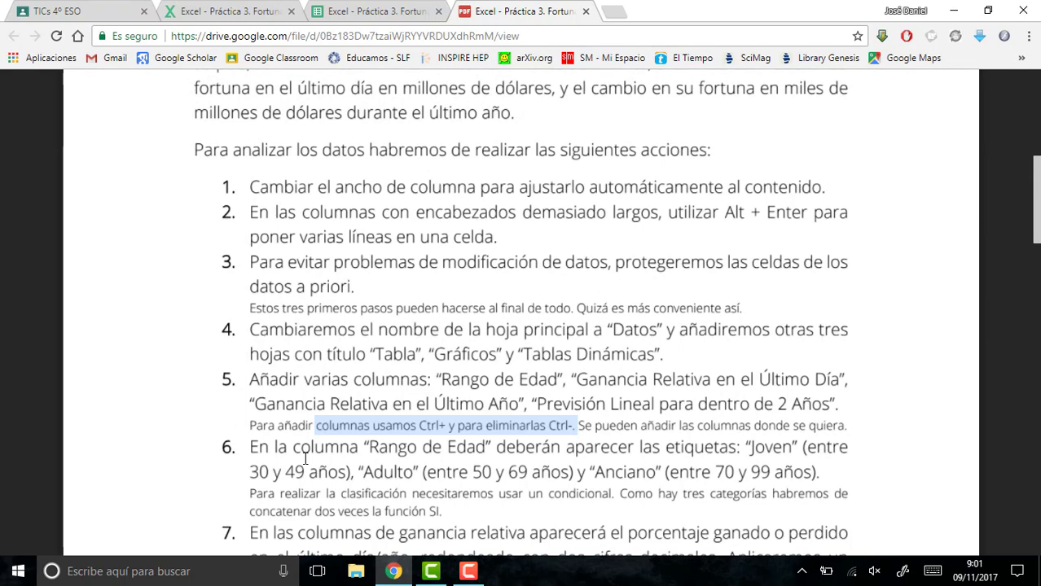
left_click(251, 472)
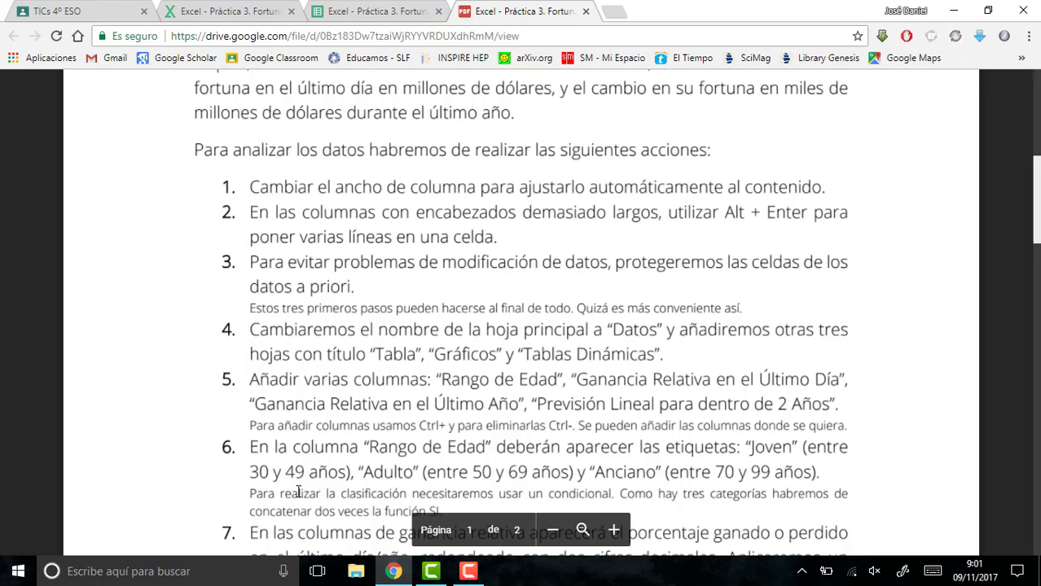
left_click_drag(281, 491, 461, 494)
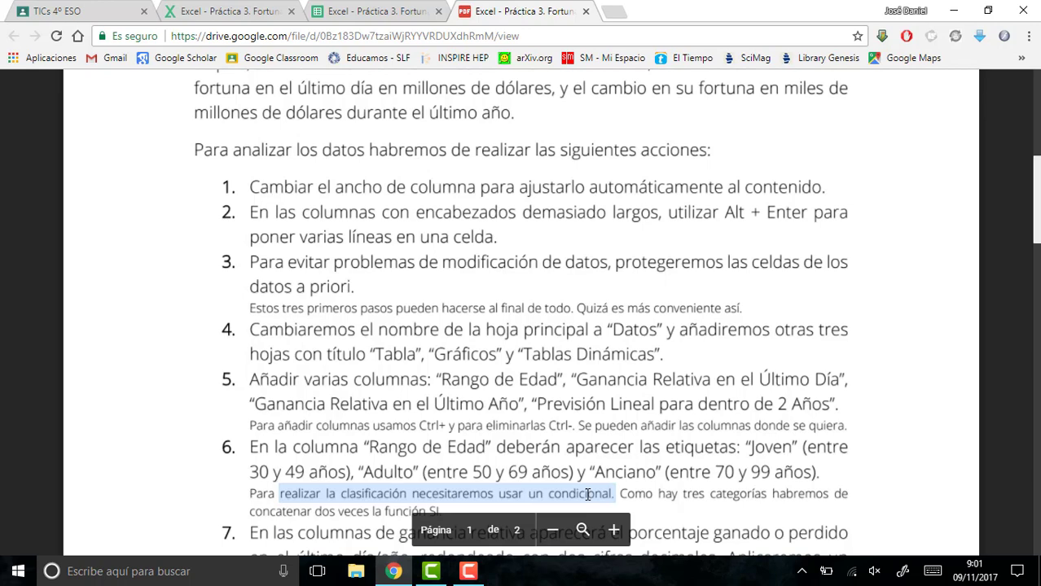
left_click(783, 442)
double_click(389, 472)
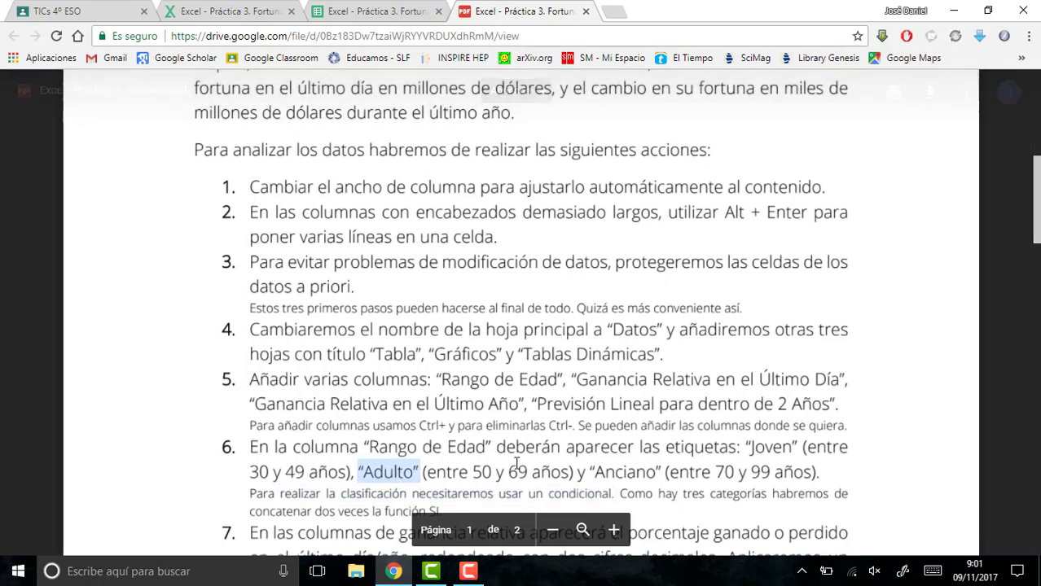
left_click(619, 482)
double_click(622, 476)
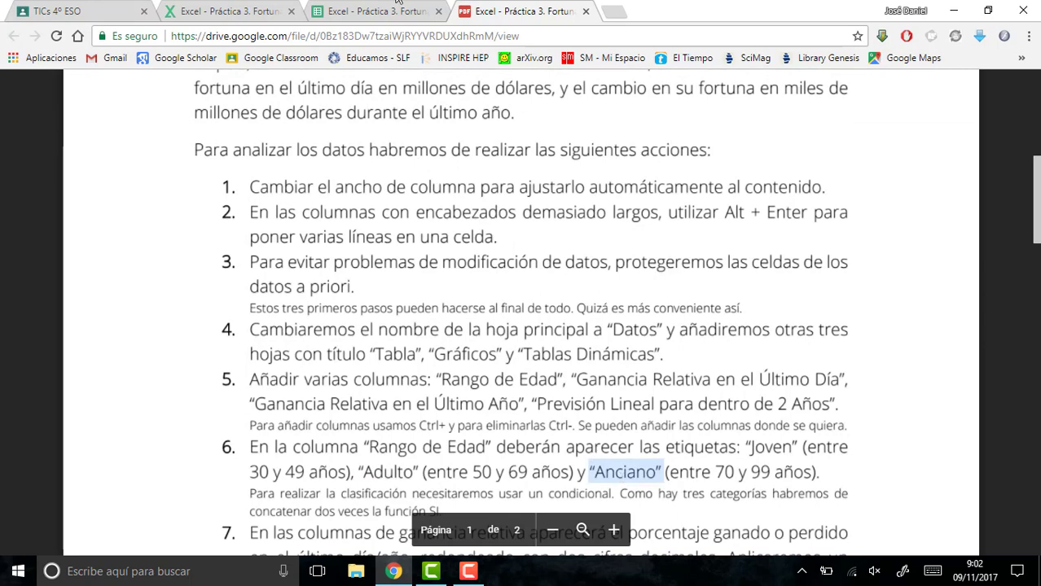
- Return to the spreadsheet and start an SI formula in cell J2 with the condition D2<49
left_click(403, 11)
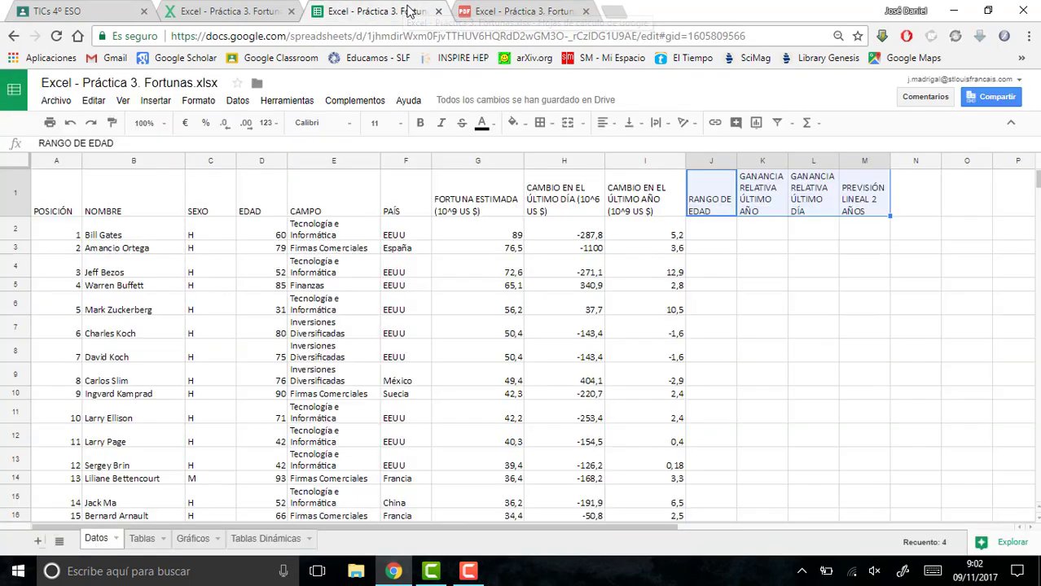
left_click(716, 234)
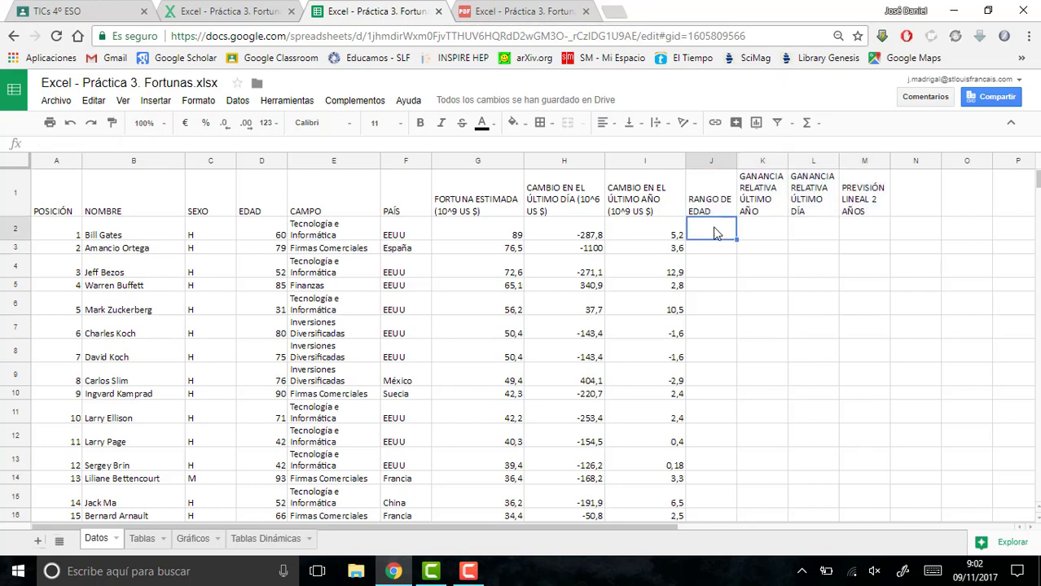
type("=")
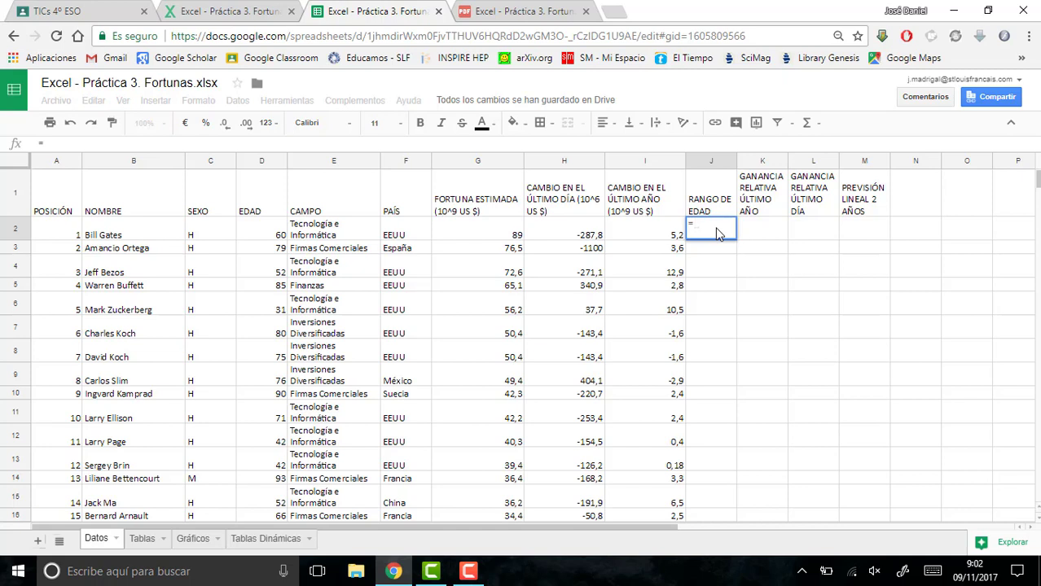
type("SI")
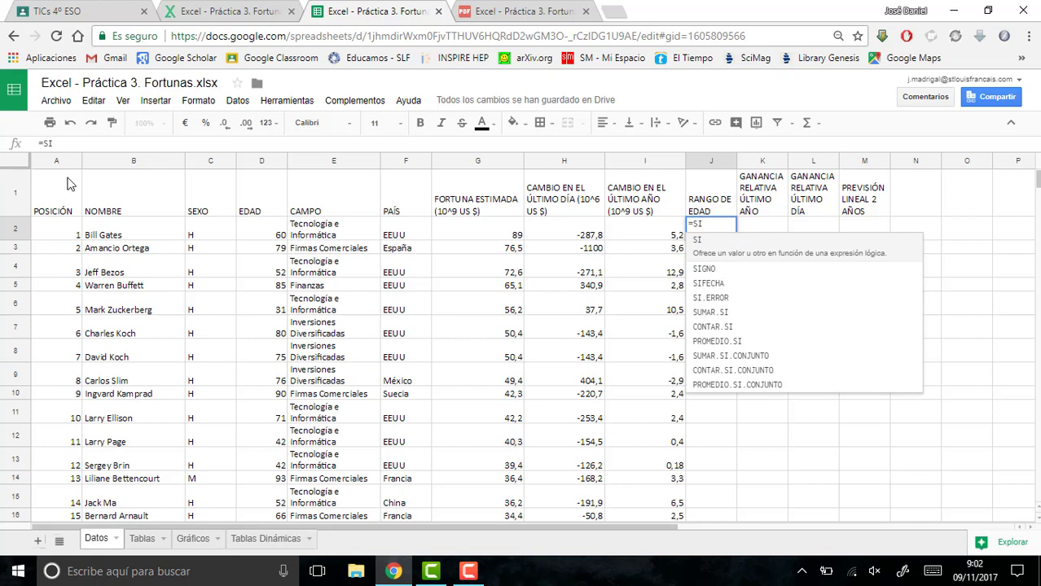
left_click(68, 144)
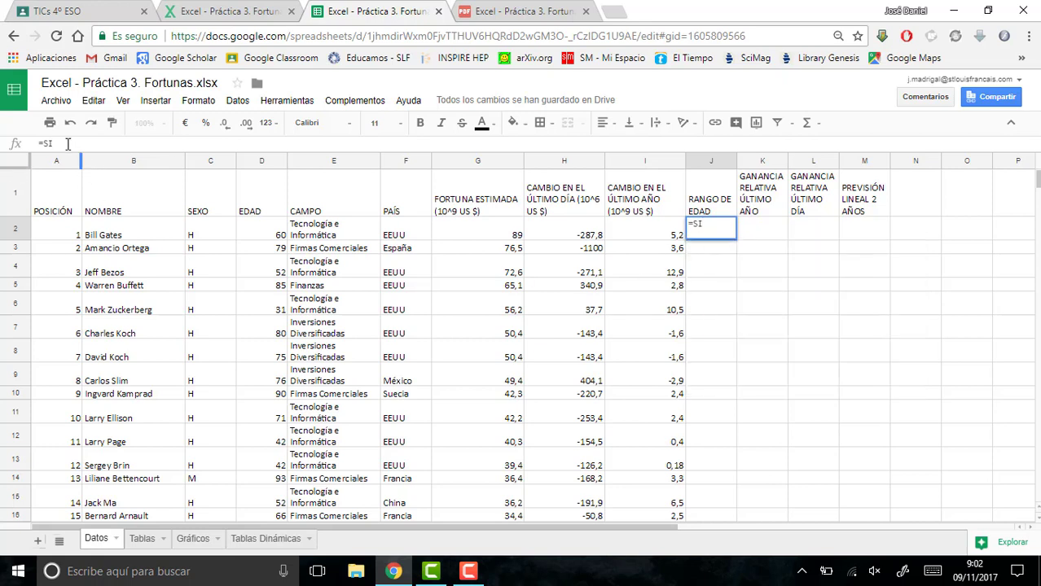
type("(")
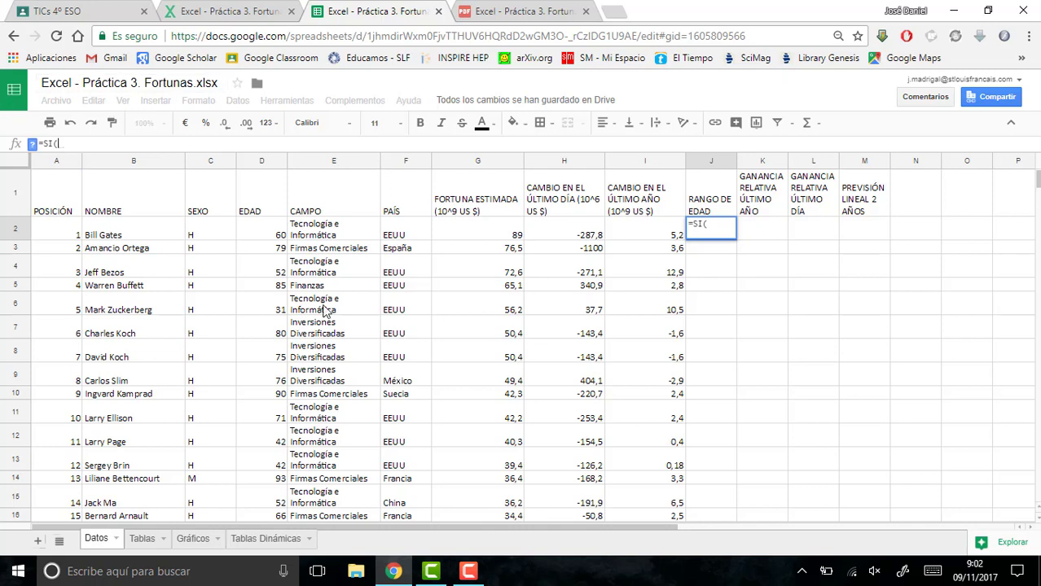
left_click(263, 237)
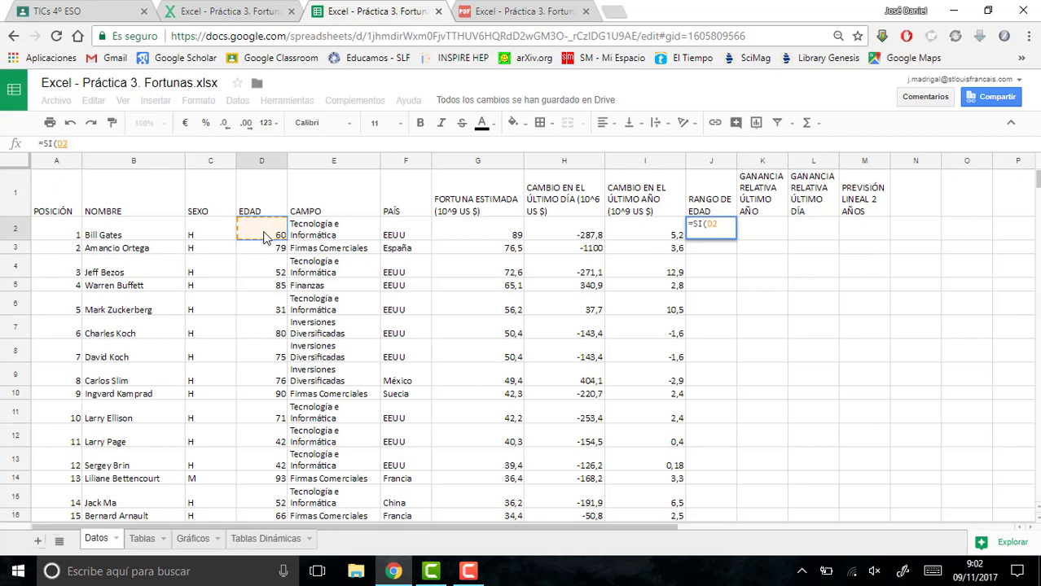
type("<")
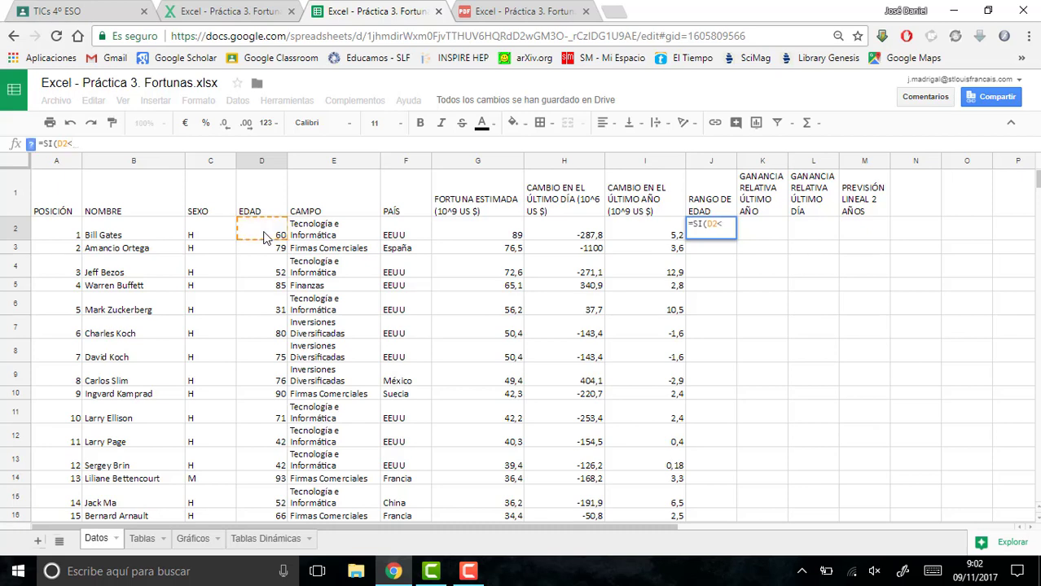
type("49;")
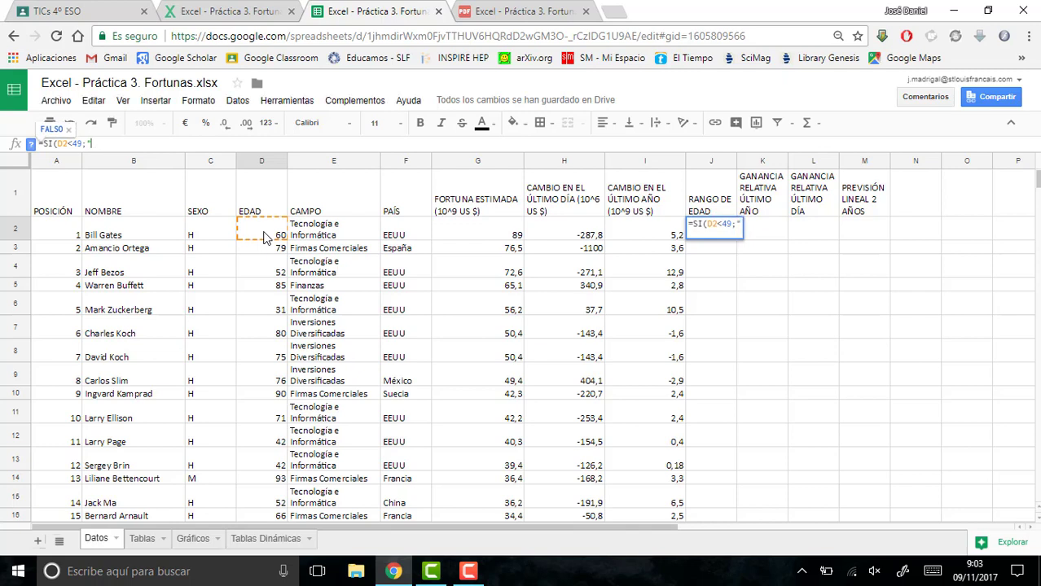
type("\"jove")
- Enter "Joven" as the value the J2 formula gives when its condition is true
key("BackSpace")
key("BackSpace")
key("BackSpace")
key("BackSpace")
type("Joven\"")
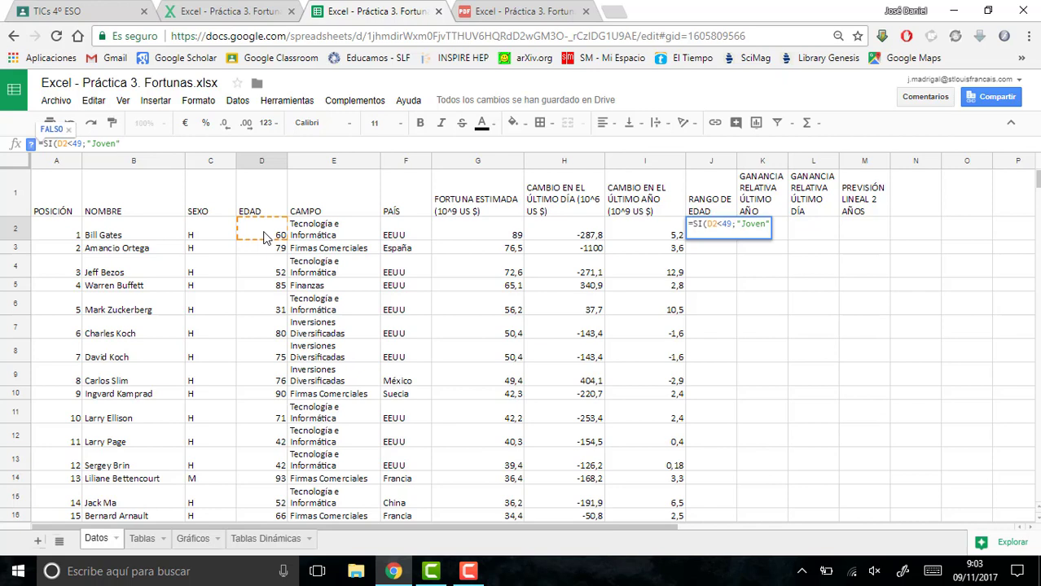
type(";")
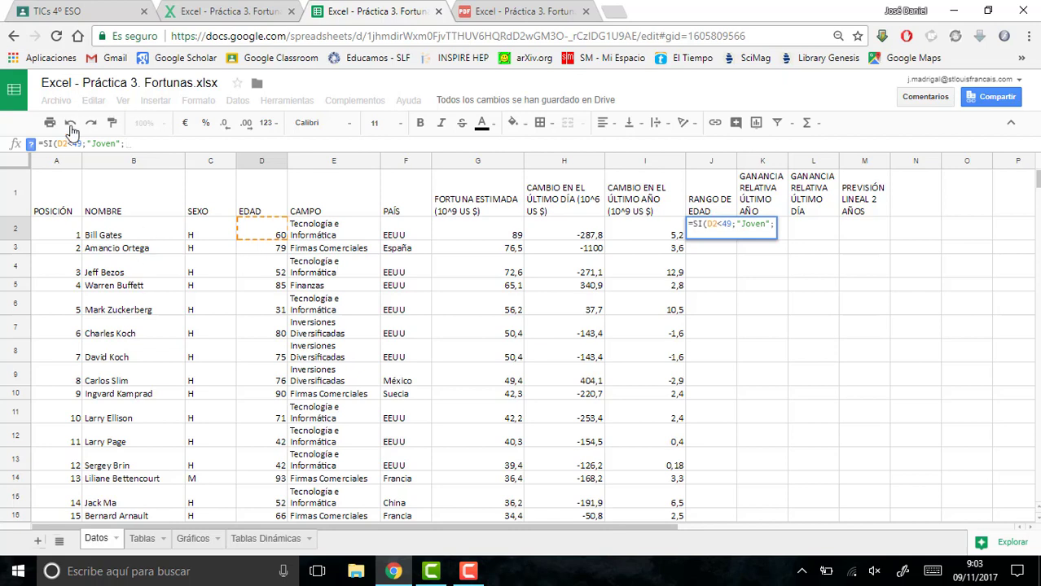
- Nest a second SI with the condition D2<69 as the false value of the J2 formula
left_click_drag(57, 144, 119, 144)
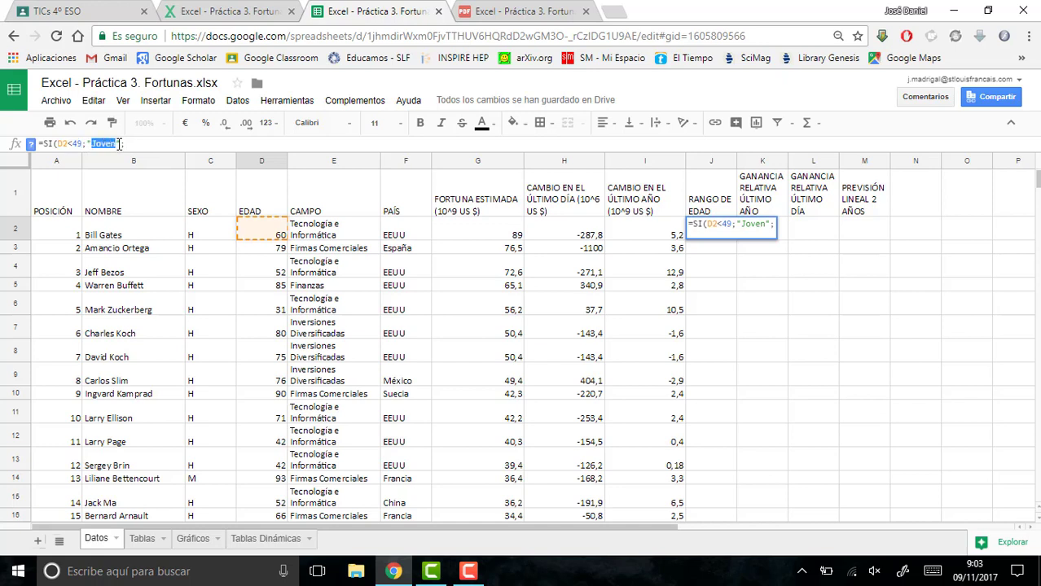
left_click(134, 143)
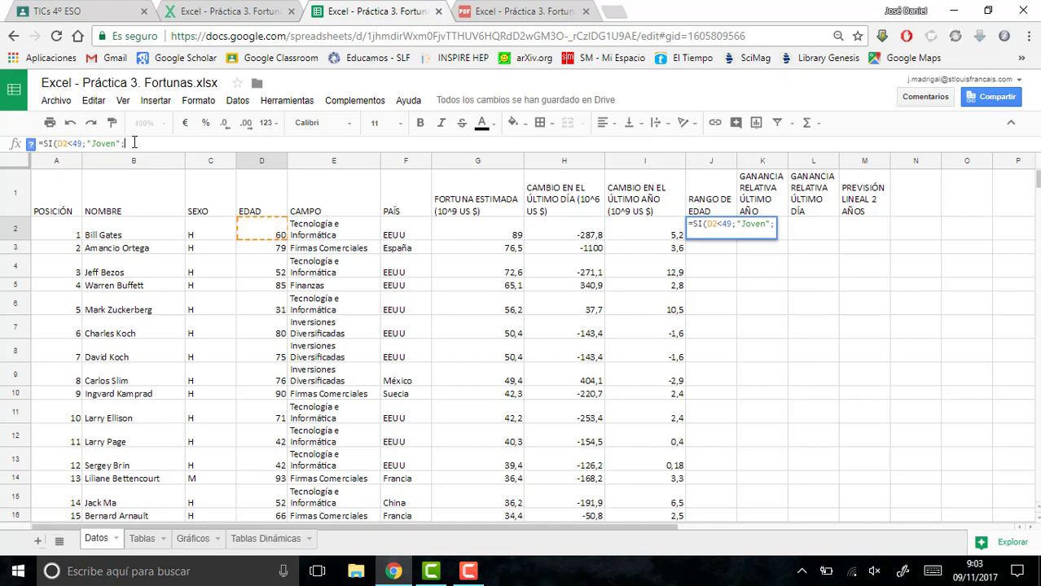
type("SI")
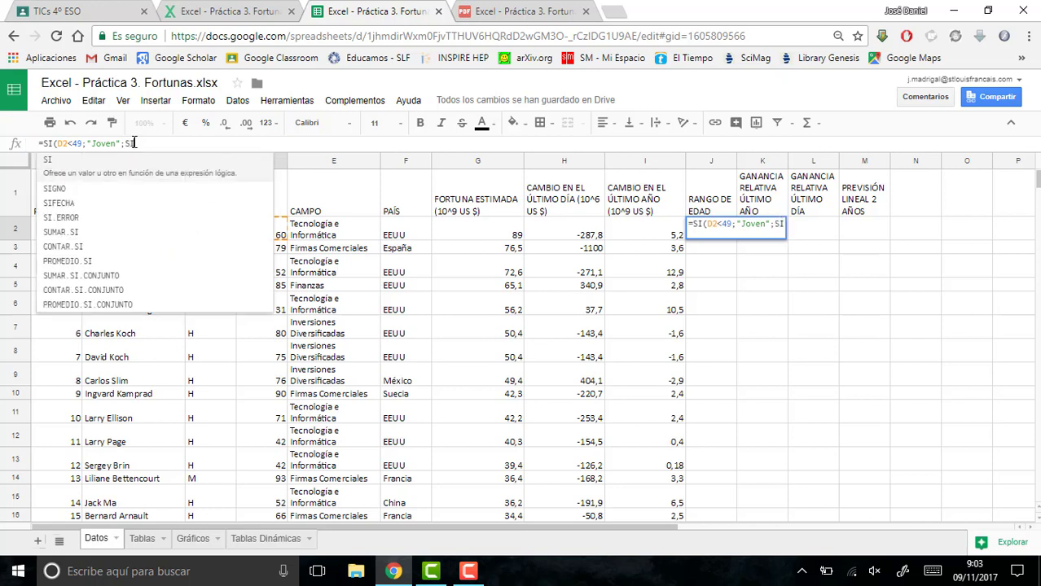
type("(")
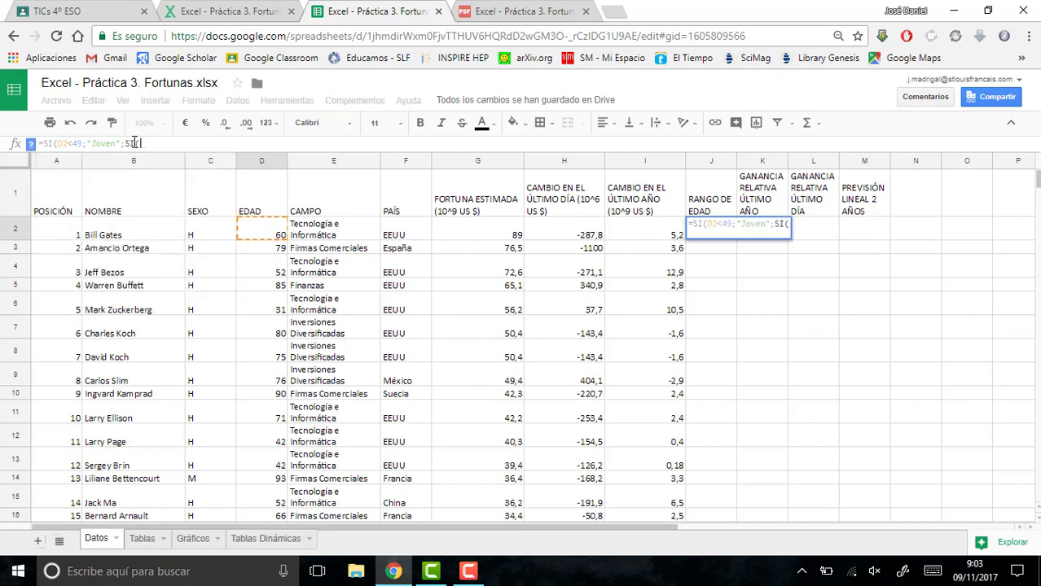
left_click(280, 230)
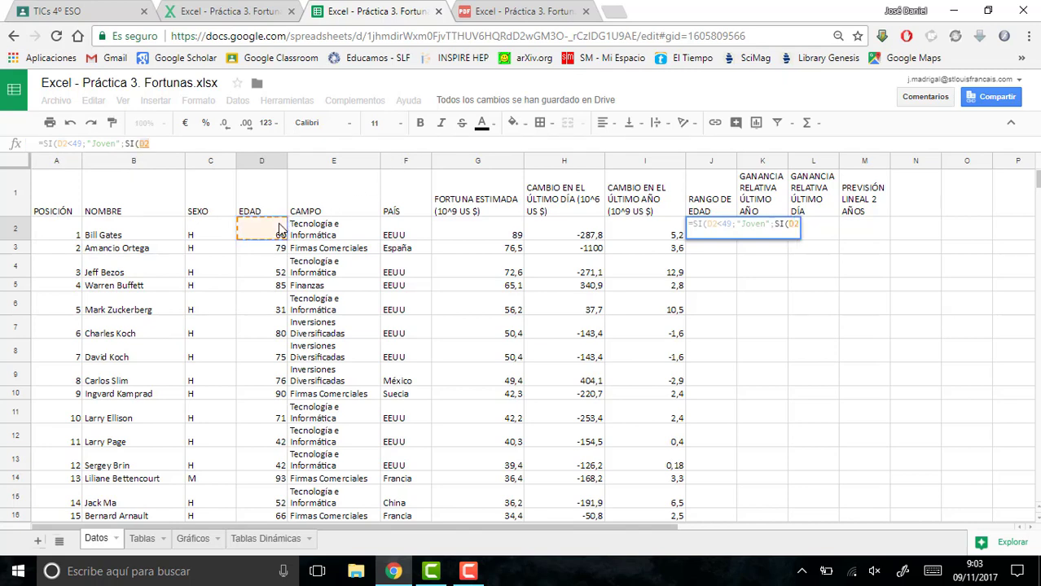
type("<65")
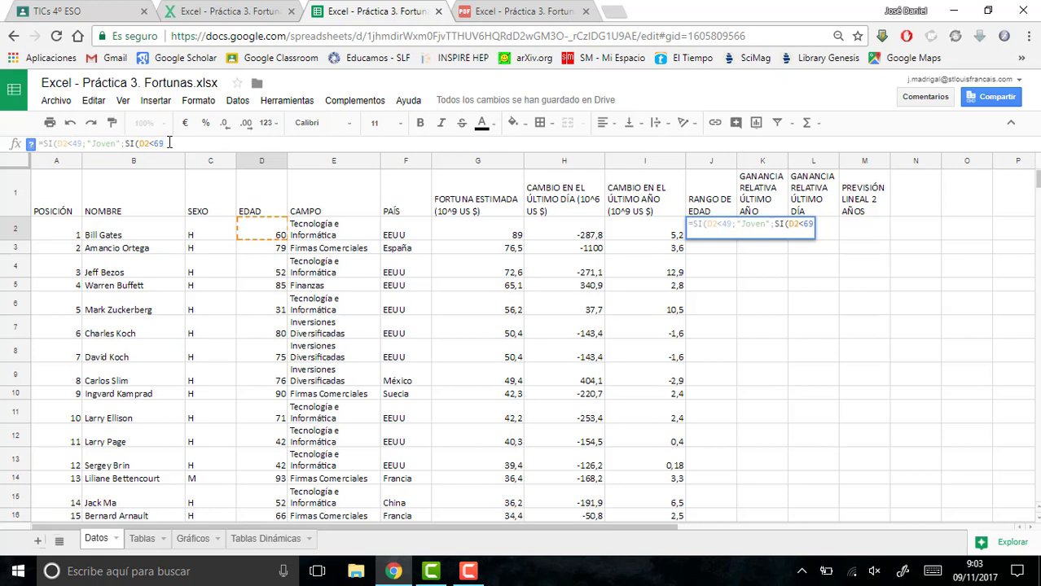
- Complete the nested SI with "Adulto" if true and "Anciano" if false, and enter the formula in J2
type(";")
type("\"Adulto")
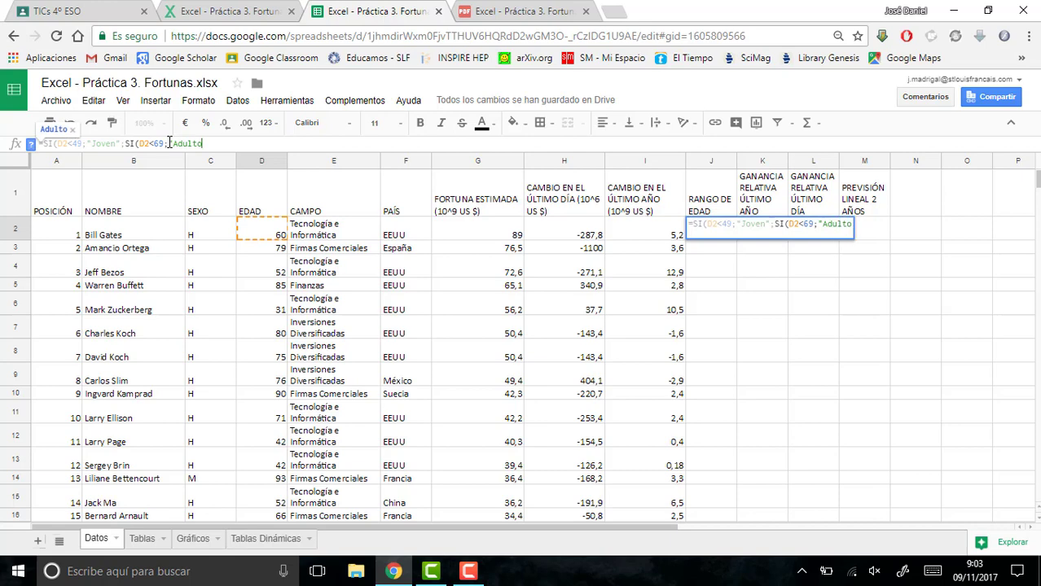
type("\";")
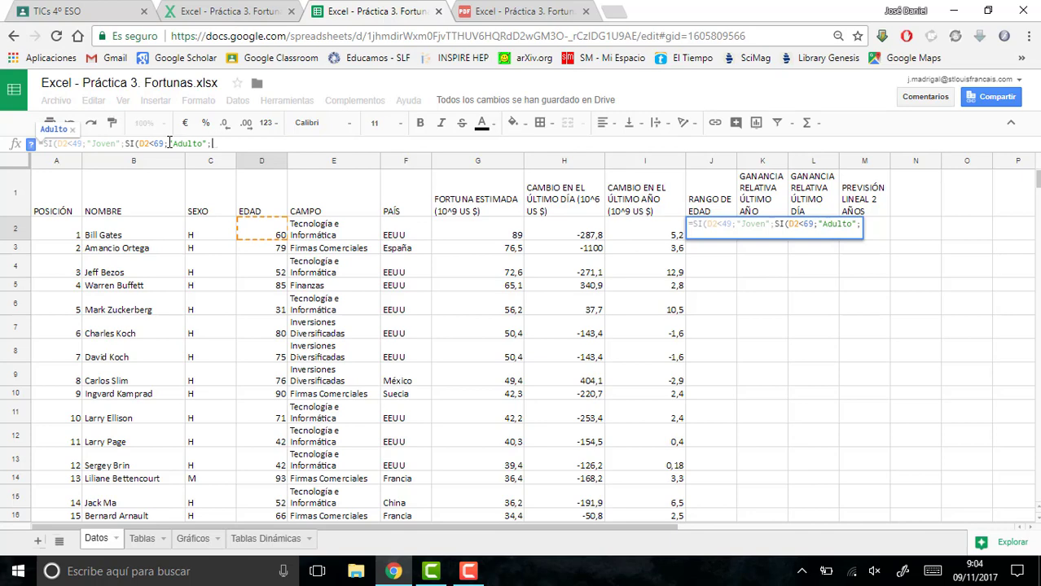
type("\"Anciano")
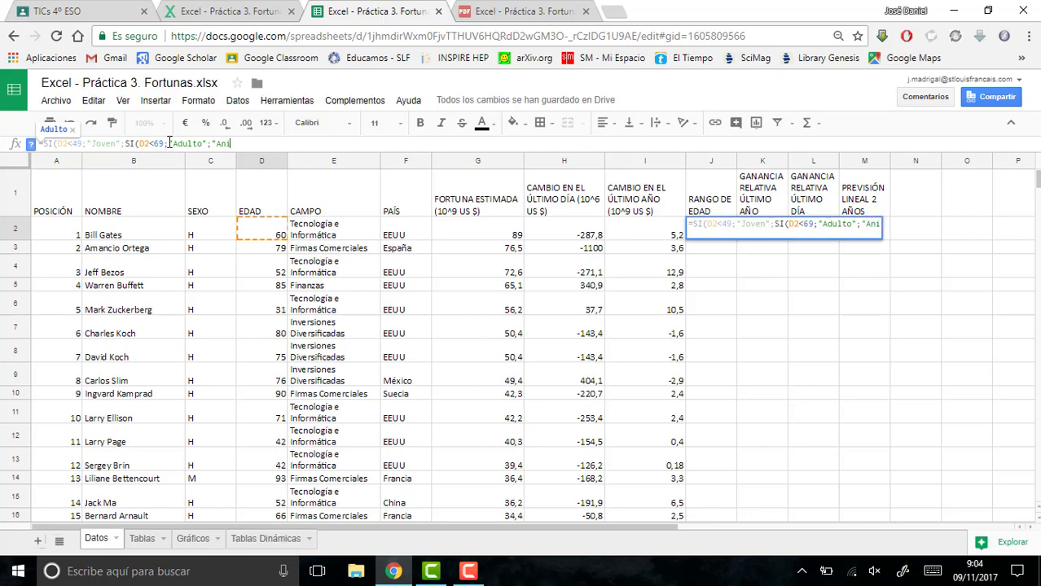
type("\"")
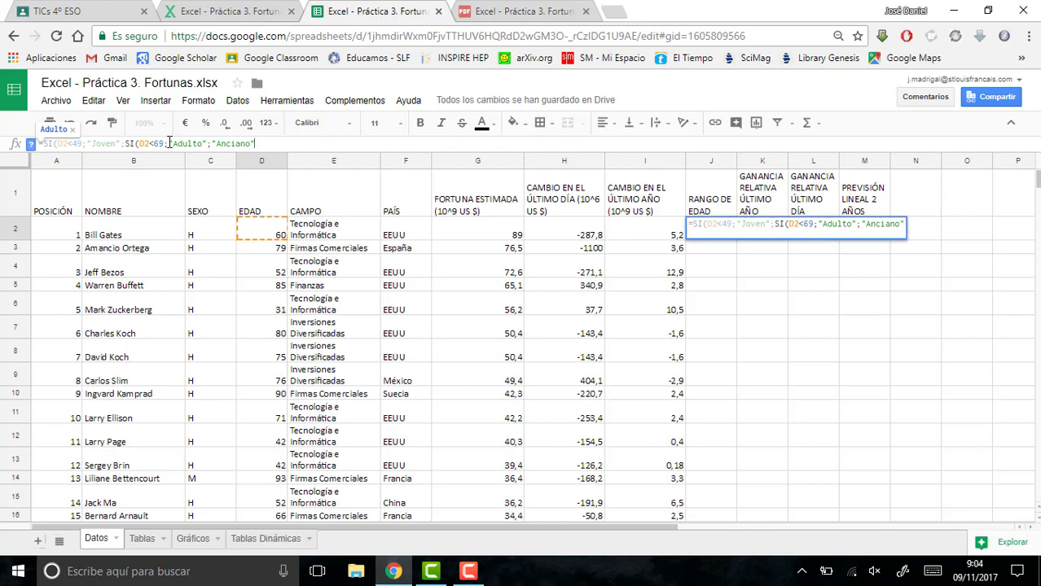
type(")")
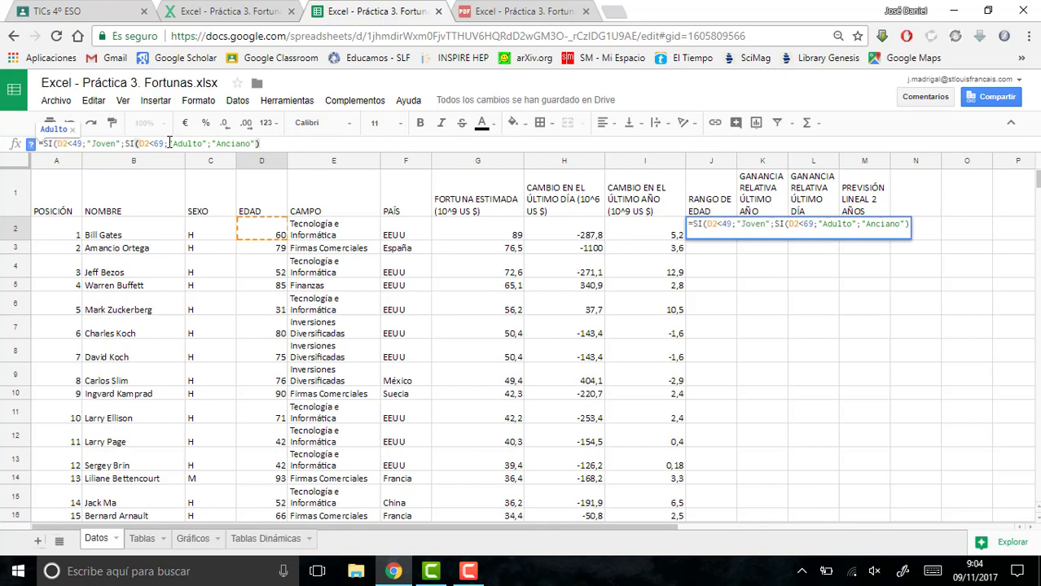
type(")")
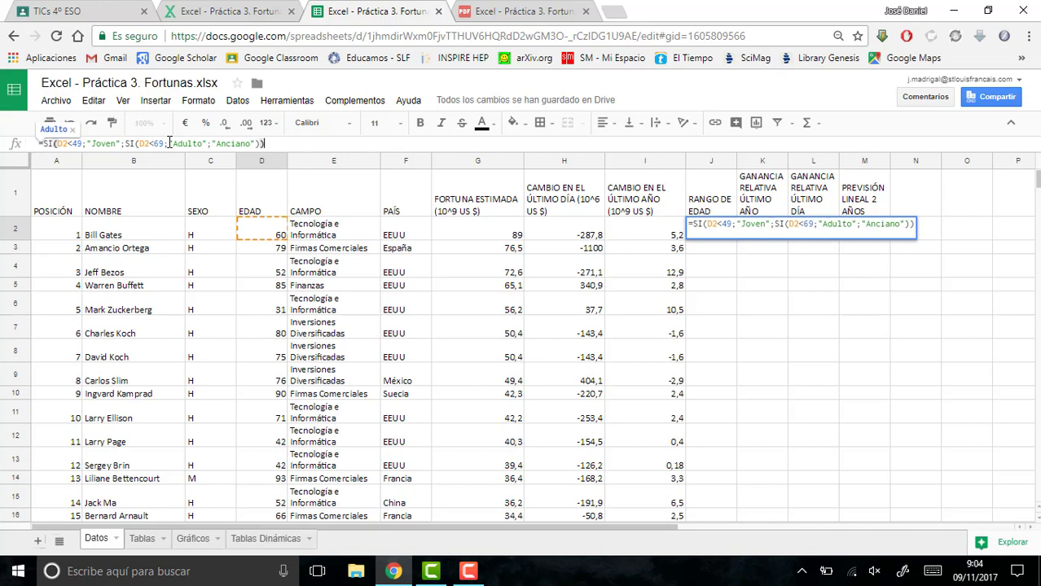
key("Return")
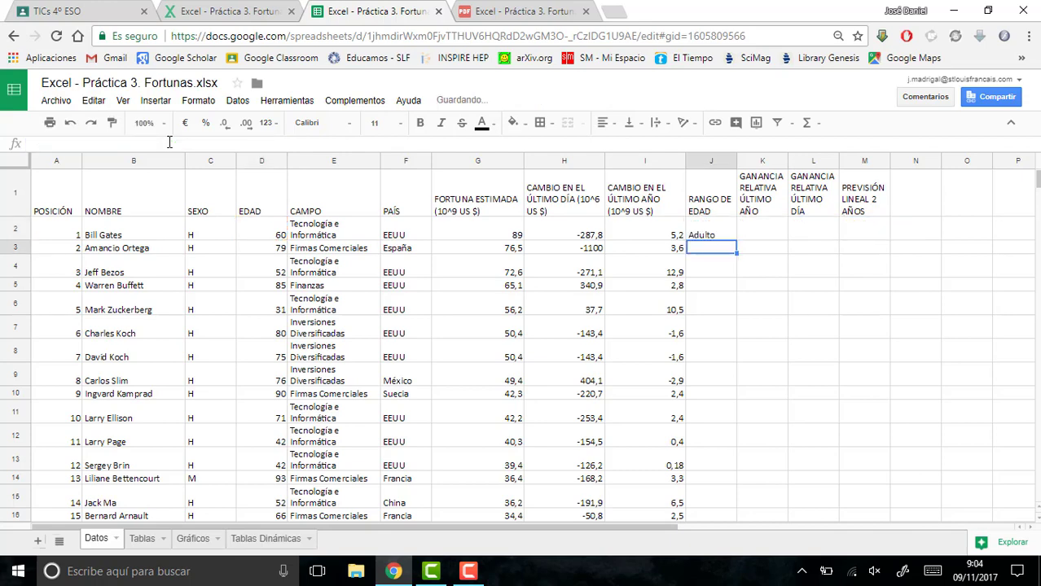
- Fill the age-range formula from J2 down the rest of the RANGO DE EDAD column
left_click(711, 234)
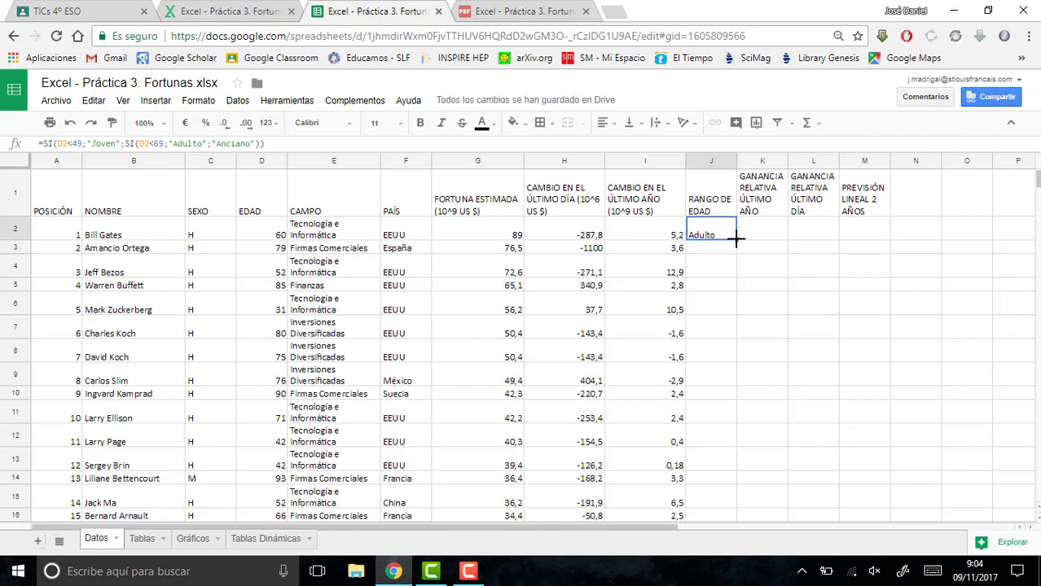
double_click(735, 239)
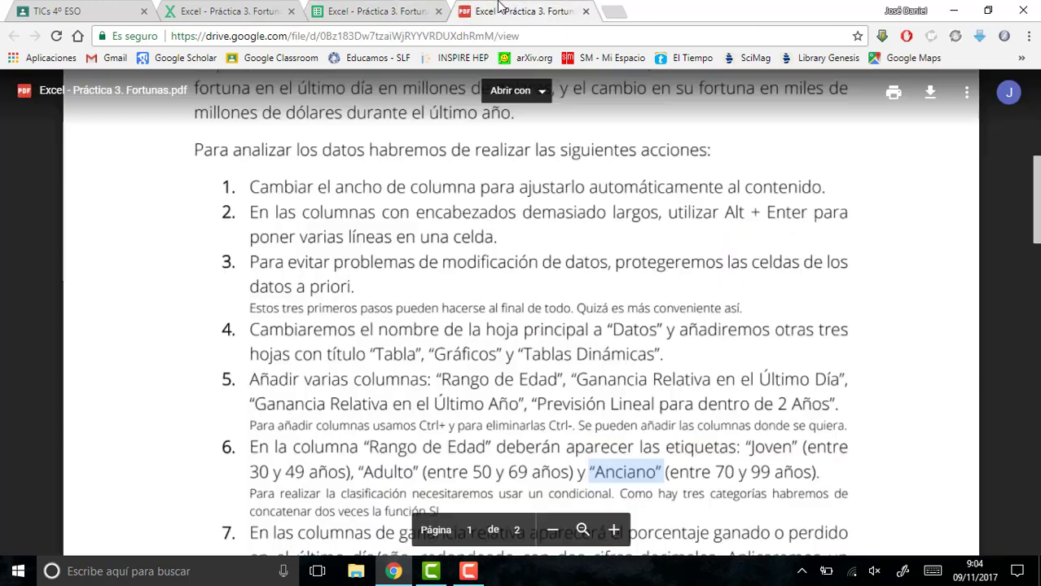
- Check point 7 of the exercise PDF for how the relative gain percentage is calculated, and return to the spreadsheet
left_click(498, 10)
left_click_drag(1034, 219, 1026, 258)
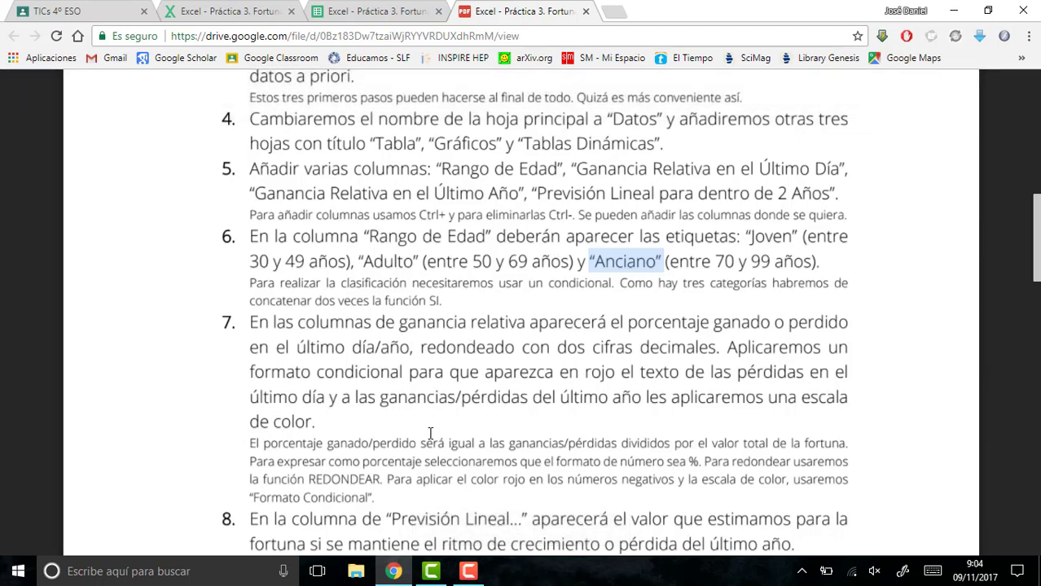
double_click(602, 445)
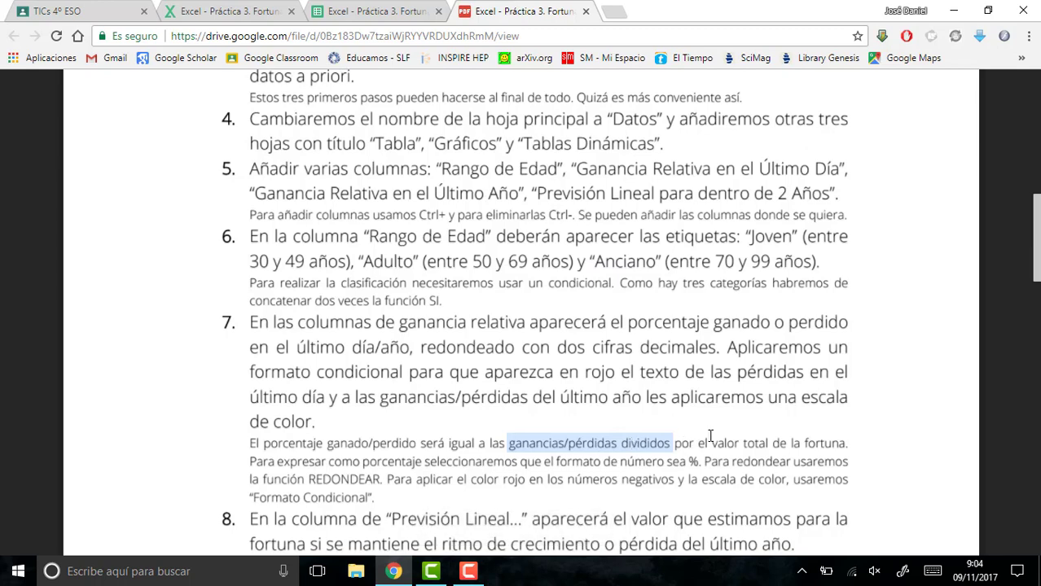
left_click_drag(711, 443, 830, 444)
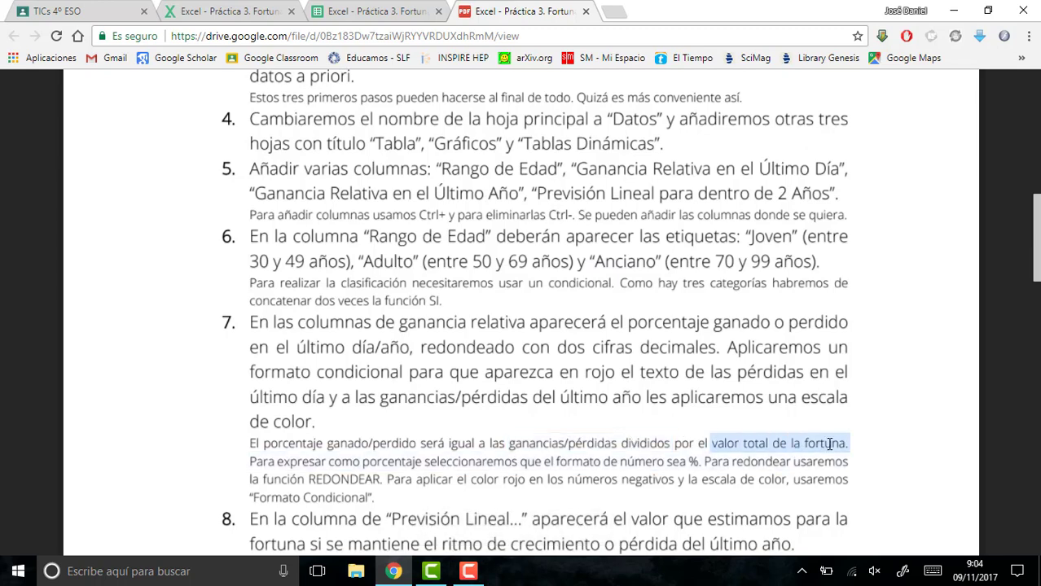
left_click(407, 7)
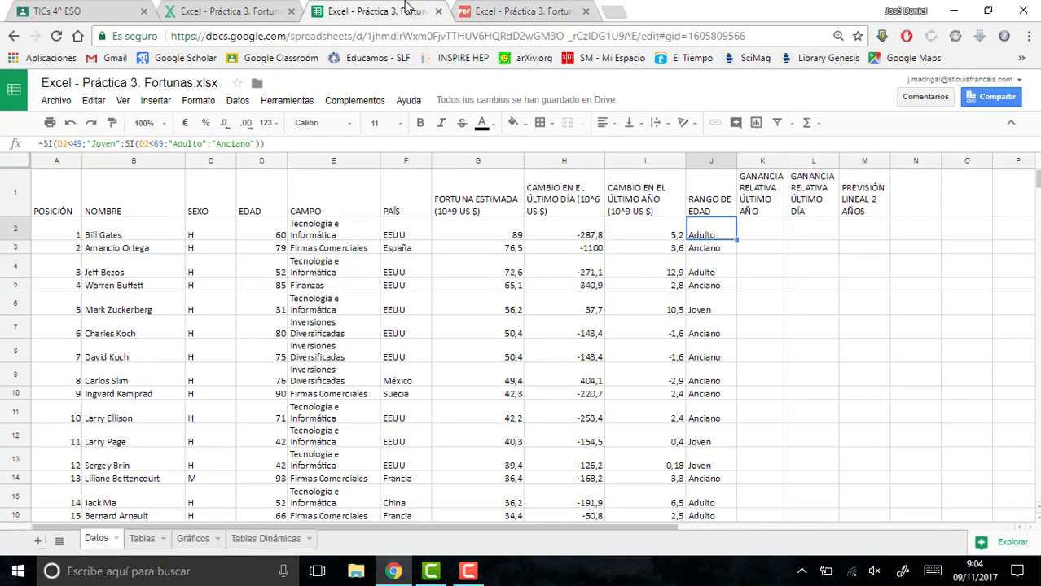
- Enter the formula =I2/G2 in K2 to calculate the relative gain for the last year
left_click(757, 235)
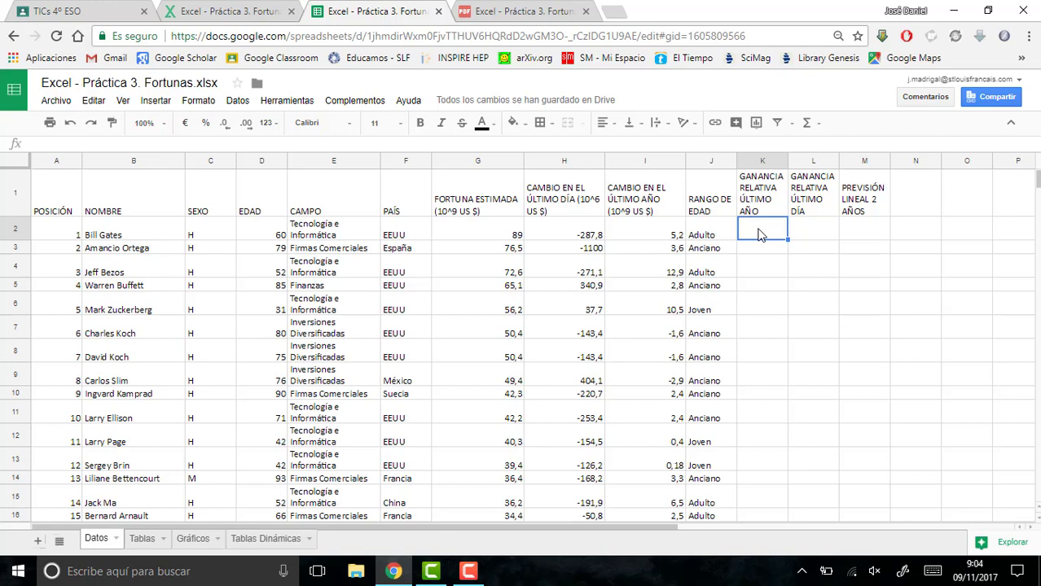
type("=")
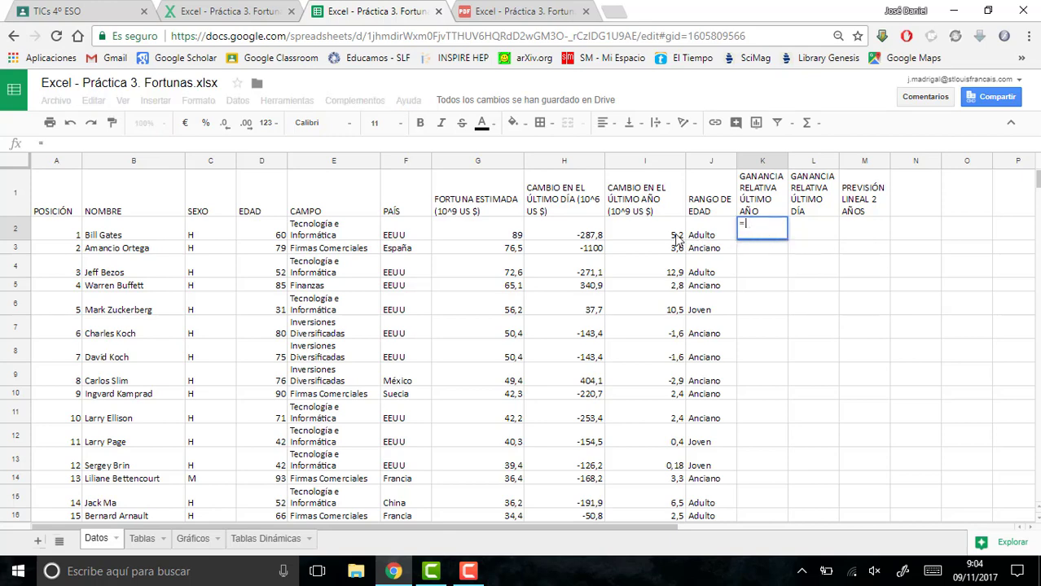
left_click(658, 233)
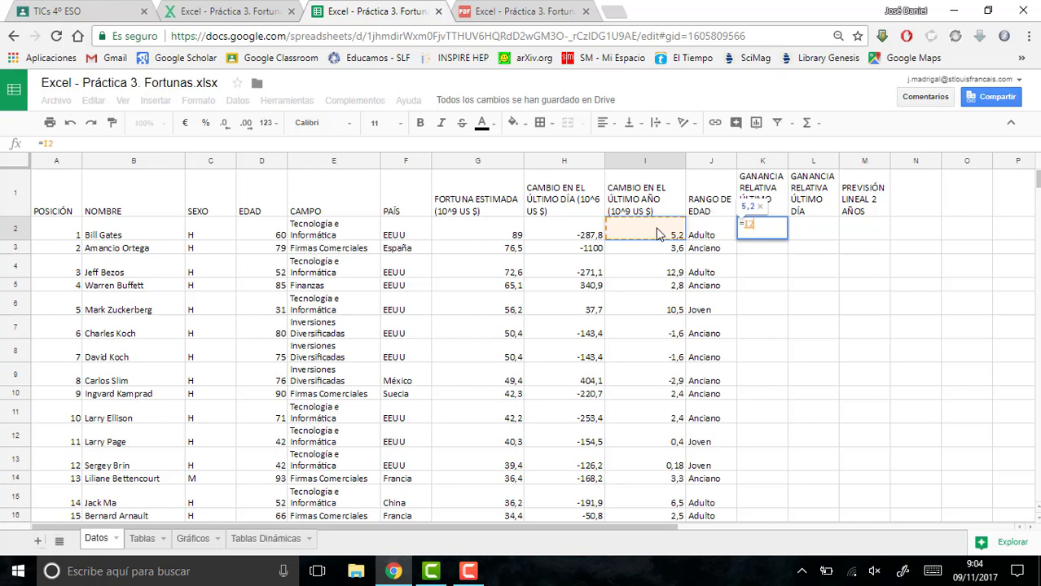
type("/")
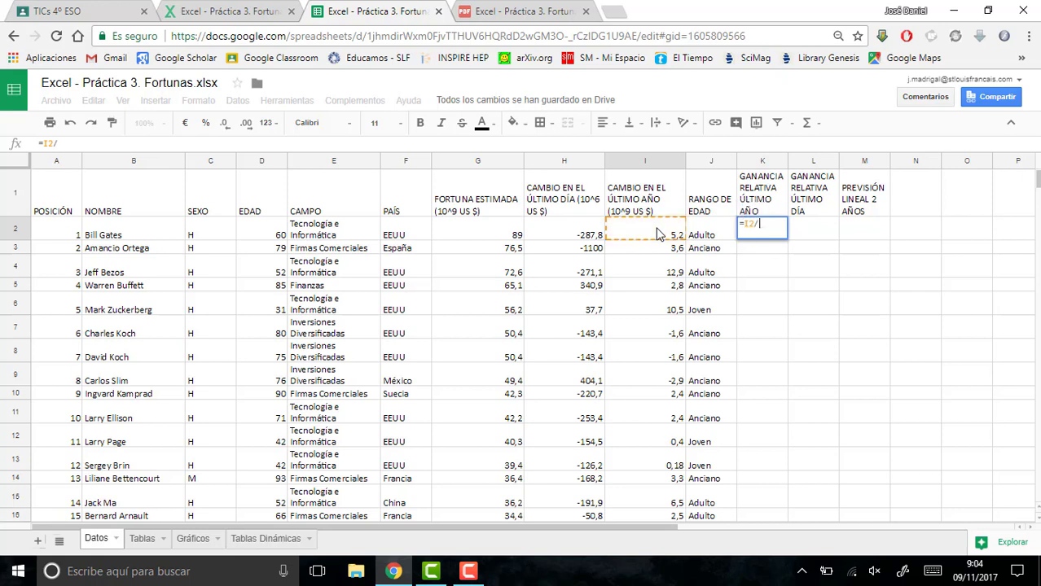
left_click(506, 235)
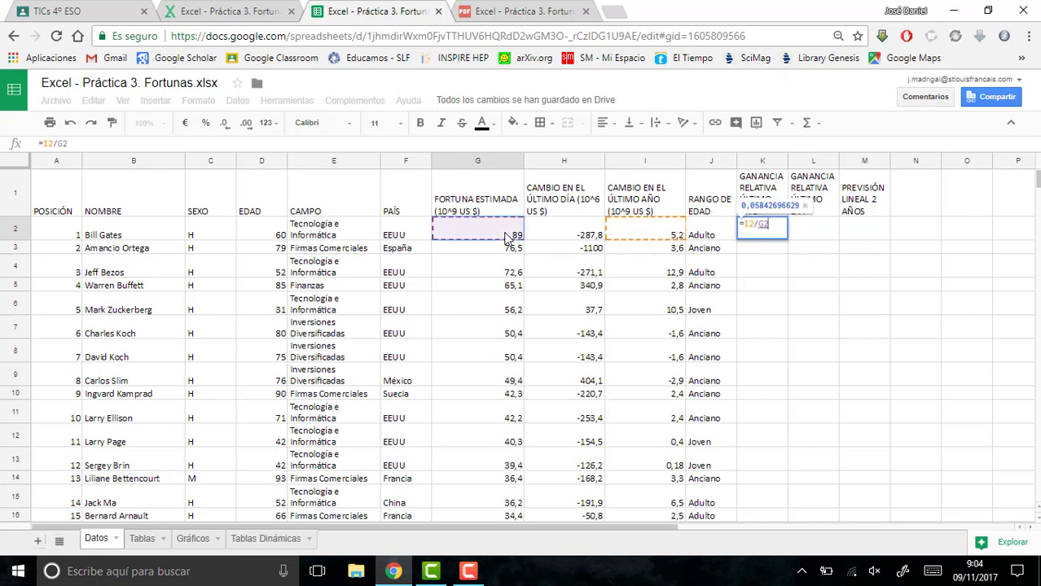
key("Return")
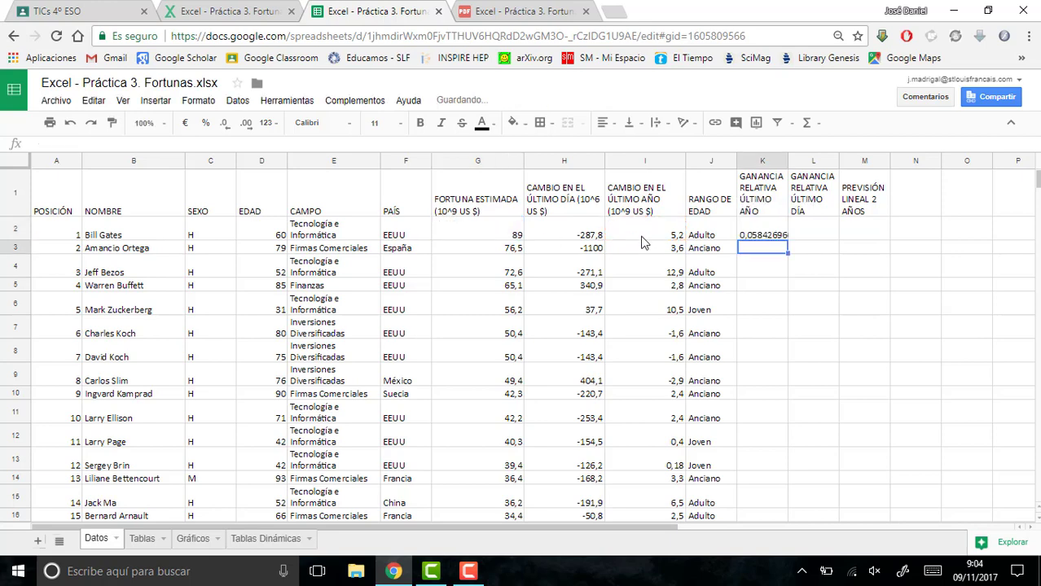
- Format K2 as a percentage with two decimals and fill it down the GANANCIA RELATIVA ÚLTIMO AÑO column
left_click(774, 235)
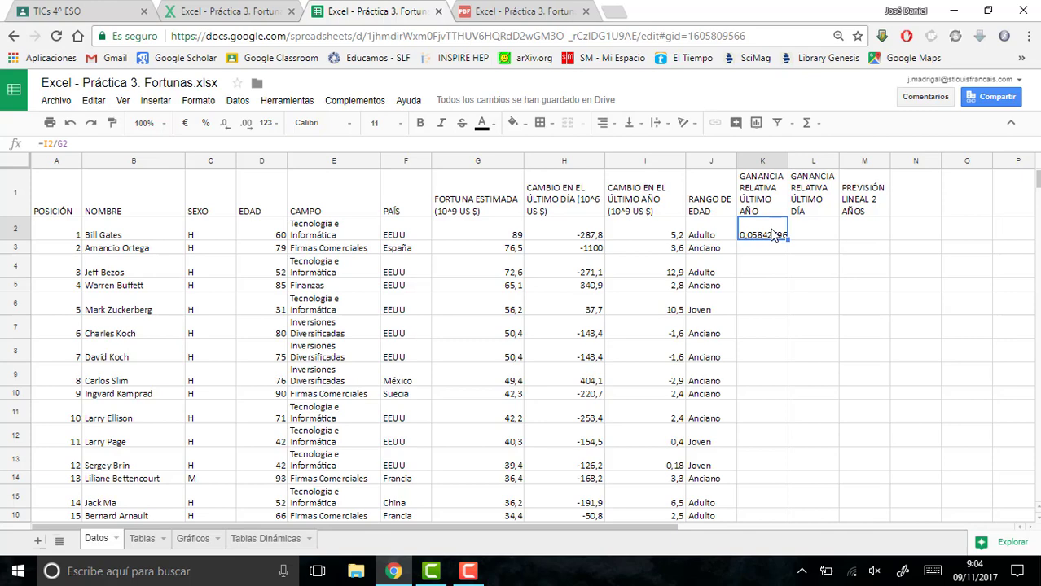
left_click(202, 126)
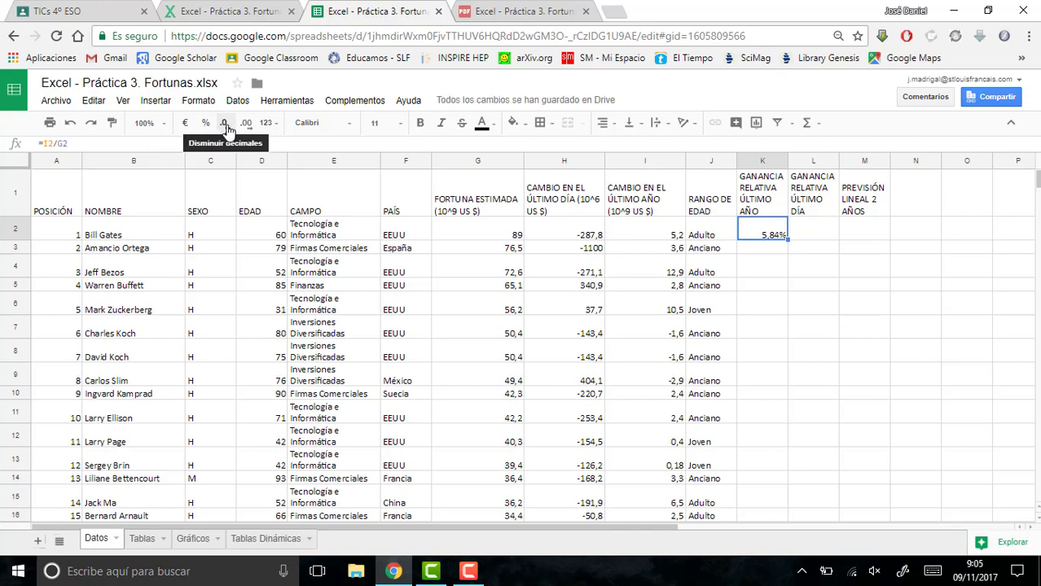
left_click(227, 129)
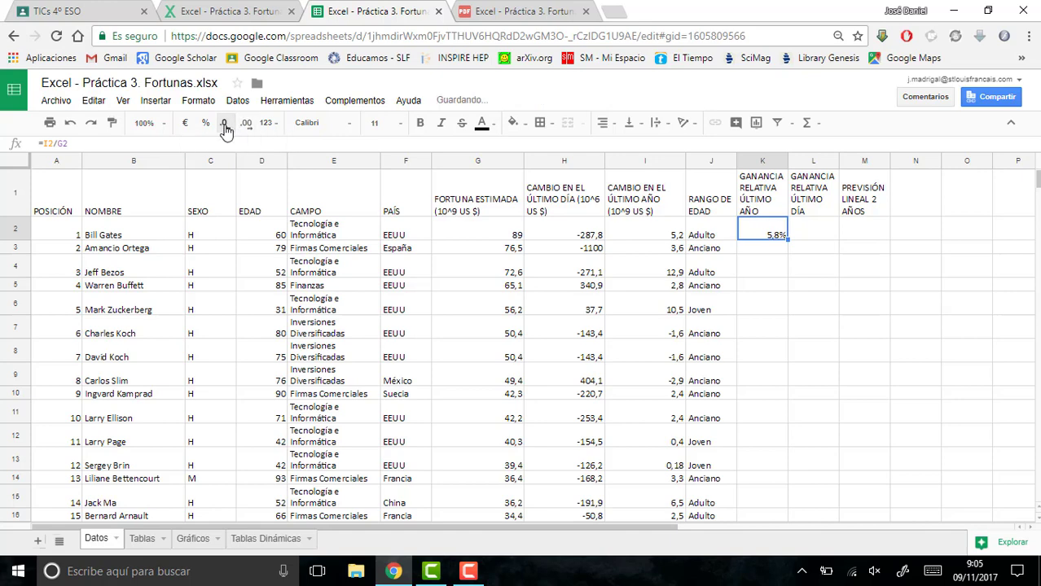
left_click(247, 126)
double_click(787, 237)
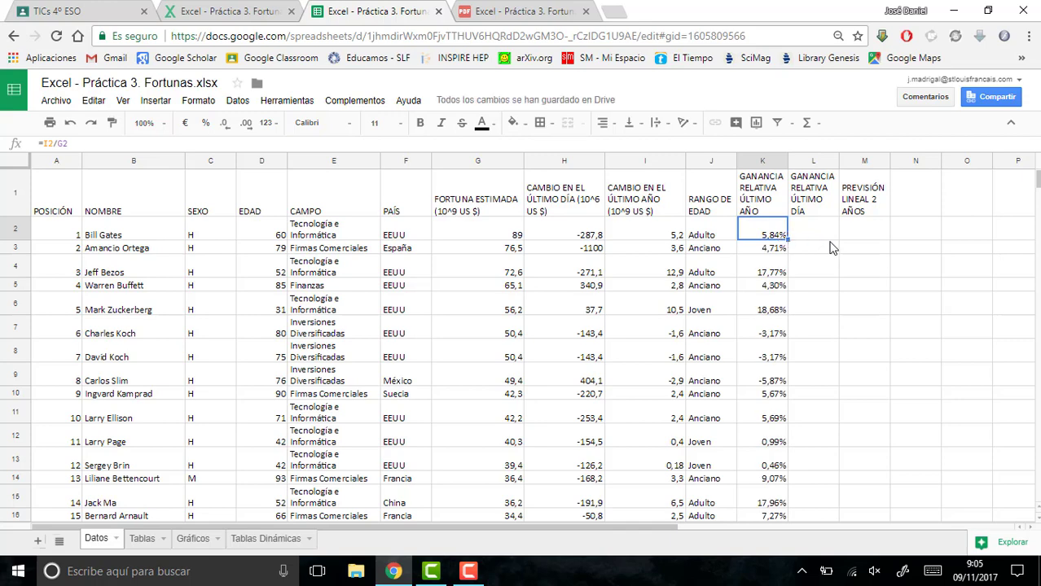
- Enter the formula =H2/(G2*1000) in L2 to calculate the relative gain for the last day
left_click(818, 242)
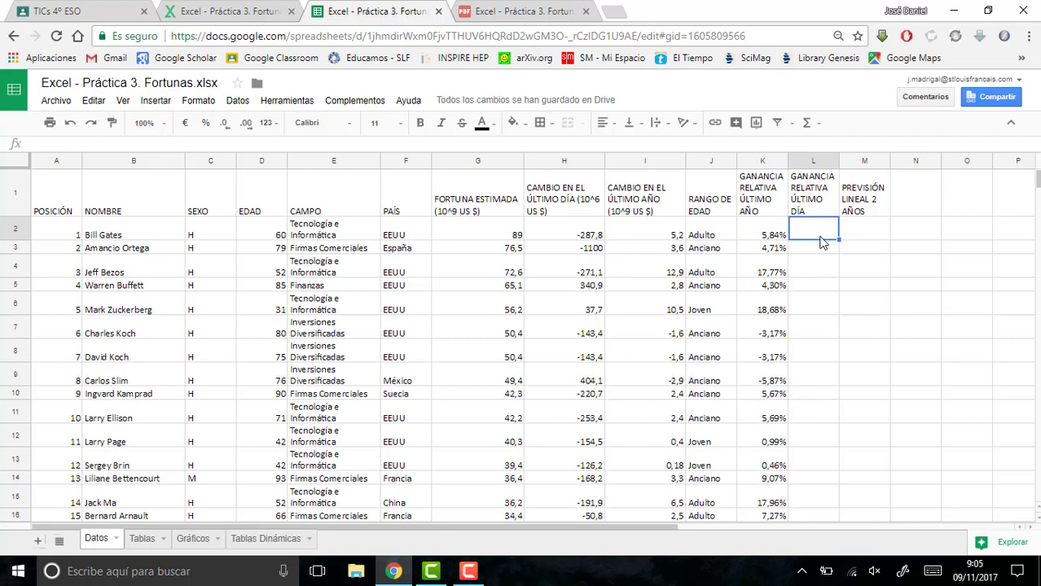
type("=")
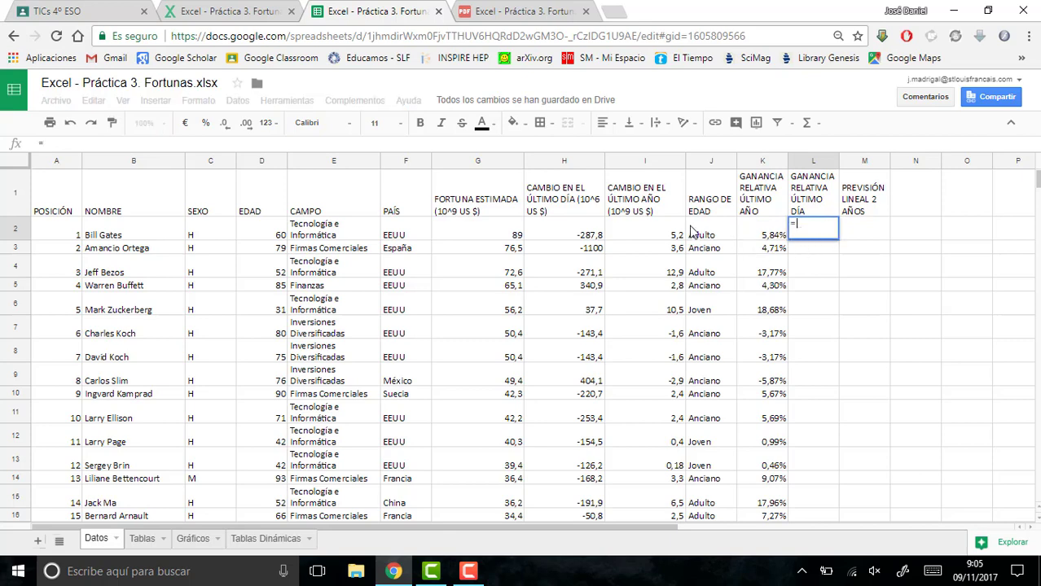
left_click(558, 234)
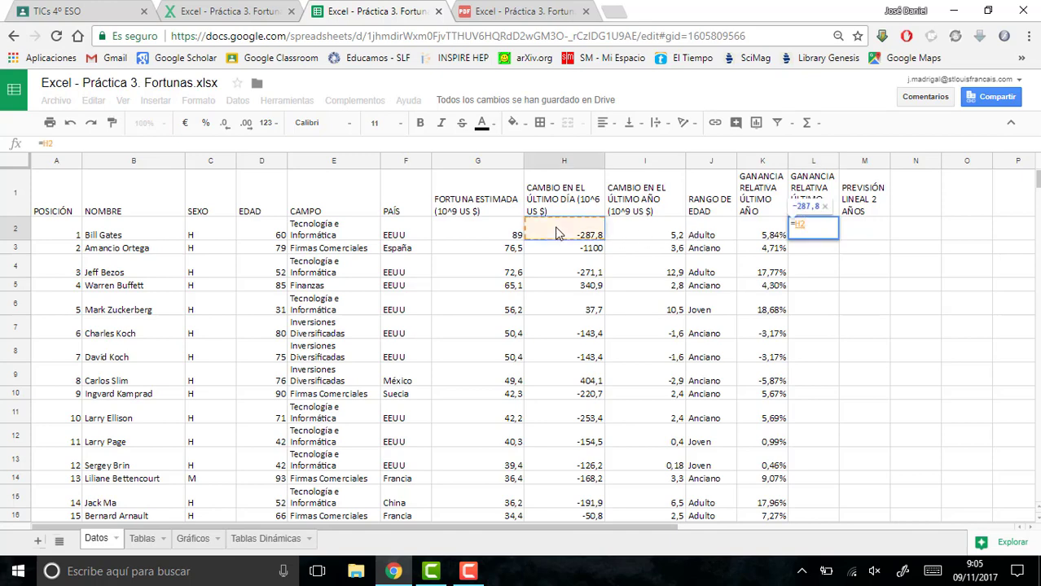
type("/")
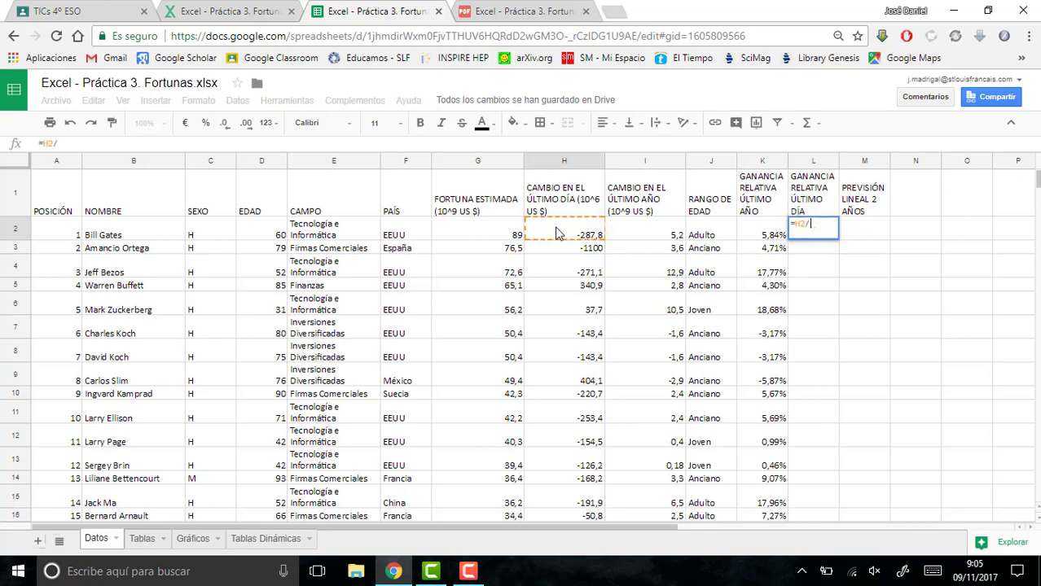
left_click(466, 236)
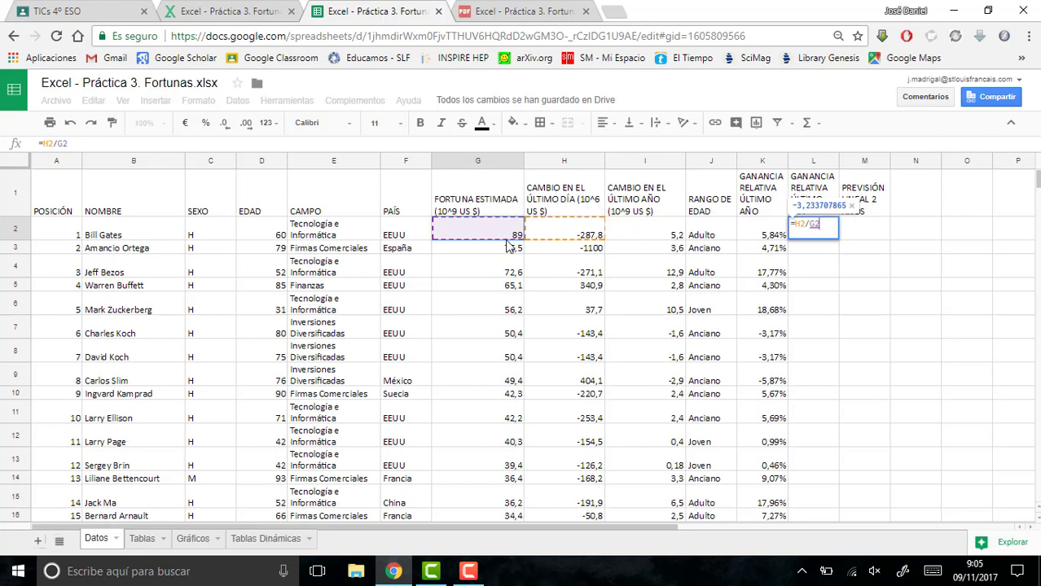
left_click(59, 144)
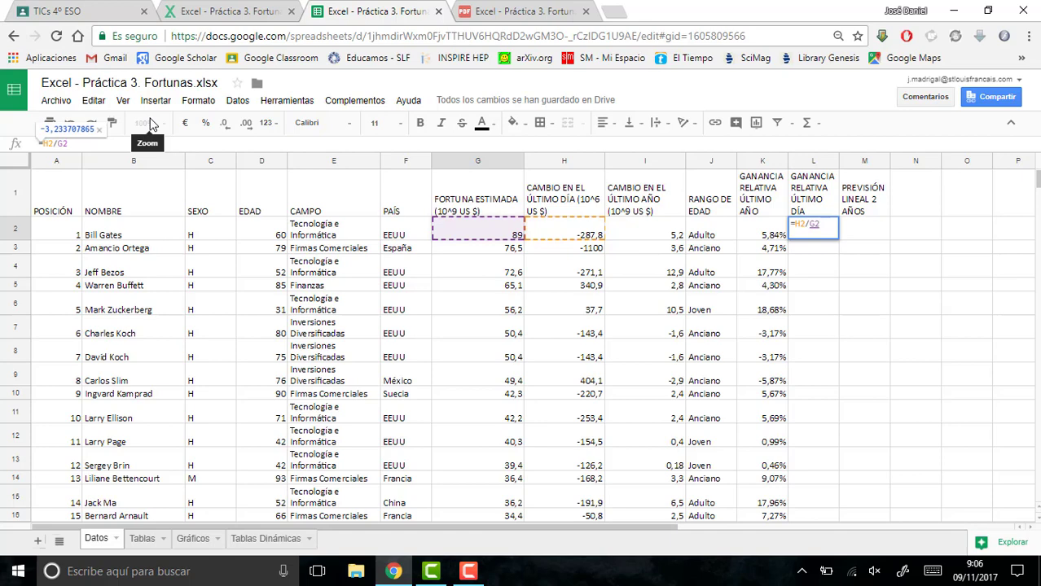
type("(G2*1000")
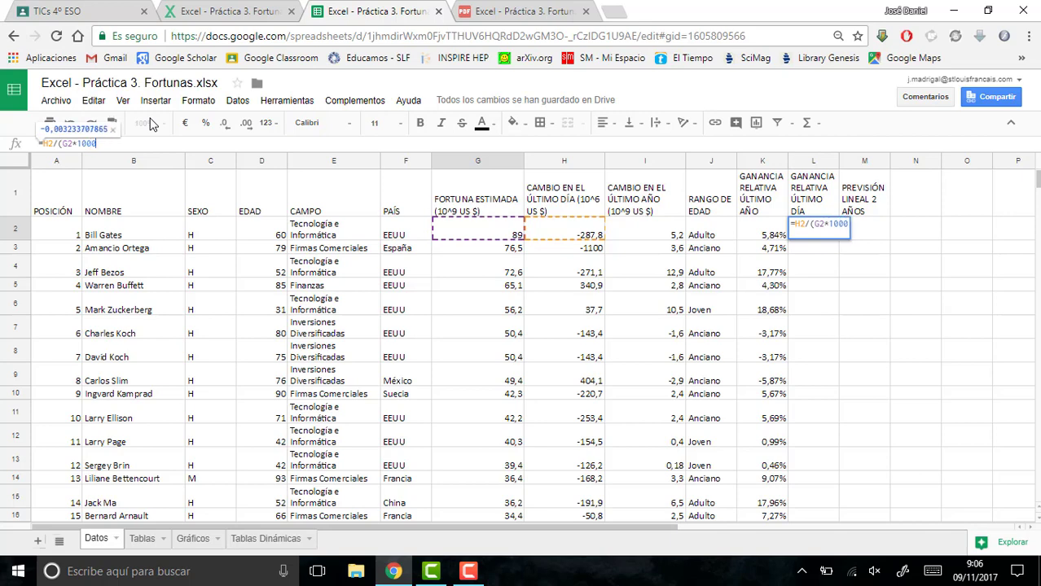
type(")")
key("Return")
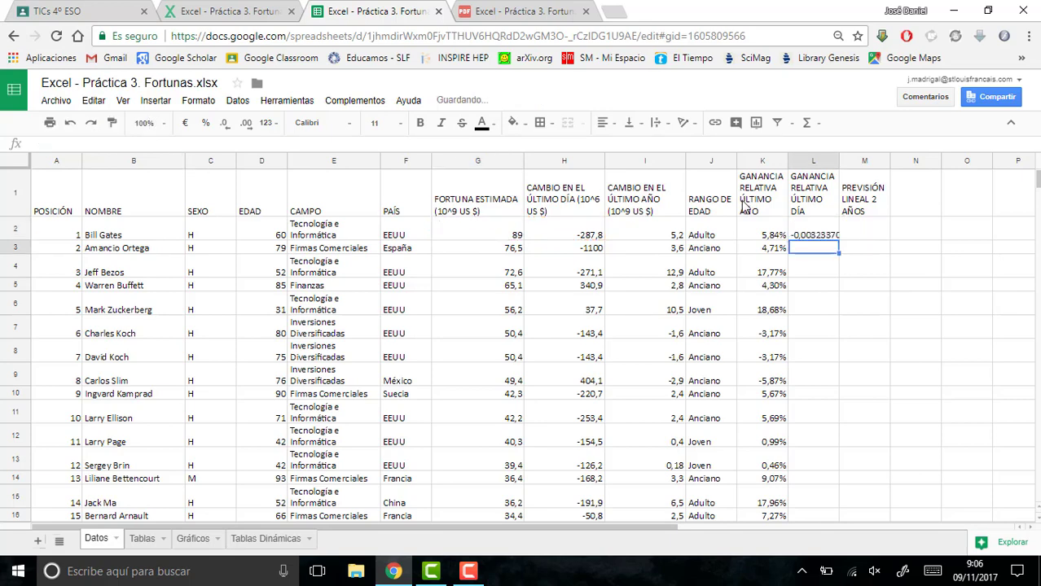
- Format L2 as a percentage and fill it down the GANANCIA RELATIVA ÚLTIMO DÍA column
left_click(799, 228)
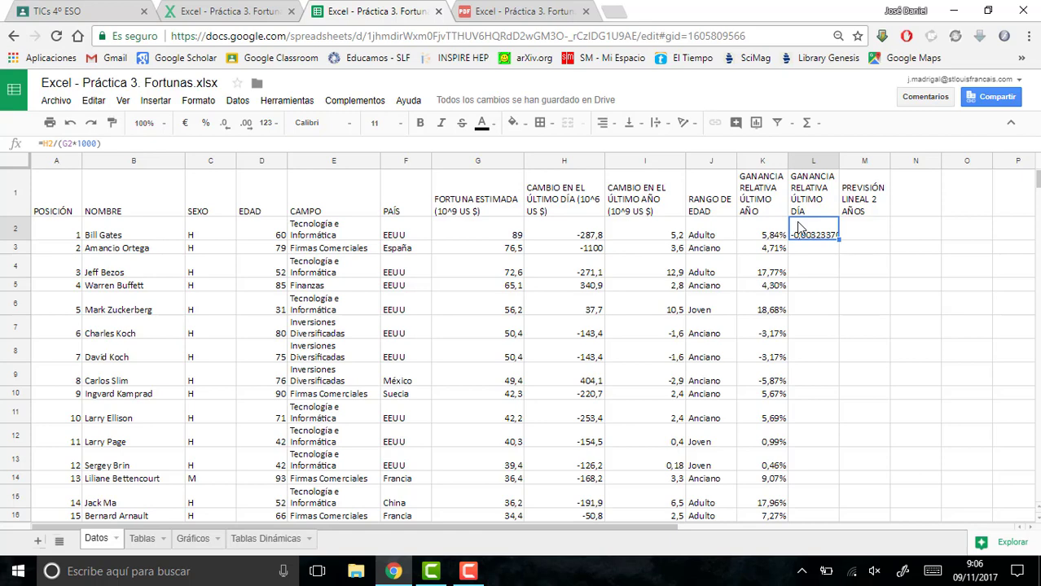
left_click(206, 128)
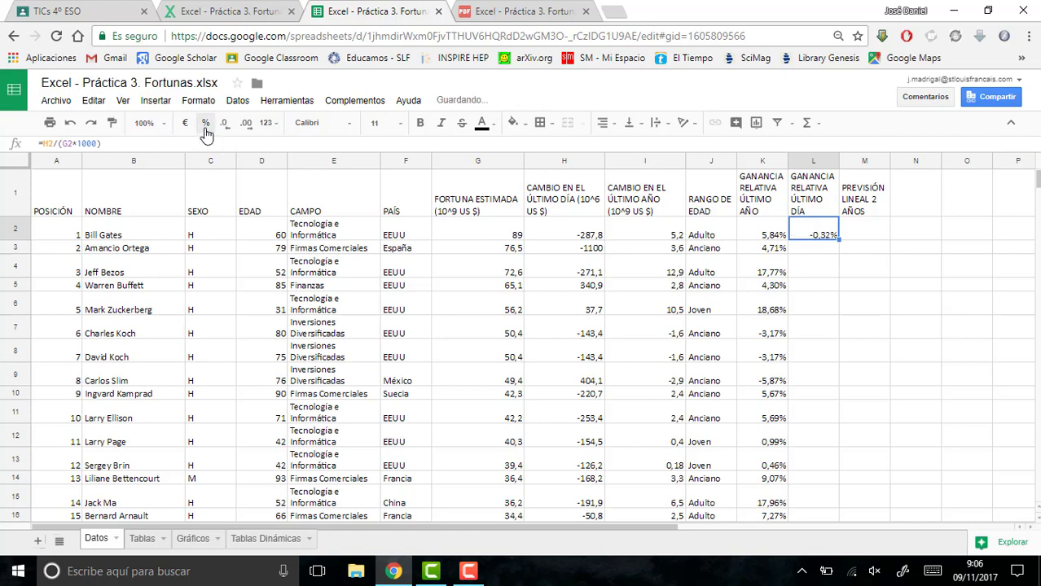
double_click(838, 240)
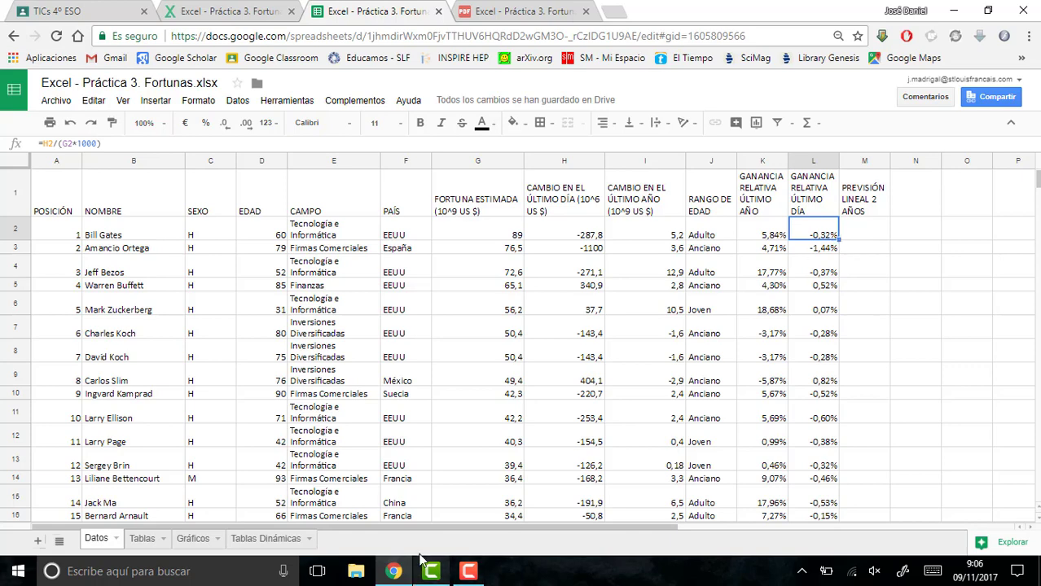
- Read the conditional formatting instructions in point 7 of the exercise PDF, and return to the spreadsheet
left_click(485, 10)
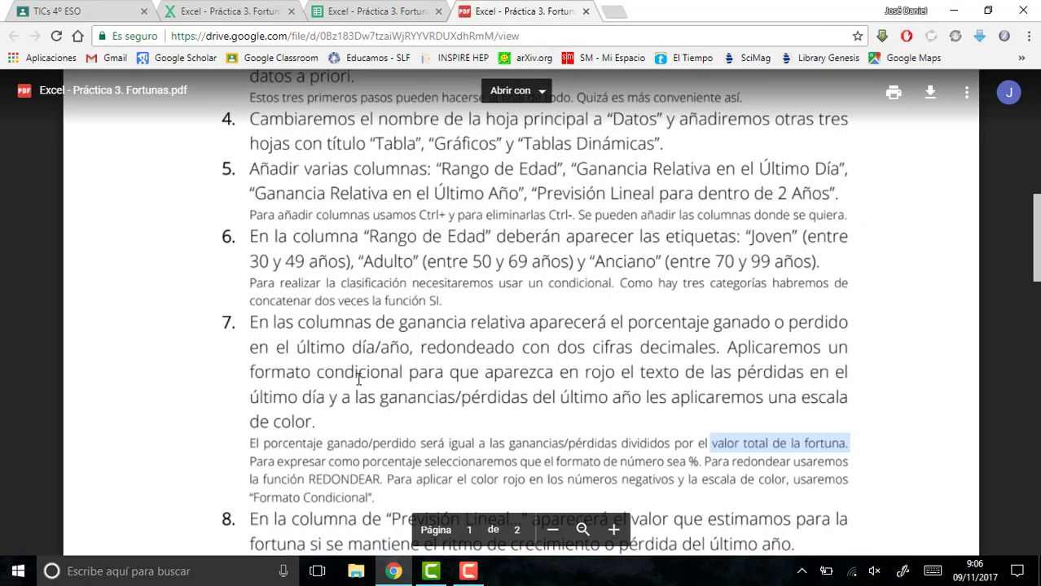
scroll(350, 380, "down", 1)
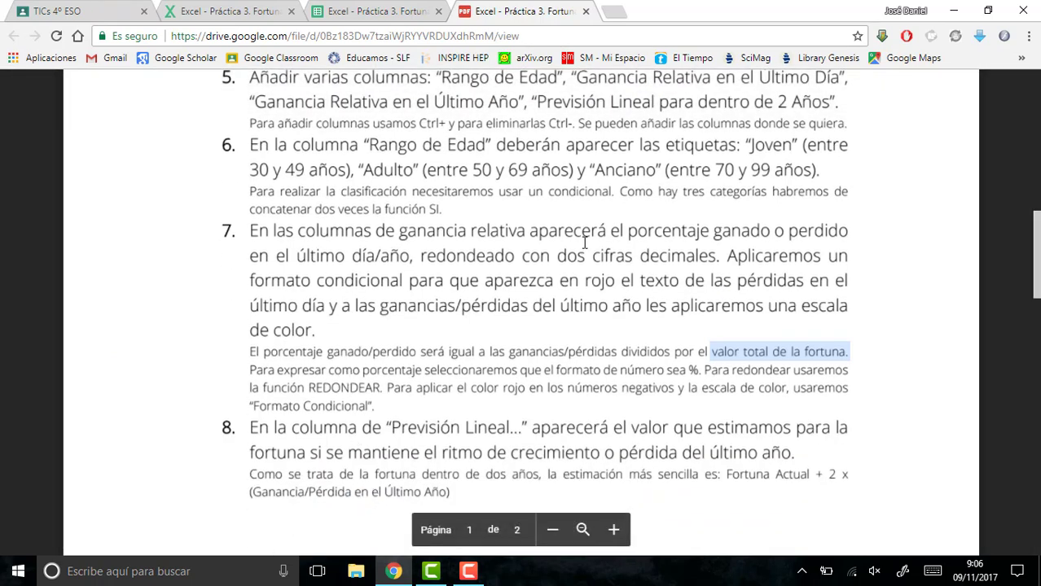
left_click_drag(725, 256, 332, 319)
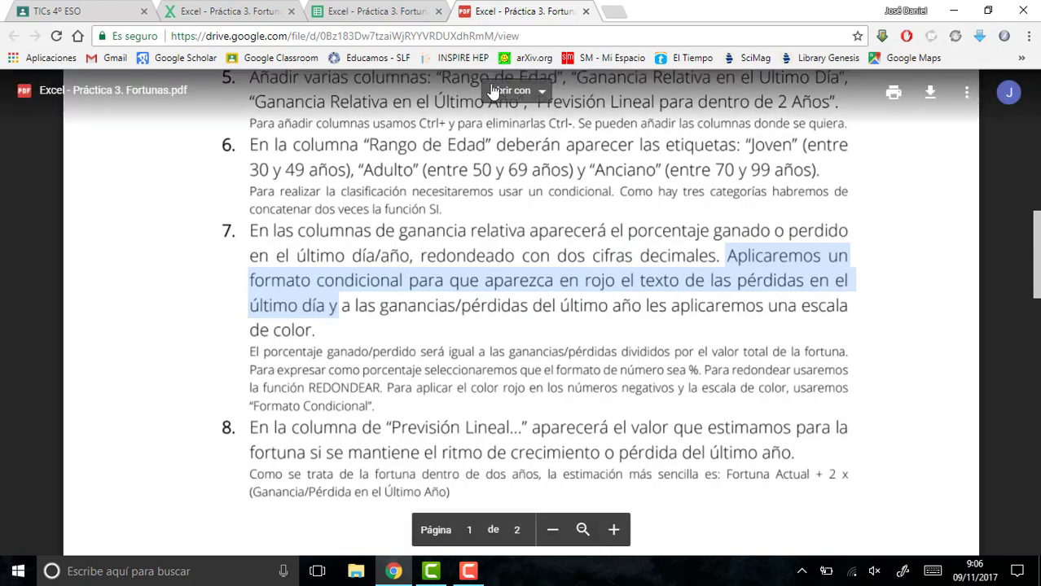
left_click(357, 10)
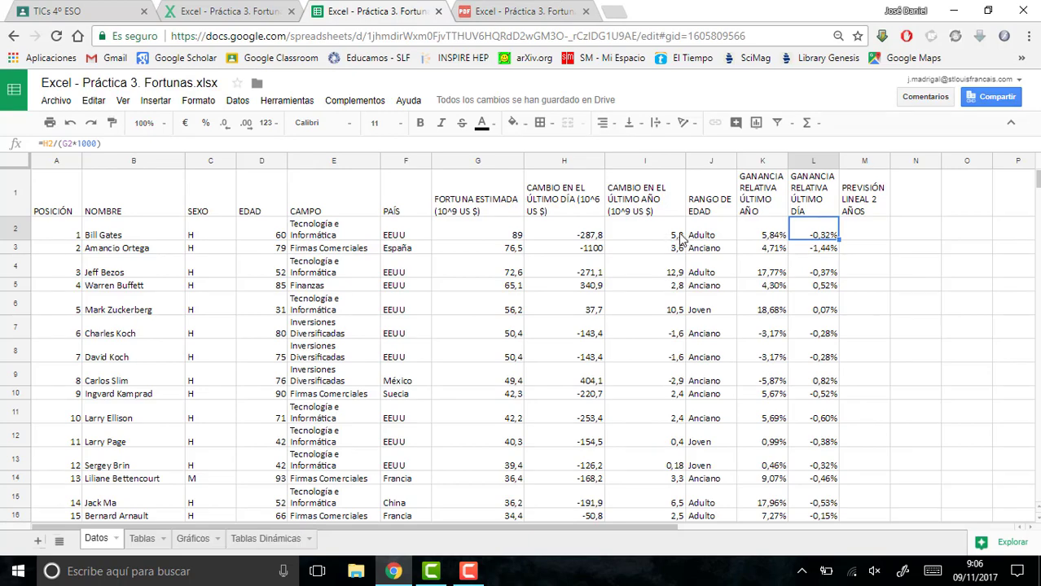
- Create a conditional formatting rule for H2:H51 in the CAMBIO EN EL ÚLTIMO DÍA column with the preset red text style
left_click_drag(573, 235, 553, 434)
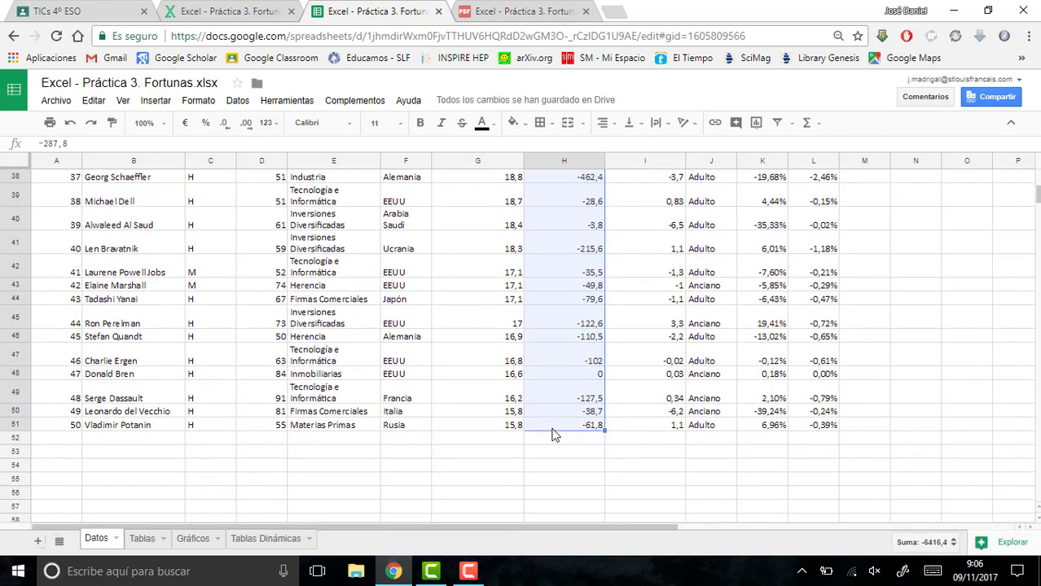
left_click(203, 99)
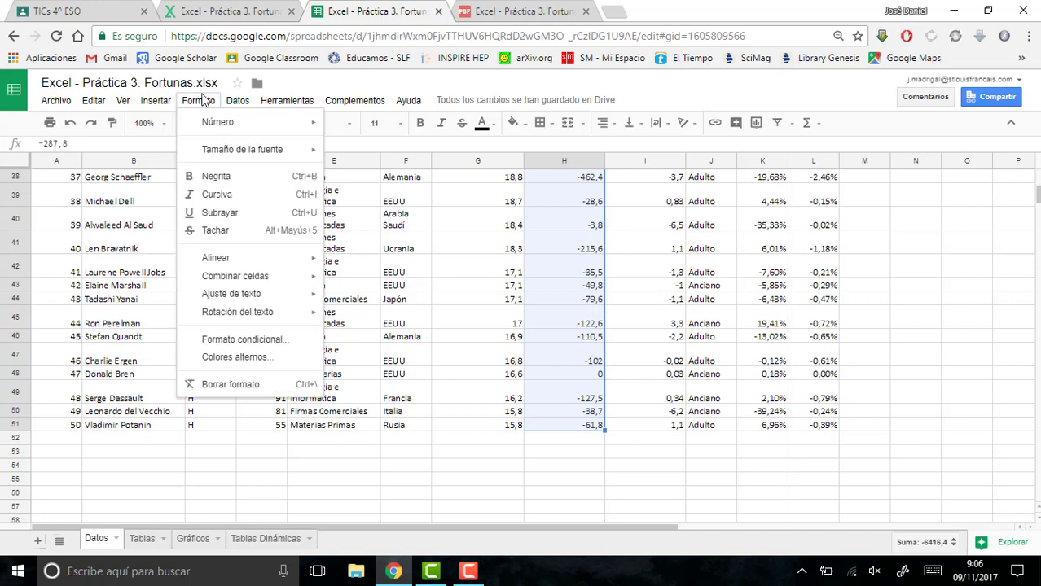
left_click(277, 342)
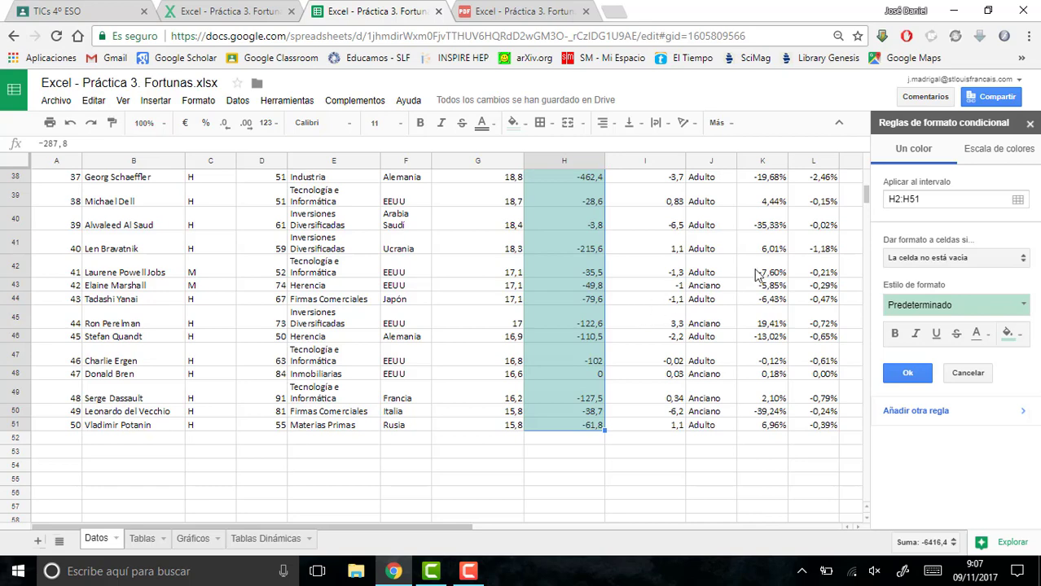
left_click(1026, 312)
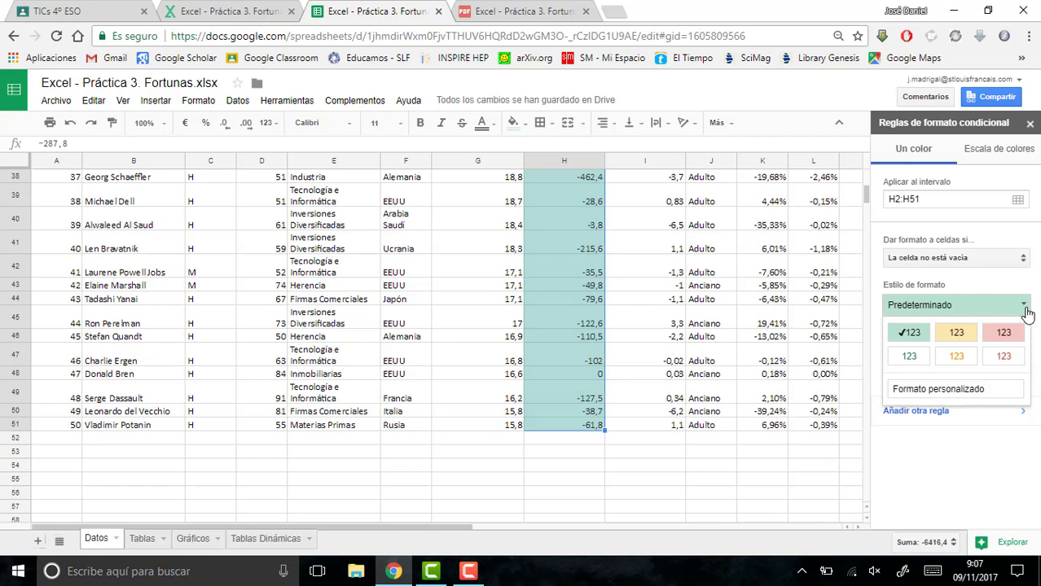
left_click(1003, 357)
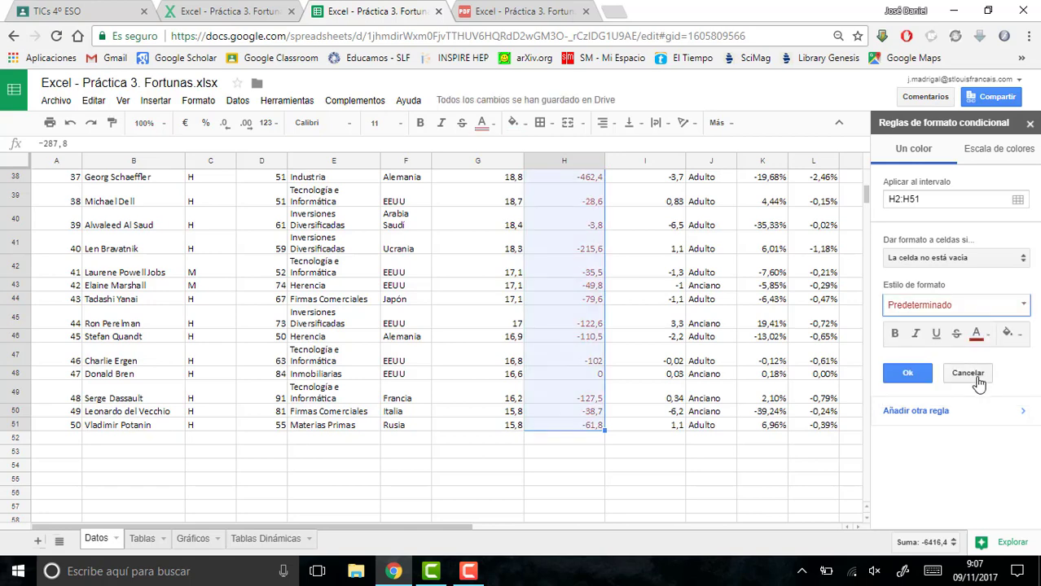
- Set the H2:H51 rule's condition to "Menor que" 0 and apply it
left_click(978, 260)
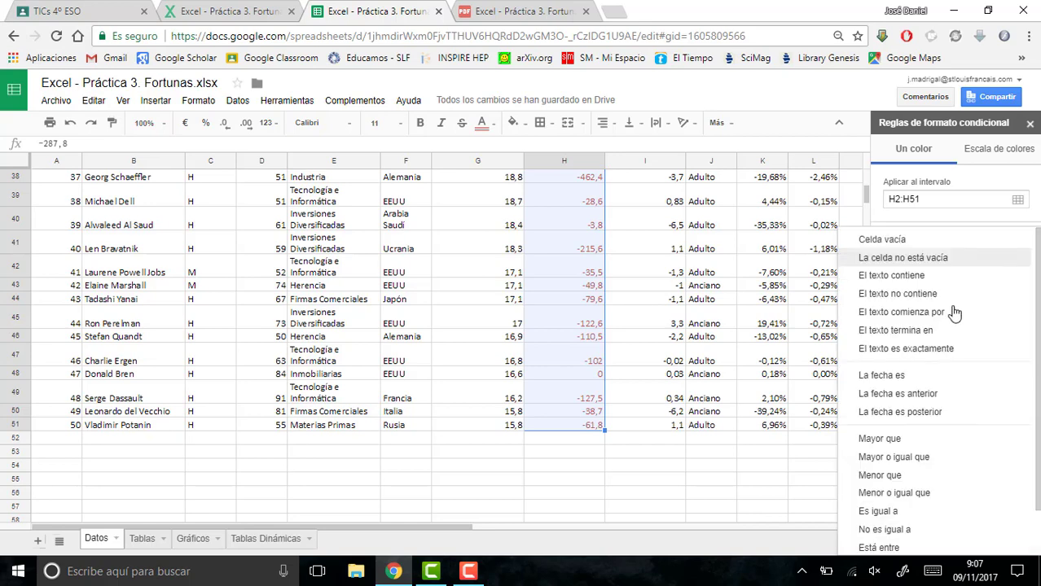
left_click(895, 477)
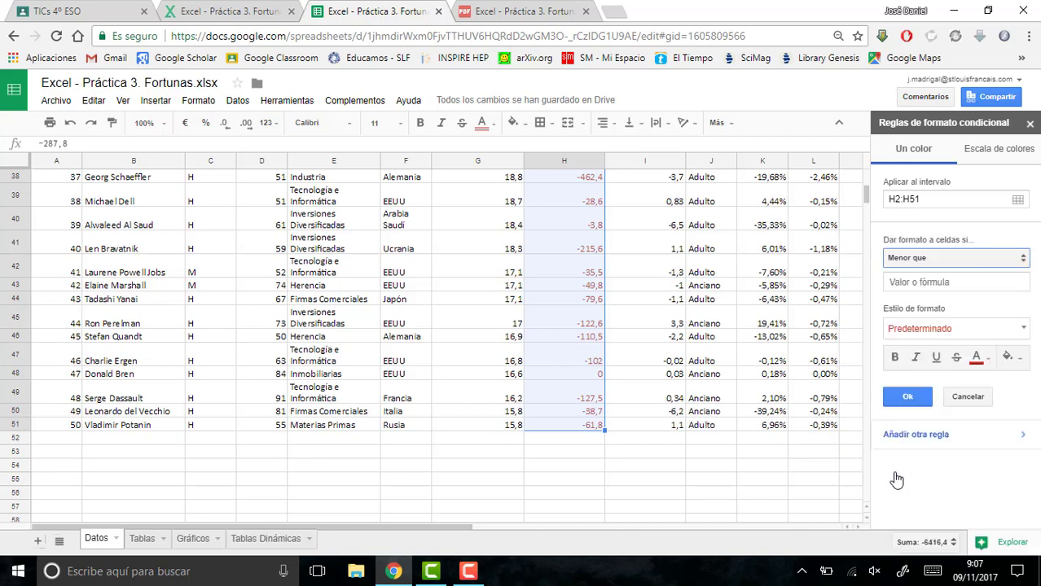
left_click(939, 285)
type("0")
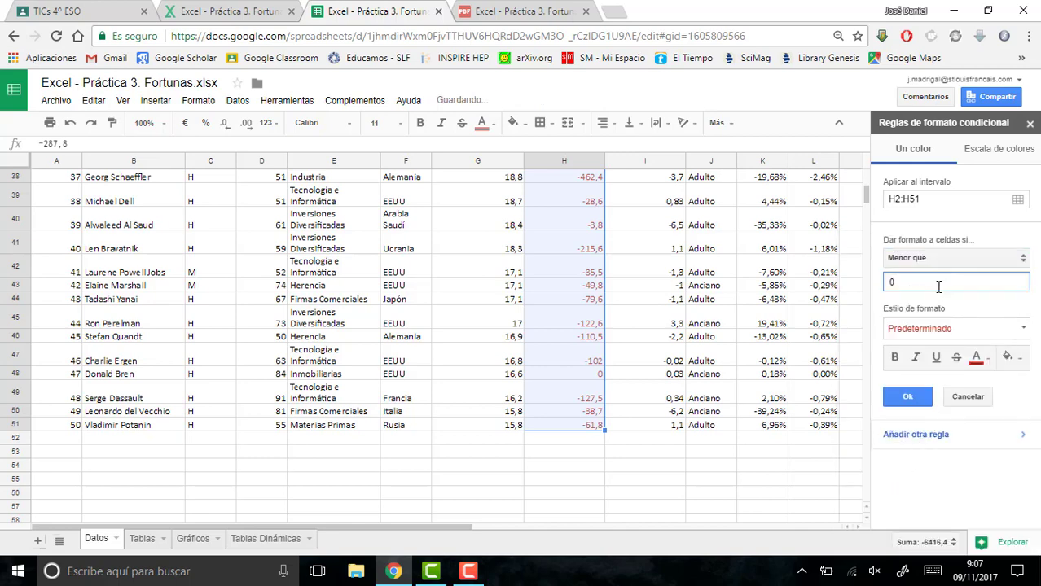
left_click(911, 397)
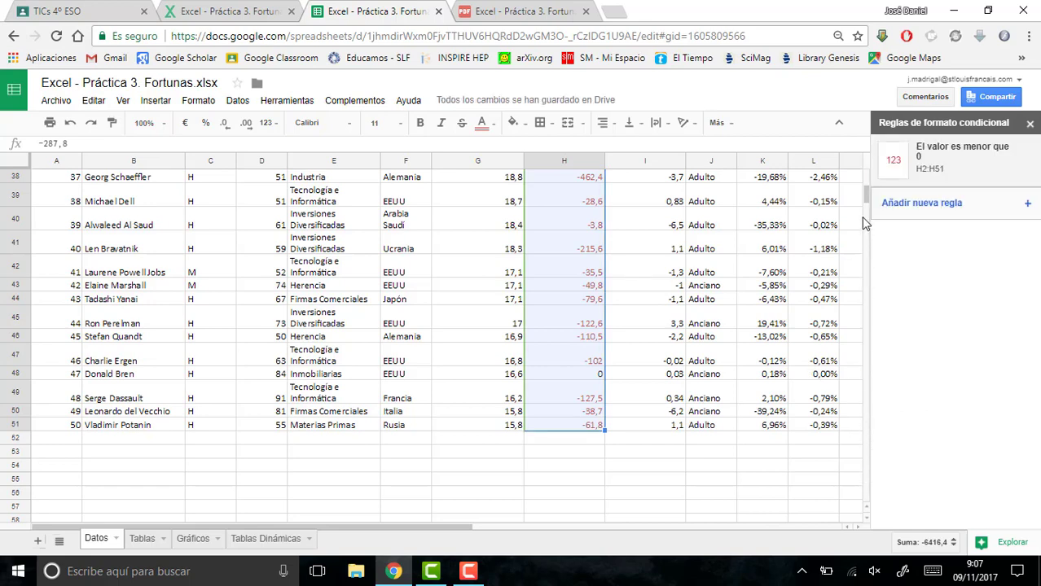
left_click_drag(864, 196, 864, 181)
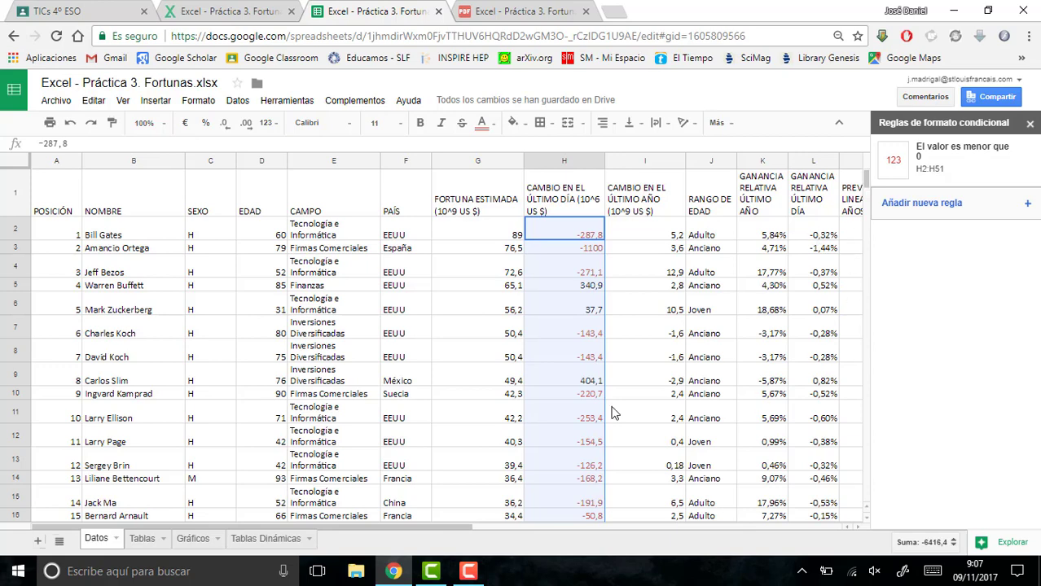
- Read the colour scale requirement for last-year gains and losses in point 7 of the exercise PDF, and return to the spreadsheet
left_click(490, 9)
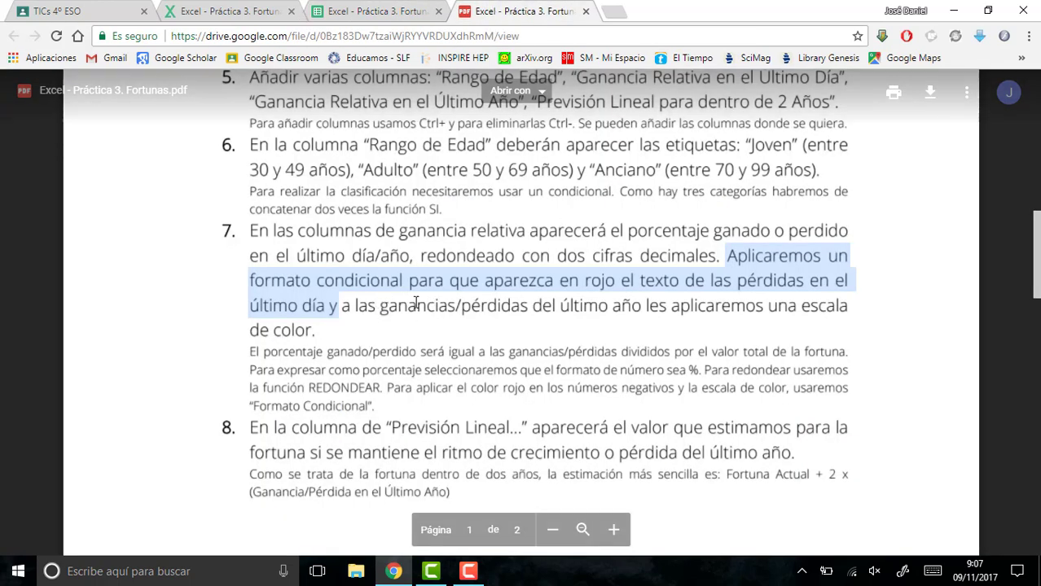
left_click(490, 299)
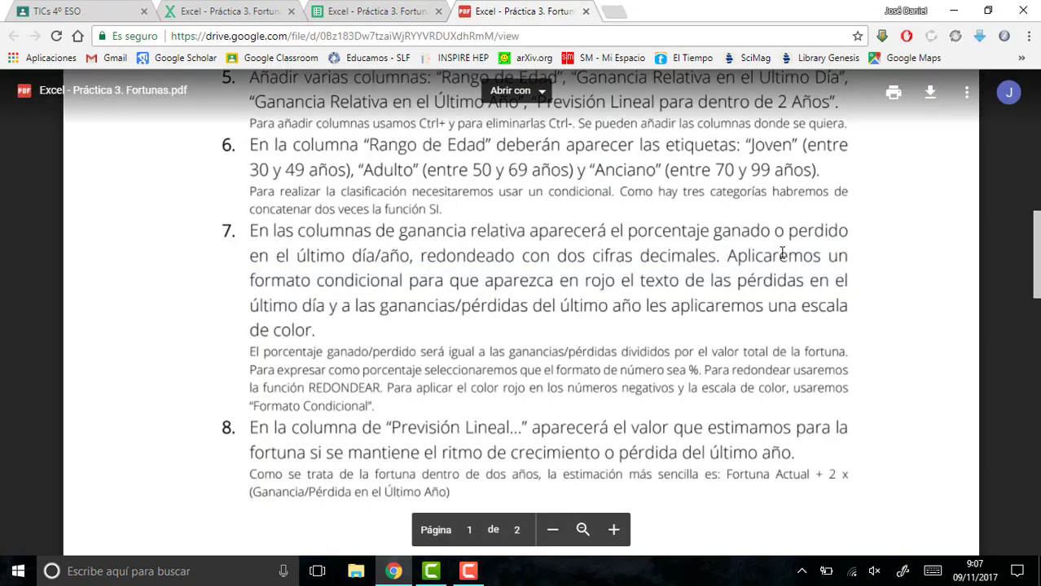
left_click_drag(802, 306, 303, 334)
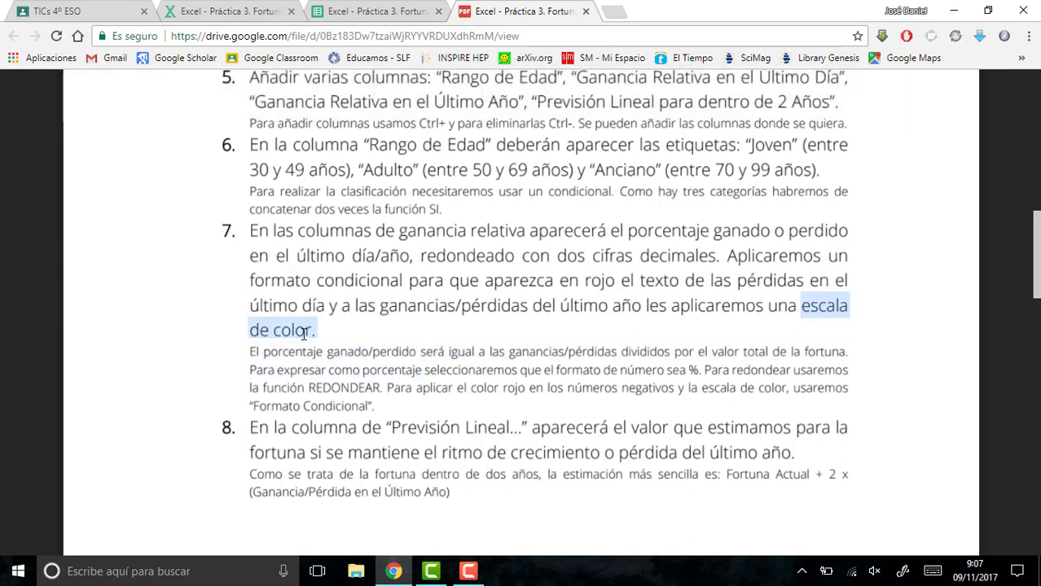
left_click(395, 16)
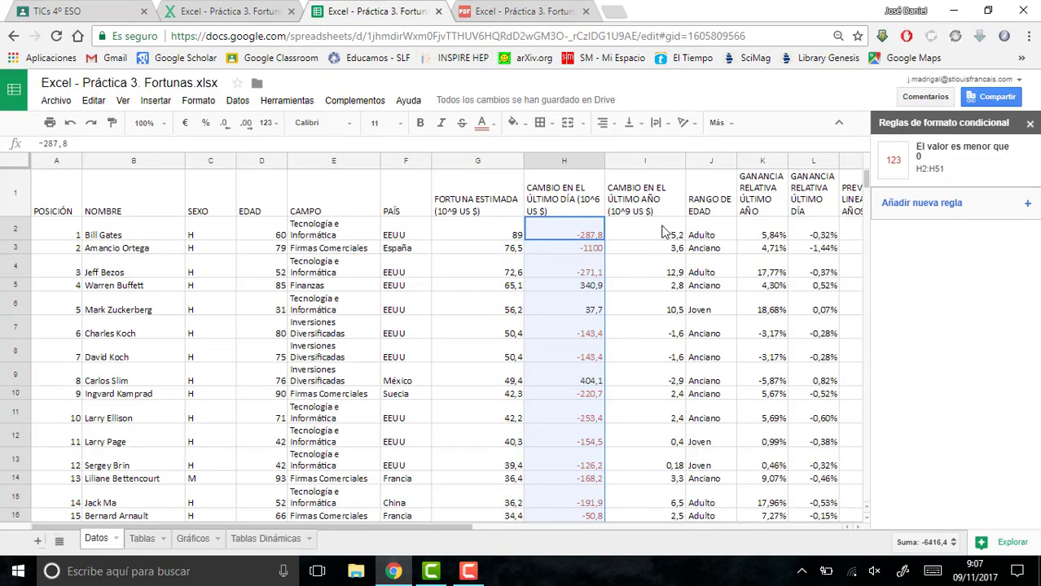
- Create a colour scale rule for I2:I51 in the CAMBIO EN EL ÚLTIMO AÑO column with red for the minimum point
left_click_drag(670, 230, 621, 425)
left_click(198, 101)
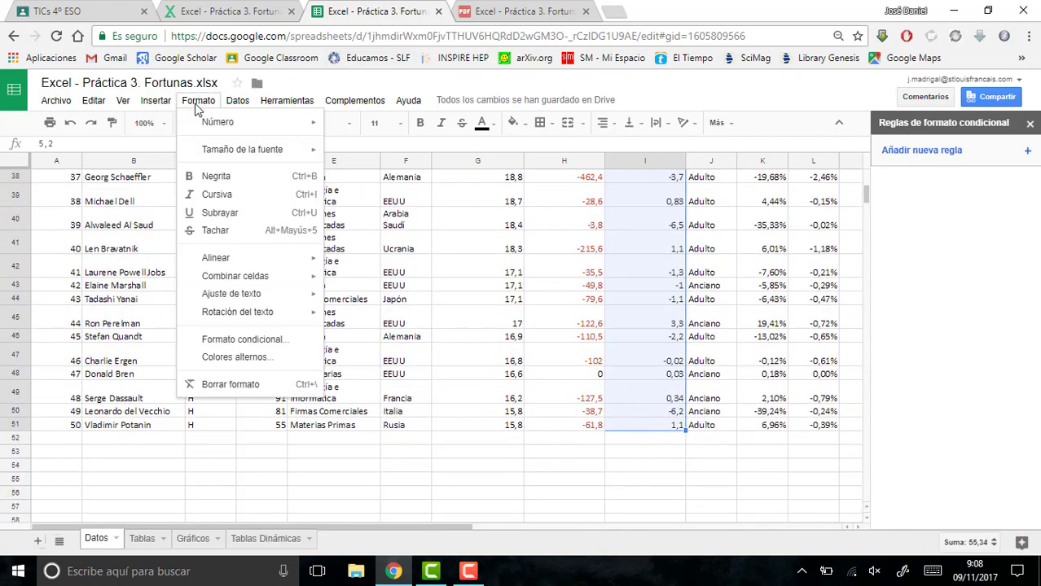
left_click(231, 339)
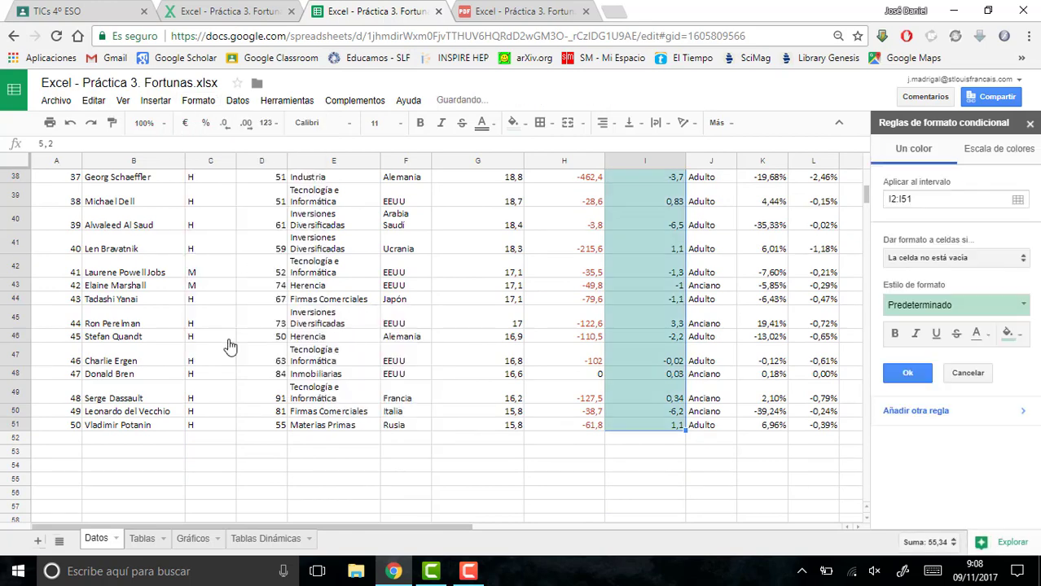
left_click(984, 154)
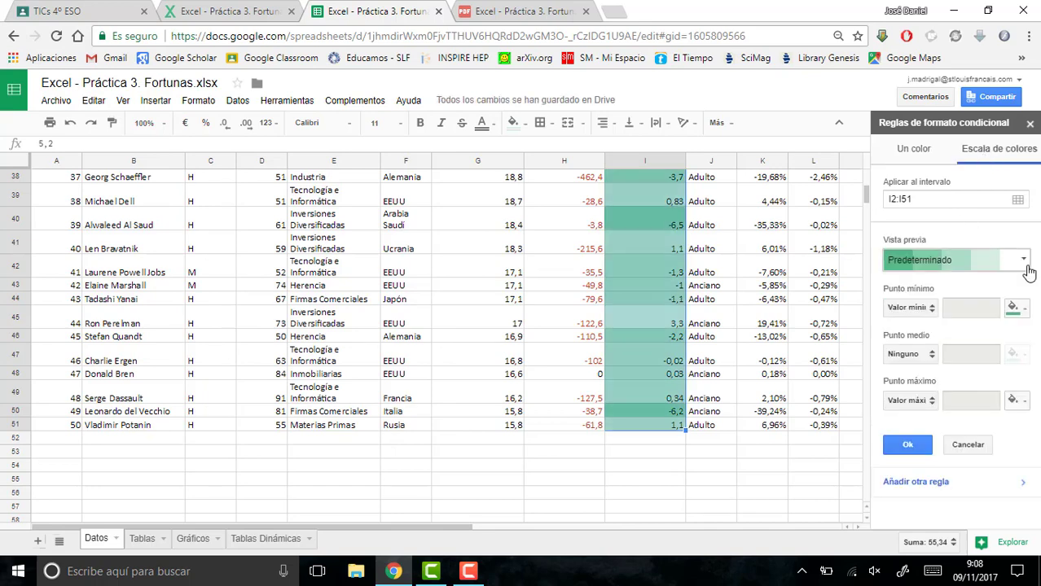
left_click(1015, 308)
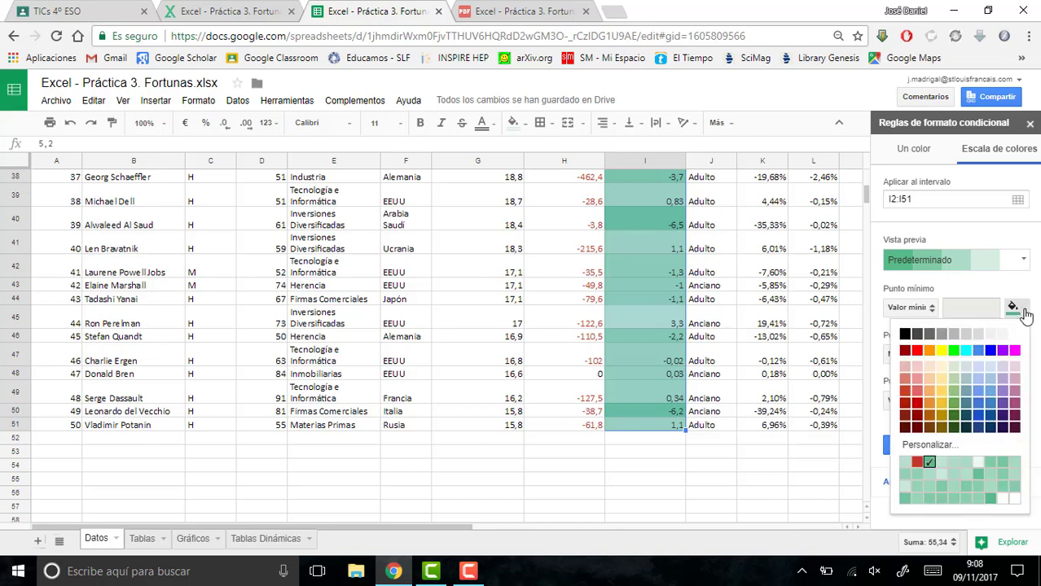
left_click(916, 351)
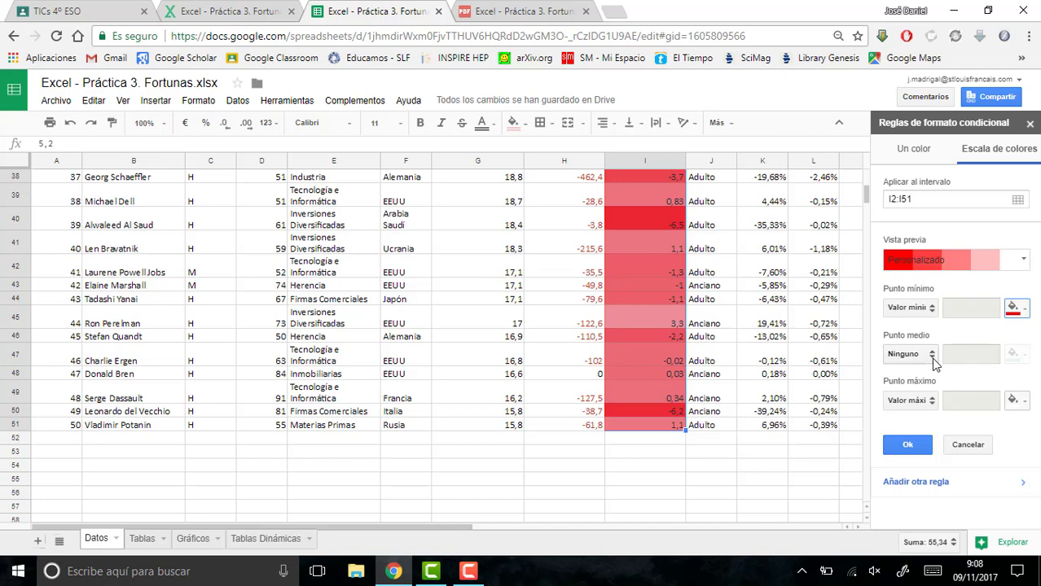
- Set the colour scale's maximum point to bright green with no midpoint, and apply the rule
left_click(933, 356)
left_click(933, 358)
left_click(1013, 402)
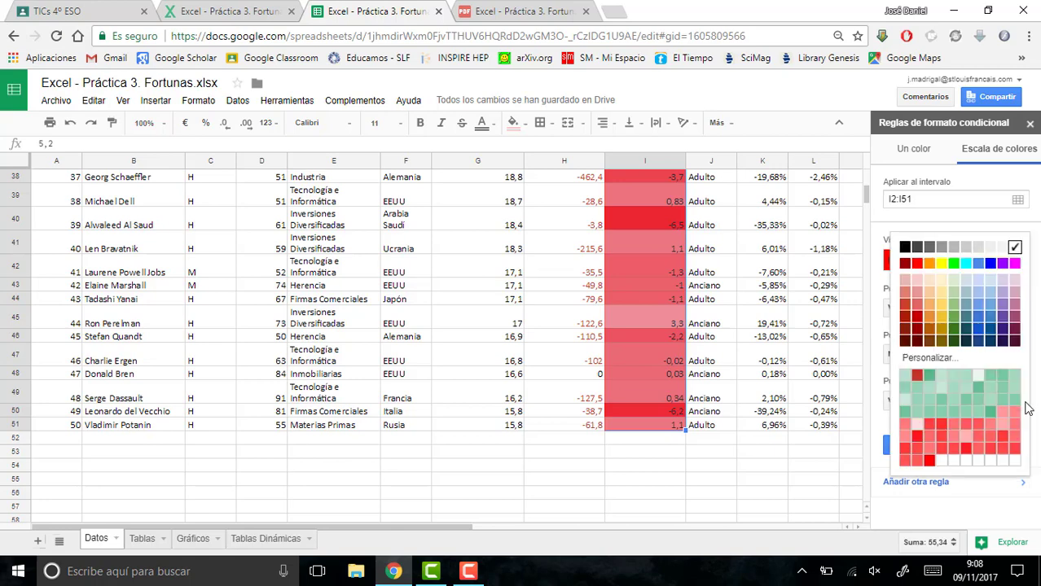
left_click(954, 263)
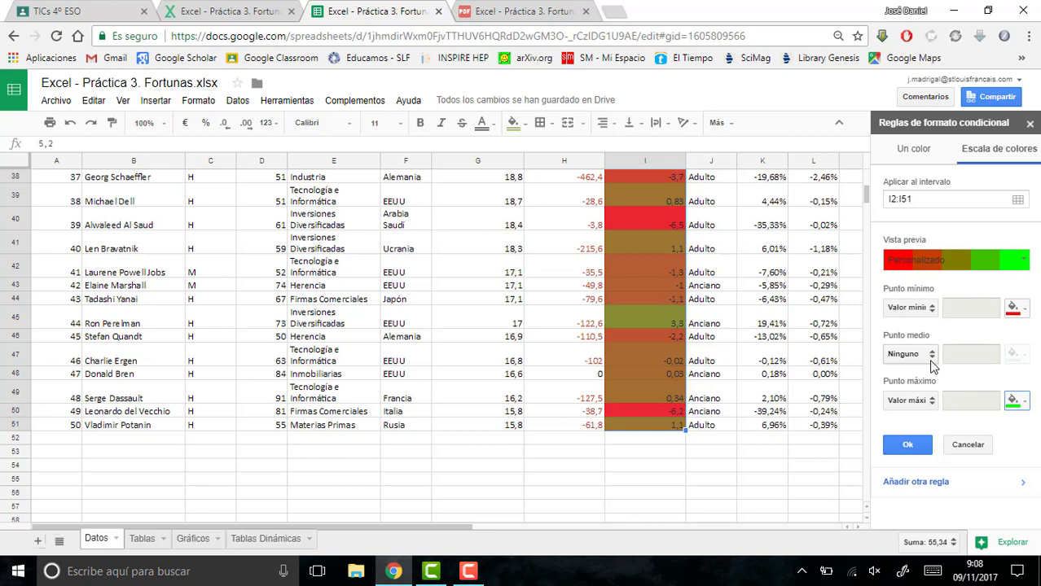
left_click(908, 445)
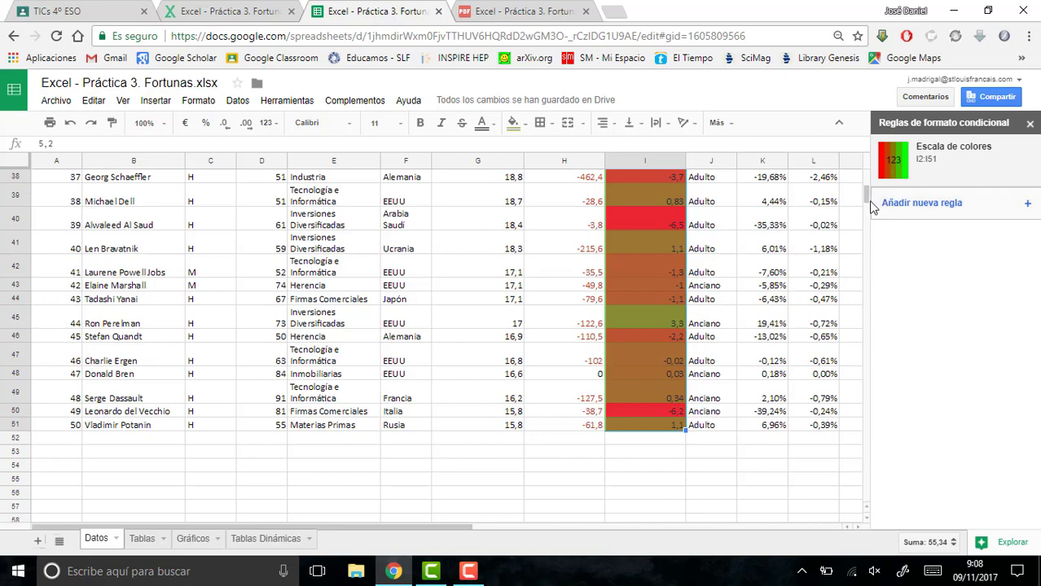
- Examine how the colour scale shades gains and losses throughout the CAMBIO EN EL ÚLTIMO AÑO column
scroll(870, 203, "up", 10)
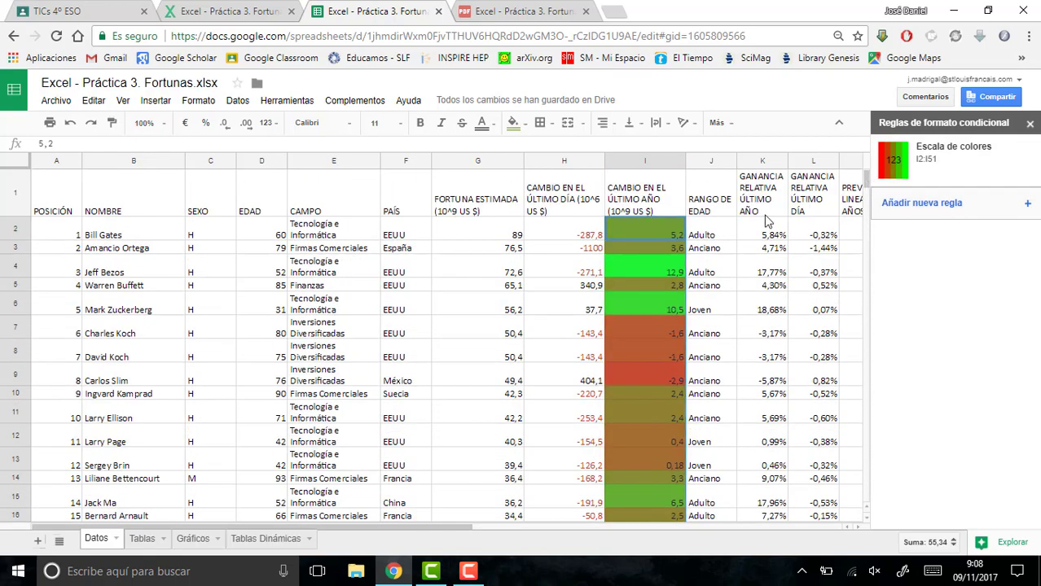
left_click(642, 271)
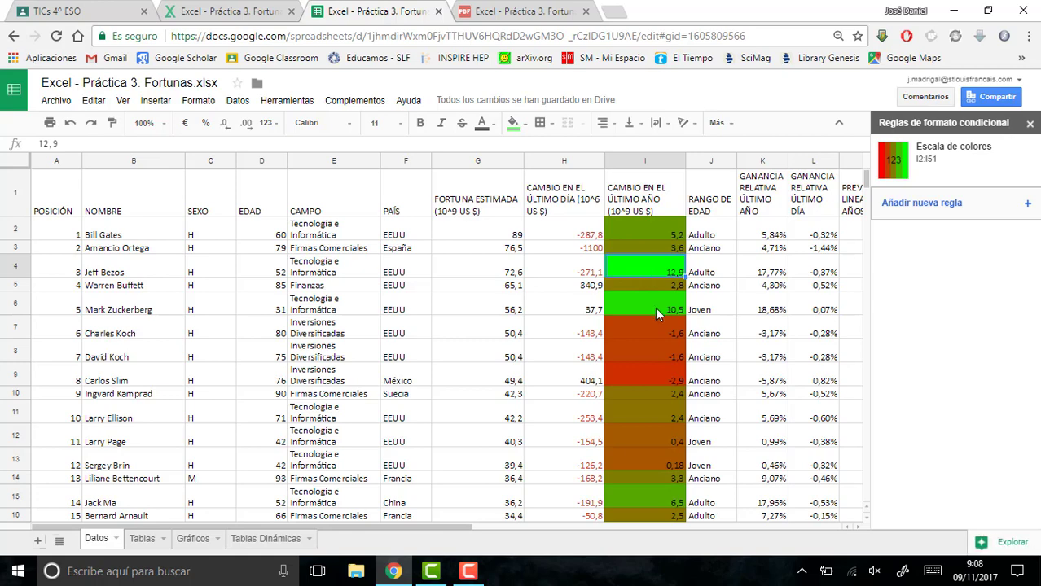
left_click(649, 380)
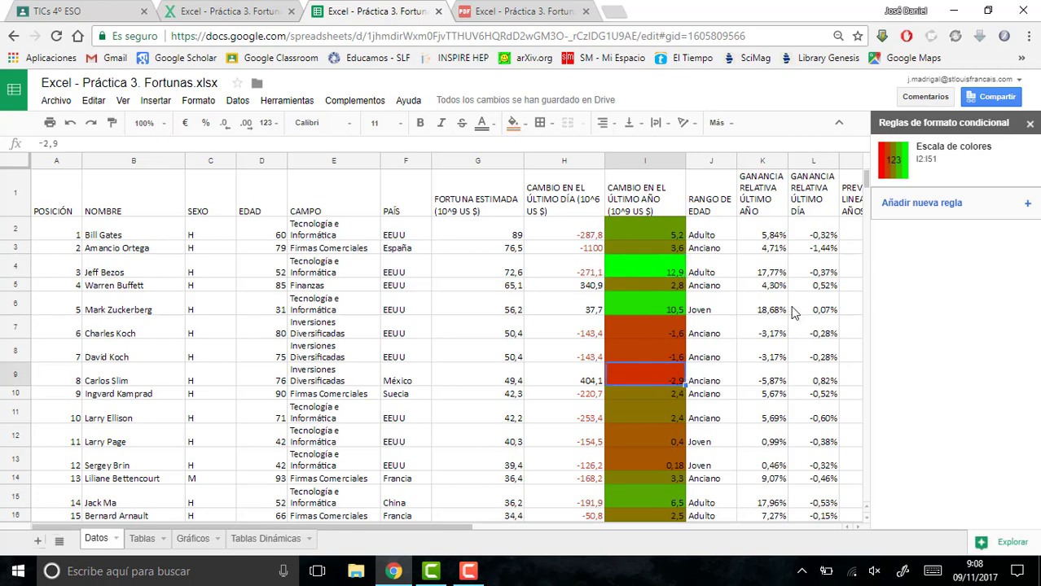
scroll(865, 186, "down", 10)
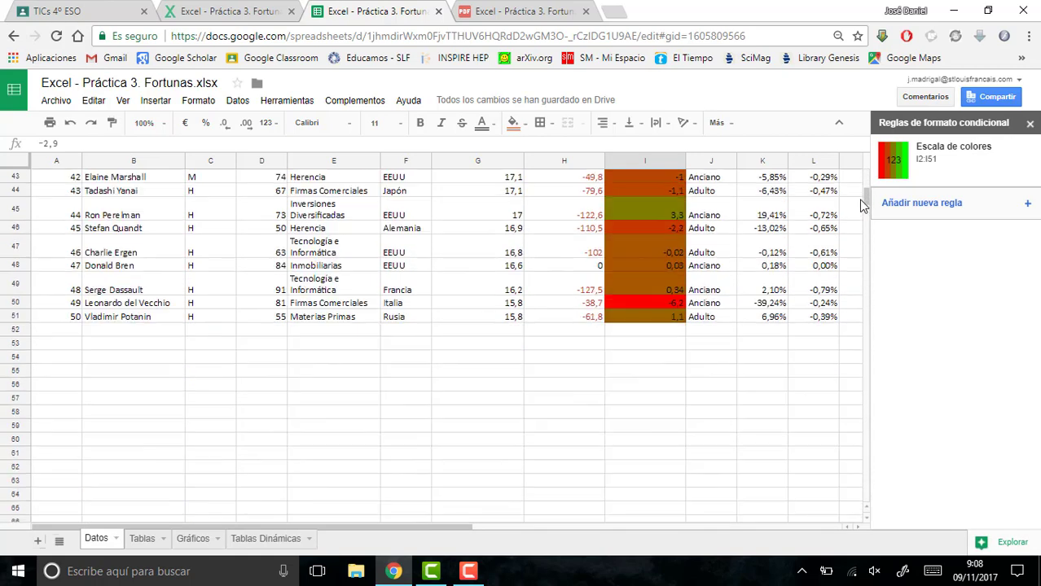
scroll(858, 199, "up", 10)
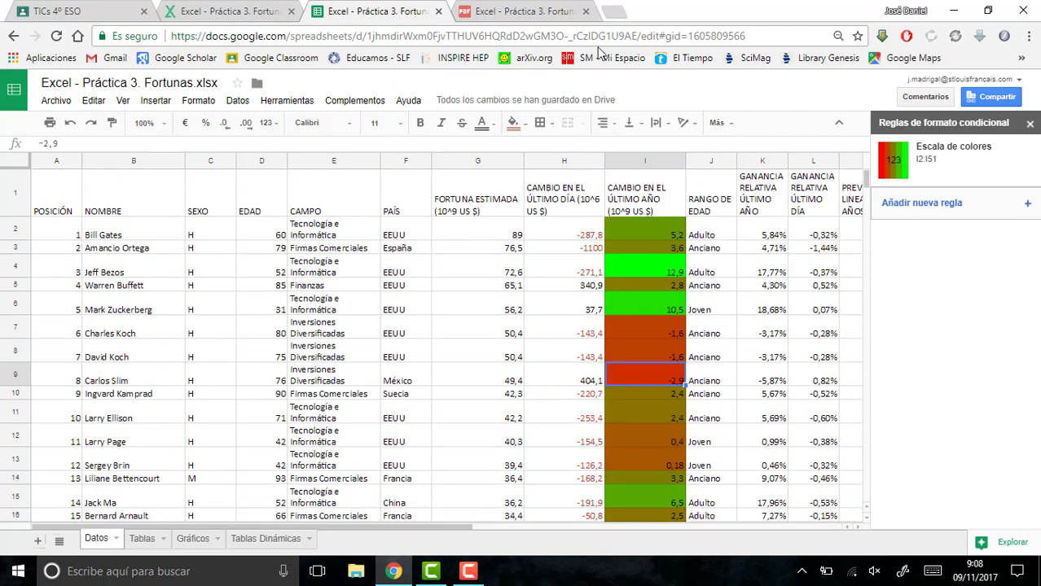
- Read the two-year linear forecast formula in point 8 of the exercise PDF, and return to the spreadsheet
left_click(544, 11)
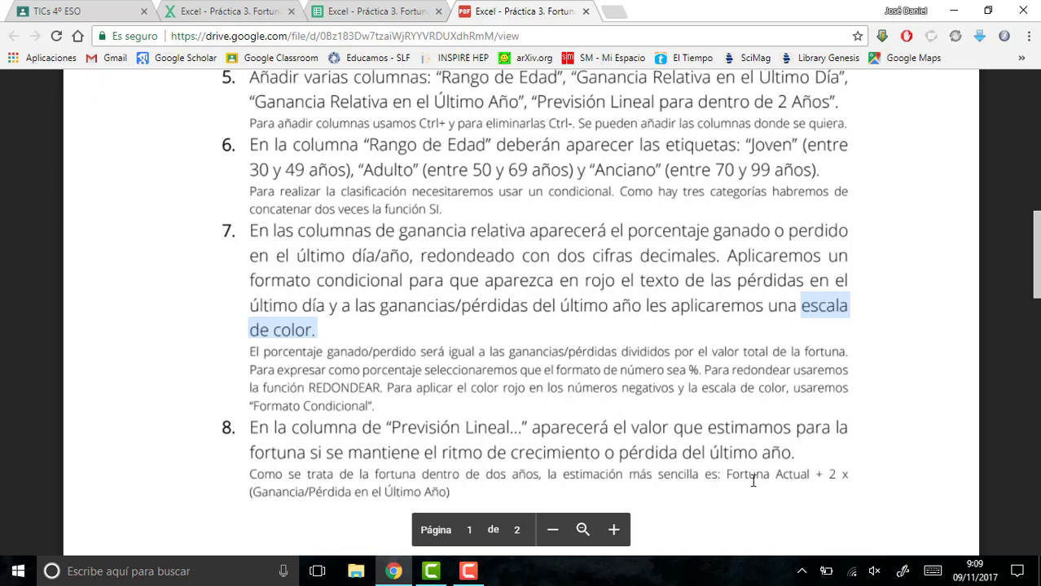
left_click_drag(727, 474, 784, 480)
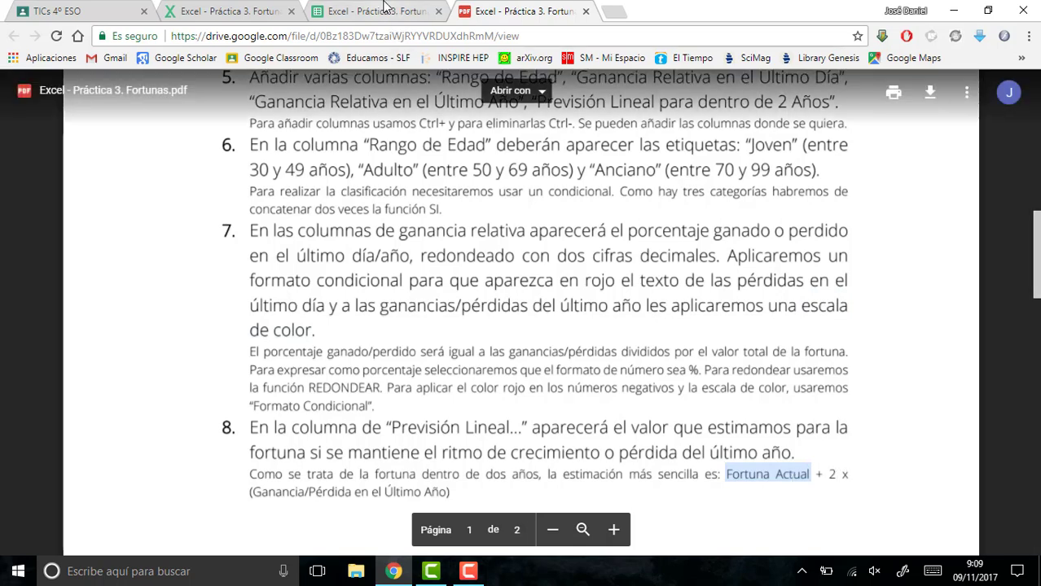
left_click(385, 7)
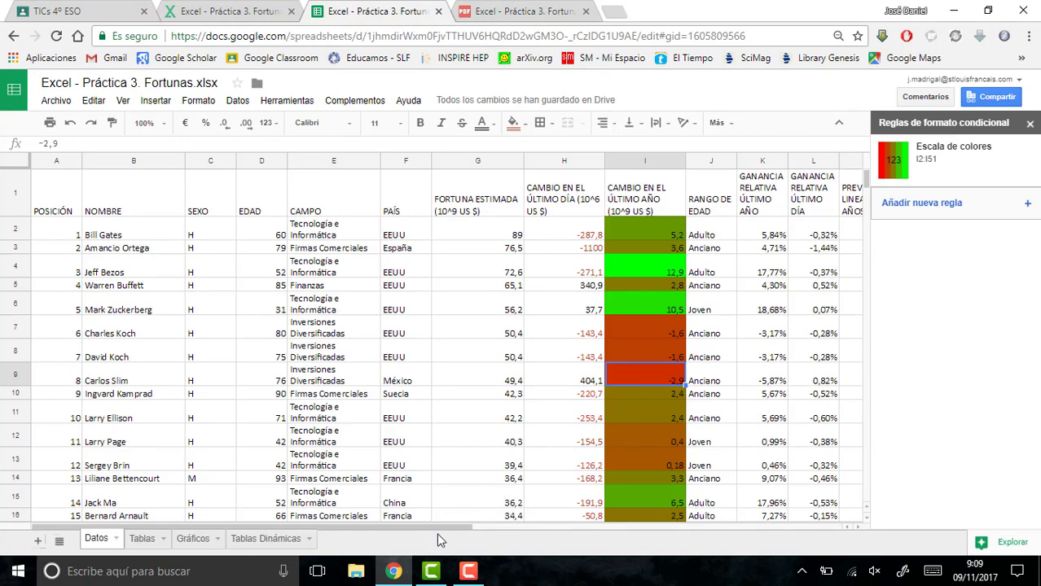
- Close the conditional formatting rules and enter the forecast formula =G2+2*I2 in M2 under PREVISIÓN LINEAL 2 AÑOS
left_click_drag(444, 525, 485, 527)
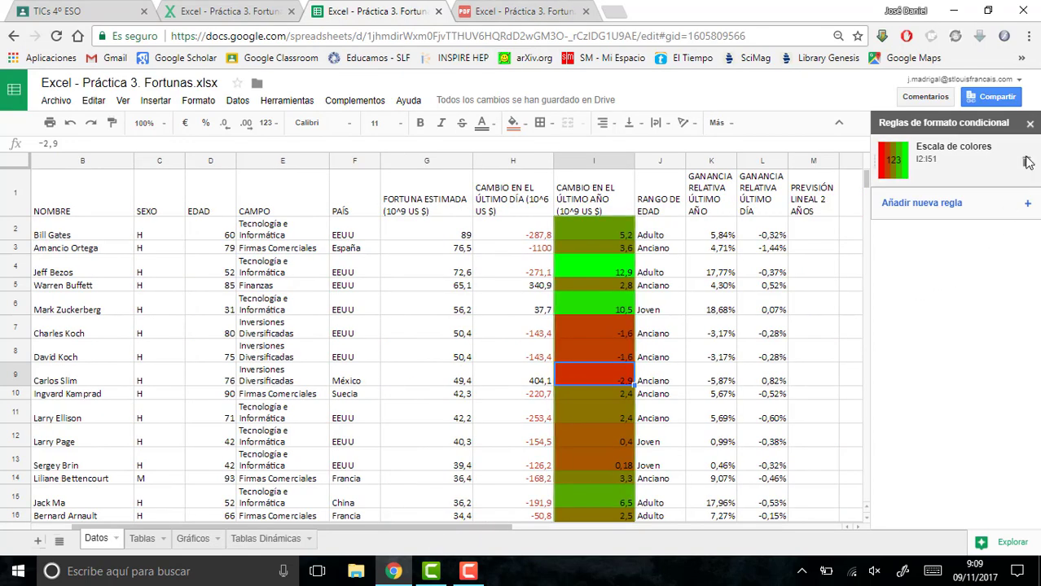
left_click(1030, 125)
left_click(812, 230)
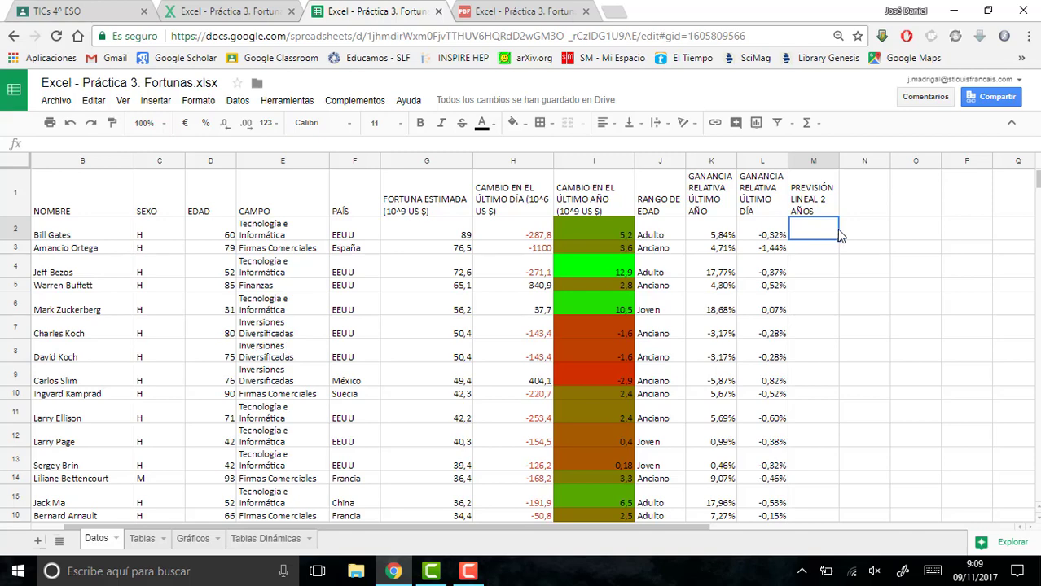
type("=")
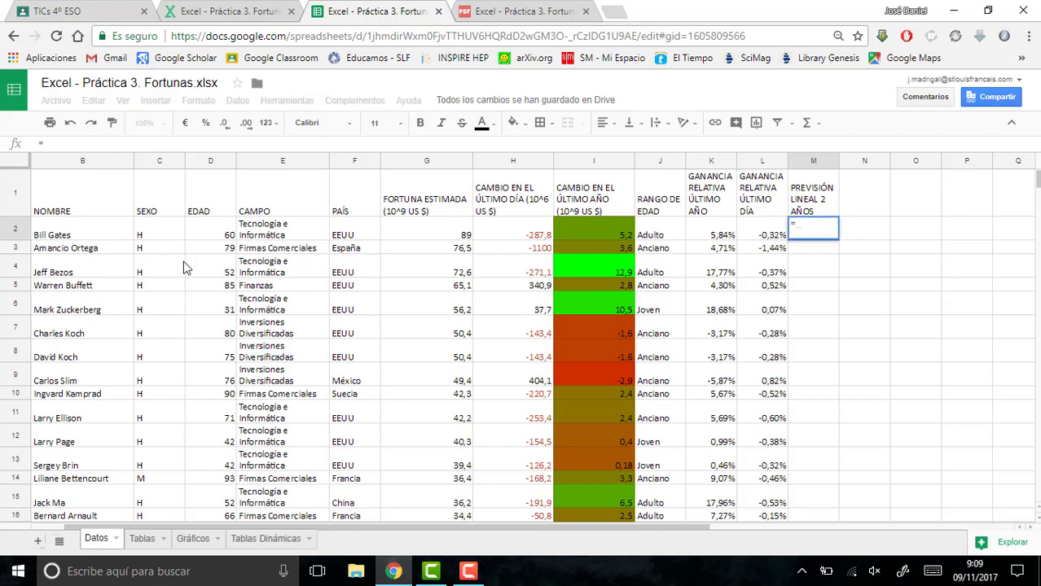
left_click(432, 238)
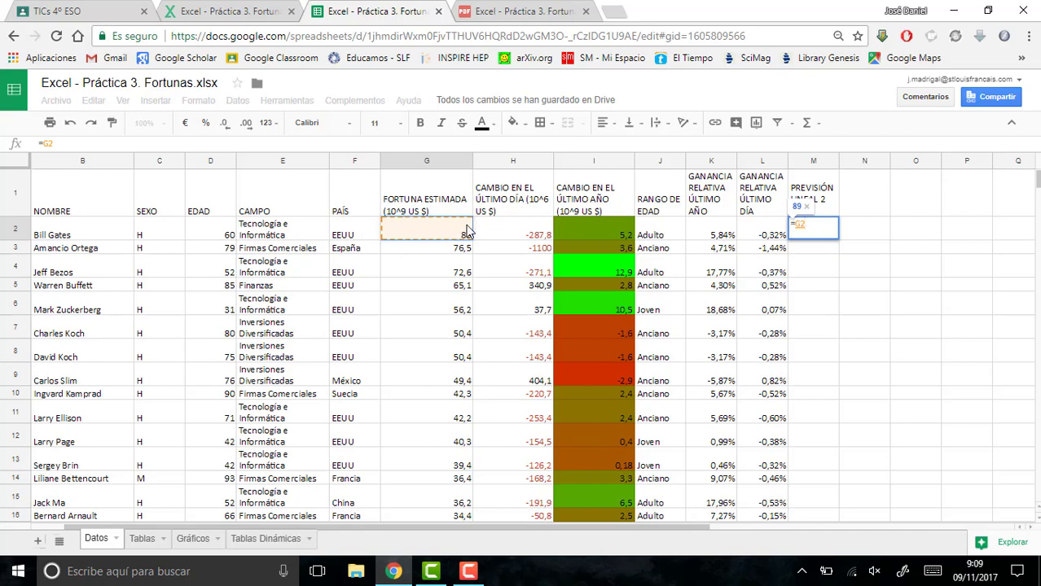
type("+2*")
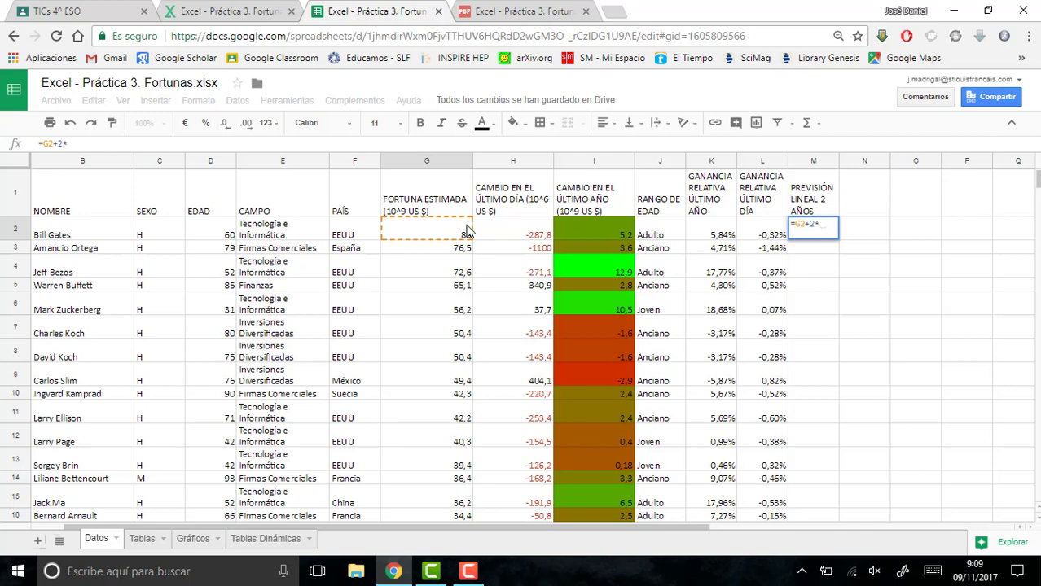
left_click(599, 232)
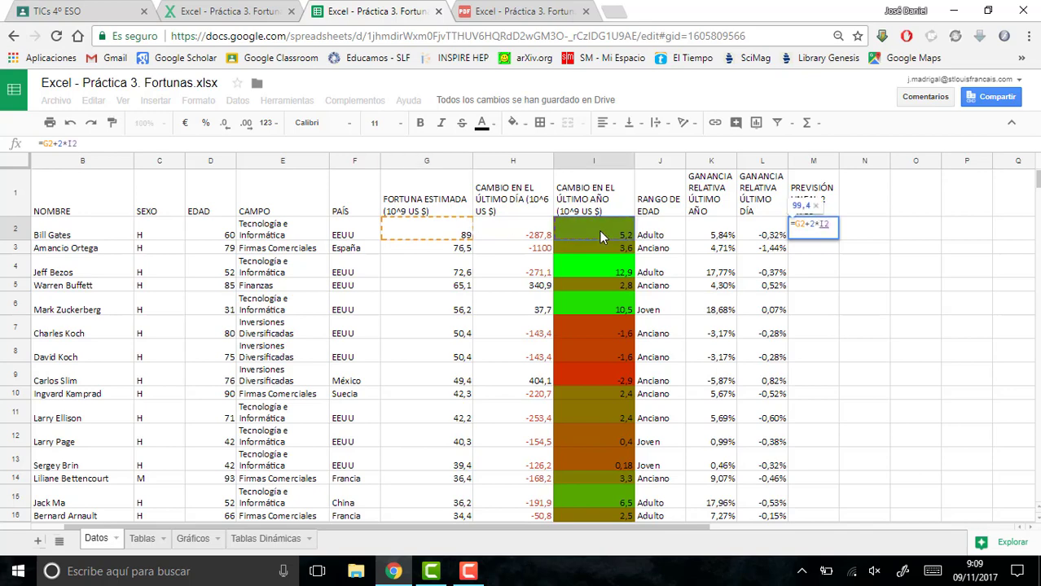
key("Return")
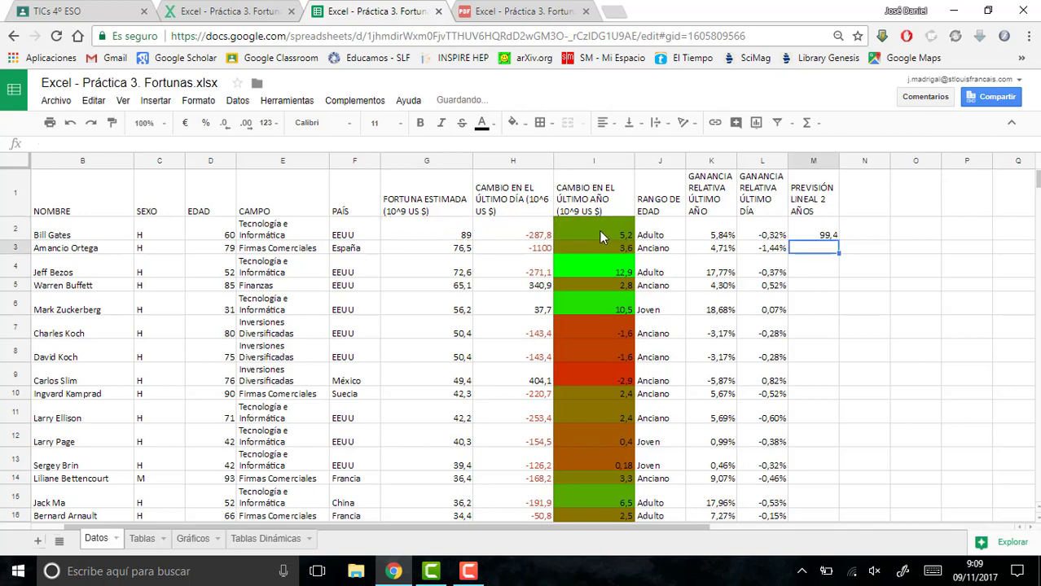
- Add the unit "(10^9 US $)" to the end of the PREVISIÓN LINEAL 2 AÑOS header in M1
left_click(819, 212)
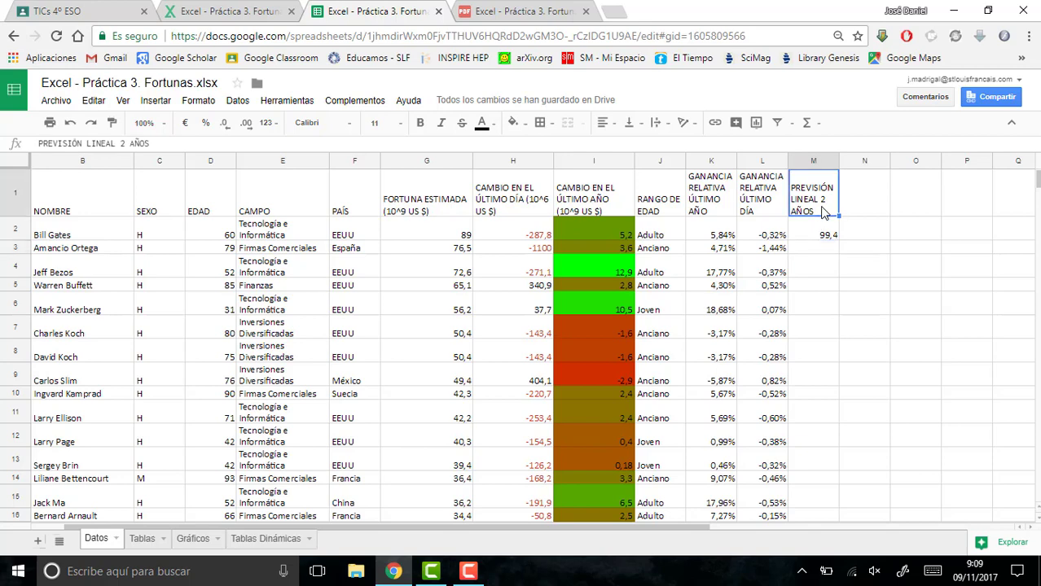
left_click(216, 143)
type("(1")
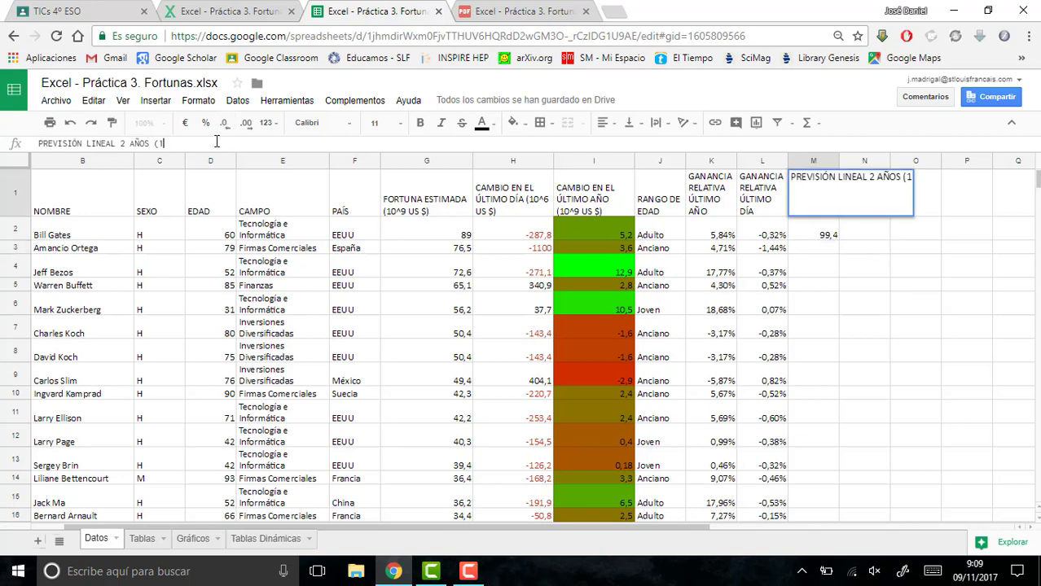
type("0^9 ")
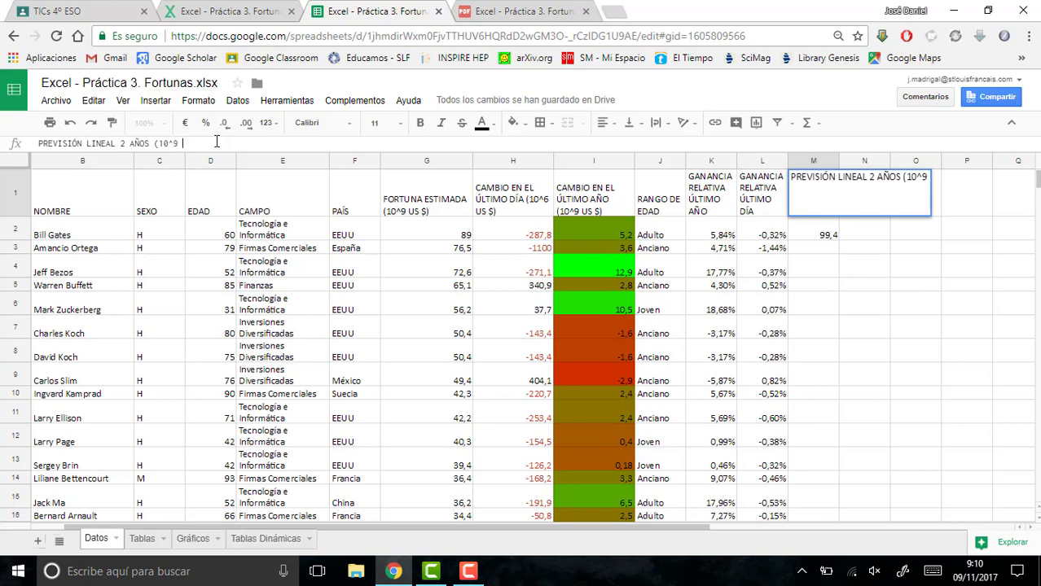
type("US $")
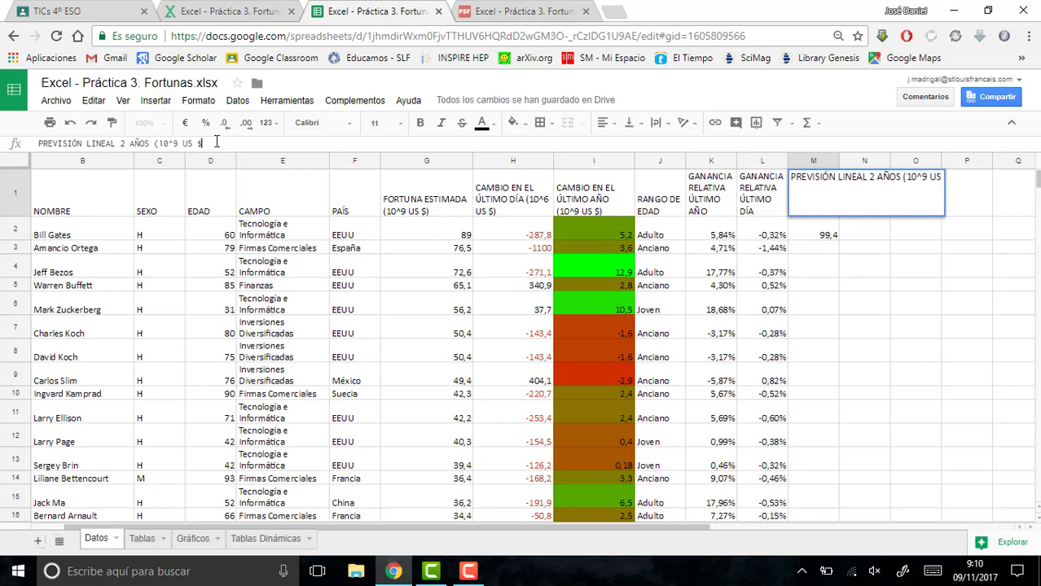
type(")")
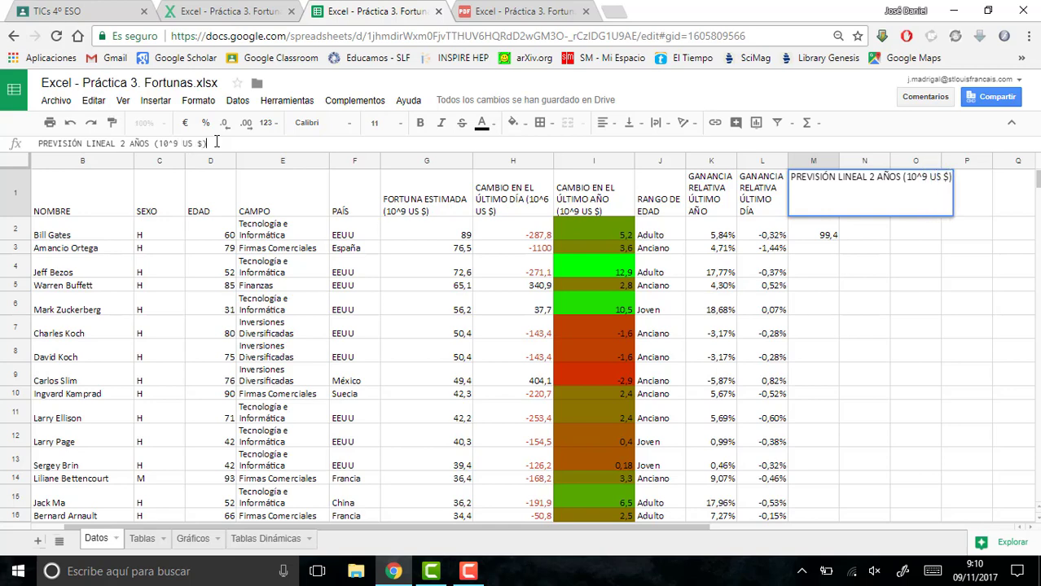
key("Return")
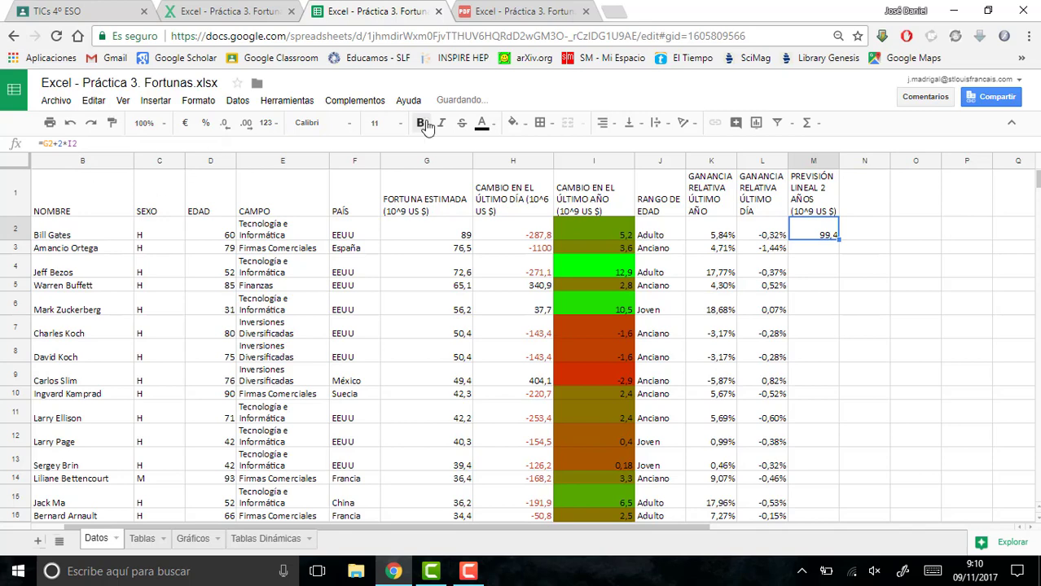
- Fill the forecast formula in M2 down the column through the last person in row 51
left_click(846, 250)
left_click(829, 236)
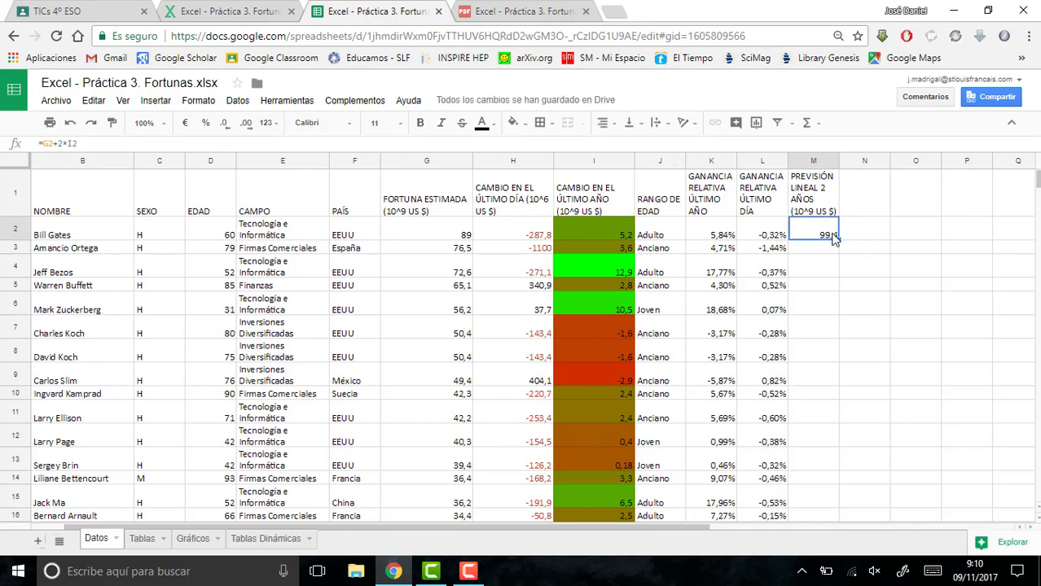
double_click(836, 238)
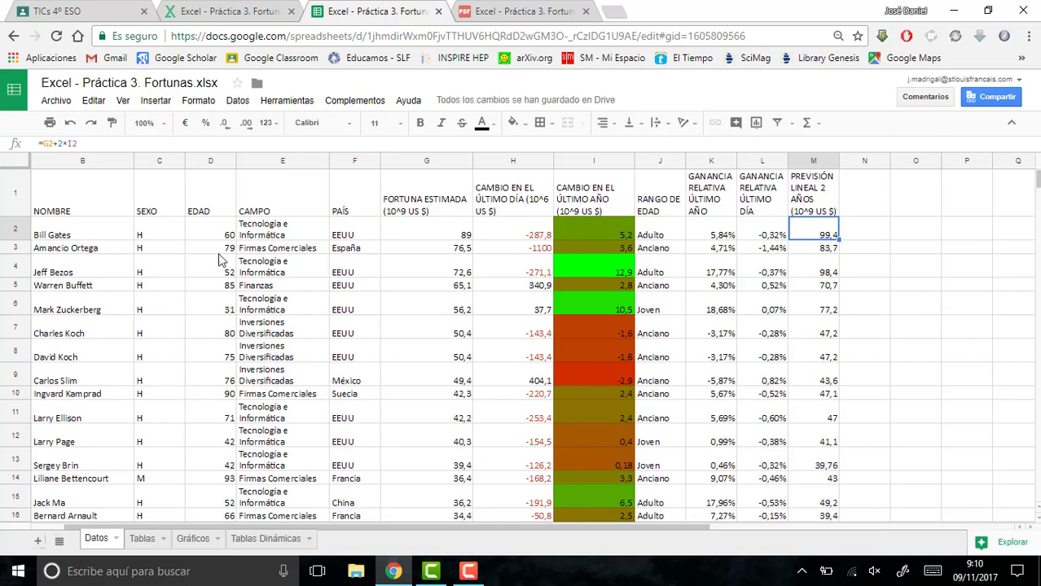
- Read point 9 of the exercise PDF about copying the data to the table sheet, and return to the spreadsheet
left_click(559, 10)
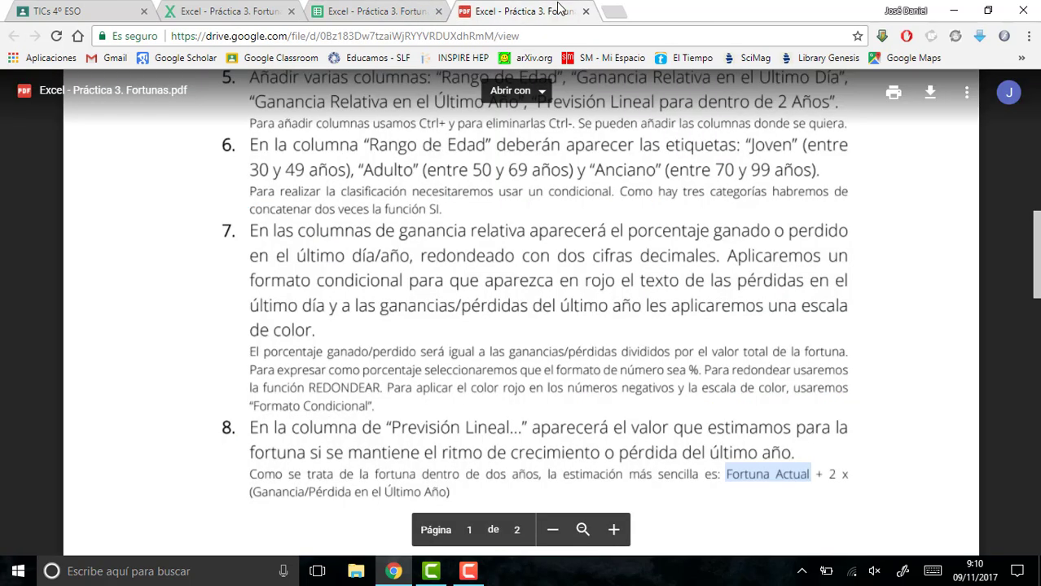
left_click(164, 430)
scroll(163, 428, "down", 1)
scroll(164, 429, "down", 7)
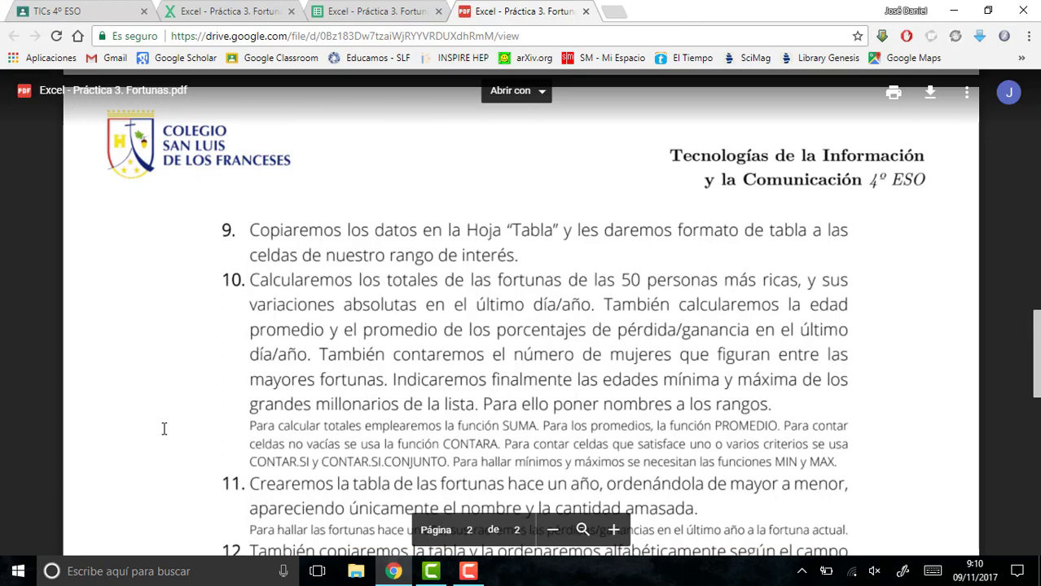
left_click(312, 17)
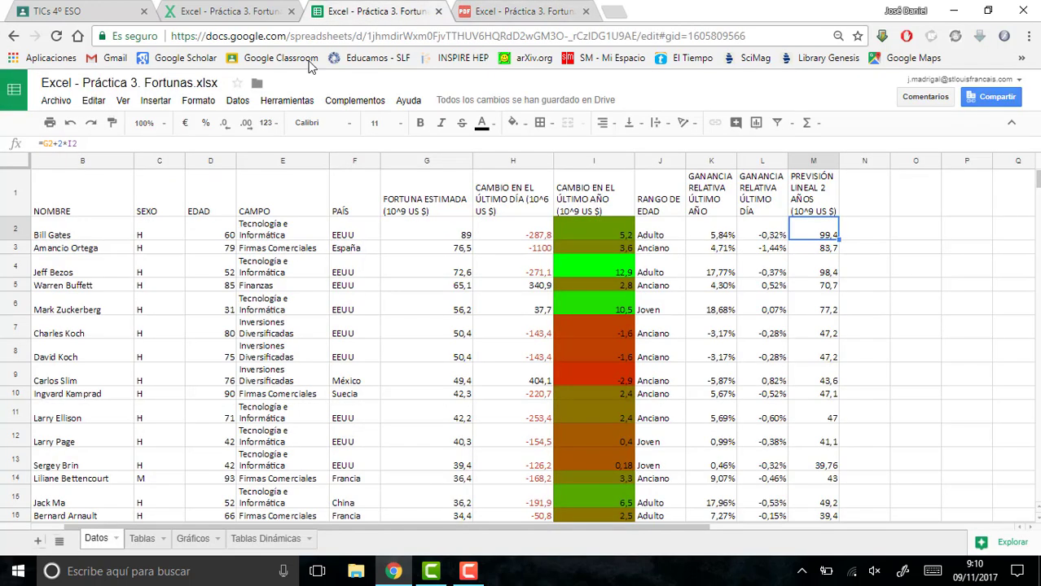
- Copy the range B1:M51 from the Datos sheet and paste it into the Tablas sheet starting at A1
left_click_drag(88, 204, 832, 342)
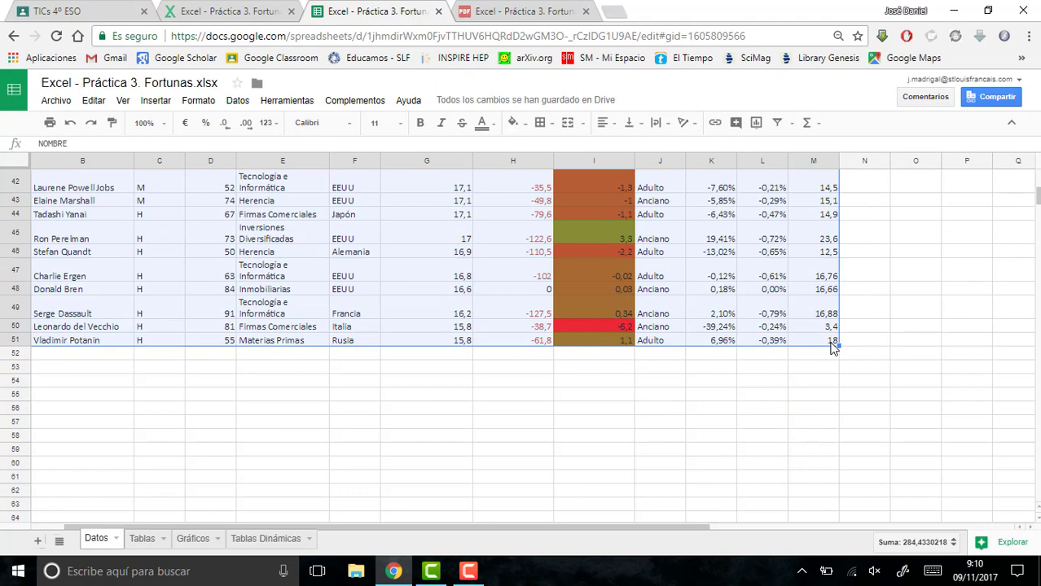
key("ctrl+c")
left_click(147, 539)
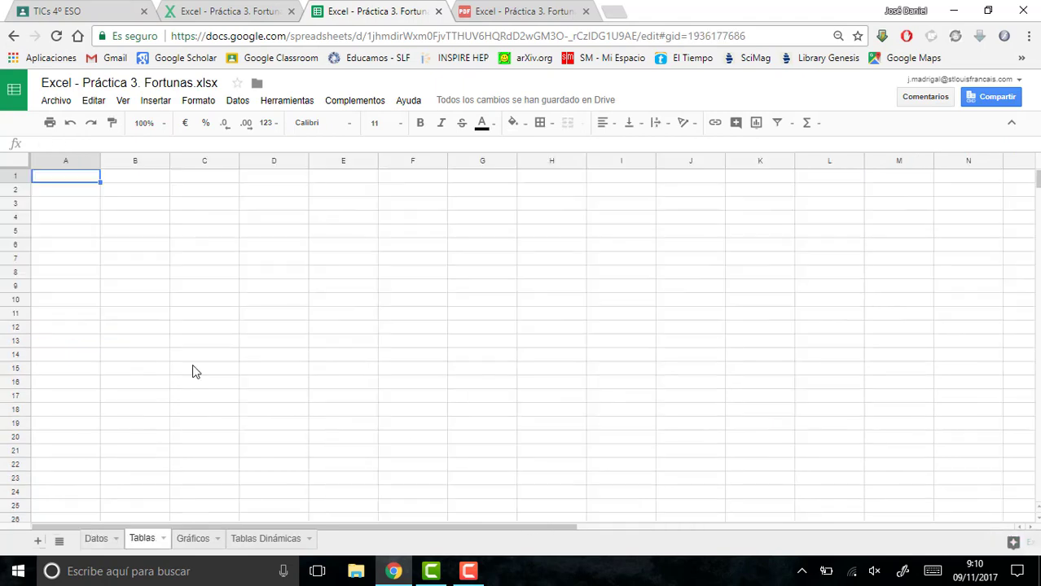
key("ctrl+v")
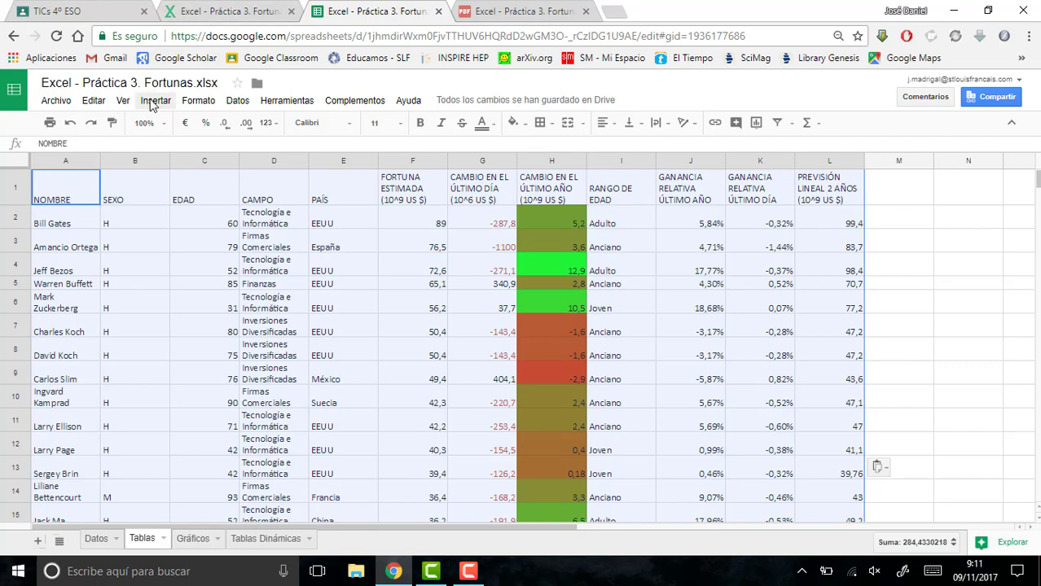
- Give the pasted table A1:L51 alternating colours in the cyan style with a header row
left_click(188, 104)
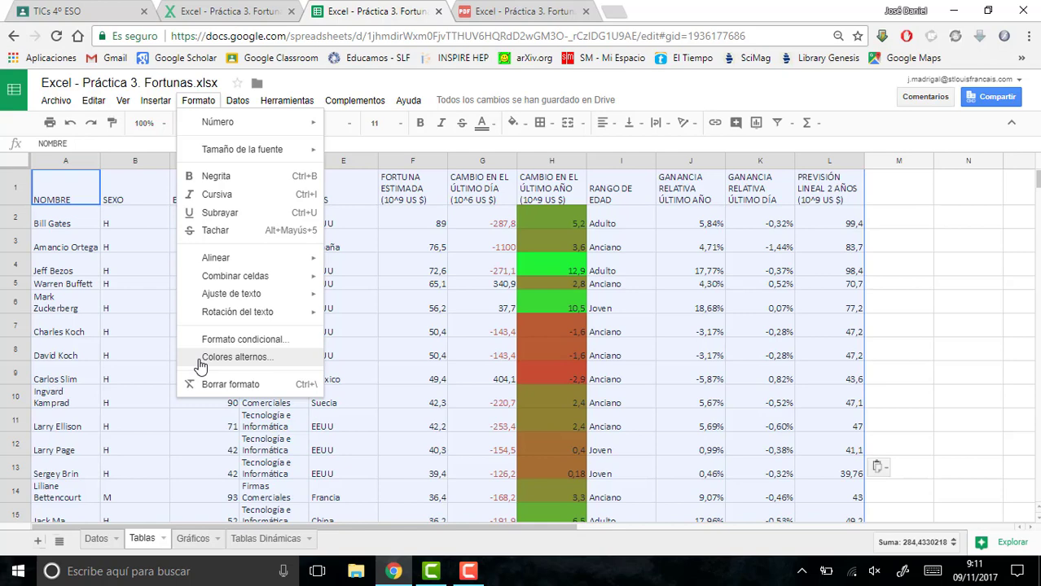
left_click(234, 357)
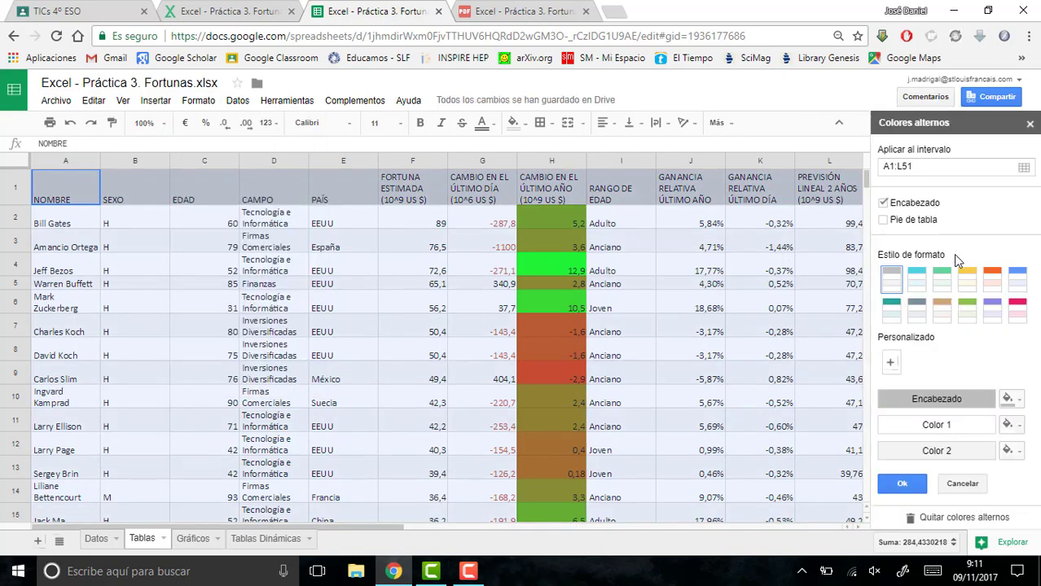
left_click(915, 282)
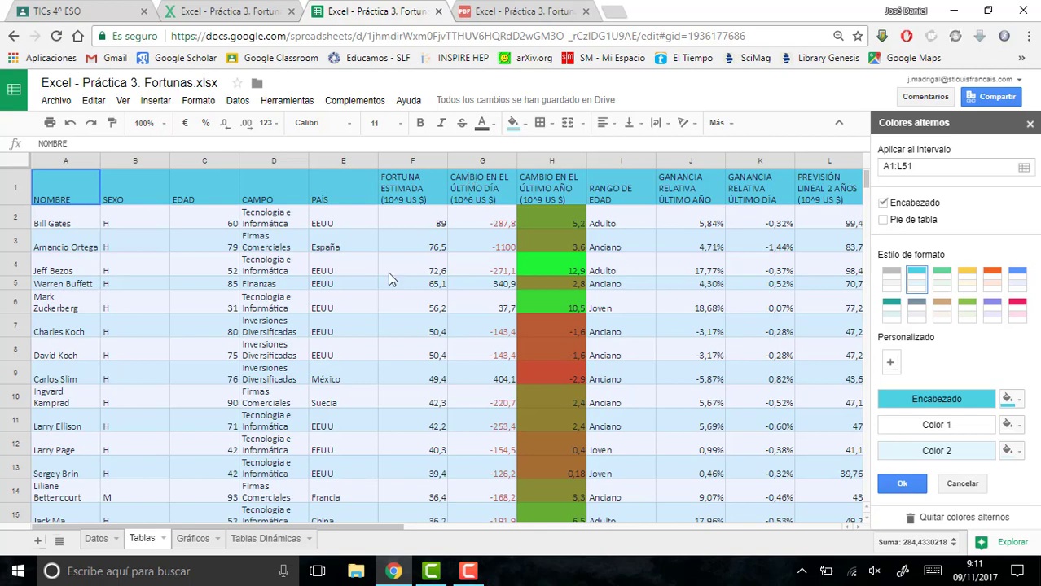
- Read point 10 of the exercise PDF about totalling the 50 fortunes, and return to the spreadsheet
left_click(463, 7)
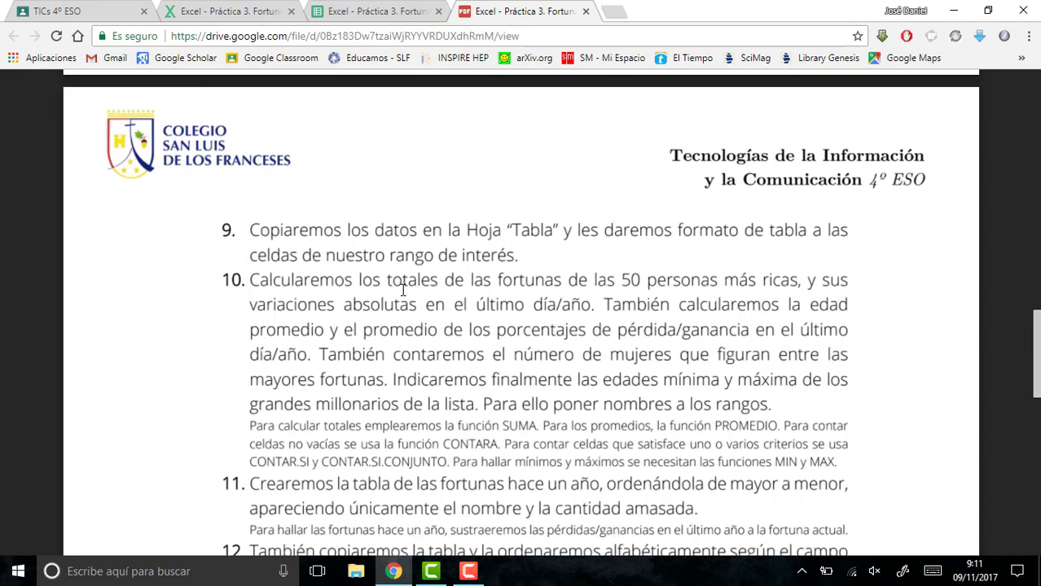
left_click_drag(388, 281, 651, 281)
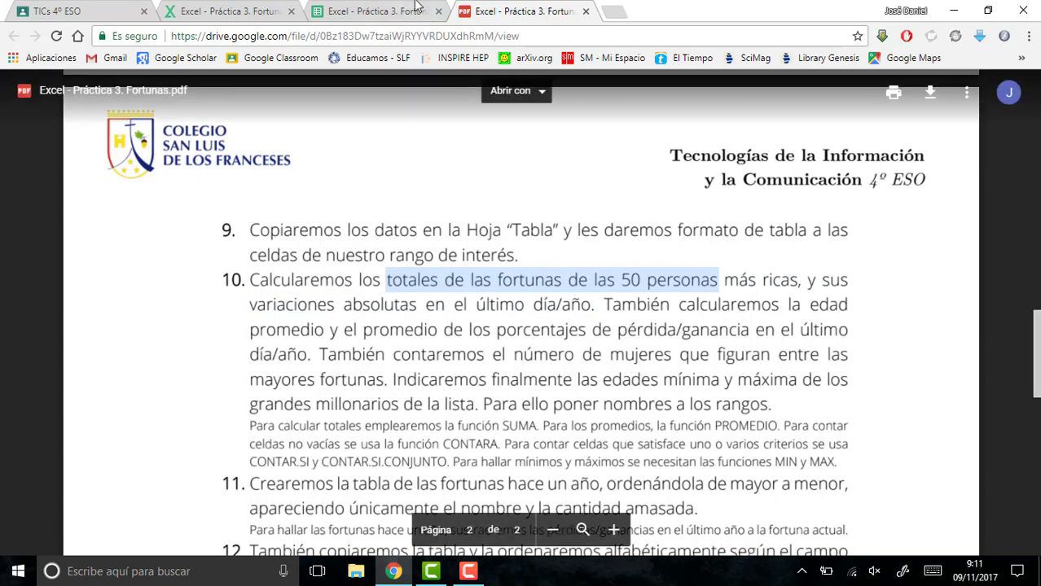
left_click(383, 10)
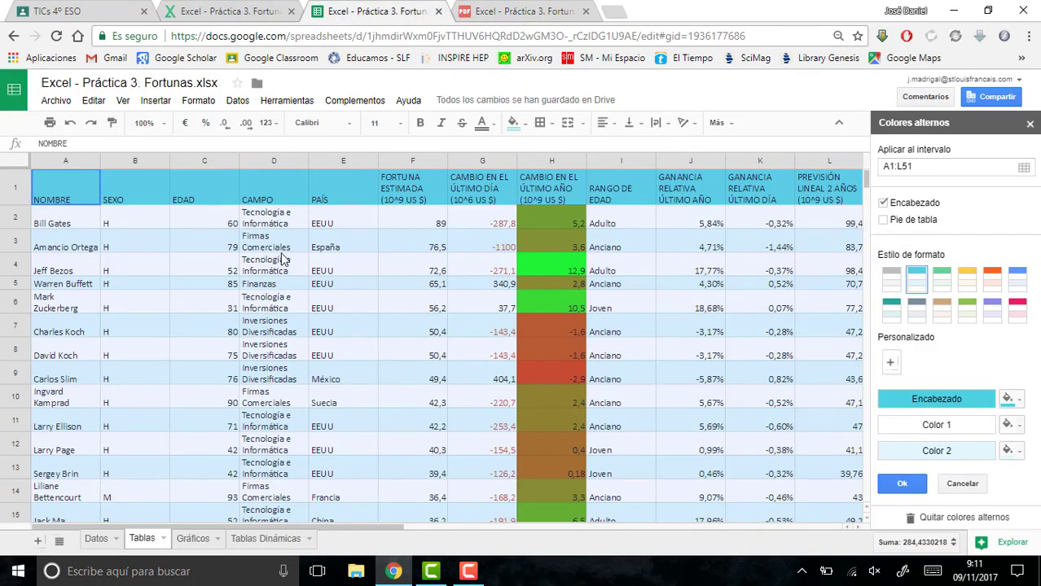
- Enter the label TOTAL FORTUNAS in cell A53 of the Datos sheet, below the data
left_click(91, 539)
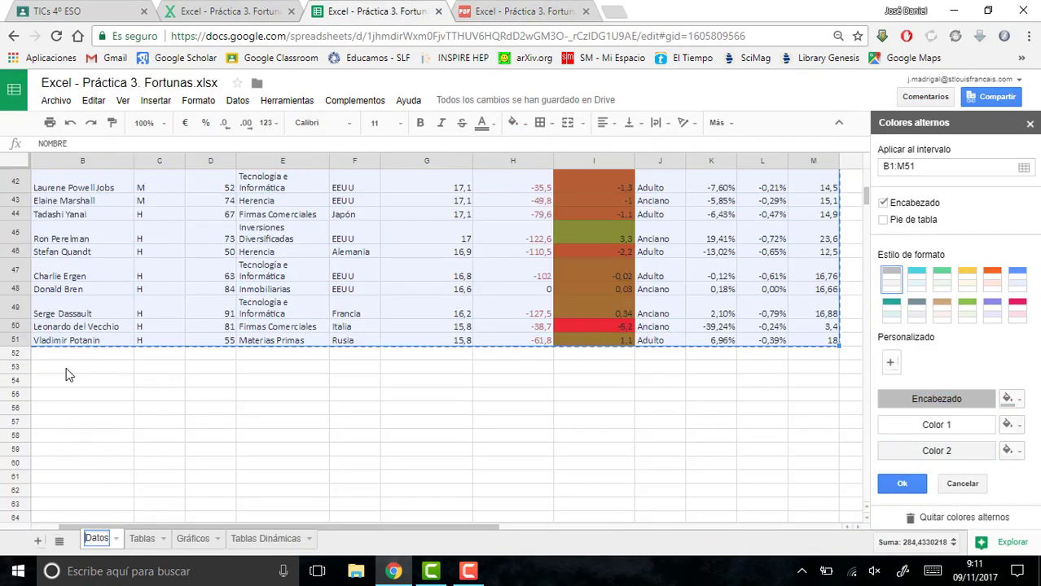
left_click_drag(389, 528, 345, 539)
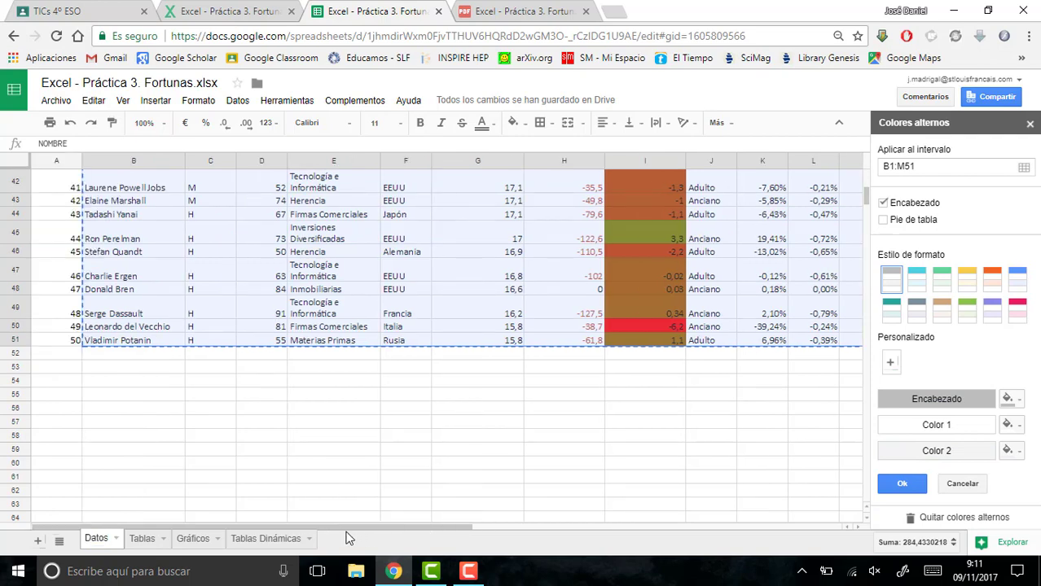
left_click(58, 371)
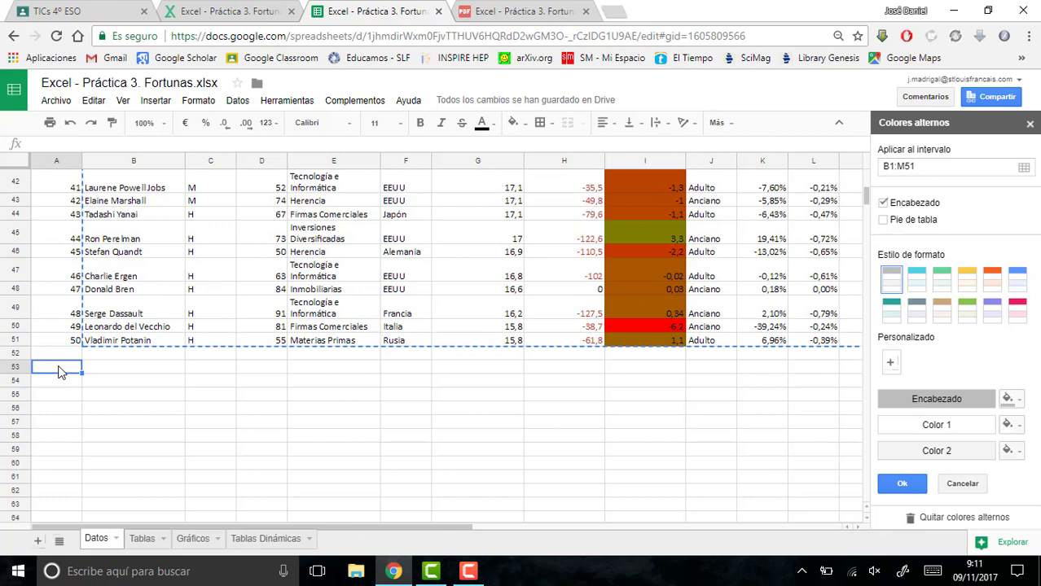
type("TOTAL FORTUNAS")
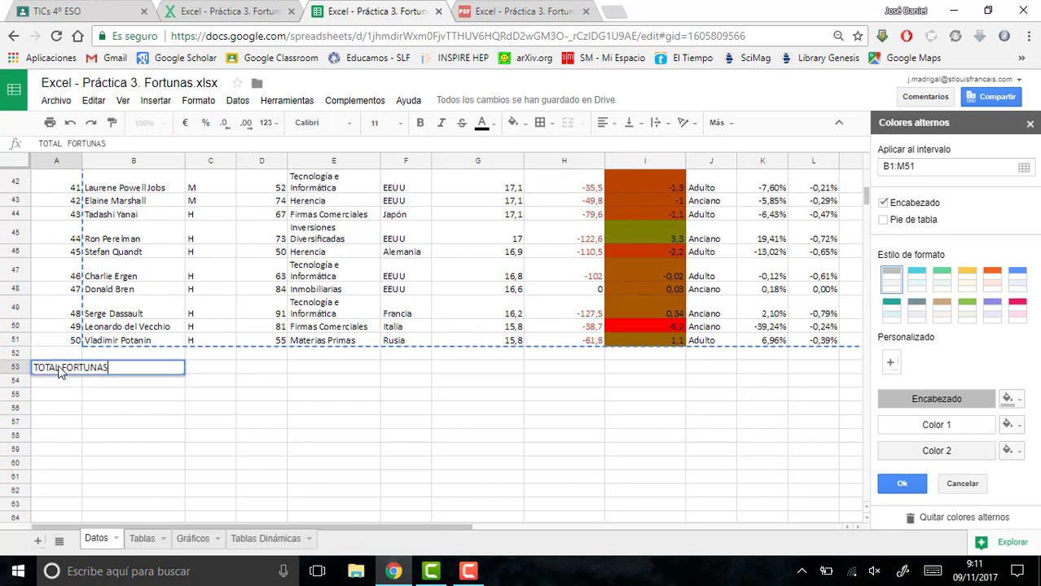
key("Return")
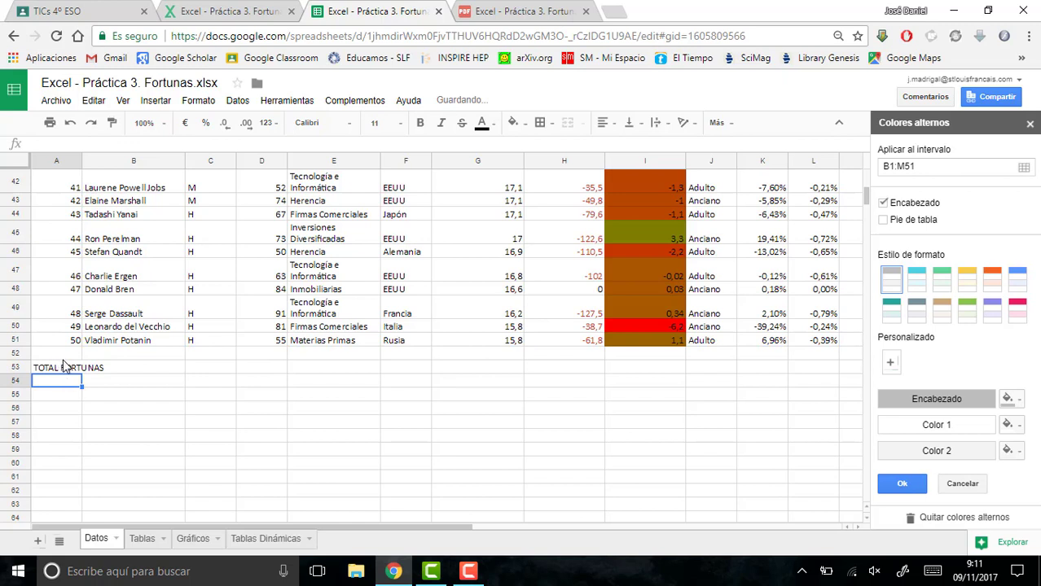
- Apply text wrapping to A53:A59, and select B53 beside the TOTAL FORTUNAS label
left_click_drag(61, 368, 49, 458)
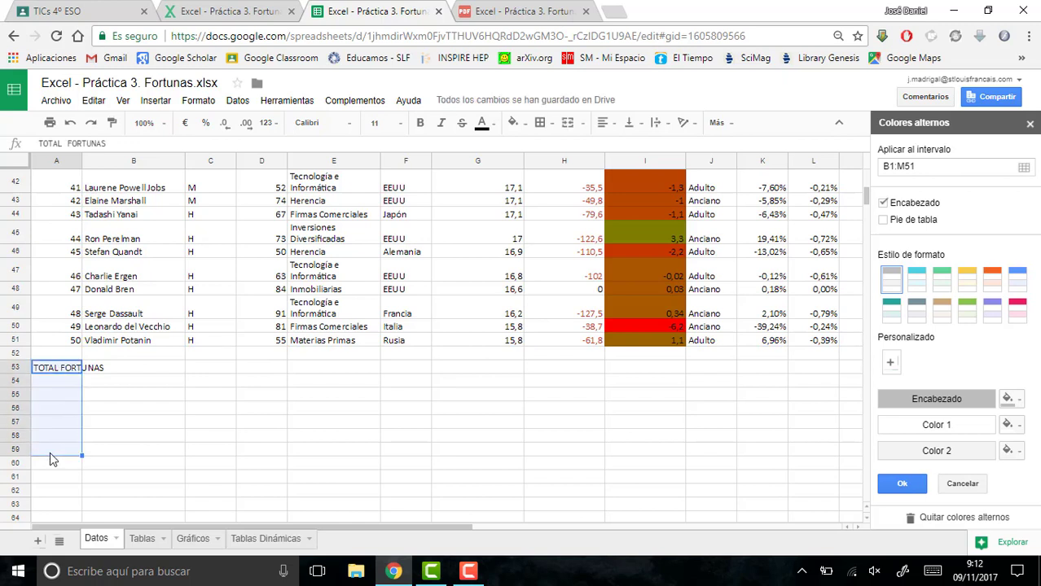
left_click(655, 125)
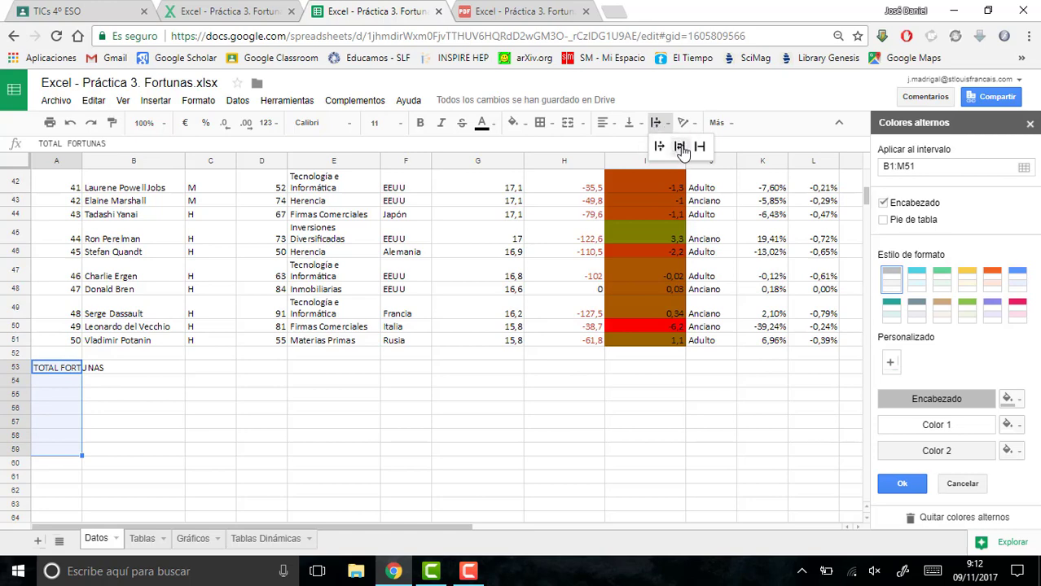
left_click(680, 146)
left_click(140, 371)
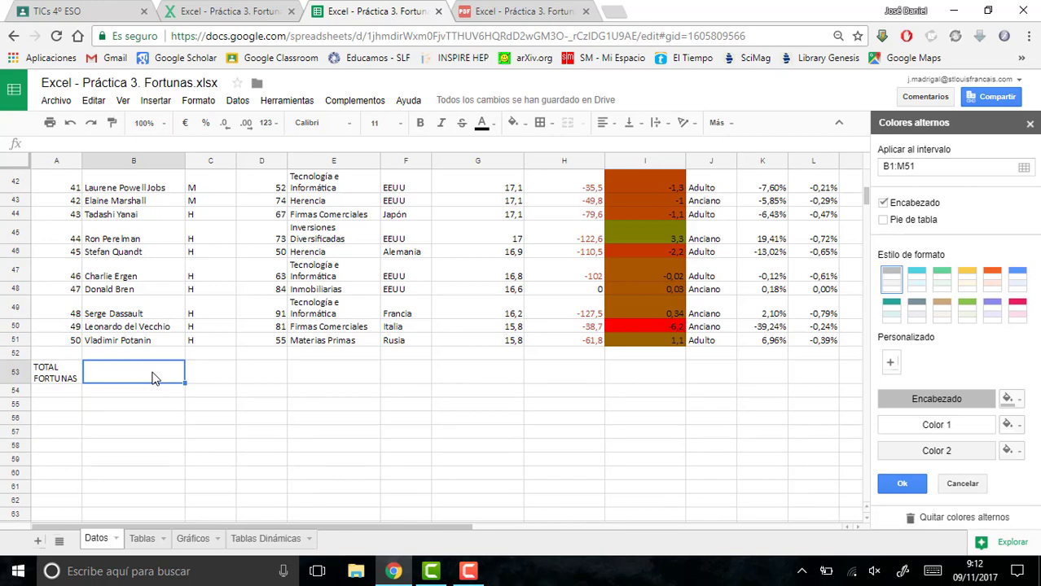
- Total the estimated fortunas in B53 with the formula =SUMA(G2:G51)
type("=")
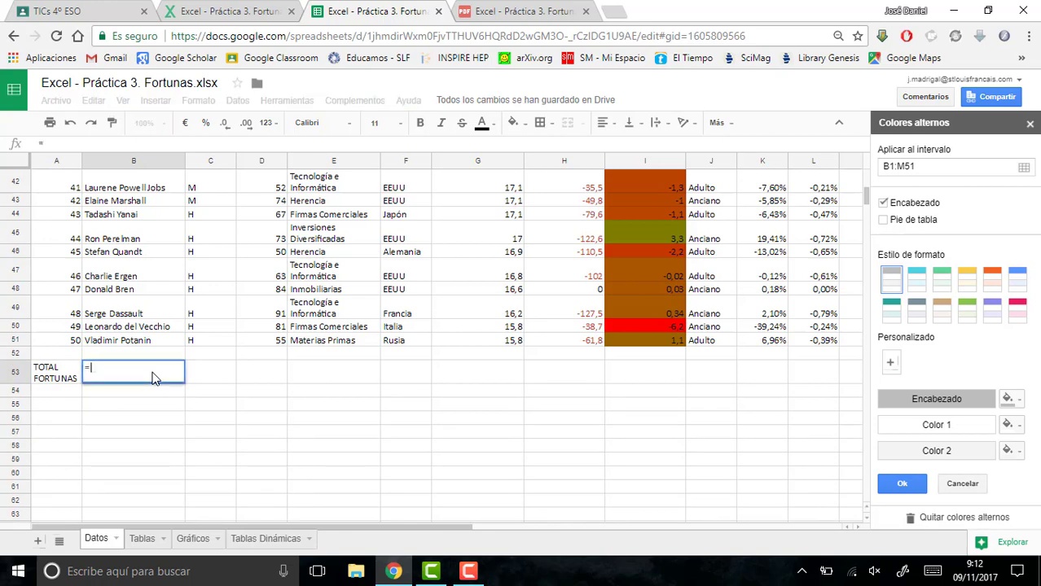
type("SUMA")
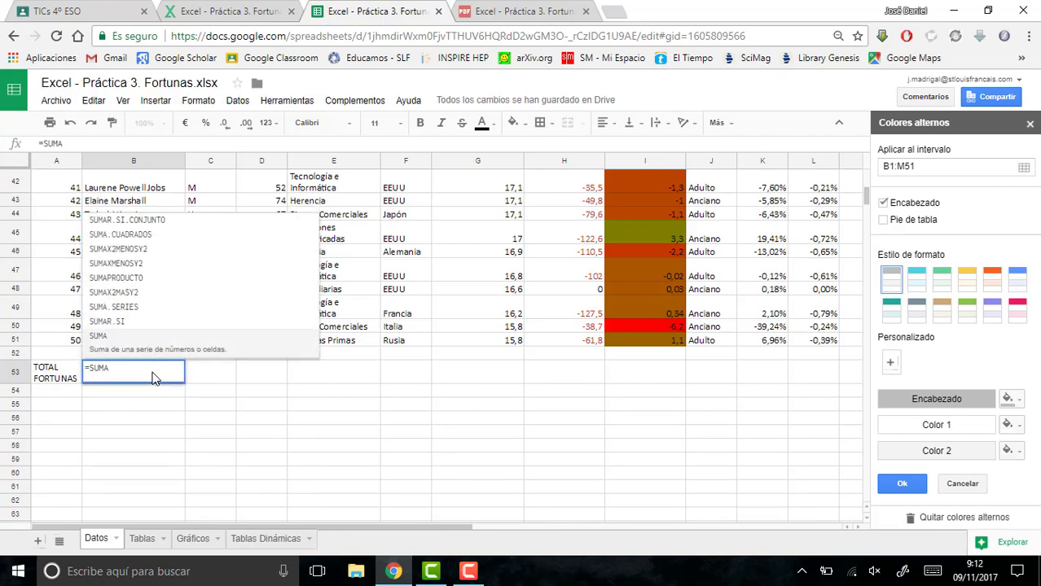
type("(")
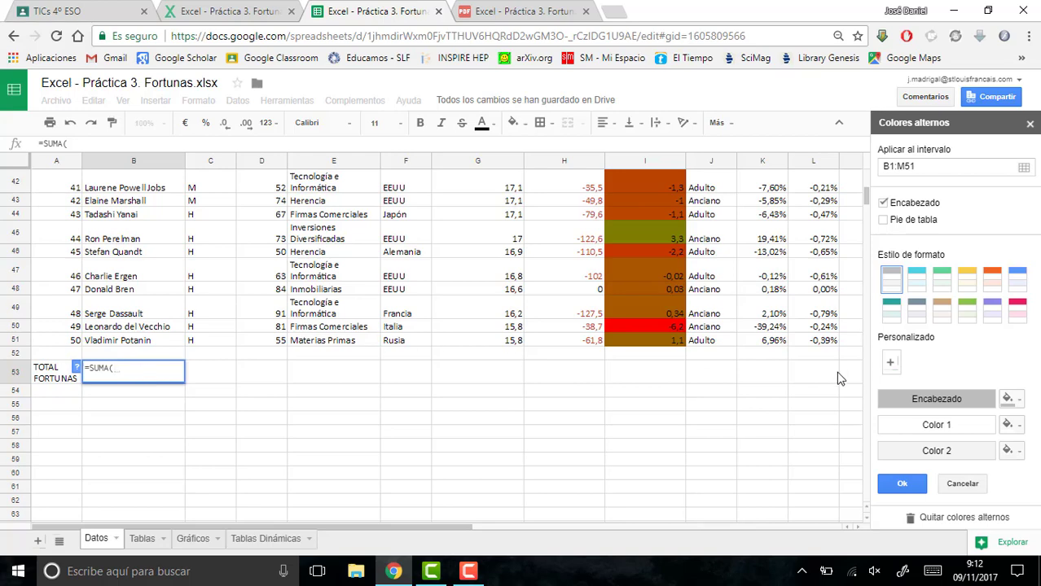
left_click_drag(866, 199, 865, 174)
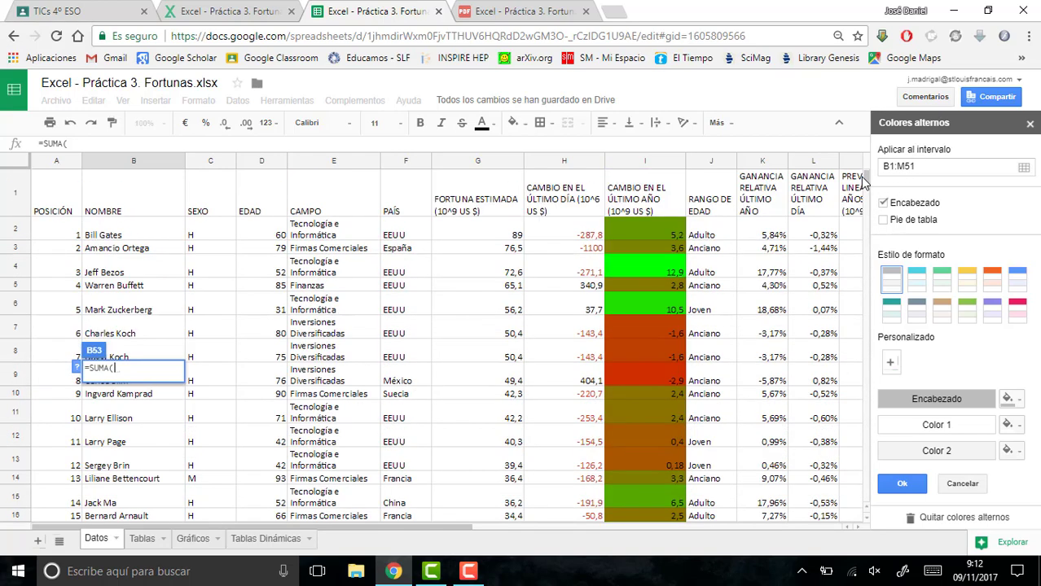
left_click_drag(485, 235, 463, 424)
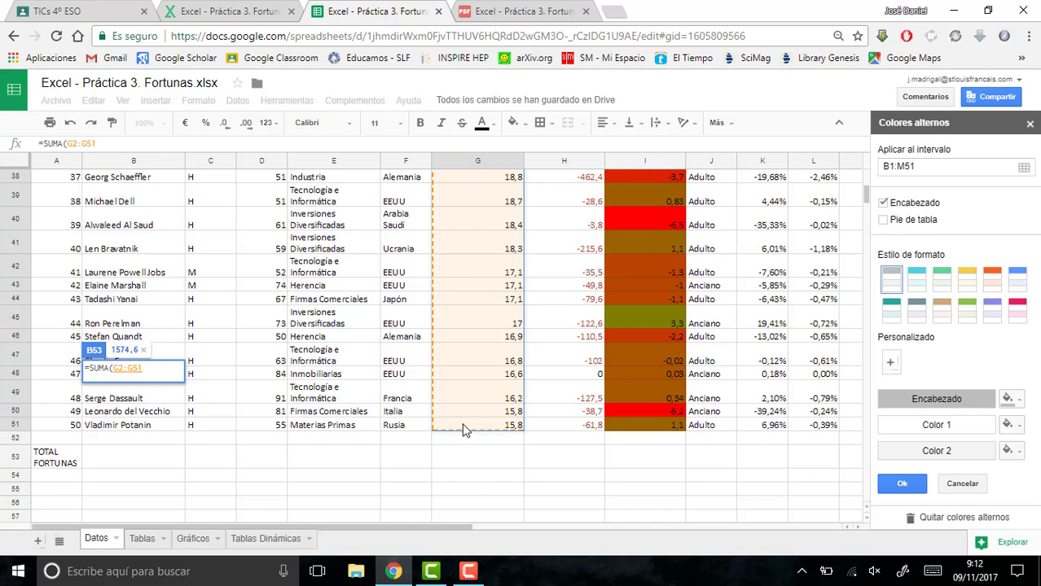
type(")")
key("Return")
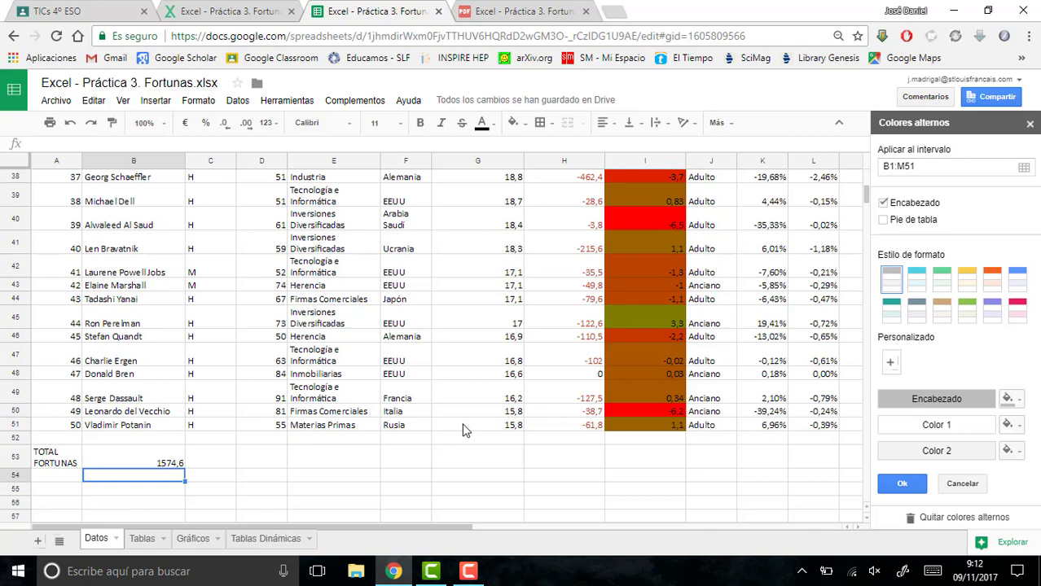
- Check point 10 of the exercise PDF and enter the label TOTAL G/P ÚLTIMO DÍA in cell A54 of the Datos sheet
left_click(505, 10)
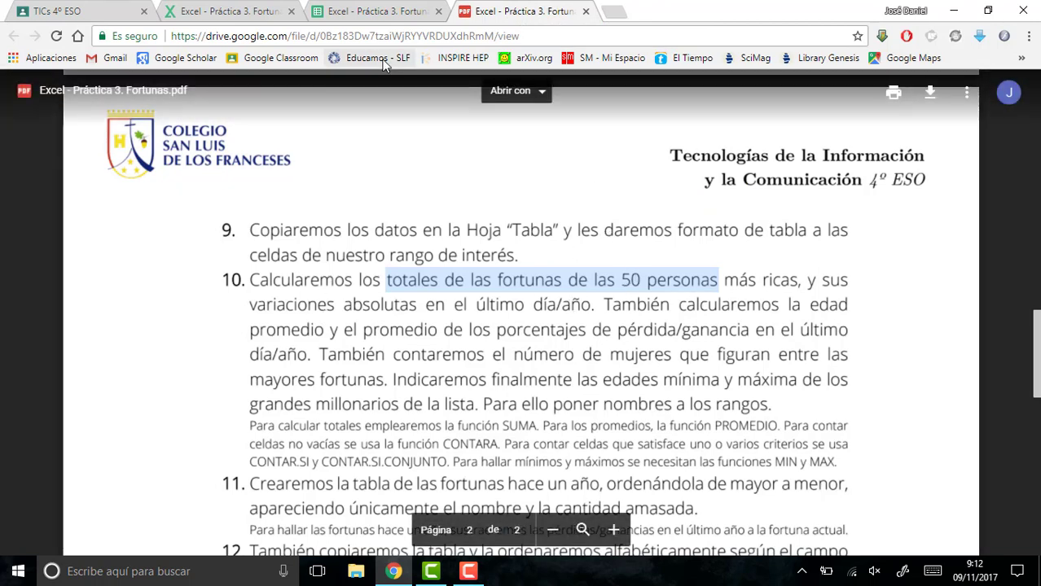
left_click(384, 16)
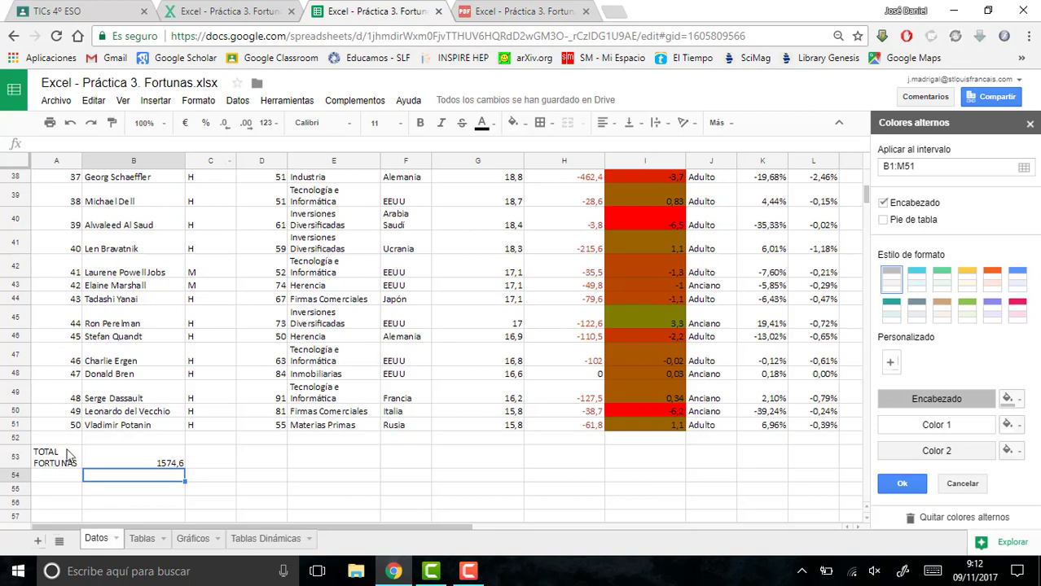
left_click(57, 478)
type("TOTAL ")
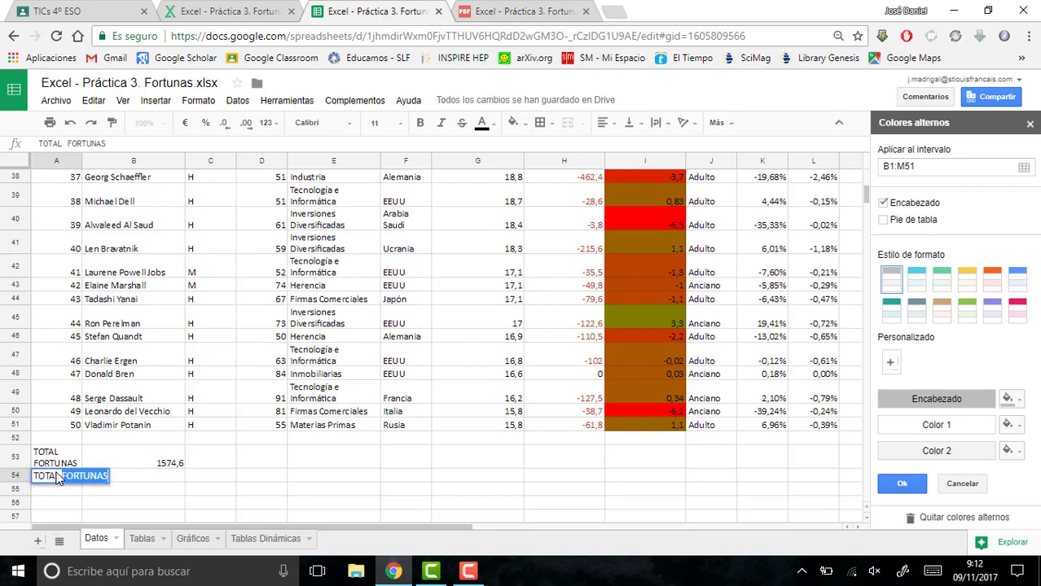
type("G")
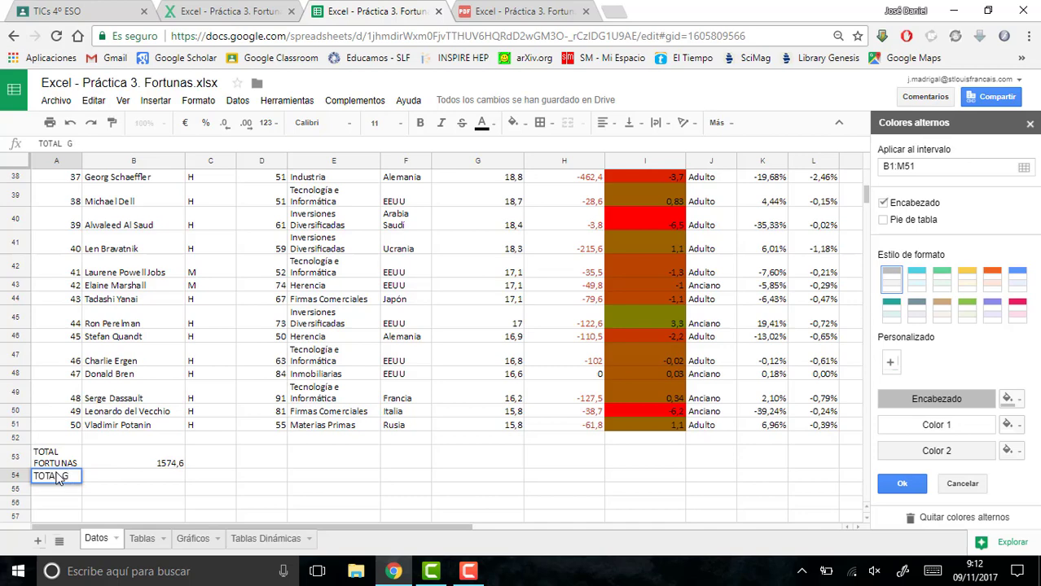
type("/P ÚLTIMO DÍA")
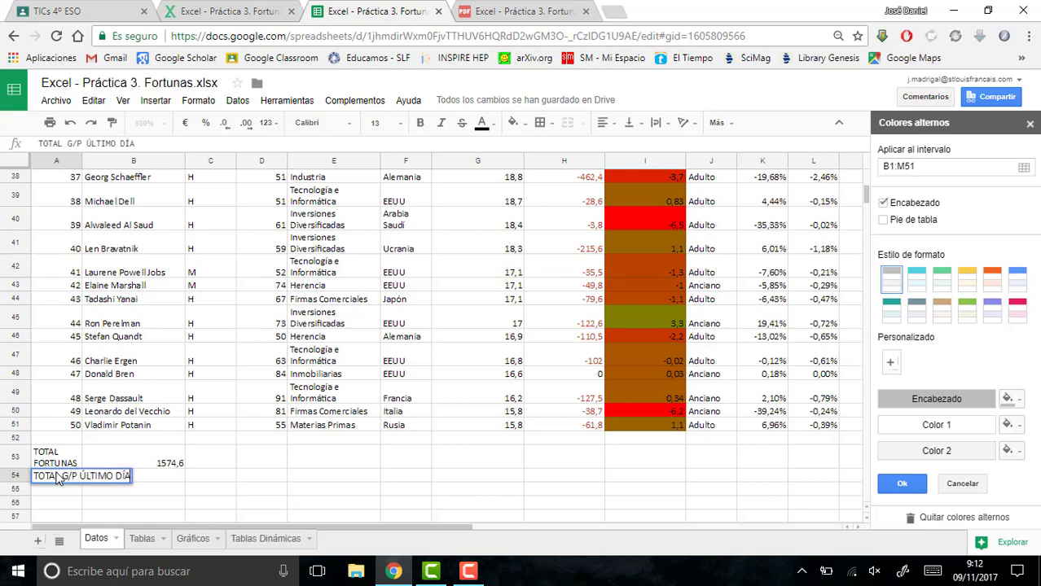
key("Return")
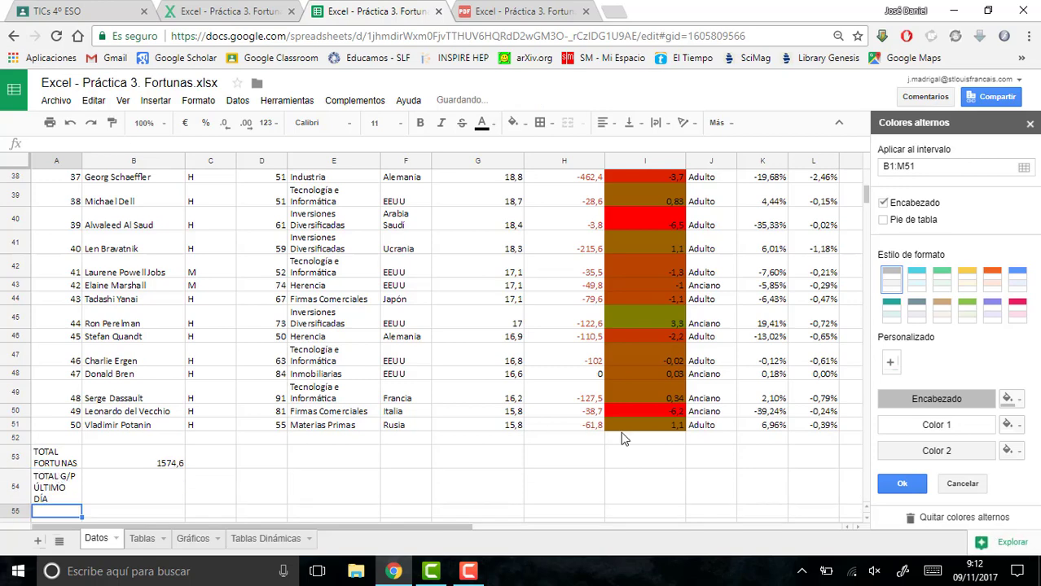
- Enter the label TOTAL G/P ÚLTIMO AÑO in cell A55
type("TOTAL")
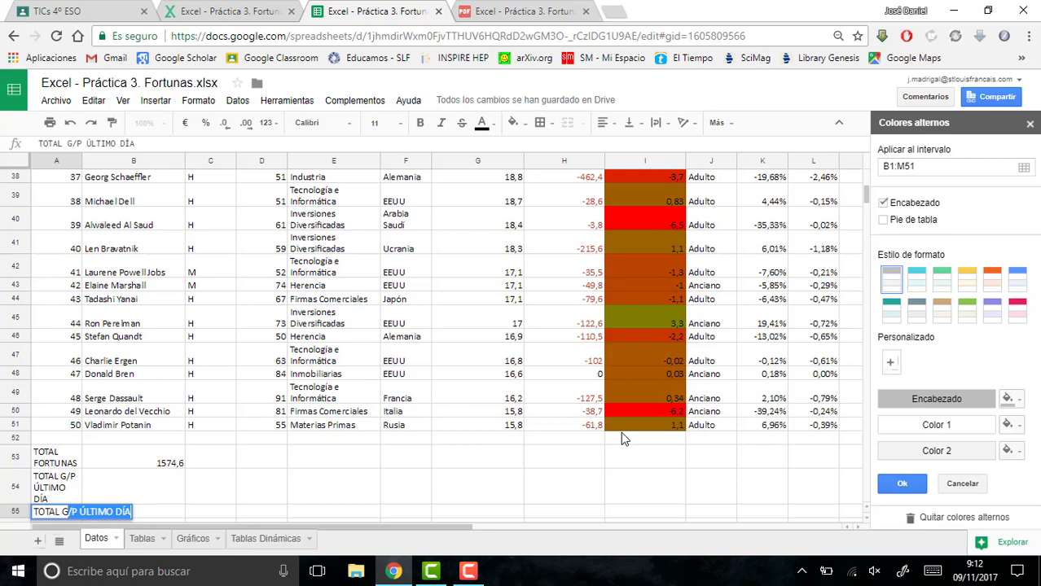
type(" G/P ÚLTIMO AÑO")
key("Return")
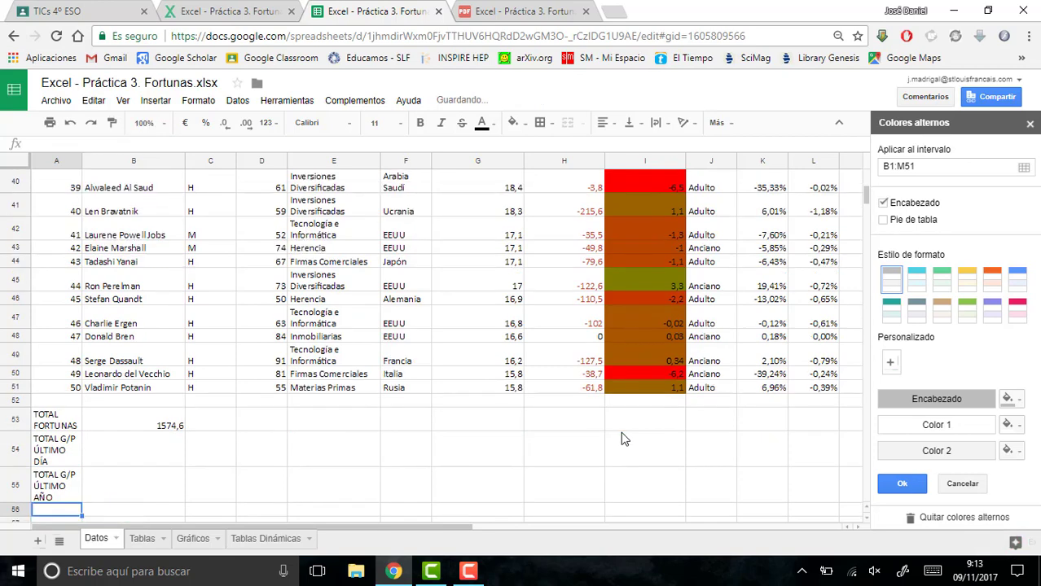
- Total the last-day changes in B54 with SUMA over the 50 data rows of column H
left_click(122, 454)
type("=S")
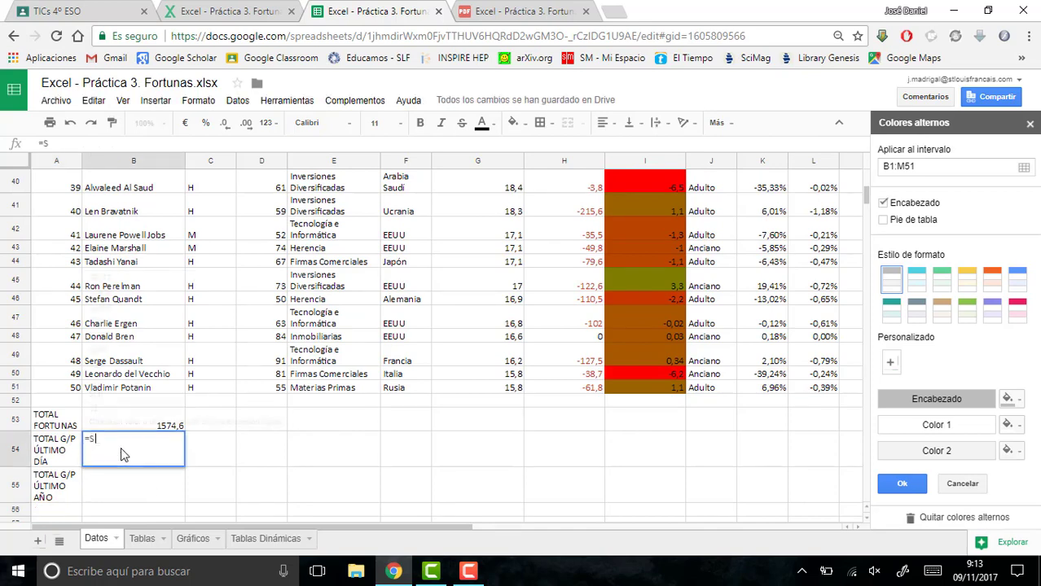
type("UMA")
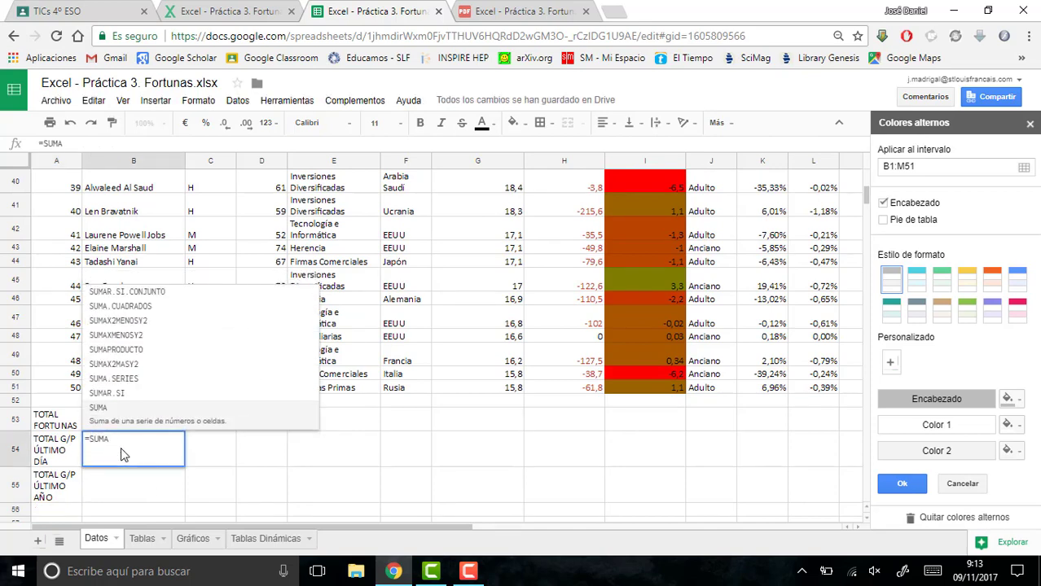
type("(")
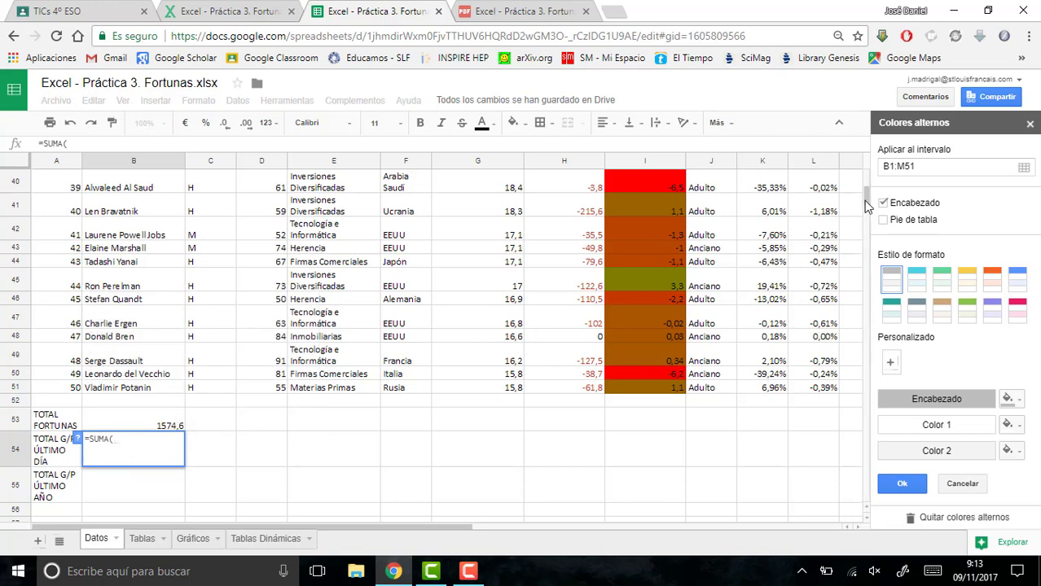
left_click_drag(867, 207, 867, 189)
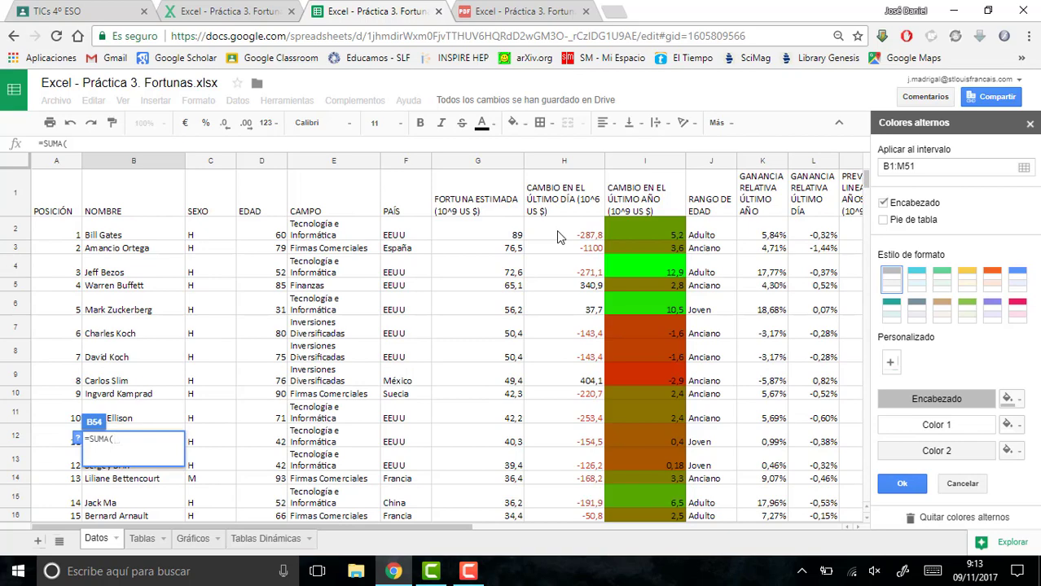
mouse_move(556, 231)
left_mouse_down()
mouse_move(544, 542)
mouse_move(551, 401)
left_mouse_up()
key("Return")
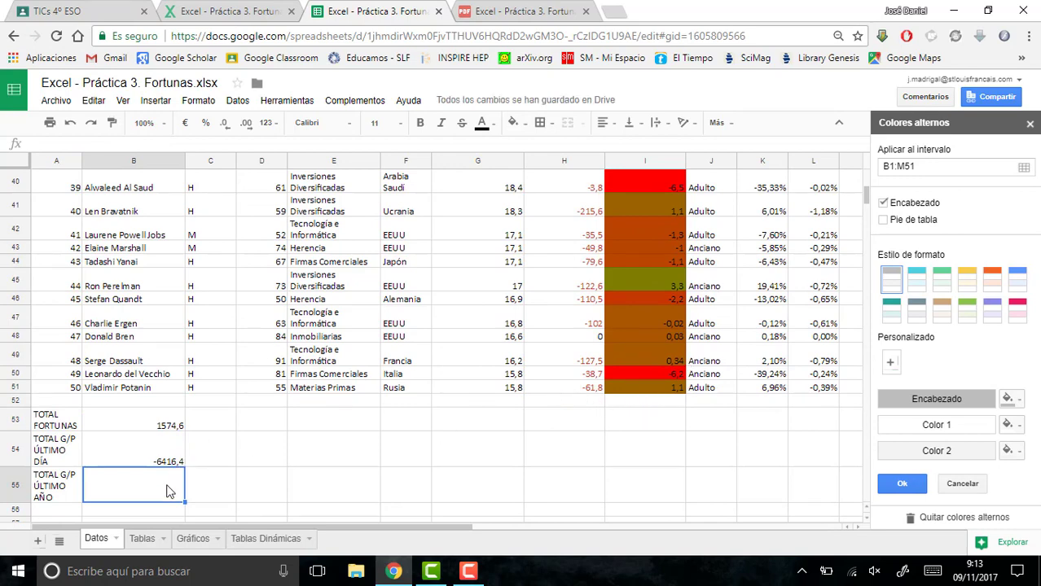
- Total the last-year changes in B55 with the formula =SUMA(I2:I51)
type("=")
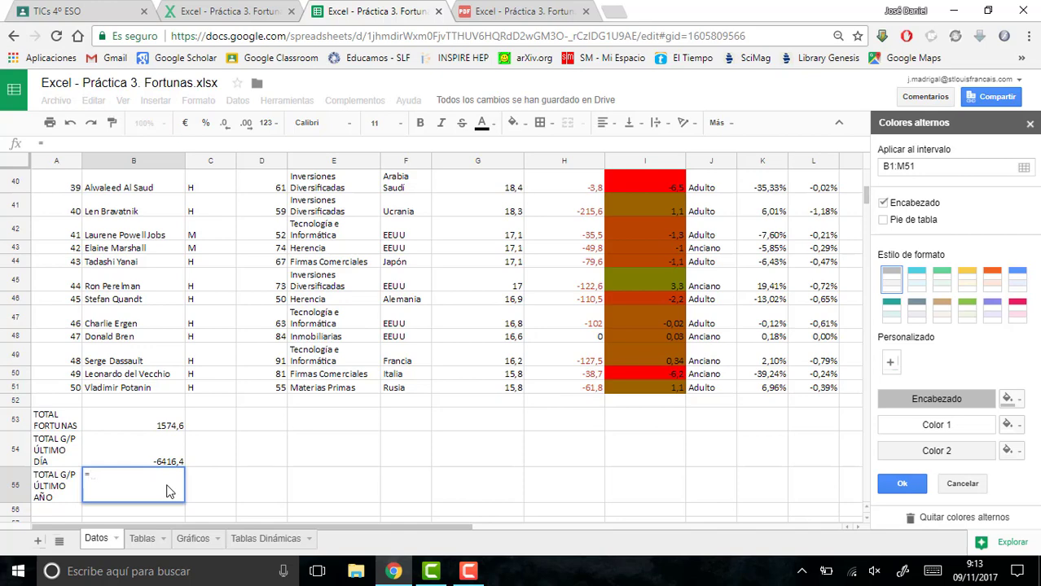
type("suma(")
left_click(656, 391)
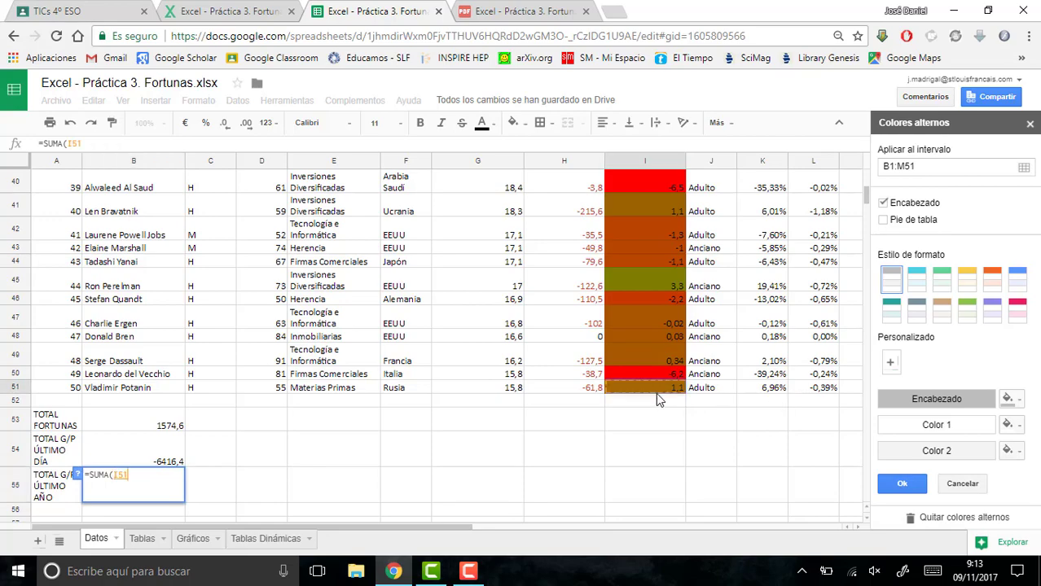
left_click_drag(655, 328, 628, 231)
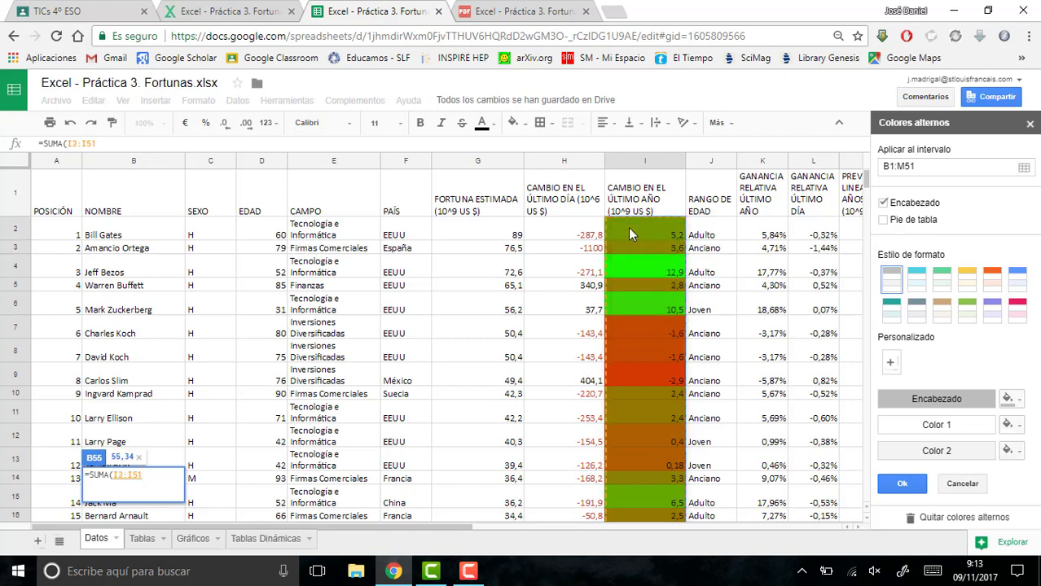
type(")")
key("Return")
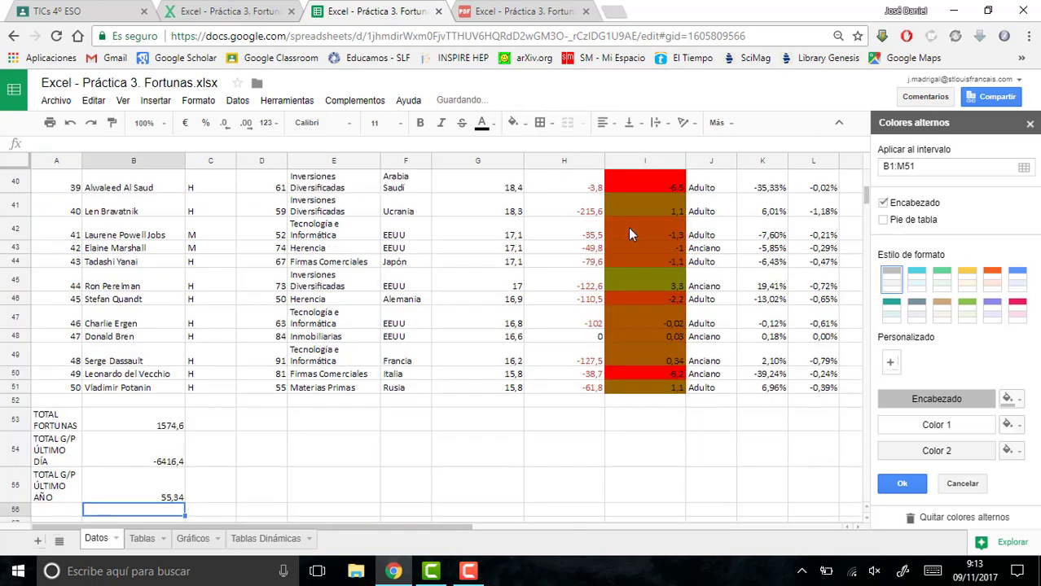
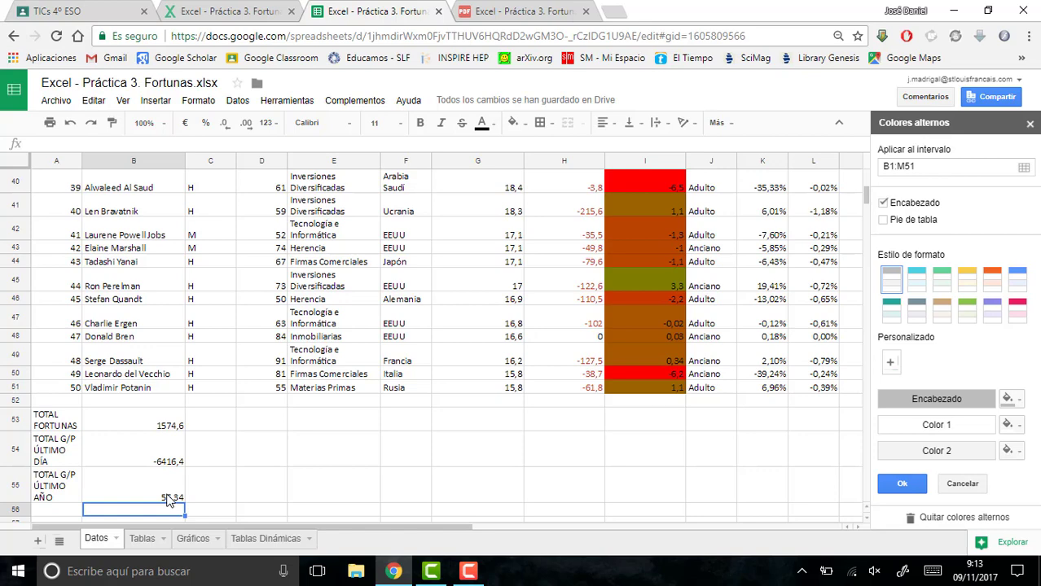
- Check point 10 of the exercise PDF and enter the label PROMEDIO EDAD in cell A56 of the Datos sheet
left_click(557, 9)
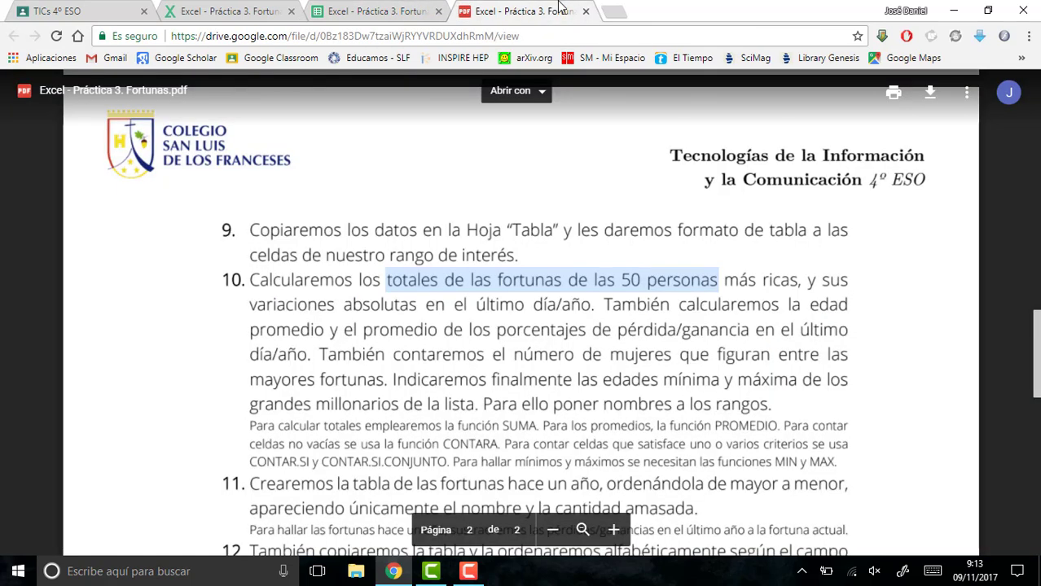
left_click(356, 293)
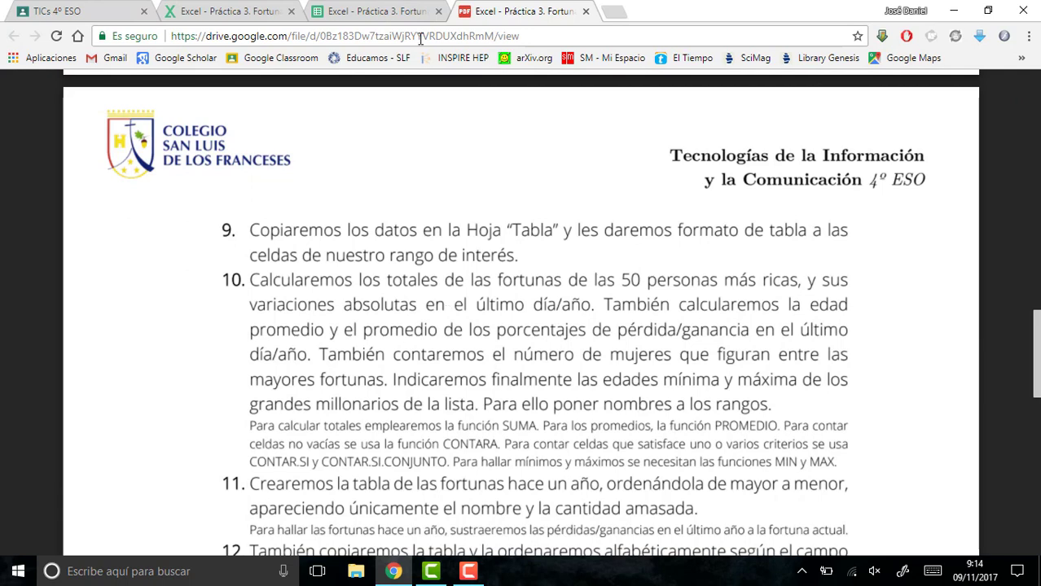
left_click(389, 13)
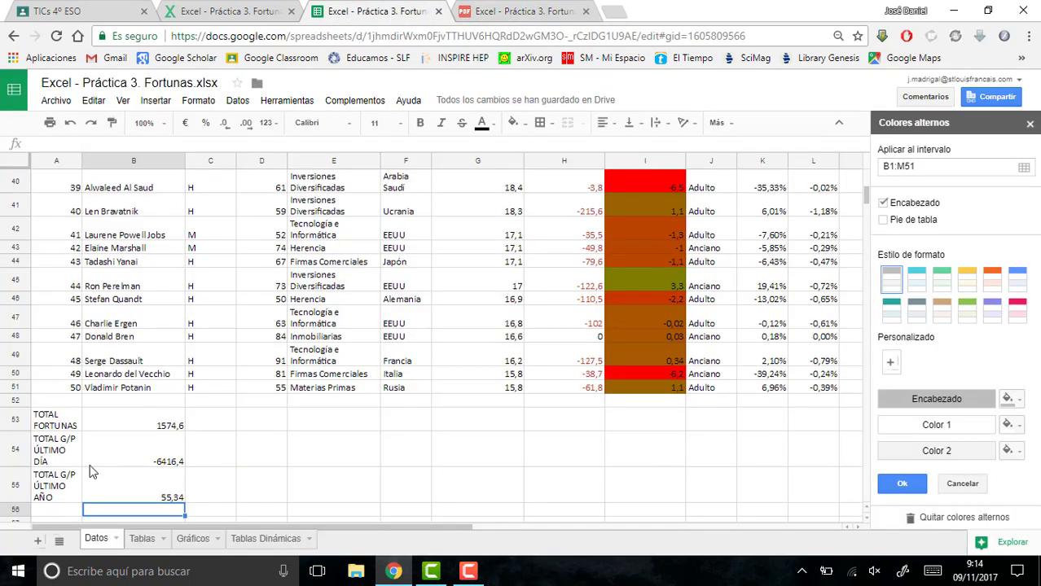
left_click(59, 513)
type("PROMED")
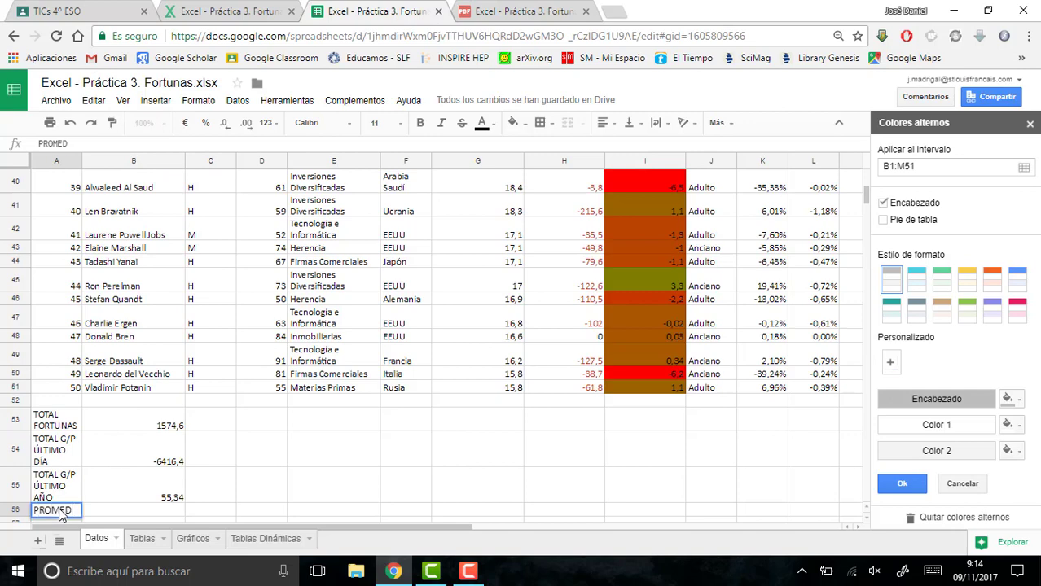
type("IO EDAD")
key("Return")
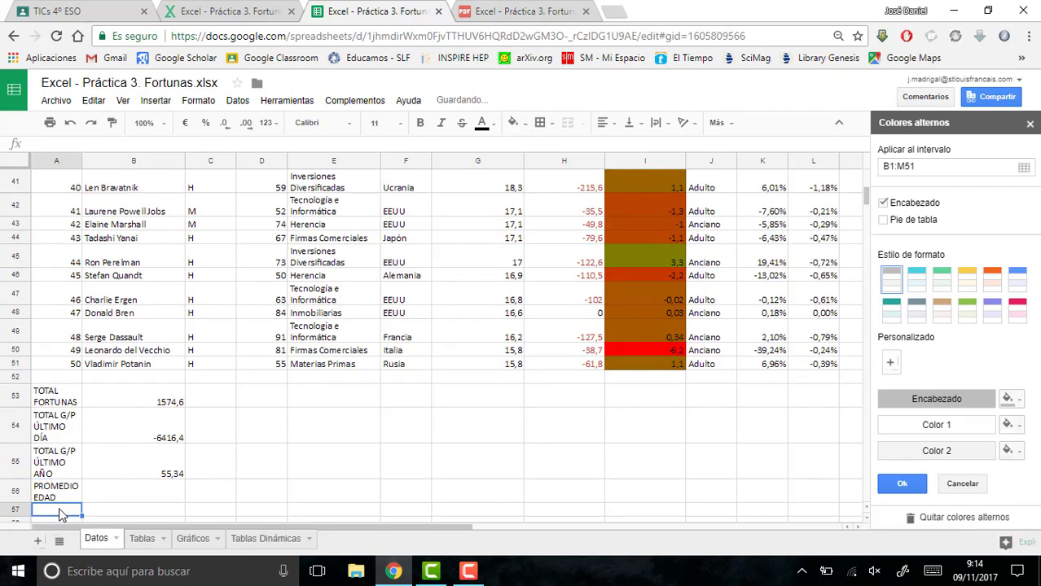
- Average the ages in B56 with the formula =PROMEDIO(D2:D51)
left_click(97, 494)
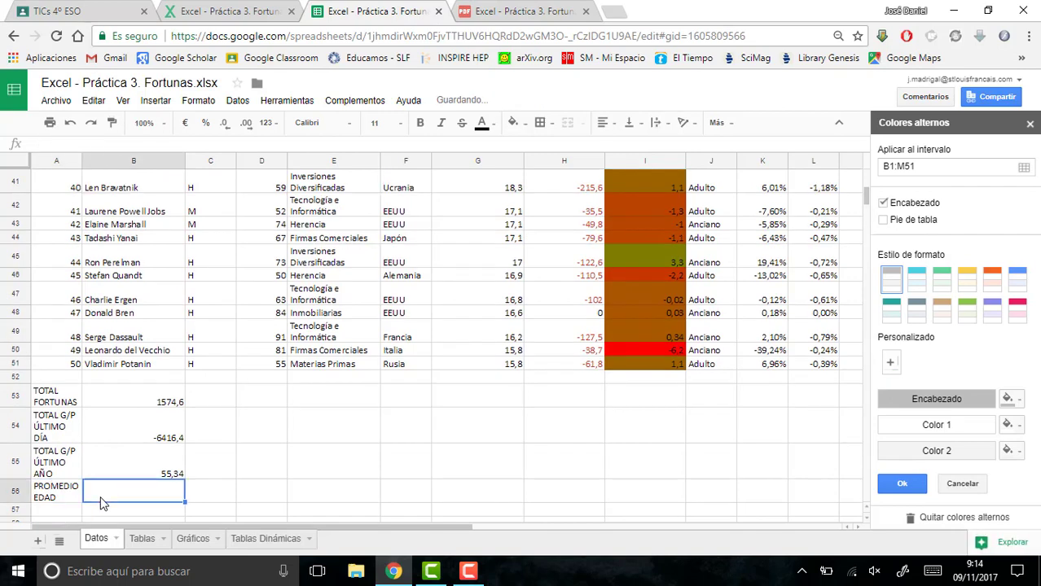
type("0")
key("BackSpace")
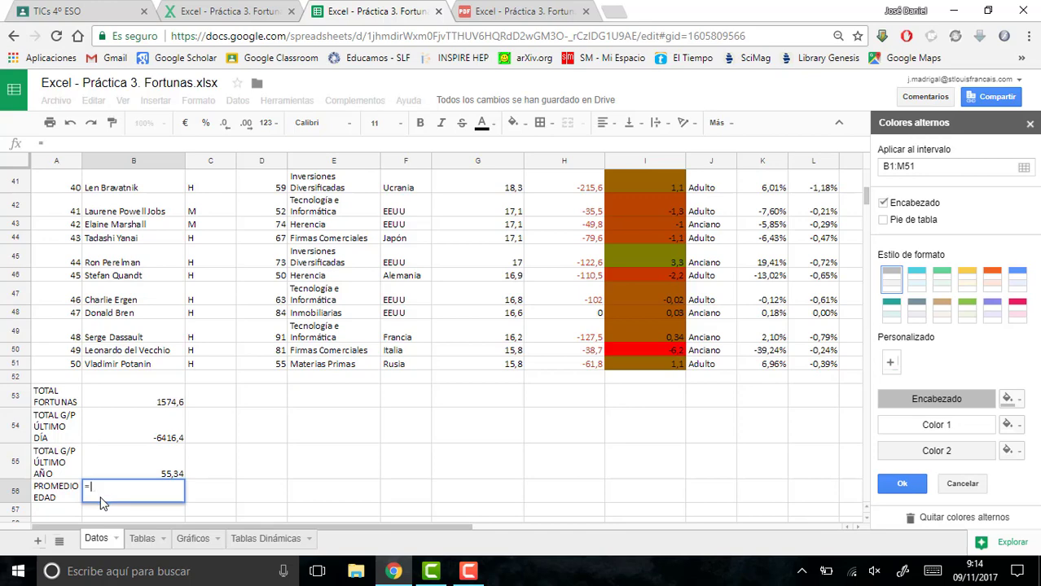
type("=PROMEI")
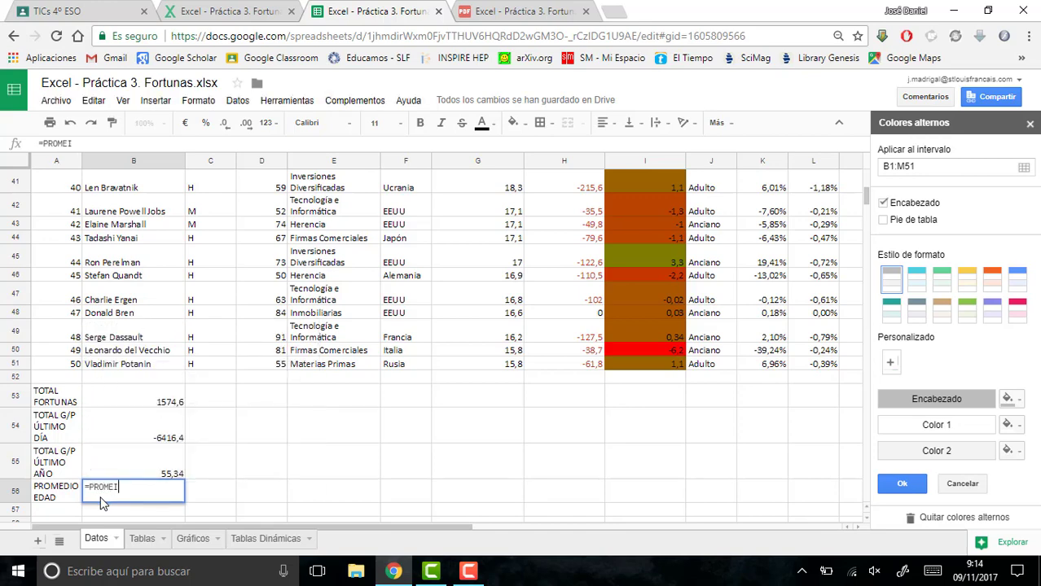
key("BackSpace")
type("DIO(")
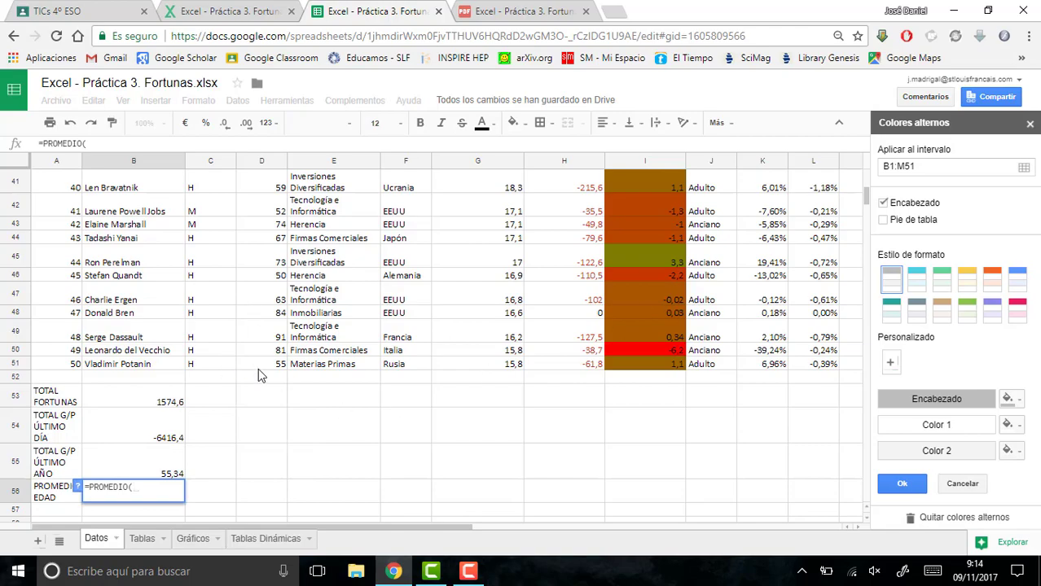
mouse_move(262, 364)
left_mouse_down()
mouse_move(264, 128)
mouse_move(262, 231)
left_mouse_up()
type(")")
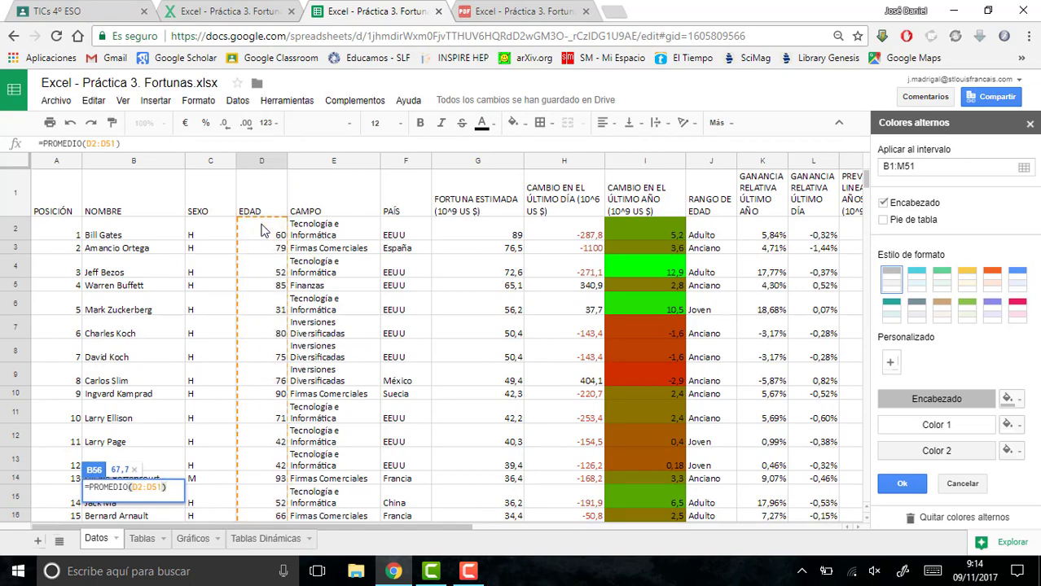
key("Return")
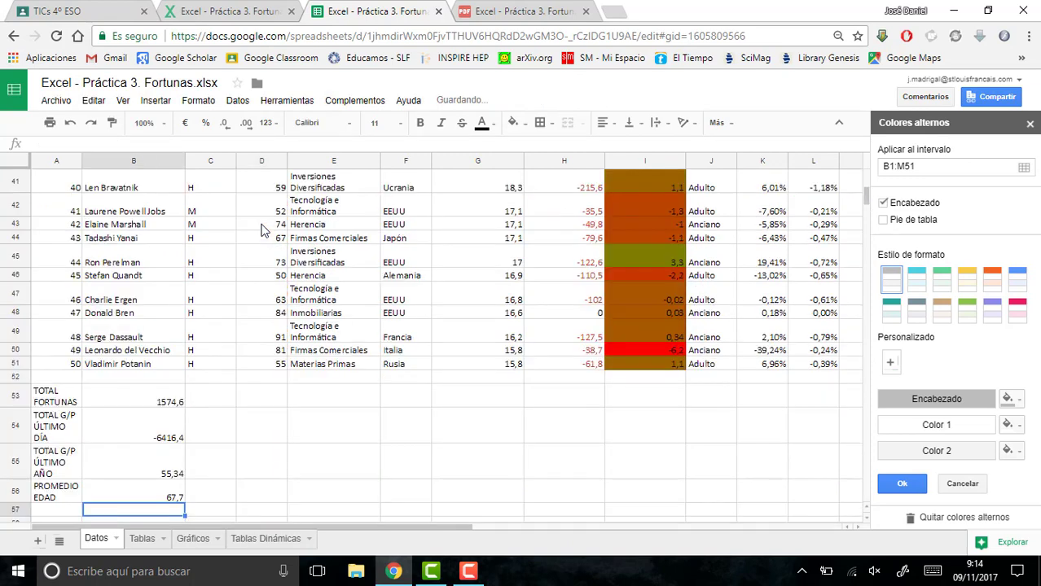
- Review point 10 in the exercise PDF and enter the label PROMEDIO % G/P ÚLTIMO DÍA in cell A57
left_click(550, 8)
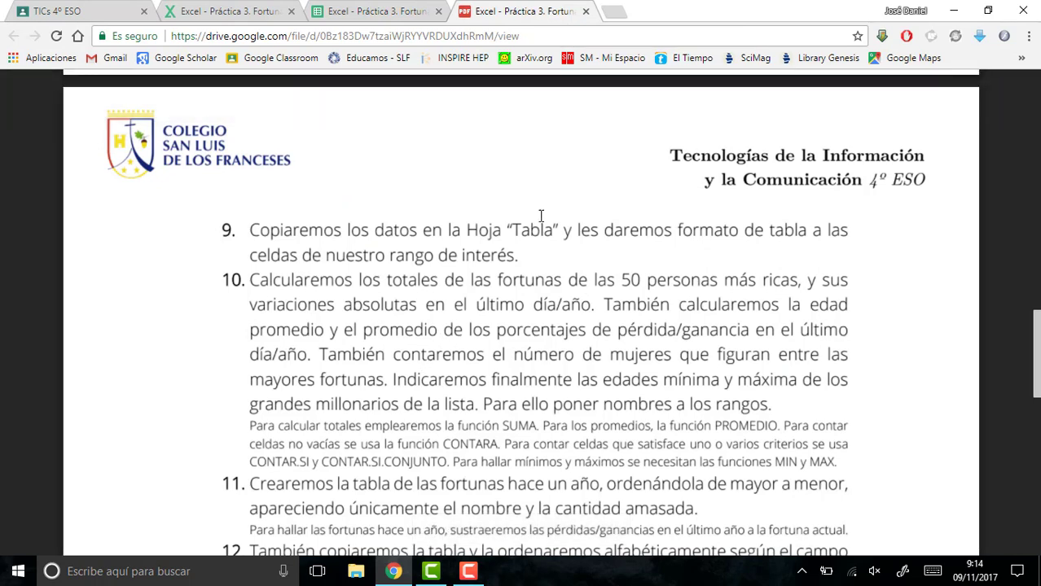
left_click(356, 10)
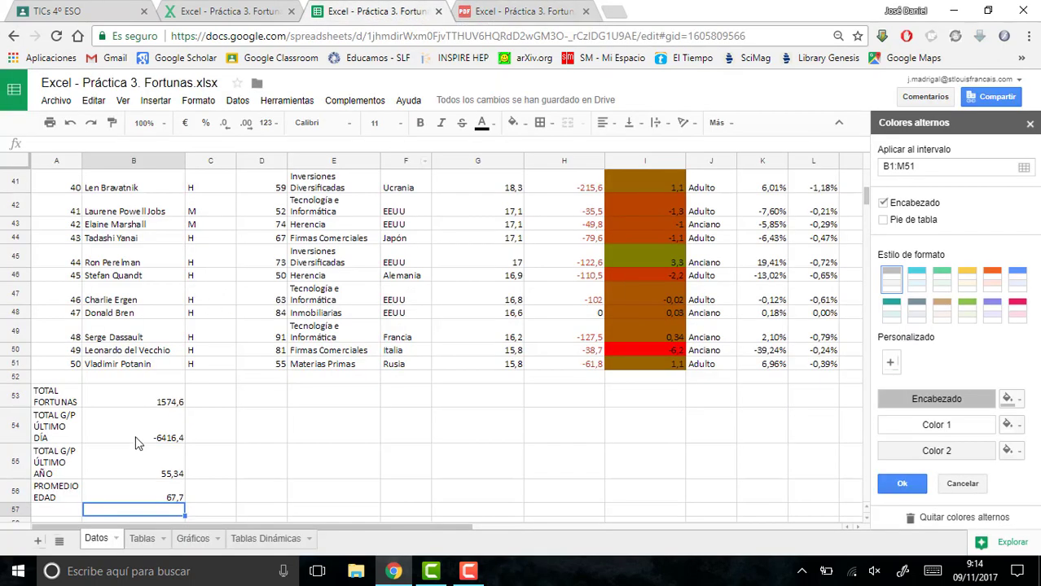
left_click(51, 512)
type("PROM")
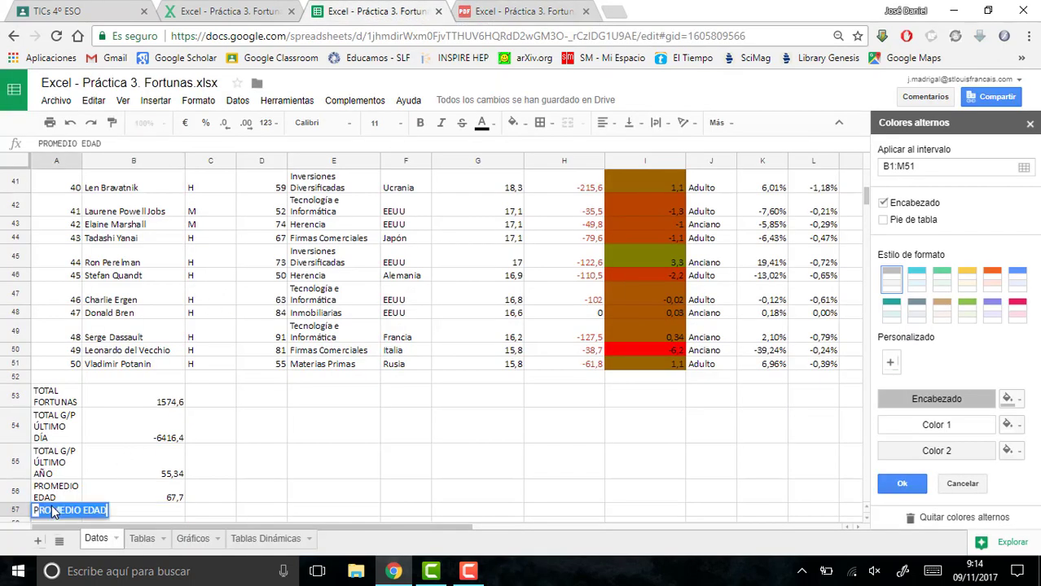
type("EDIO ")
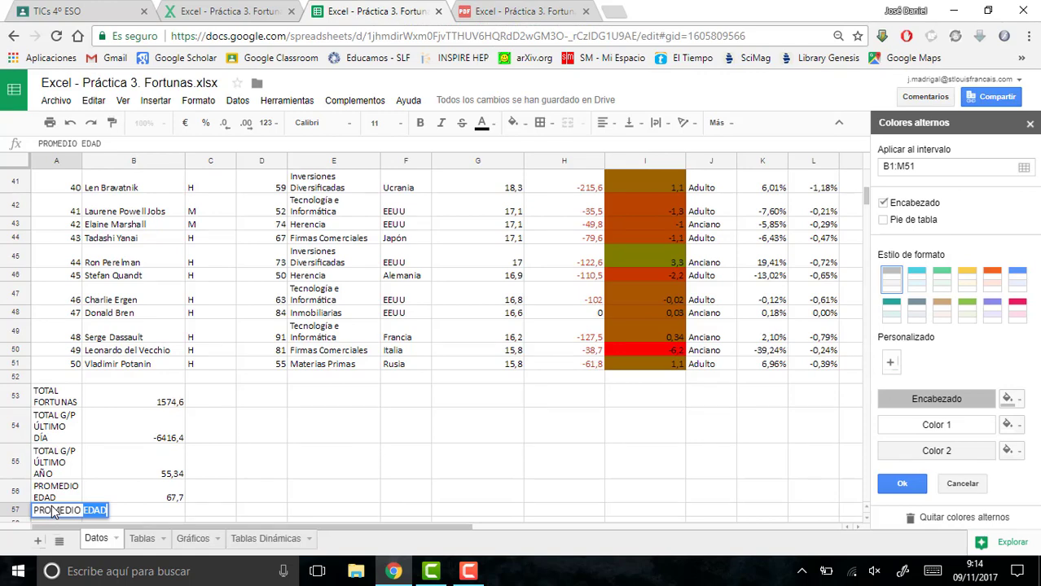
type("% g")
key("BackSpace")
type("G/P")
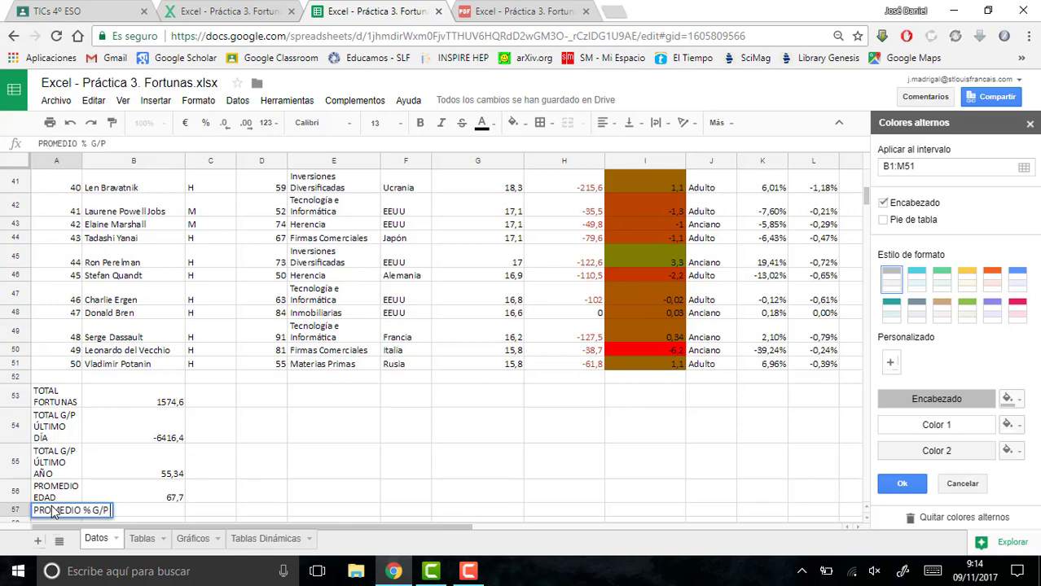
type(" ÚLTIM")
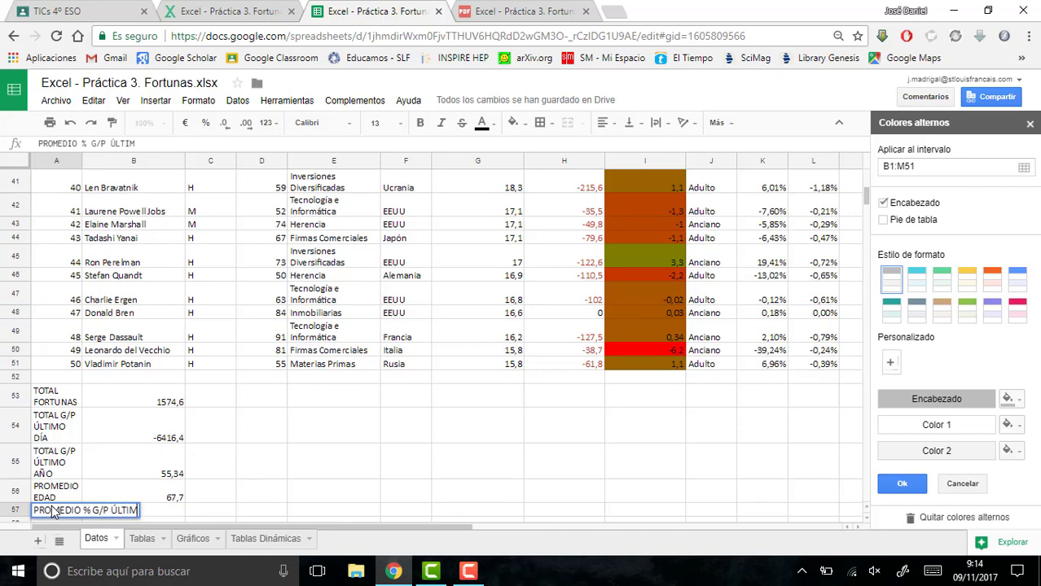
type("O DÍA")
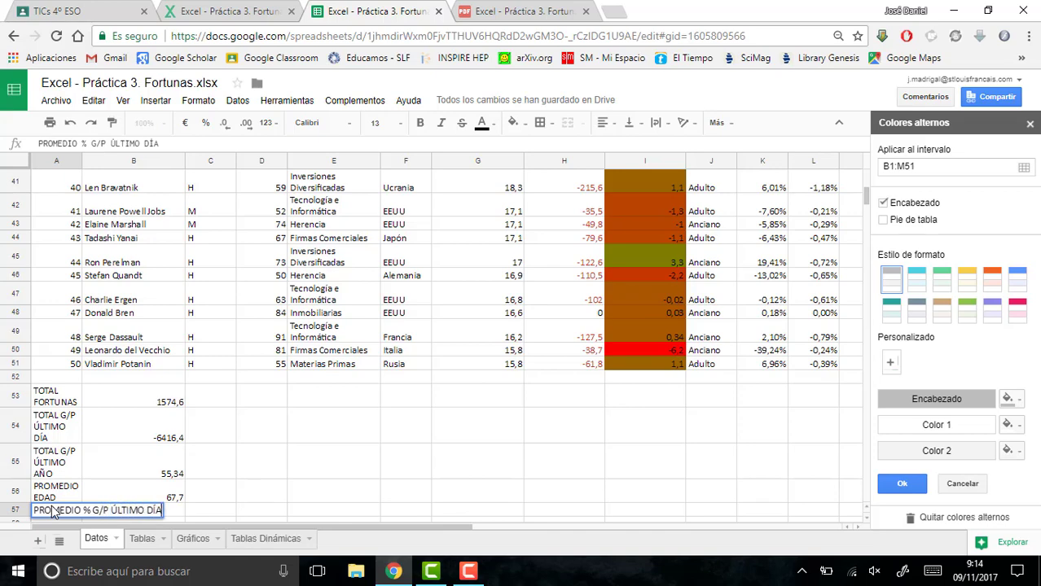
scroll(52, 512, "down", 1)
- Average the last-day relative gains in B57 with the formula =PROMEDIO(L2:L51)
key("Tab")
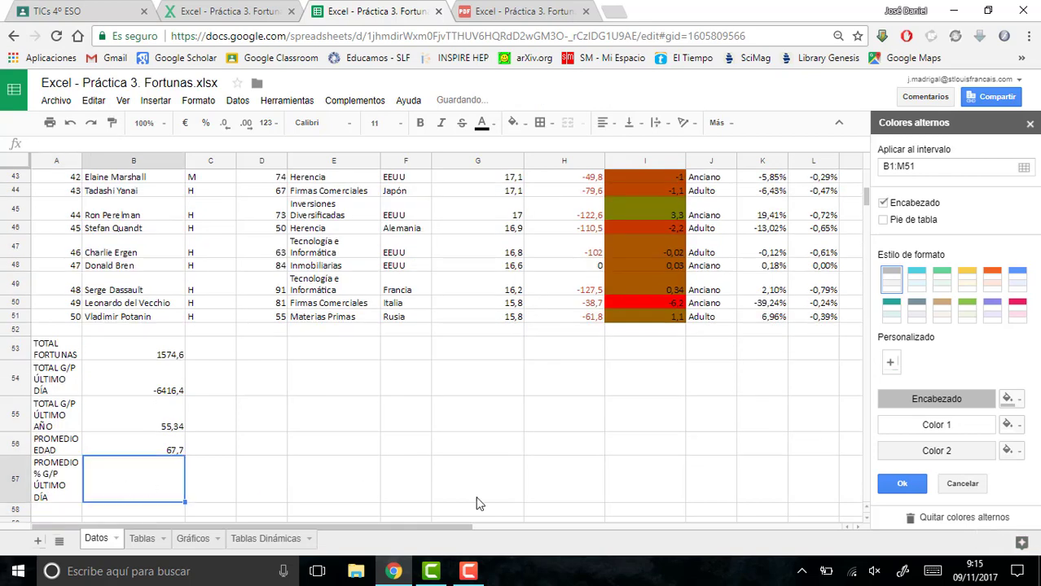
type("=P")
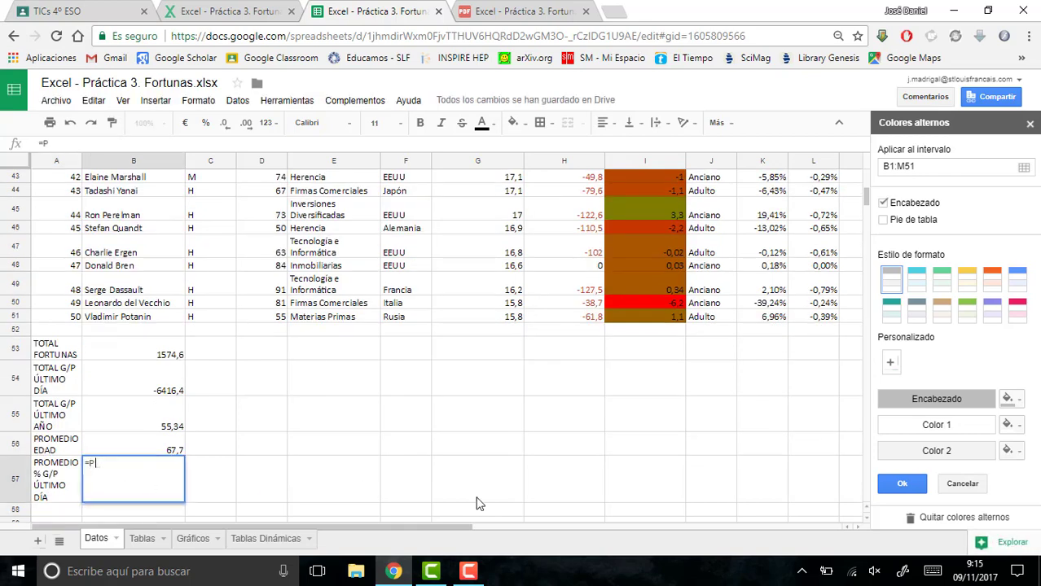
type("ROMEDIO")
type("(")
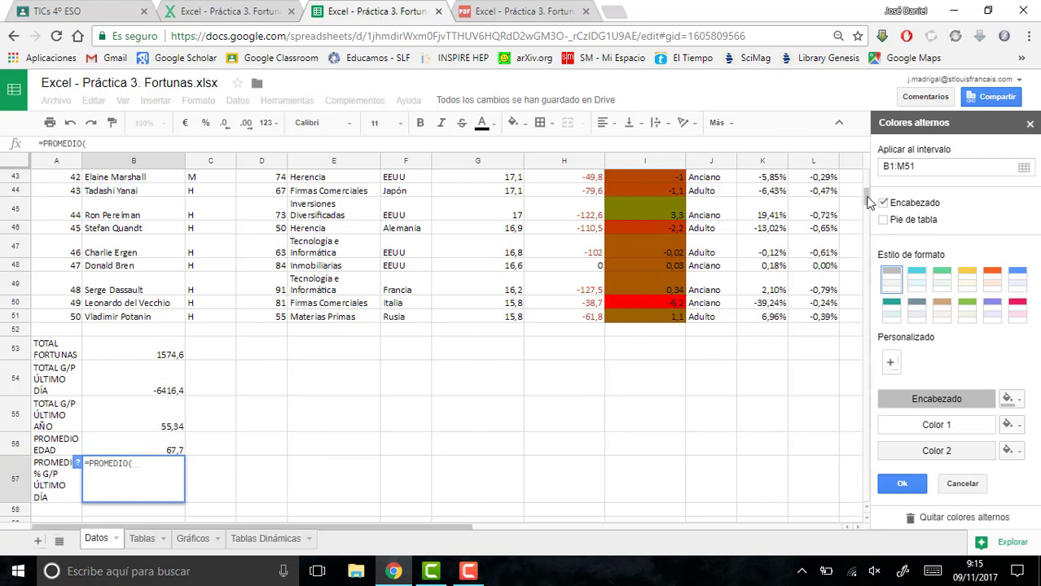
scroll(860, 189, "up", 10)
left_click_drag(816, 234, 802, 261)
type(")")
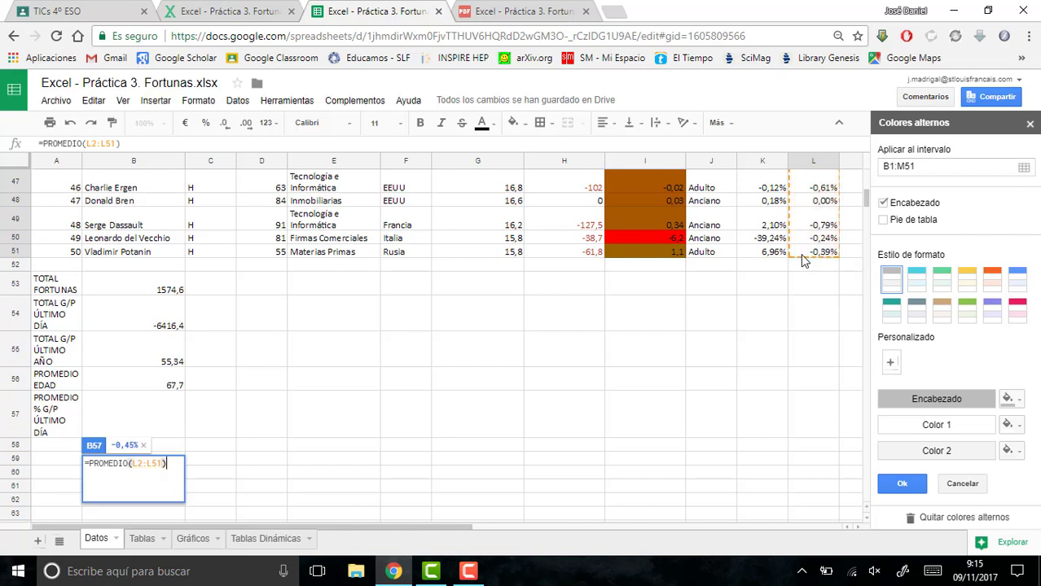
key("Return")
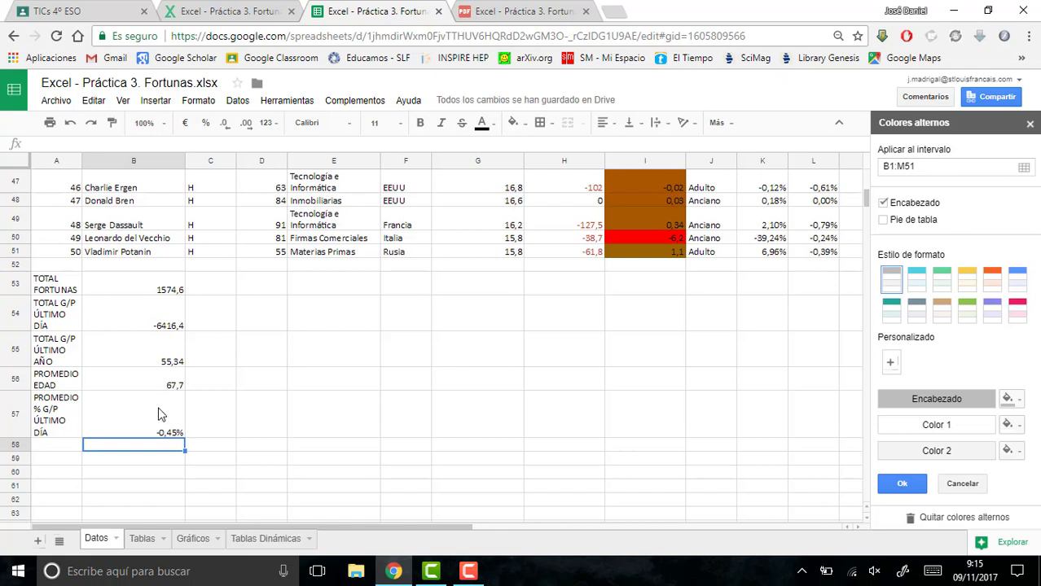
- Enter the label PROMEDIO % G/P ÚLTIMO AÑO in cell A58
left_click(72, 450)
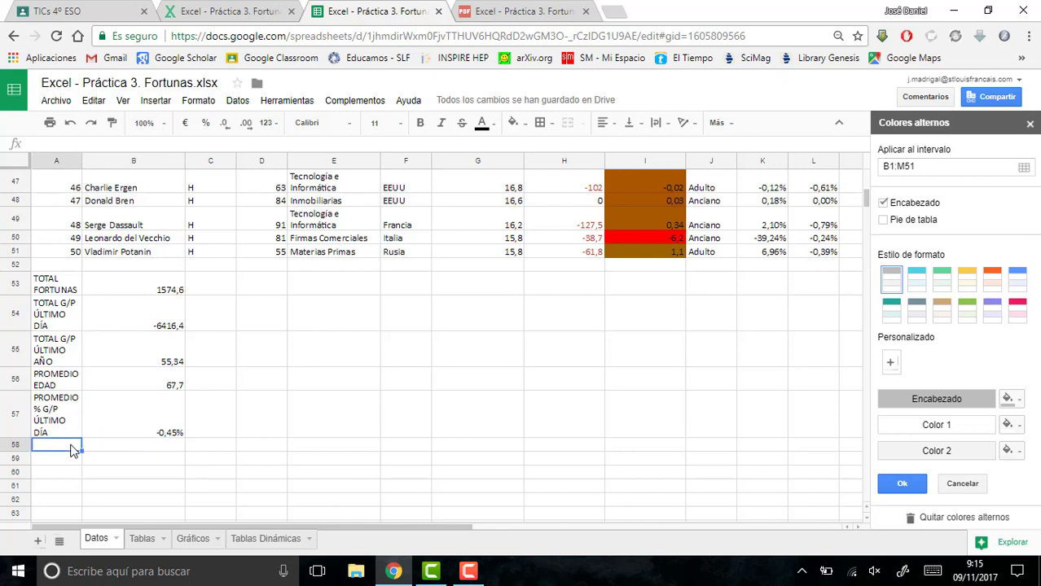
type("PROMEDIO")
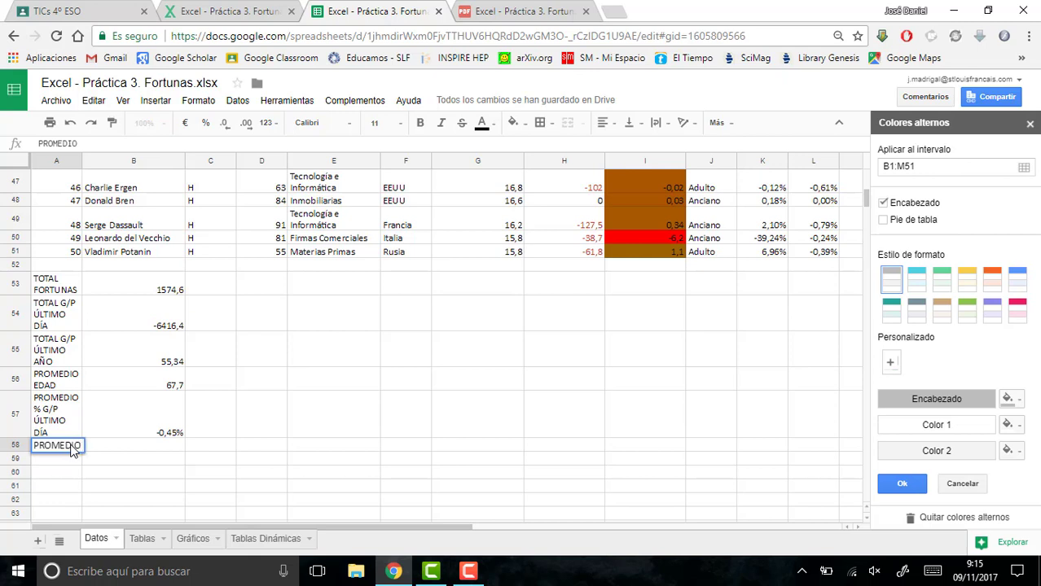
type(" % G/")
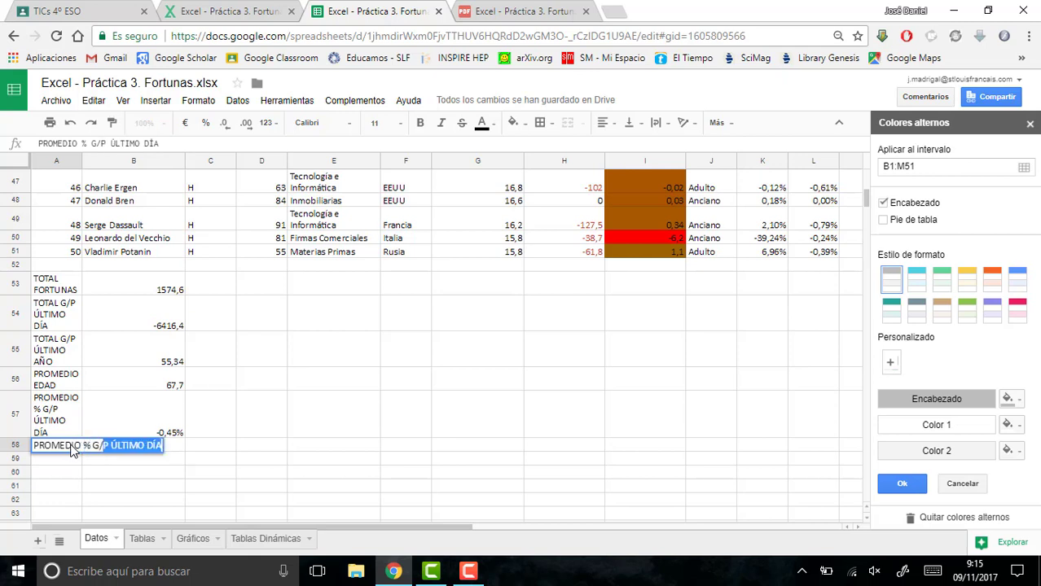
type("P ÚLTIM")
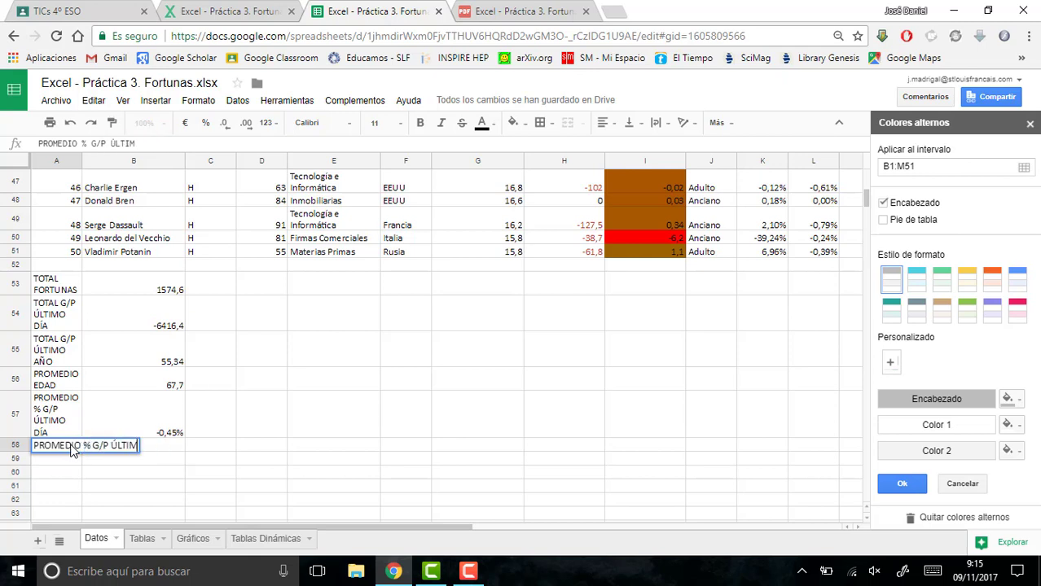
type("O AÑO")
key("Return")
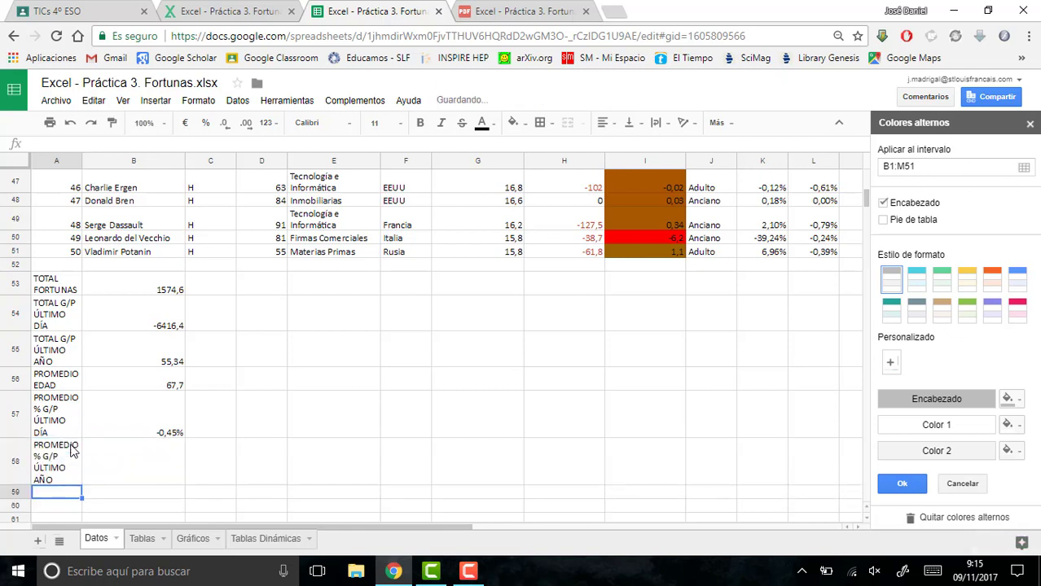
- Average the last-year relative gains in B58 with the formula =PROMEDIO(K2:K51)
left_click(163, 479)
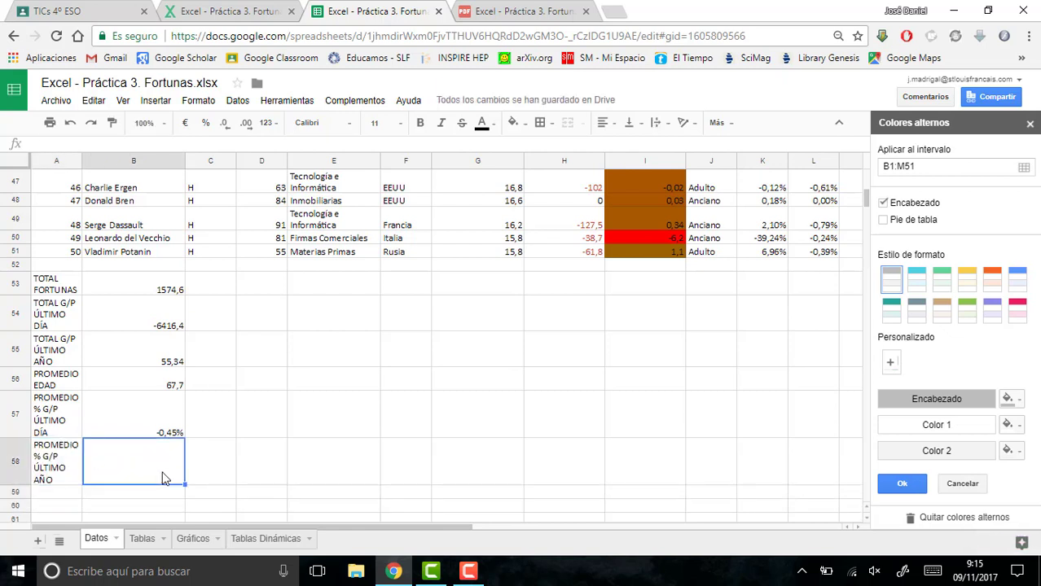
type("=")
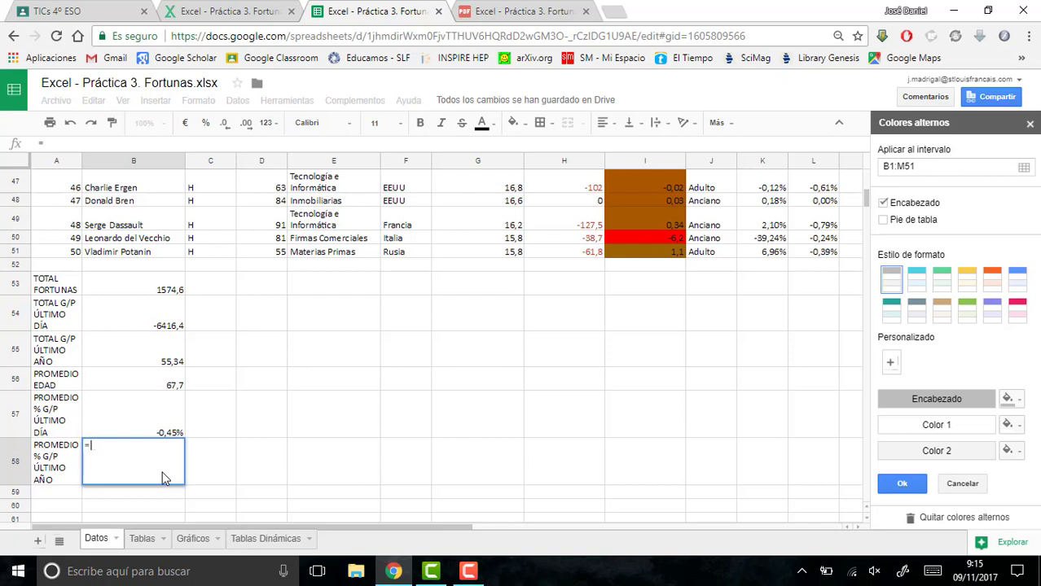
type("PROMEDIO(")
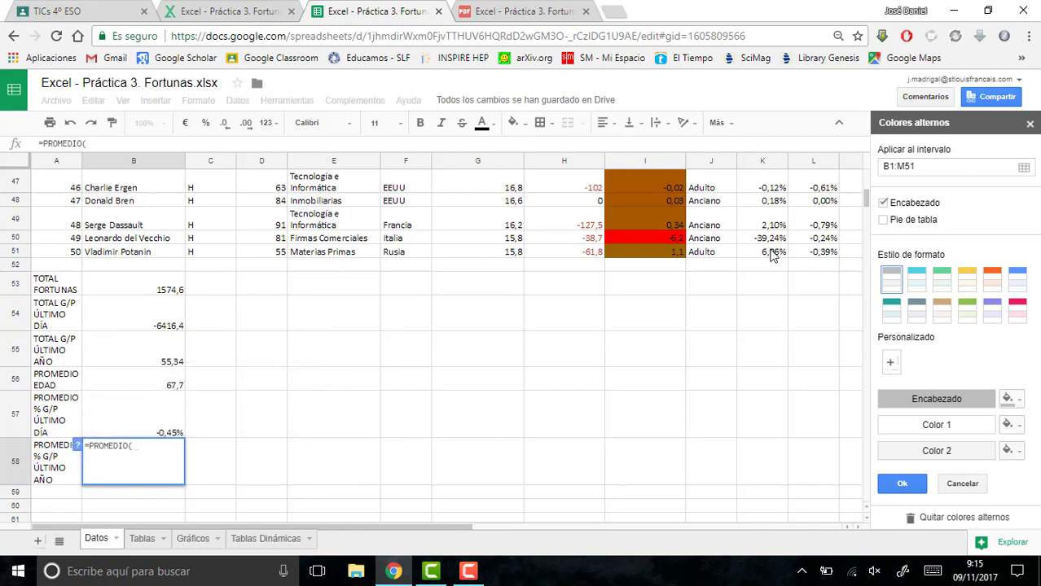
left_click_drag(771, 251, 770, 222)
left_click_drag(773, 181, 772, 233)
type(")")
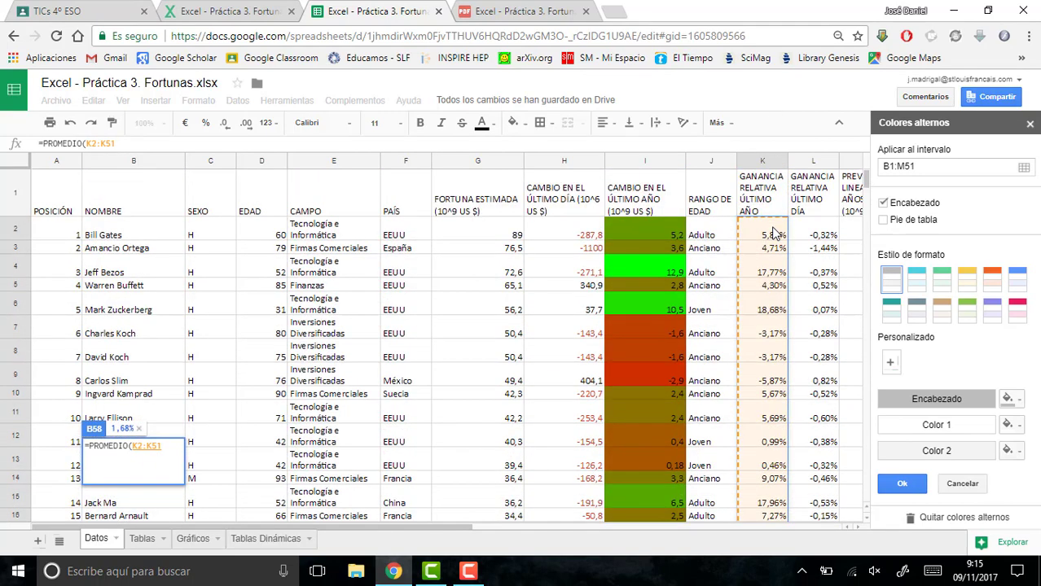
key("Return")
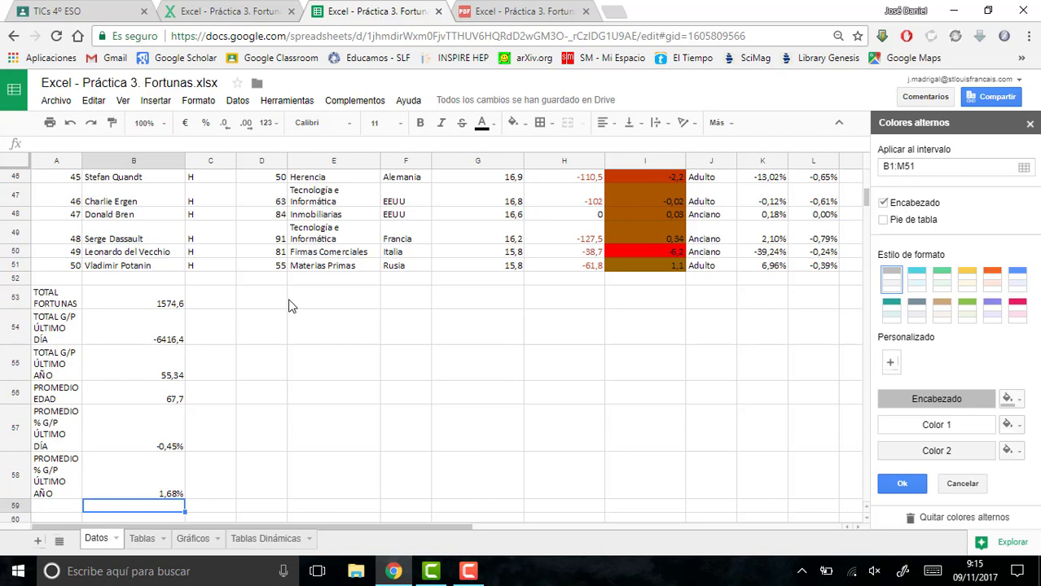
- Switch to the exercise PDF and highlight the instruction in point 10 about counting the women among the largest fortunes
left_click(489, 10)
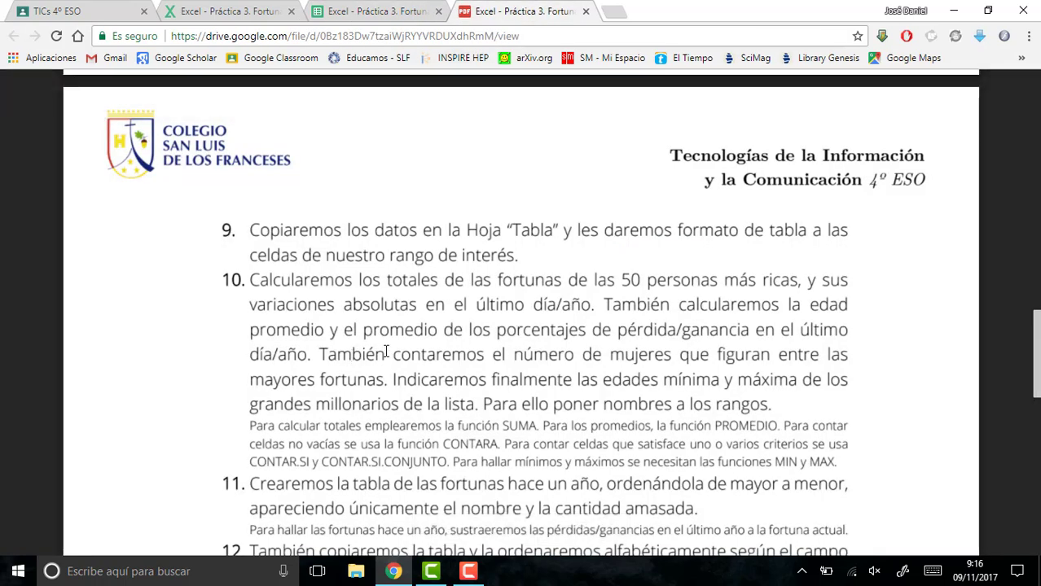
left_click_drag(386, 352, 387, 381)
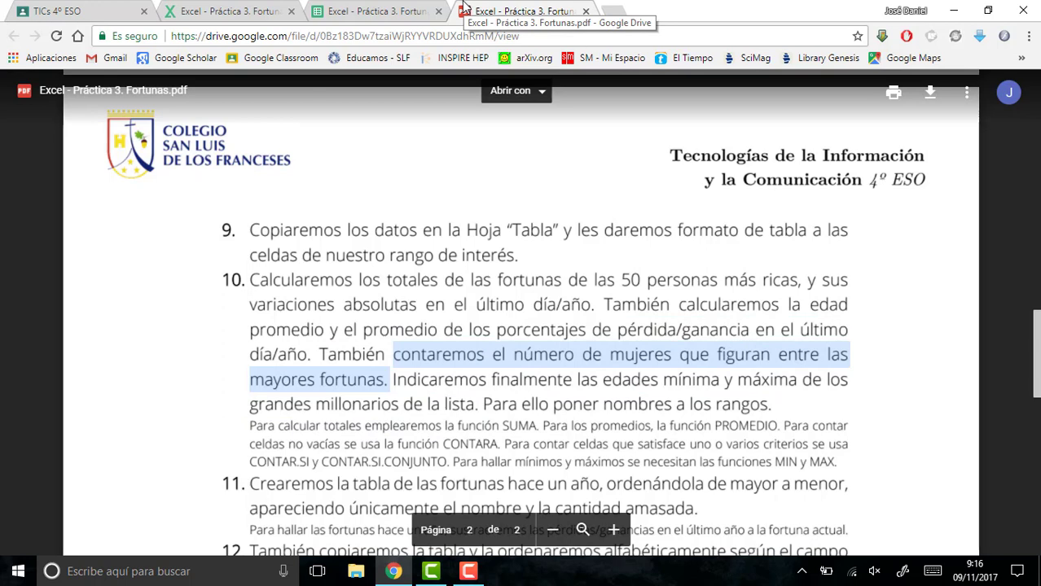
- Return to the Fortunas spreadsheet and enter the label Nº MUJERES in cell D53
left_click(431, 8)
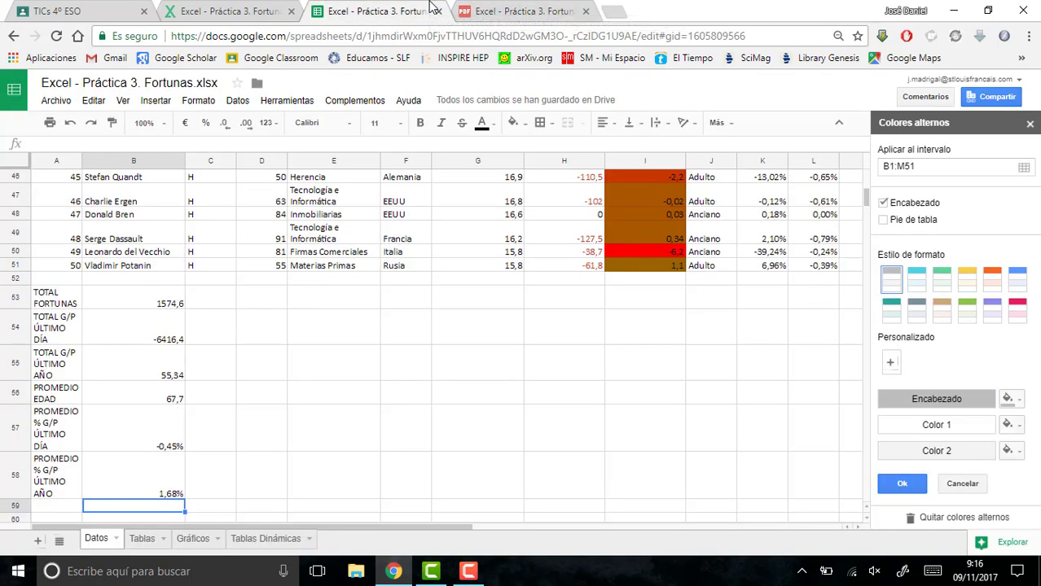
left_click(57, 494)
left_click(57, 508)
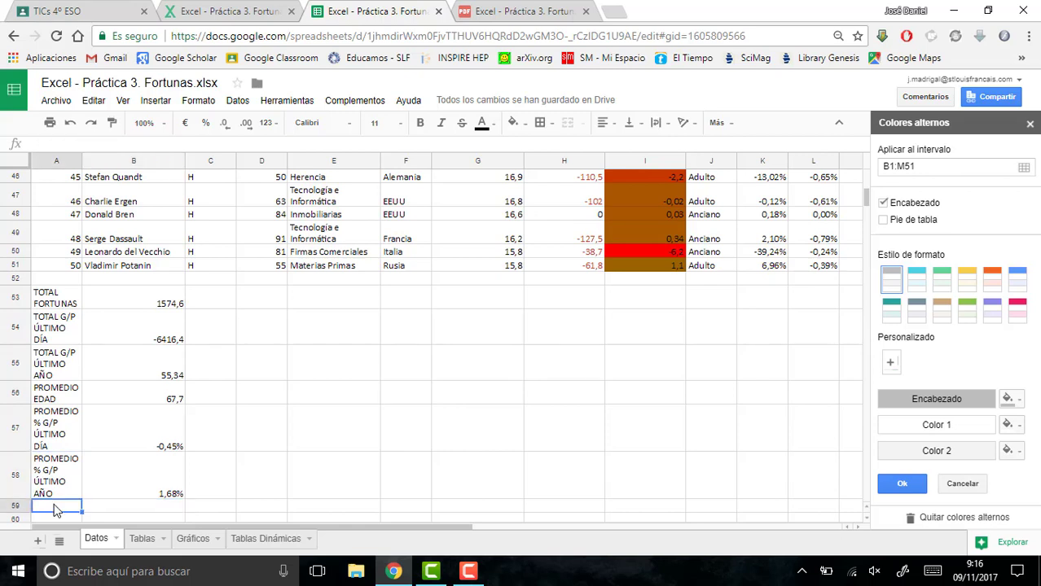
double_click(54, 509)
double_click(277, 301)
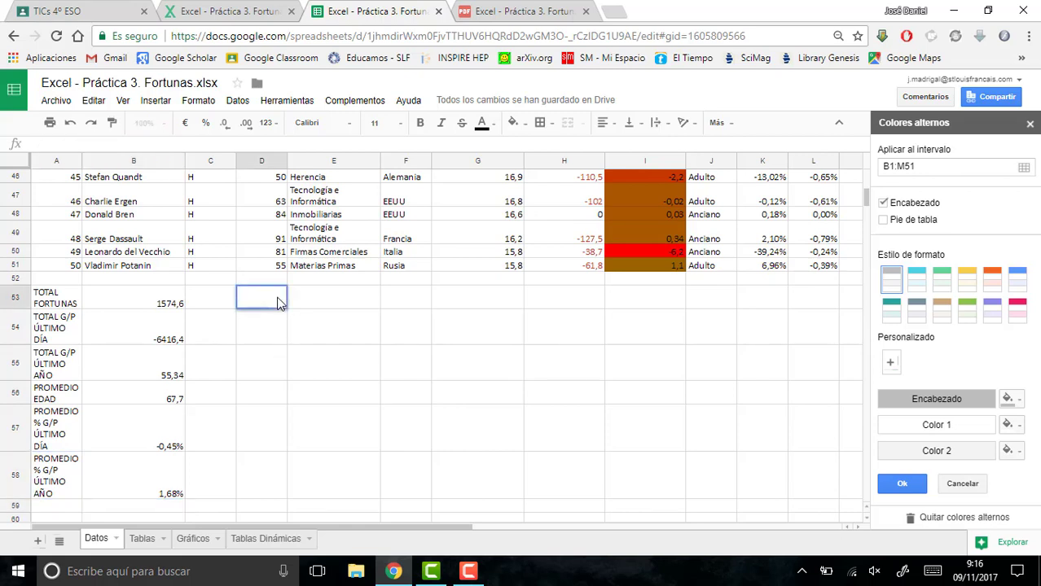
type("Nº MUJERES")
key("Return")
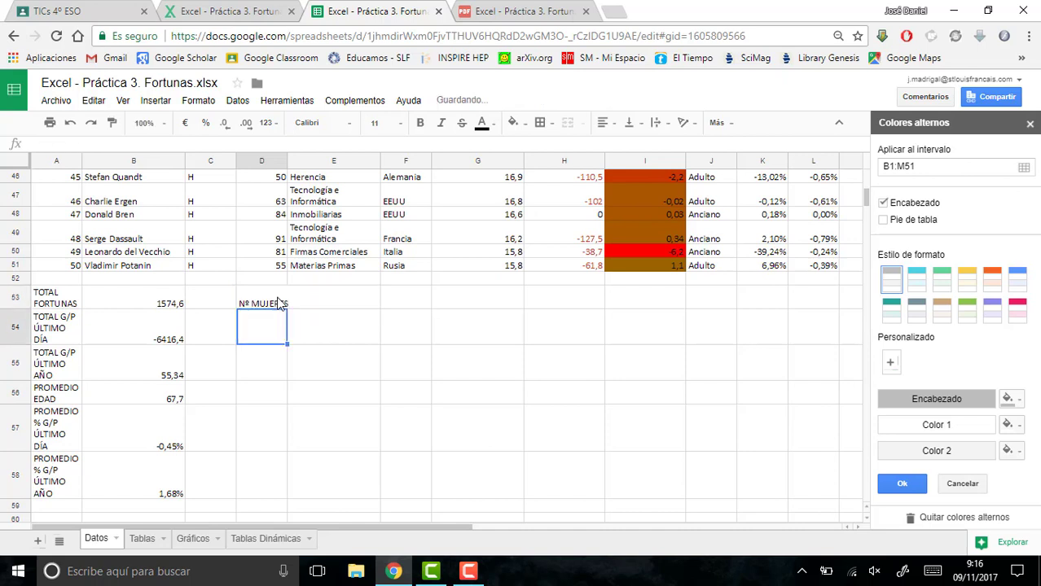
- Apply text wrapping to cells D53:D58
left_click_drag(276, 303, 275, 488)
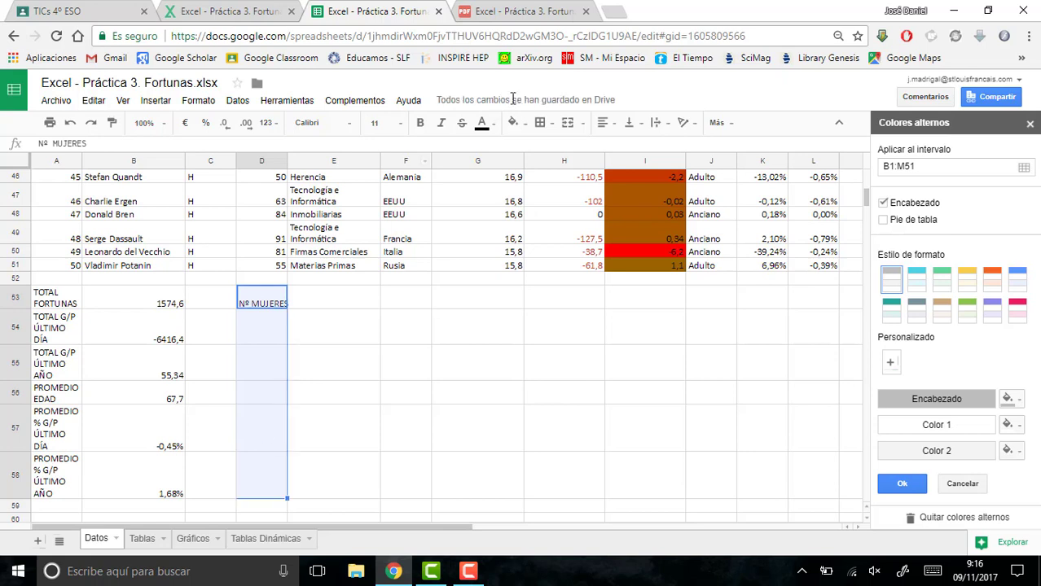
left_click(658, 127)
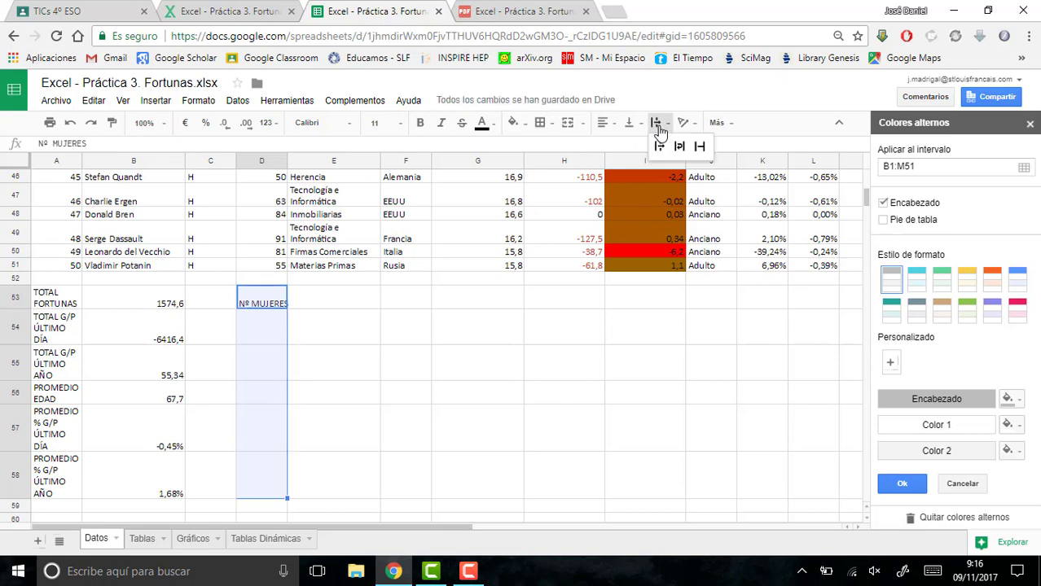
left_click(679, 145)
- Count the women in E53 with the formula =CONTAR.SI.CONJUNTO(C2:C51;"M") and close the alternating colours sidebar
left_click(310, 297)
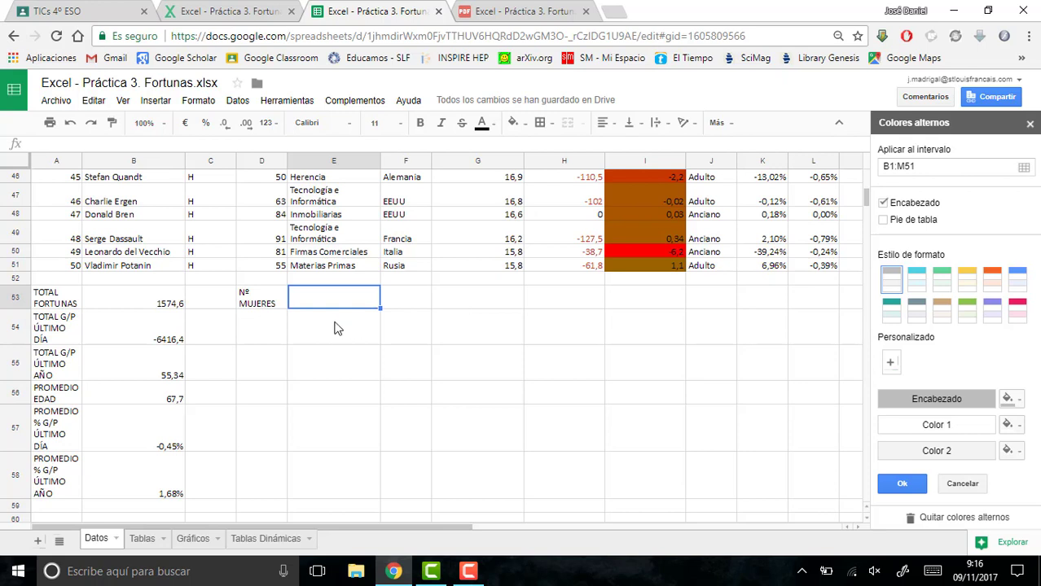
type("=")
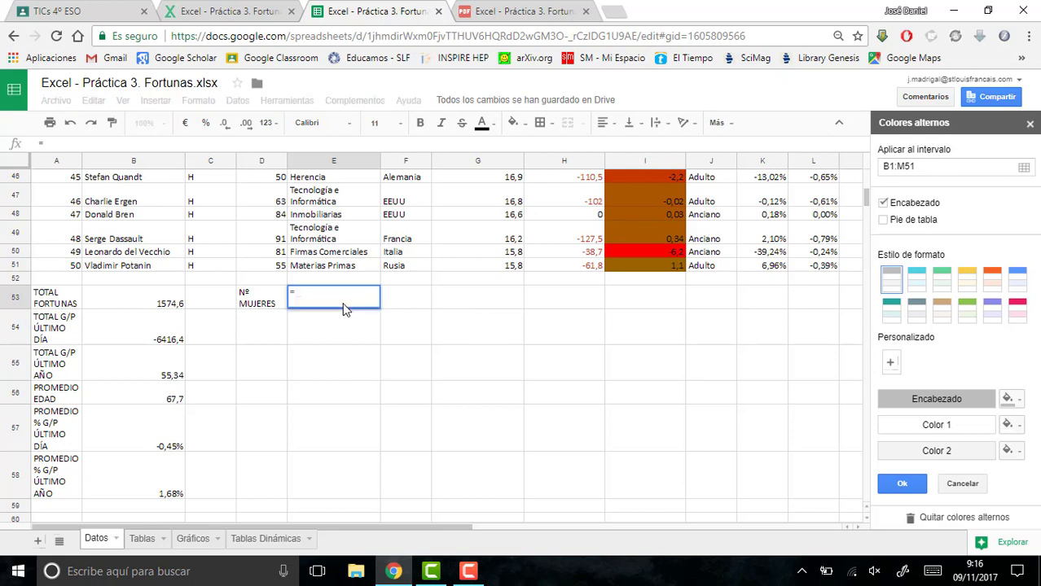
type("CONTA")
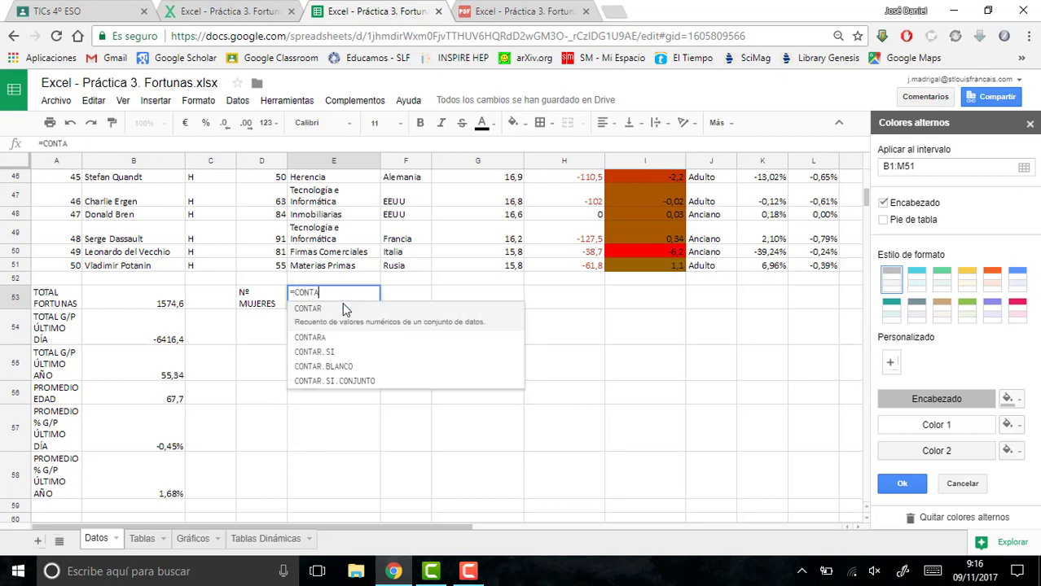
type("R.SI.CONJUNO")
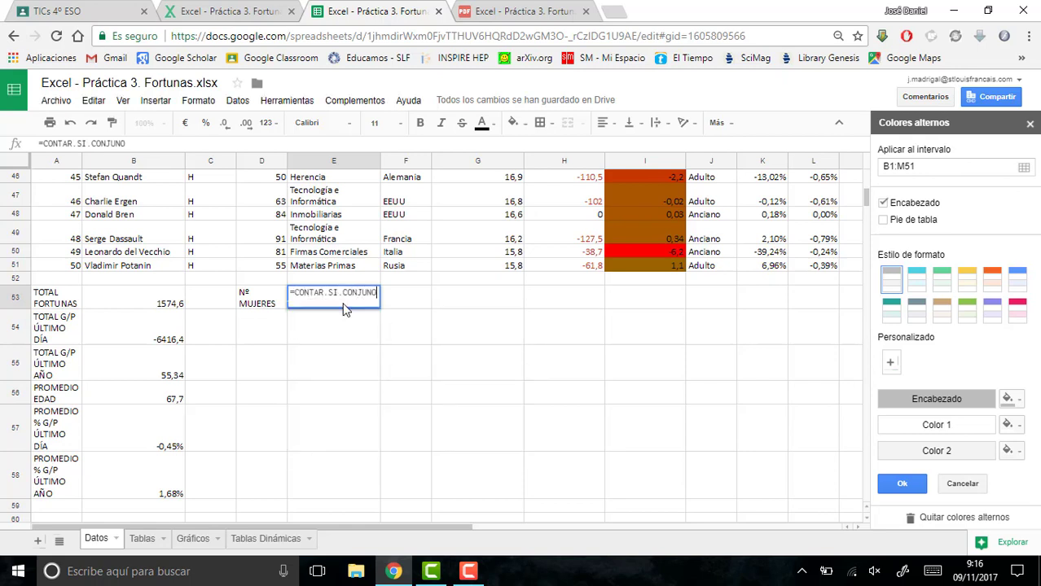
key("BackSpace")
type("TO")
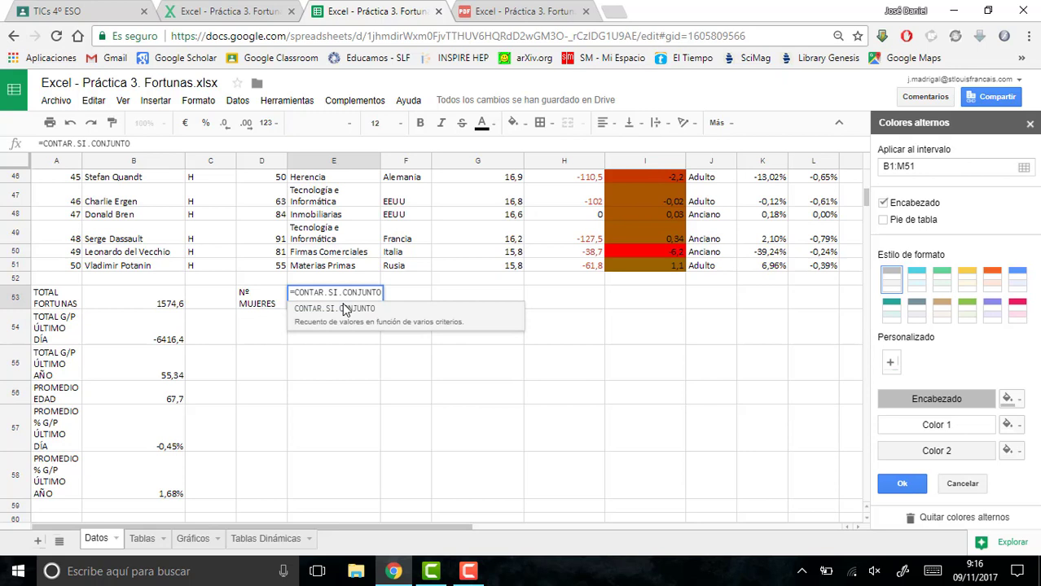
left_click(344, 310)
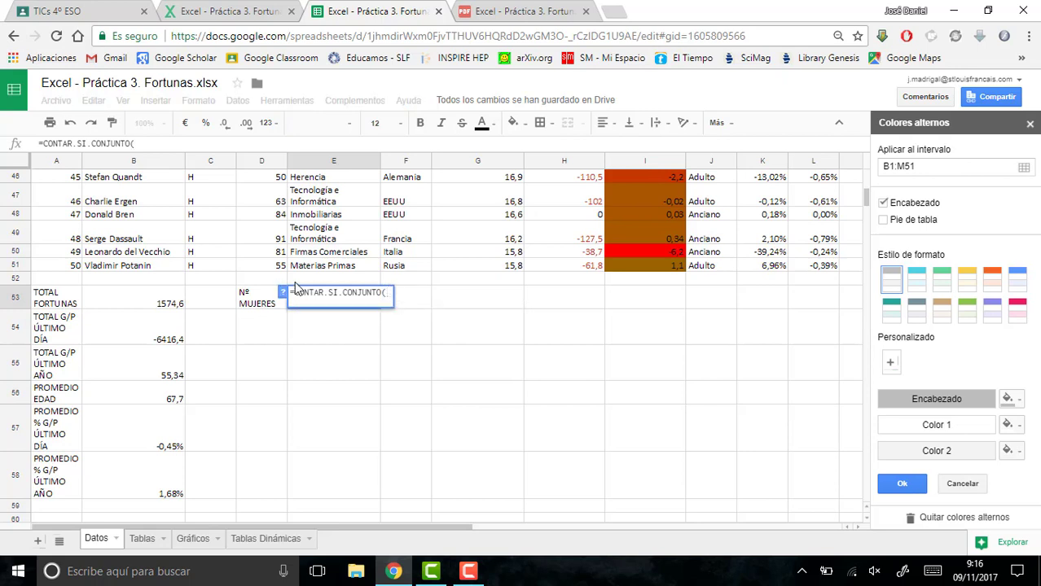
mouse_move(210, 266)
left_mouse_down()
mouse_move(225, 124)
mouse_move(226, 254)
mouse_move(226, 236)
left_mouse_up()
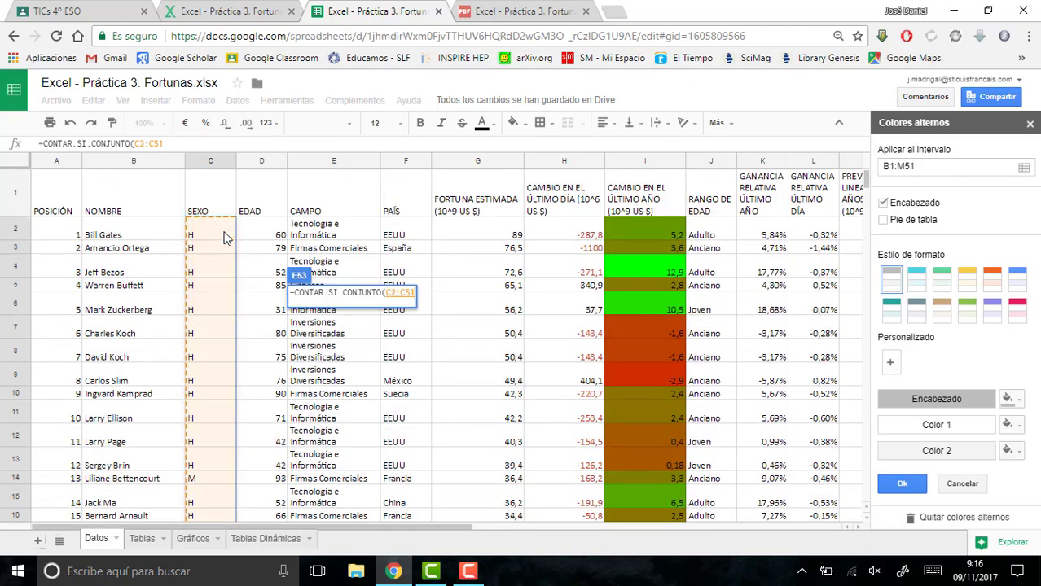
type(";")
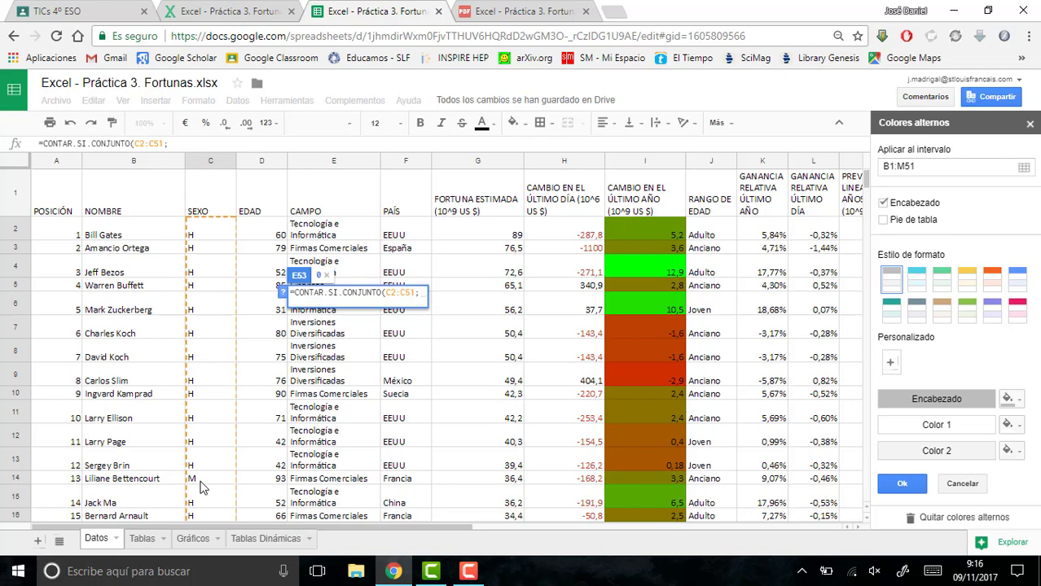
type("\"M")
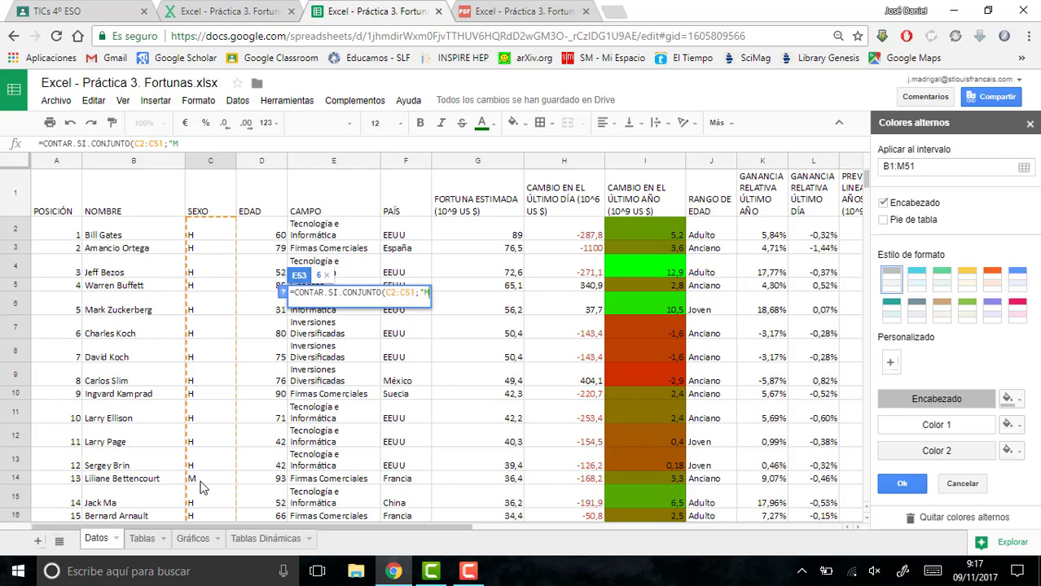
type("\")")
key("Return")
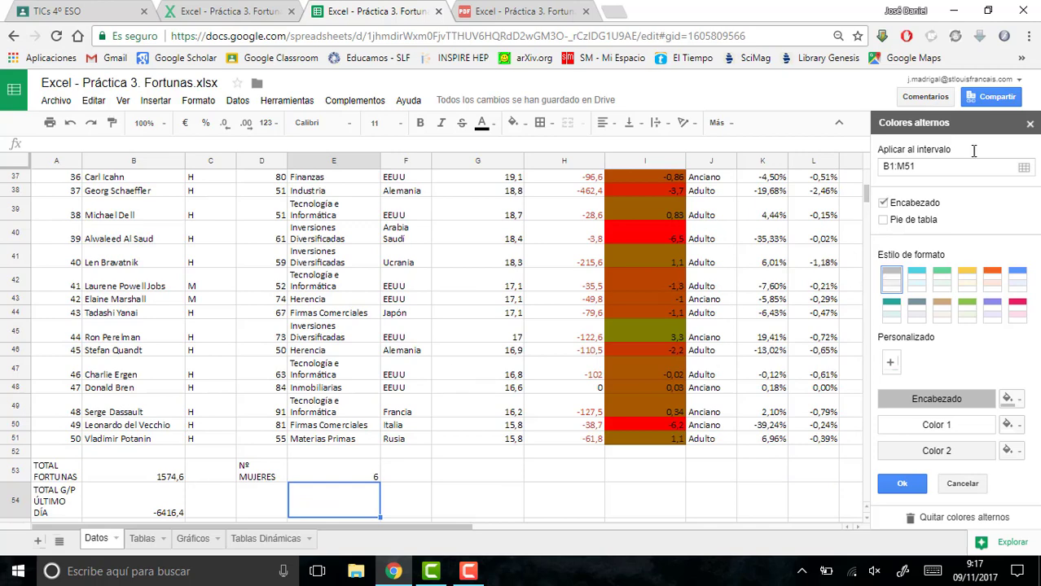
left_click(1030, 121)
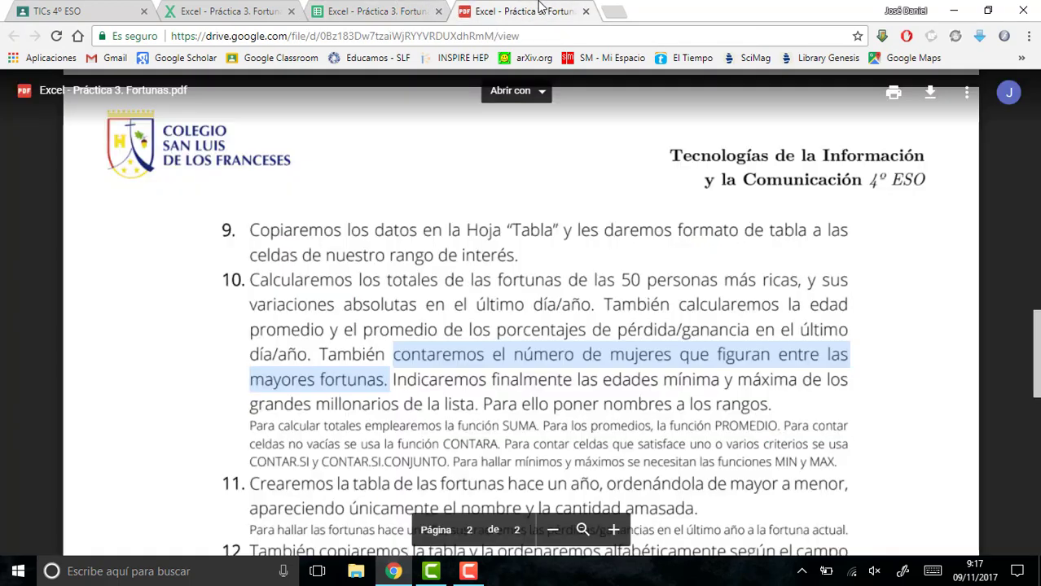
- Check the minimum and maximum age instruction in point 10 of the exercise PDF and return to the spreadsheet
left_click(542, 9)
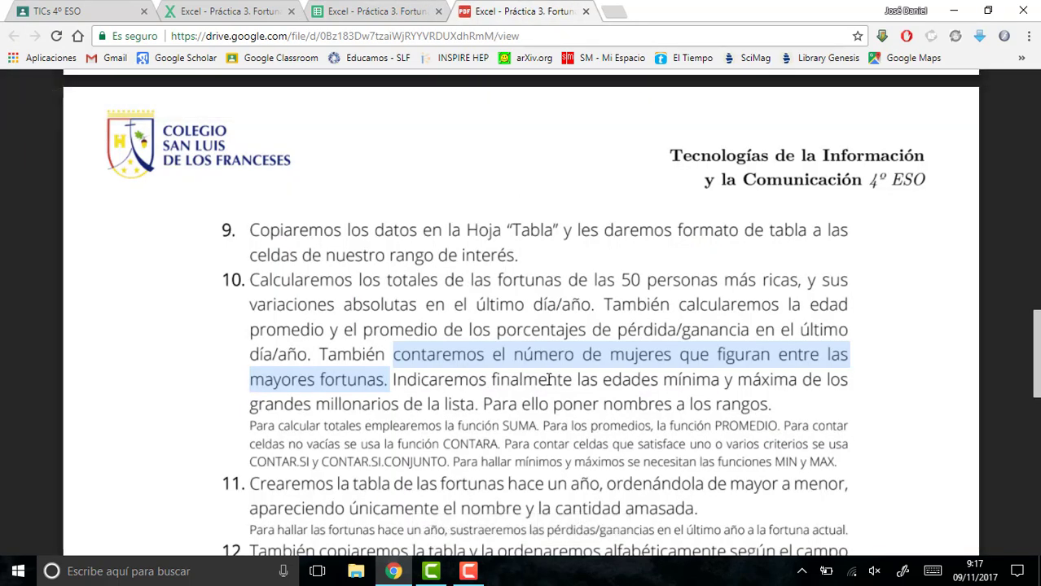
left_click(422, 12)
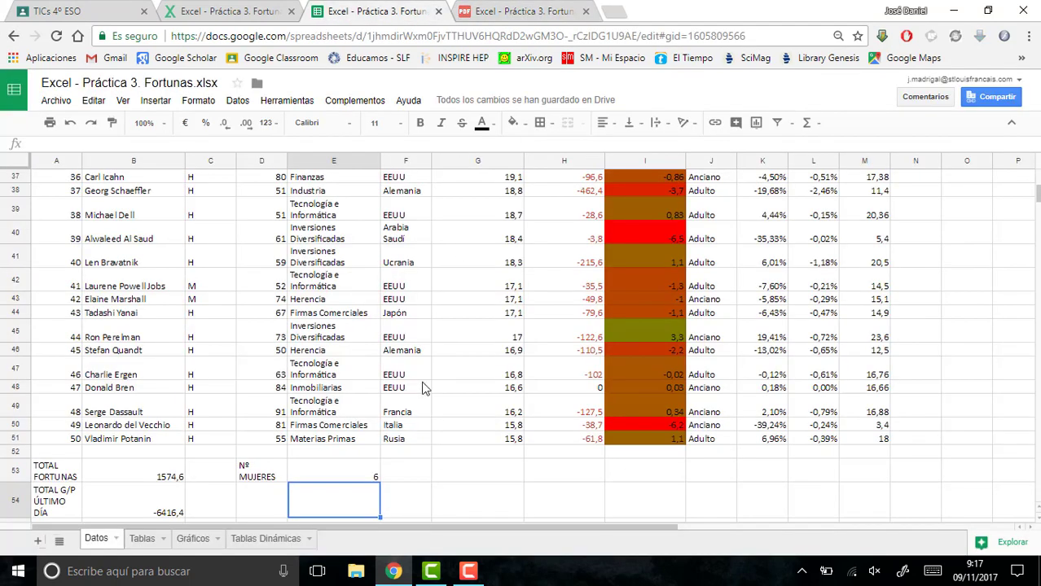
left_click(550, 11)
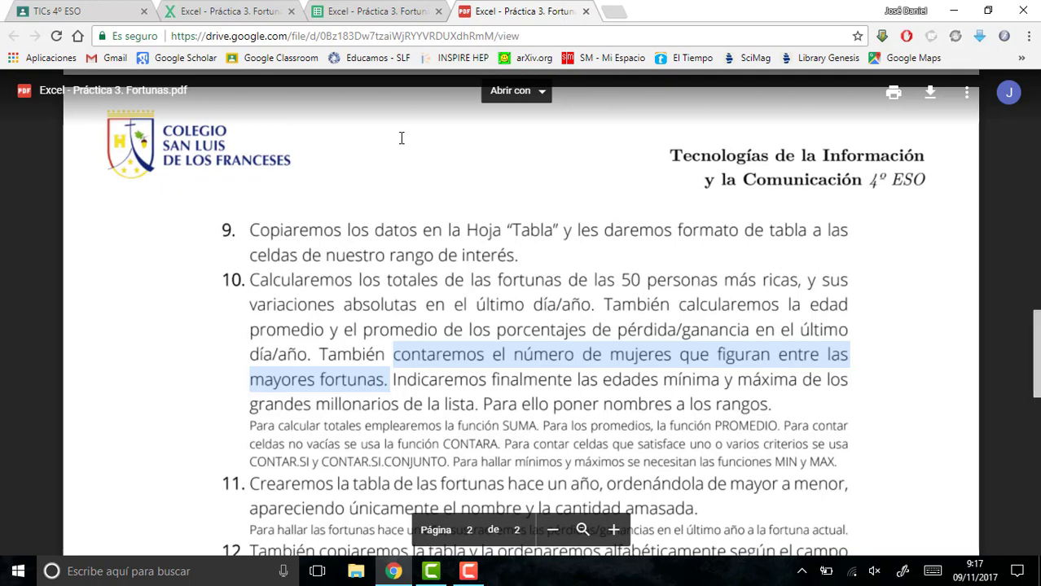
left_click(364, 10)
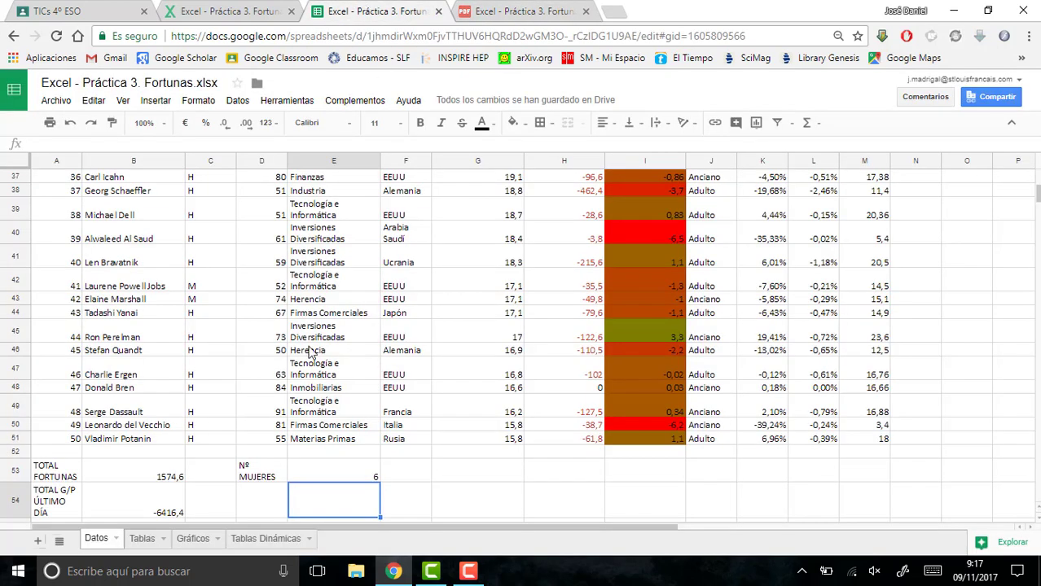
- Enter the labels MAX EDAD in cell D54 and MIN EDAD in cell D55
left_click(261, 513)
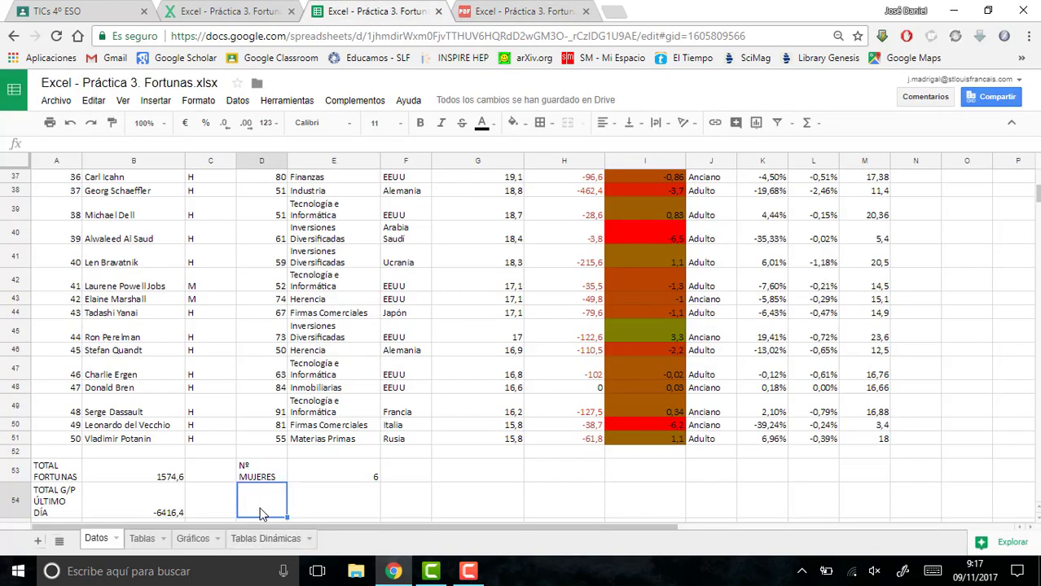
type("MAX EDAD")
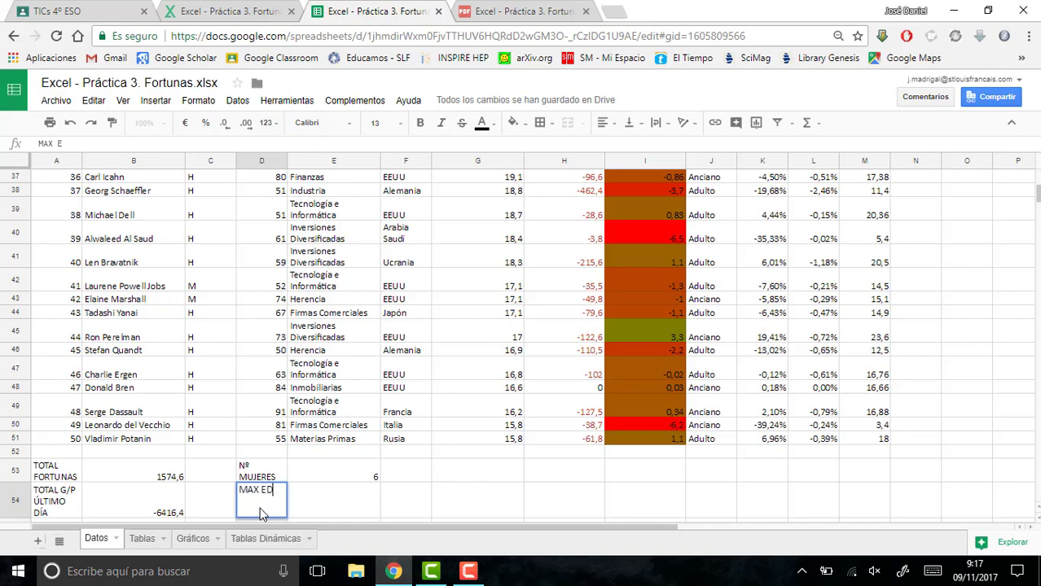
key("Return")
type("MIN ")
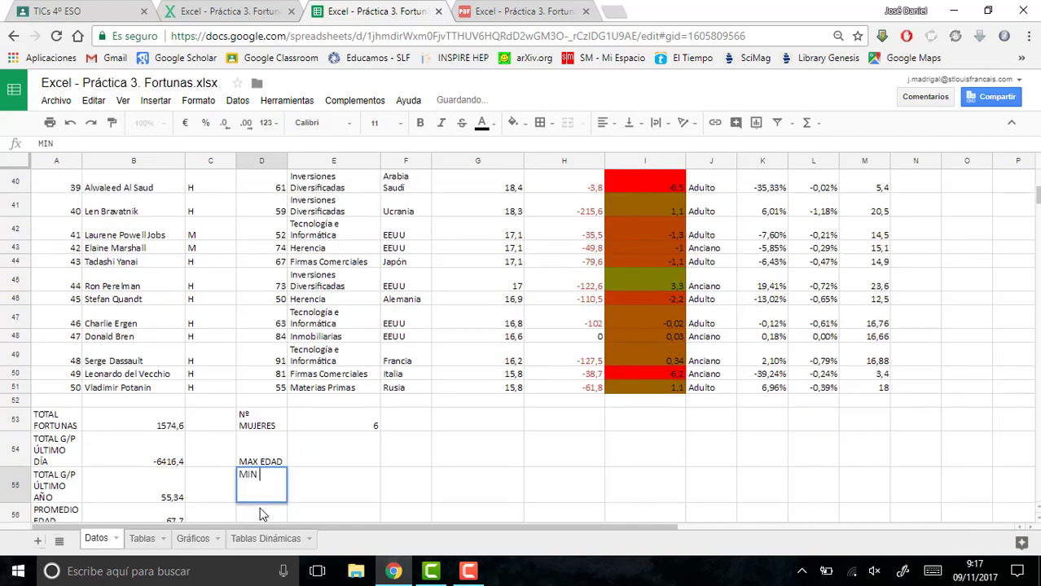
type("EDAD")
left_click(316, 461)
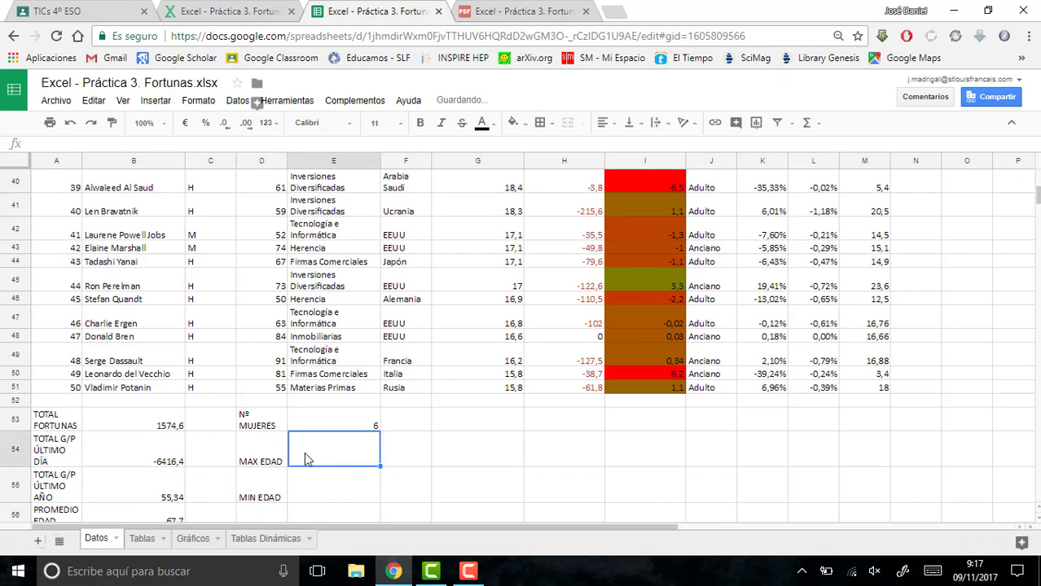
- Define a named range called Edad for the ages in D2:D51 of the Datos sheet
left_click(277, 389)
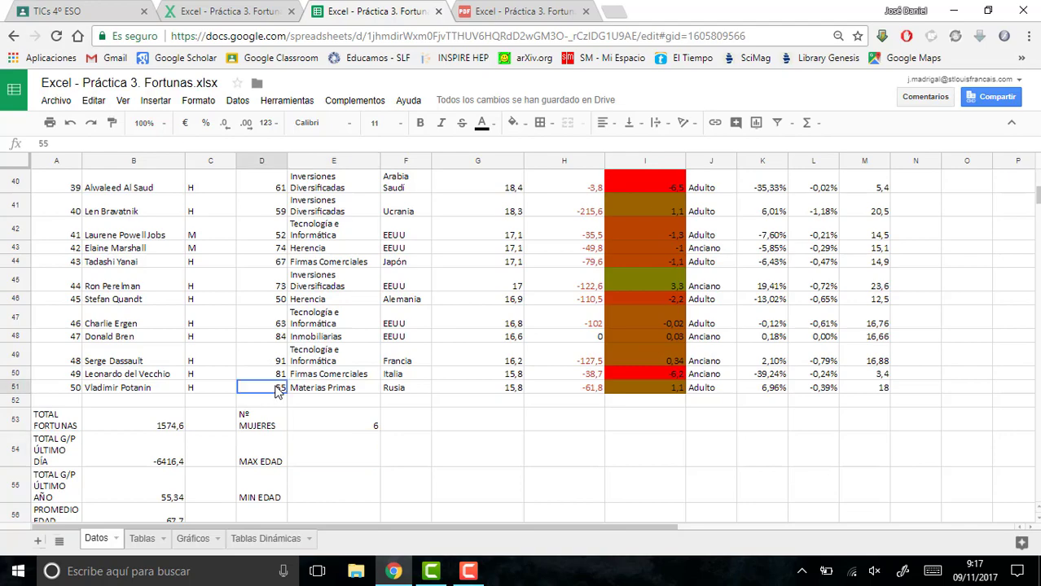
key("ctrl+shift+Up")
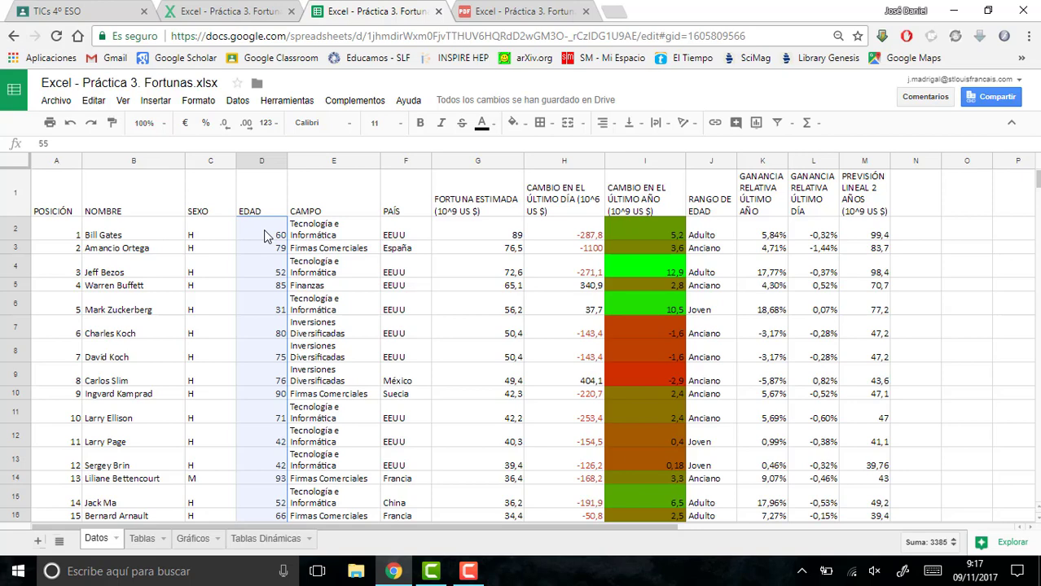
left_click(238, 101)
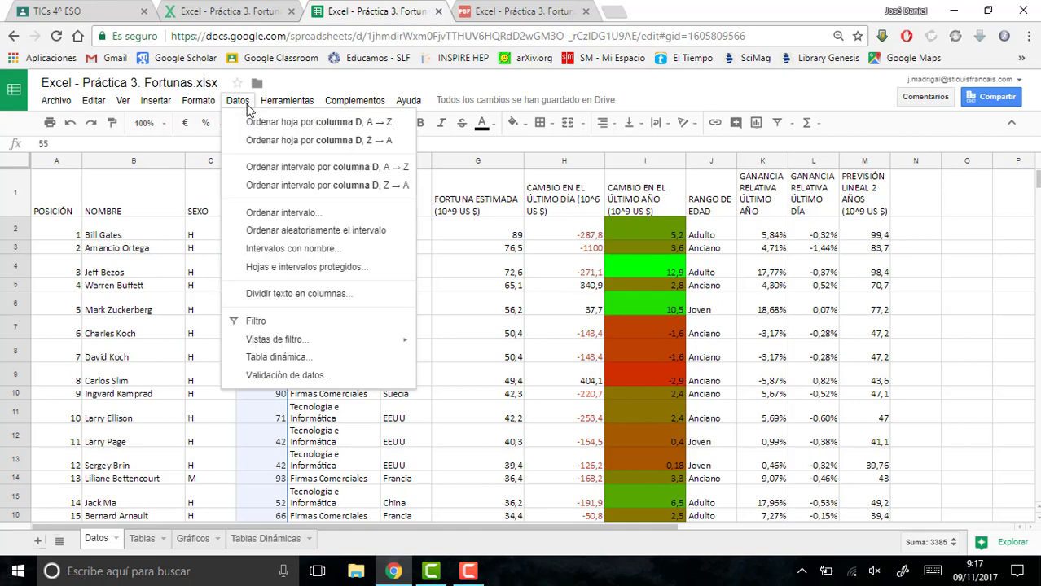
left_click(277, 251)
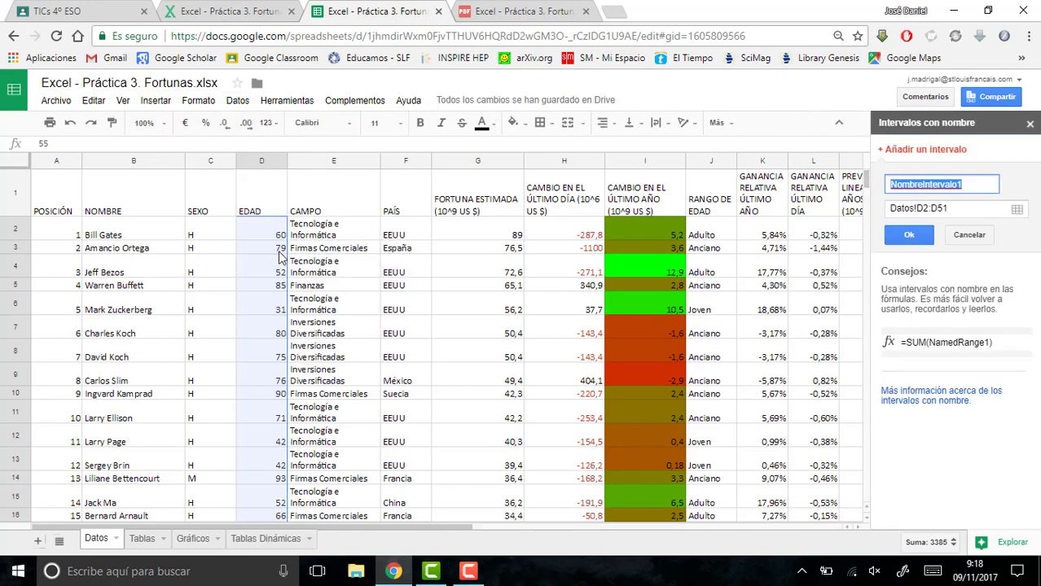
type("e")
key("BackSpace")
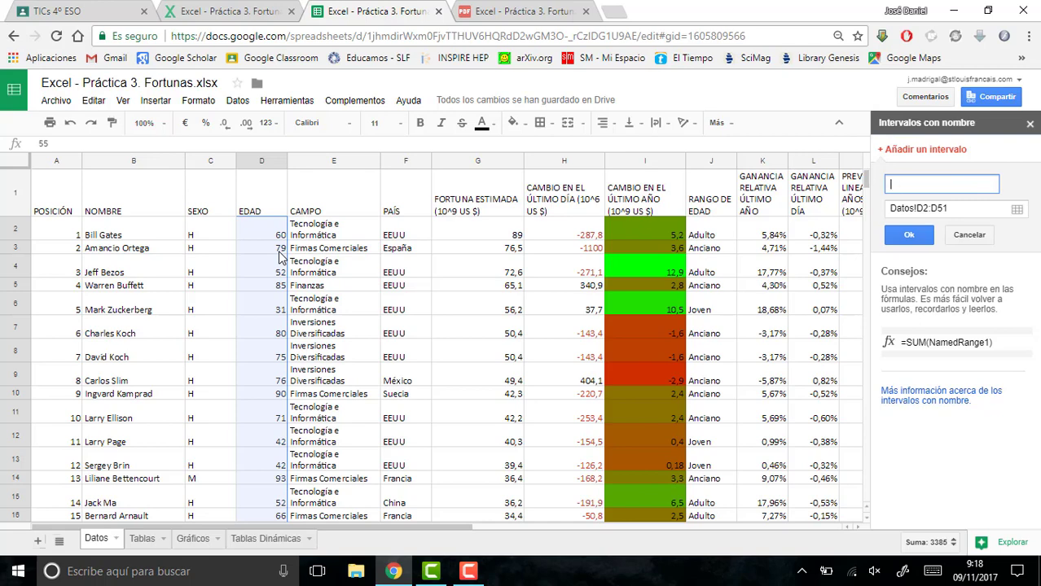
type("Edad")
left_click(909, 235)
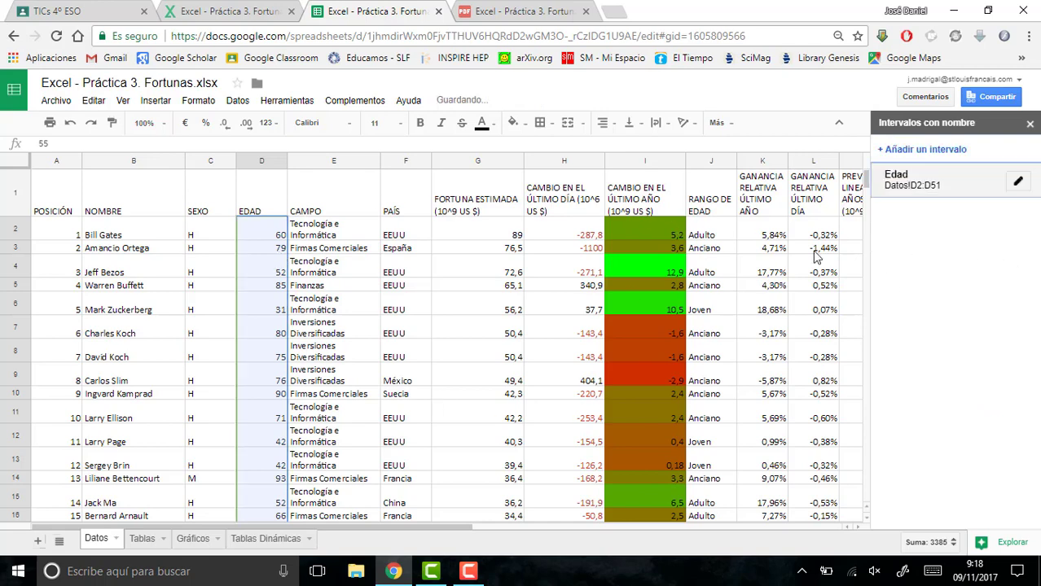
- Calculate the maximum age in cell E54 with the formula =MAX(Edad)
left_click_drag(867, 184, 870, 211)
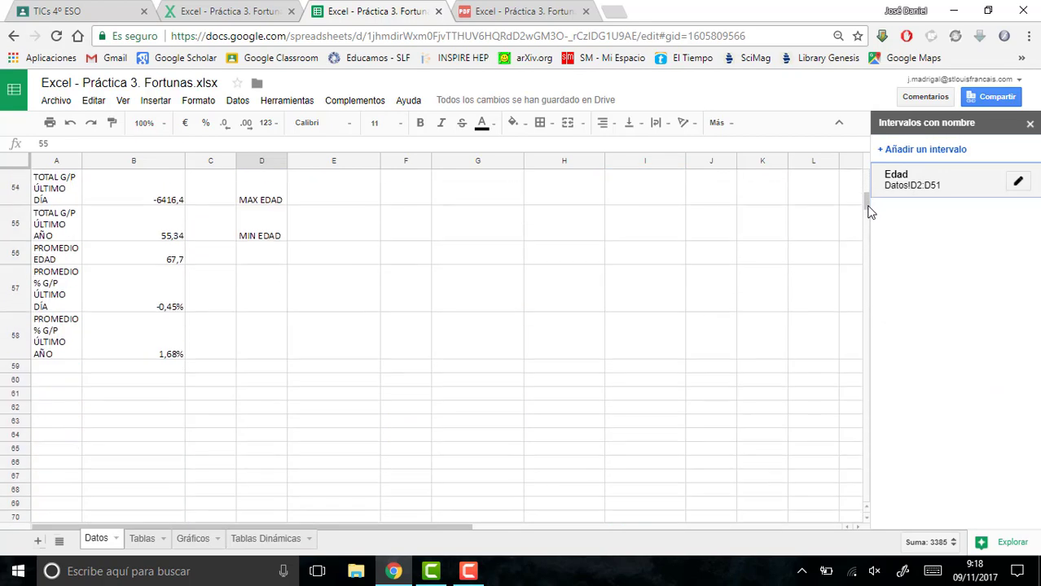
left_click(354, 198)
type("=")
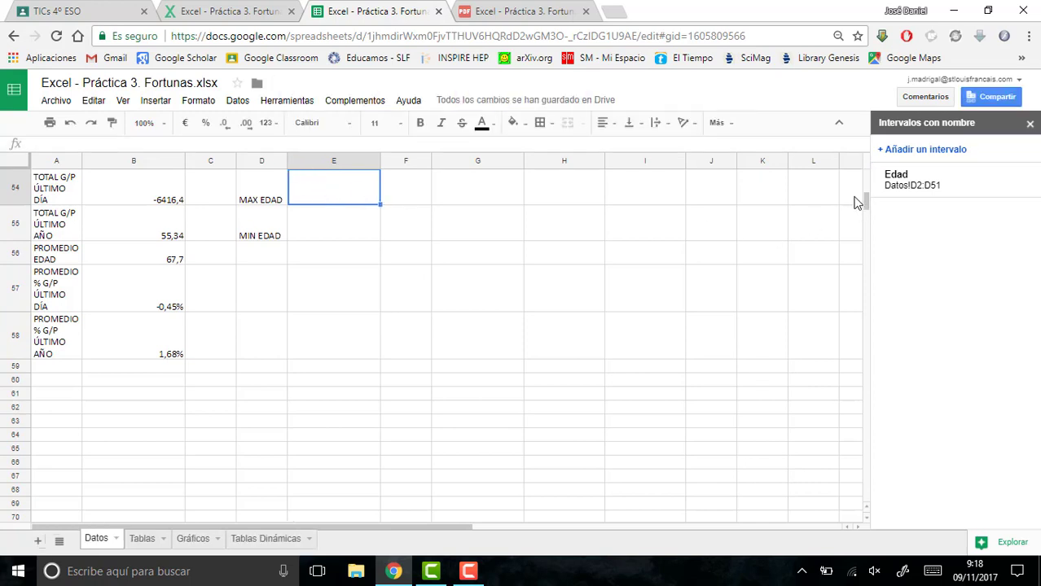
scroll(861, 208, "up", 3)
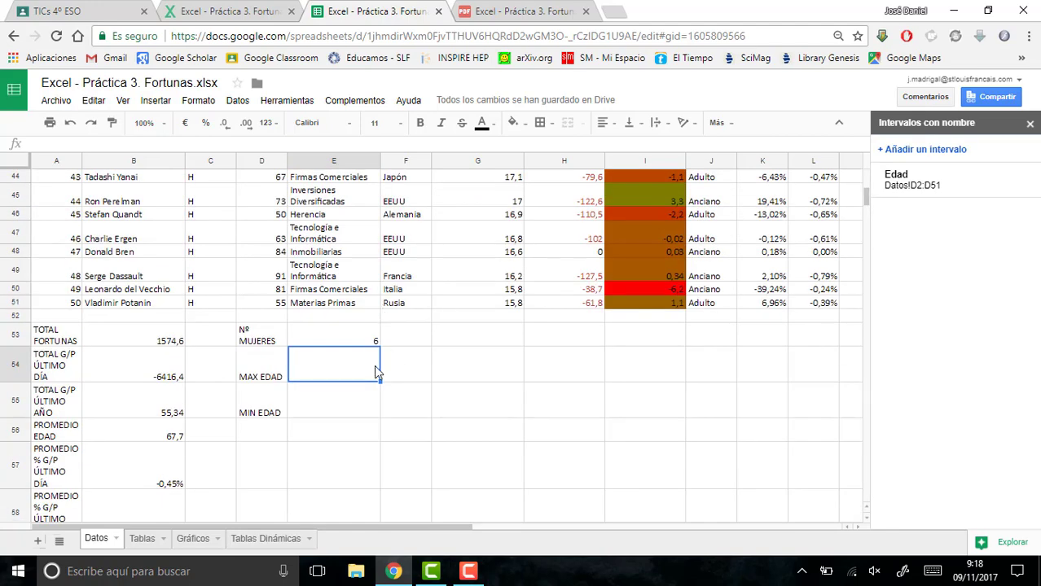
type("=M")
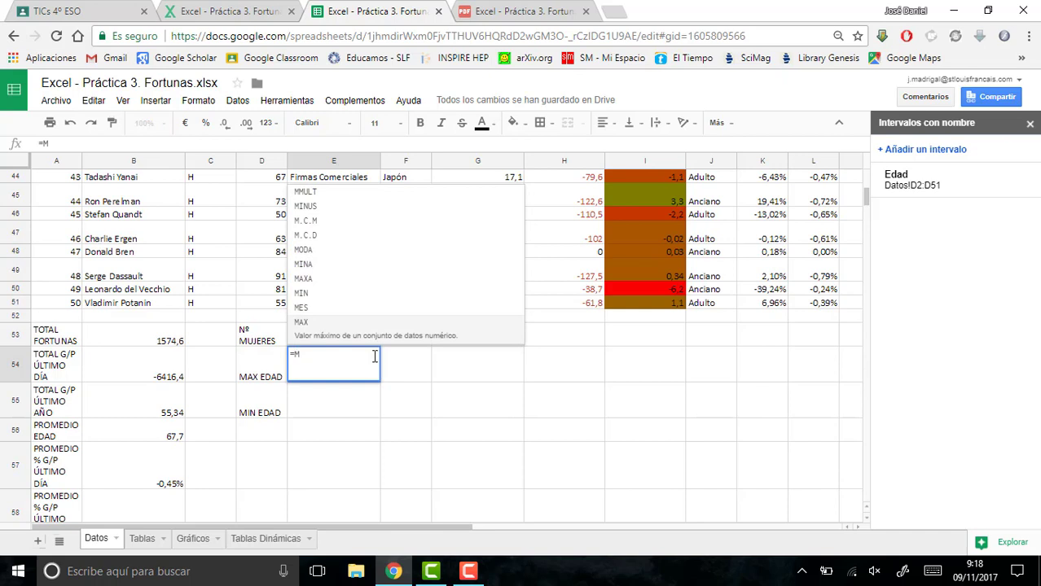
type("a")
key("BackSpace")
type("A")
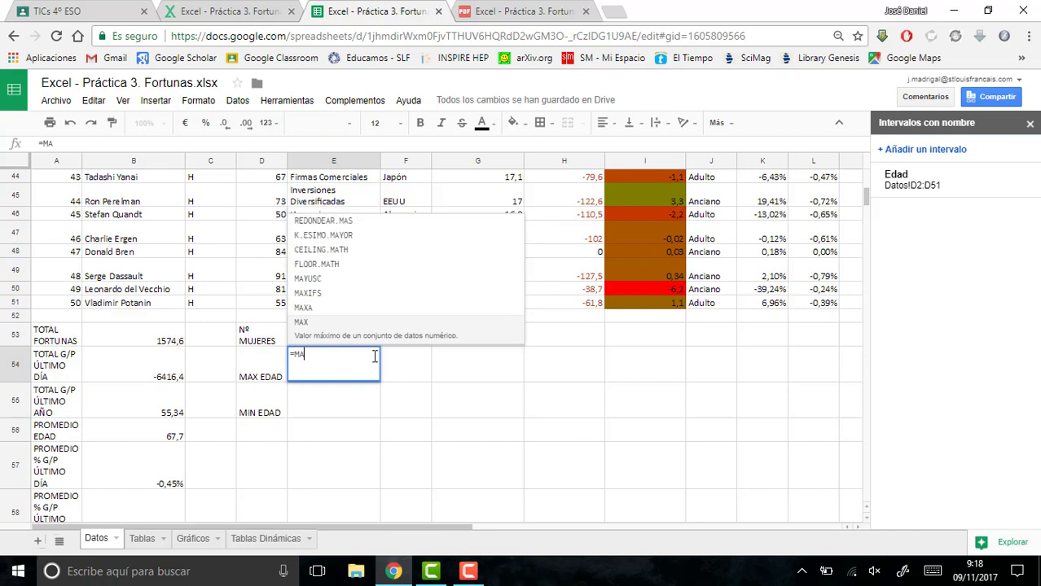
type("X(")
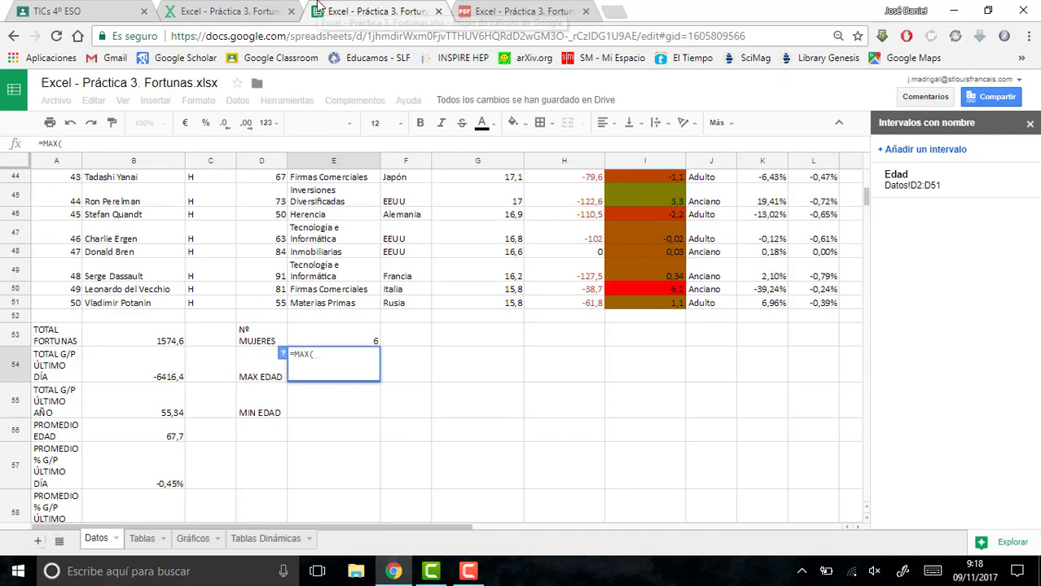
type("e")
key("BackSpace")
type("Edad")
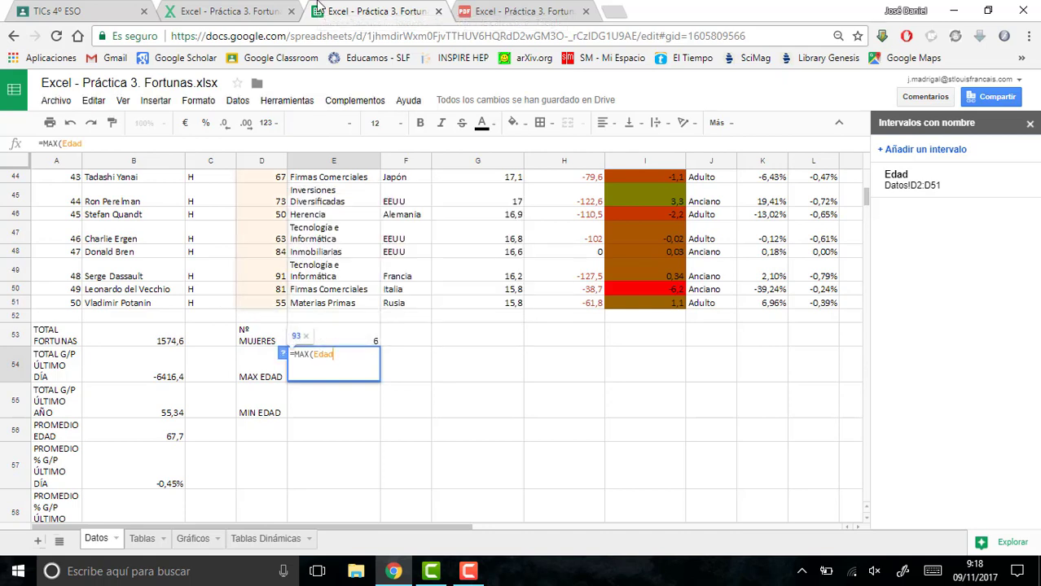
type(")")
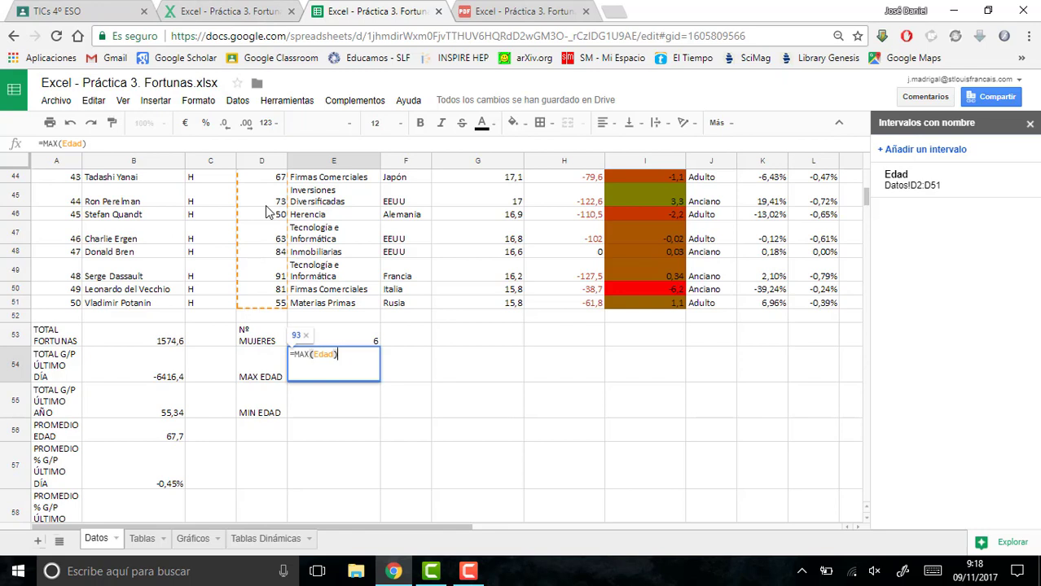
key("Return")
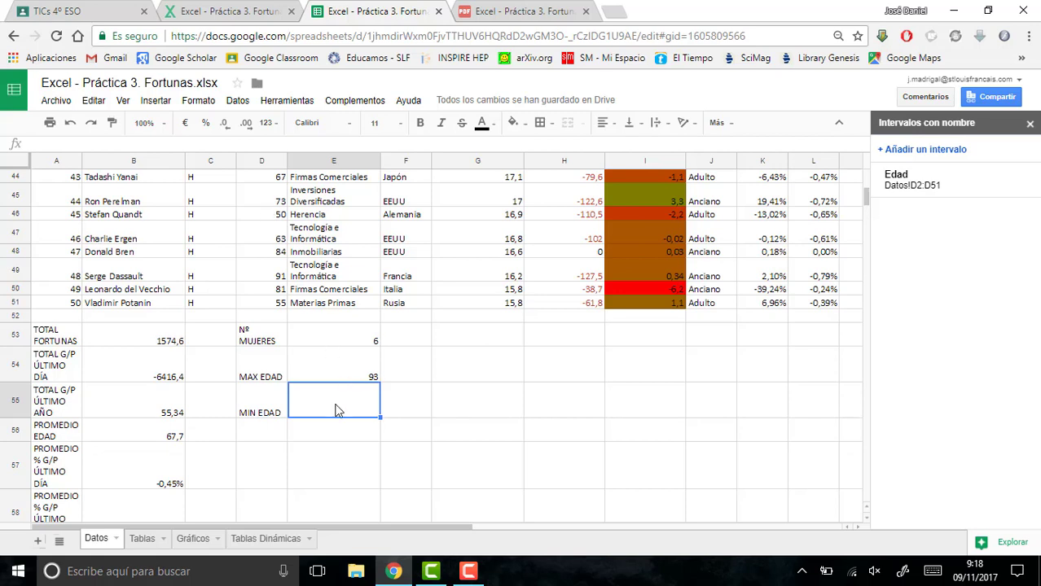
- Calculate the minimum age in cell E55 with the formula =MIN(Edad)
type("=")
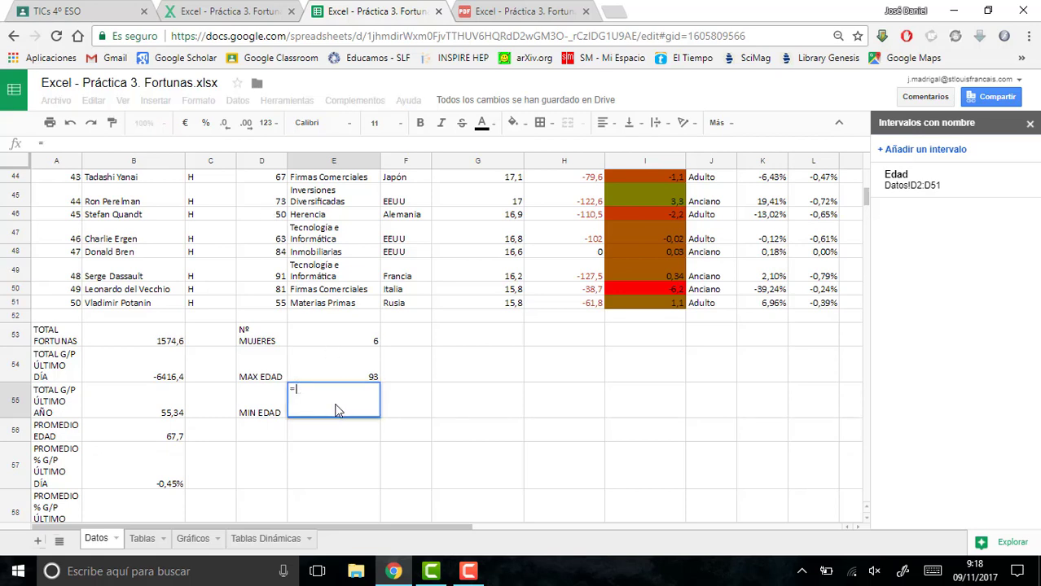
type("M")
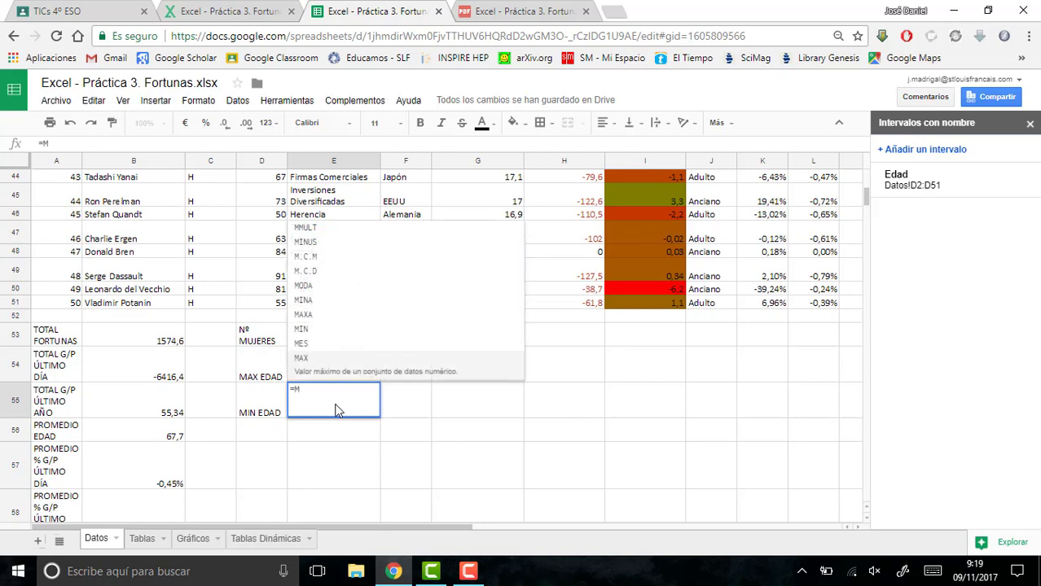
type("IN")
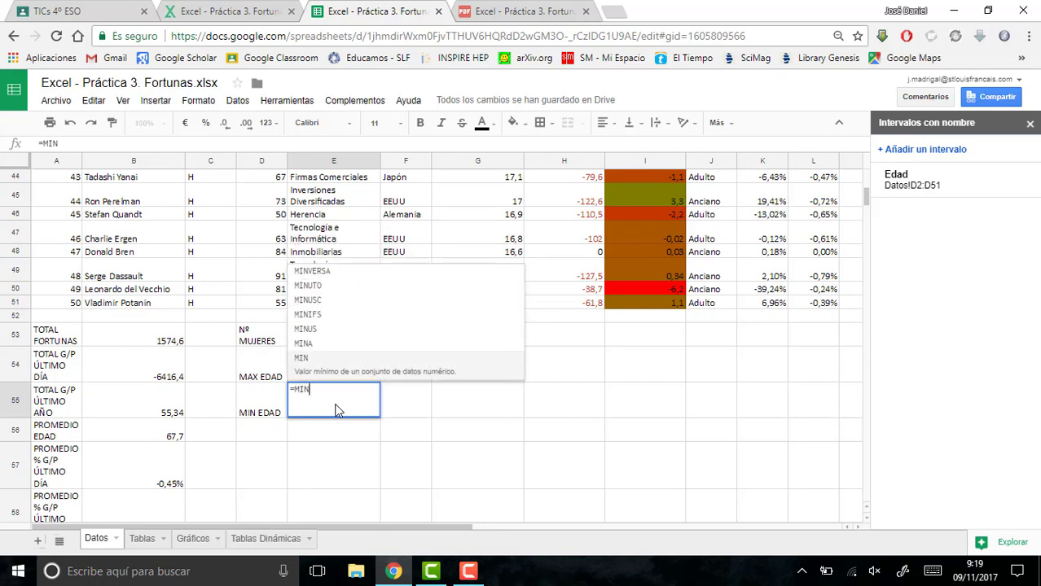
type("(Edad")
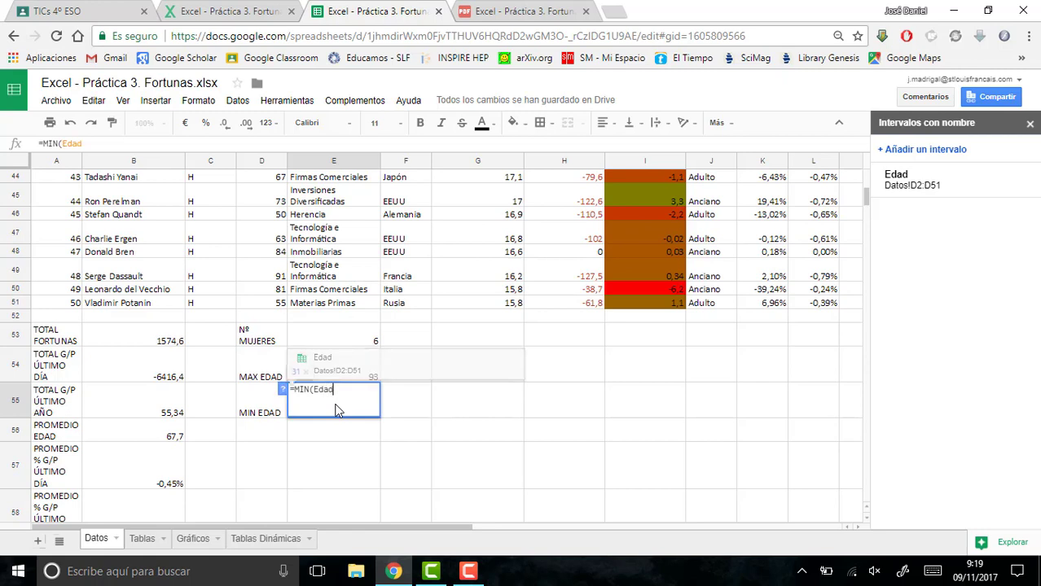
type(")")
key("Return")
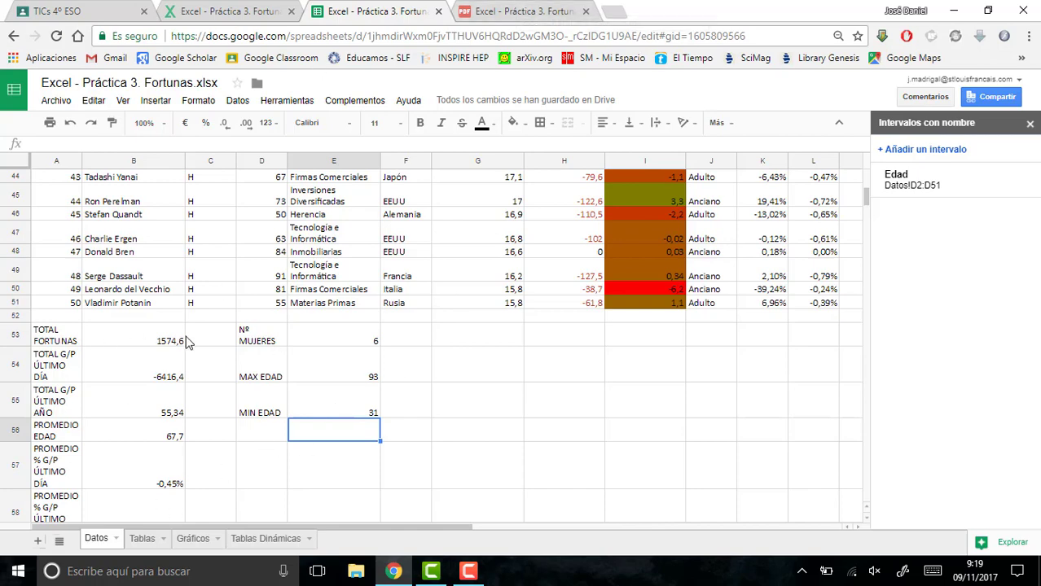
- Read point 11 of the exercise PDF about the table of fortunes one year ago and return to the spreadsheet
left_click(487, 8)
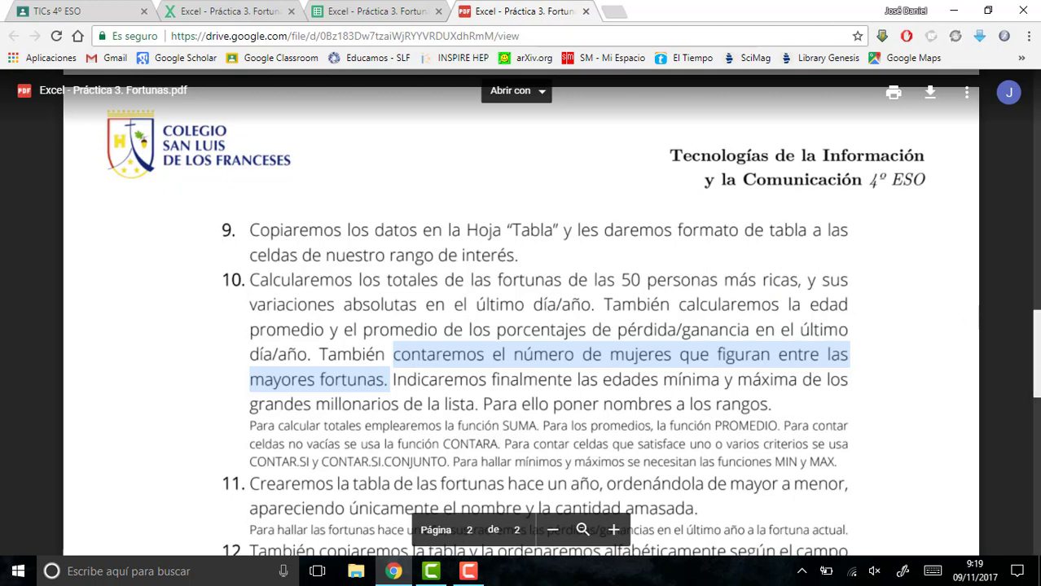
scroll(1036, 367, "down", 3)
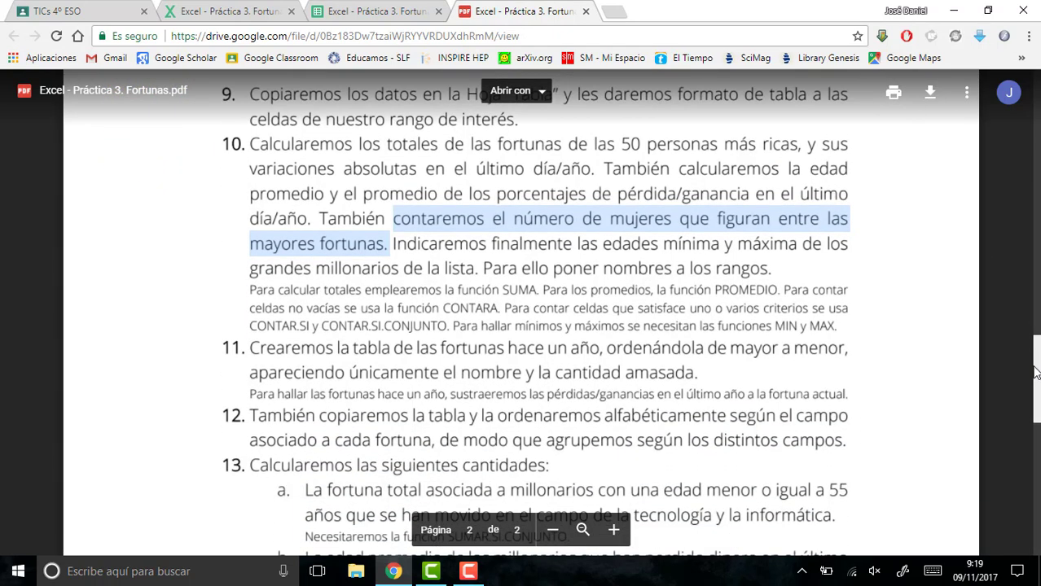
scroll(1036, 372, "down", 1)
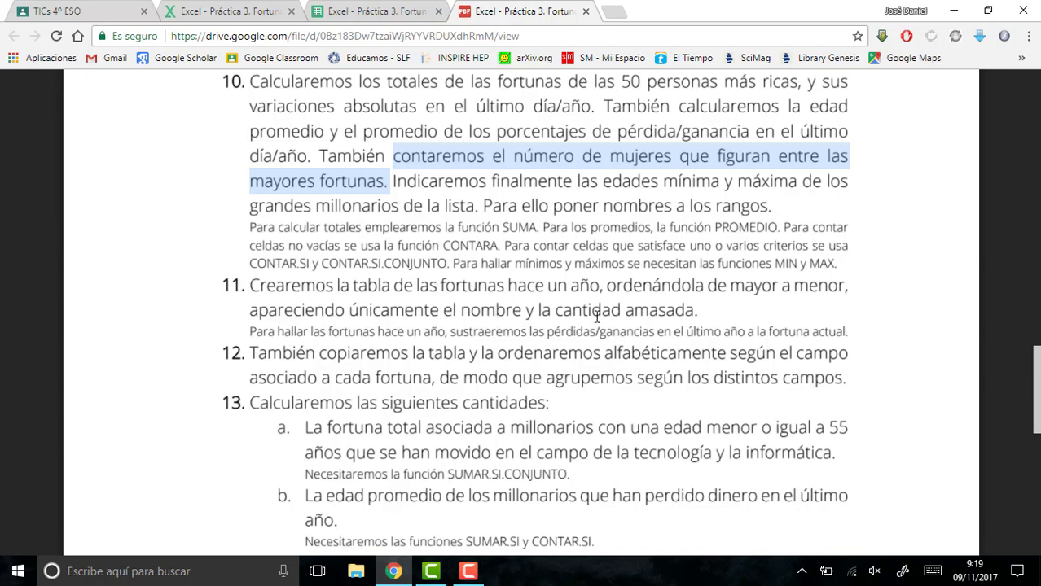
left_click(326, 16)
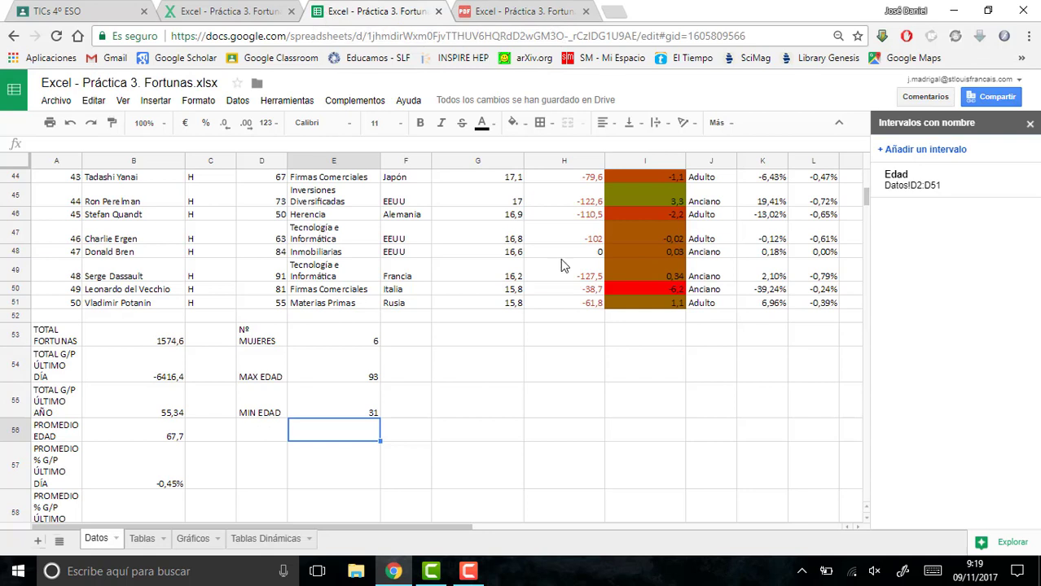
- Close the named ranges sidebar and enter the header FORTUNAS HACE UN AÑO in cell N1
left_click(1029, 123)
left_click_drag(670, 526, 835, 515)
scroll(664, 326, "up", 15)
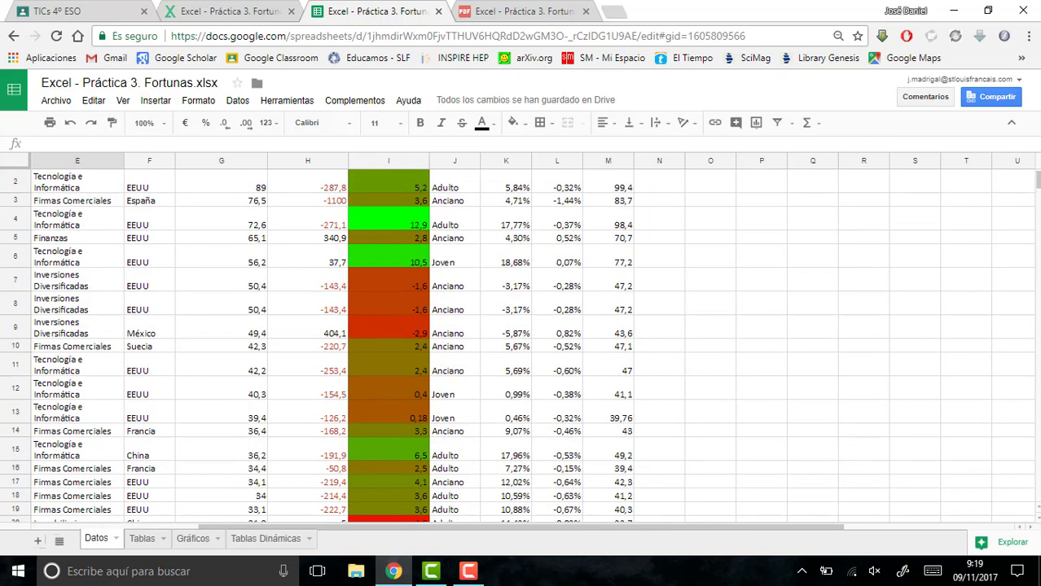
left_click(664, 204)
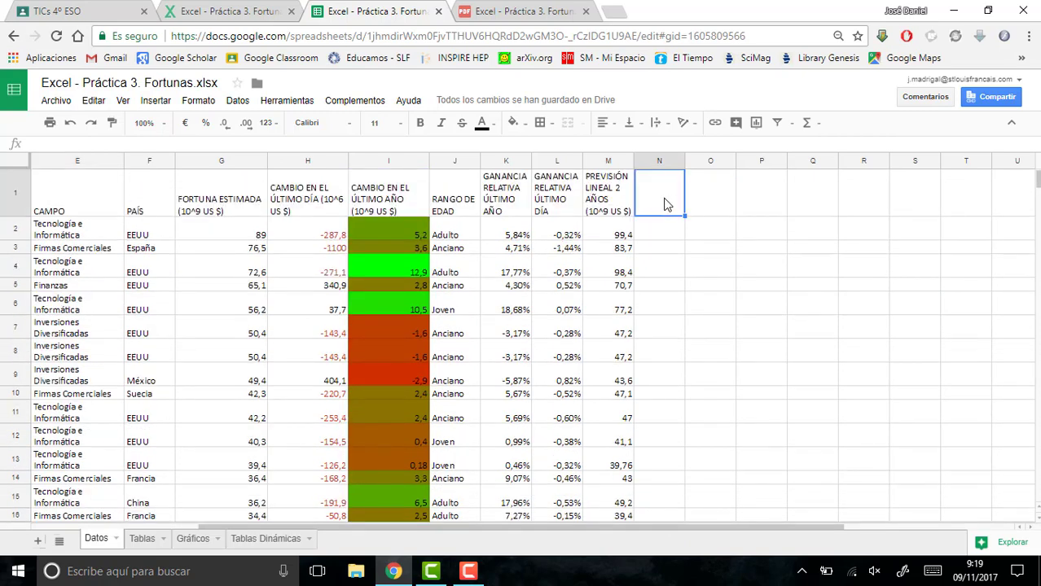
type("F")
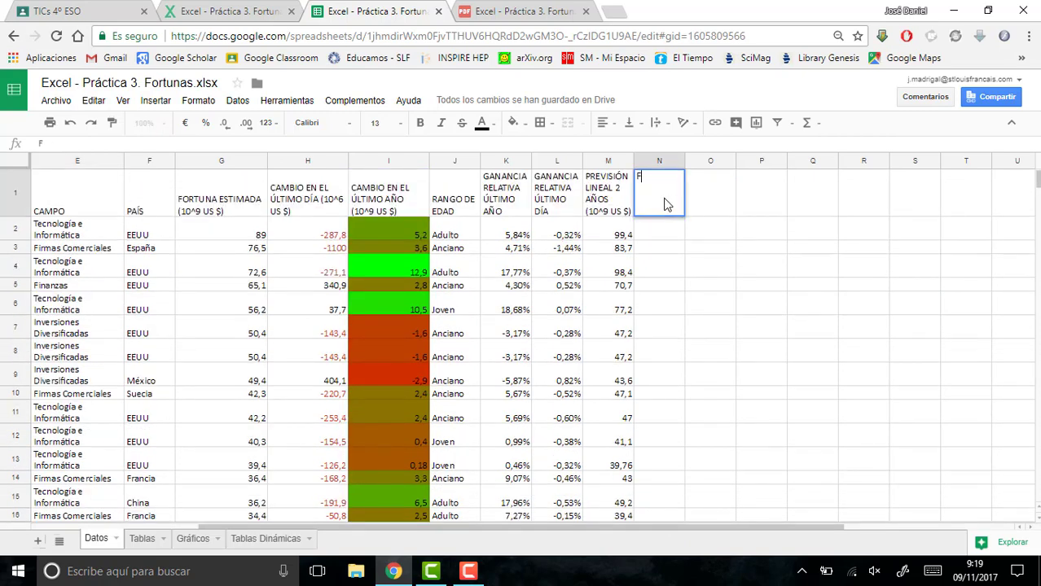
type("ORTUNAS HACE U")
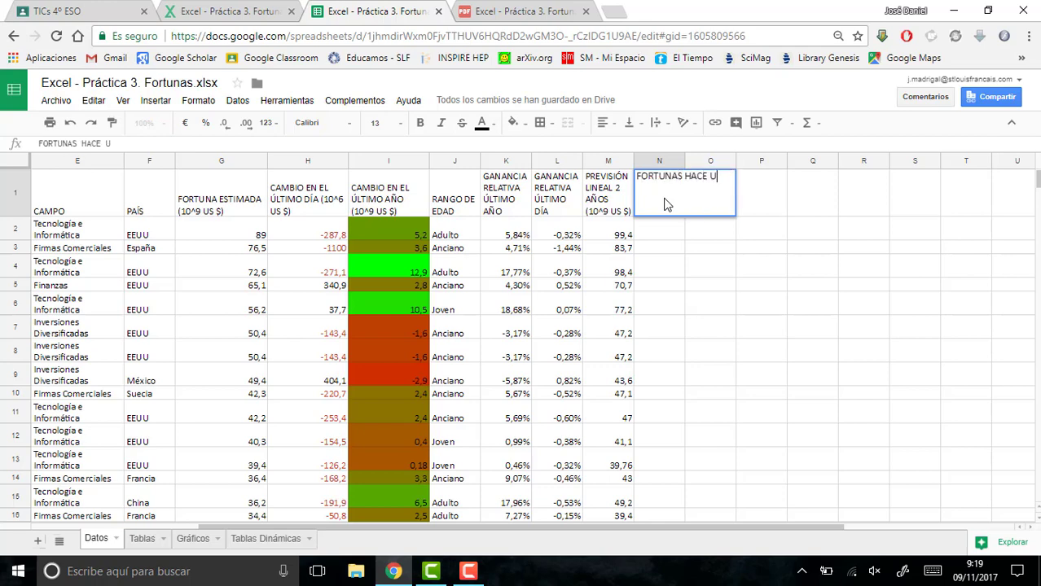
type("N AÑO")
key("Return")
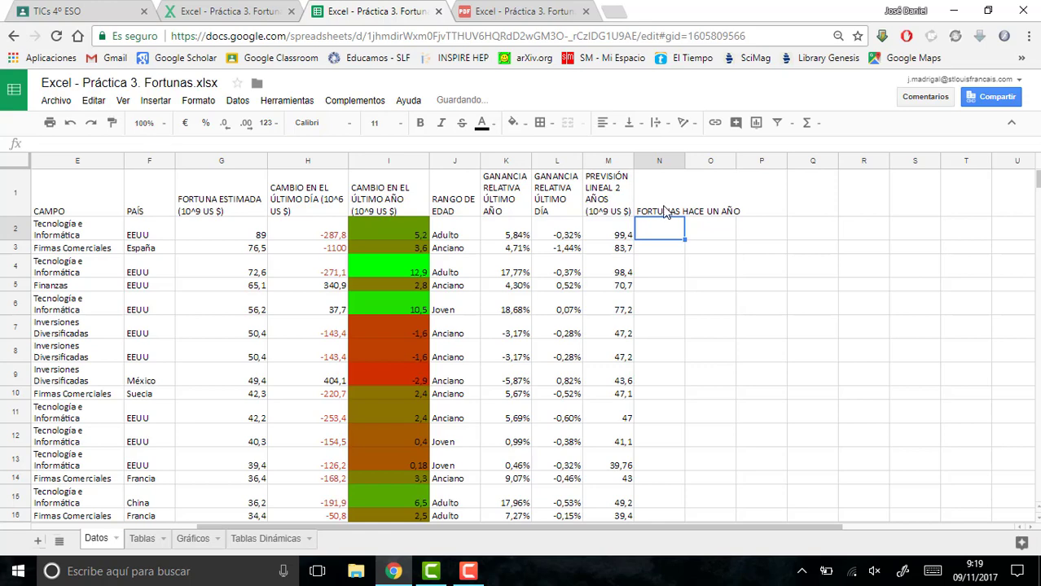
- Set the header text in cell N1 to wrap within its column
left_click(667, 210)
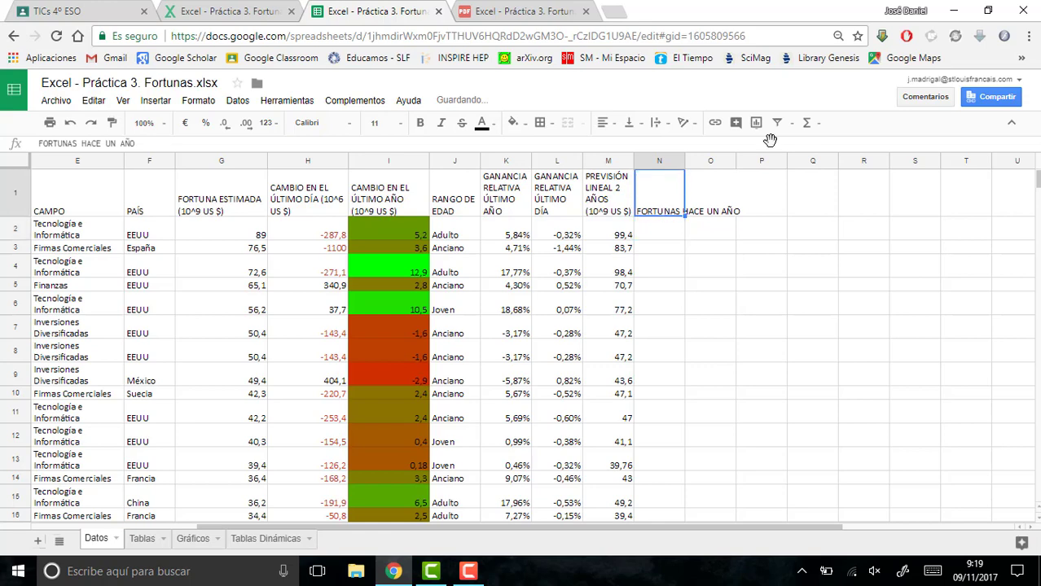
left_click(656, 124)
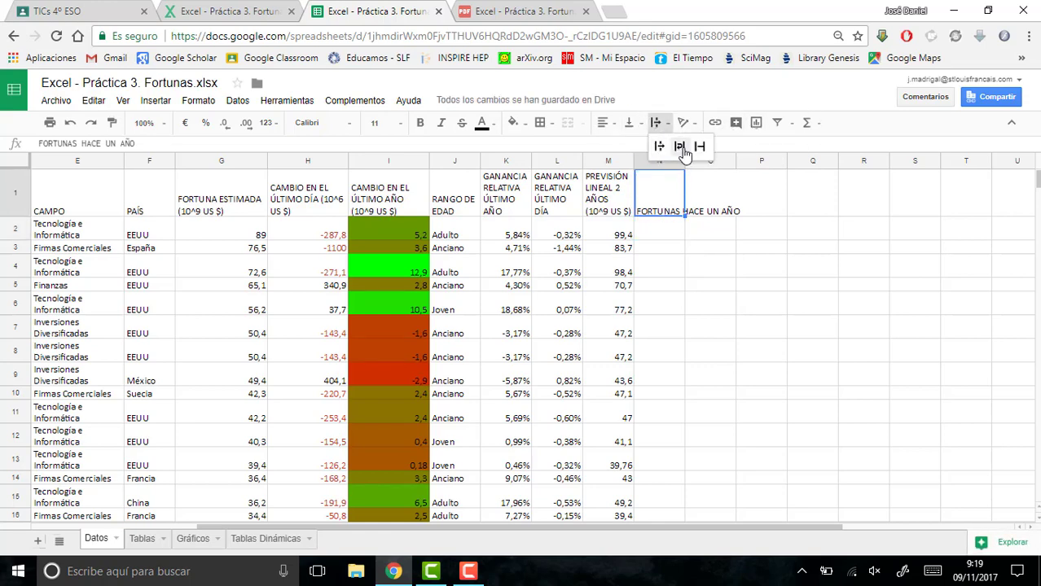
left_click(681, 144)
- Calculate the fortune one year ago in N2 with =G2-I2 and fill the formula down column N to row 51
left_click(656, 234)
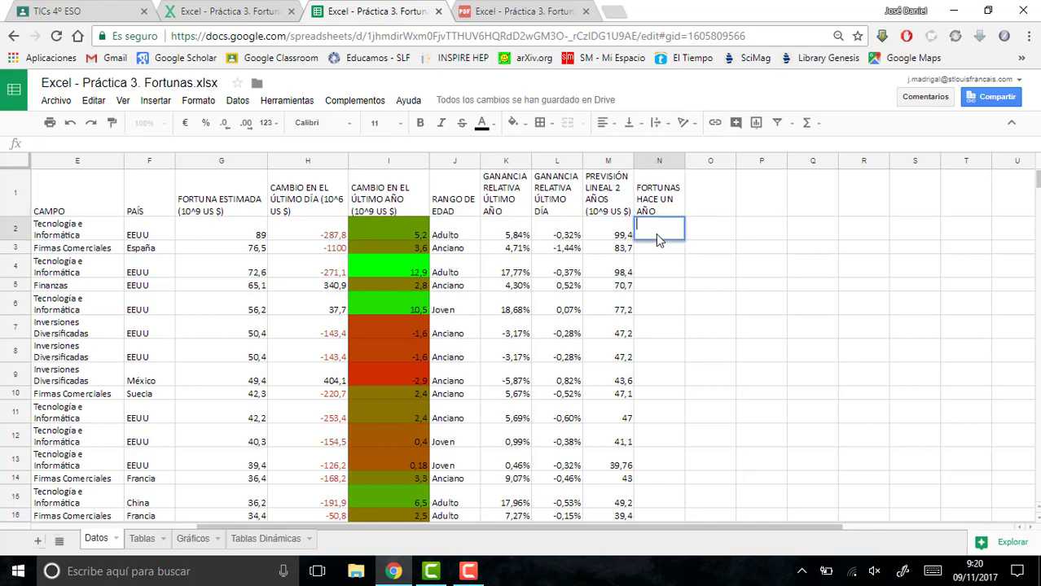
type("=")
left_click(226, 243)
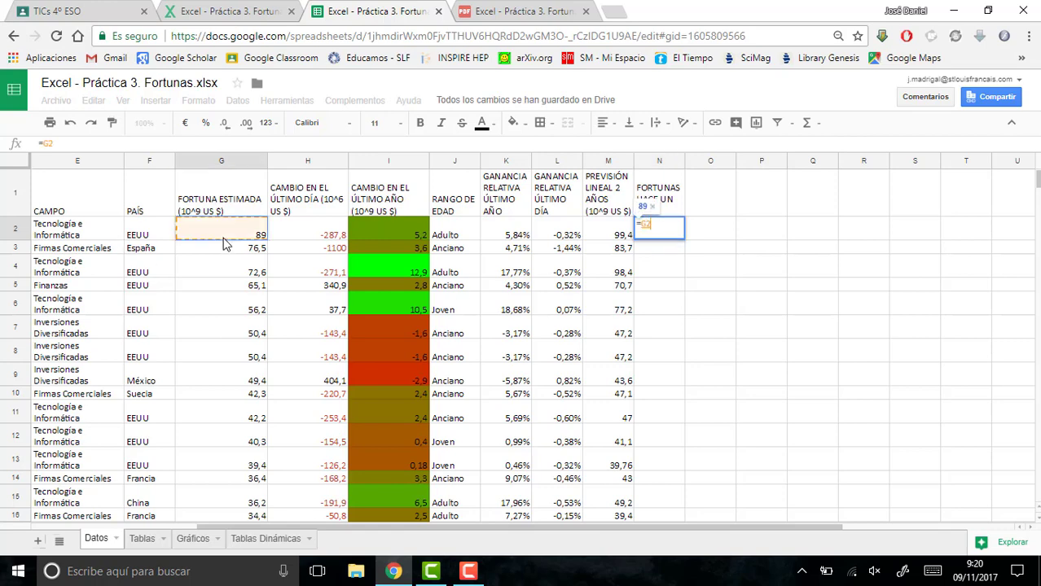
type("-")
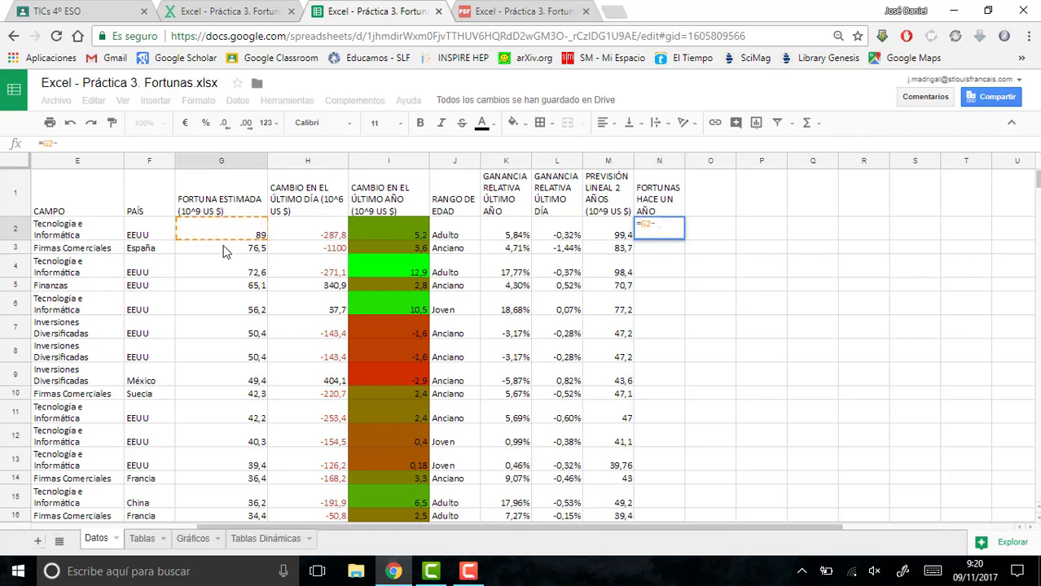
left_click(367, 240)
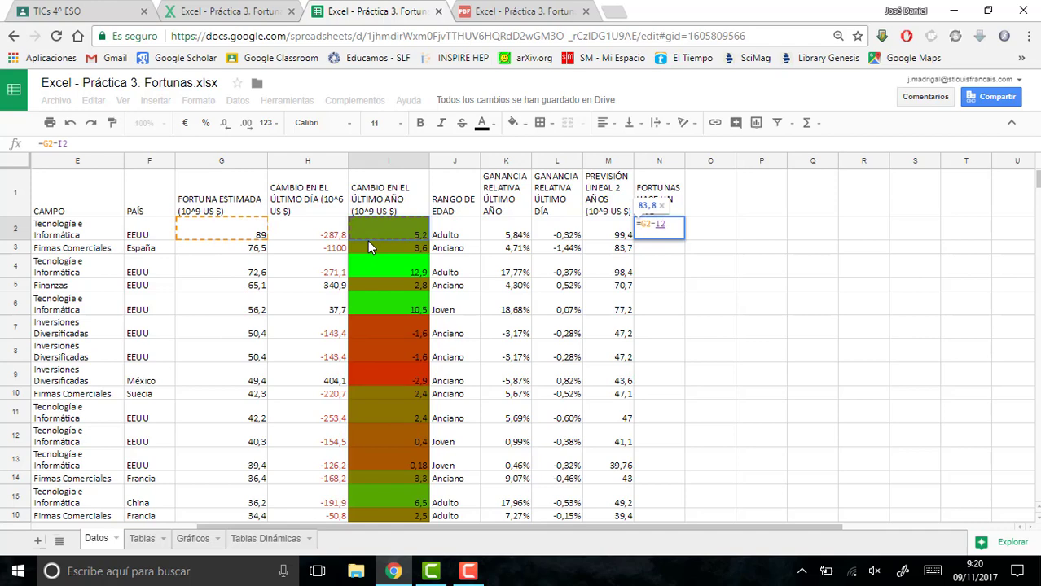
key("Return")
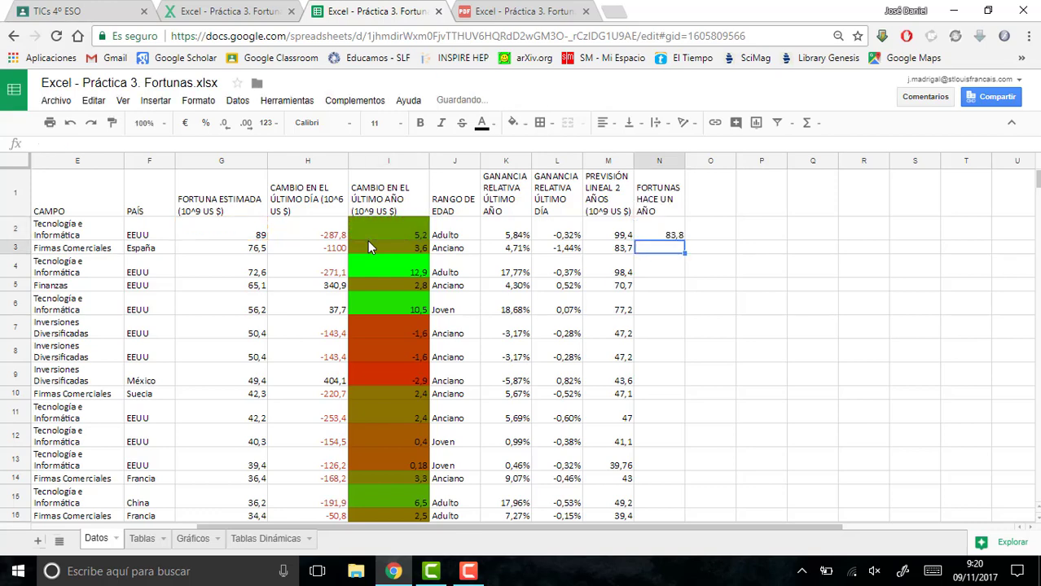
left_click(671, 234)
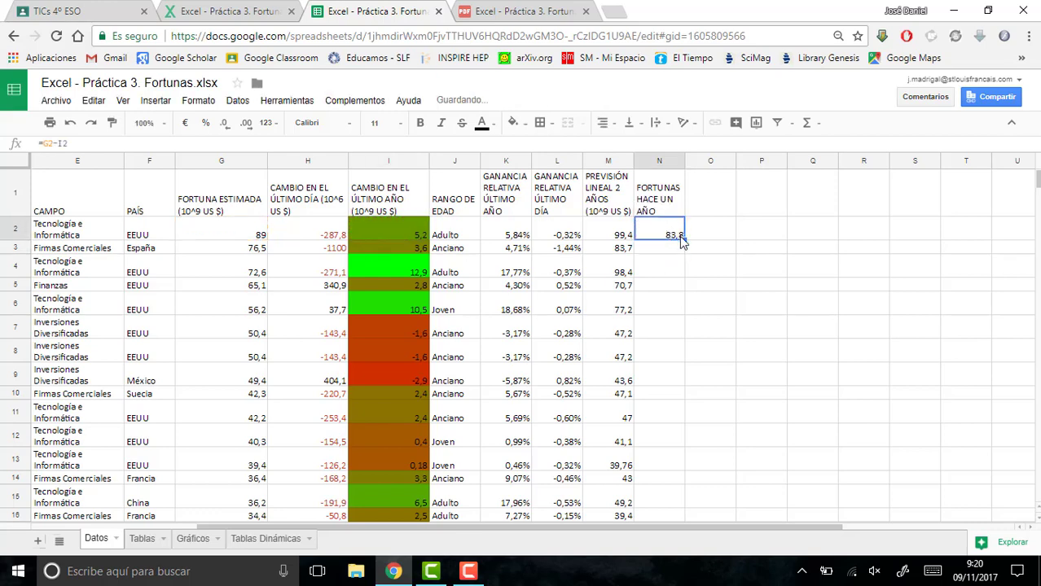
double_click(686, 235)
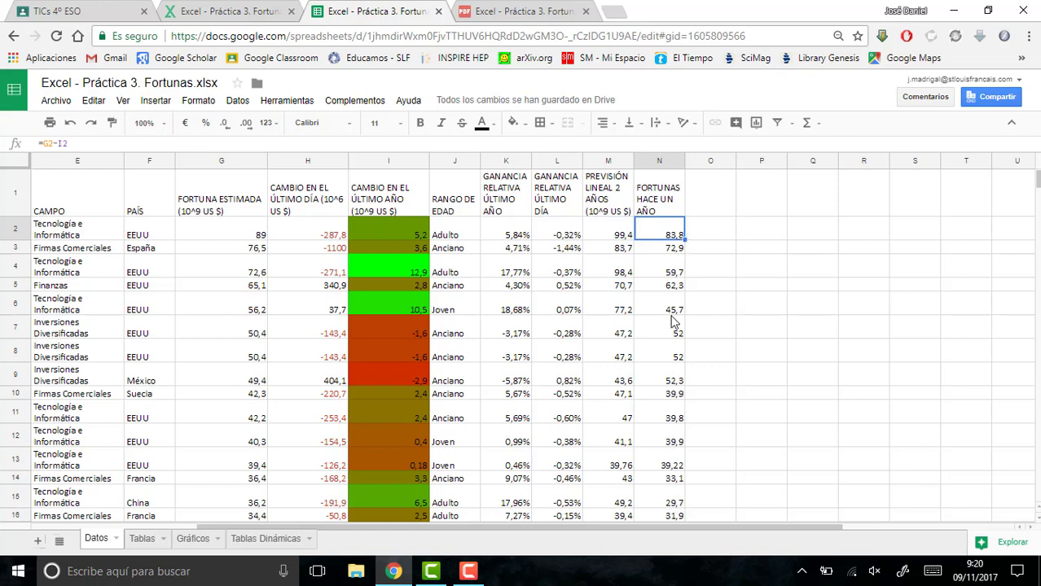
- Copy the NOMBRE column and the FORTUNAS HACE UN AÑO column together, from row 1 to row 51
left_click_drag(574, 526, 377, 533)
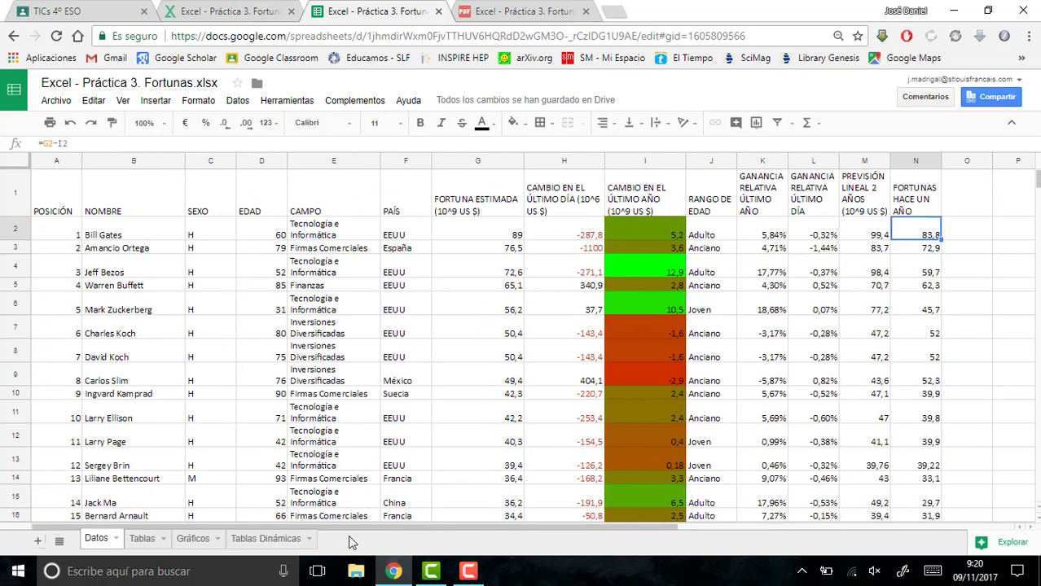
left_click_drag(144, 191, 136, 397)
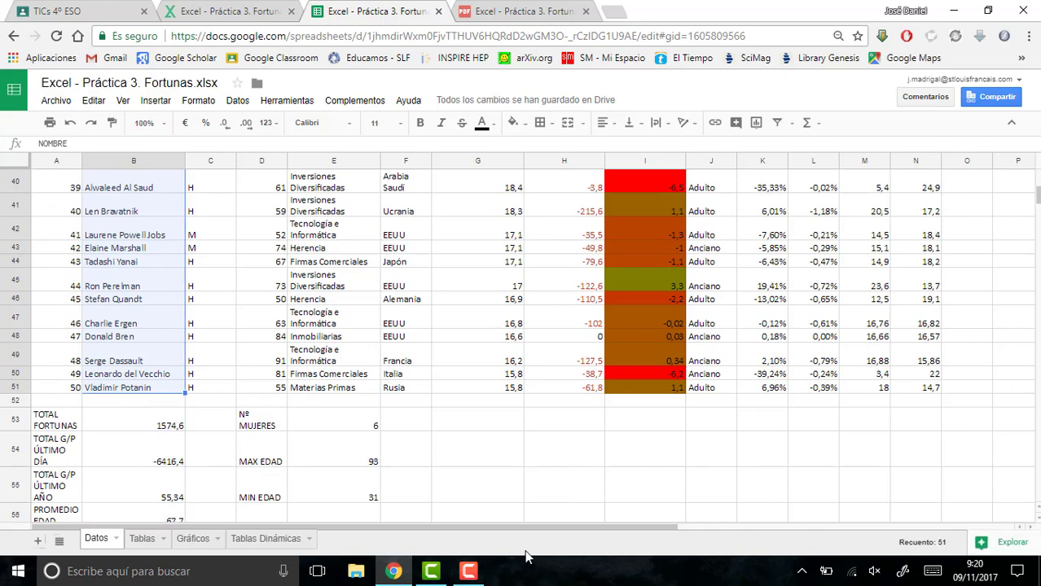
left_click_drag(536, 528, 662, 528)
left_click_drag(757, 389, 759, 166)
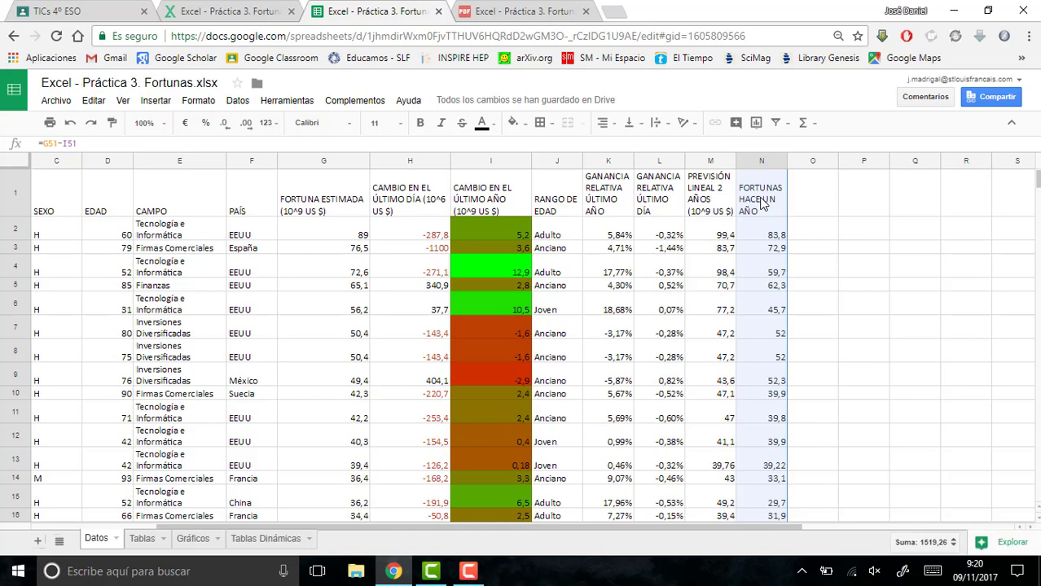
key("ctrl+c")
- Paste only the values of the copied columns starting at P1 and wrap the text of the pasted cells
left_click(869, 187)
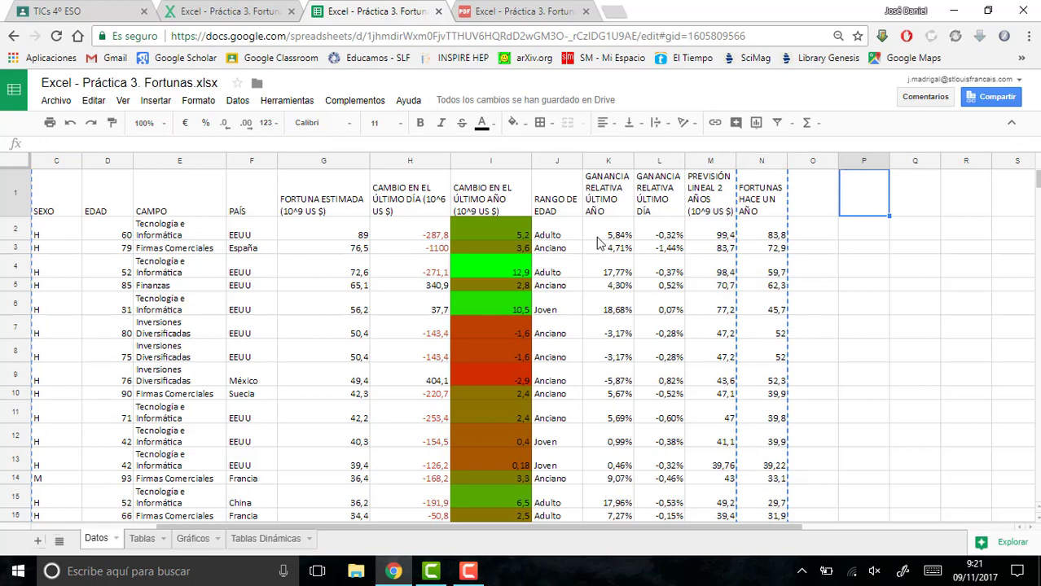
left_click(90, 102)
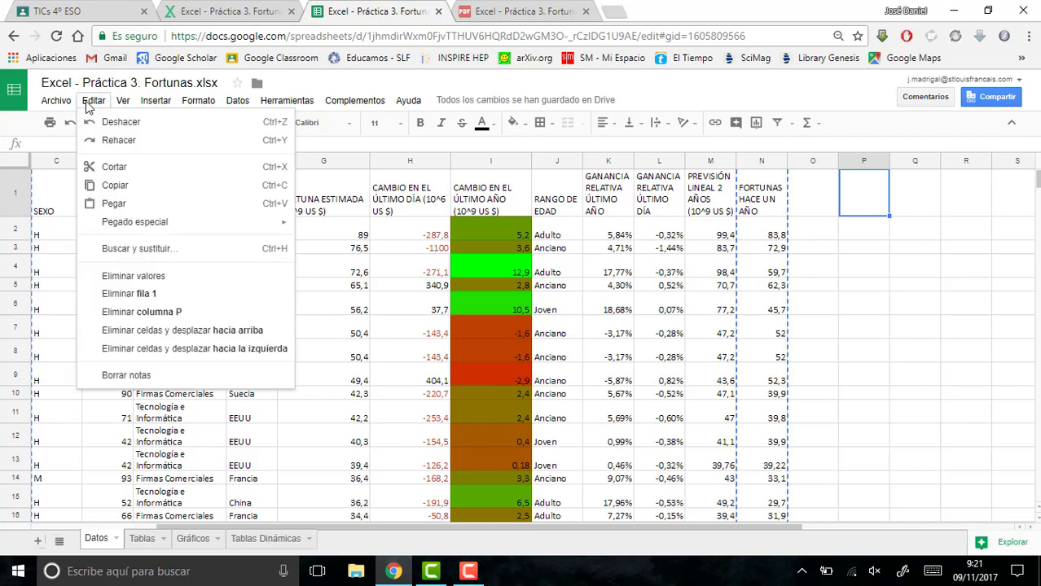
mouse_move(117, 226)
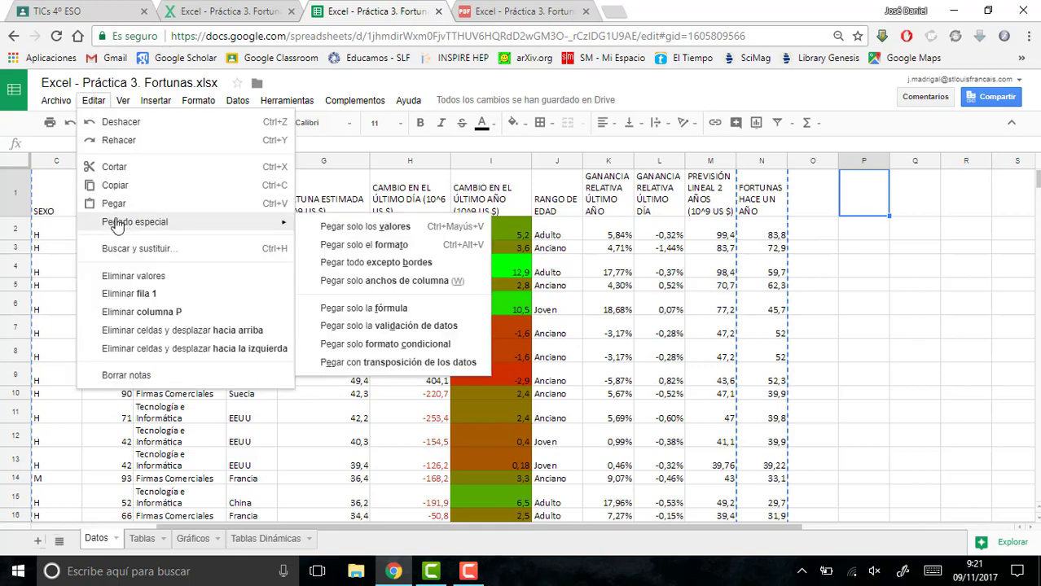
left_click(333, 236)
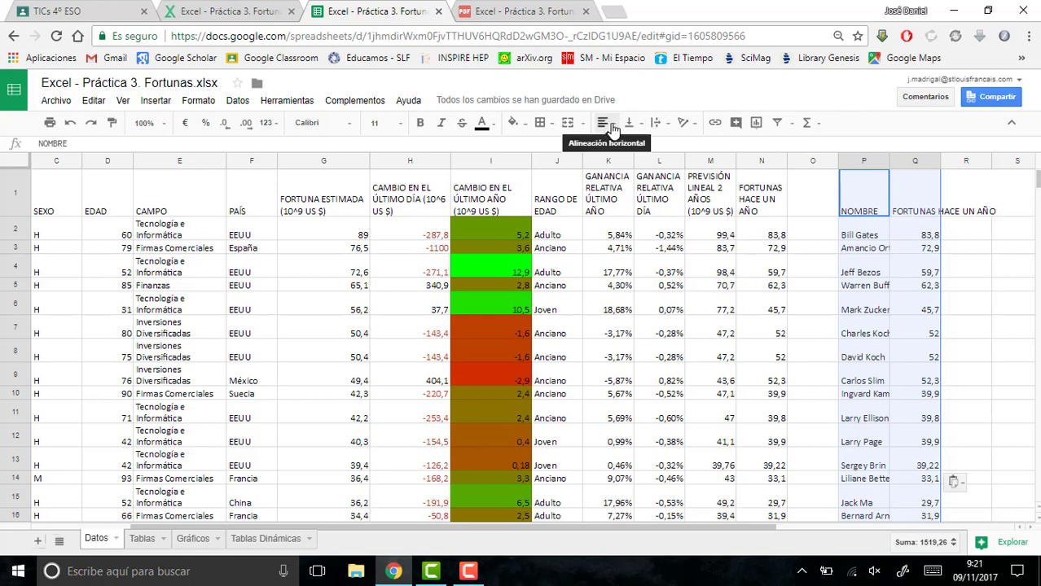
left_click(656, 122)
left_click(679, 148)
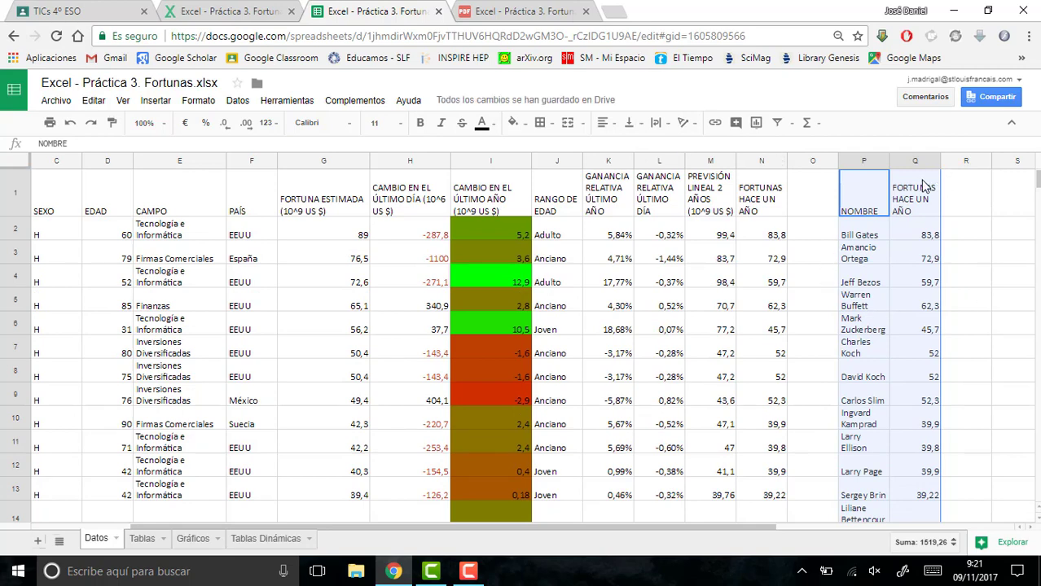
- Add a filter to the pasted table and widen columns P and Q
left_click(777, 123)
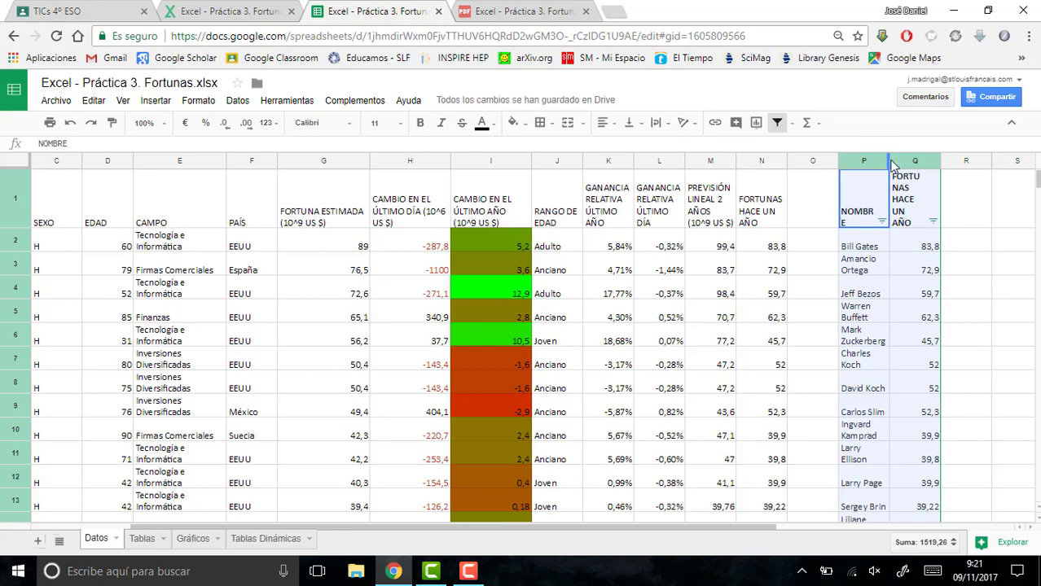
left_click_drag(887, 160, 995, 162)
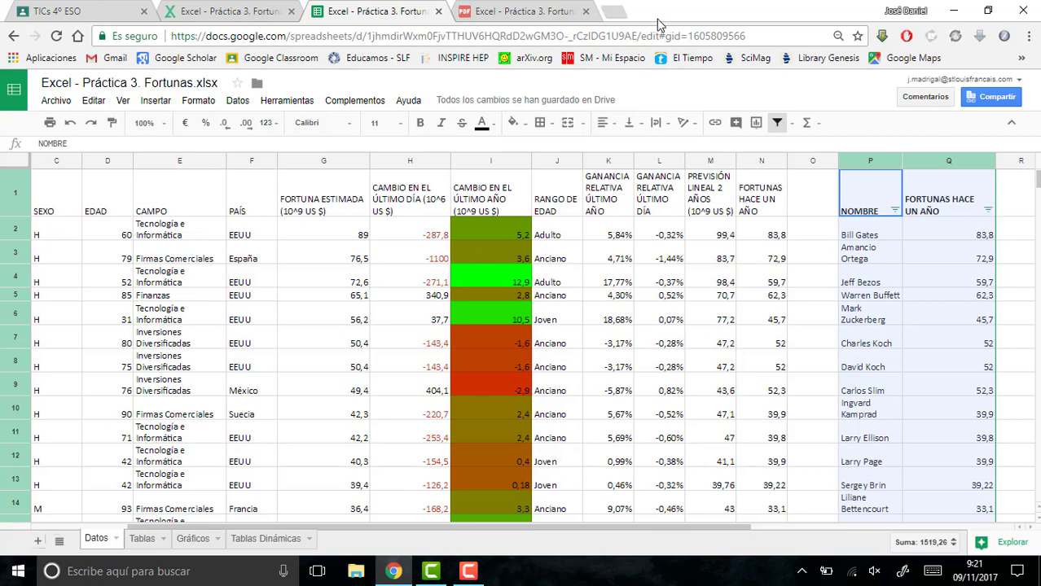
- Check the order required by point 11 in the exercise PDF and sort the new table by FORTUNAS HACE UN AÑO from largest to smallest
left_click(501, 9)
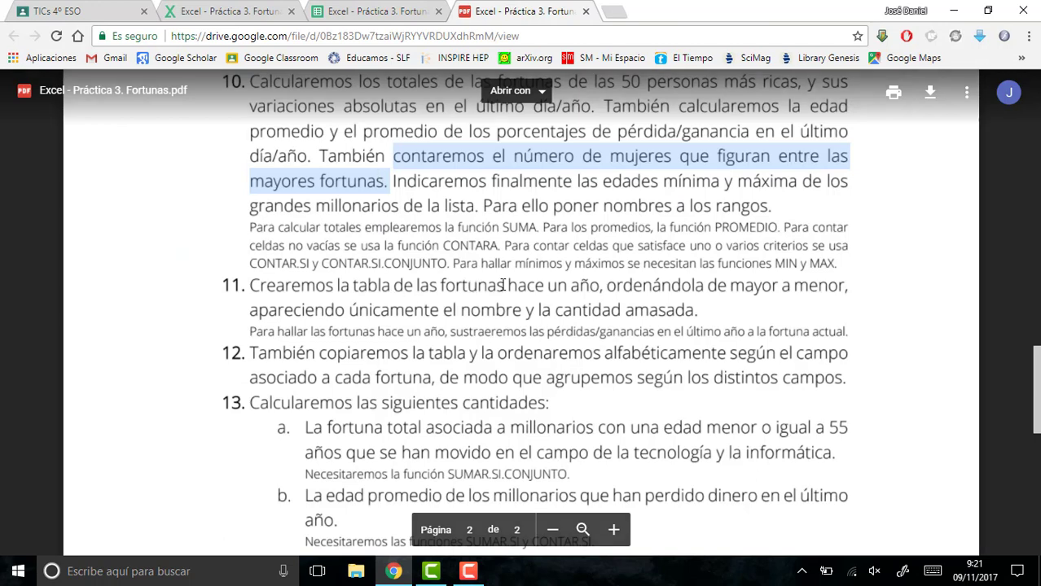
left_click(393, 10)
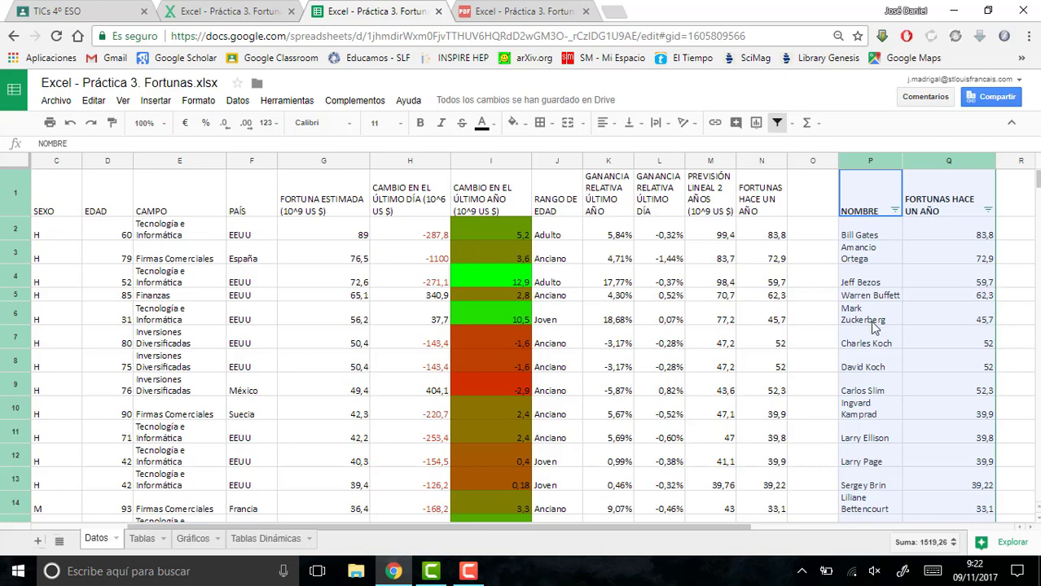
left_click(987, 210)
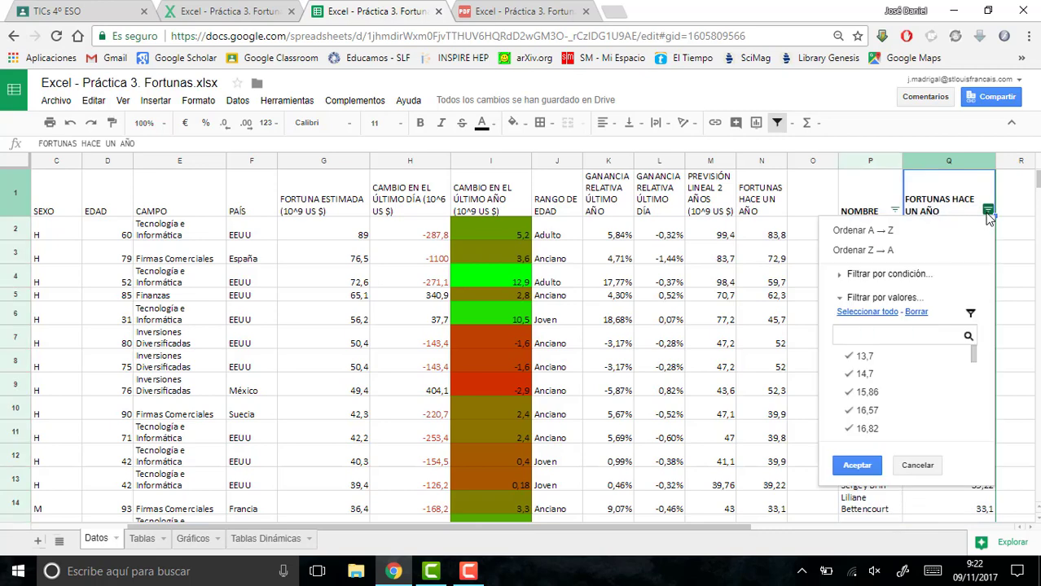
left_click(887, 235)
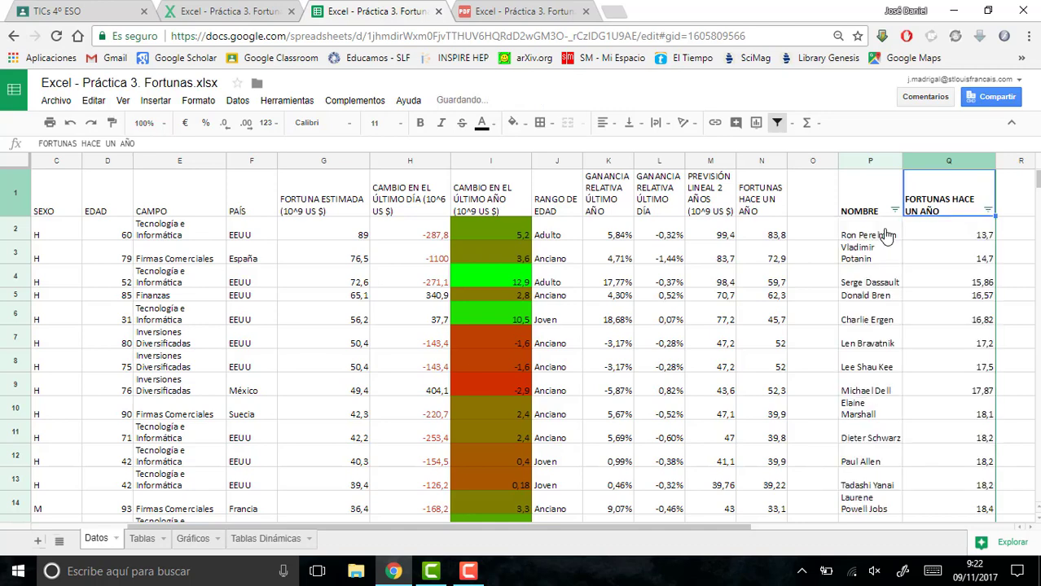
left_click(988, 211)
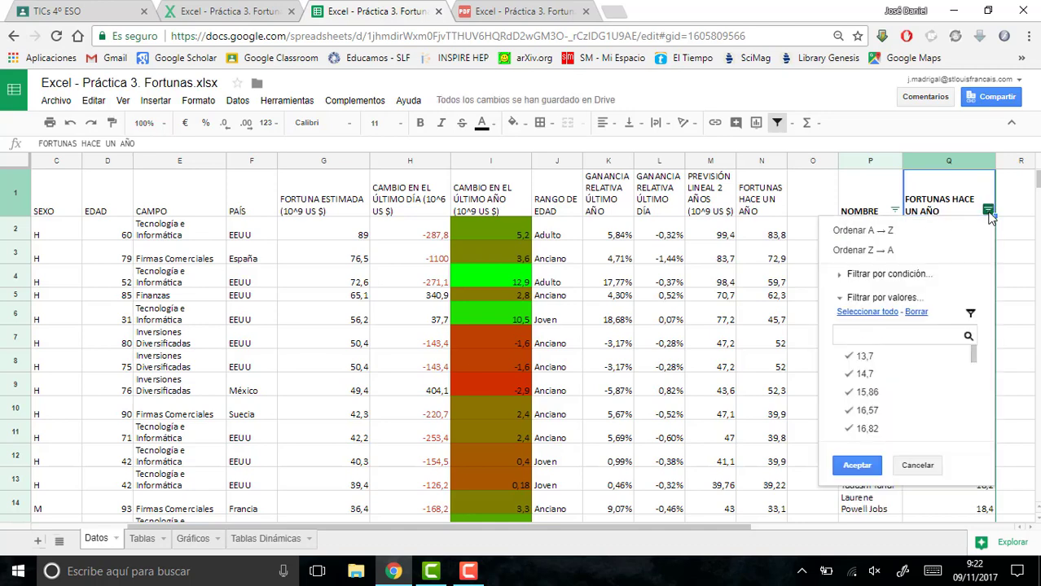
left_click(901, 255)
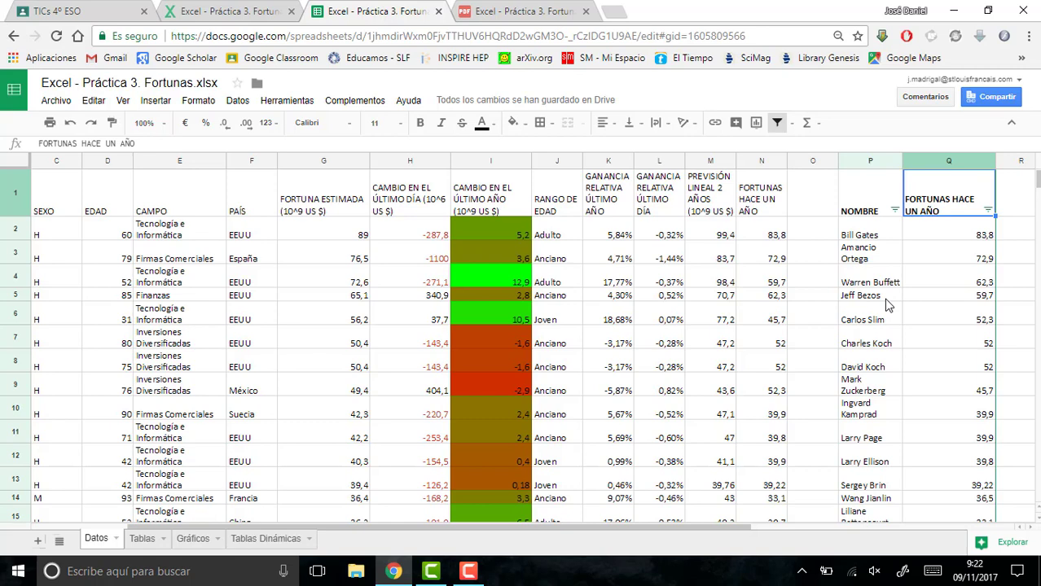
- Read point 12 of the exercise PDF about sorting the copied table by field and return to the spreadsheet
left_click(530, 11)
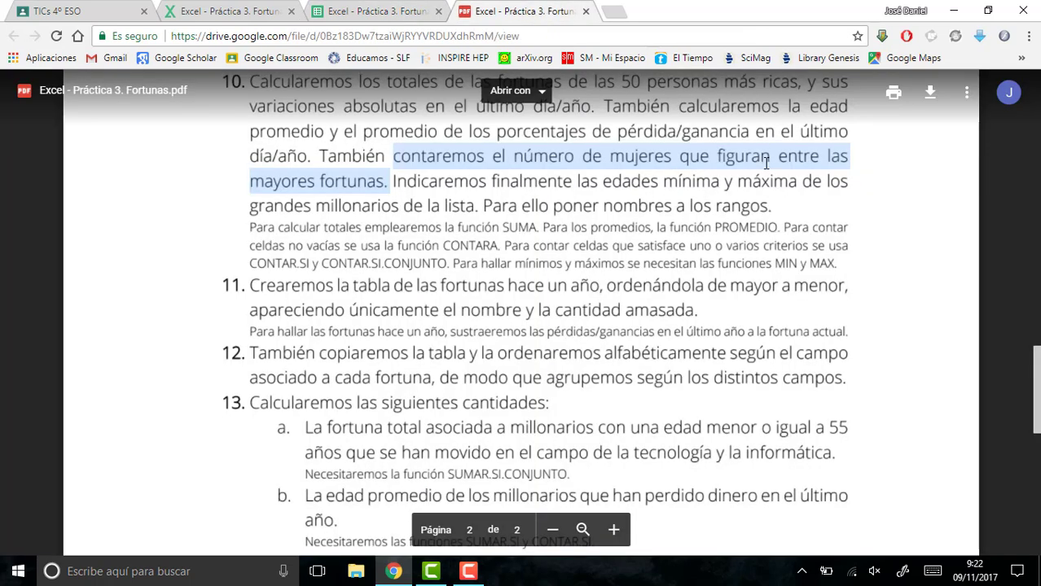
left_click(246, 346)
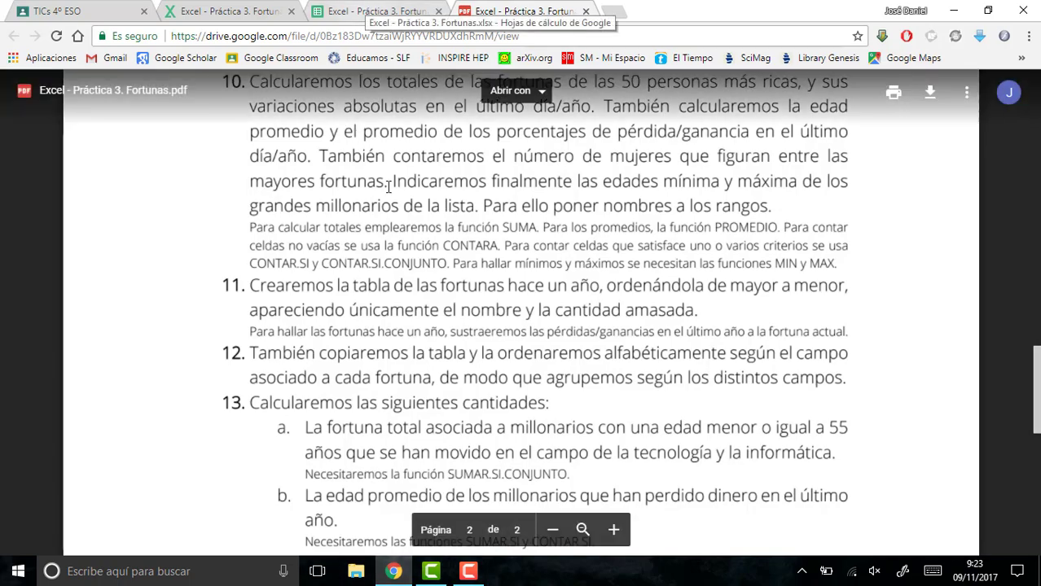
left_click_drag(441, 228, 351, 7)
left_click(359, 14)
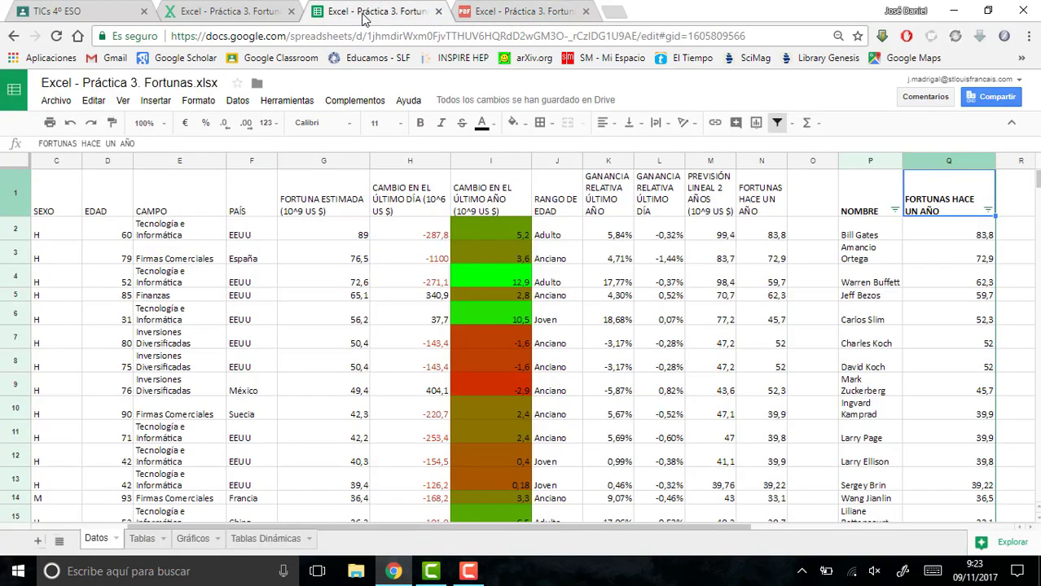
- Apply a filter to the whole Tablas sheet and sort its table by CAMPO from A to Z
left_click(142, 538)
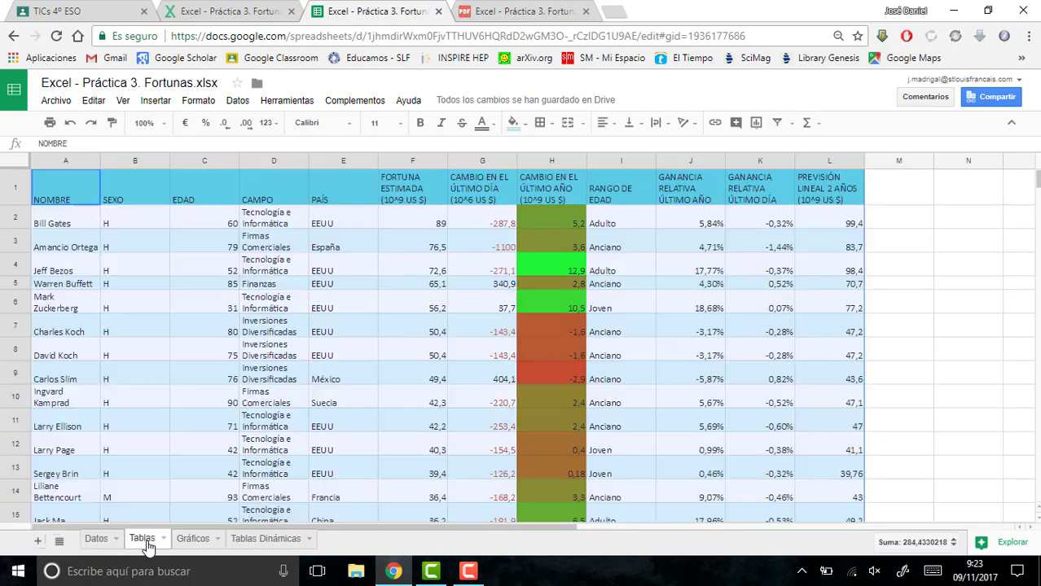
left_click(15, 163)
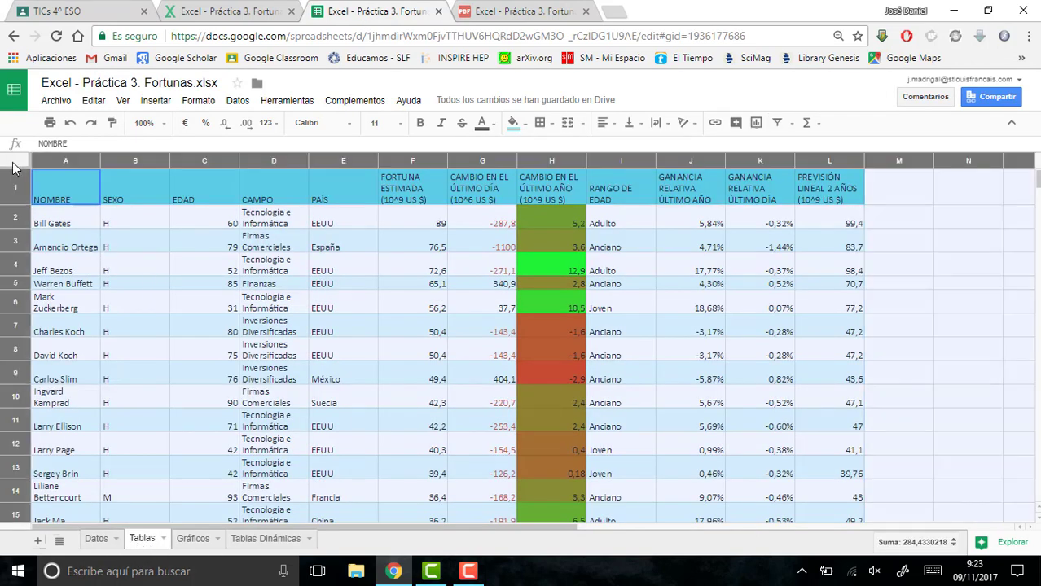
left_click(776, 124)
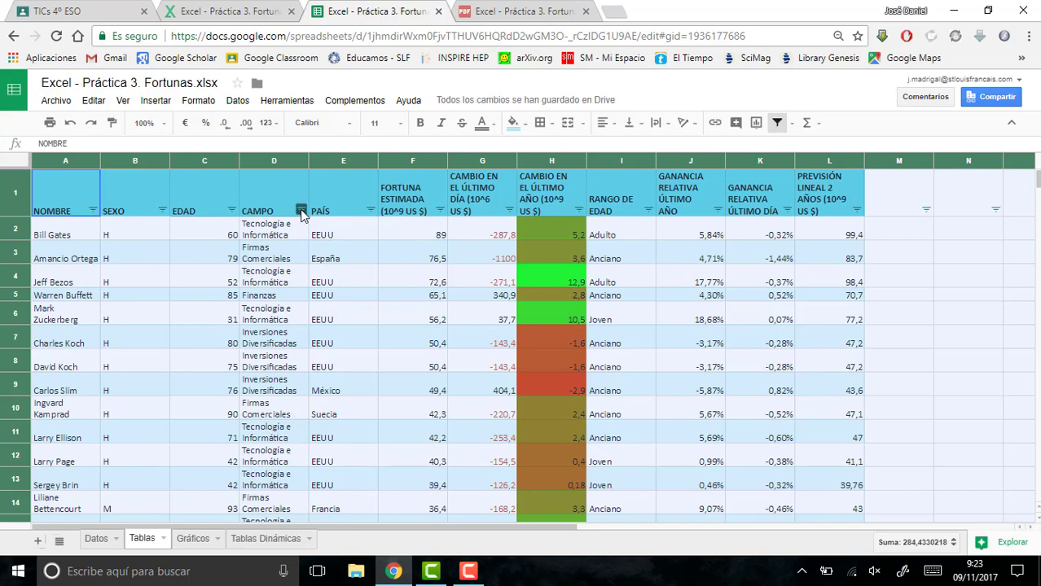
left_click(302, 211)
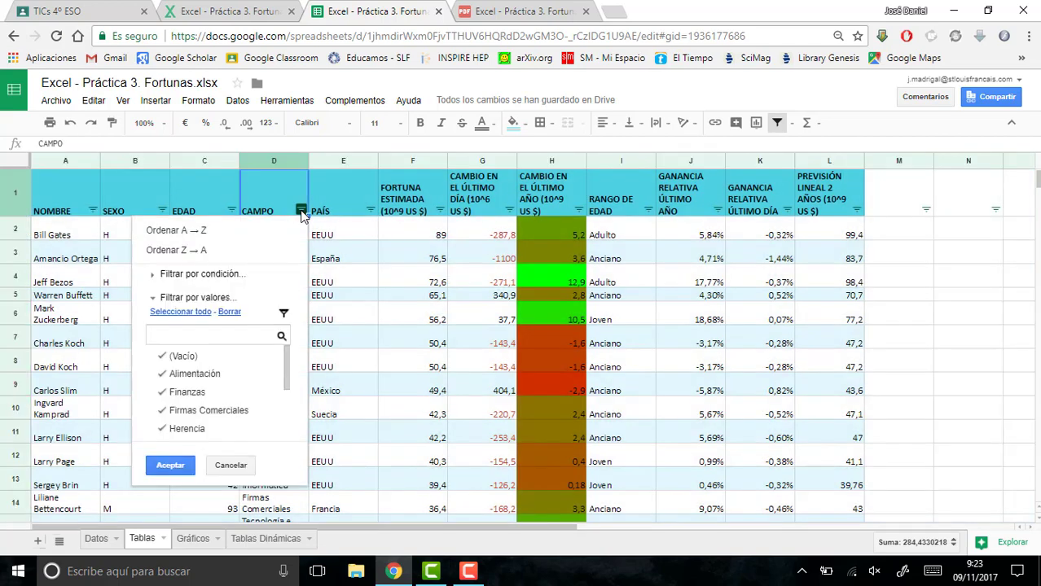
left_click(250, 234)
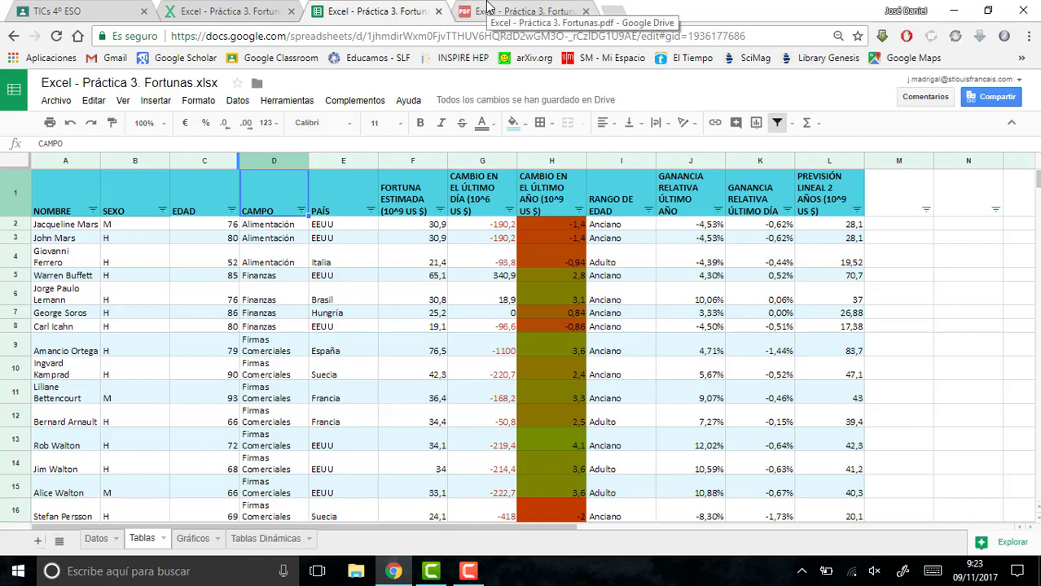
- Read point 13a of the exercise PDF, highlight the function name SUMAR.SI.CONJUNTO and return to the spreadsheet
left_click(514, 8)
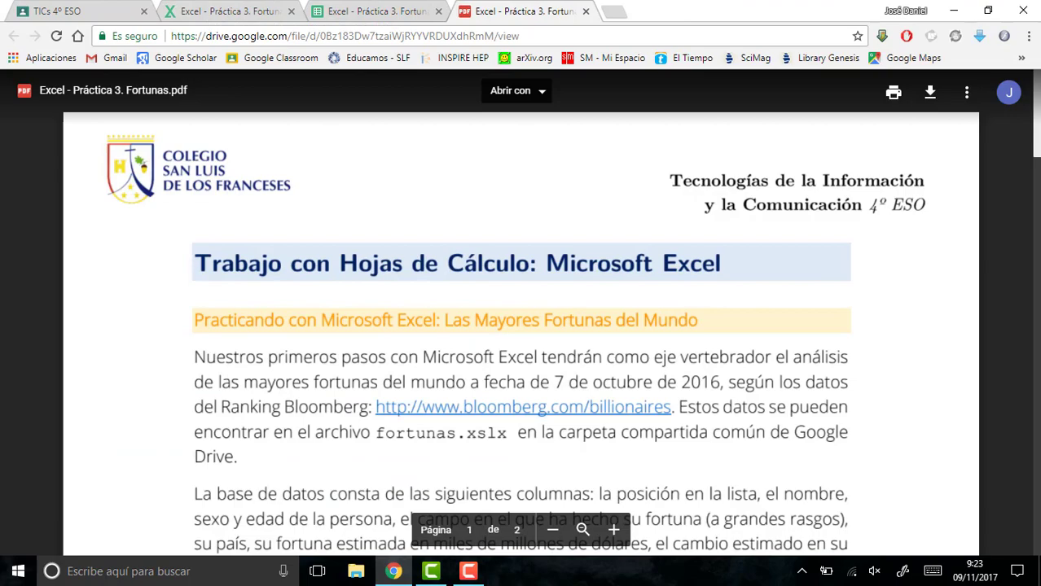
scroll(1001, 415, "down", 15)
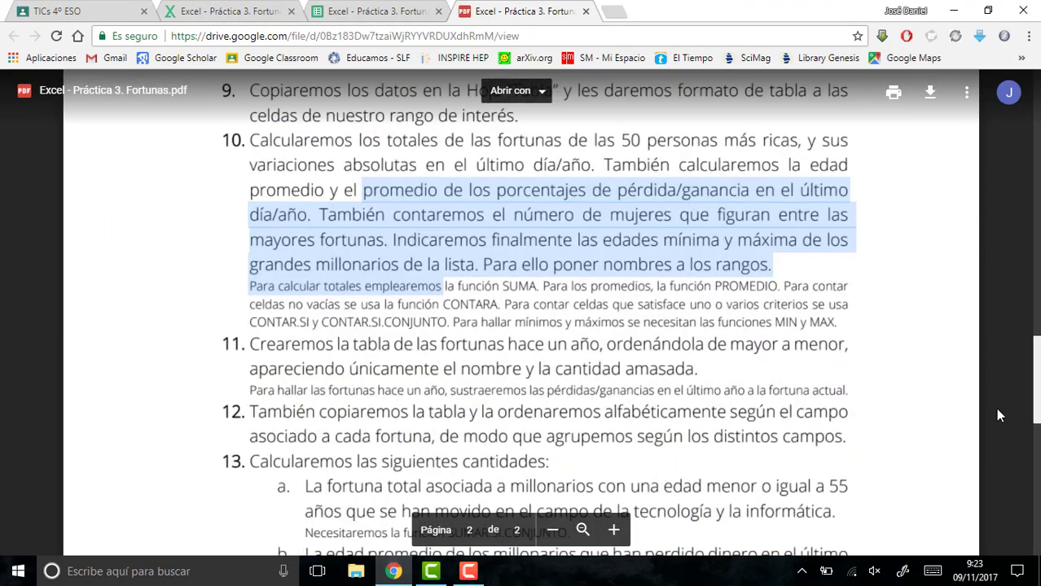
scroll(997, 417, "down", 1)
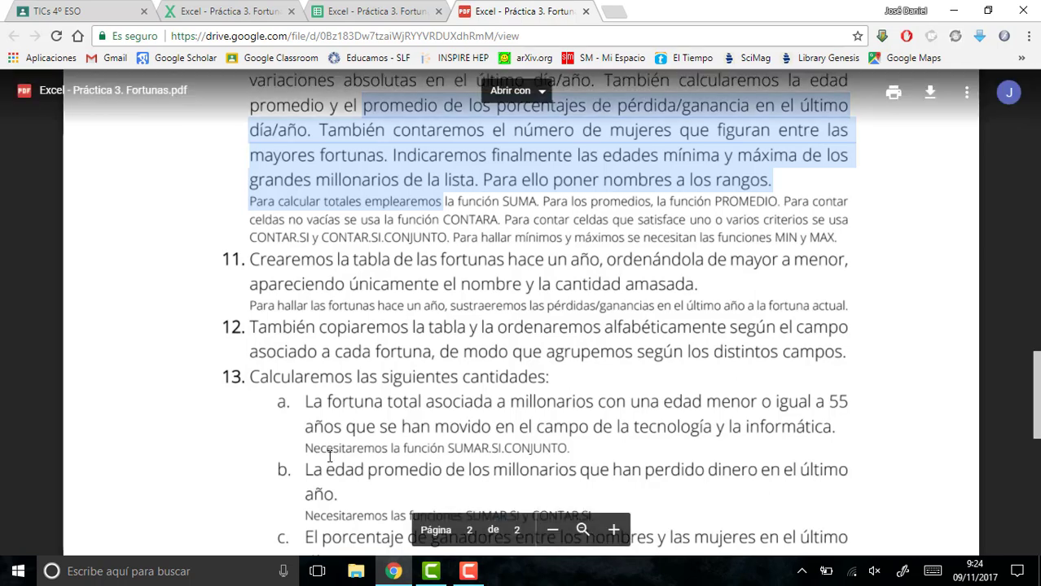
double_click(489, 444)
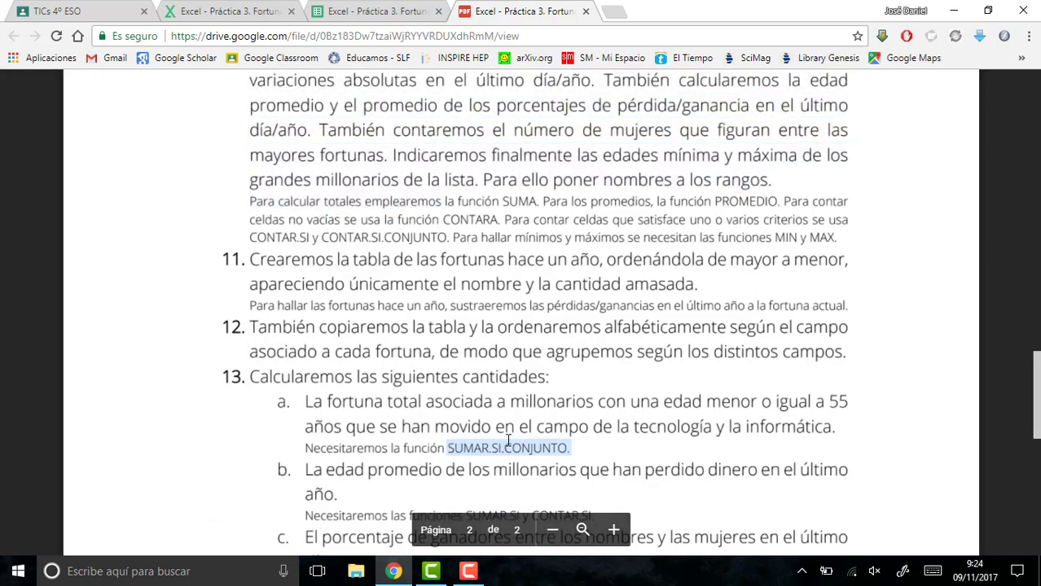
left_click(319, 14)
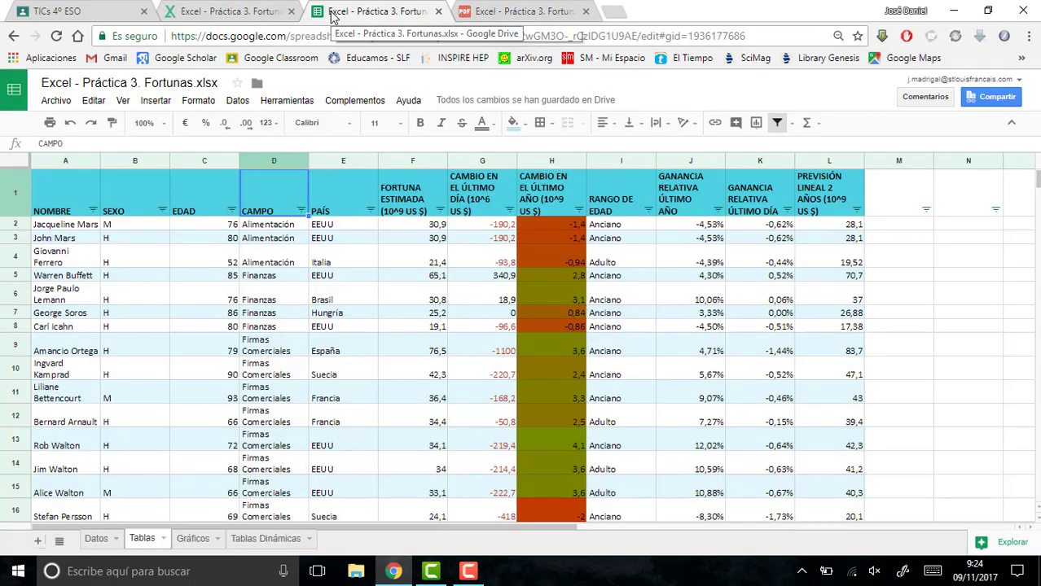
- Label cell D56 below the summary values on the Datos sheet as FORTUNA TOTAL <55 INFO&TEC
left_click(96, 539)
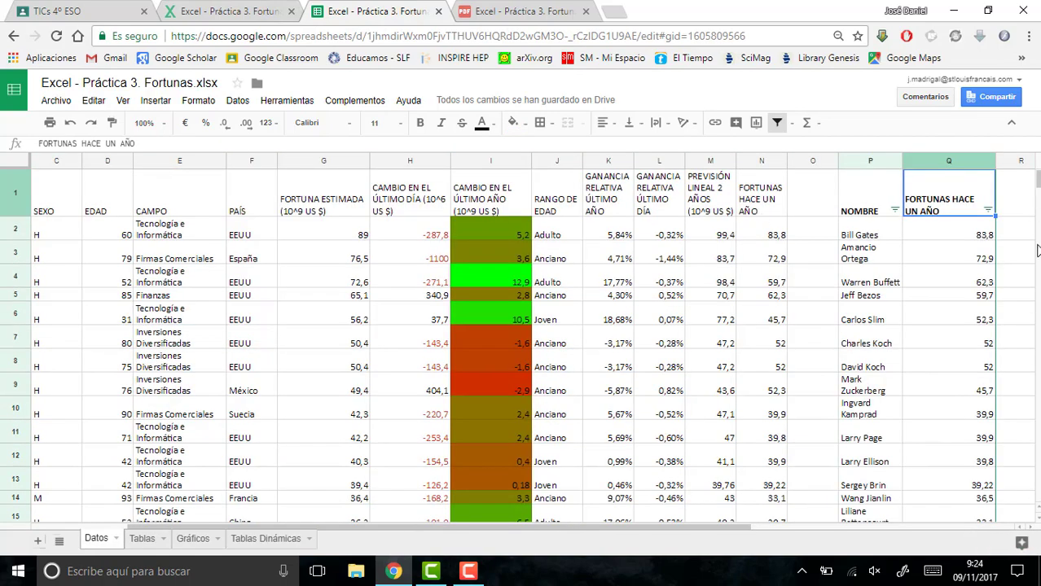
left_click_drag(1039, 182, 1038, 206)
left_click(116, 327)
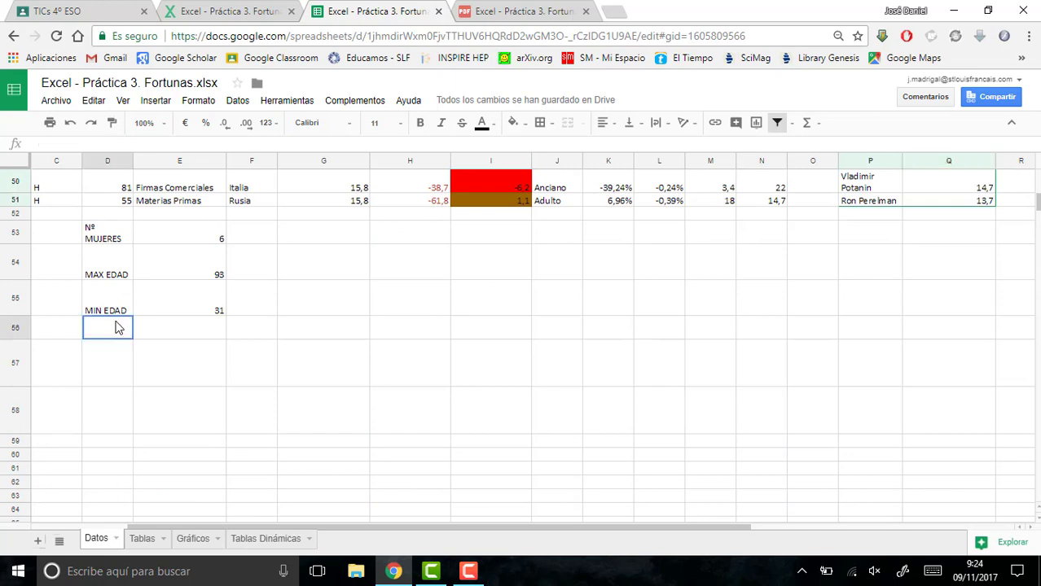
type("FORTUN")
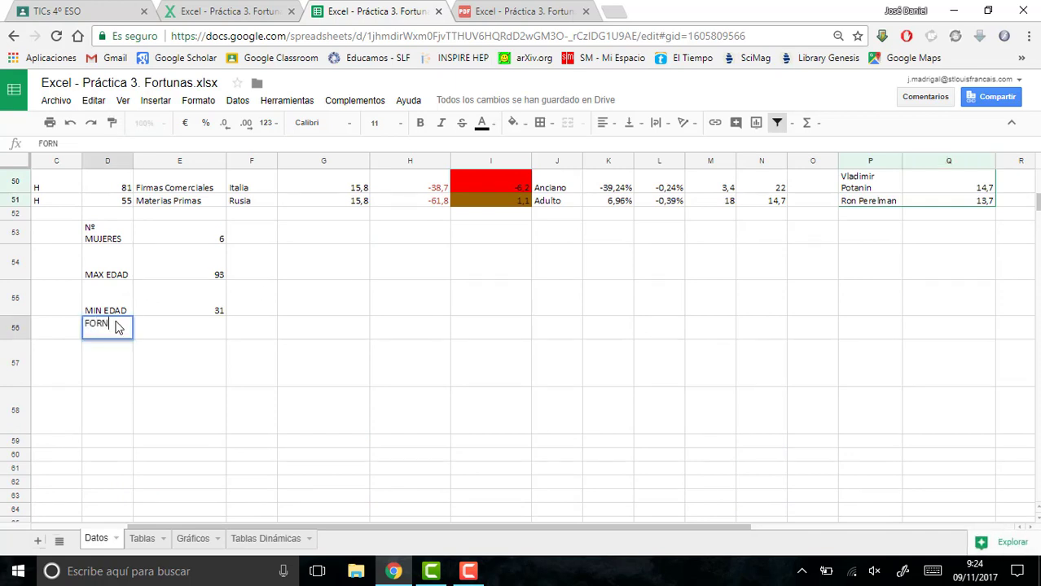
type("A TOTA")
key("BackSpace")
type("TAL")
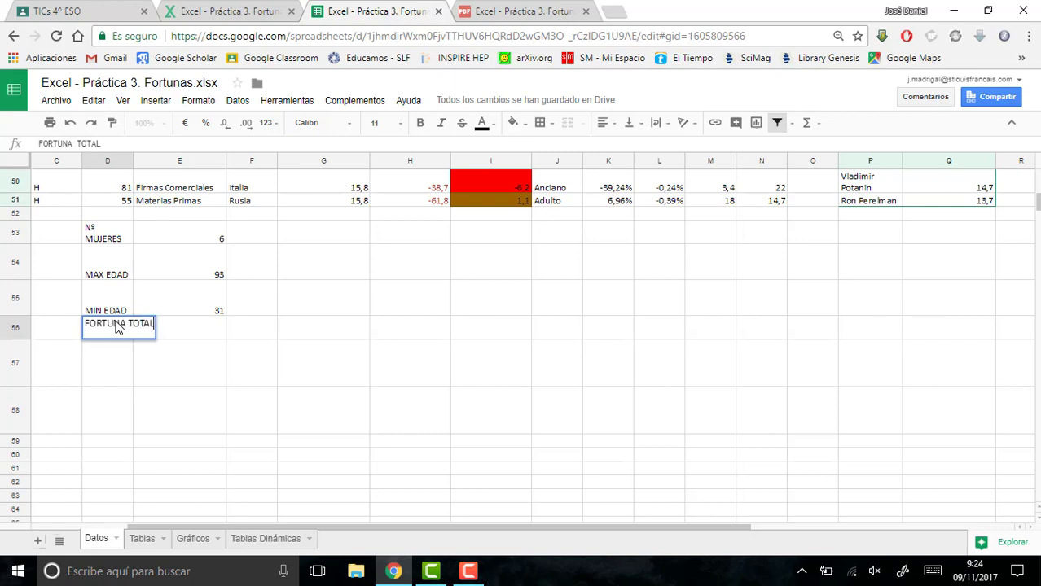
type(" <55 INFO")
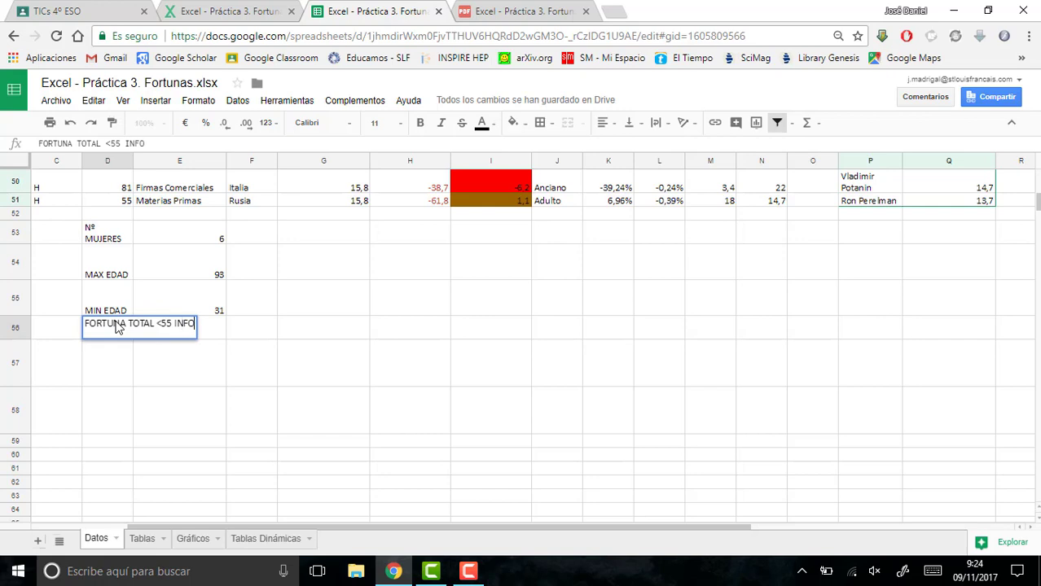
type("&TEC")
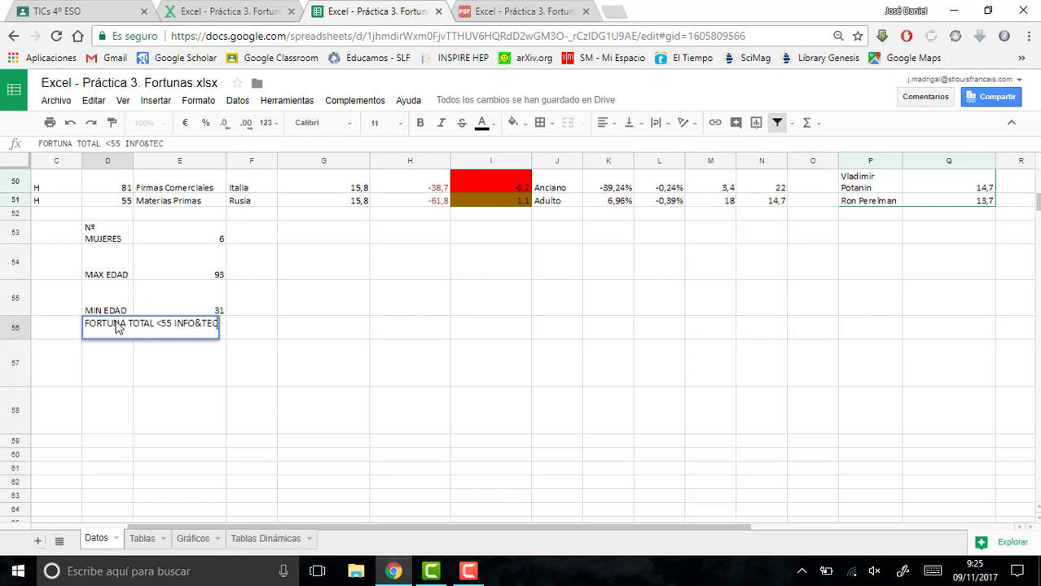
key("Return")
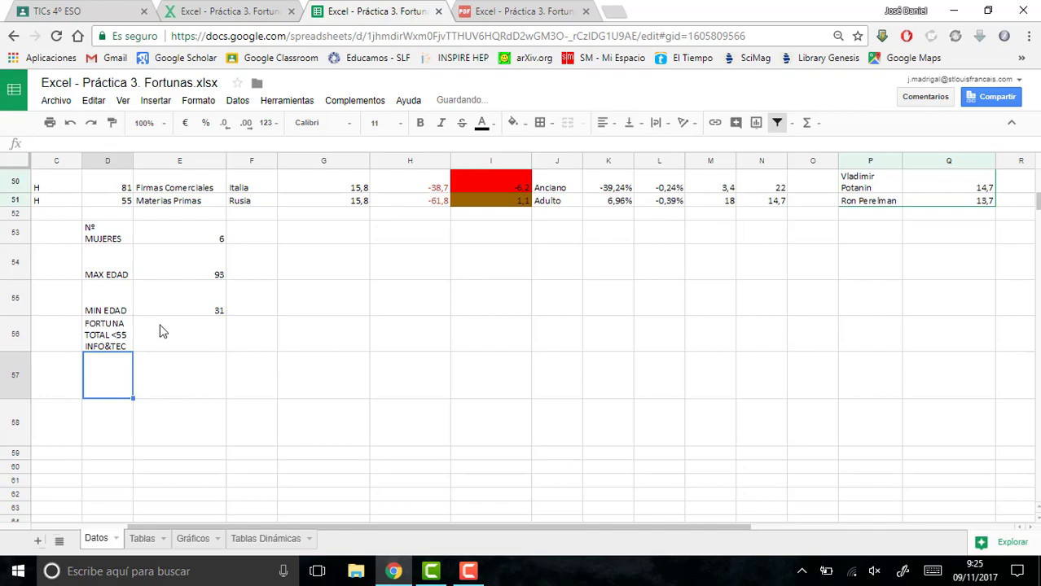
- Begin a SUMAR.SI.CONJUNTO formula in E56 with the estimated fortunes G2:G51 as the sum range
left_click(160, 331)
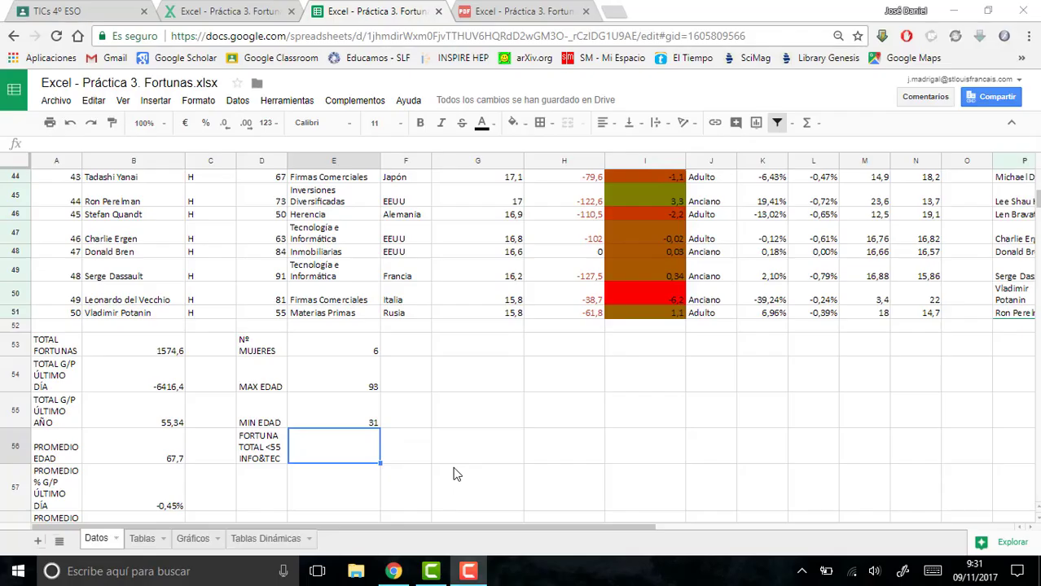
type("=")
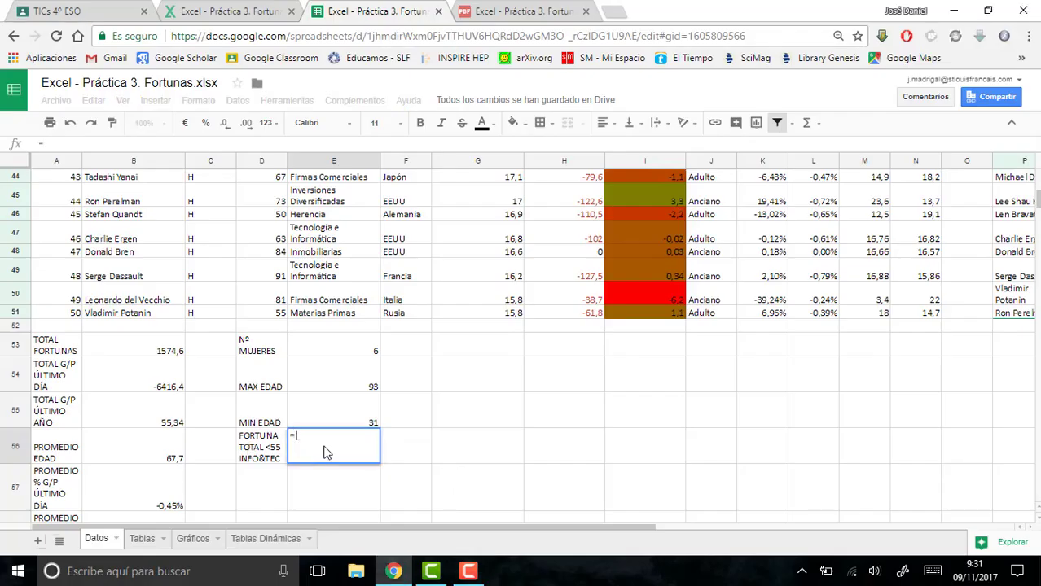
type("SUMAR.SI.")
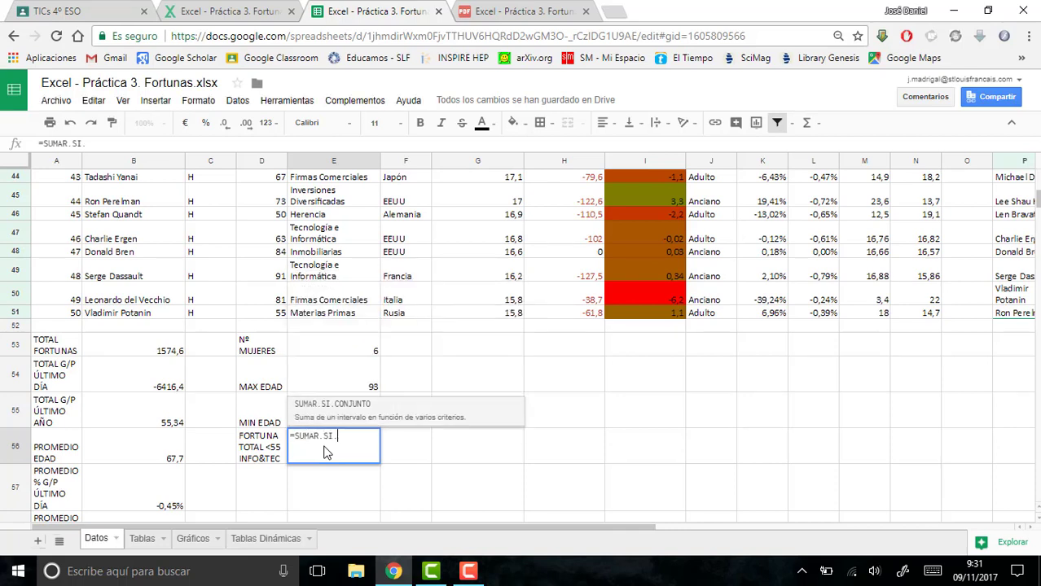
type("CONJUNTO")
type("(")
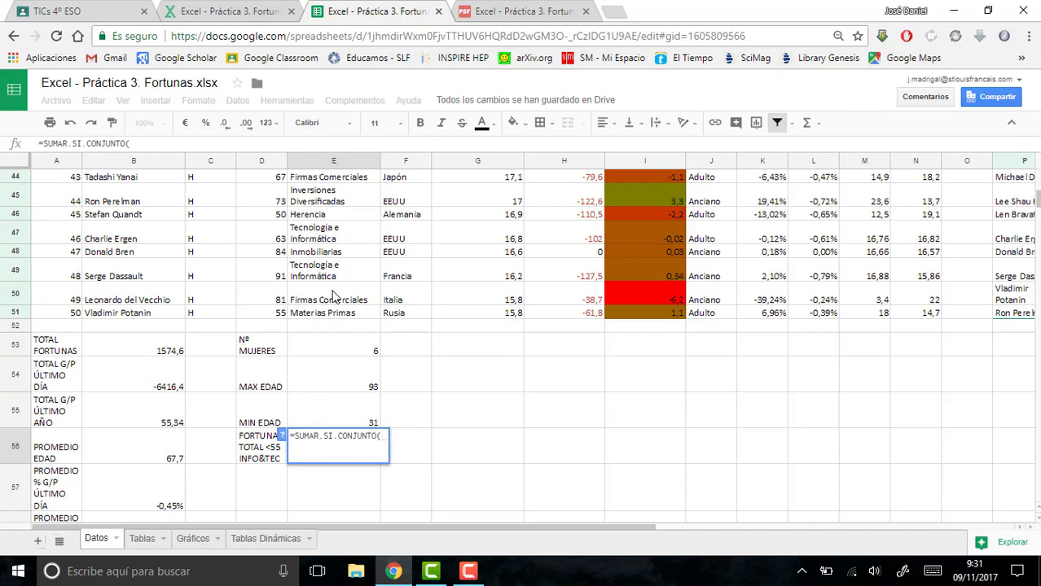
left_click_drag(1039, 204, 1039, 172)
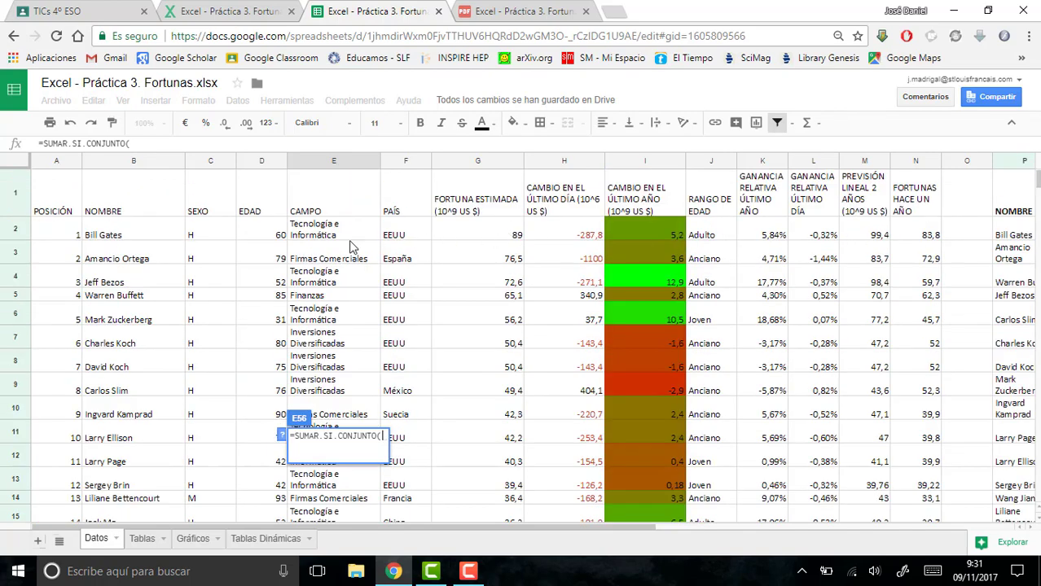
left_click_drag(475, 235, 477, 210)
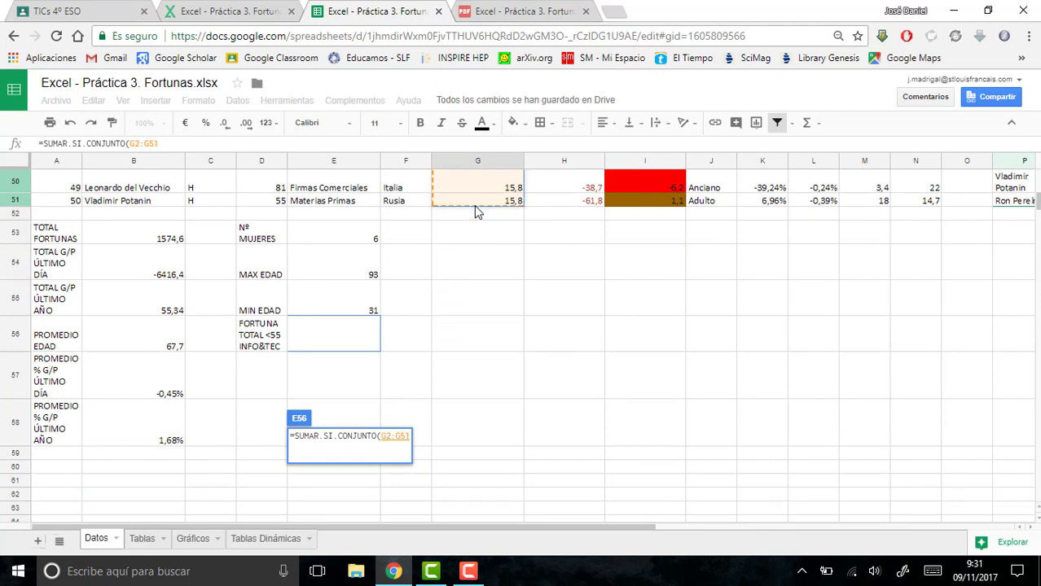
- Add the first condition to the formula: ages in D2:D51 with the criterion "<=55"
type(";")
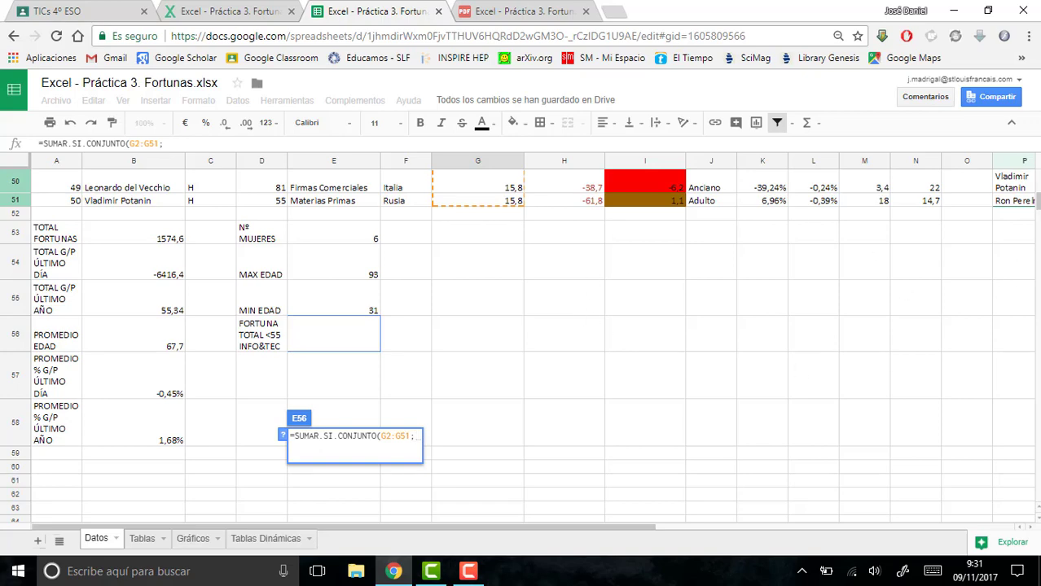
left_click_drag(1037, 202, 1037, 185)
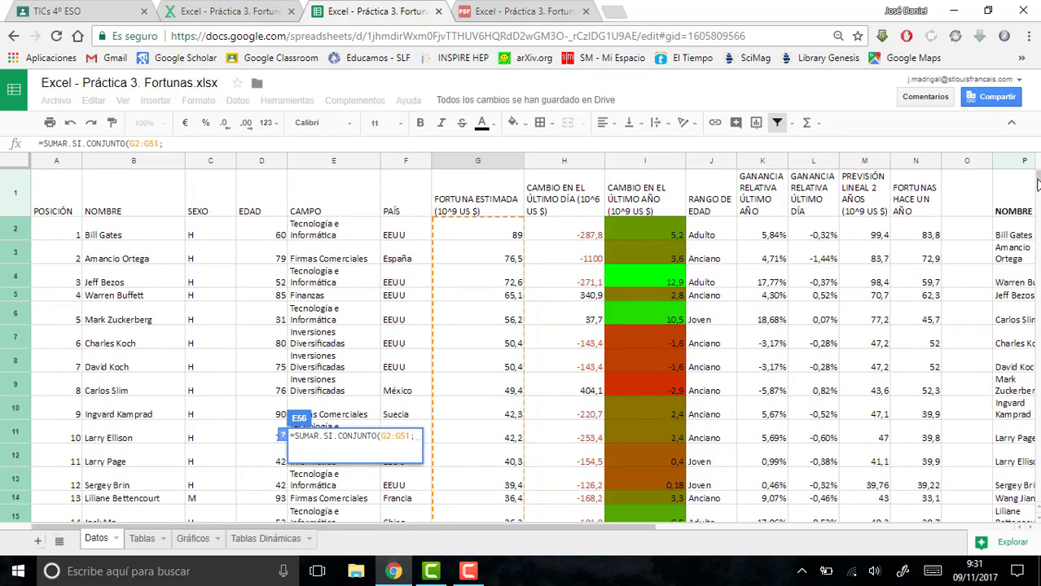
mouse_move(257, 236)
left_mouse_down()
mouse_move(241, 503)
mouse_move(256, 558)
mouse_move(259, 243)
left_mouse_up()
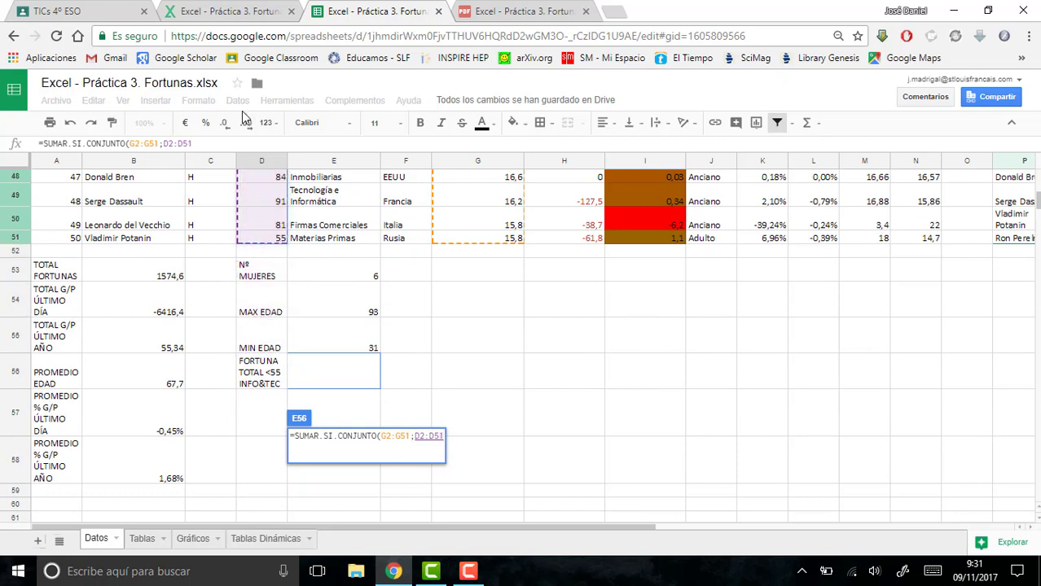
type(";")
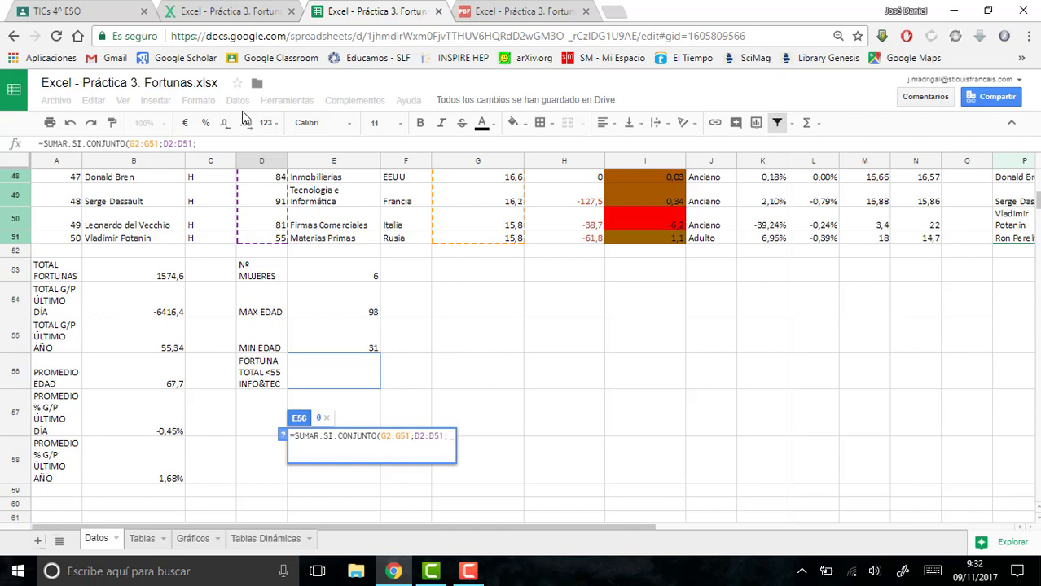
type("\"")
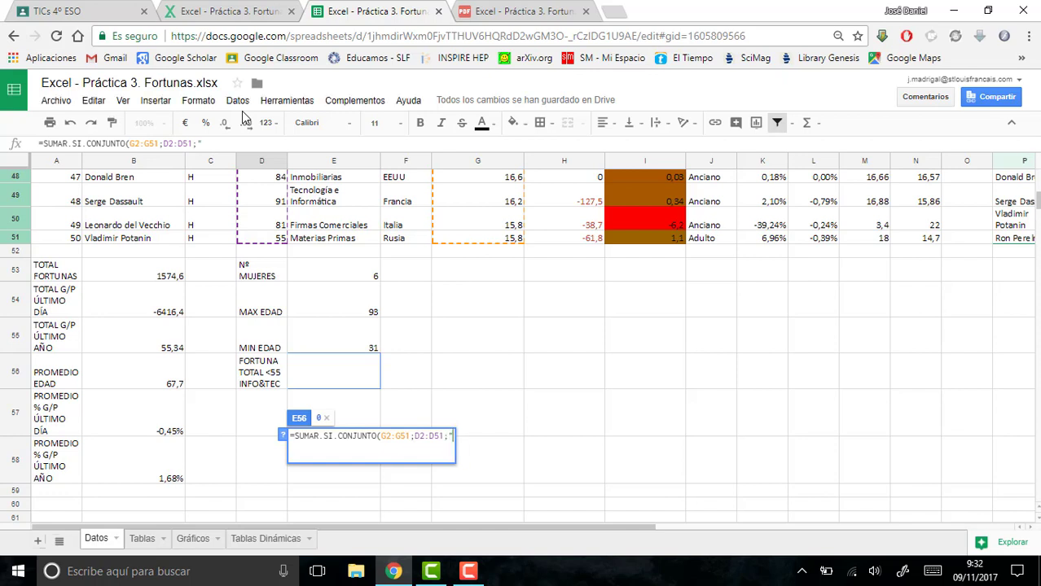
type("<=55")
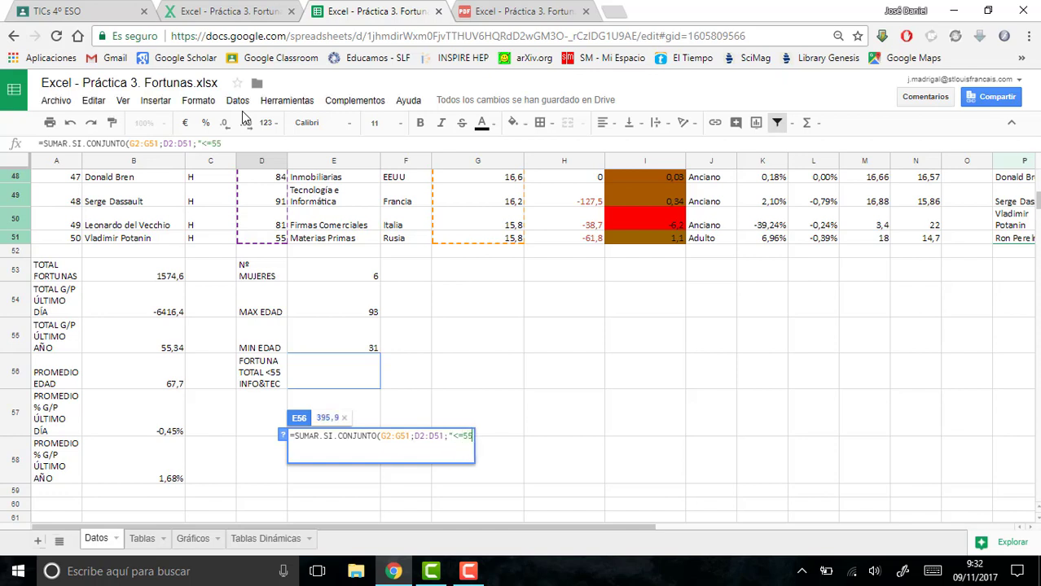
type("\";")
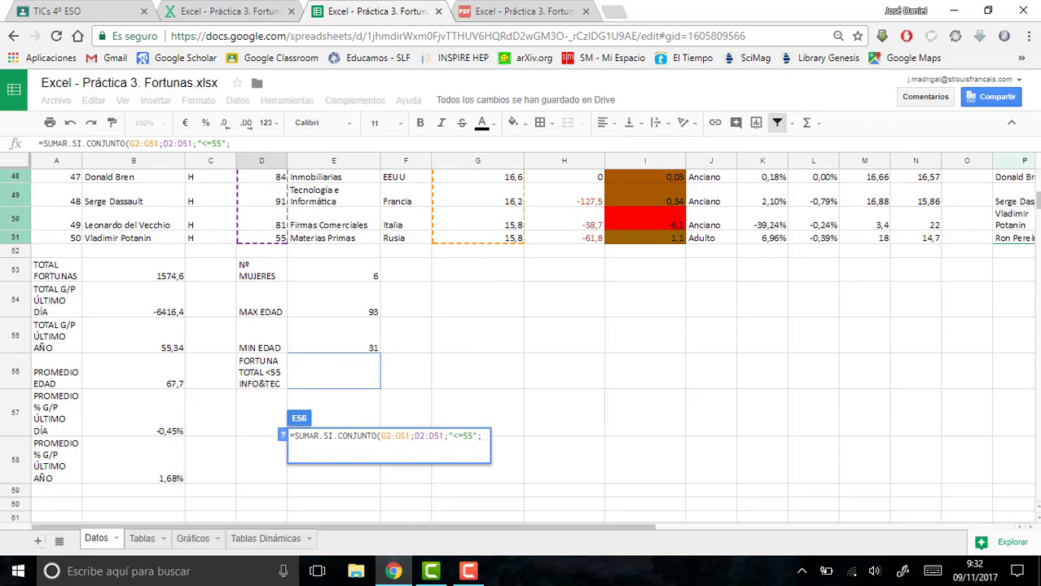
- Add the second condition, field range E2:E51 equal to "Tecnología e Informática", and complete the formula in E56
left_click_drag(1039, 207, 1038, 177)
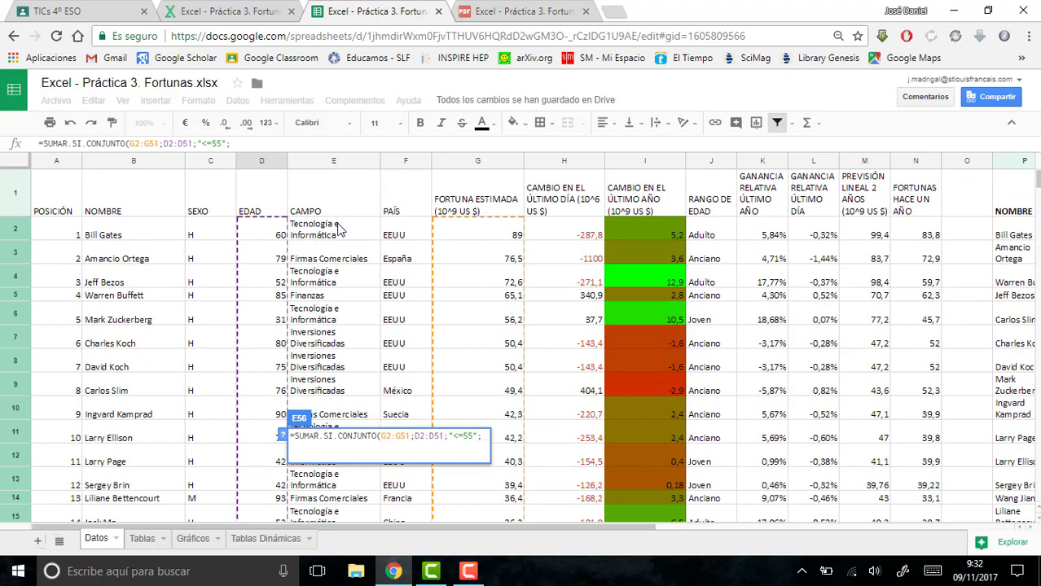
left_click_drag(339, 228, 305, 206)
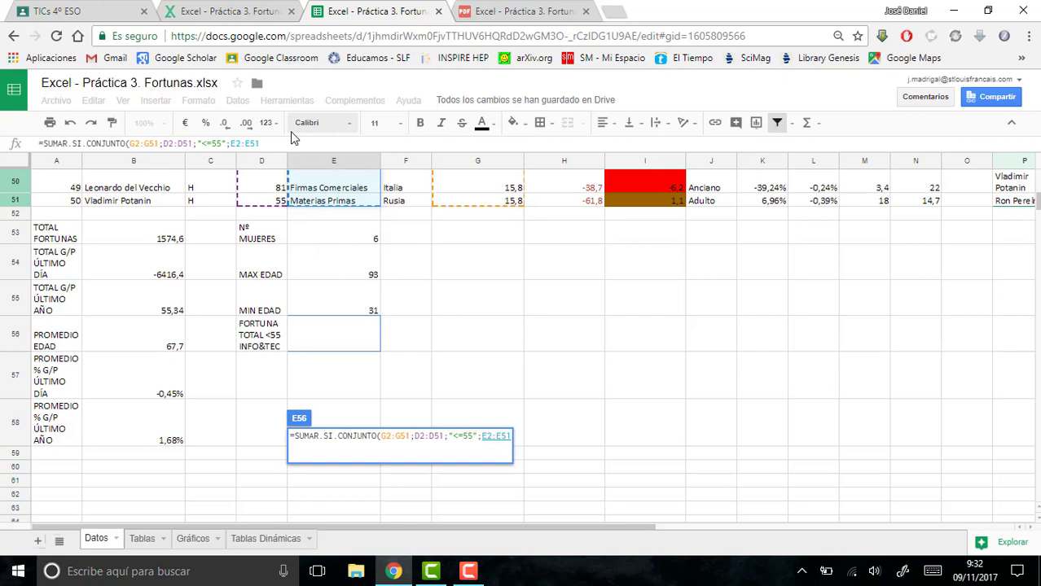
type(";\"")
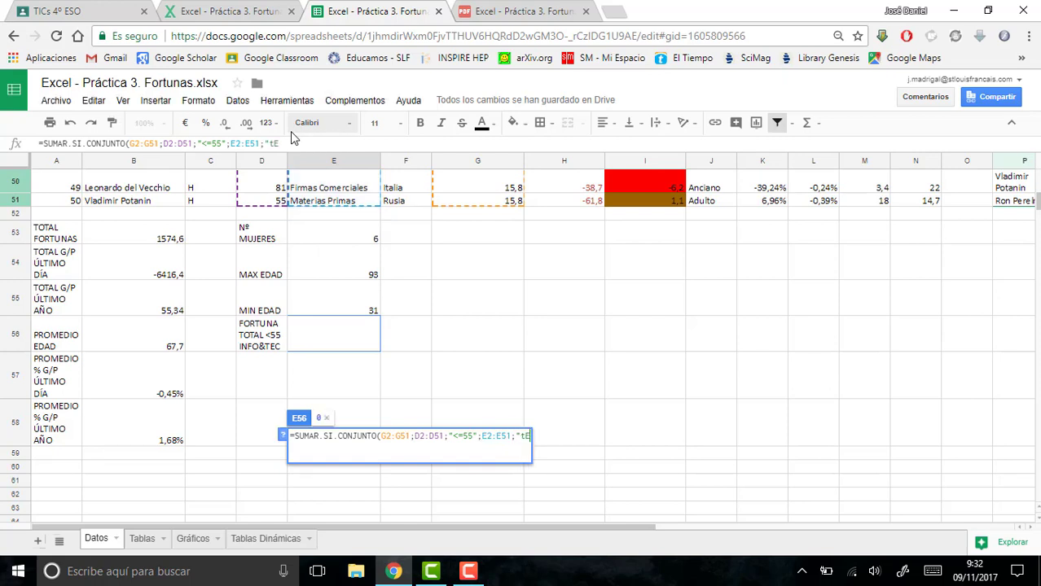
type("Tecnologi")
type("a ")
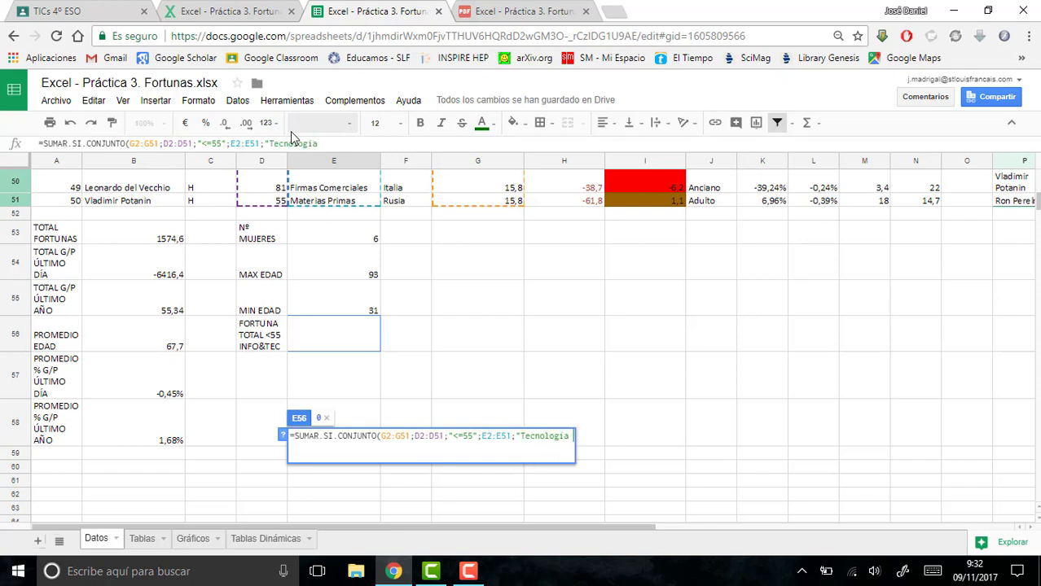
type("e Info")
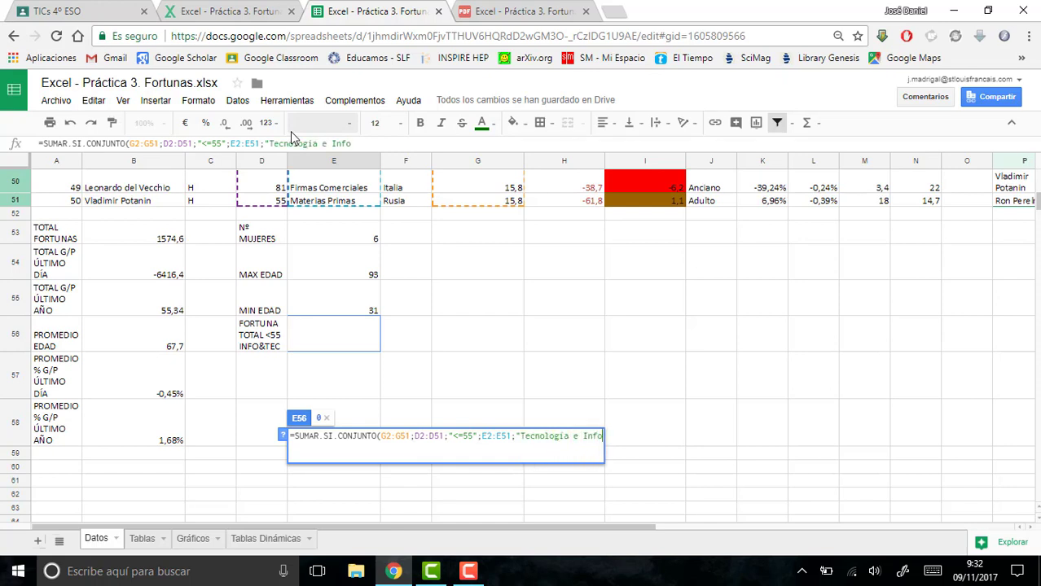
type("rmática\"")
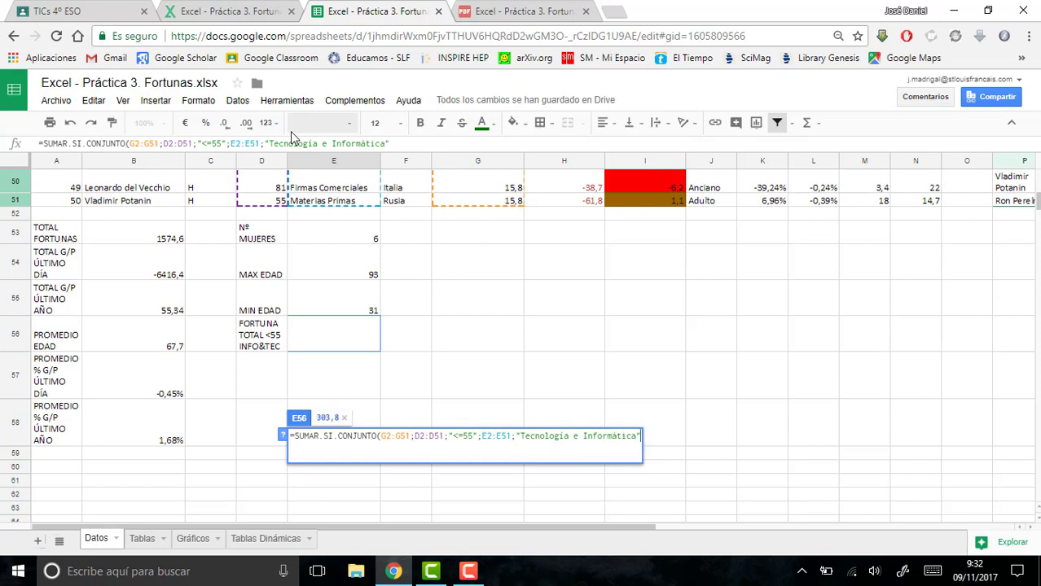
type(")")
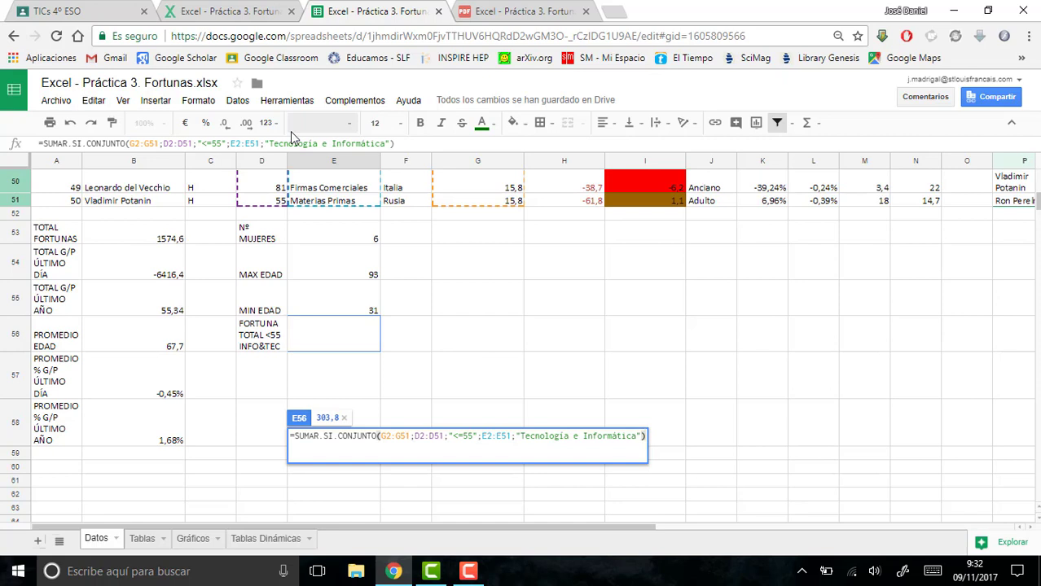
key("Return")
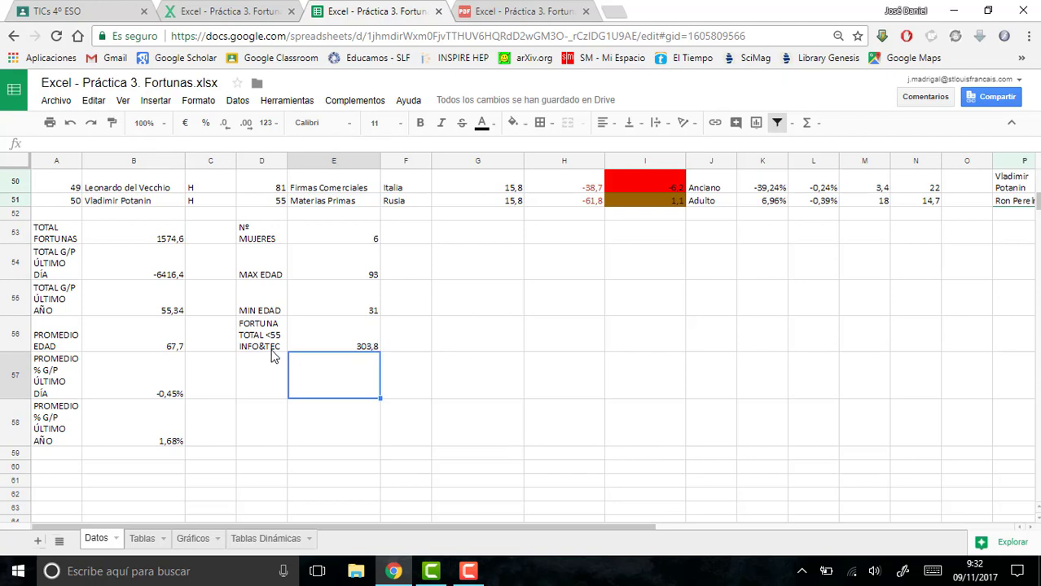
- Read point 13b in the exercise PDF and label cell D57 of the Datos sheet as EDAD PROMEDIO PERDEDORES
left_click(562, 10)
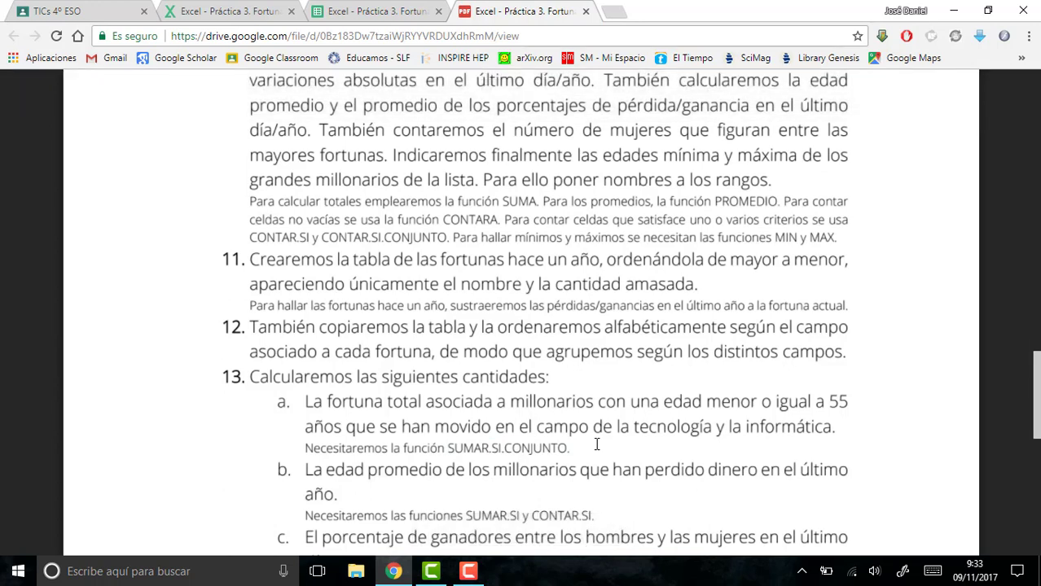
left_click(319, 9)
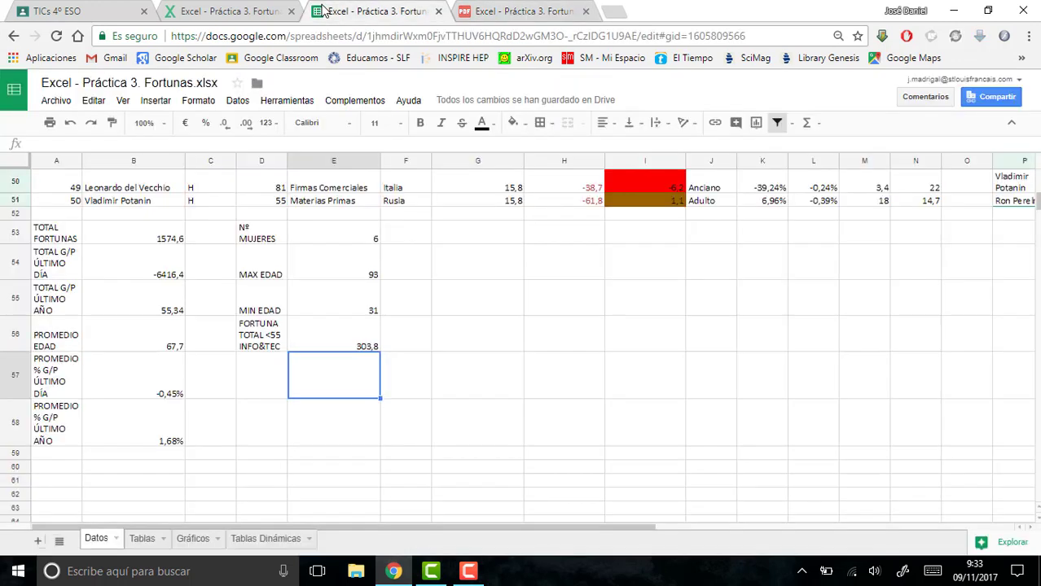
left_click(247, 401)
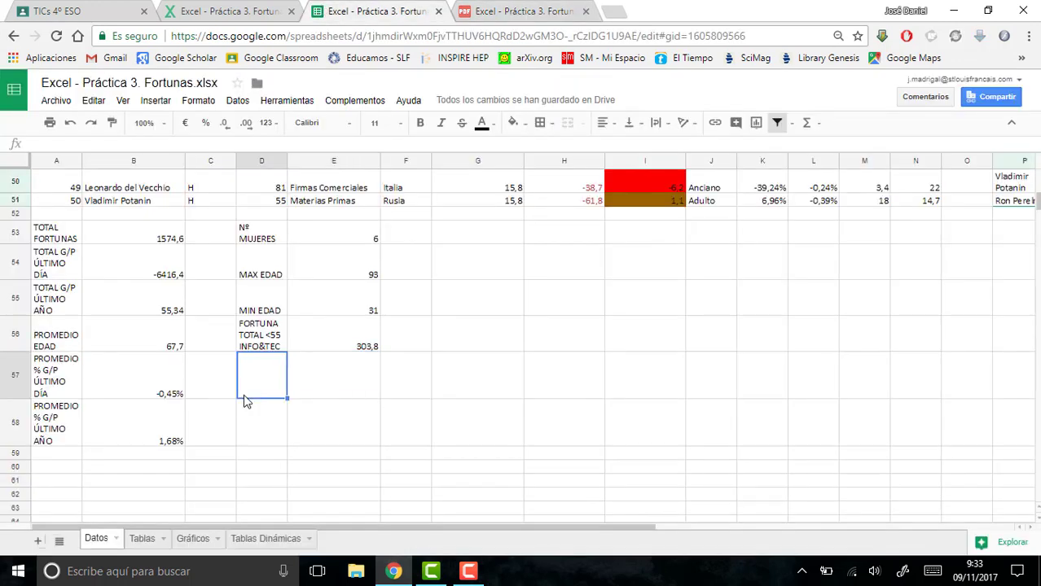
type("EDAD PROME")
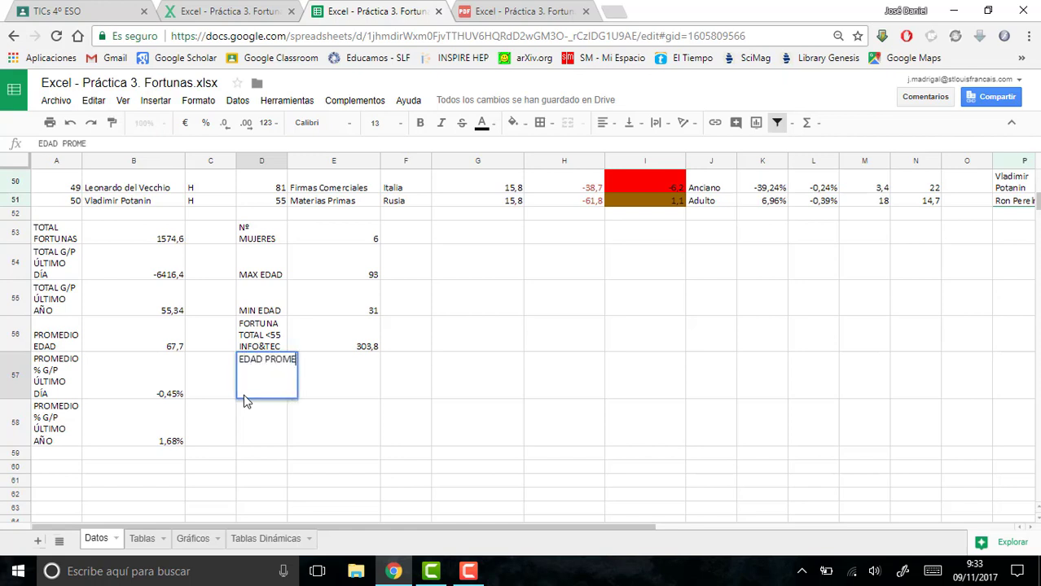
type("DIO PERDEDORES")
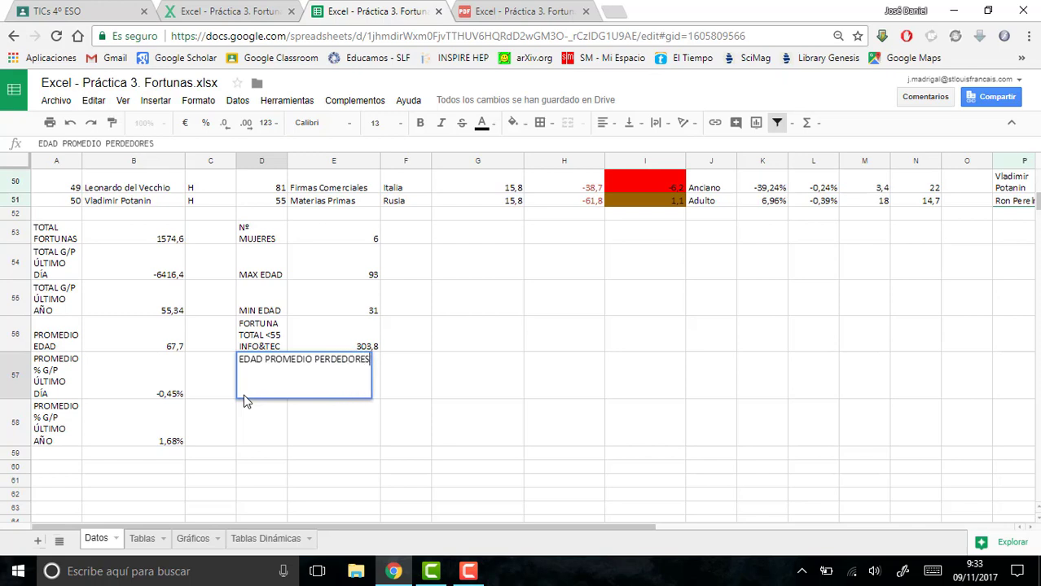
key("Return")
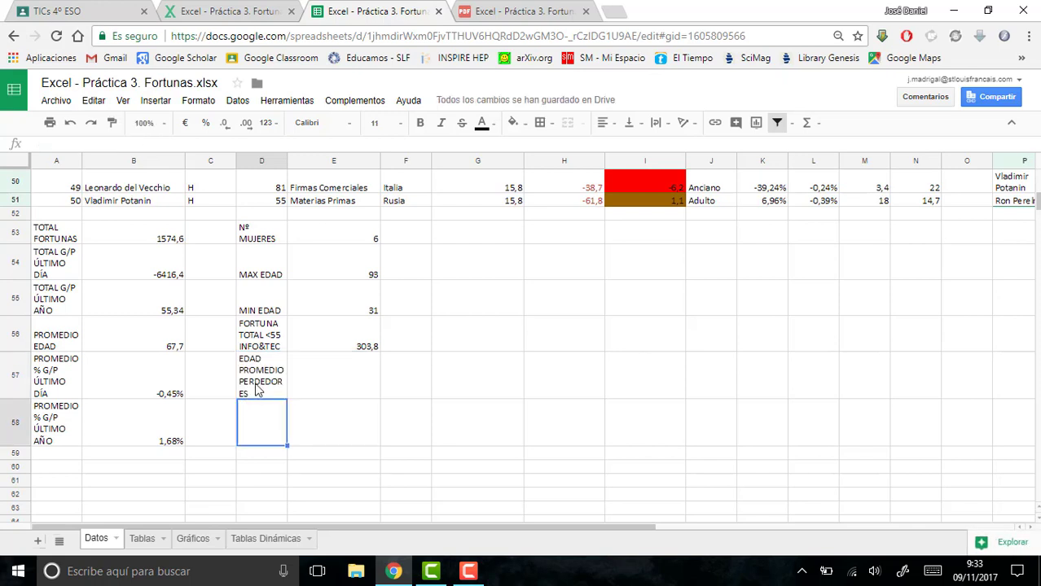
left_click(257, 386)
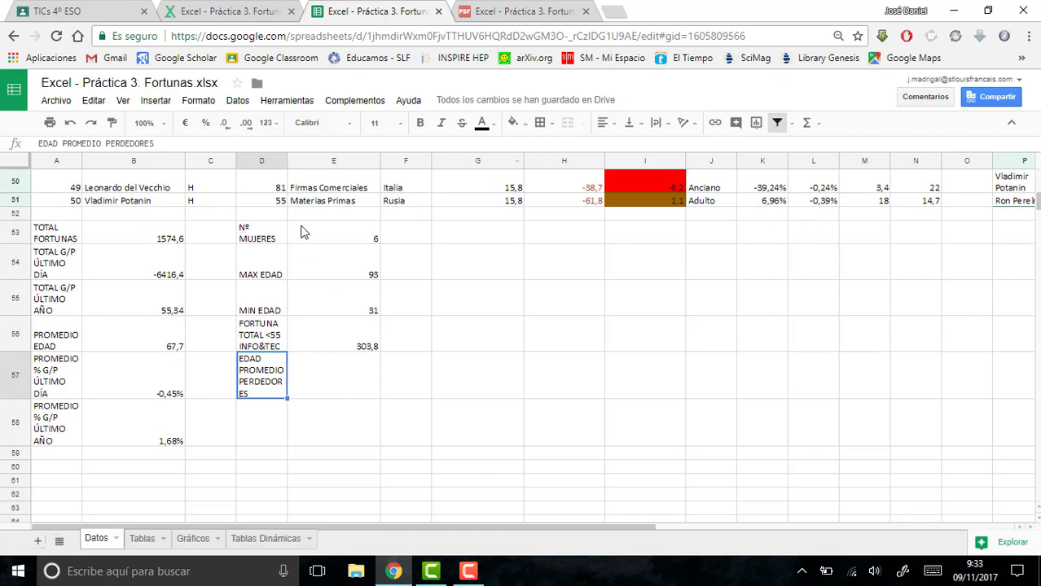
- Widen column D slightly so its labels fit, and begin a quotient formula in E57 with empty parentheses: =()/()
left_click_drag(287, 159, 301, 160)
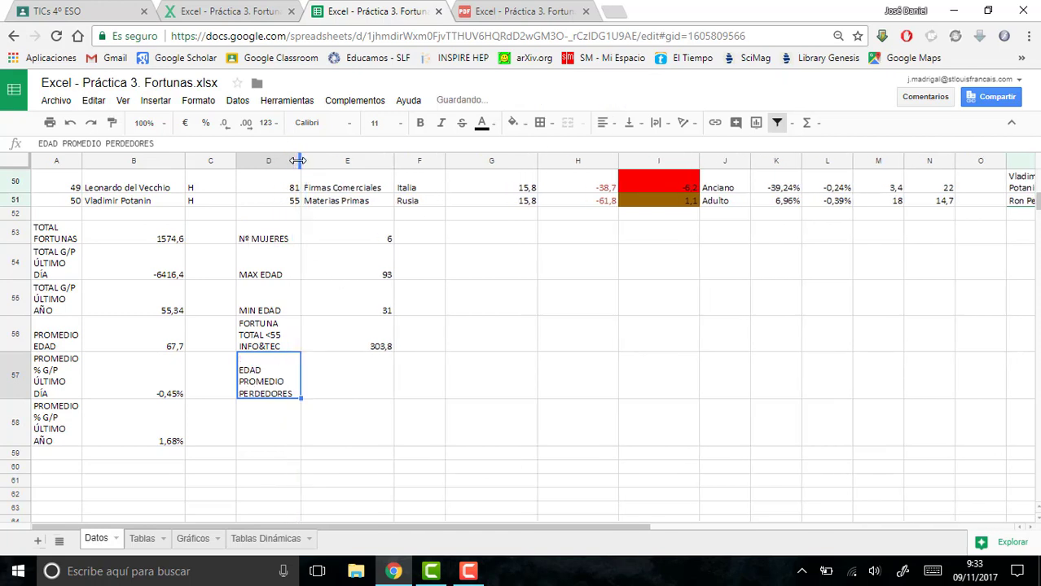
left_click(384, 375)
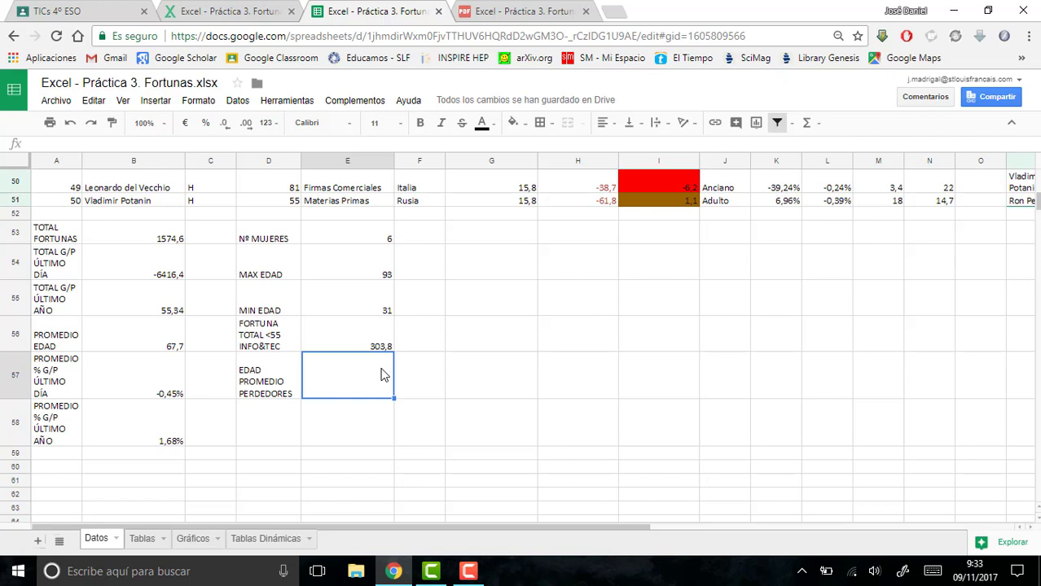
type("=")
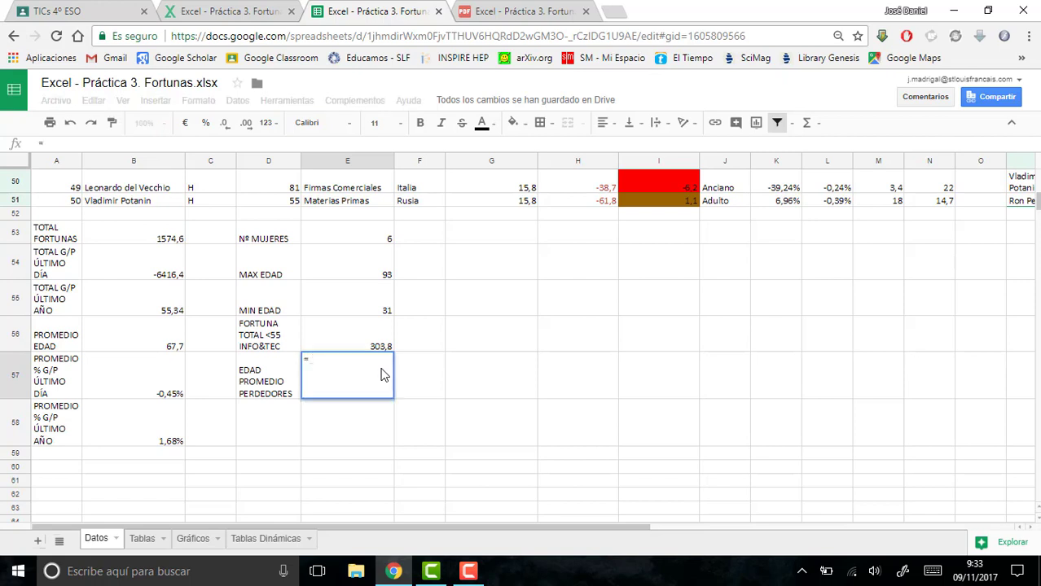
type("()/")
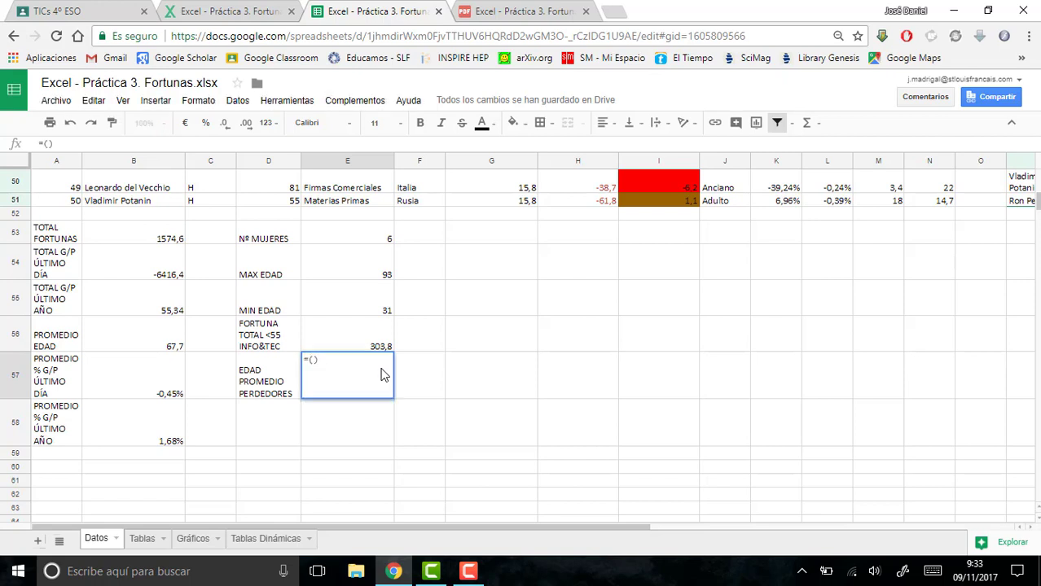
type("()")
- Insert SUMAR.SI.CONJUNTO in the numerator of the E57 formula, with the ages D2:D51 as the sum range
left_click(47, 142)
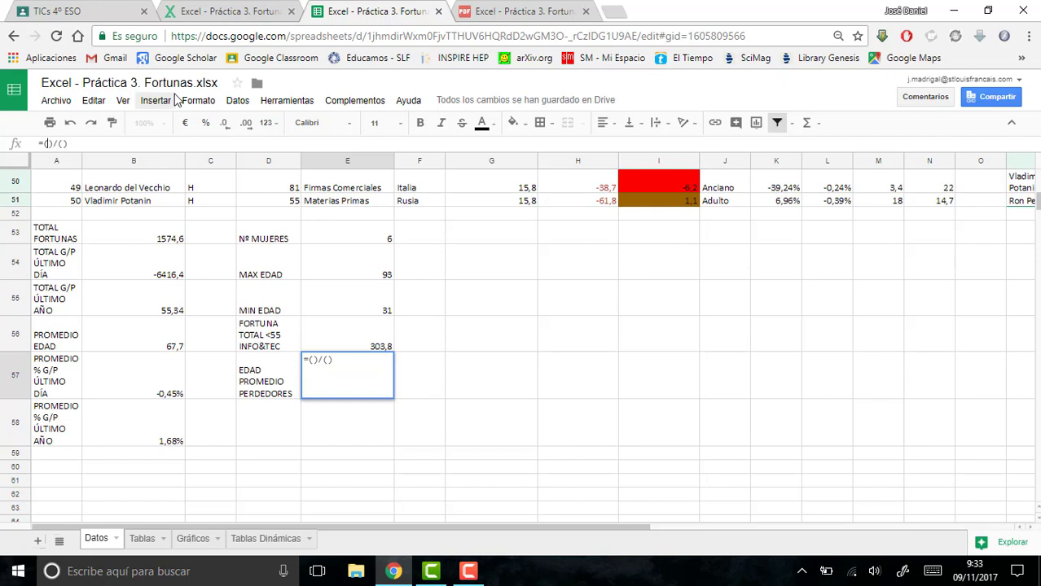
type("SUMAR")
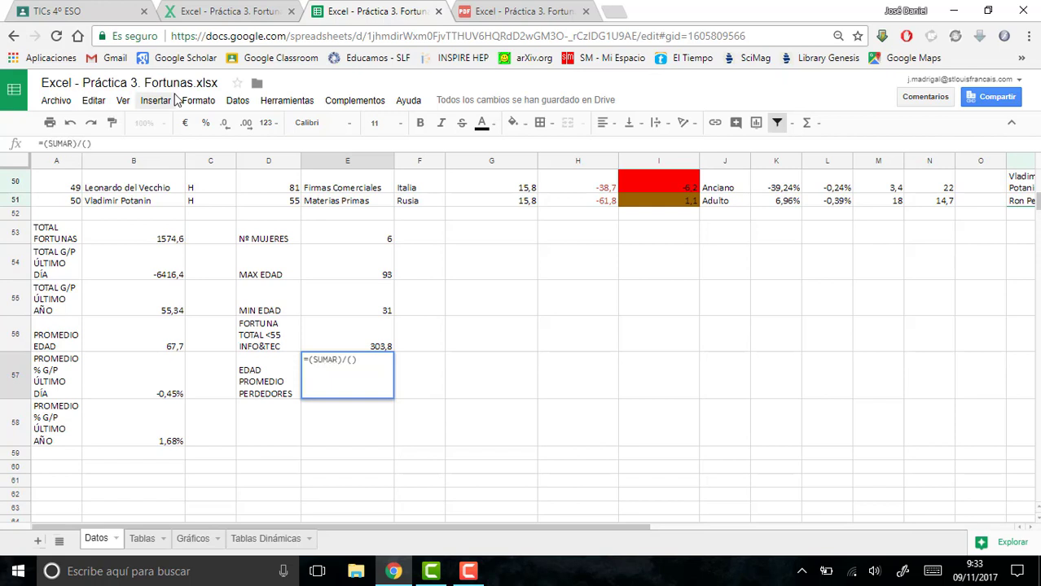
type(".SI.CONJUNTO")
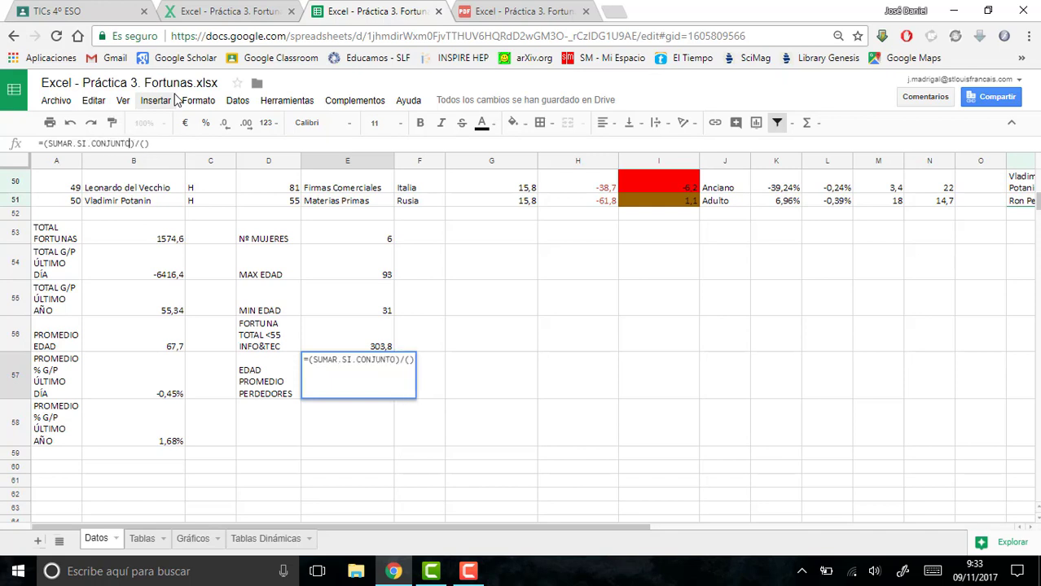
type("(")
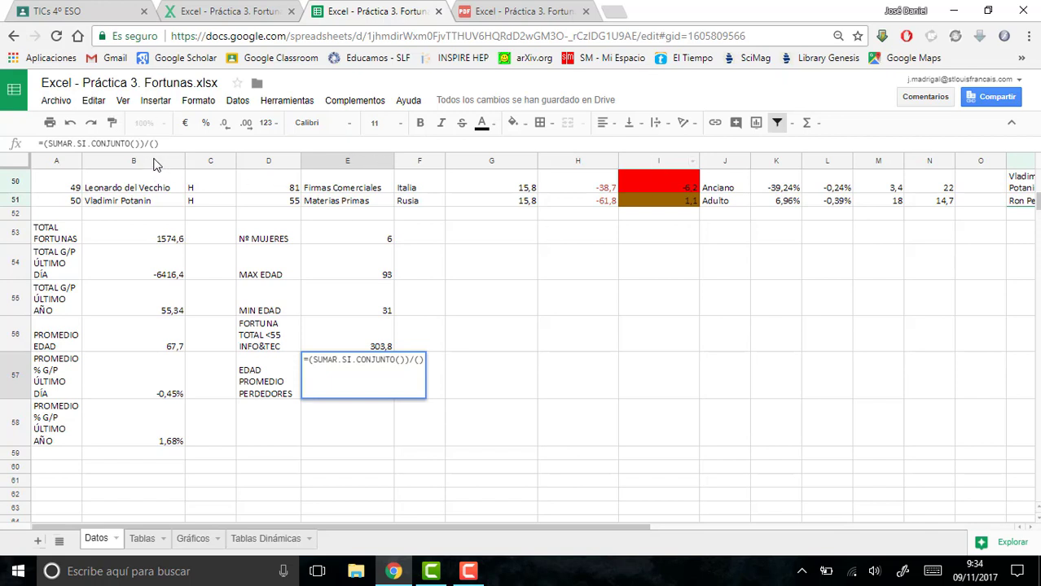
left_click(135, 143)
left_click_drag(1038, 202, 1036, 167)
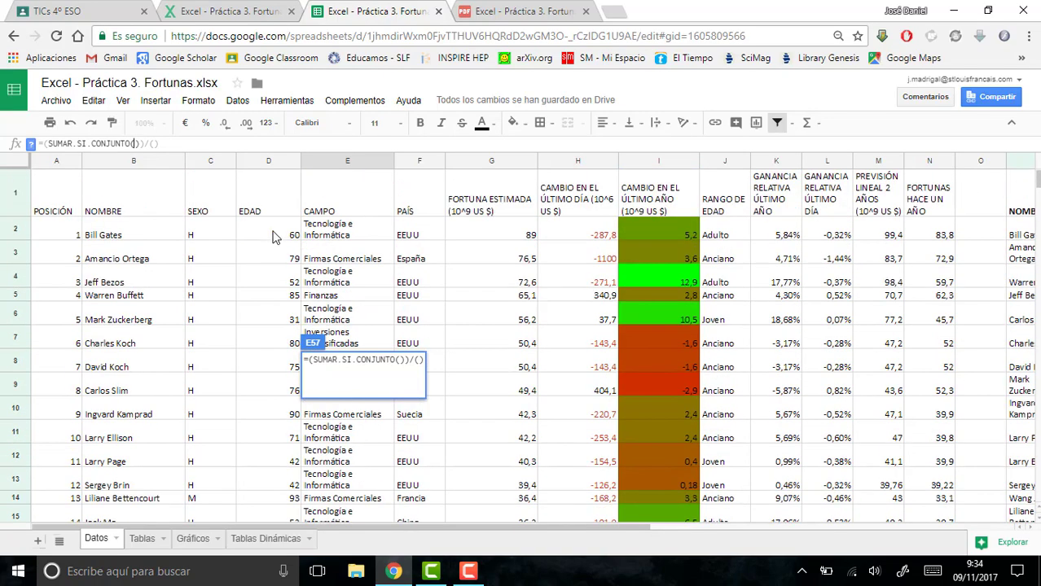
left_click_drag(270, 235, 272, 278)
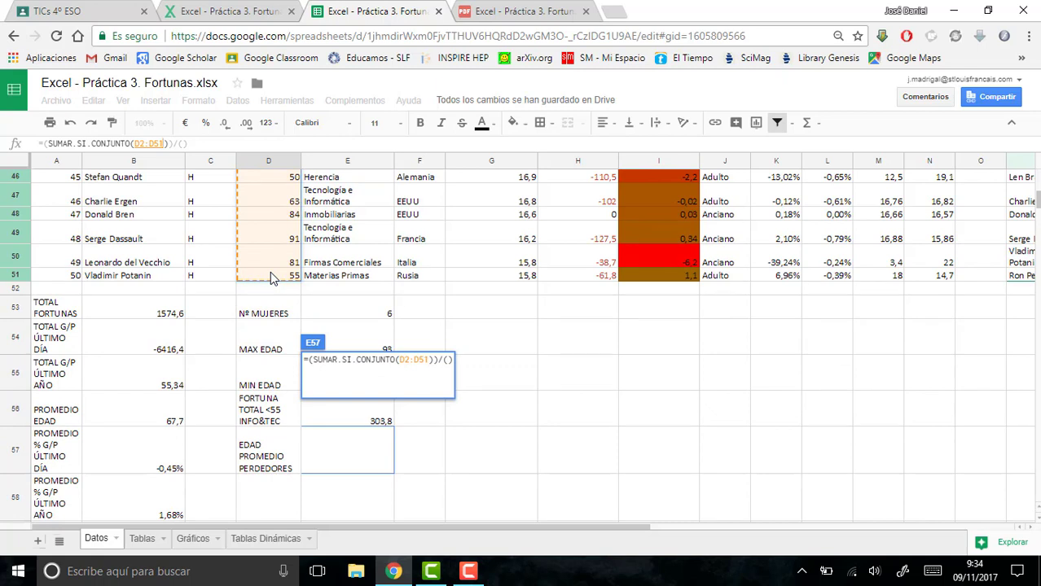
- Add the condition to SUMAR.SI.CONJUNTO: last year's change in I2:I51 with the criterion "<0"
type(";")
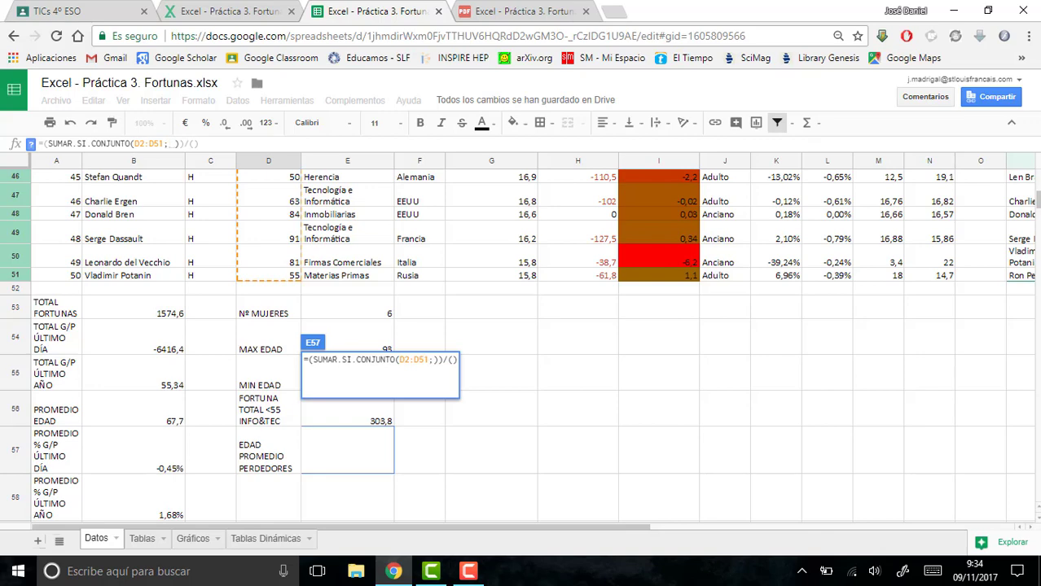
left_click_drag(1039, 207, 1038, 181)
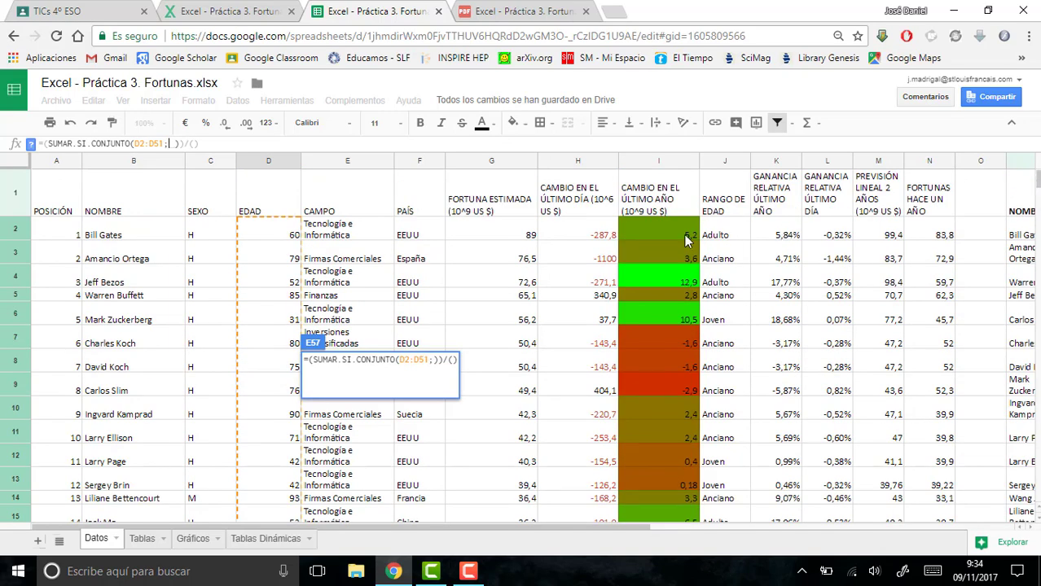
mouse_move(687, 240)
left_mouse_down()
mouse_move(692, 344)
mouse_move(676, 556)
mouse_move(659, 293)
mouse_move(667, 227)
mouse_move(668, 240)
left_mouse_up()
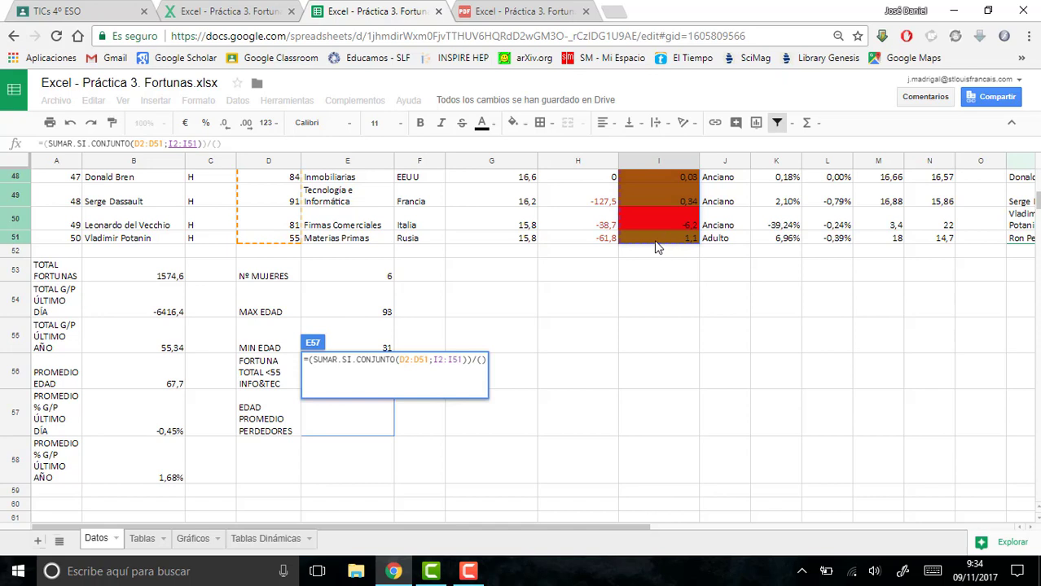
type(";")
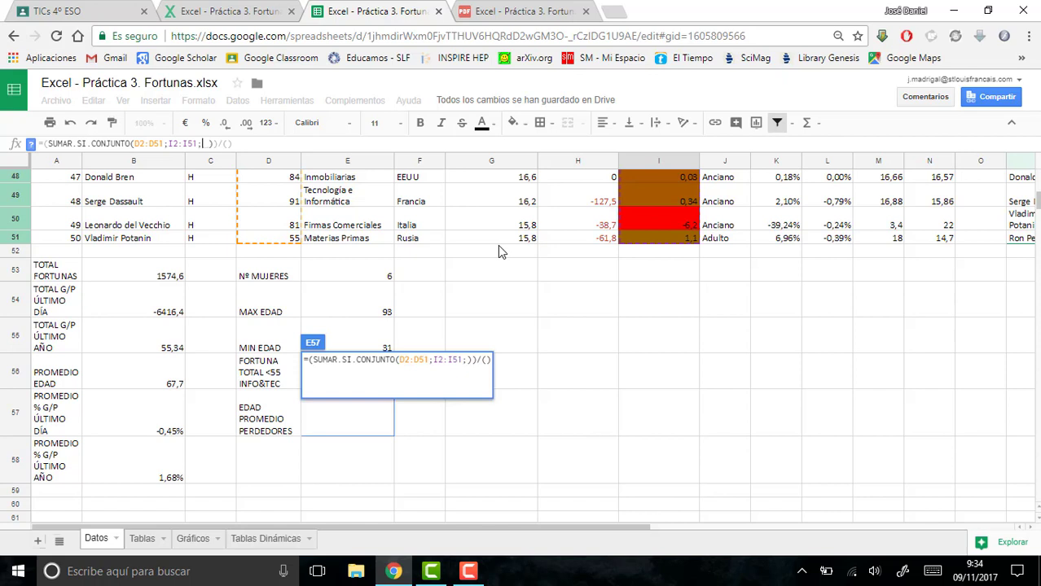
type("\"")
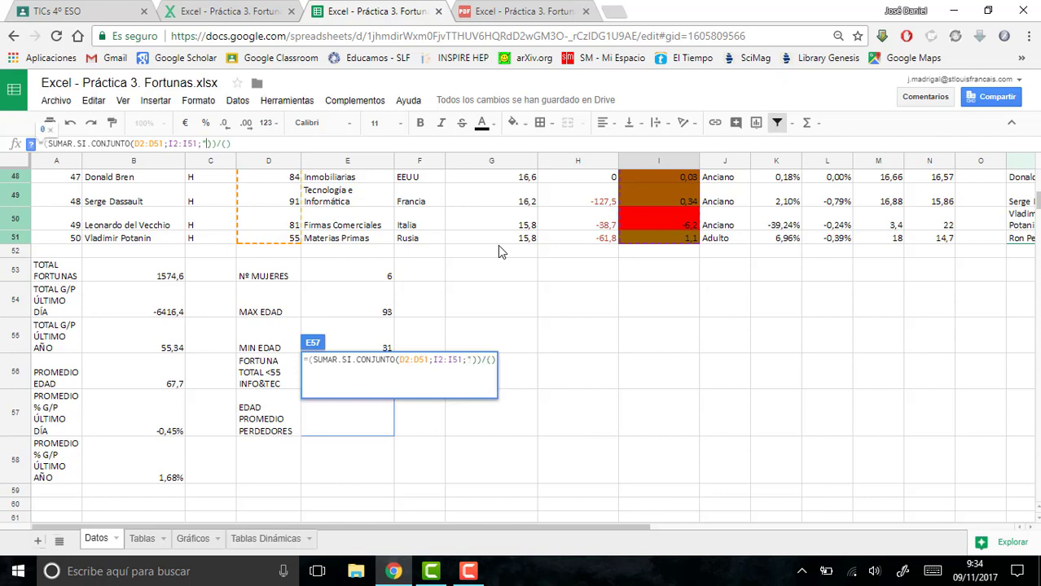
type("<0\"")
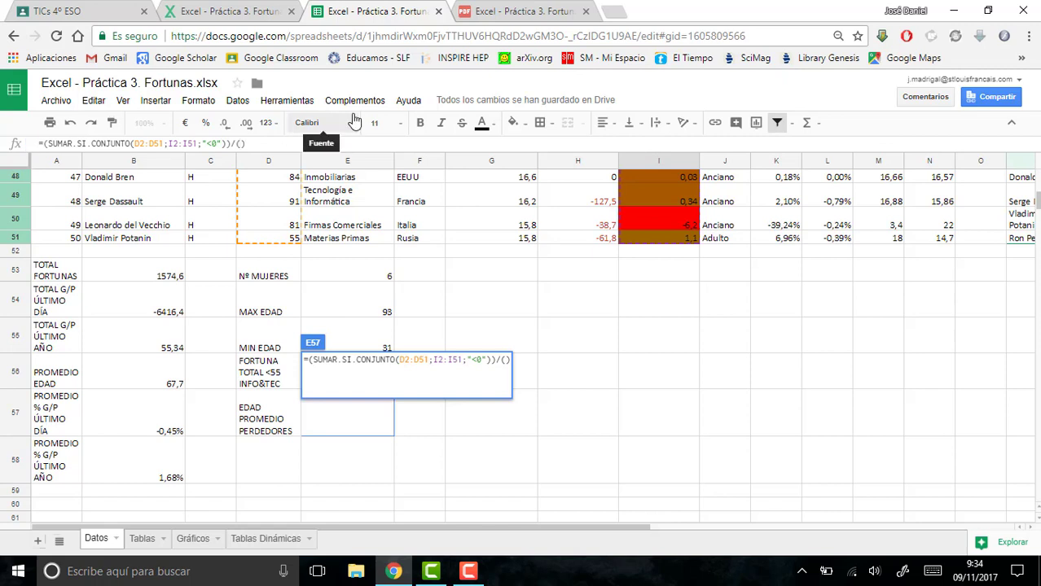
- Fill the denominator with CONTAR.SI.CONJUNTO over I2:I51 with the criterion "<0", and complete the formula in E57
type("CONTAR.S")
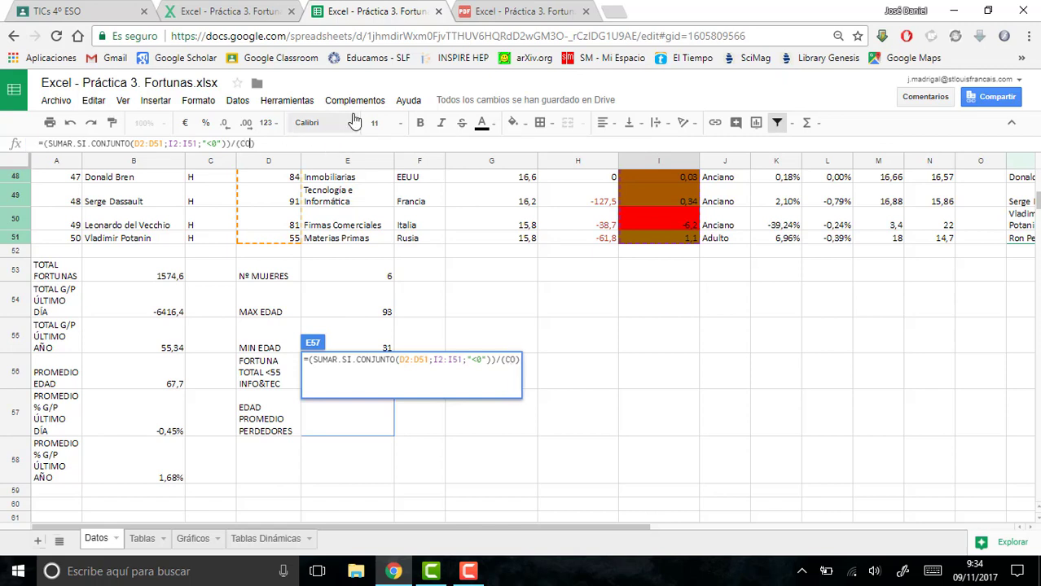
type("I.CONJUNTO")
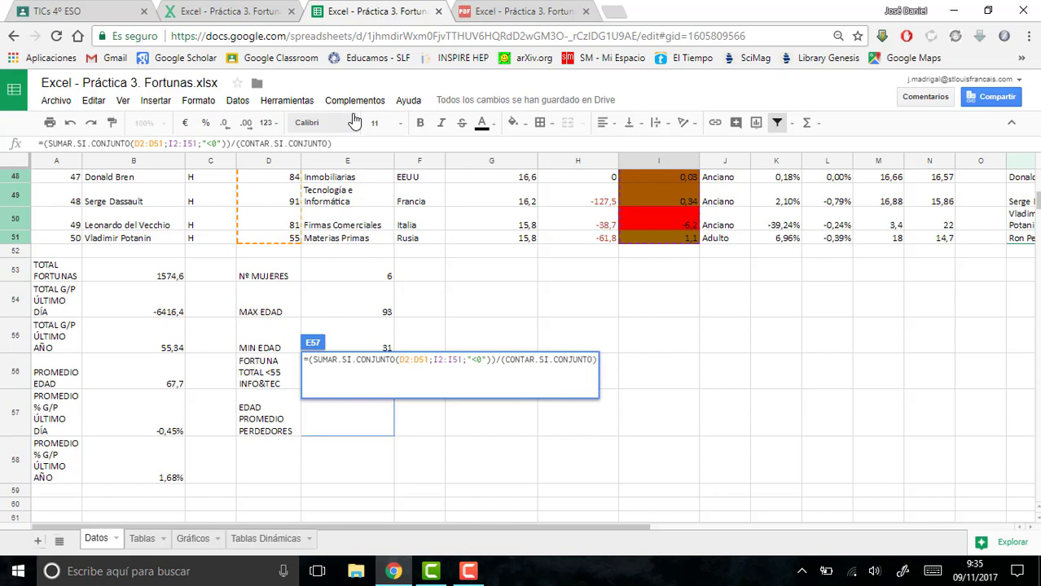
type("(")
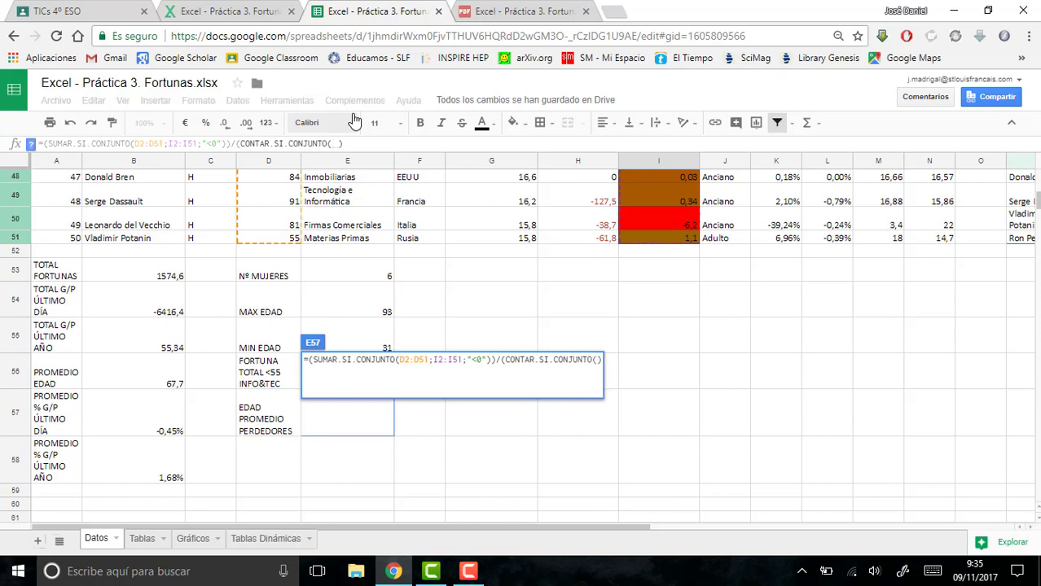
type(")")
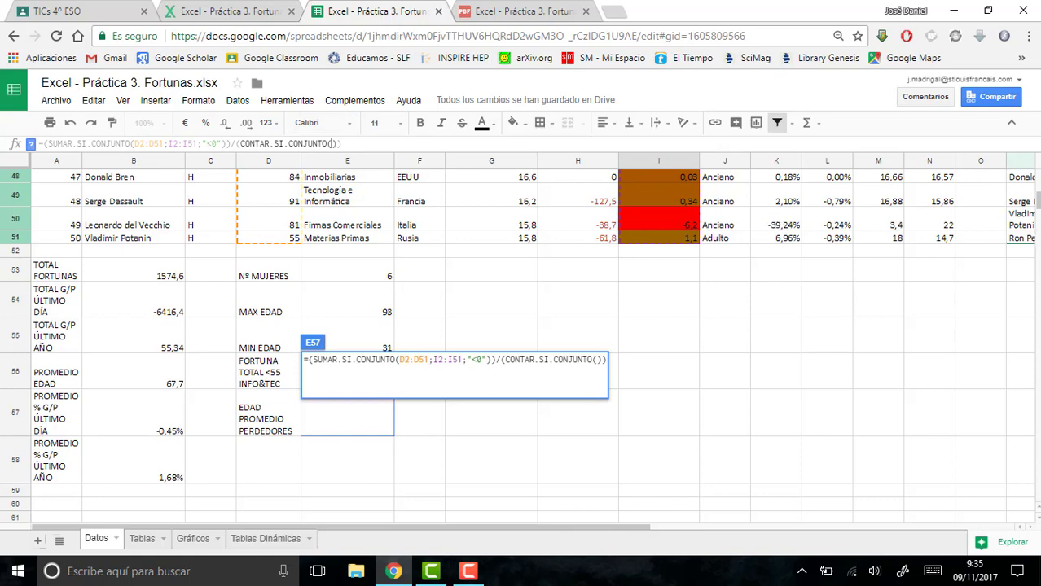
scroll(658, 326, "up", 12)
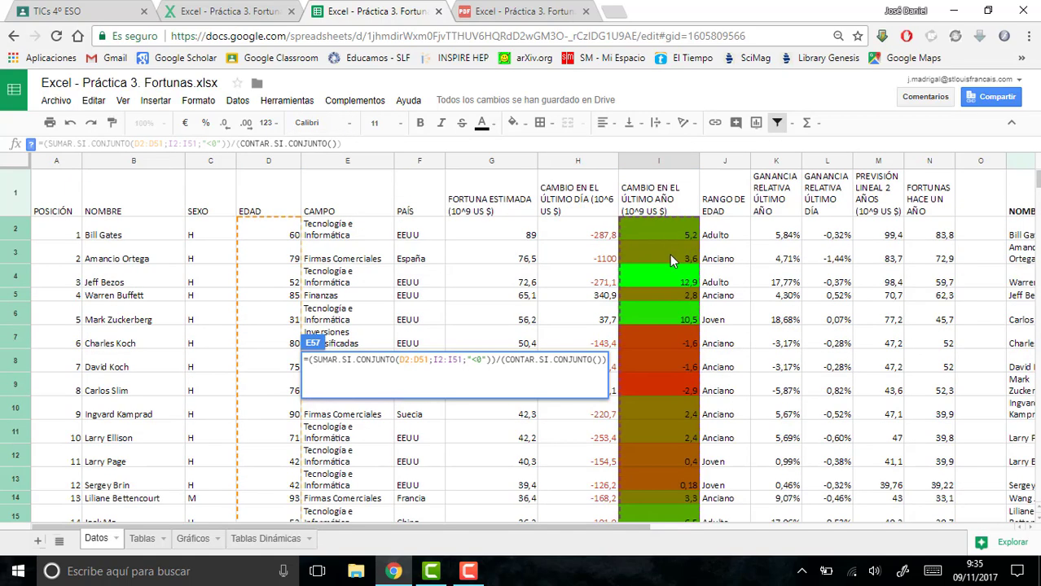
left_click_drag(668, 234, 657, 497)
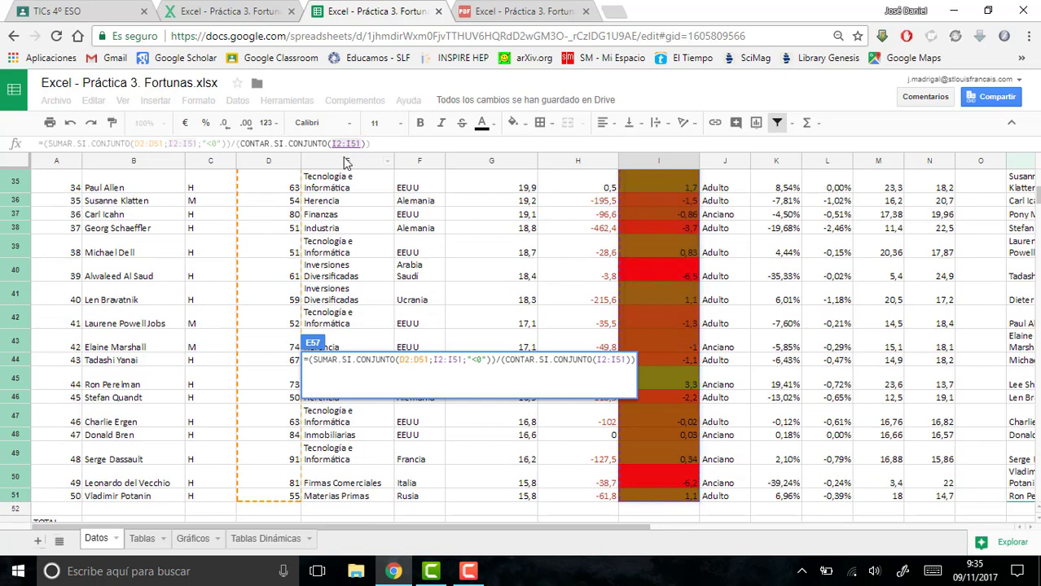
type(";\"<0\"")
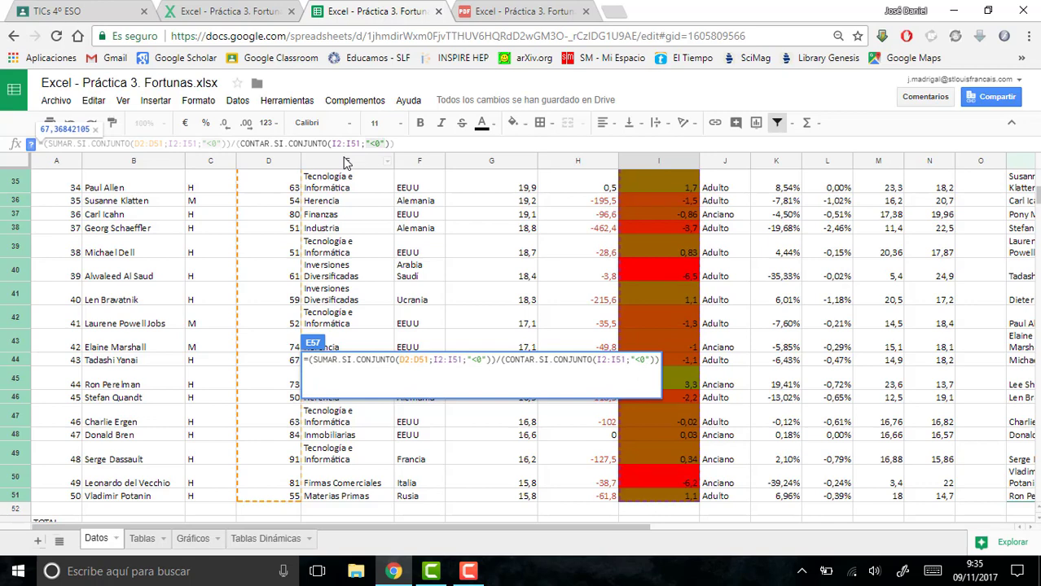
key("Return")
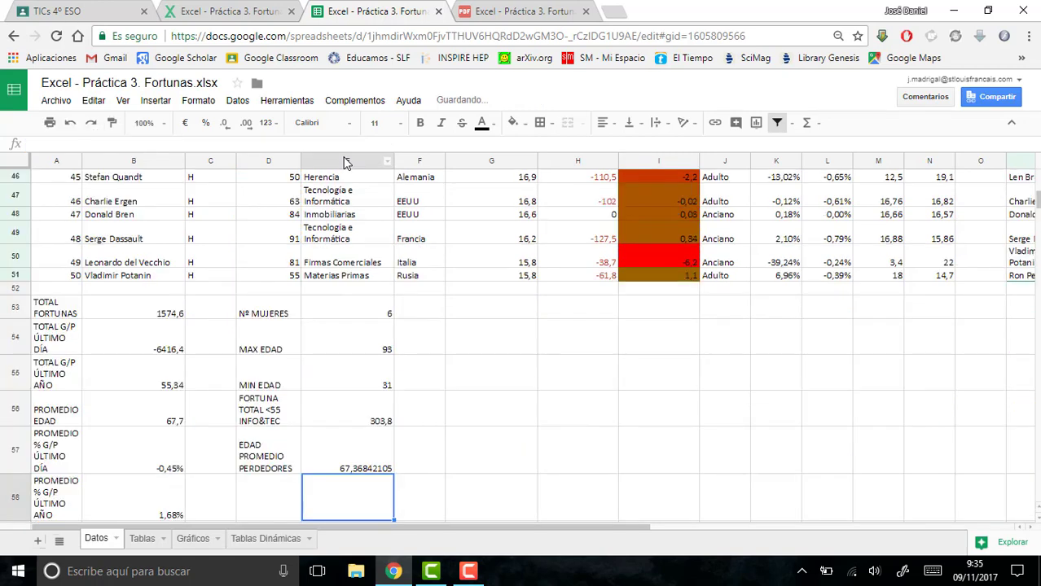
- Reduce the number format of the average age in E57 to two decimal places
left_click(360, 438)
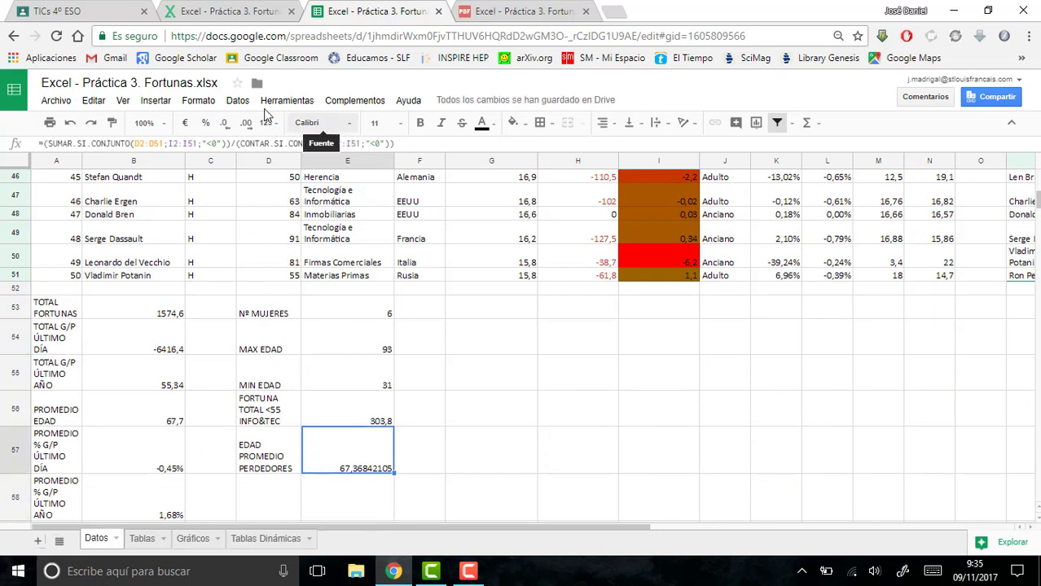
left_click(224, 126)
left_click(224, 126)
left_click(224, 126)
left_click(224, 126)
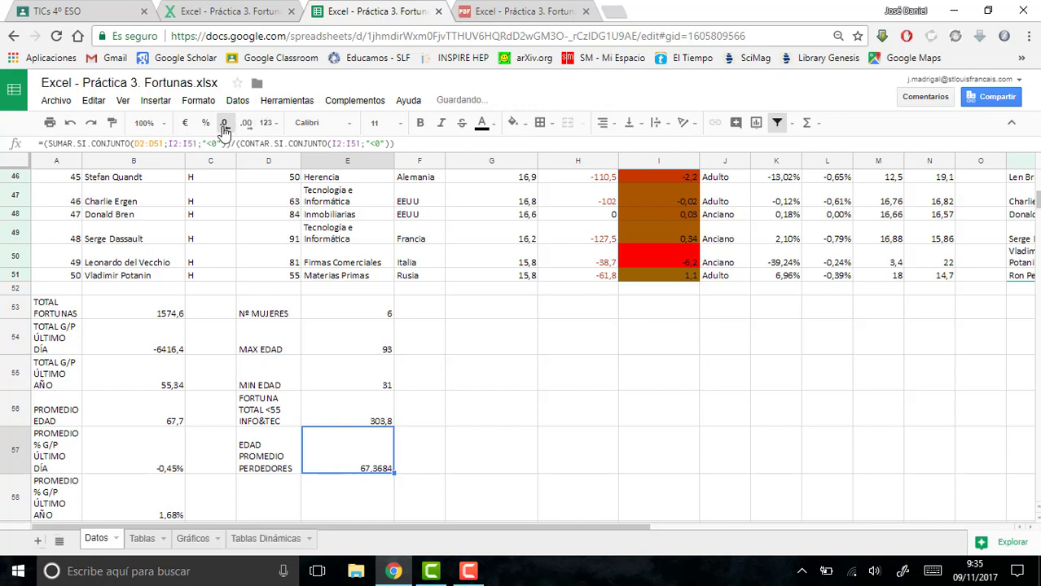
left_click(223, 126)
left_click(224, 126)
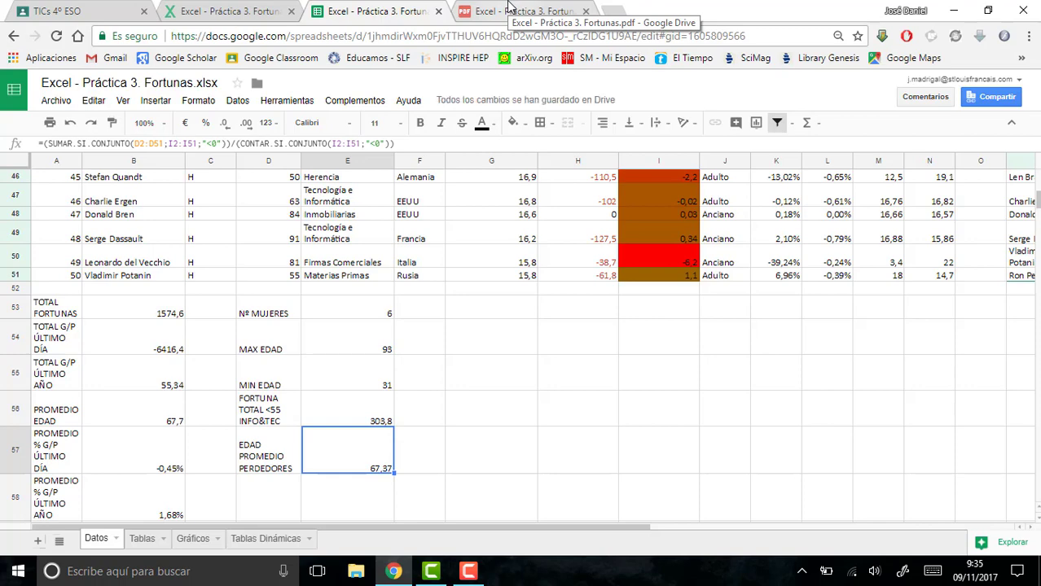
- Read point 13c in the exercise PDF and label cell D58 of the Datos sheet as HOMBRES QUE HAN GANADO
left_click(508, 7)
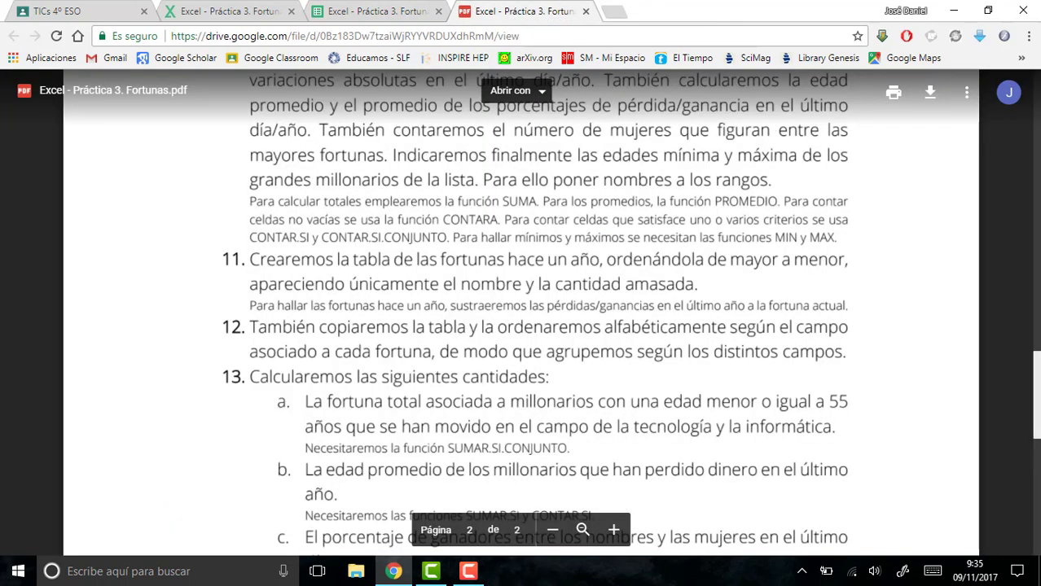
scroll(1036, 383, "down", 3)
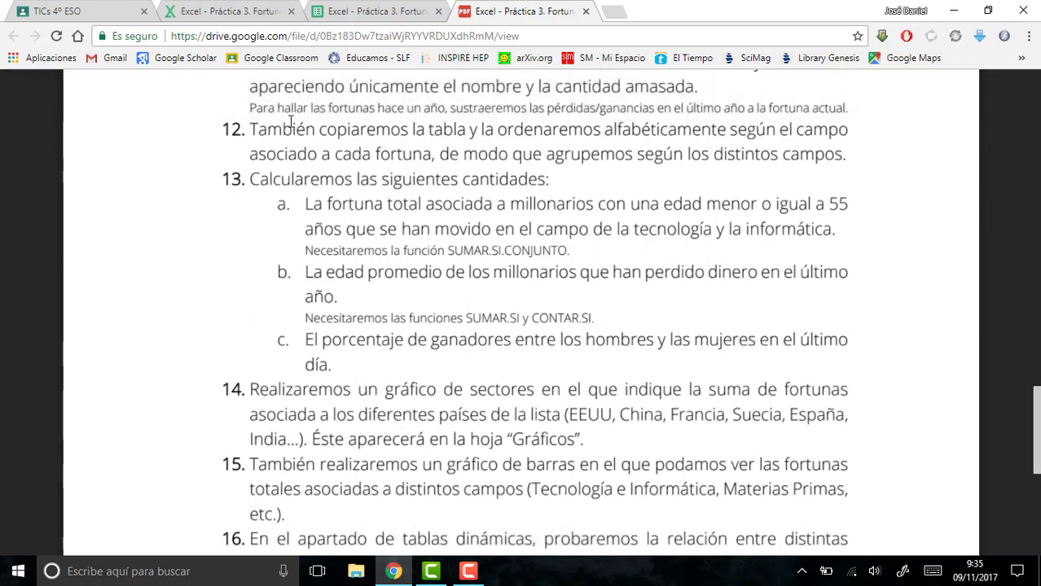
left_click(342, 19)
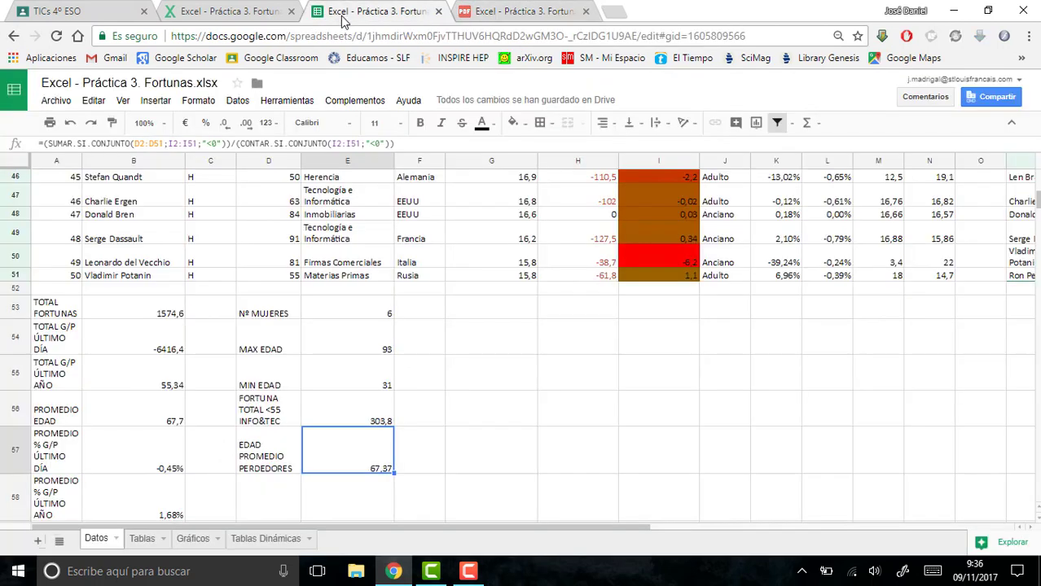
left_click(280, 489)
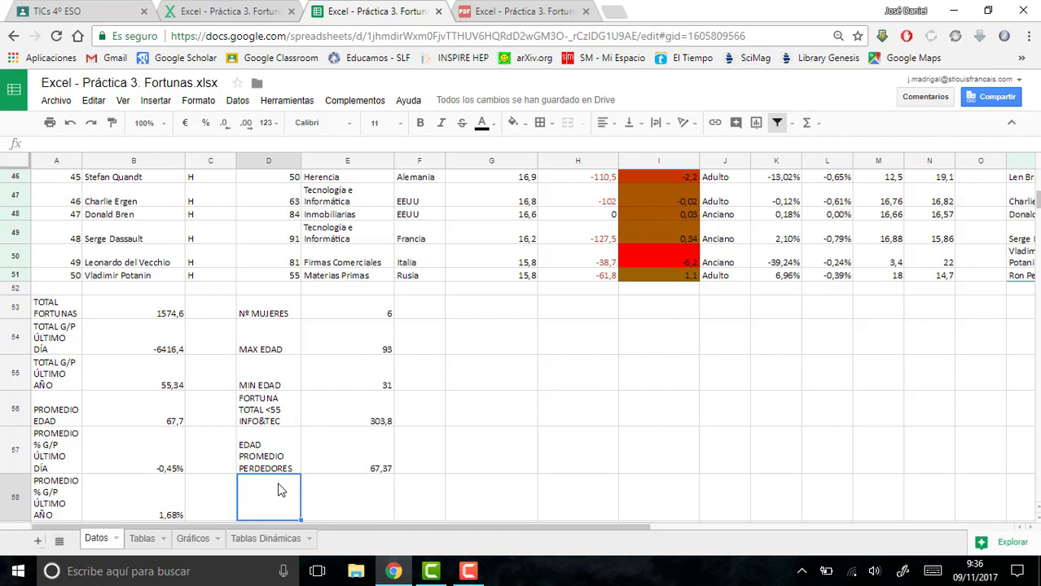
type("HOM")
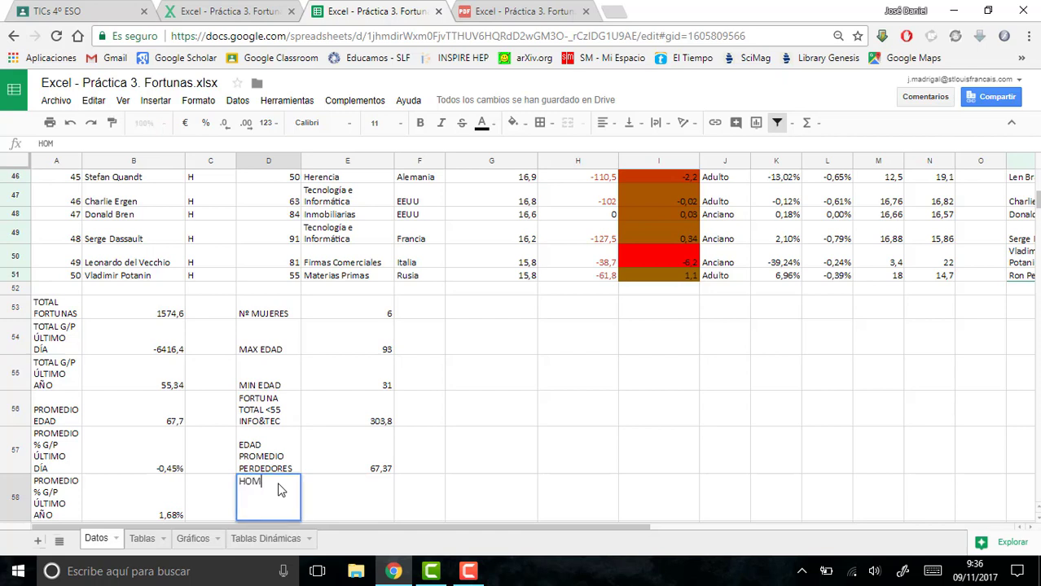
type("BRES QUE HAN")
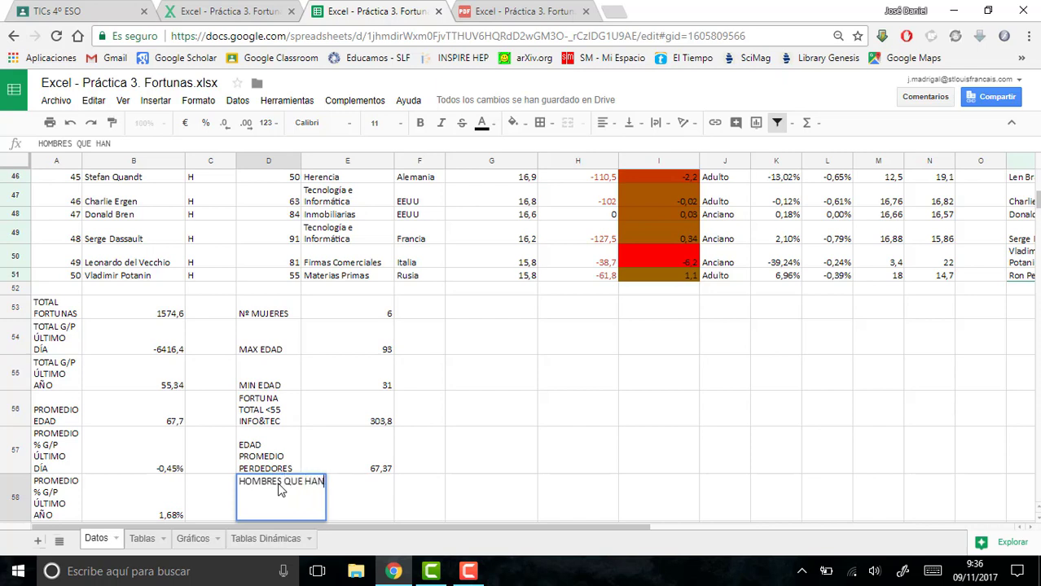
type(" GANADO")
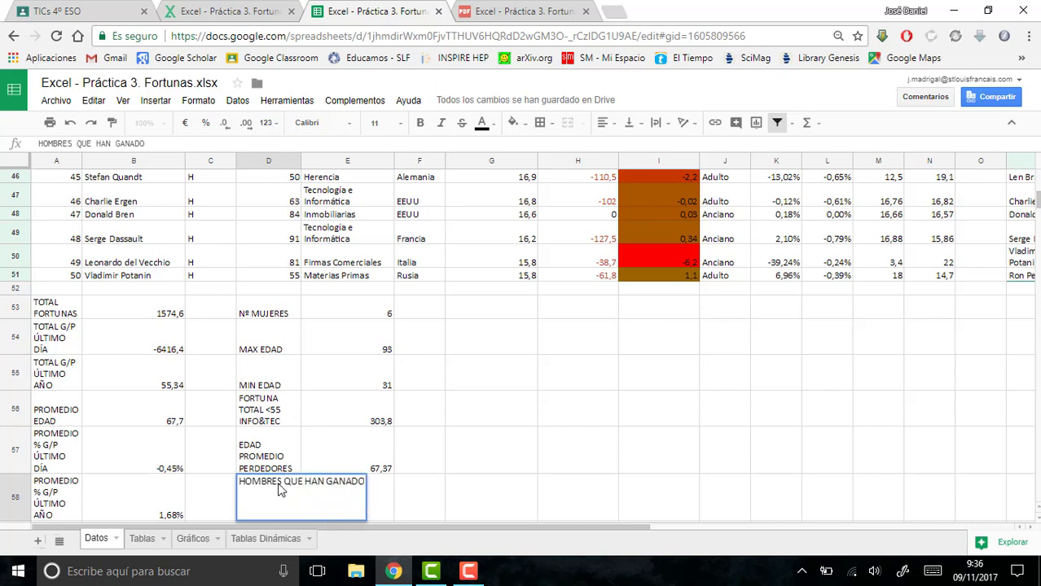
key("Return")
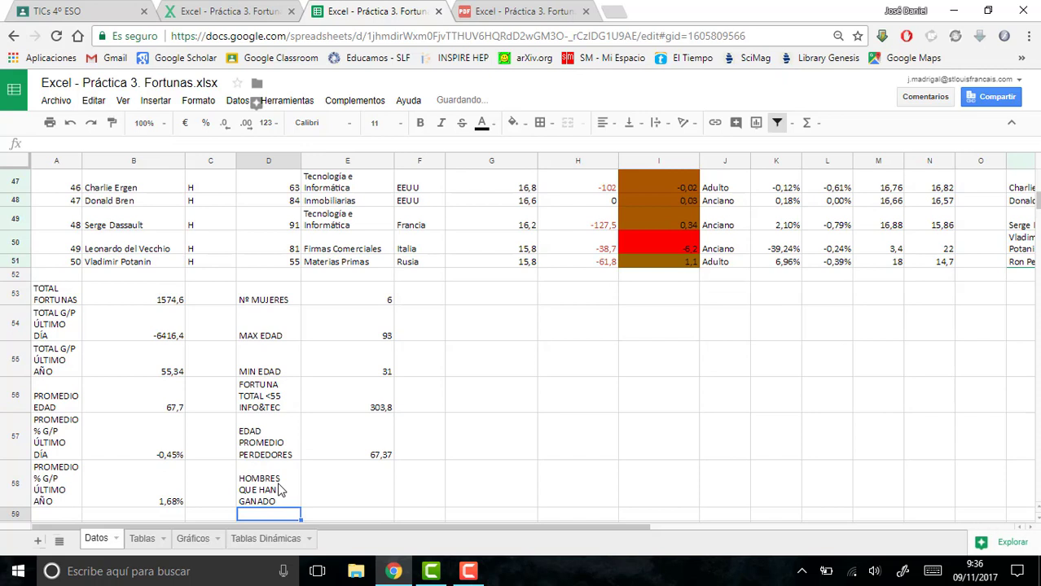
- Label cell D59 as MUJERES QUE HAN GANADO and wrap its text within the cell
type("MUJERES QUE HA")
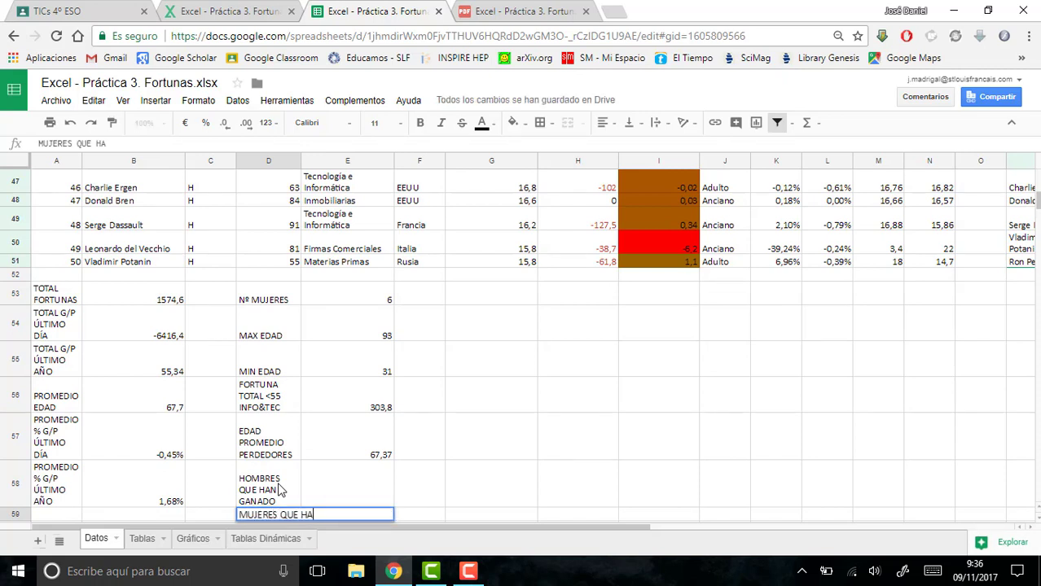
type("N GANADO")
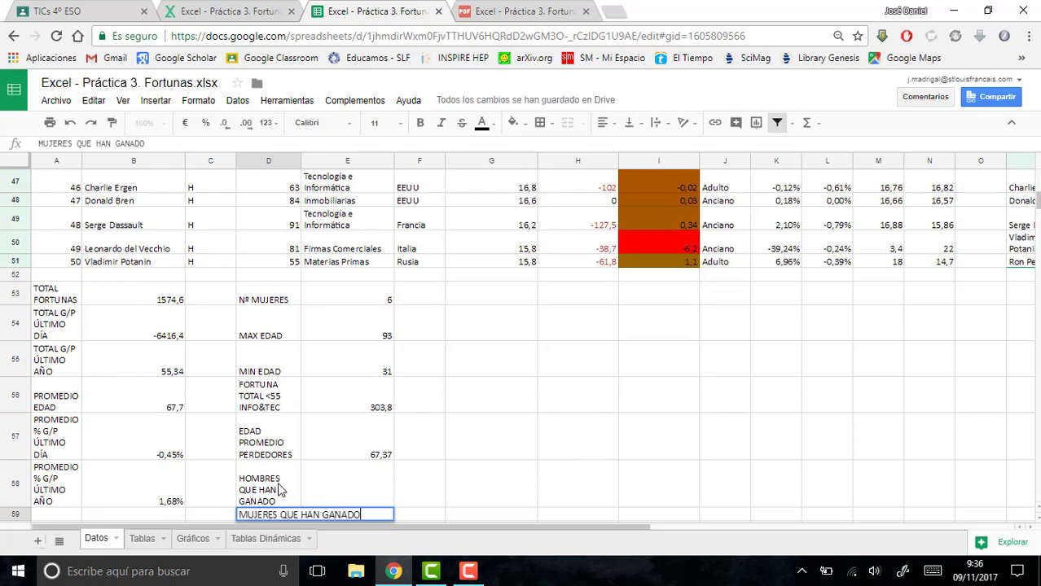
key("Return")
left_click(275, 492)
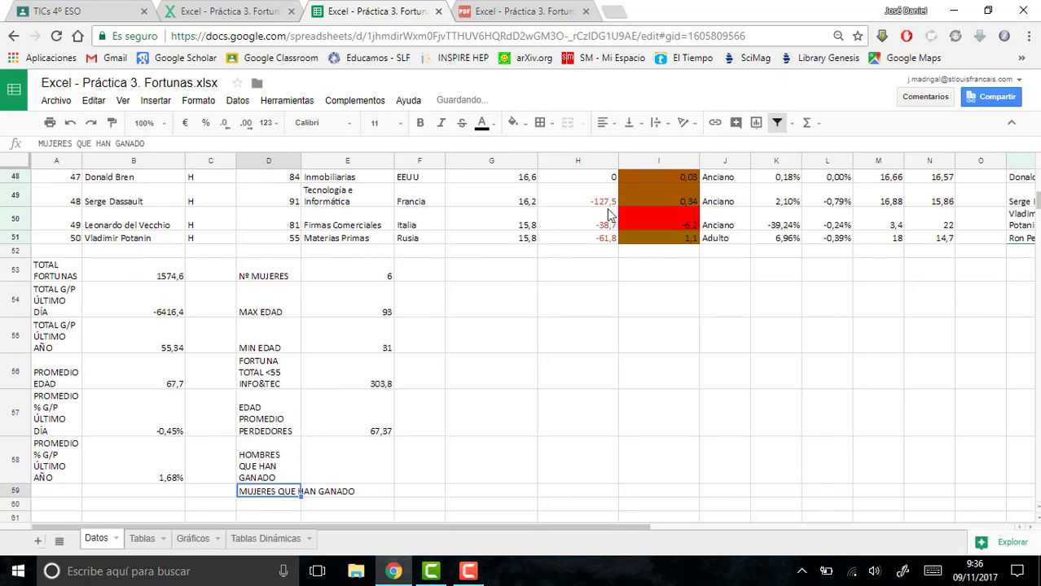
left_click(659, 122)
left_click(674, 145)
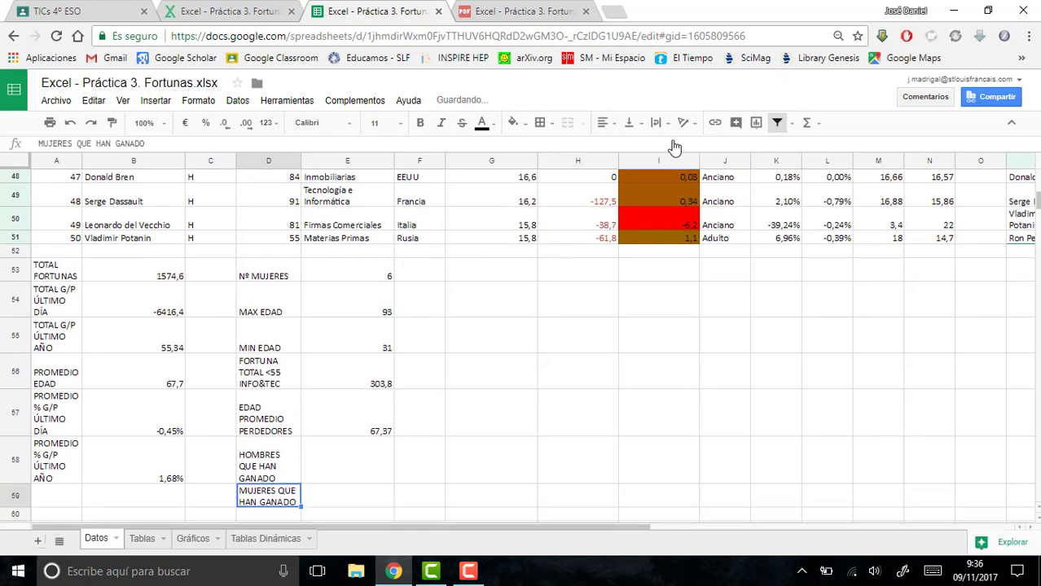
- Begin a CONTAR.SI.CONJUNTO formula in E58 with the sex range C2:C51 and the criterion "H"
left_click(364, 457)
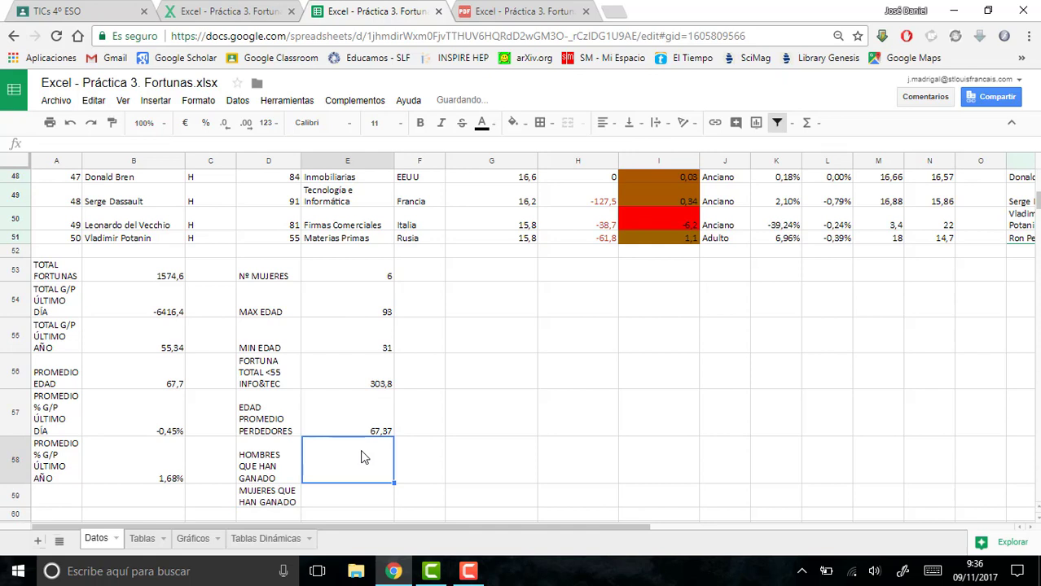
type("=")
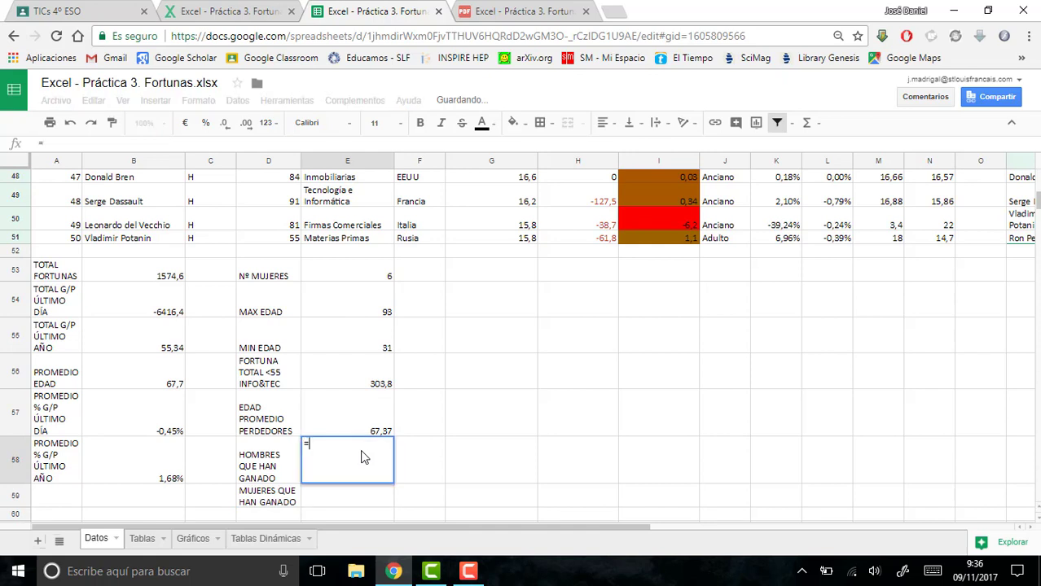
type("con")
key("BackSpace")
key("BackSpace")
key("BackSpace")
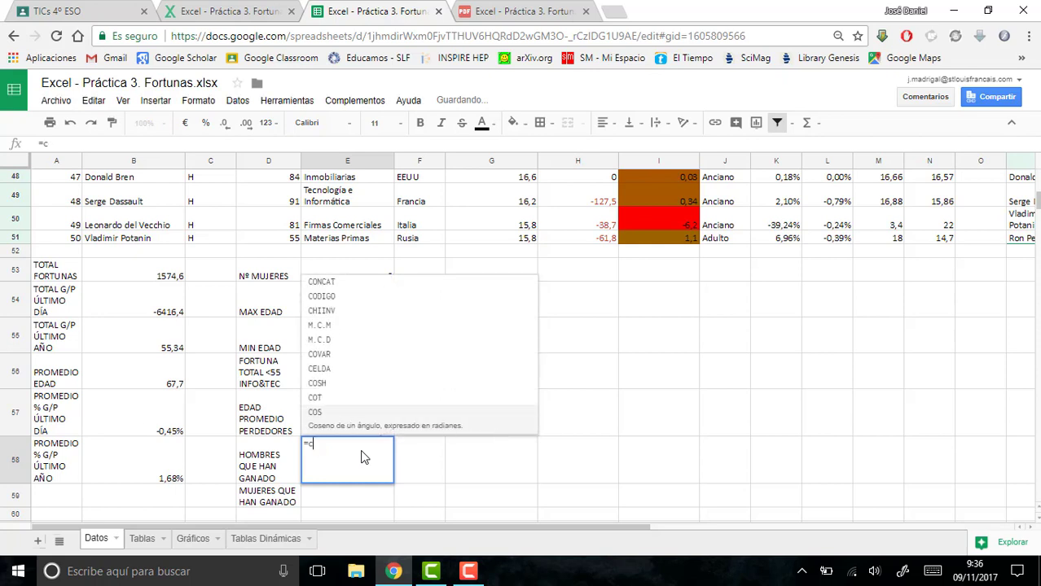
type("CONT")
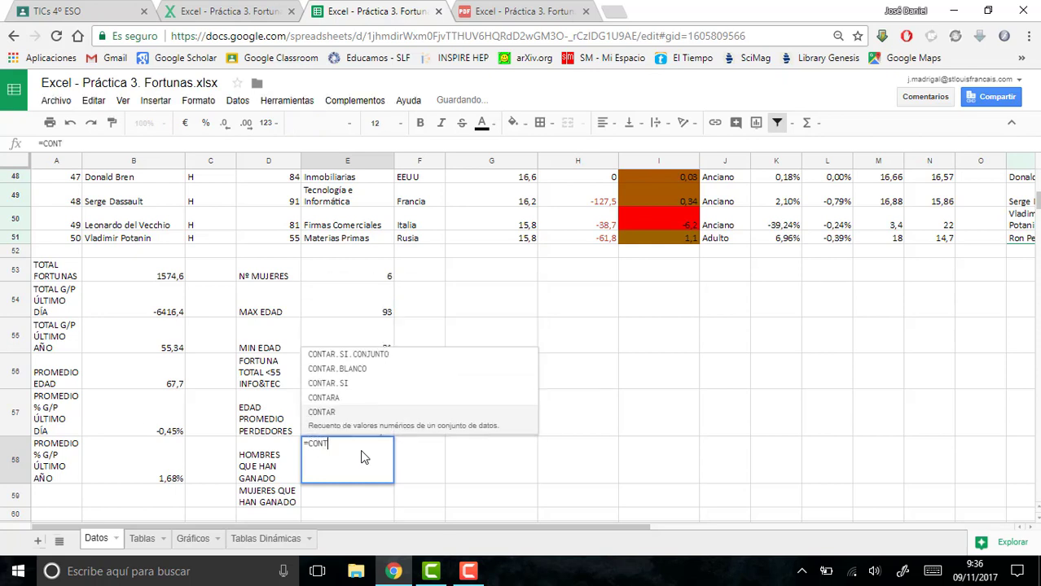
type("AR.SI.CO")
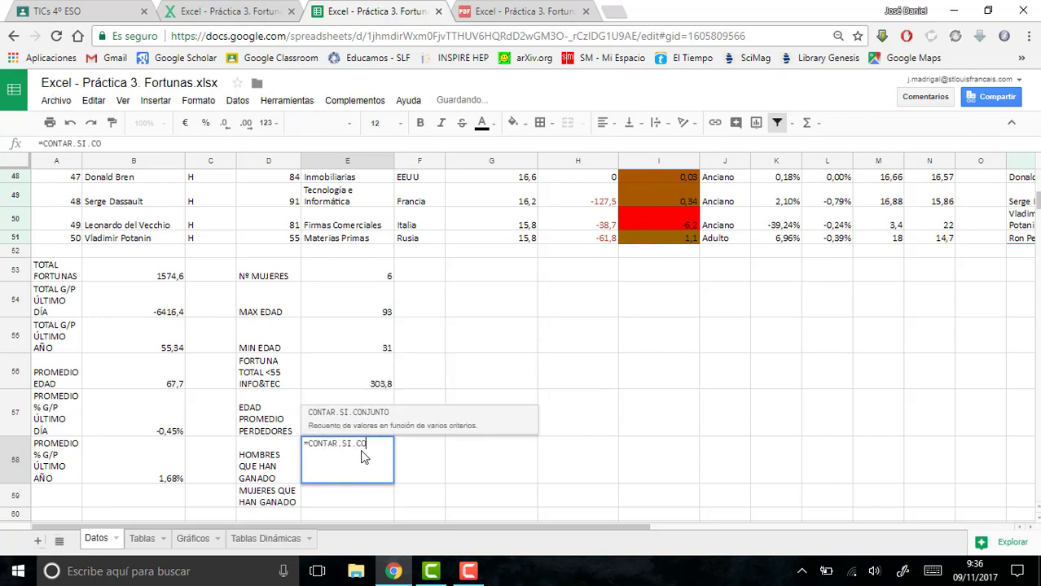
type("NJUNTO(")
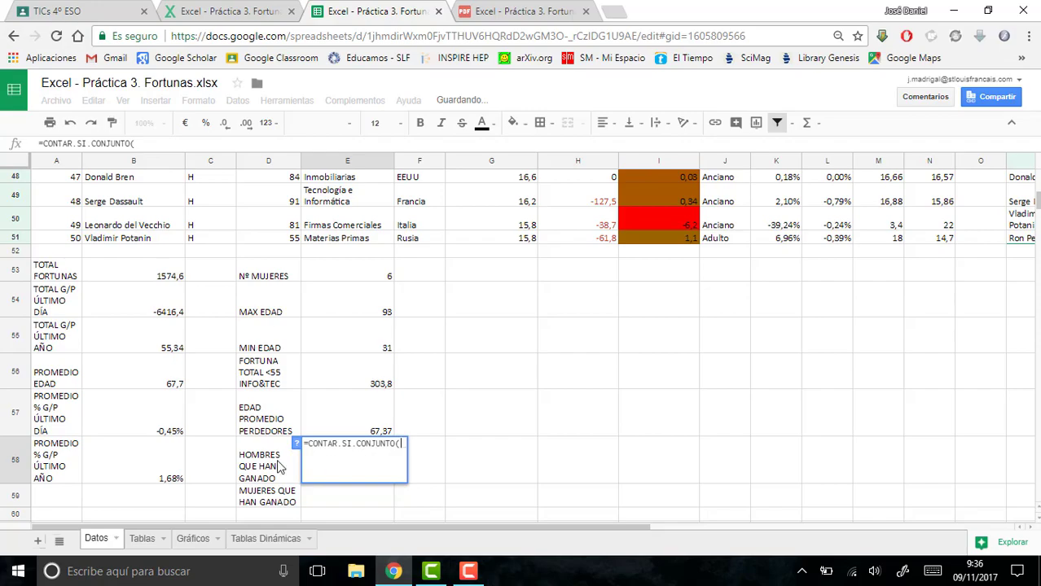
left_click_drag(221, 239, 205, 224)
type(";")
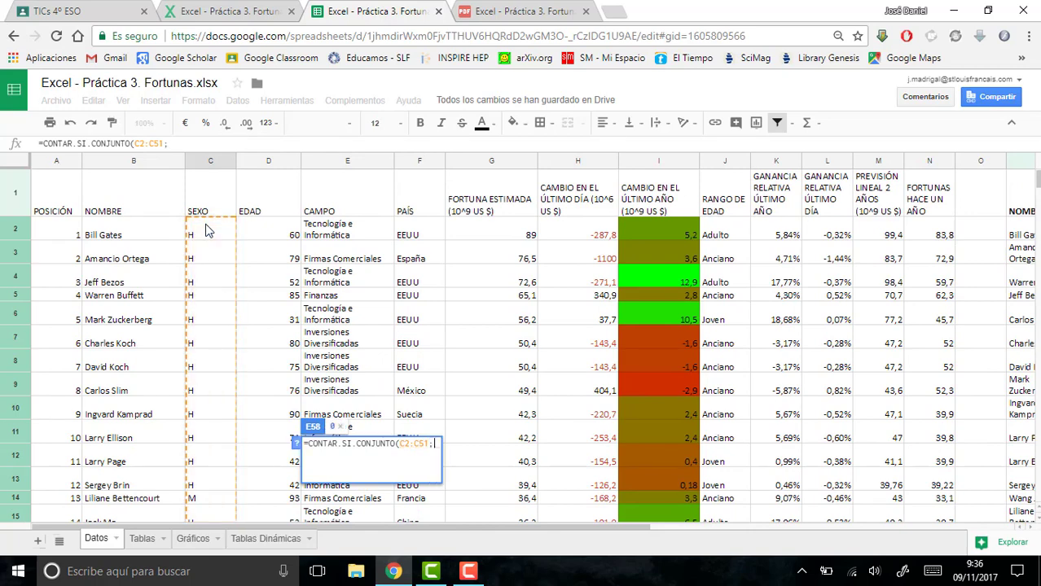
type("\"")
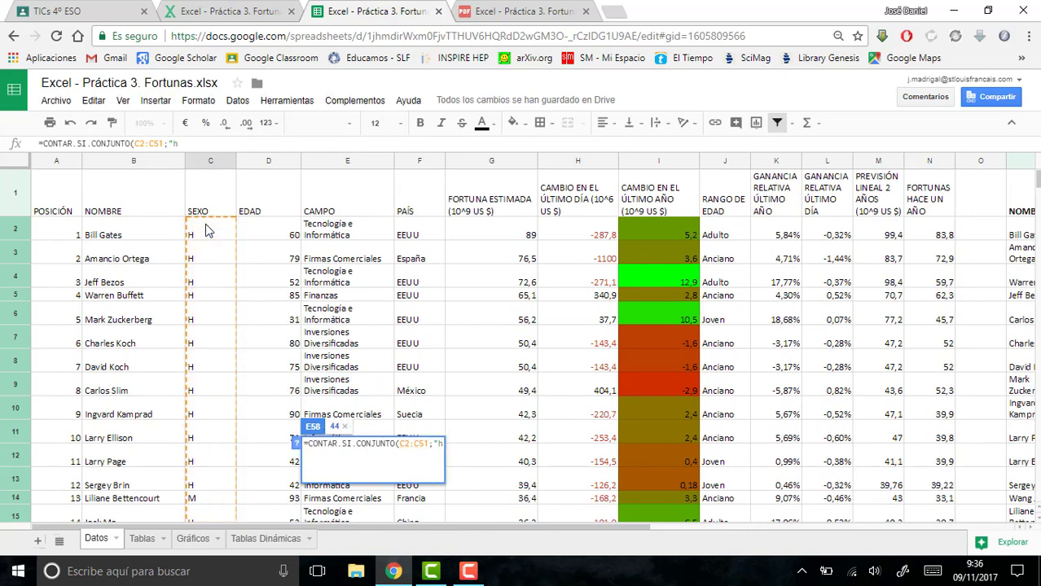
type("H\";")
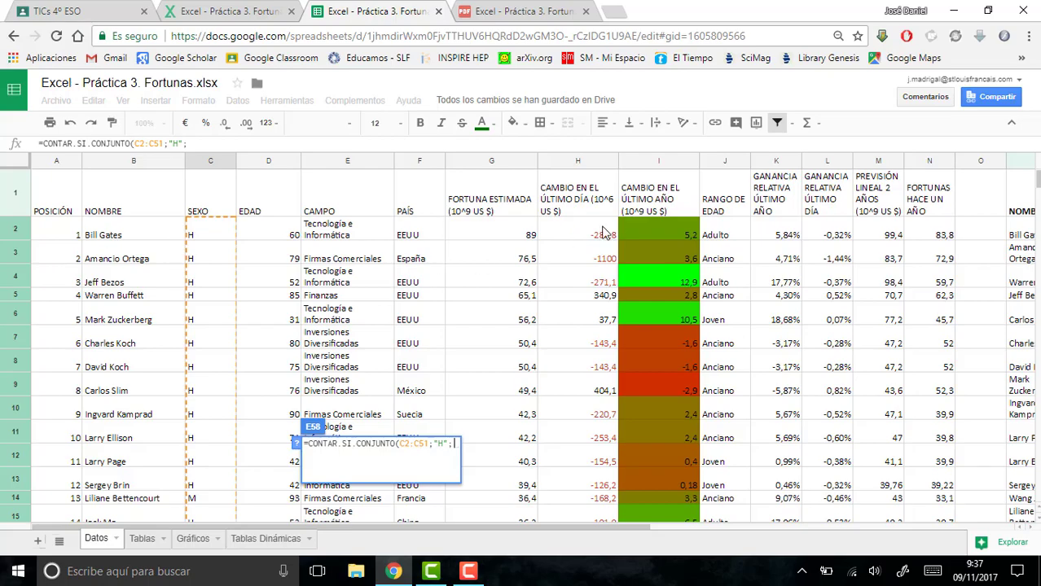
- Add the last-day change range H2:H51 with the criterion ">0" and complete the formula in E58
left_click_drag(603, 232, 573, 321)
type(";\"")
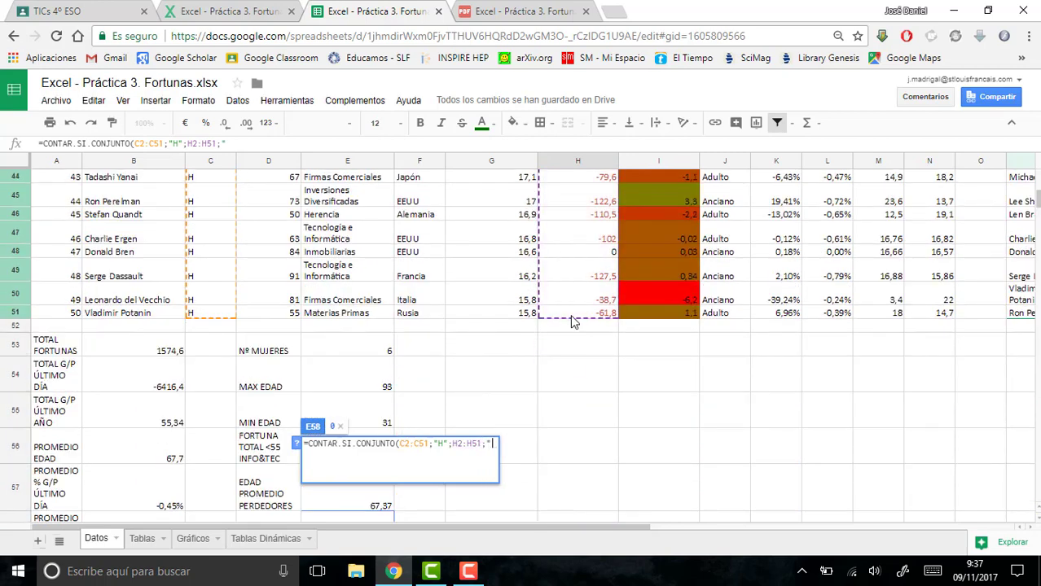
type(">0\"")
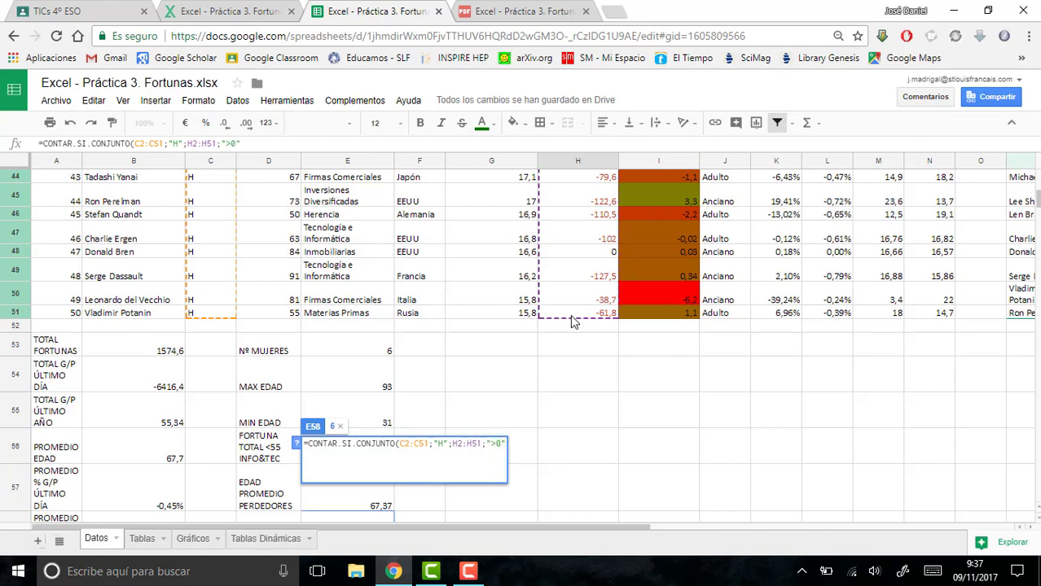
type(")")
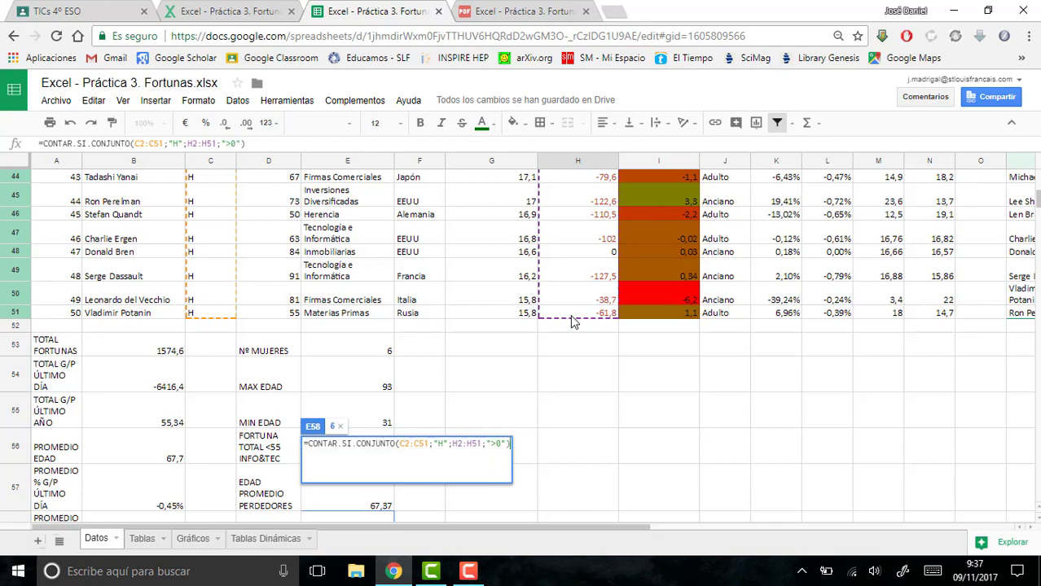
key("Return")
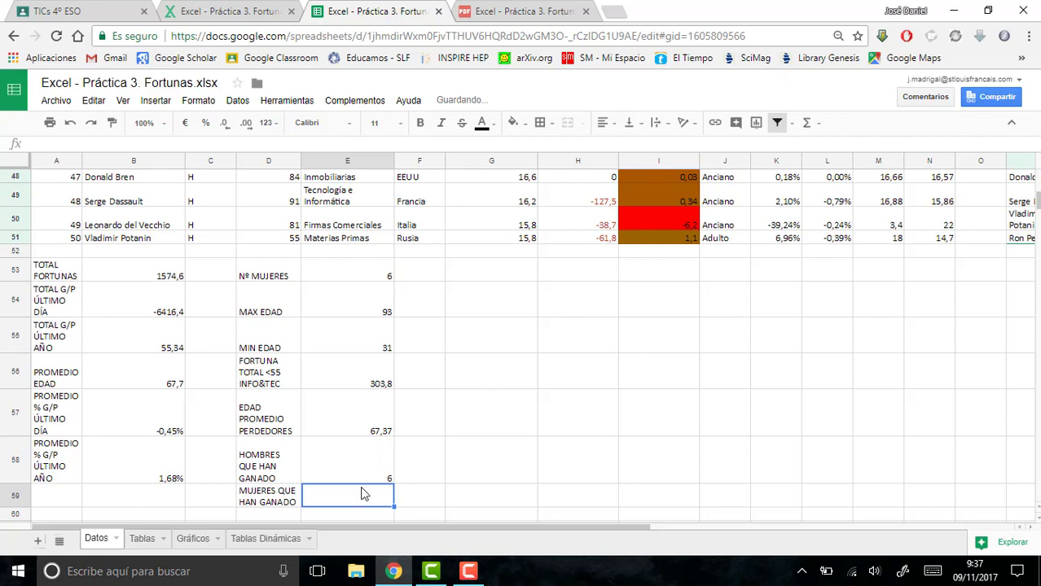
- Begin a CONTAR.SI.CONJUNTO formula in E59 with the sex range C2:C51 and the criterion "M"
type("=CON")
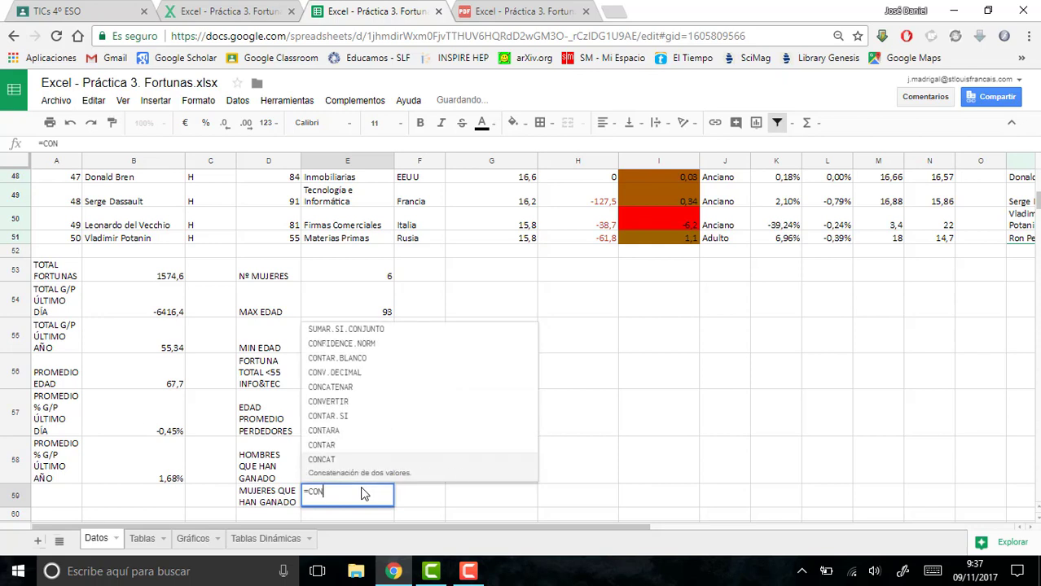
type("TAR.SI.CONJUNTO")
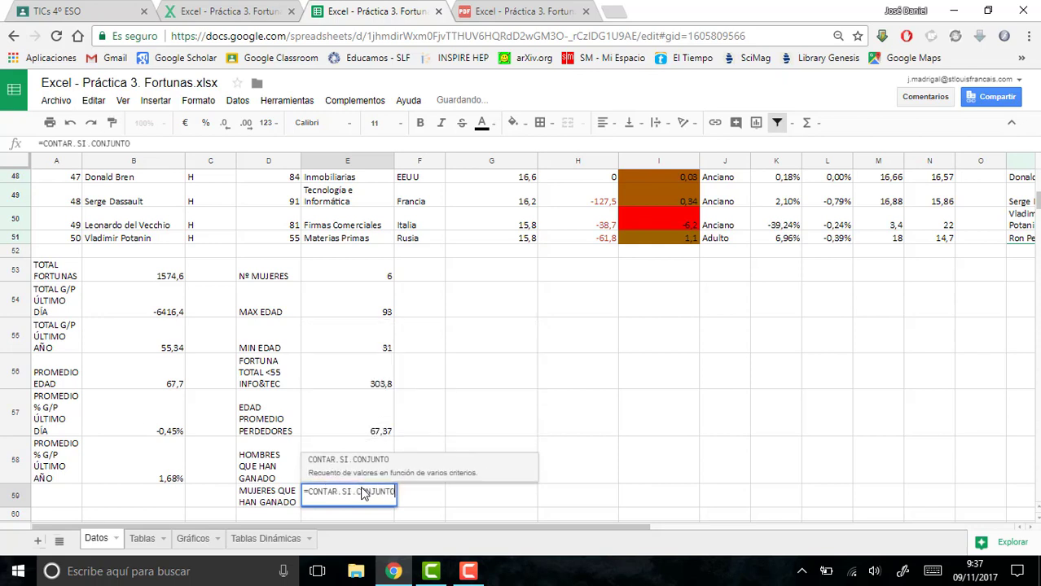
key("Tab")
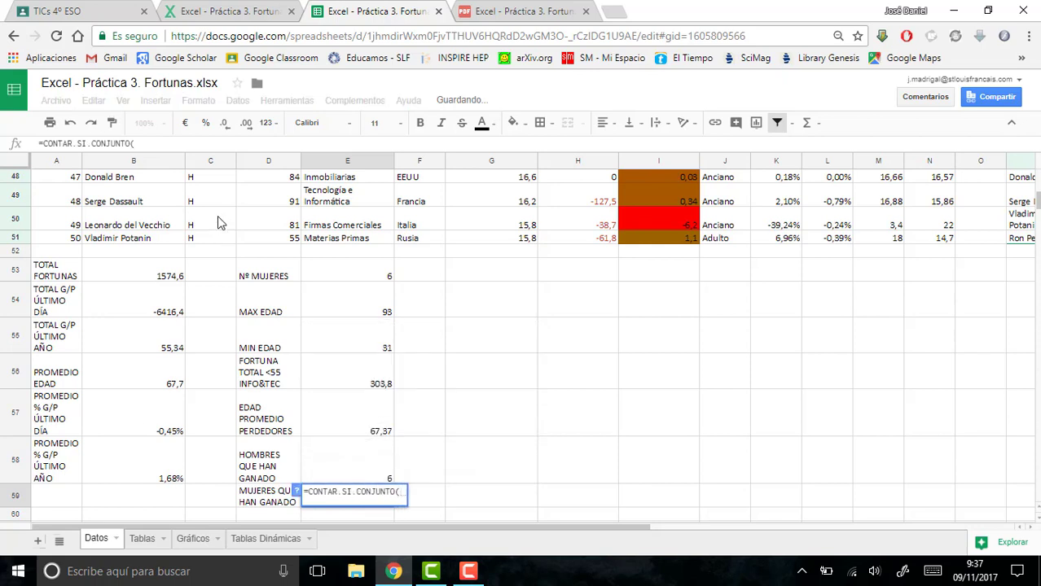
mouse_move(214, 237)
left_mouse_down()
mouse_move(196, 95)
mouse_move(204, 231)
left_mouse_up()
type(";\"m")
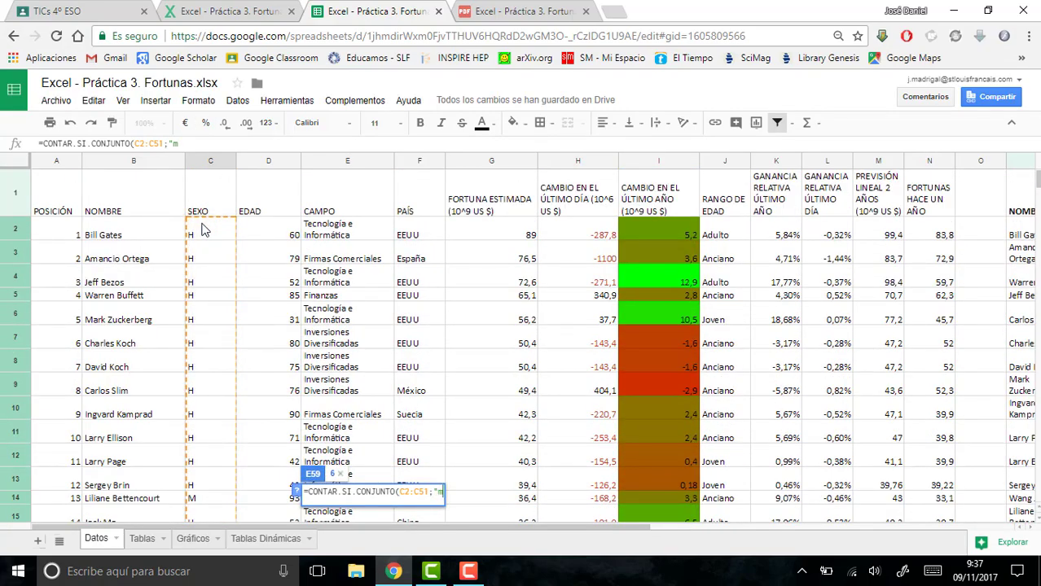
key("BackSpace")
type("M\";")
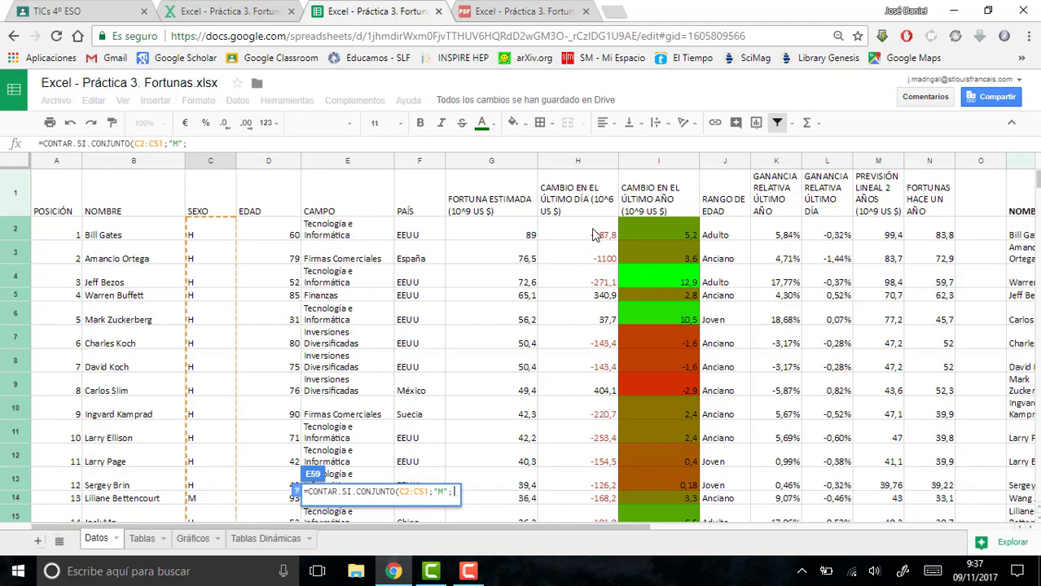
- Add the last-day change range H2:H51 with the criterion ">0" and complete the formula in E59
left_click_drag(594, 234, 558, 224)
type(";")
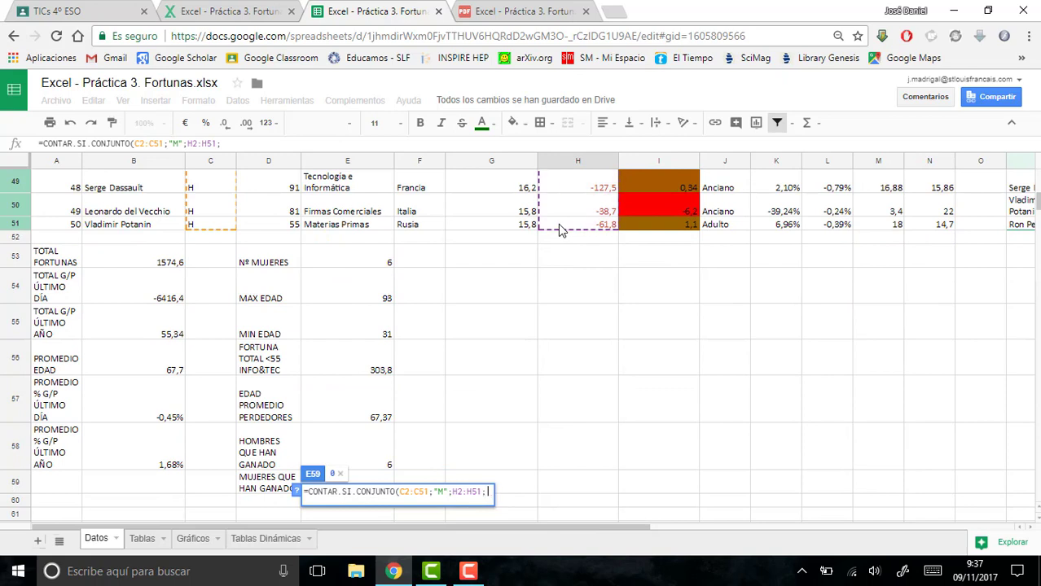
type(">")
key("BackSpace")
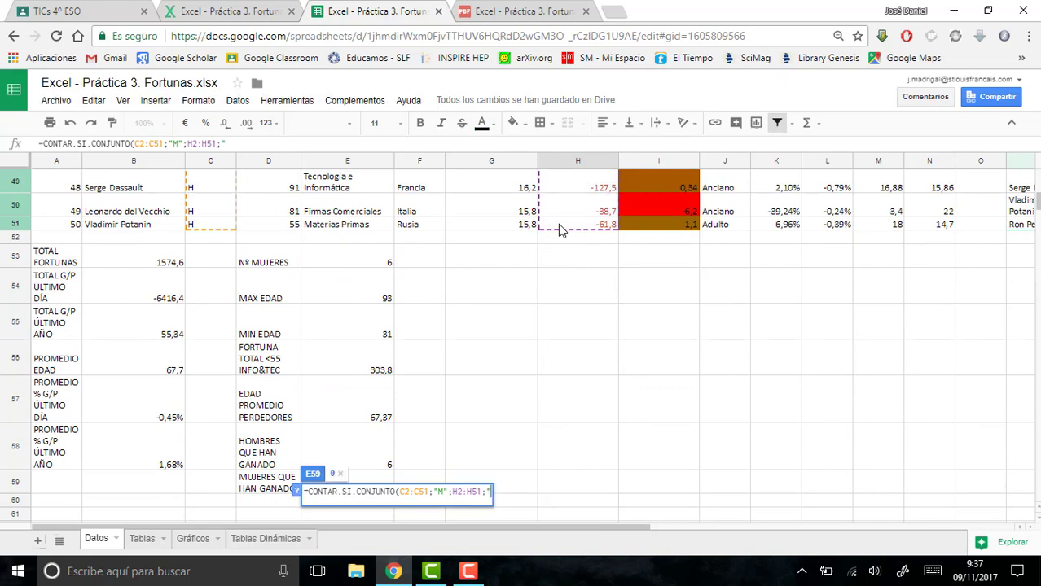
type("\">0\")")
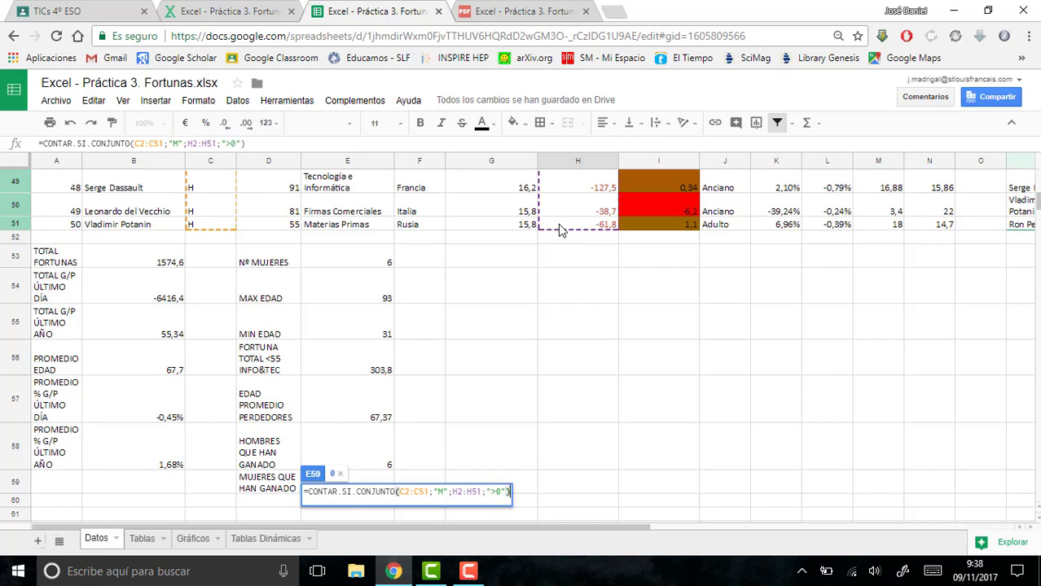
key("Return")
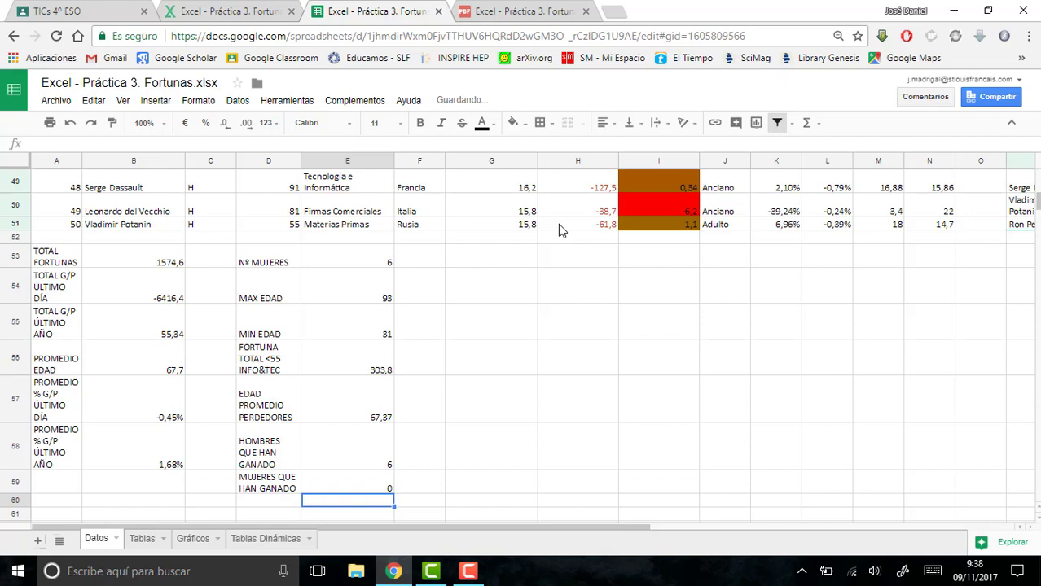
- Label cell F58 as % HOMBRES GANADORES, with a space after the percent sign
left_click(427, 433)
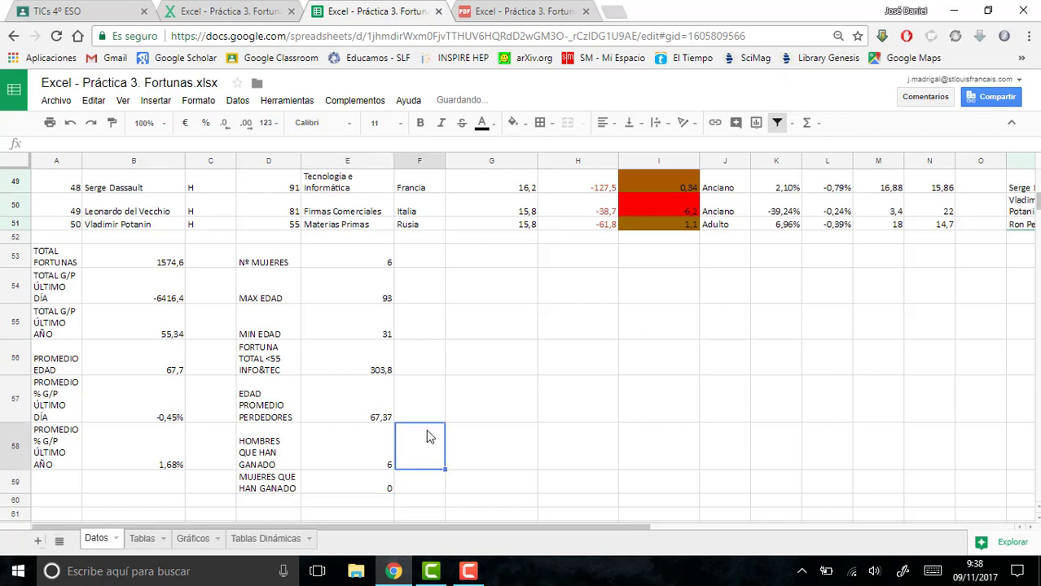
type("%")
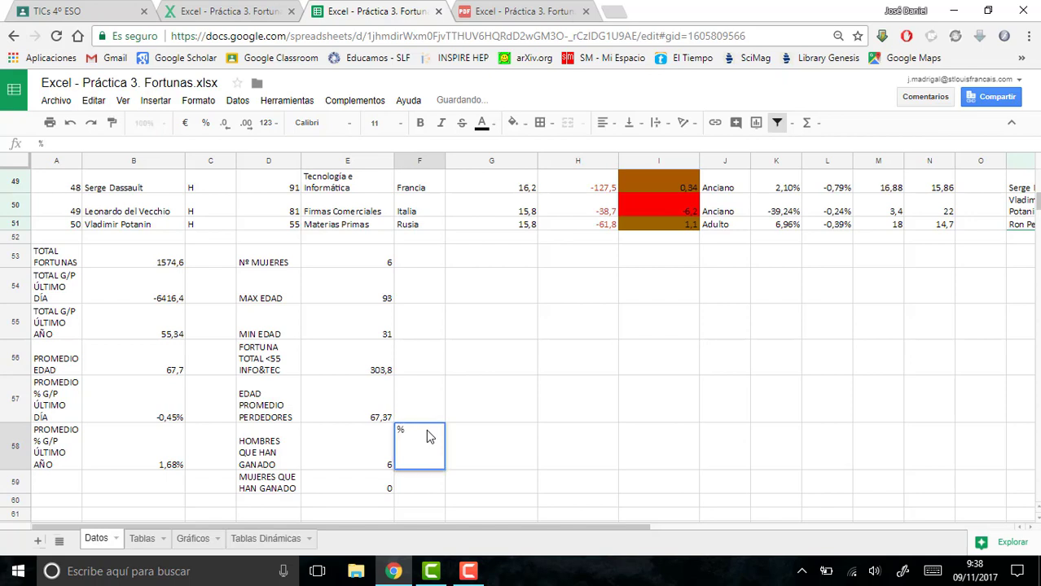
type("HOMBRES GANADORES")
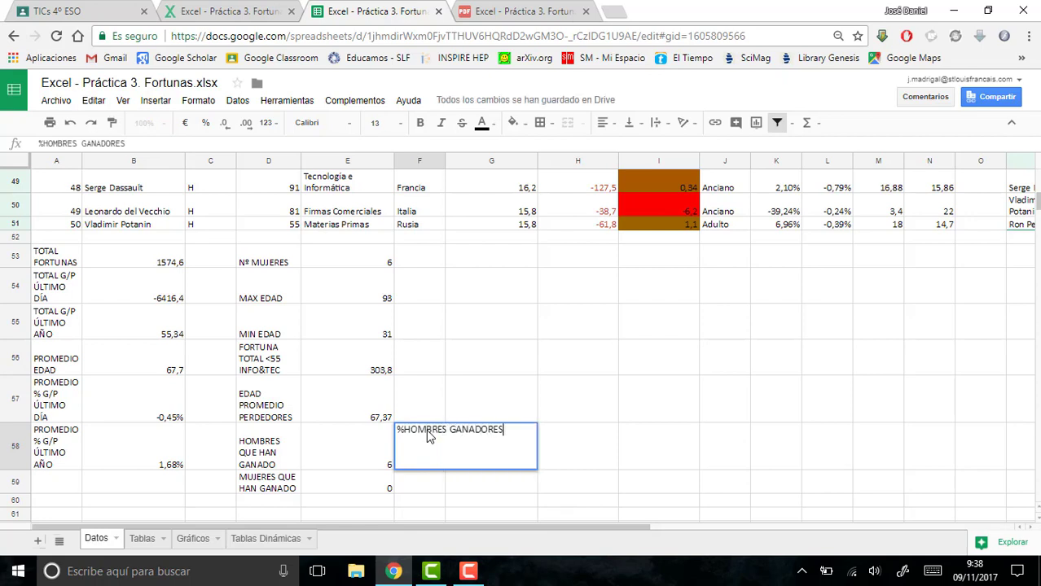
key("Left")
key("Home")
left_click(422, 444)
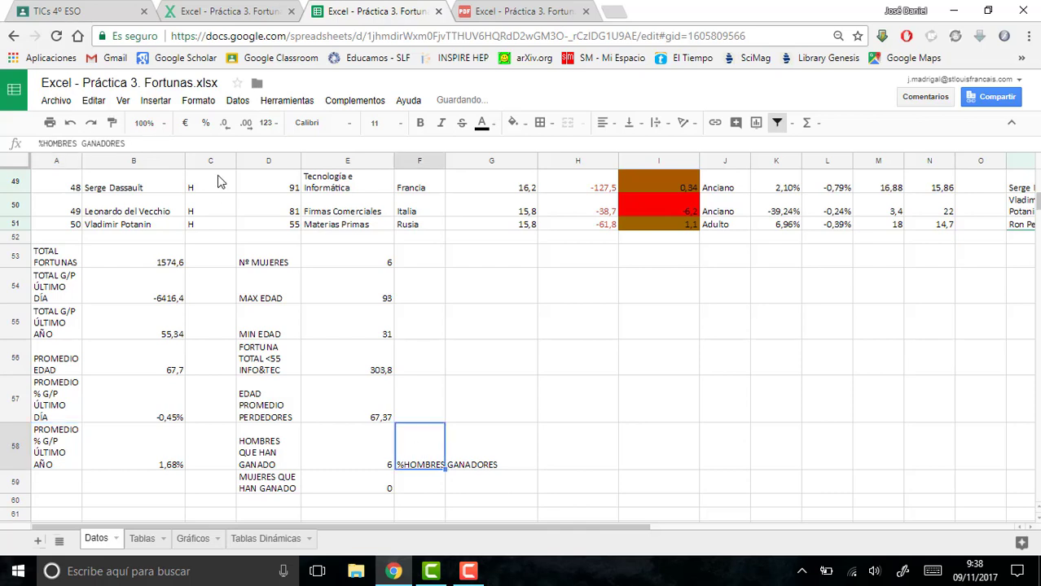
left_click(44, 143)
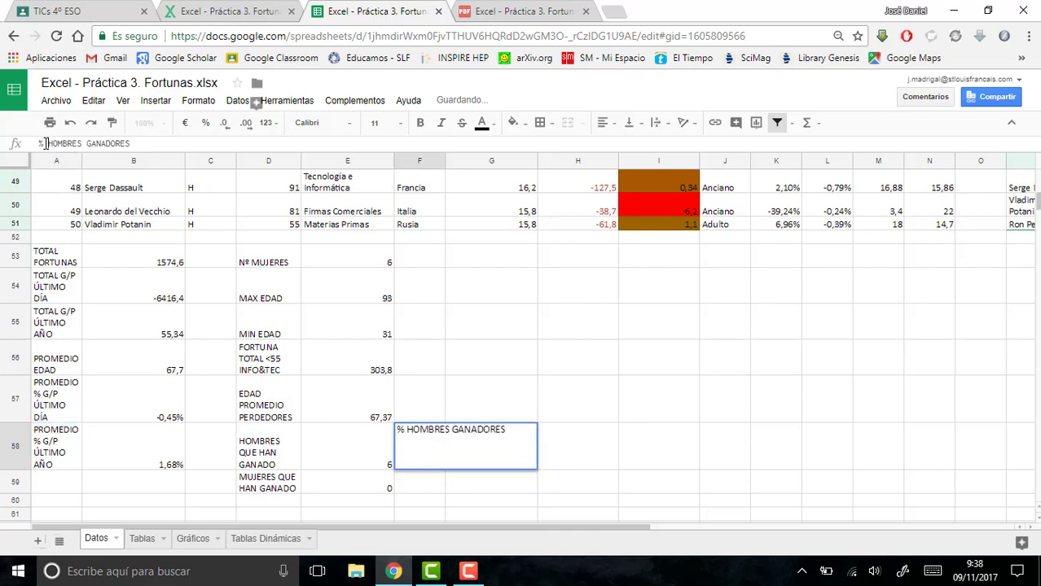
- Label cell F59 as % MUJERES GANADORAS
left_click(422, 486)
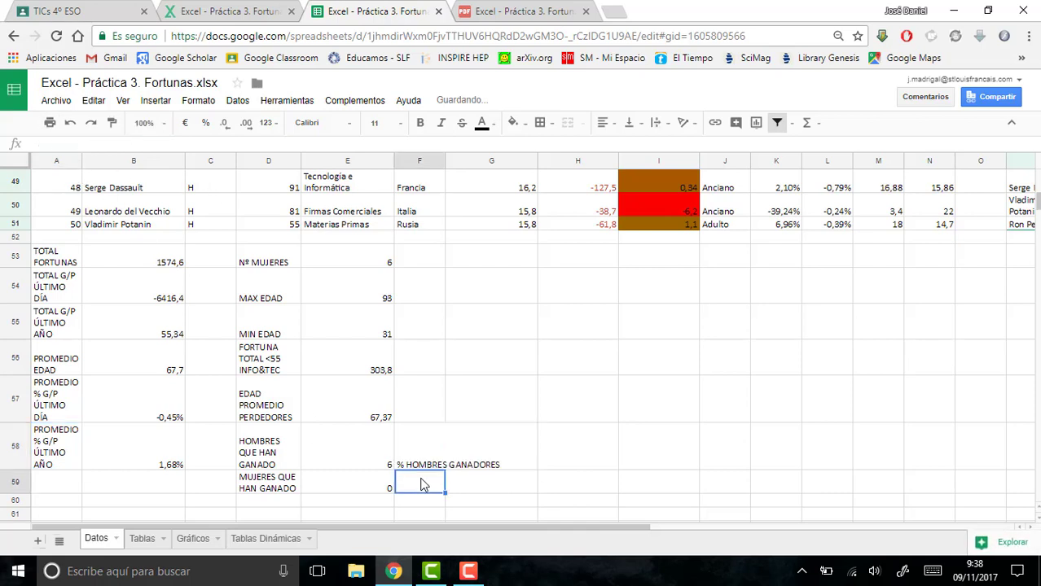
type("% MUJ")
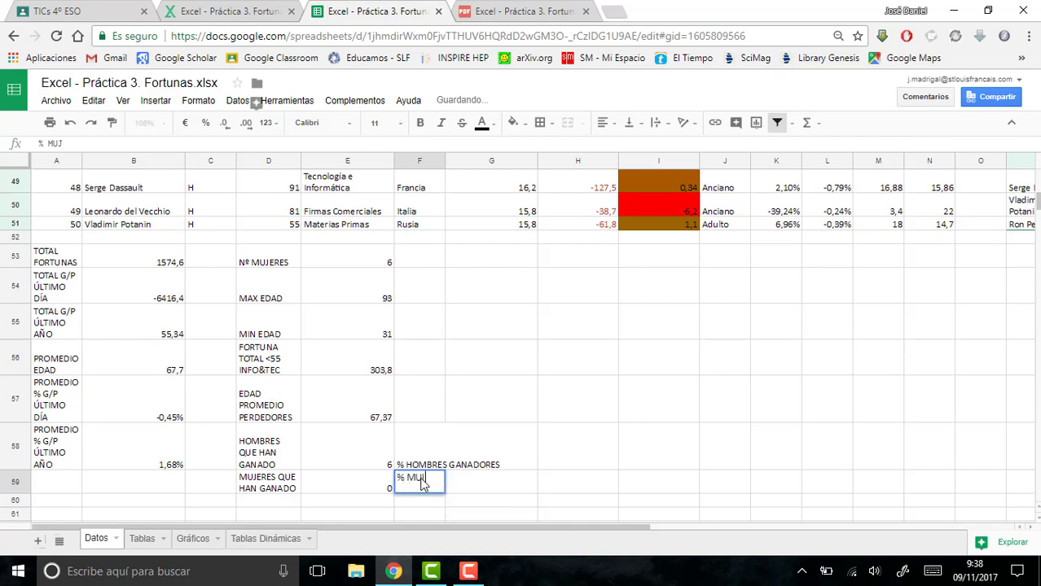
type("ERES GANADORAS")
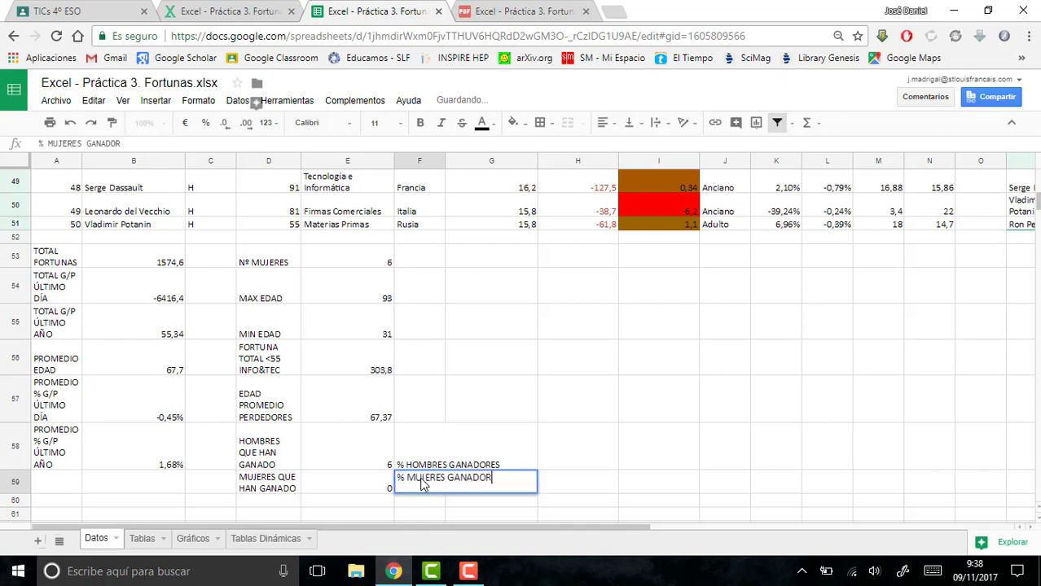
key("Return")
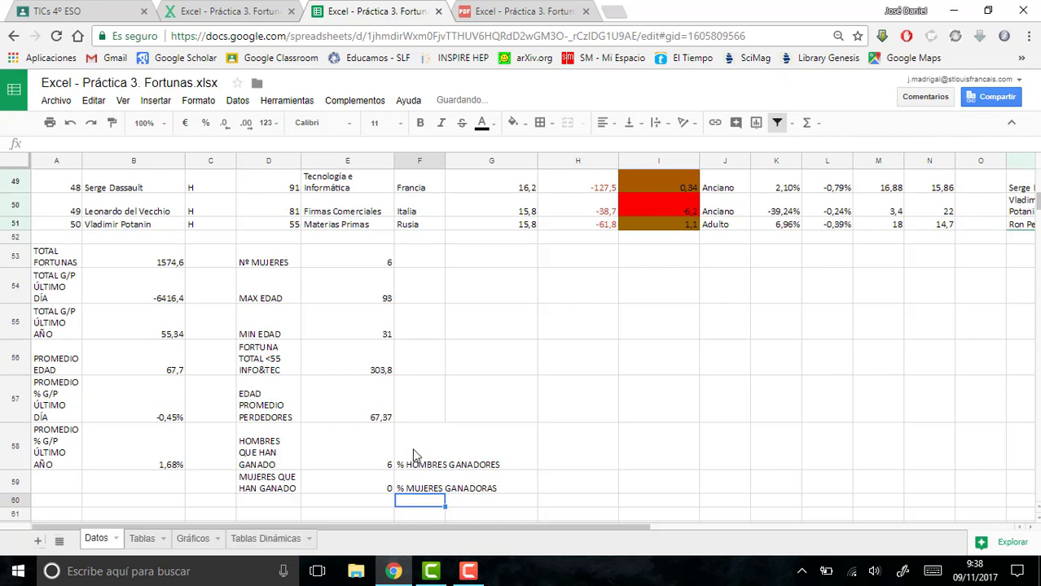
- Label cell F53 as Nº HOMBRES
left_click(415, 259)
type("N")
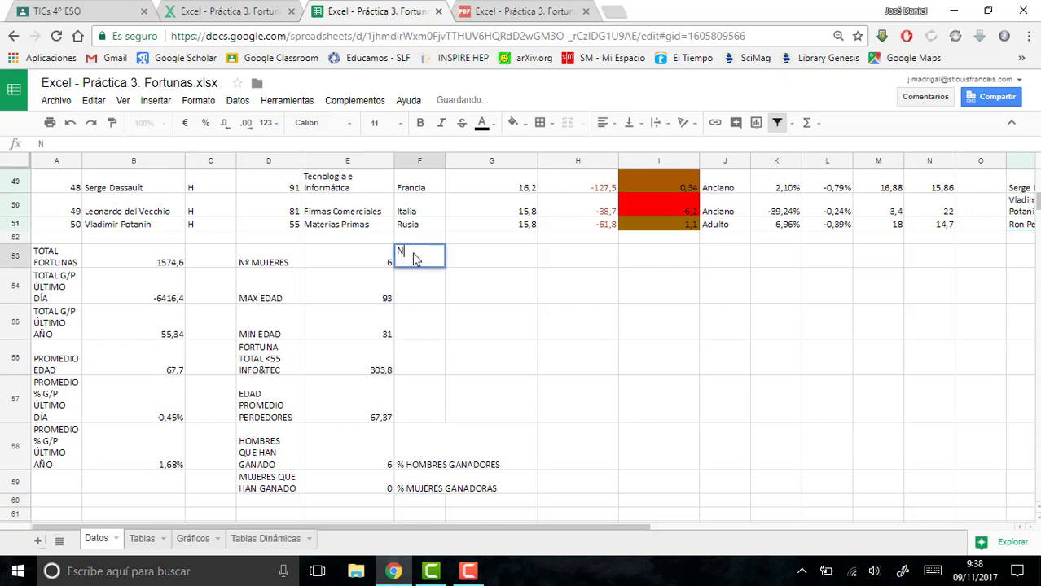
type("º HOMBRES")
key("Return")
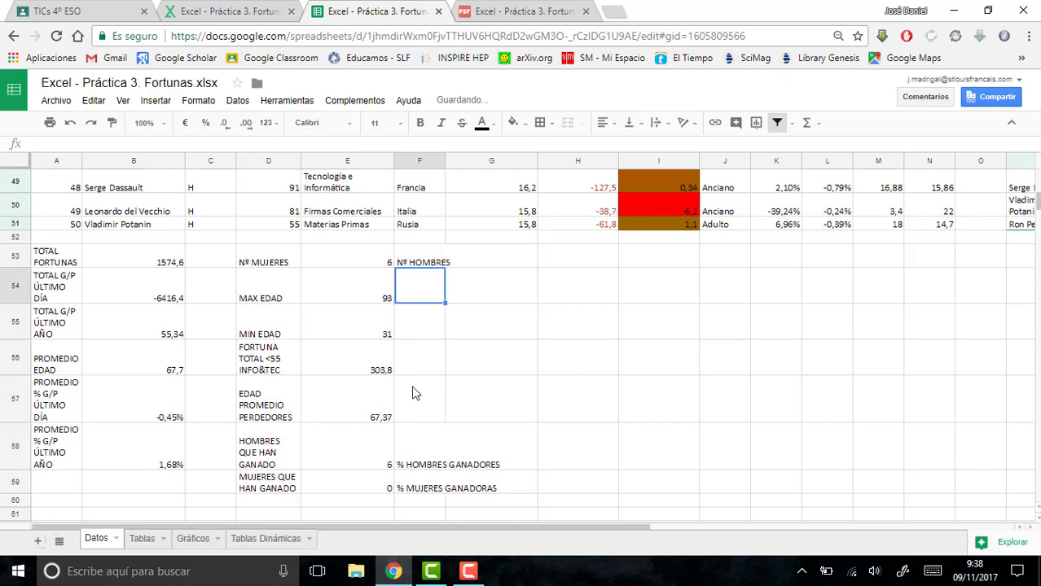
- Wrap the text in F53:F59 and widen column F so the labels break only between words
left_click_drag(400, 263, 400, 488)
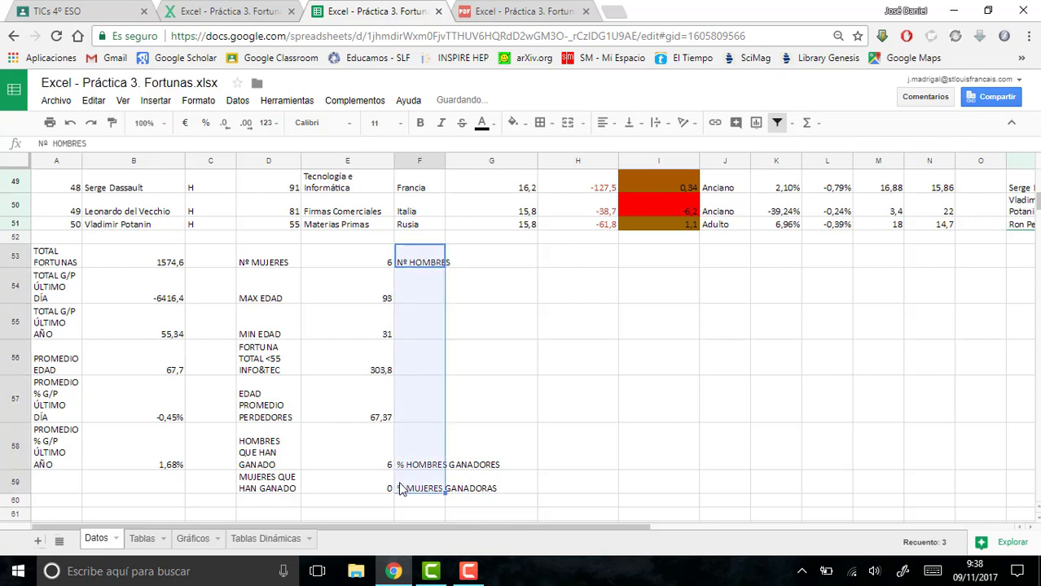
left_click(655, 123)
left_click(681, 147)
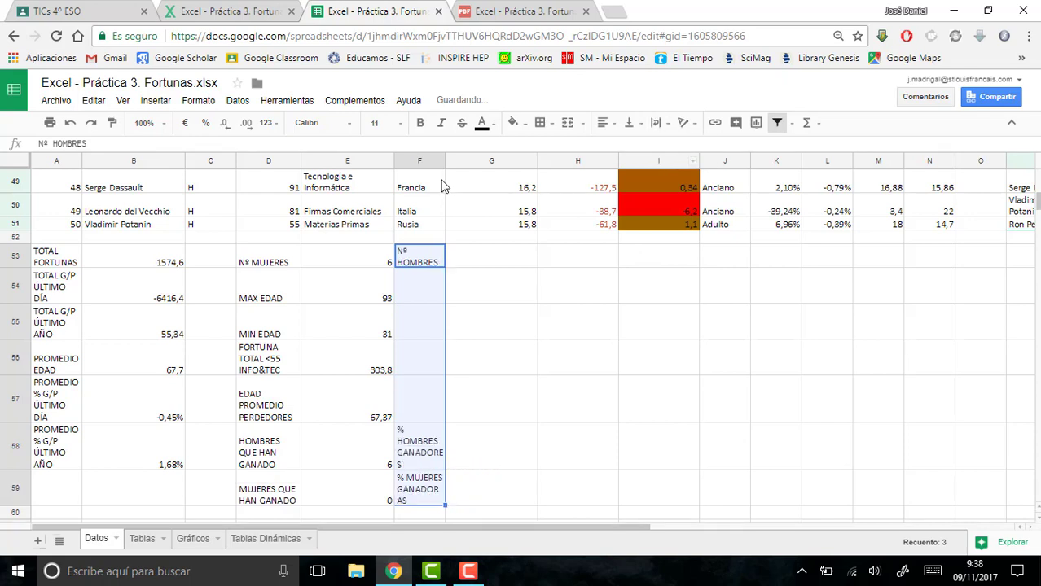
left_click_drag(445, 162, 465, 162)
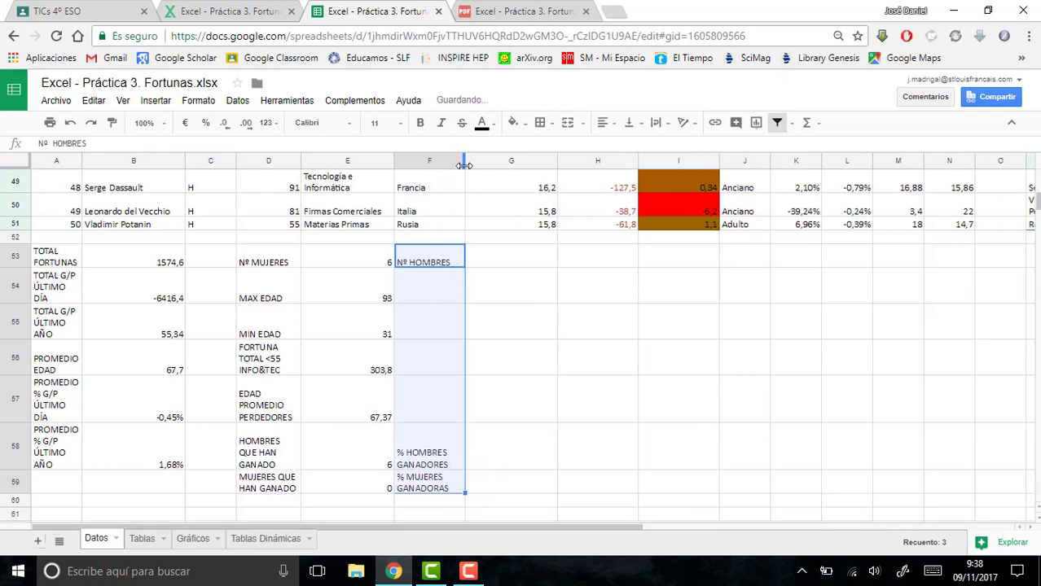
- Count the men in G53 with the formula =CONTAR.SI.CONJUNTO(C2:C51;"H")
left_click(473, 261)
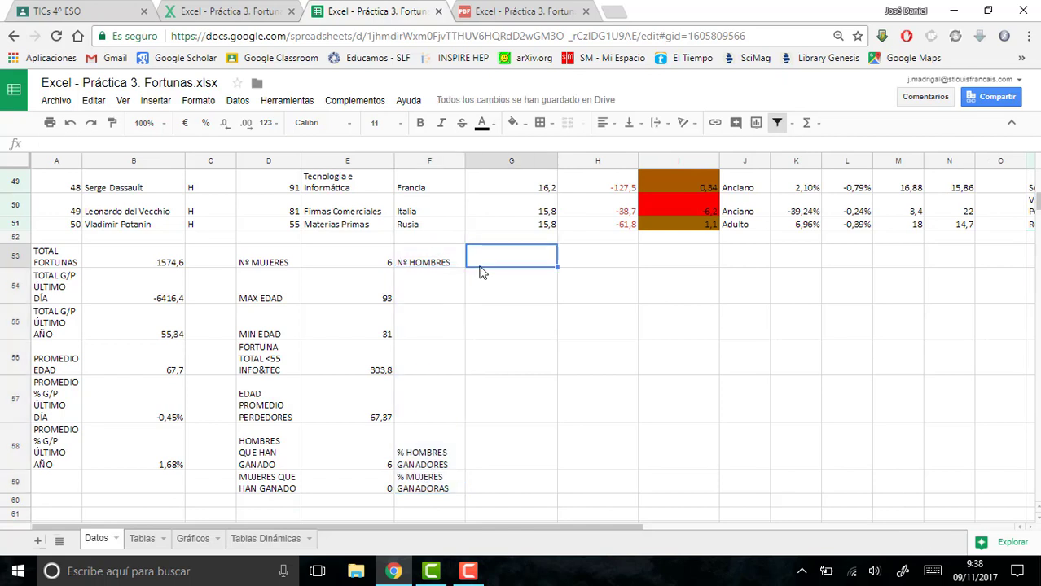
type("=CONTAR")
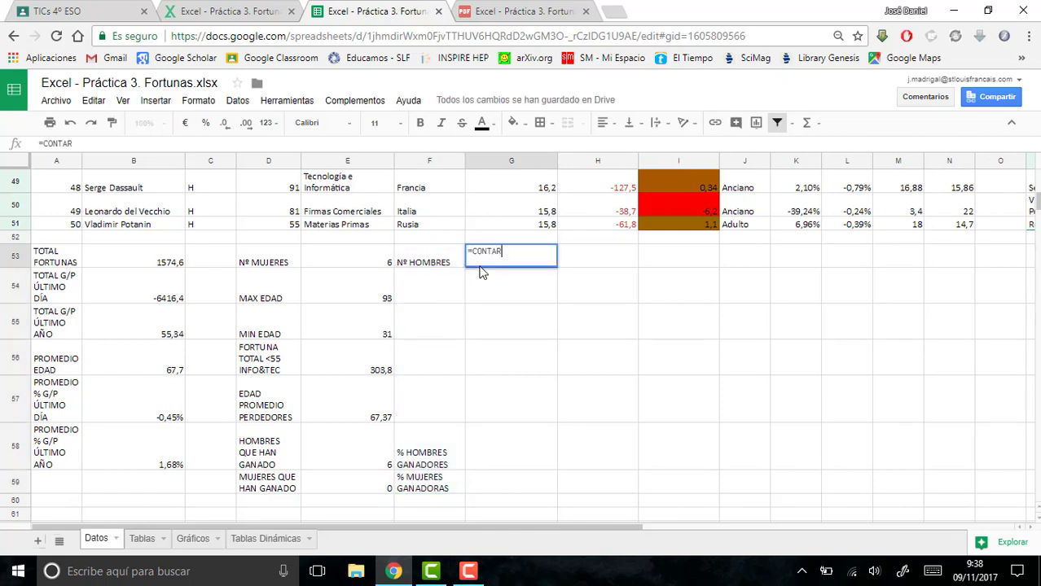
type(".SI.CONJUNTO(")
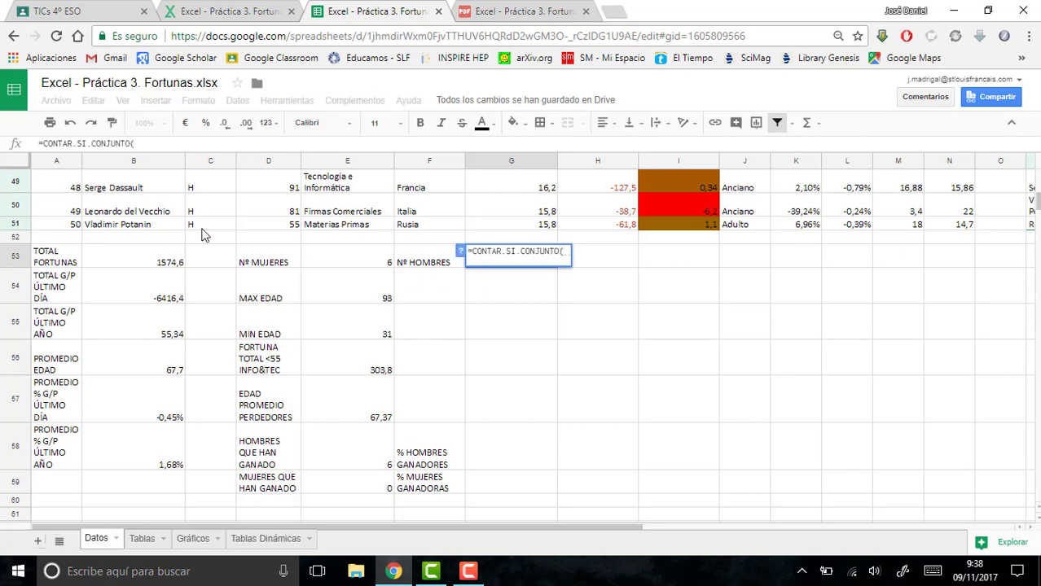
mouse_move(204, 228)
left_mouse_down()
mouse_move(213, 140)
mouse_move(206, 232)
left_mouse_up()
type(";\"h")
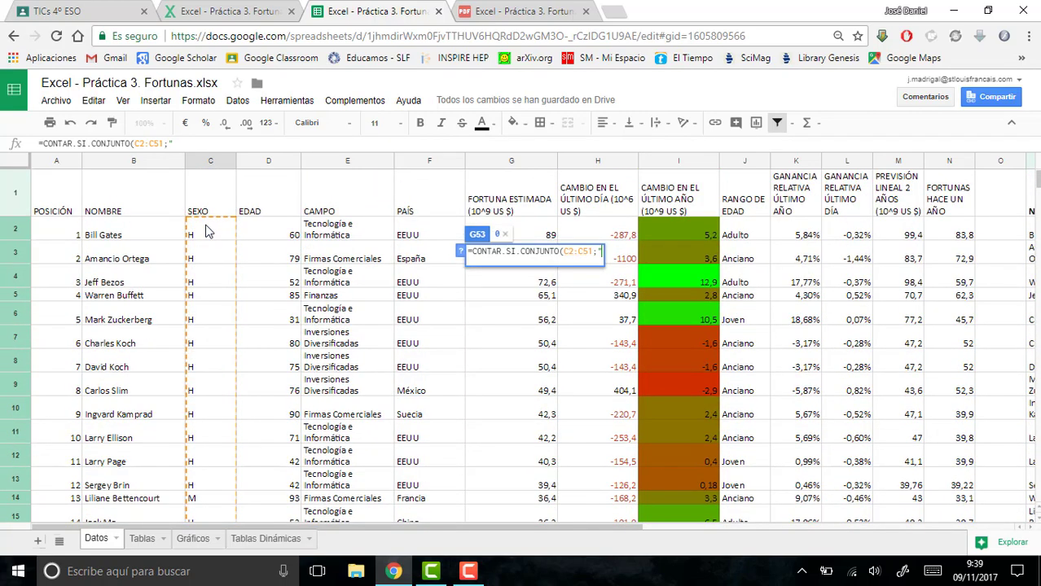
key("BackSpace")
type("H")
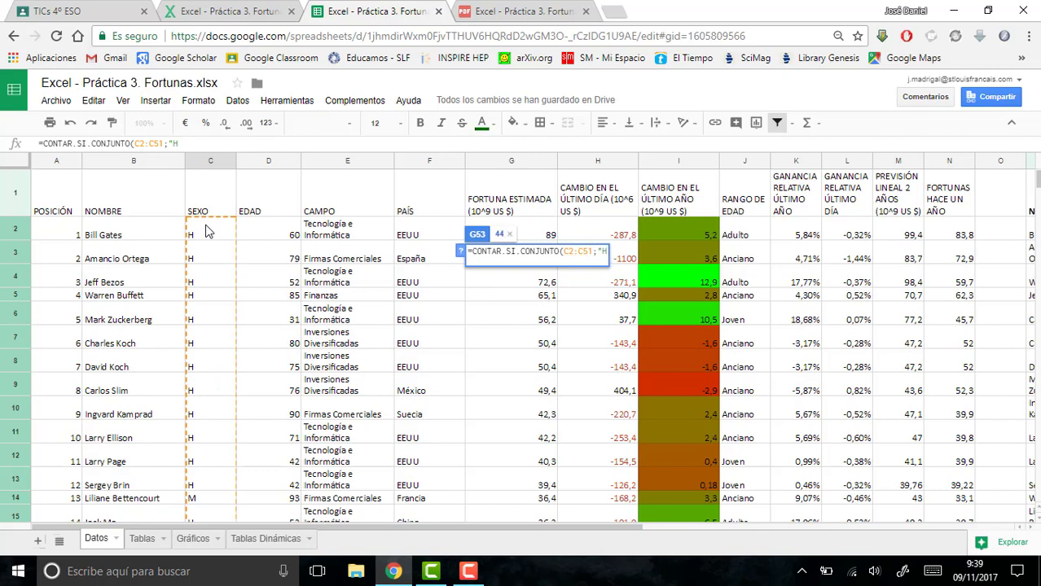
type("\")")
key("Return")
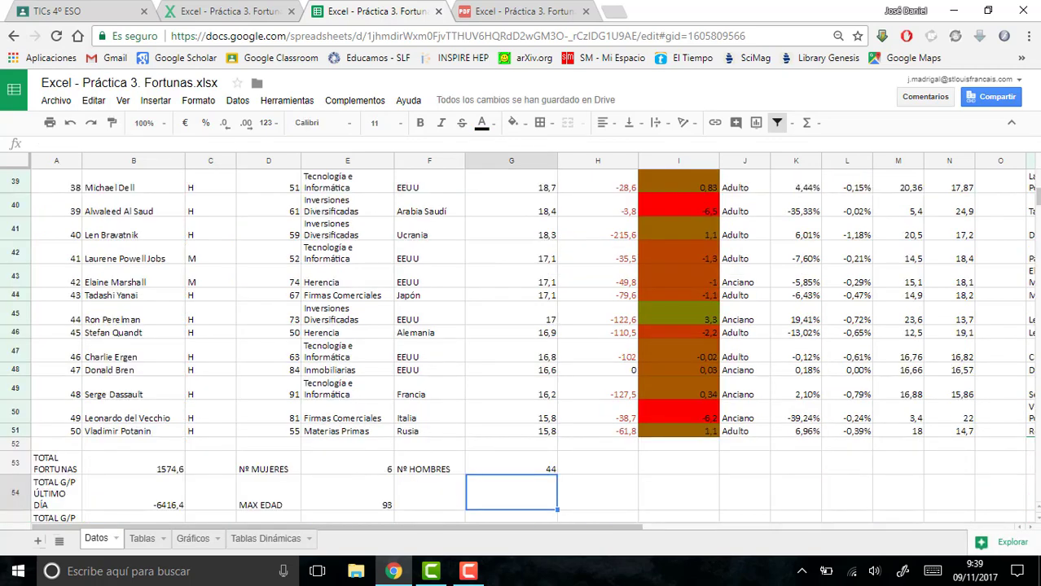
- Calculate the share of male winners in G58 with =E58/G53 and format it as a percentage
scroll(1037, 207, "down", 5)
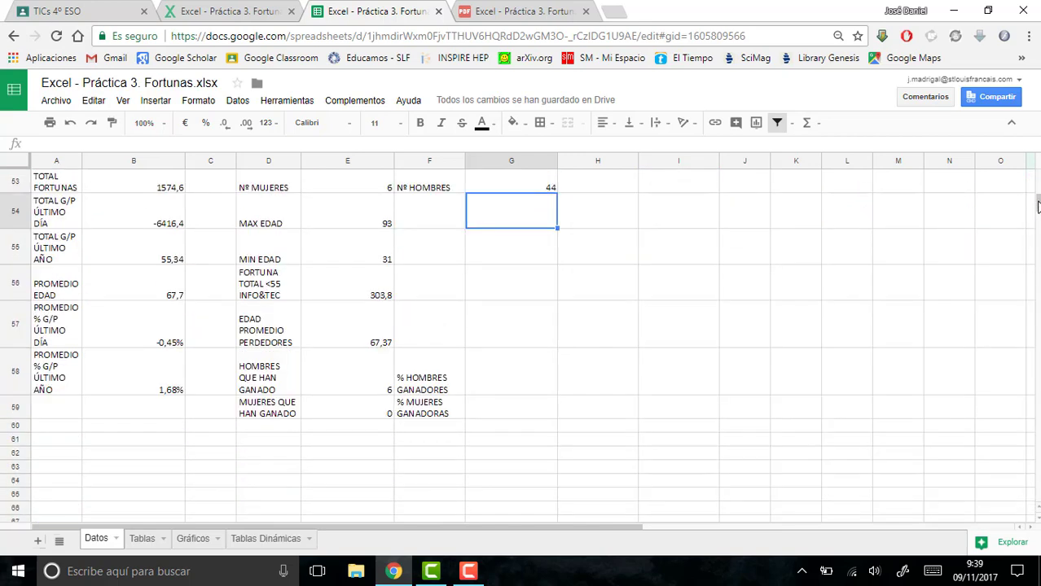
left_click(503, 385)
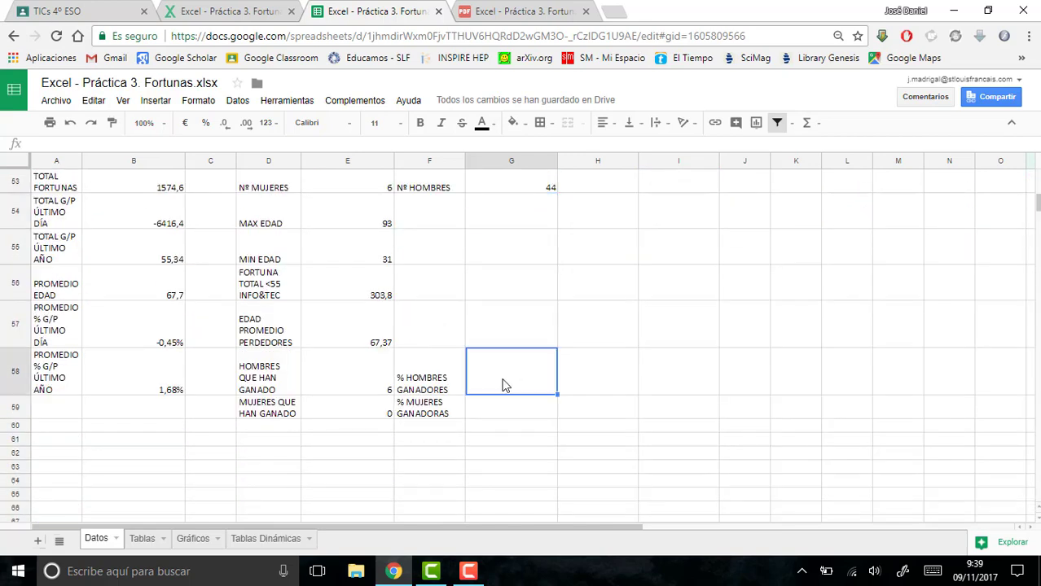
type("=")
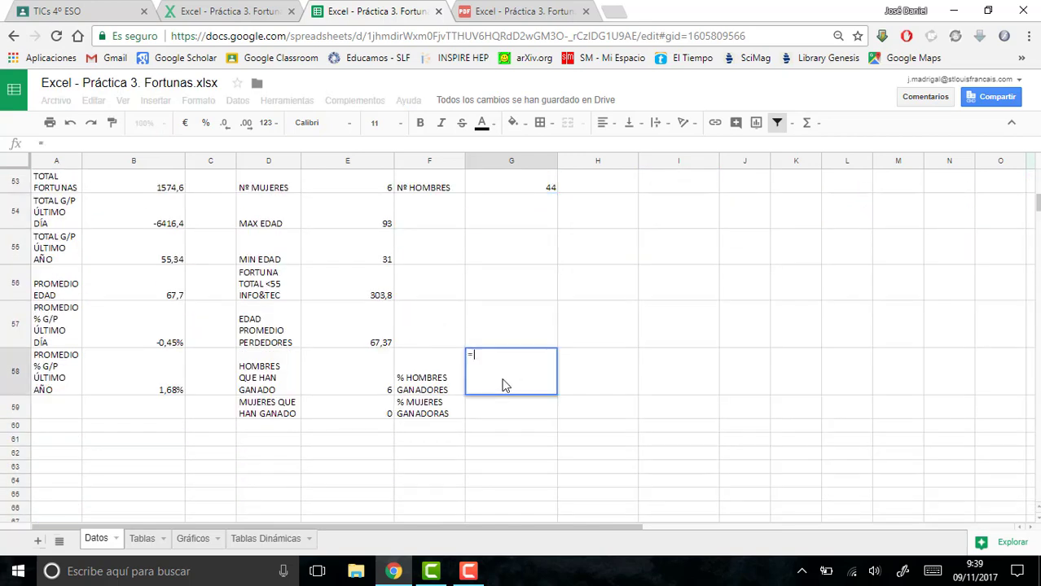
left_click(364, 378)
type("/")
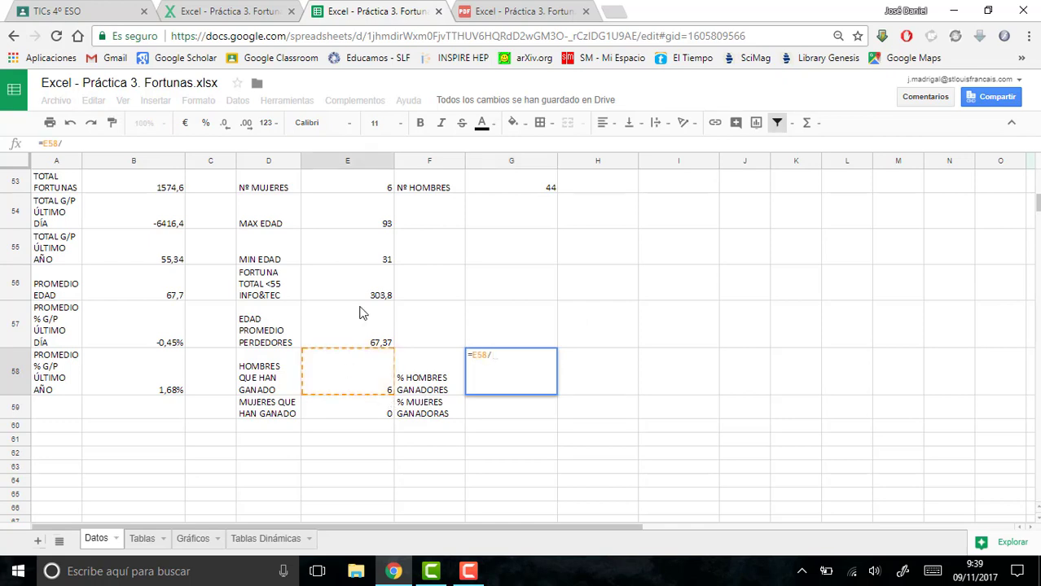
left_click(503, 189)
key("Return")
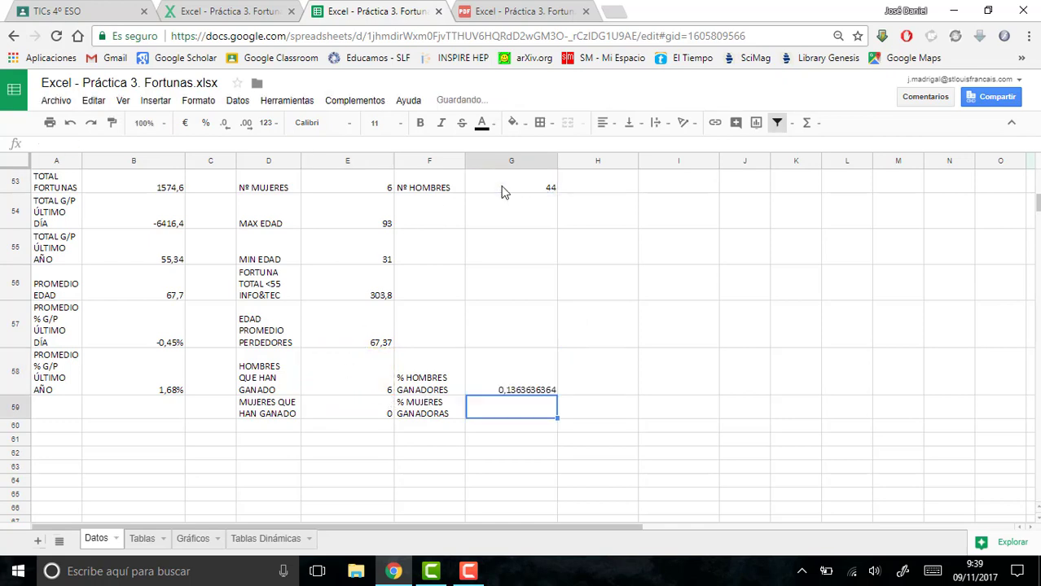
left_click(513, 370)
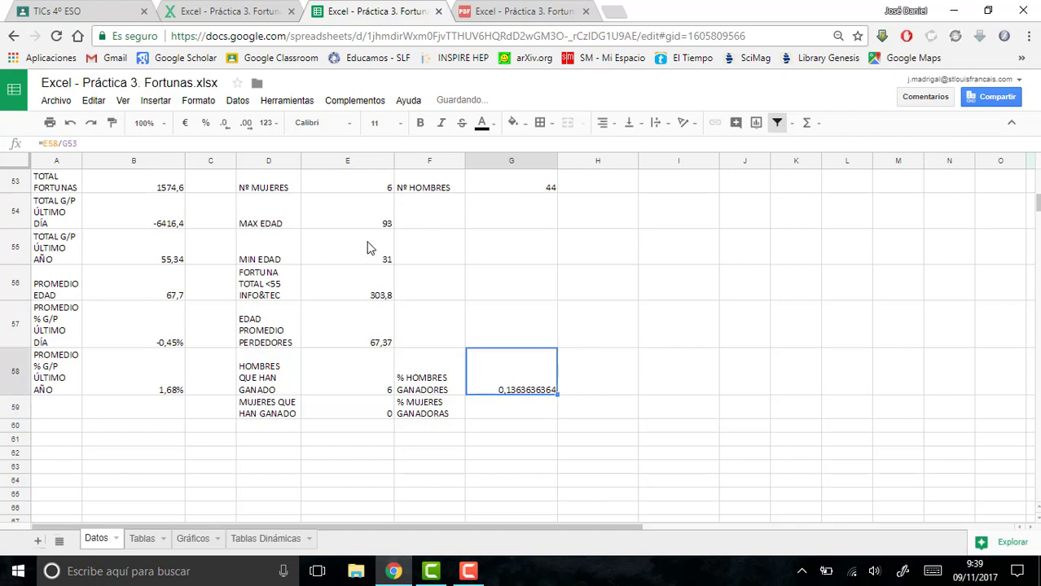
left_click(205, 123)
- Calculate the share of female winners in G59 with =E59/E53 and format it as a percentage
left_click(494, 410)
type("=")
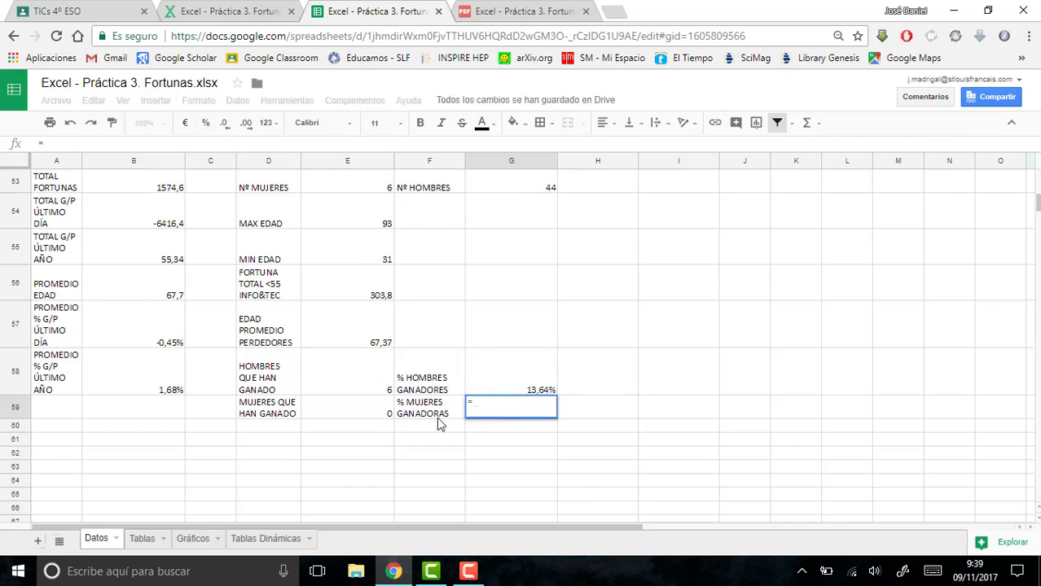
left_click(371, 407)
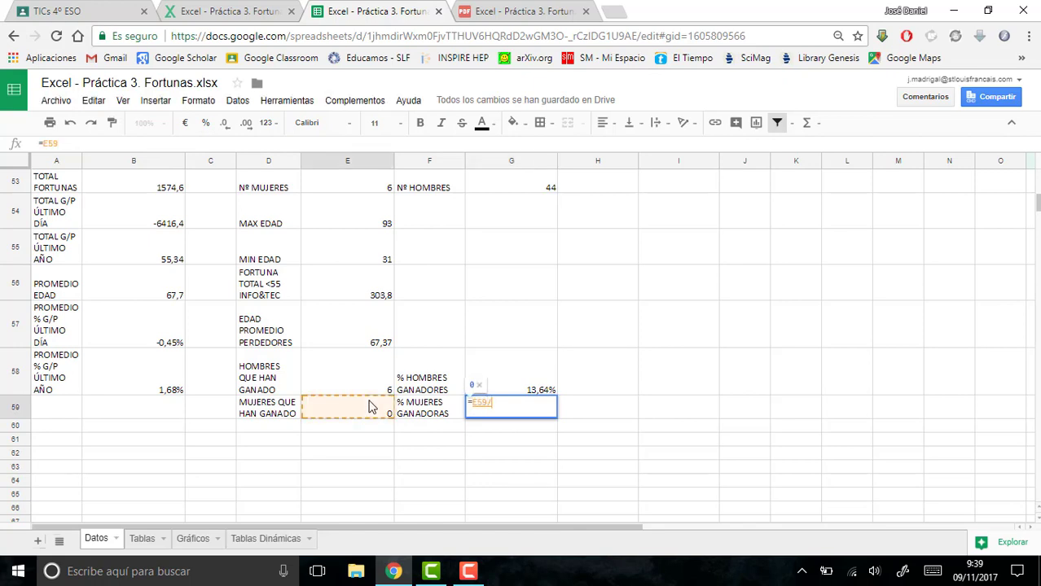
type("/")
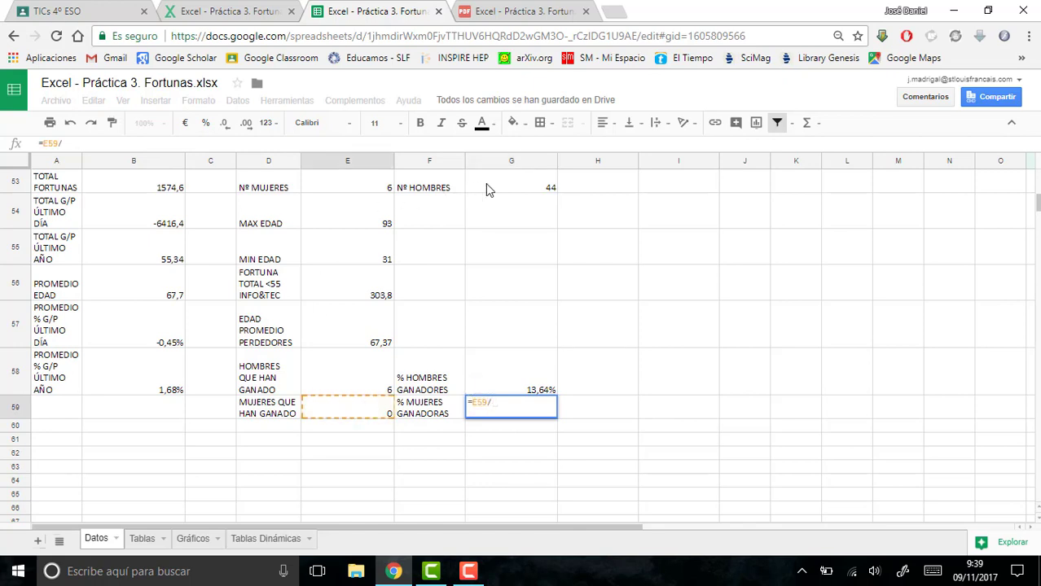
left_click(334, 196)
key("Return")
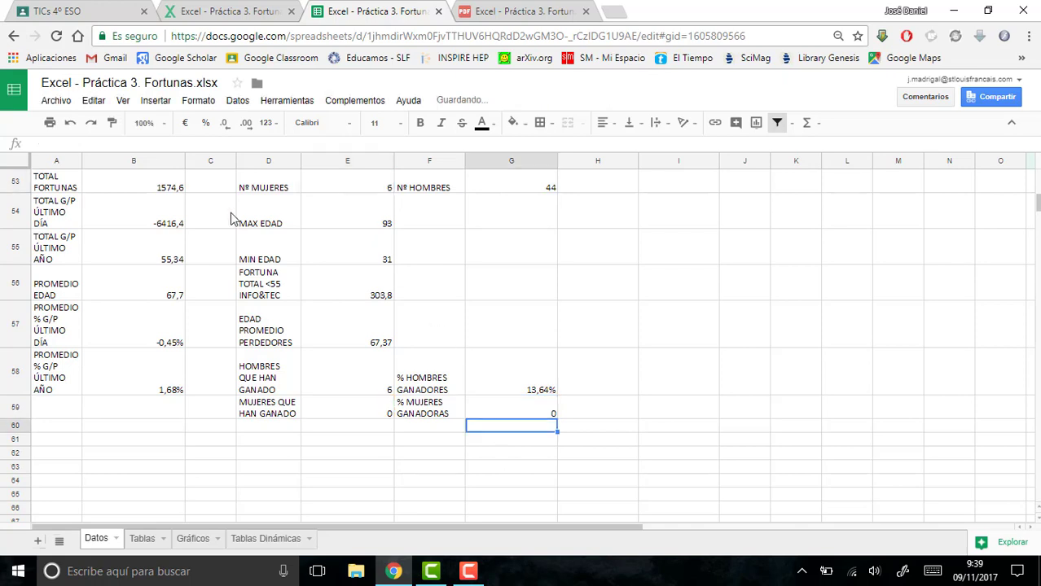
left_click(499, 411)
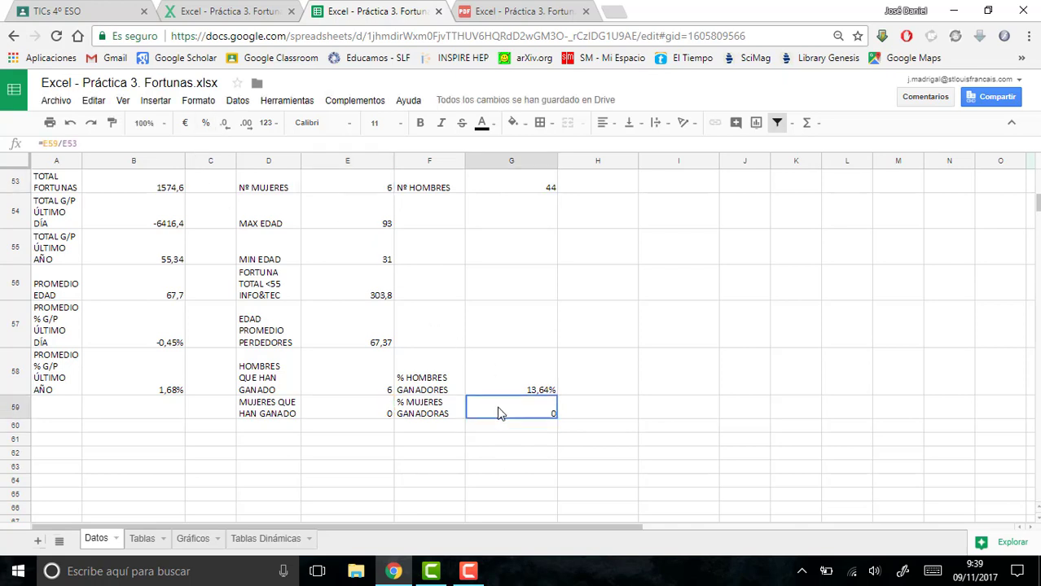
left_click(206, 124)
- Switch to the Excel - Práctica 3. Fortunas.pdf instructions to check the points following point 13
left_click(522, 12)
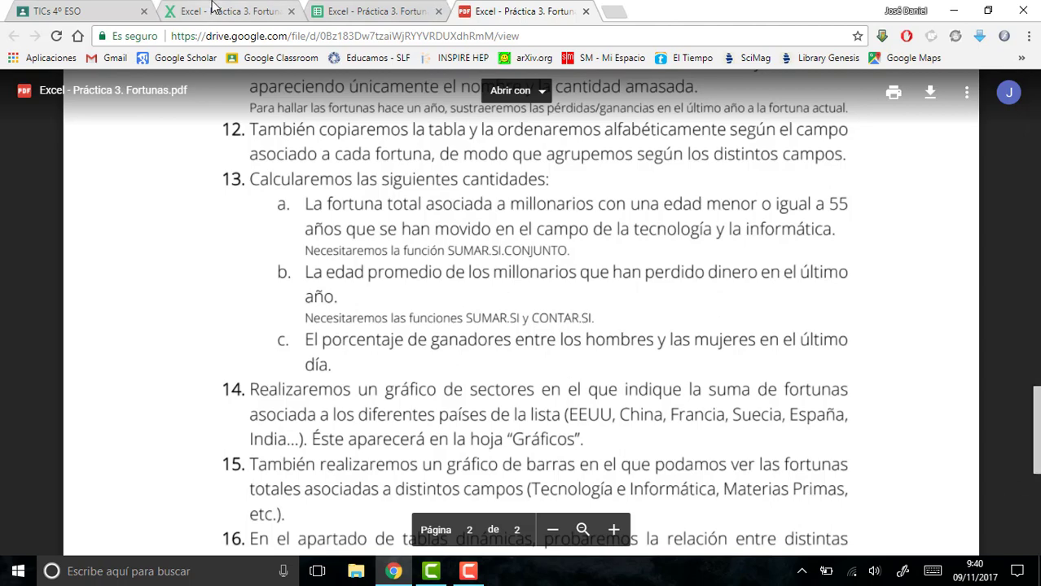
- Return to the Datos sheet and review the fortunas table against point 14 of the PDF instructions
left_click(361, 12)
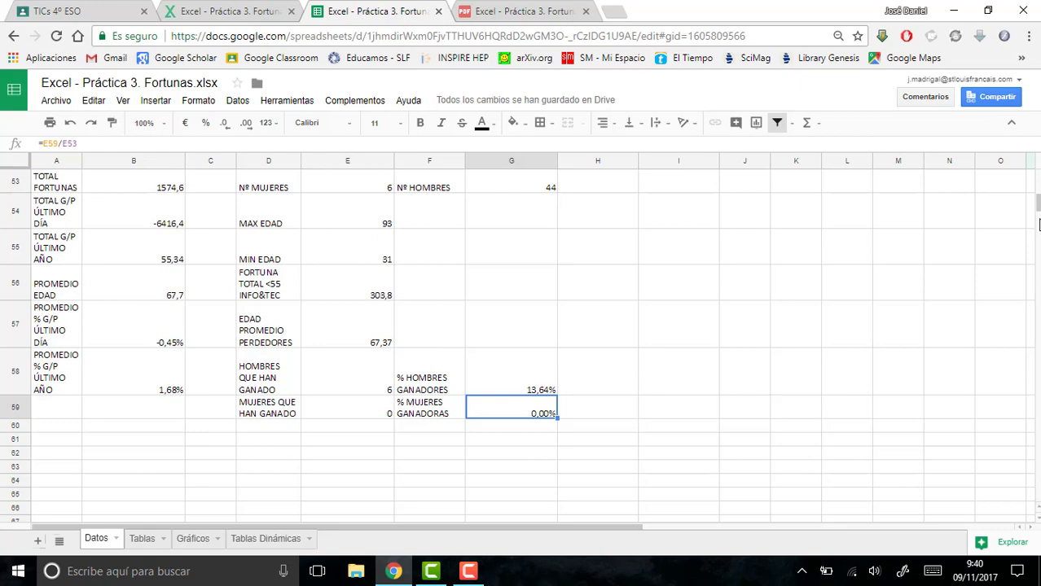
scroll(1036, 206, "up", 4)
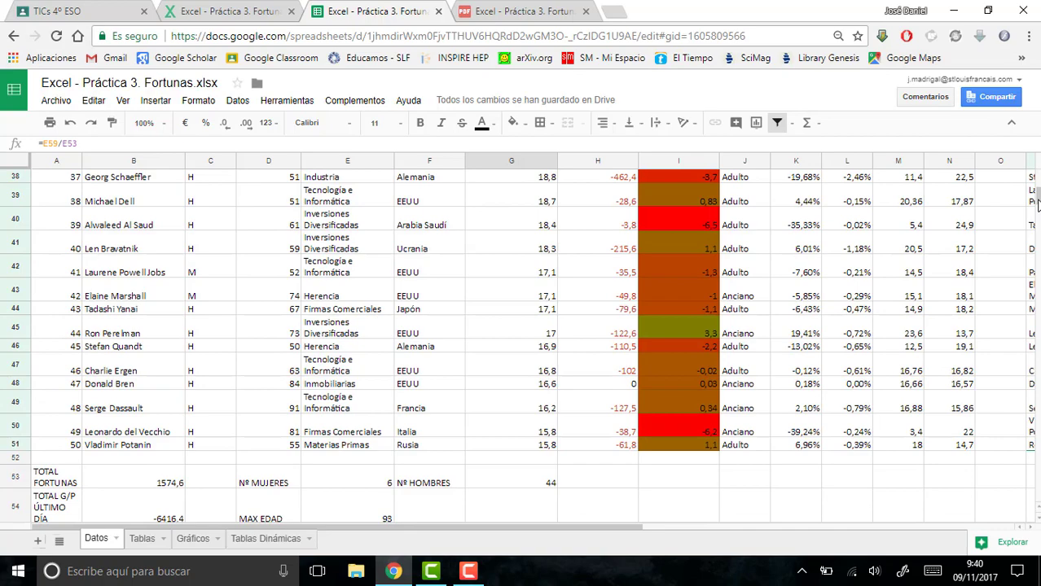
scroll(1036, 206, "down", 1)
scroll(1037, 204, "up", 8)
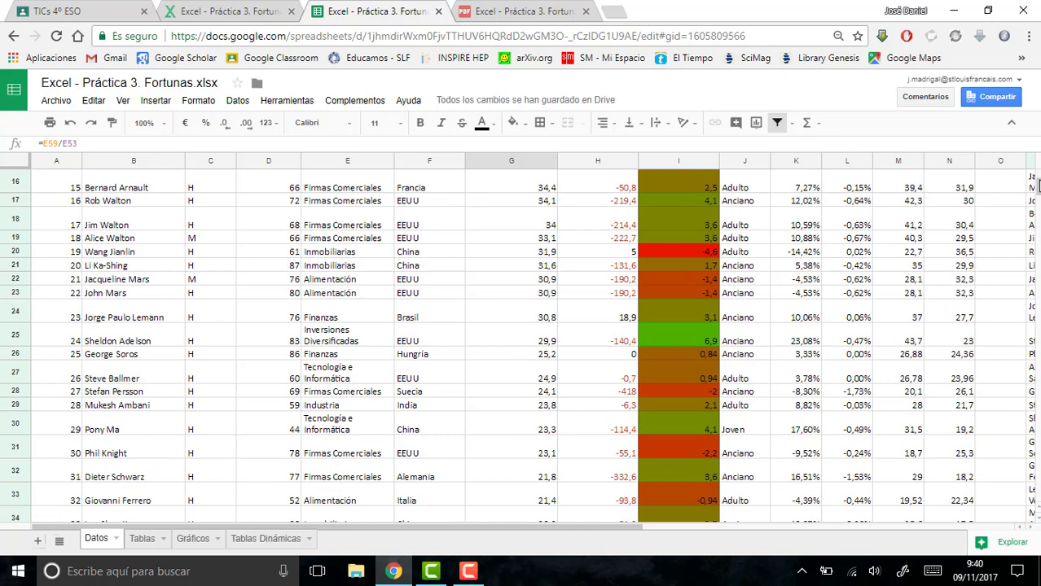
scroll(1039, 185, "up", 5)
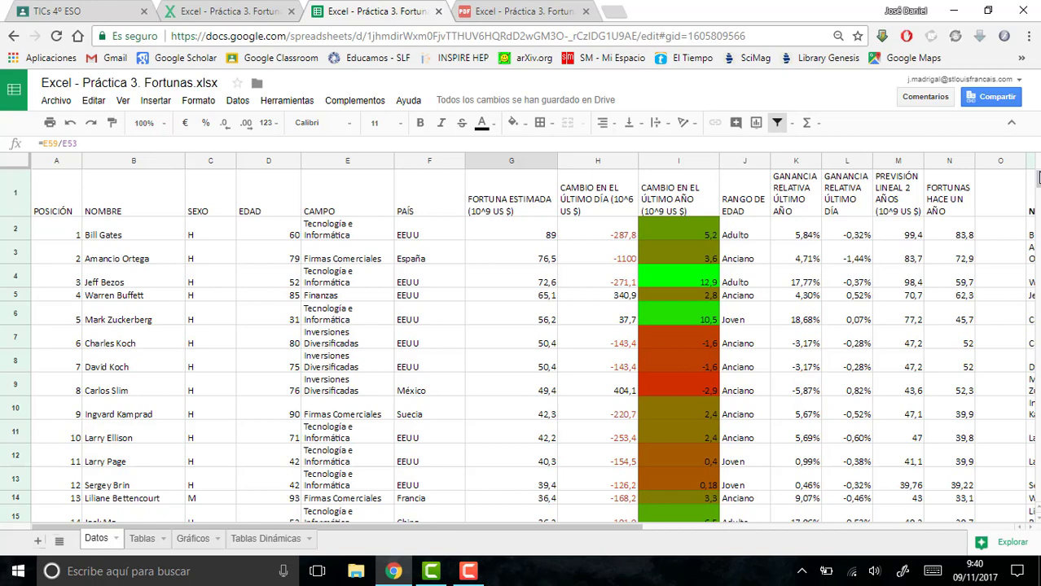
left_click(491, 11)
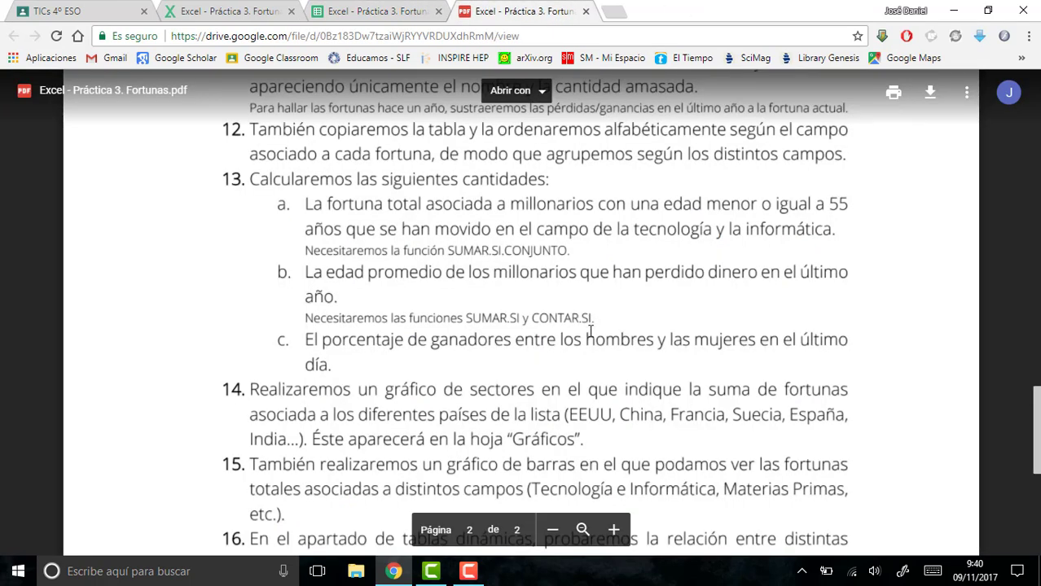
left_click(375, 10)
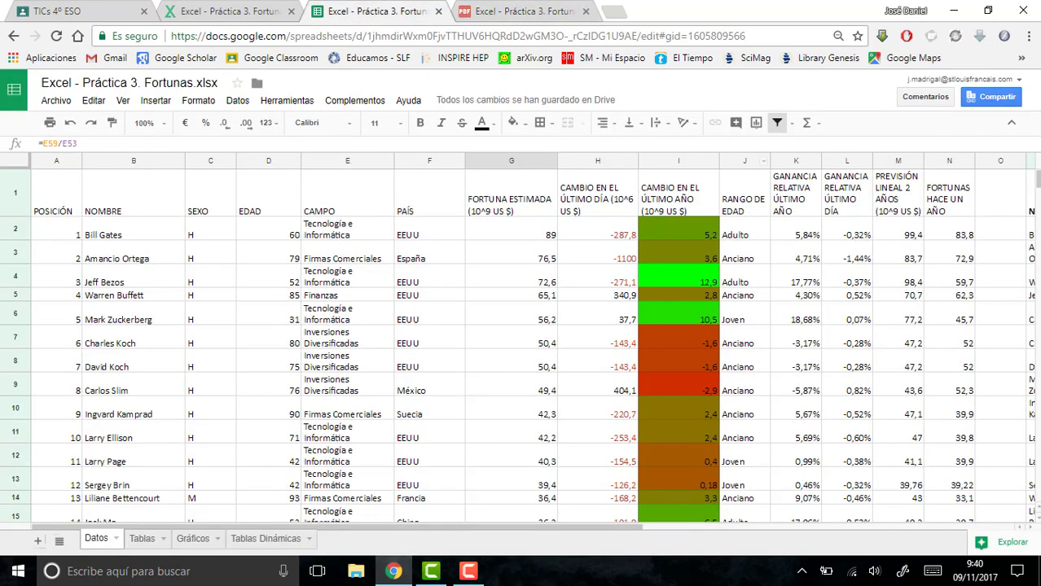
- Enter the heading FORTUNAS TOTALES POR PAÍS in cell I53, below the data table
left_click_drag(1036, 195, 1032, 215)
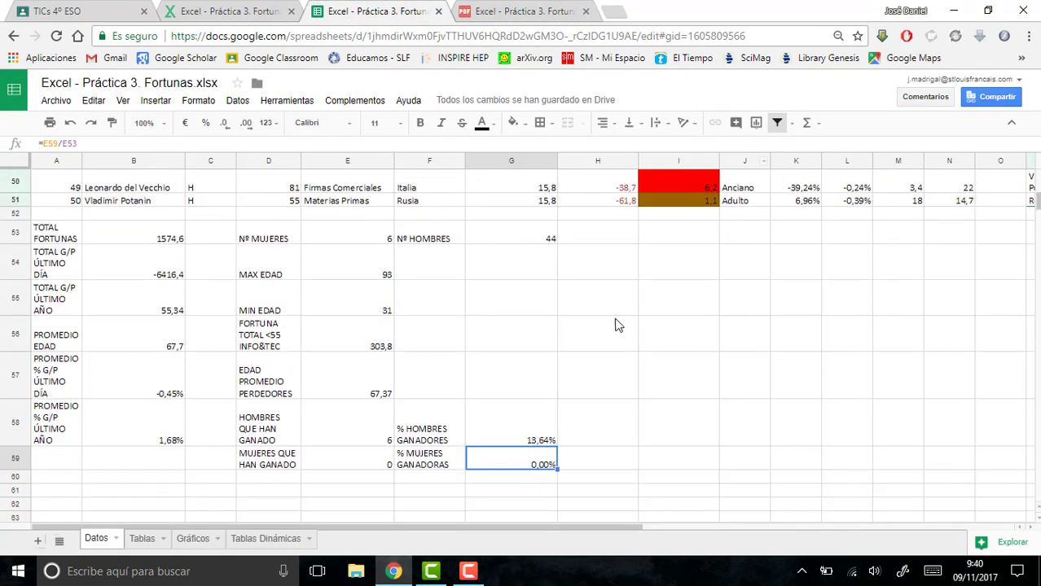
left_click(674, 237)
type("FOR")
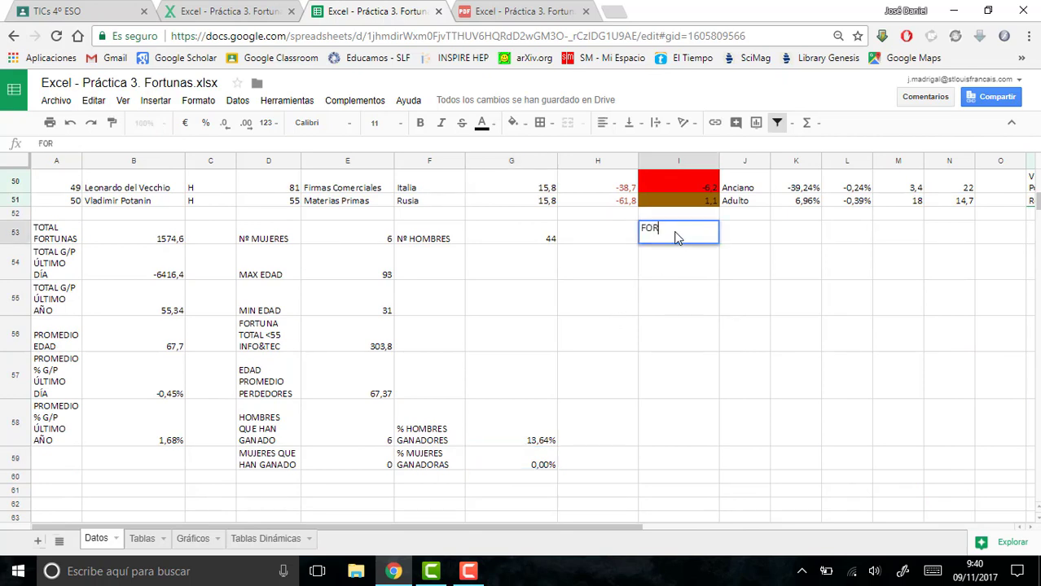
type("TUNAS TOTALES POR PAÍS")
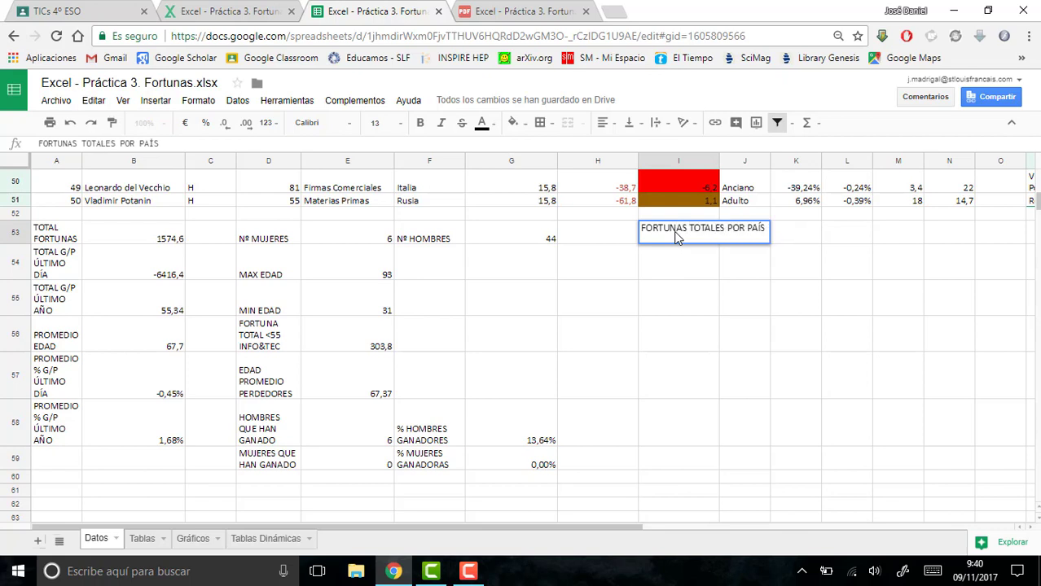
key("Return")
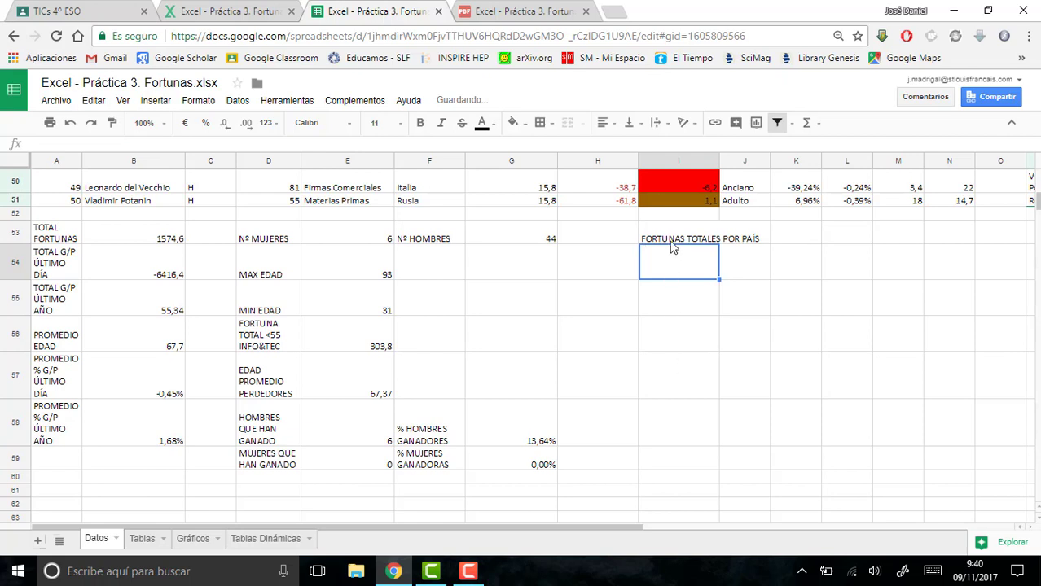
- Turn on text wrapping for cells I53:I59
left_click_drag(671, 241, 677, 467)
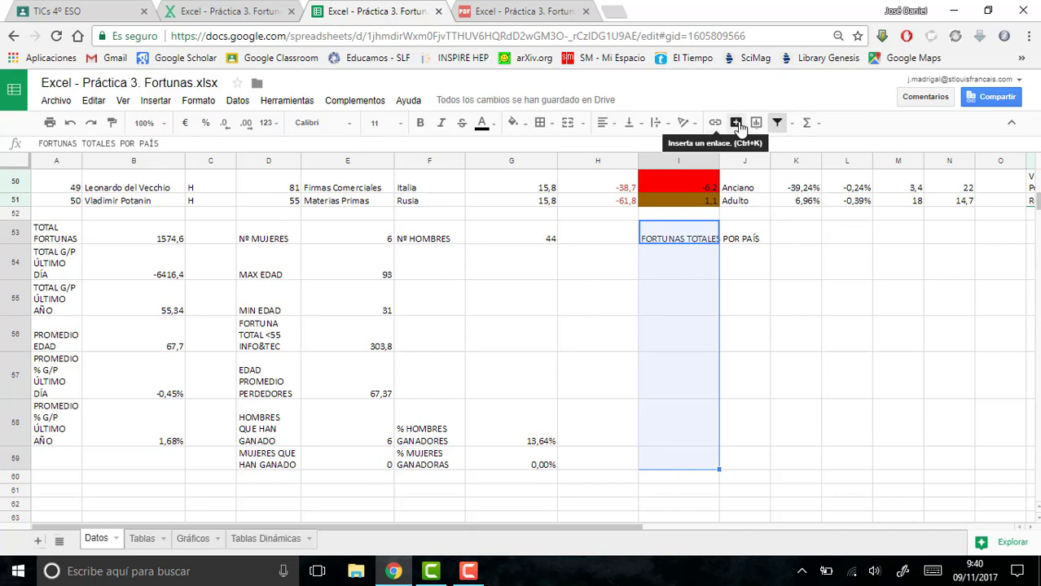
left_click(661, 122)
left_click(673, 145)
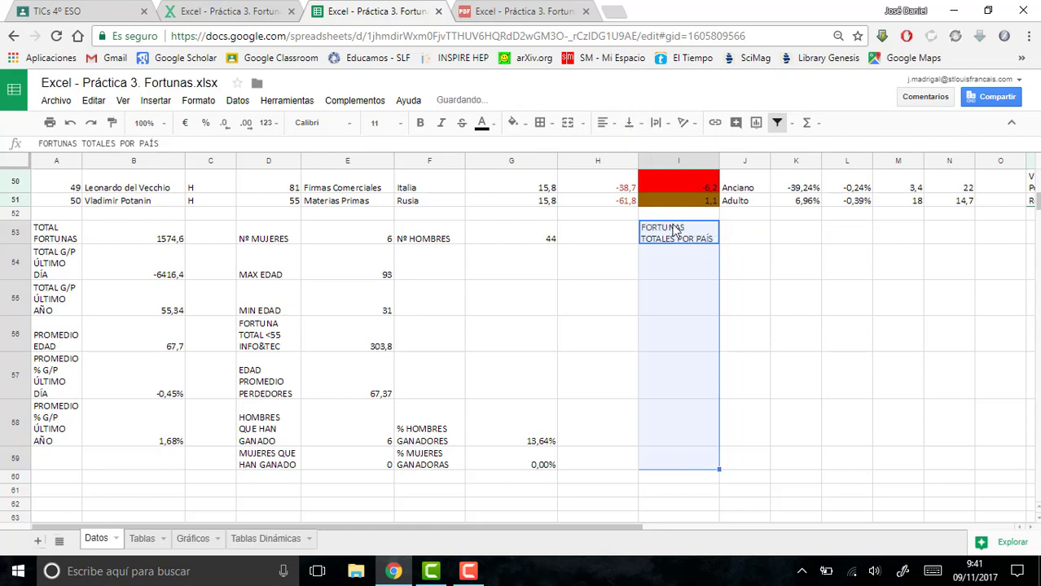
left_click(672, 268)
type("eeu")
key("BackSpace")
key("BackSpace")
key("BackSpace")
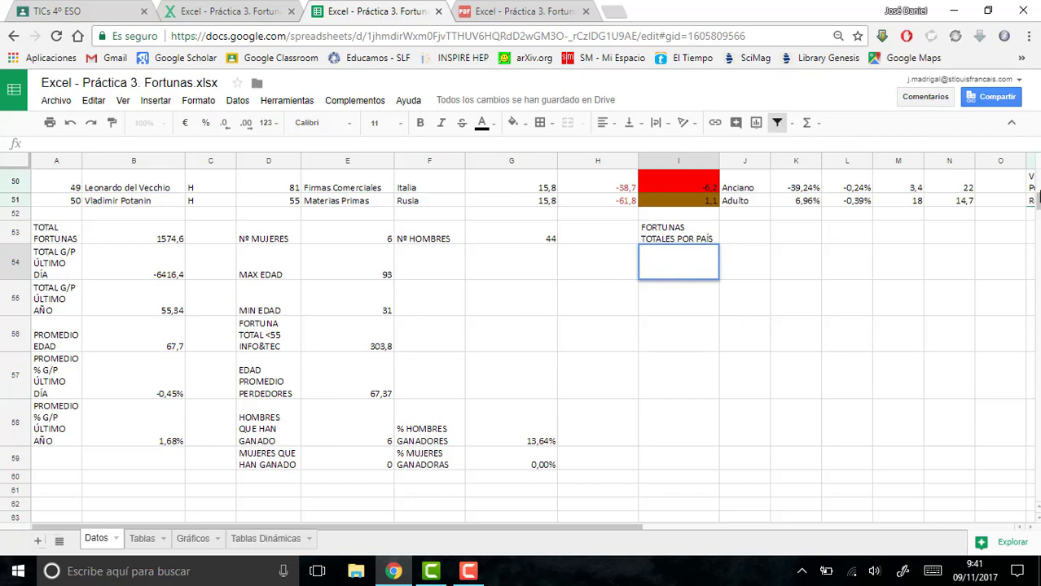
- Check the countries in the table and list EEUU, China, Rusia and Alemania in cells I54:I57
left_click_drag(1038, 205, 1038, 195)
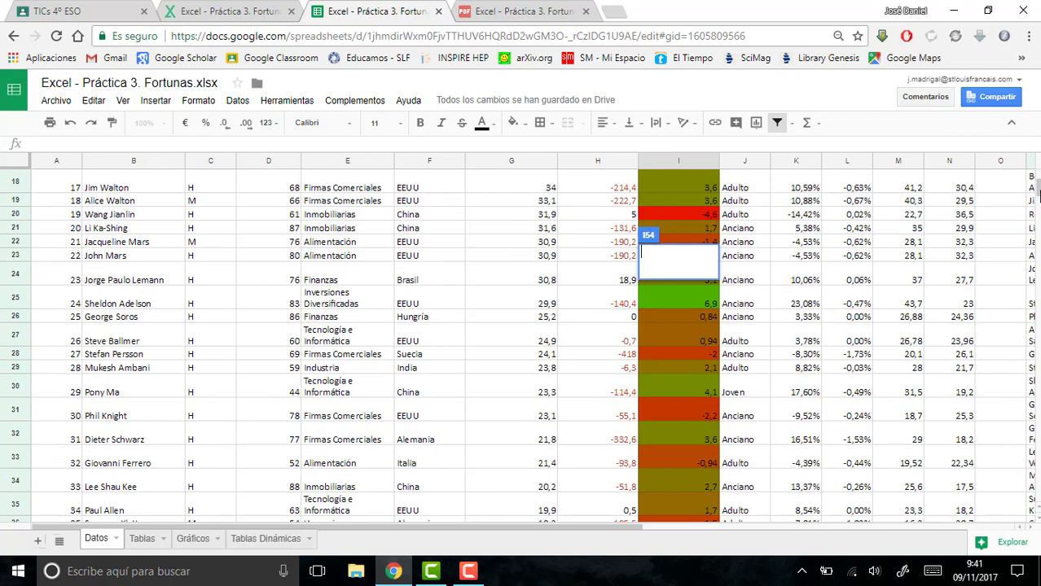
mouse_move(1039, 194)
left_mouse_down()
mouse_move(1037, 212)
mouse_move(1038, 201)
left_mouse_up()
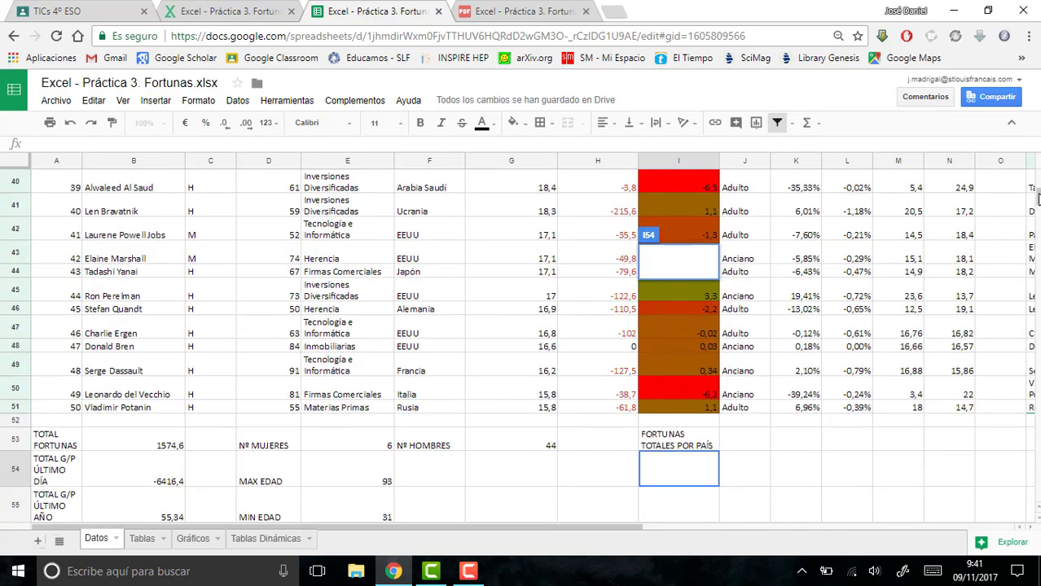
left_click(658, 475)
type("EEUU")
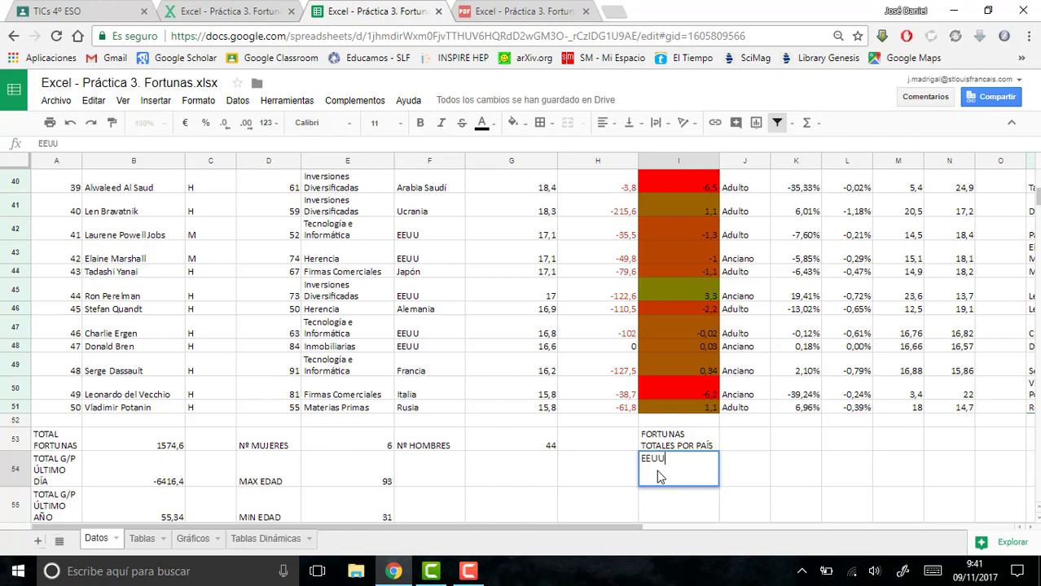
key("Return")
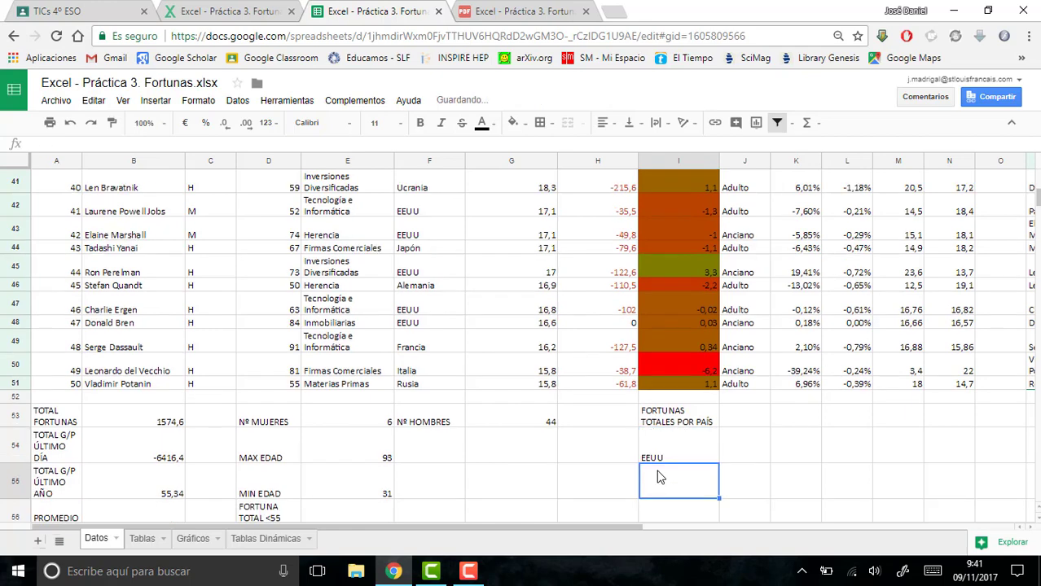
type("China")
key("Return")
type("R")
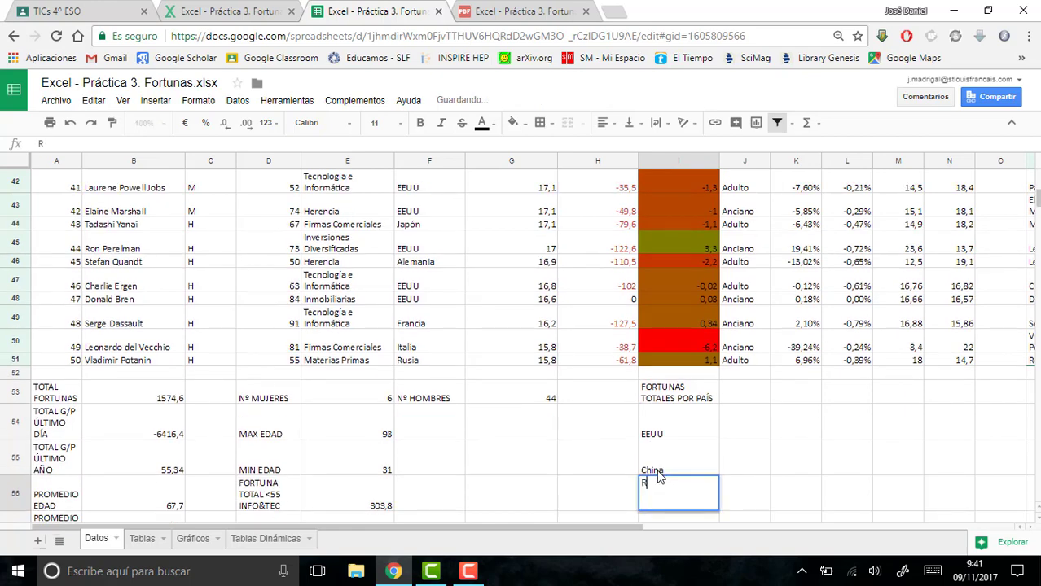
type("usia")
key("Return")
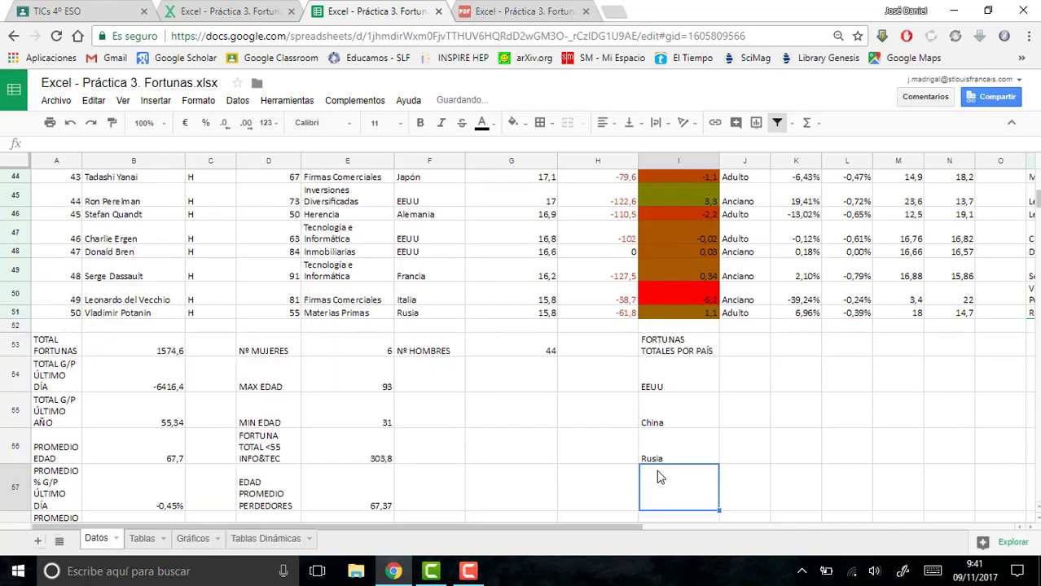
type("Alemania")
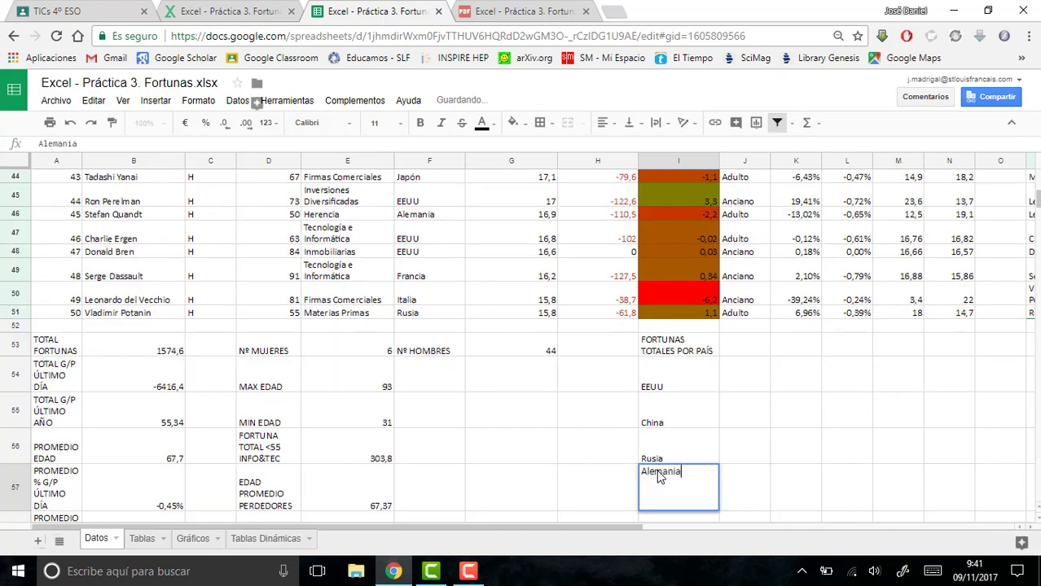
key("Return")
- Continue the country list with Italia, Francia, España and Ucrania in cells I58:I61, checking the table for missing countries
type("It")
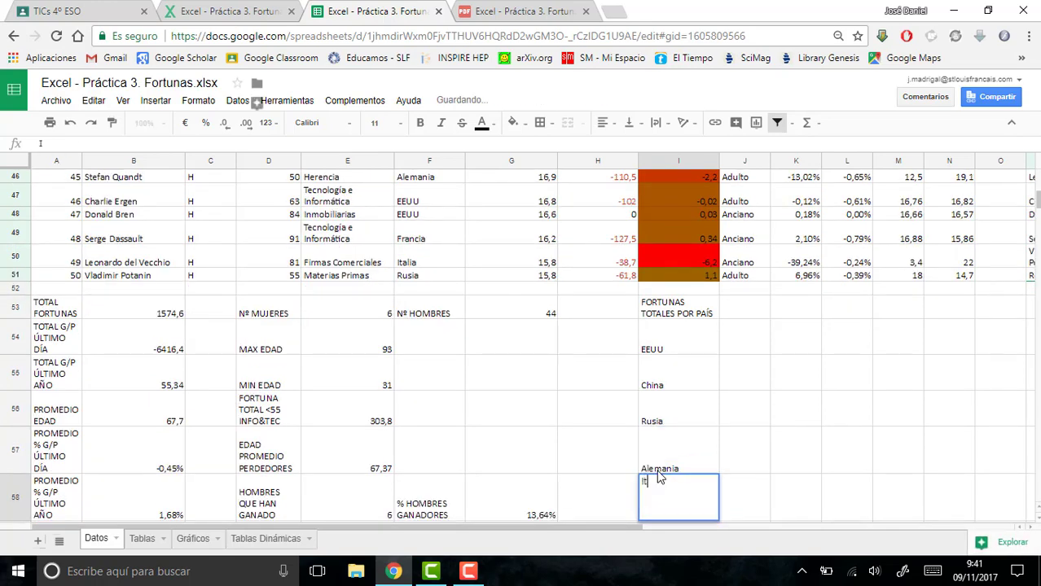
type("alia")
key("Return")
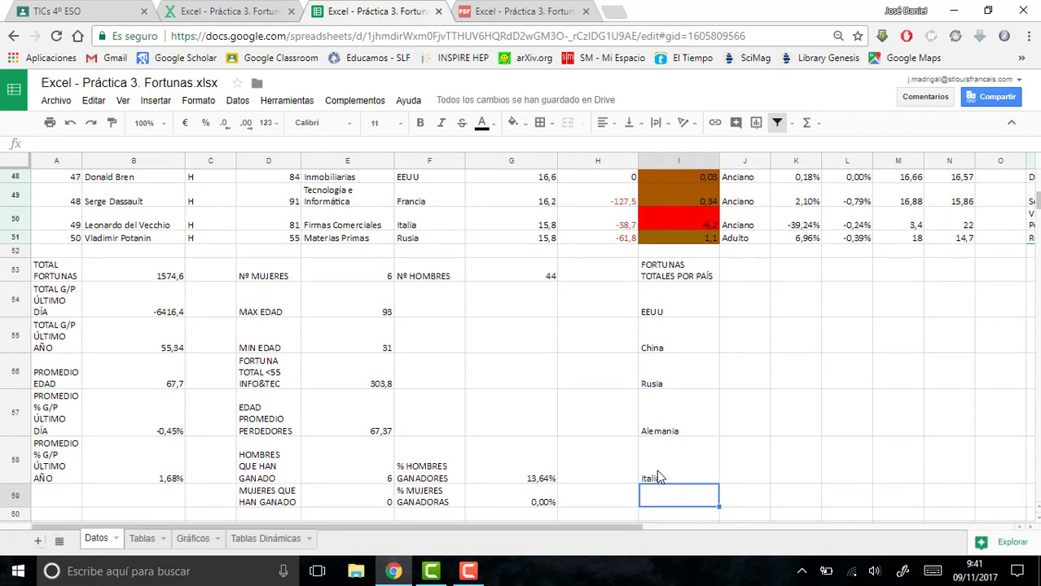
type("Francia")
key("Return")
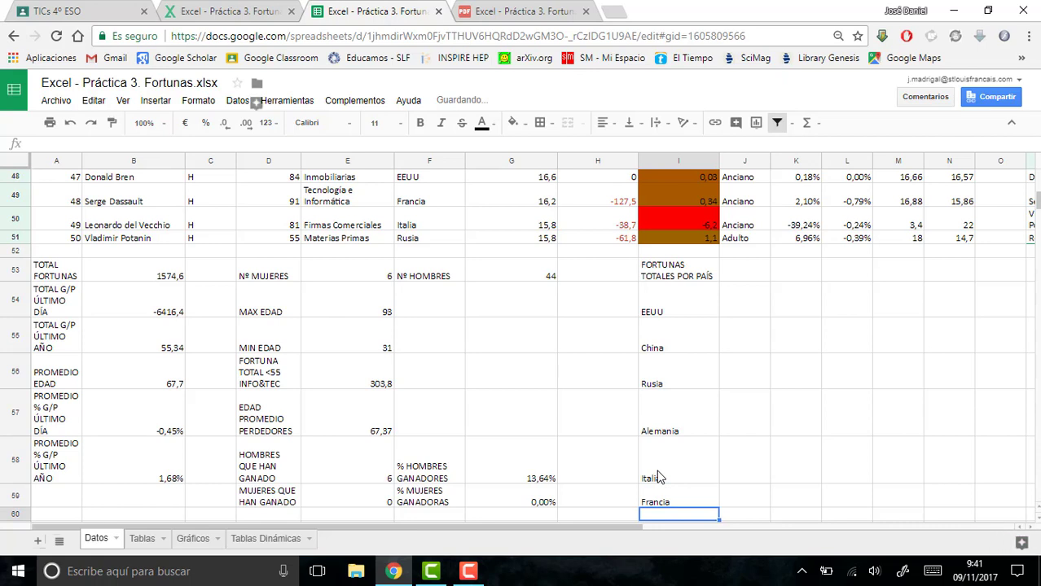
type("España")
key("Return")
type("Ucrania")
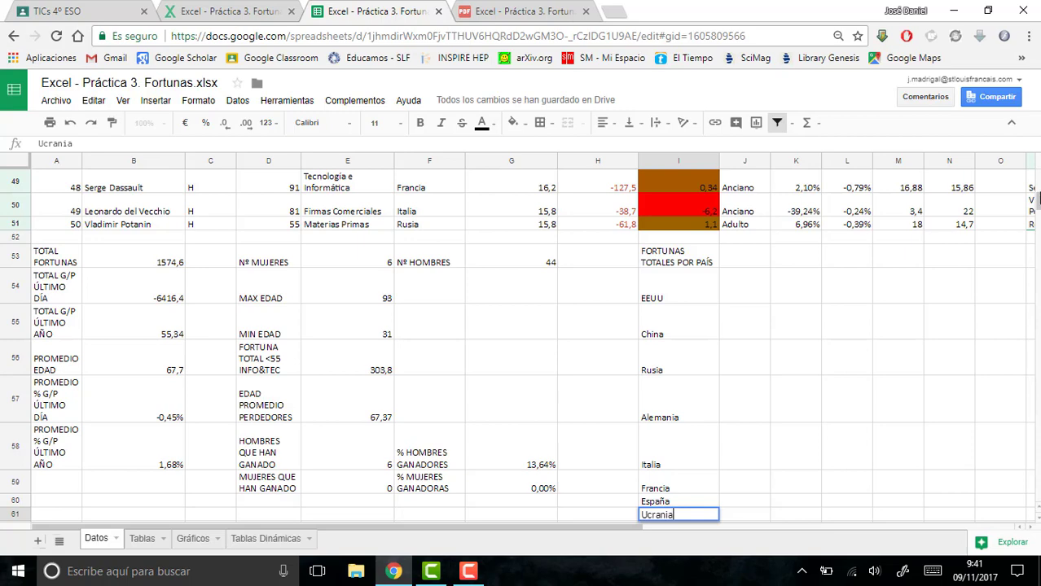
left_click_drag(1037, 206, 1038, 190)
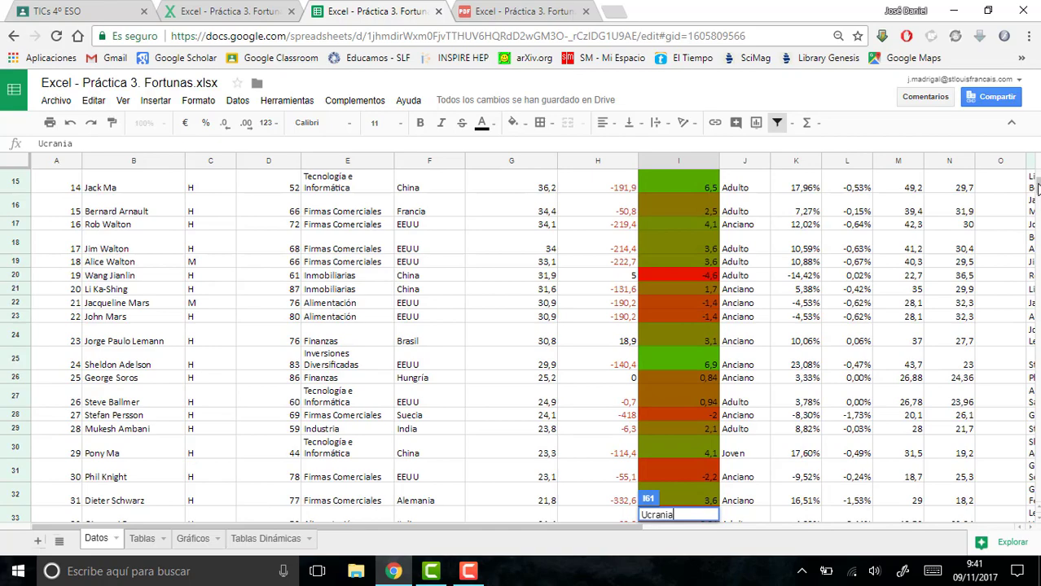
left_click_drag(1037, 190, 1036, 210)
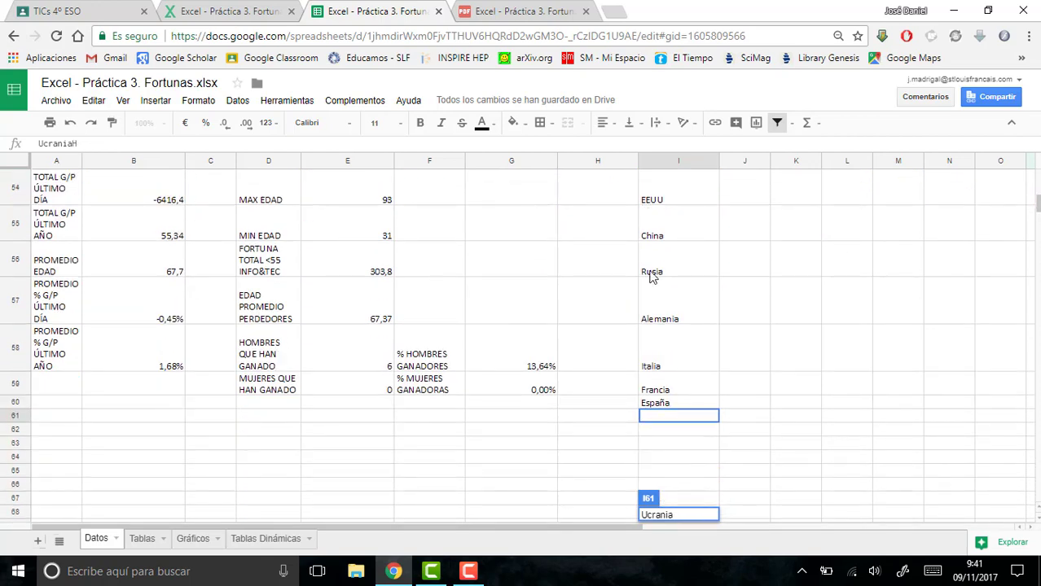
left_click(693, 417)
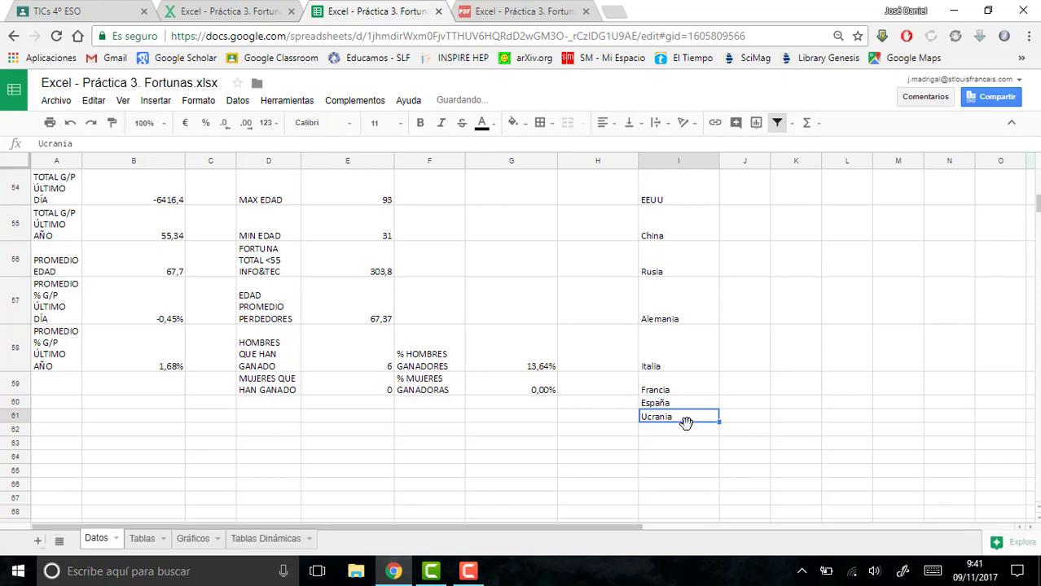
- Add Hungría, Suecia, India and Brasil to the country list in cells I62:I65
left_click(683, 434)
type("Hungría")
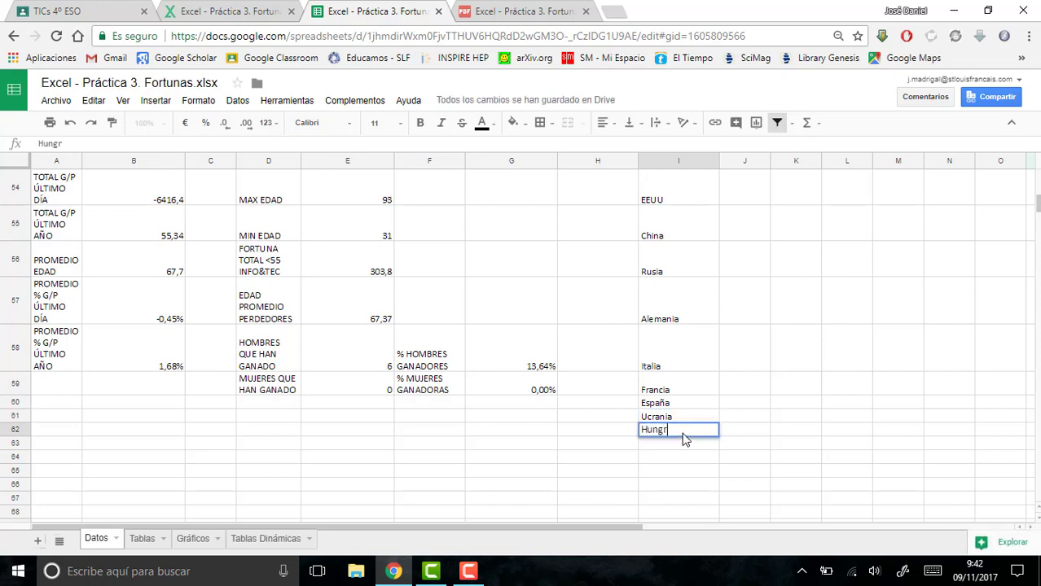
key("Return")
type("Suecia")
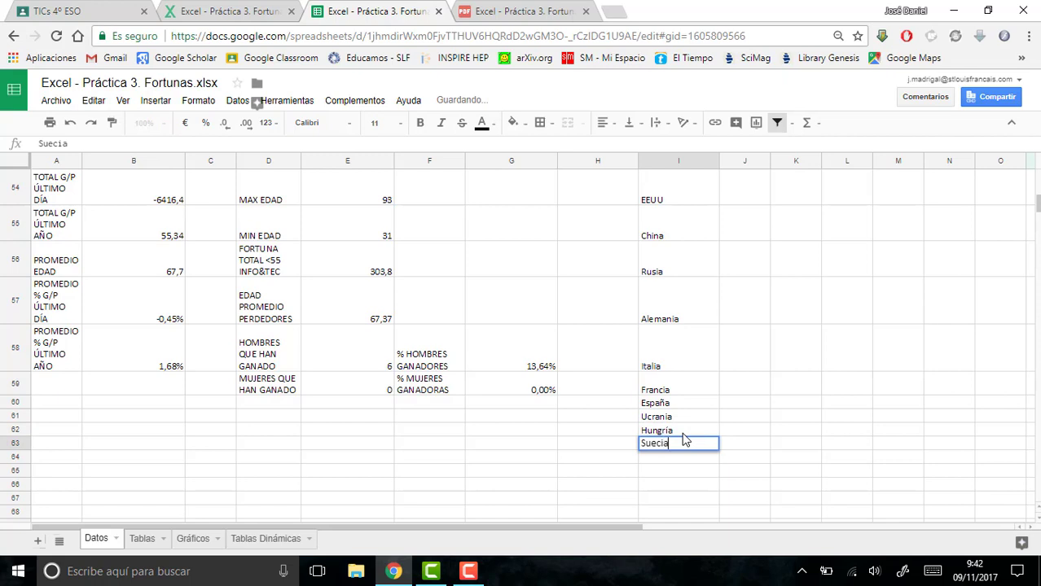
key("Return")
type("India")
key("Return")
type("Brasia")
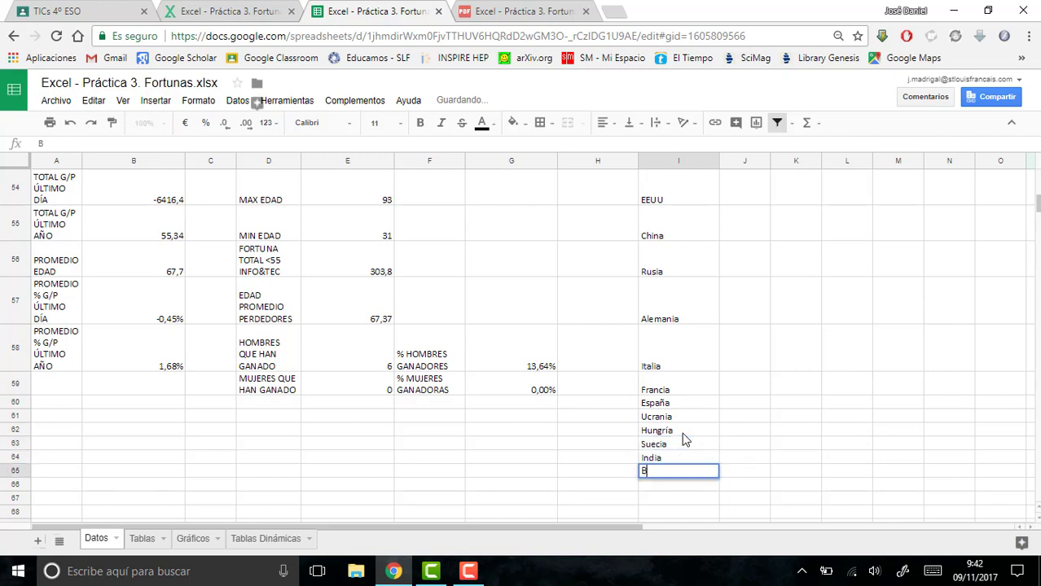
key("Return")
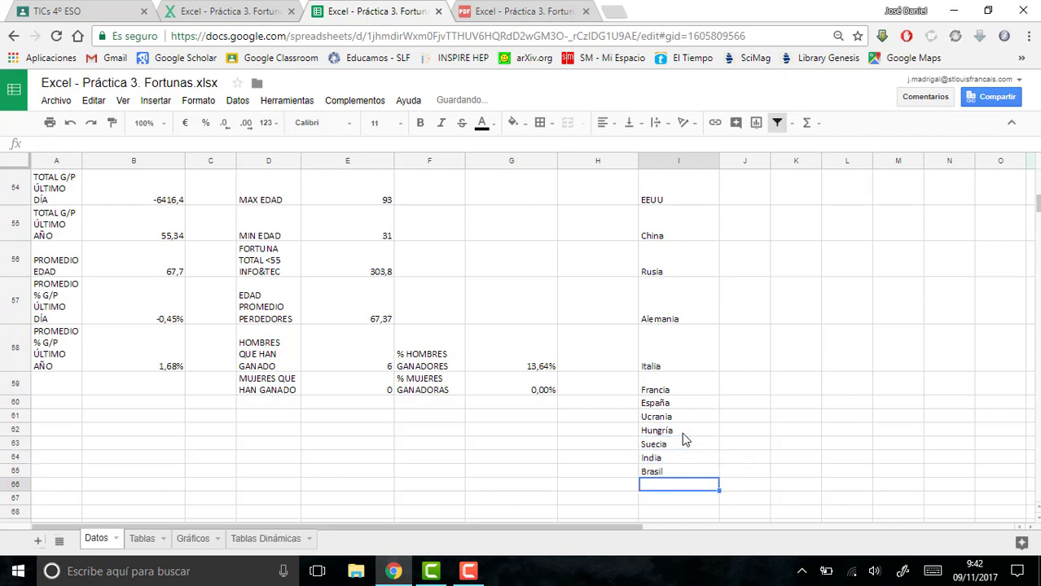
- Add Arabia Saudí to the country list in I66 and check the PAÍS column for further countries
type("Arabia Sau")
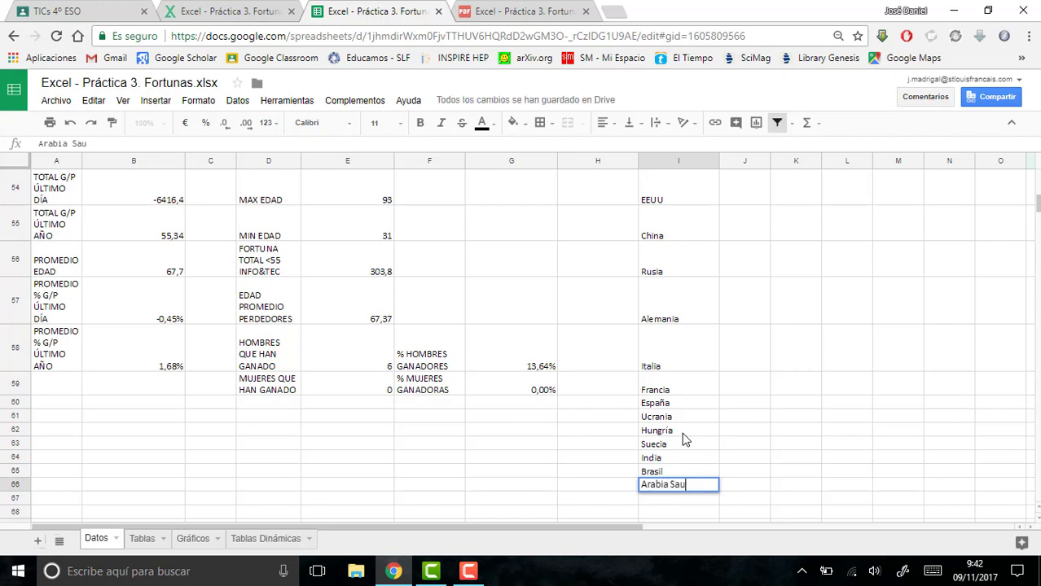
type("dñ")
key("BackSpace")
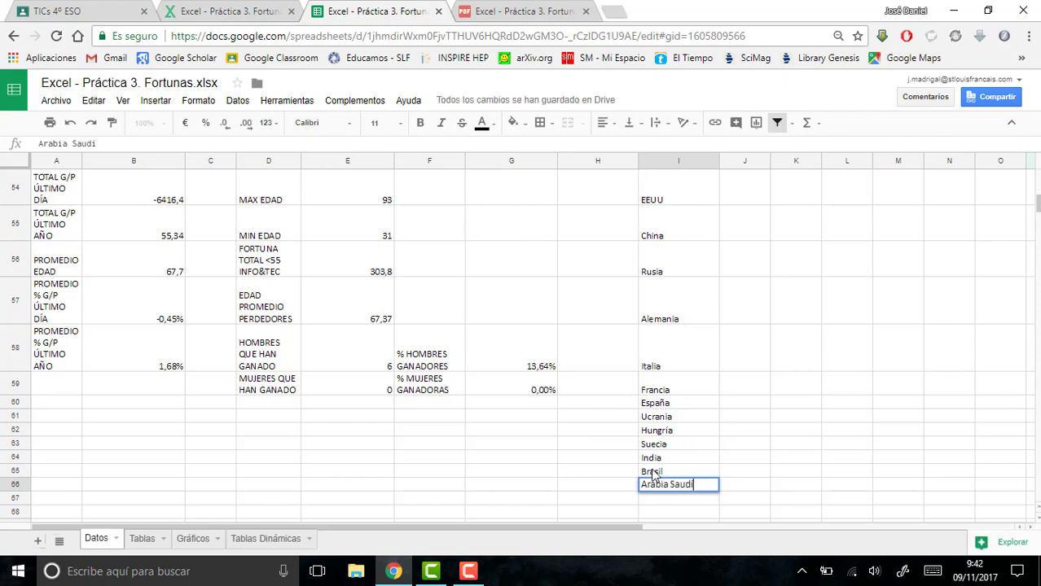
left_click(691, 501)
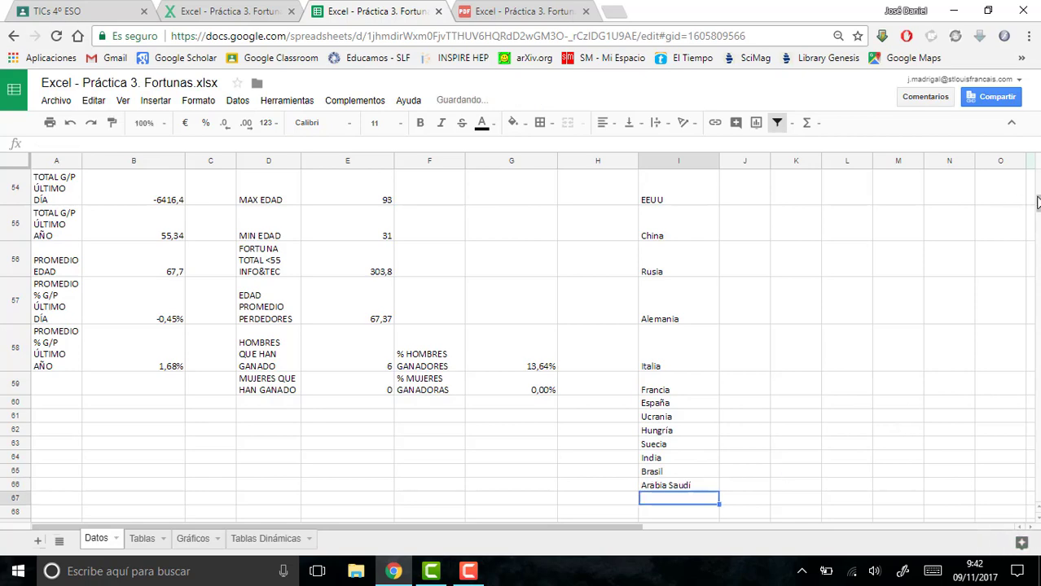
left_click_drag(1036, 205, 1037, 192)
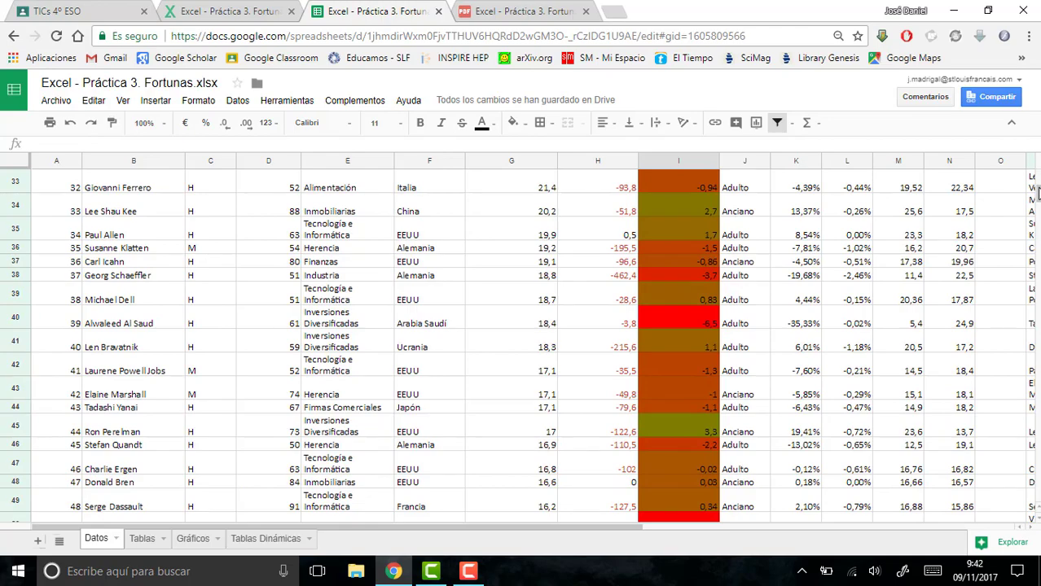
- Complete the country list with México in I67 and Japón in I68
scroll(1038, 192, "up", 3)
mouse_move(1039, 190)
left_mouse_down()
mouse_move(1037, 176)
mouse_move(1038, 198)
left_mouse_up()
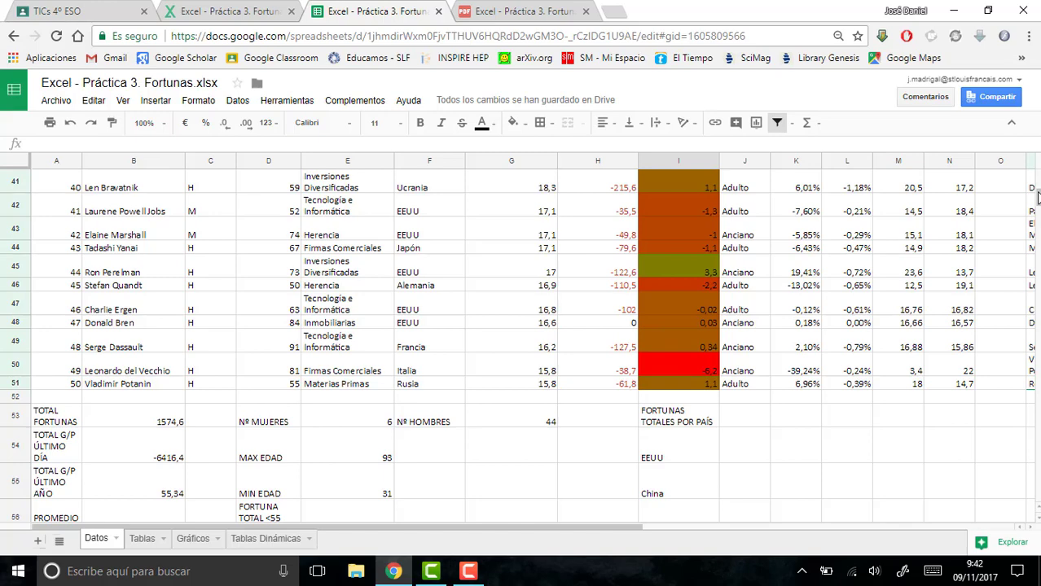
left_click_drag(1037, 198, 1038, 207)
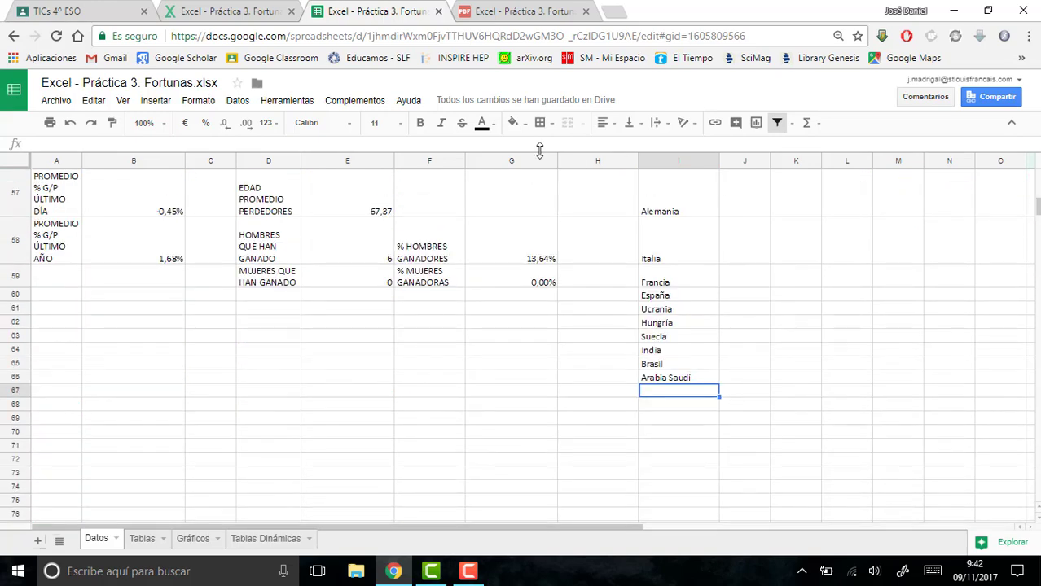
type("México")
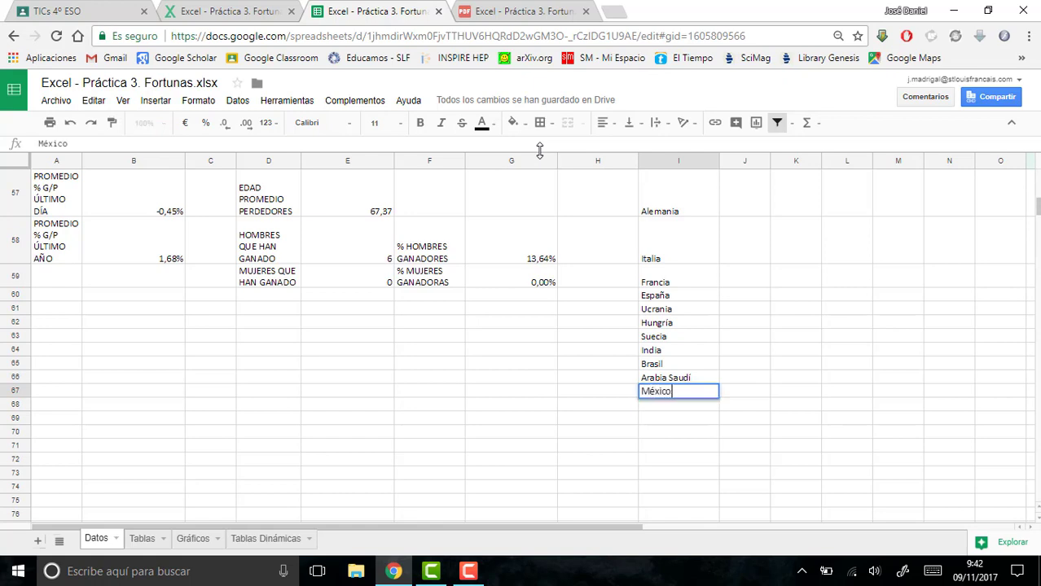
key("Return")
type("Ja")
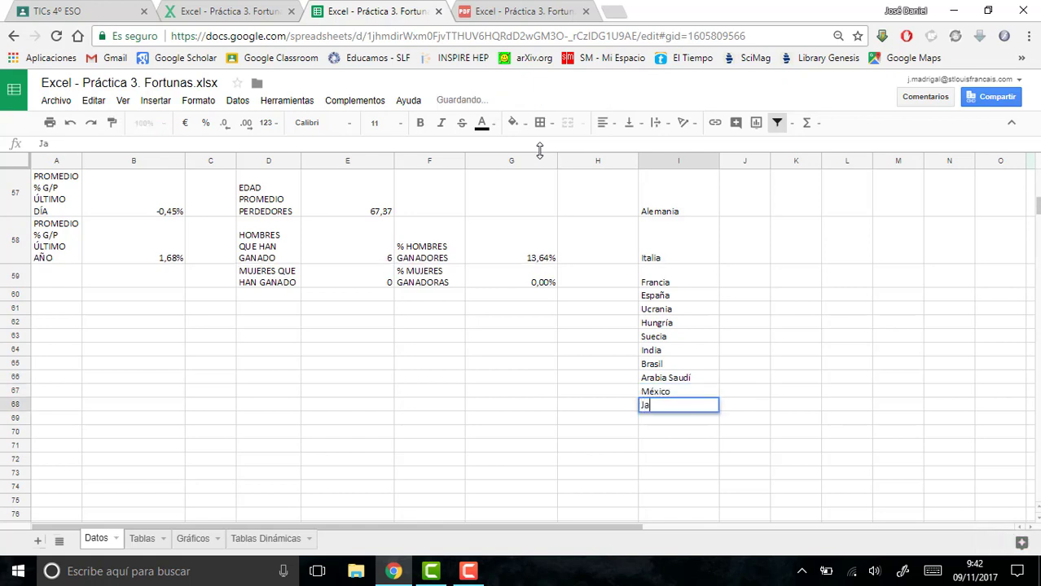
type("pón")
key("Return")
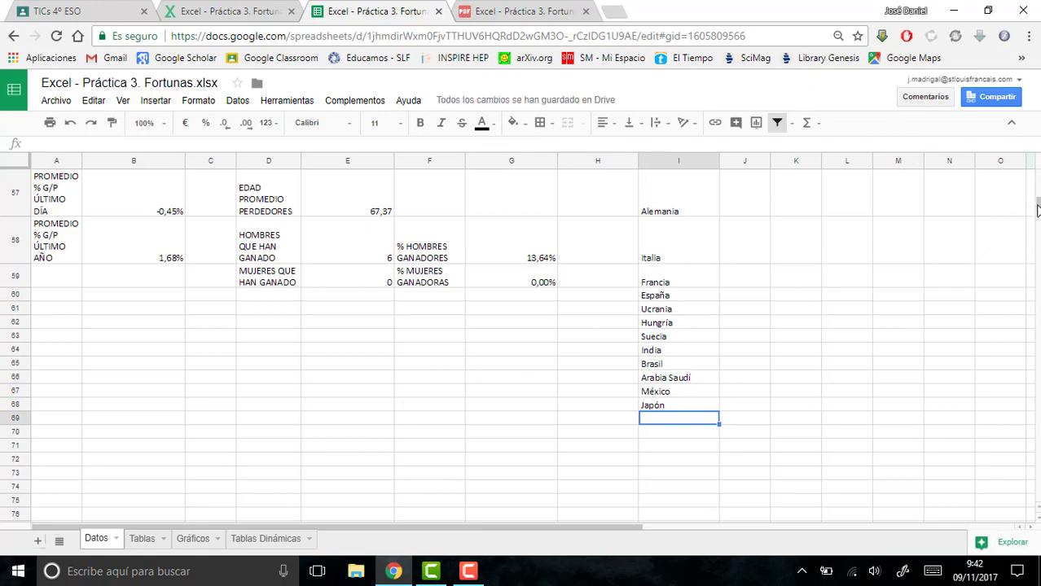
- Start a SUMAR.SI.CONJUNTO formula in J54 beside EEUU, with G2:G51 as the sum range
scroll(1035, 203, "up", 6)
scroll(1036, 202, "down", 3)
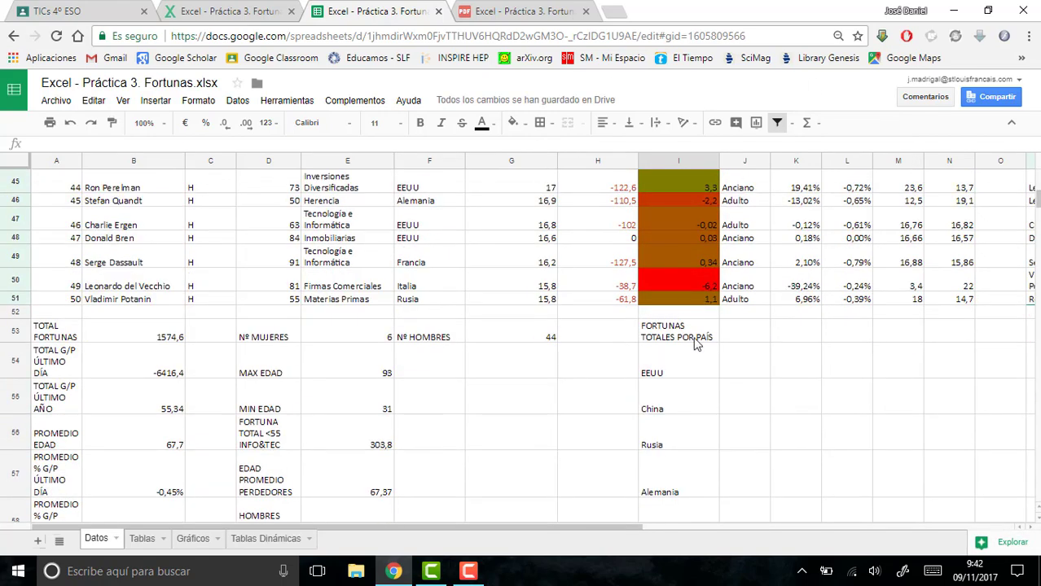
left_click(749, 374)
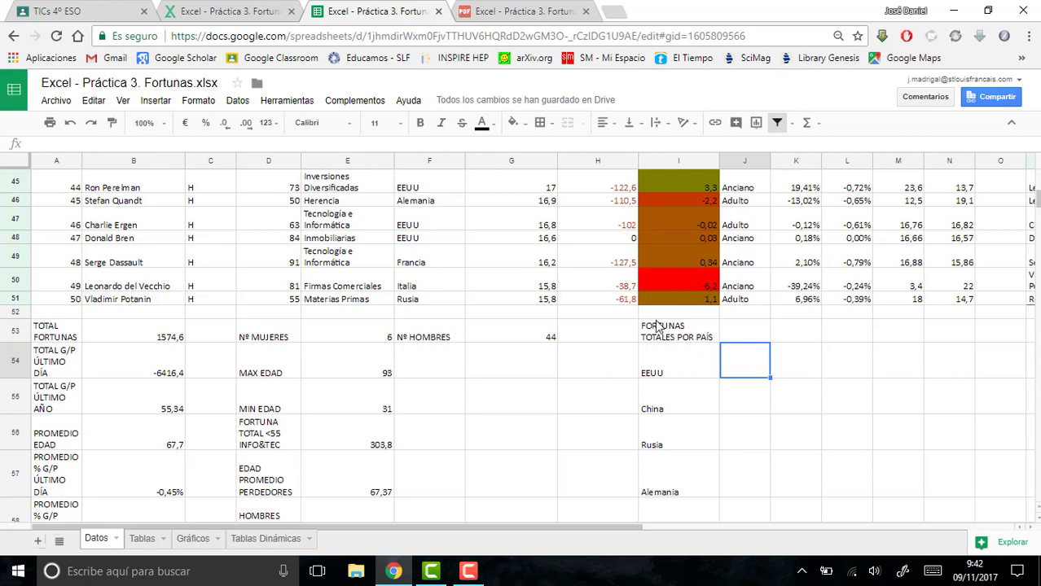
type("=")
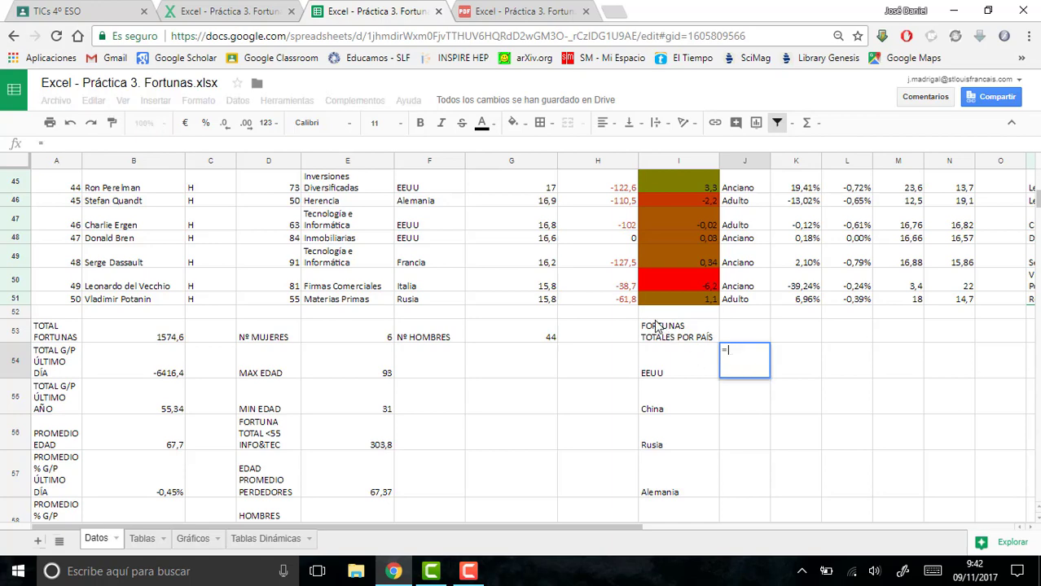
type("SUMAR")
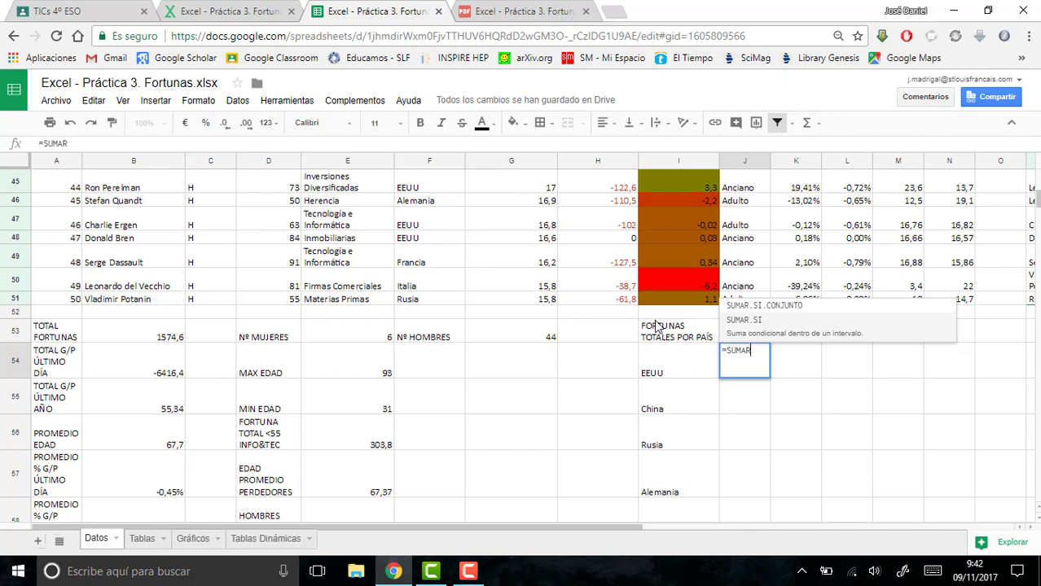
type(".SI.CONJUNTO")
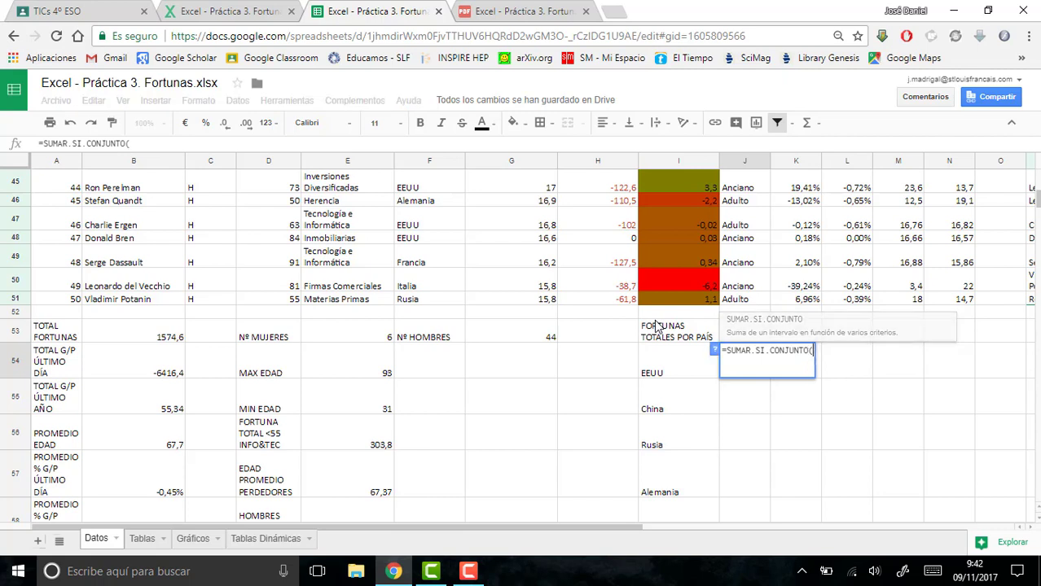
type("(")
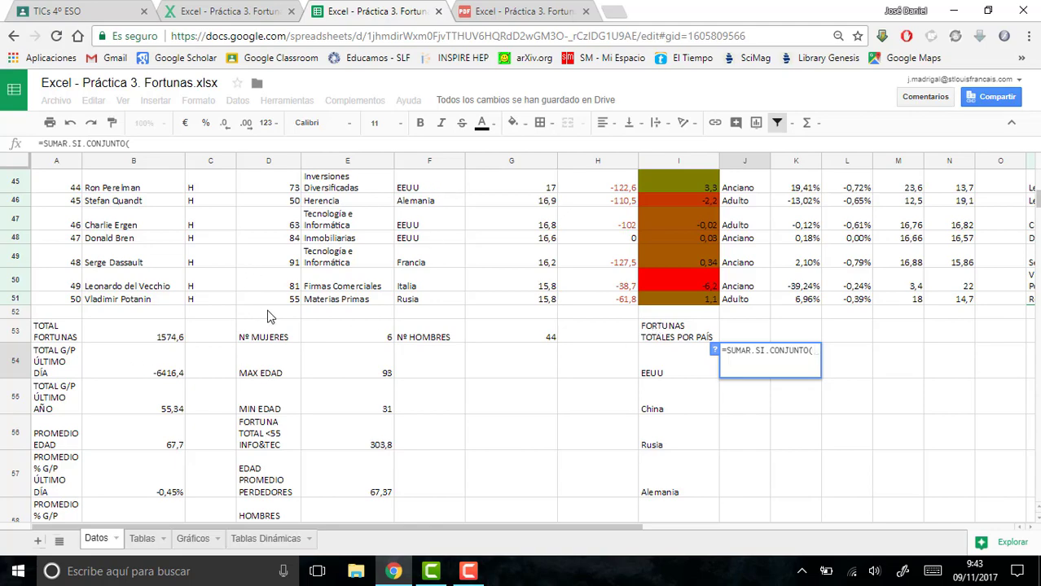
left_click_drag(534, 301, 531, 260)
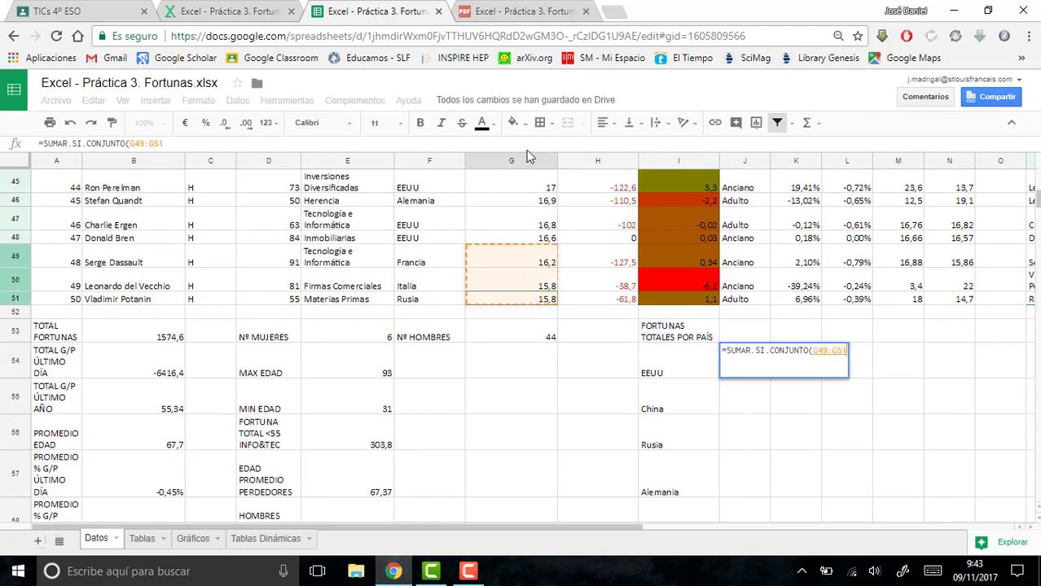
left_click_drag(526, 150, 511, 227)
type(";")
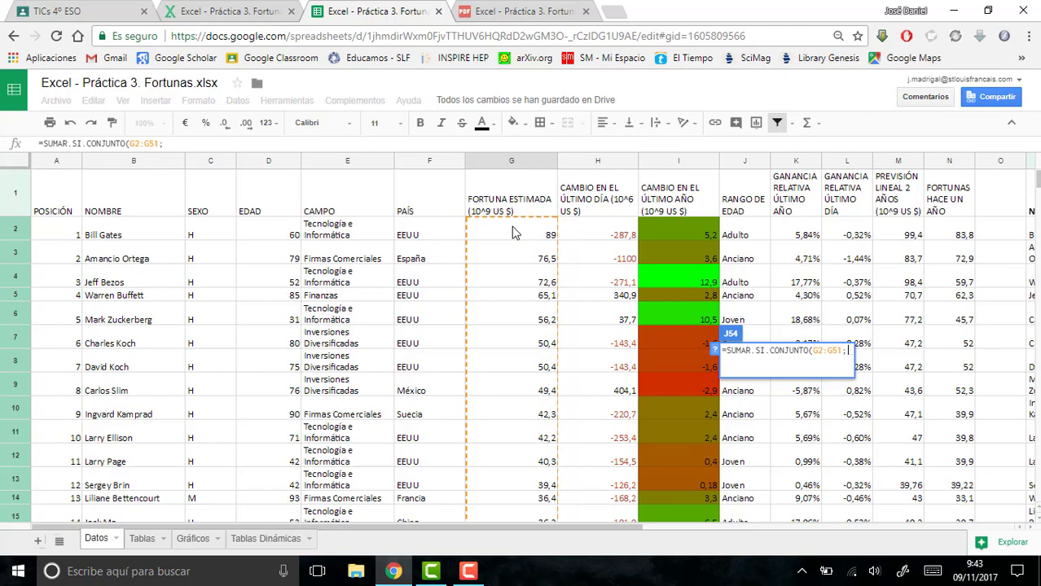
- Complete the J54 formula with the criteria range F2:F51 and the criterion "EEUU"
mouse_move(435, 236)
left_mouse_down()
mouse_move(401, 452)
mouse_move(399, 562)
mouse_move(416, 506)
mouse_move(421, 388)
left_mouse_up()
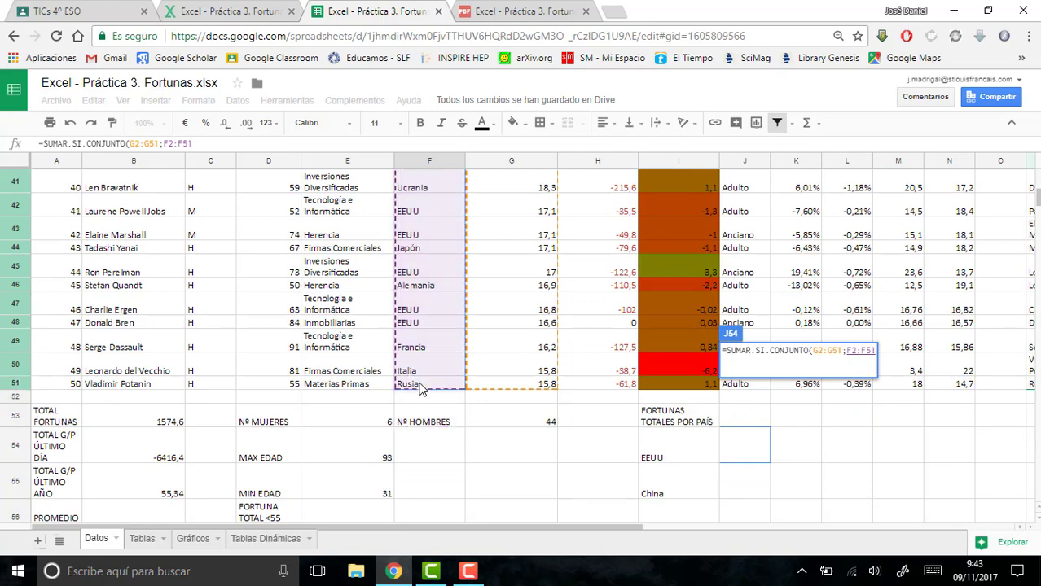
type(";")
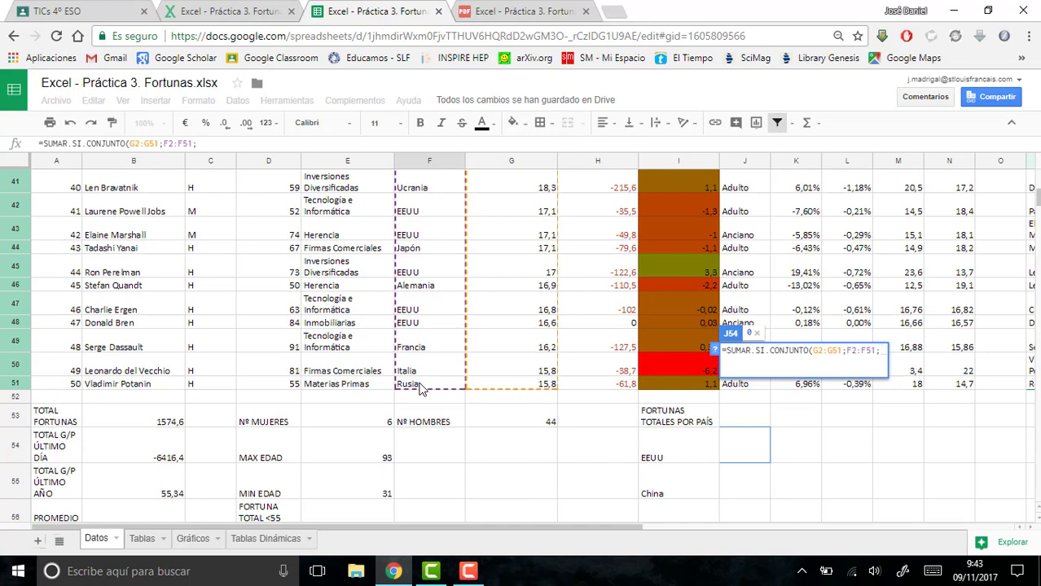
type("\"")
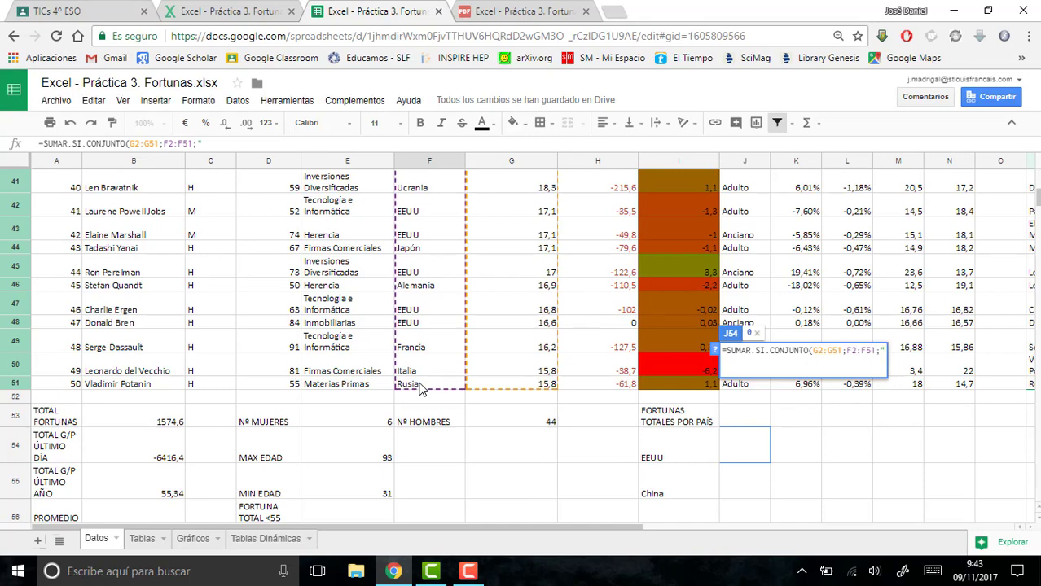
type("ee")
key("BackSpace")
key("BackSpace")
type("EEUU\"")
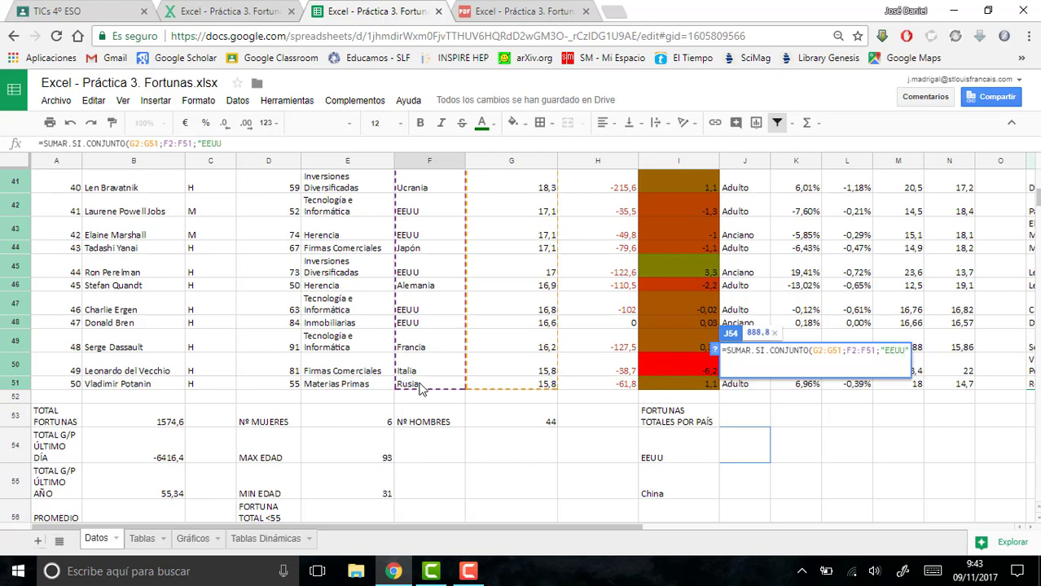
type(")")
key("Return")
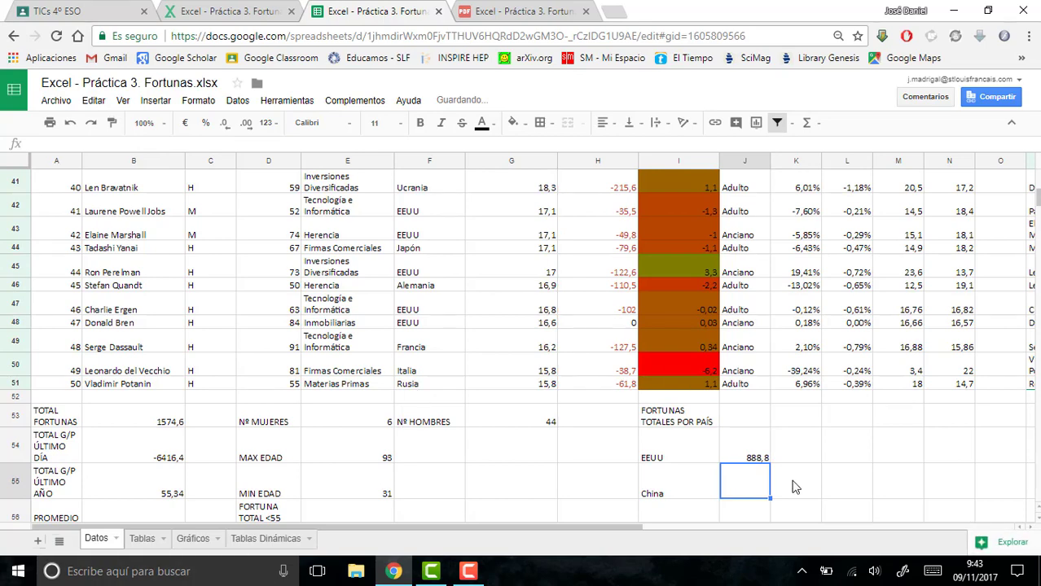
- Copy the EEUU formula text from J54 into J55 and set its country criterion to "China"
left_click(755, 459)
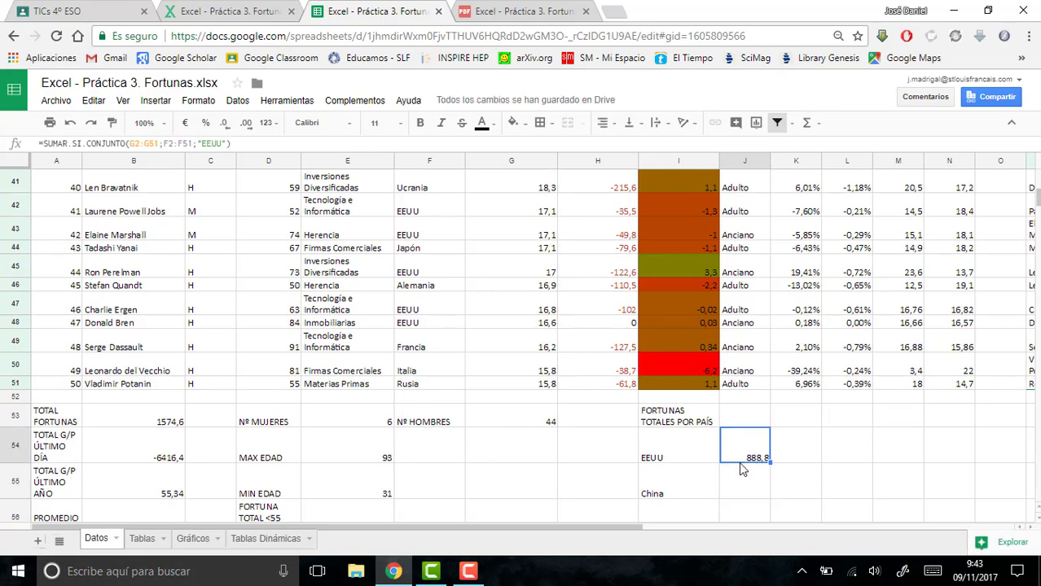
left_click_drag(234, 143, 37, 144)
key("ctrl+c")
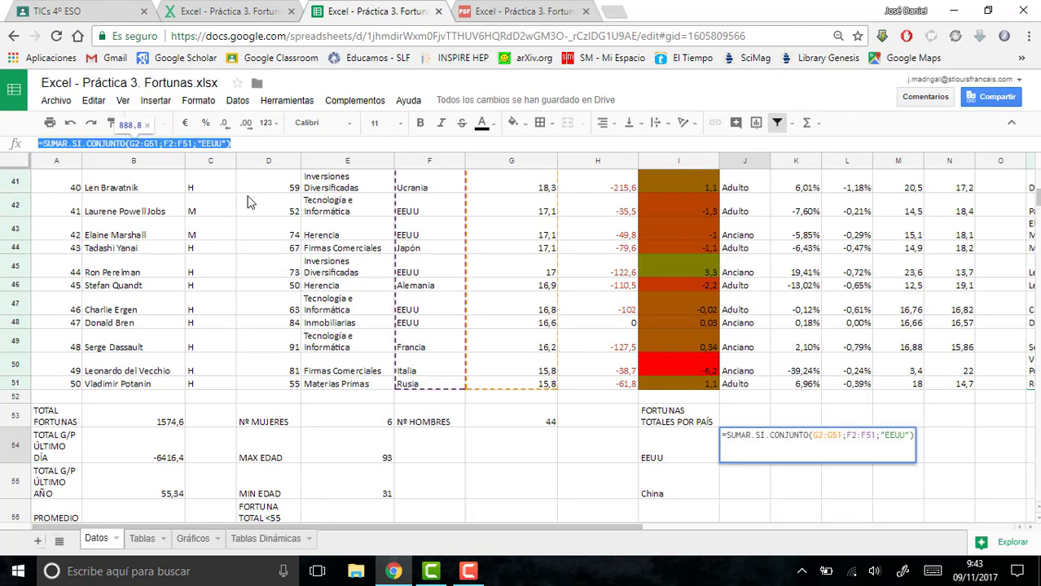
left_click(738, 474)
key("ctrl+v")
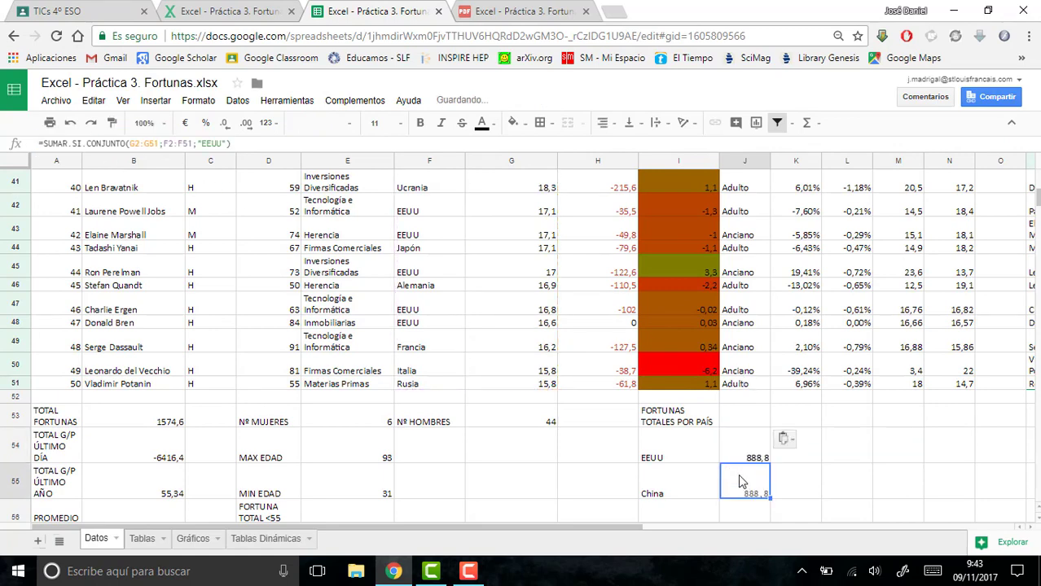
left_click_drag(226, 144, 206, 143)
type("cHINA")
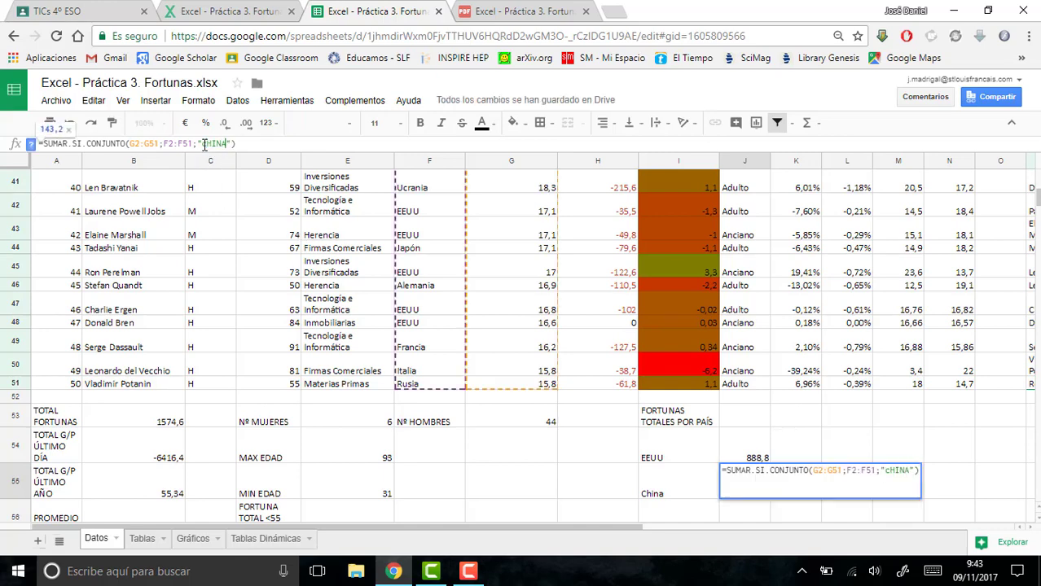
key("BackSpace")
key("BackSpace")
key("BackSpace")
key("BackSpace")
key("BackSpace")
type("China")
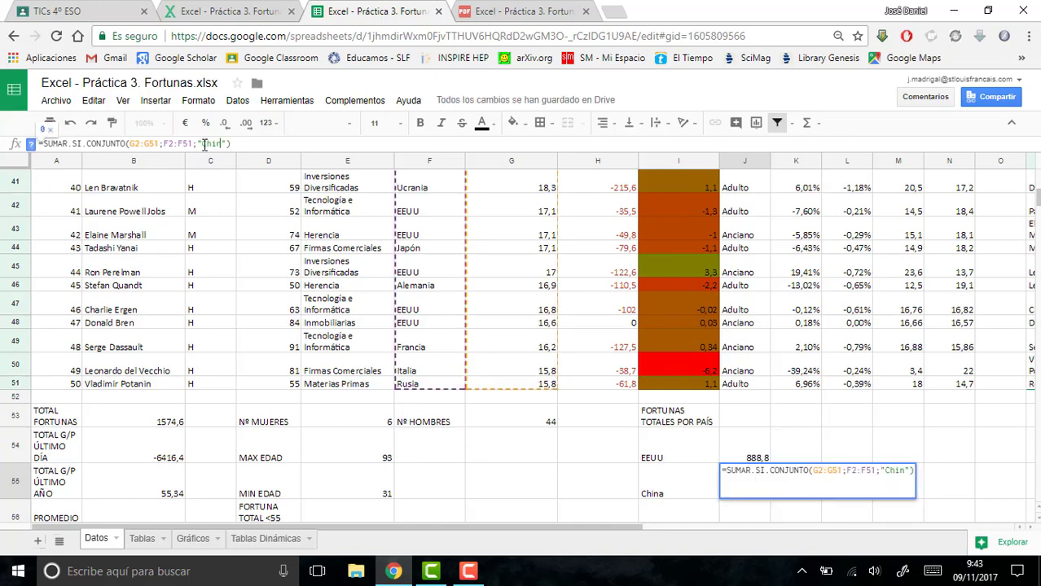
key("Return")
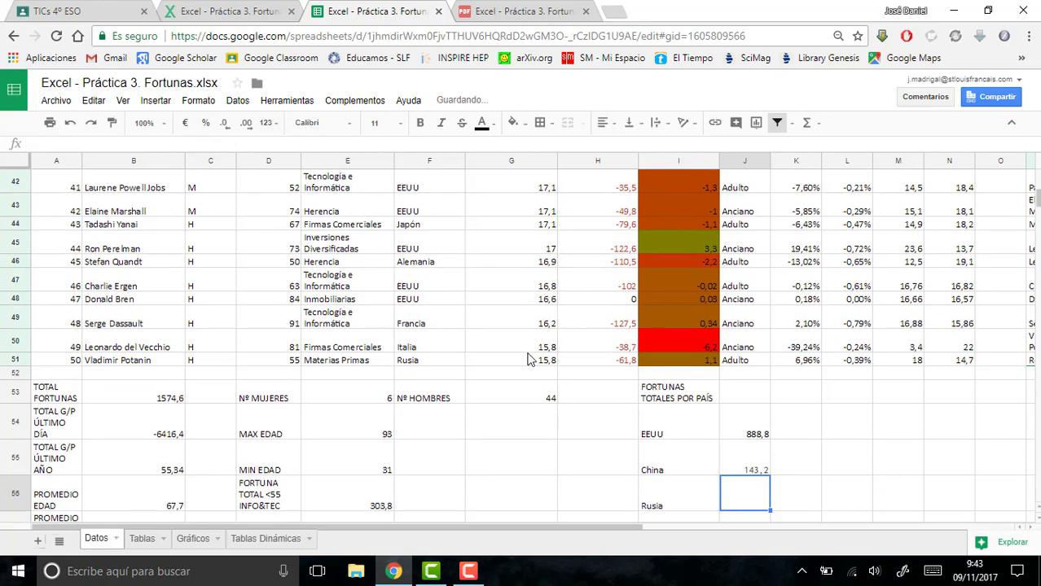
- Paste the copied formula into J56 and set its country criterion to "Rusia"
left_click(348, 145)
key("ctrl+v")
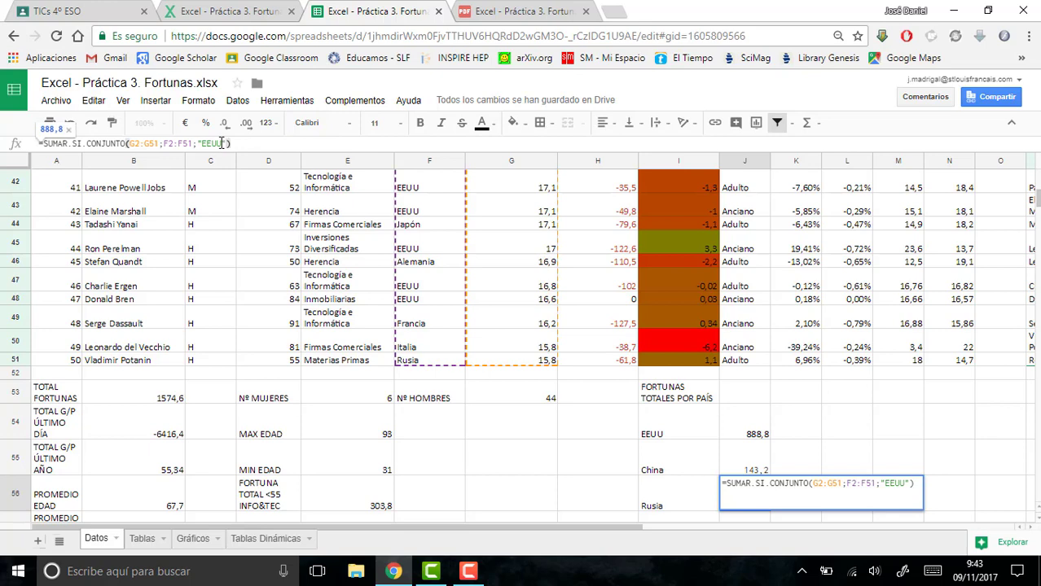
left_click_drag(224, 143, 205, 144)
type("Rusia")
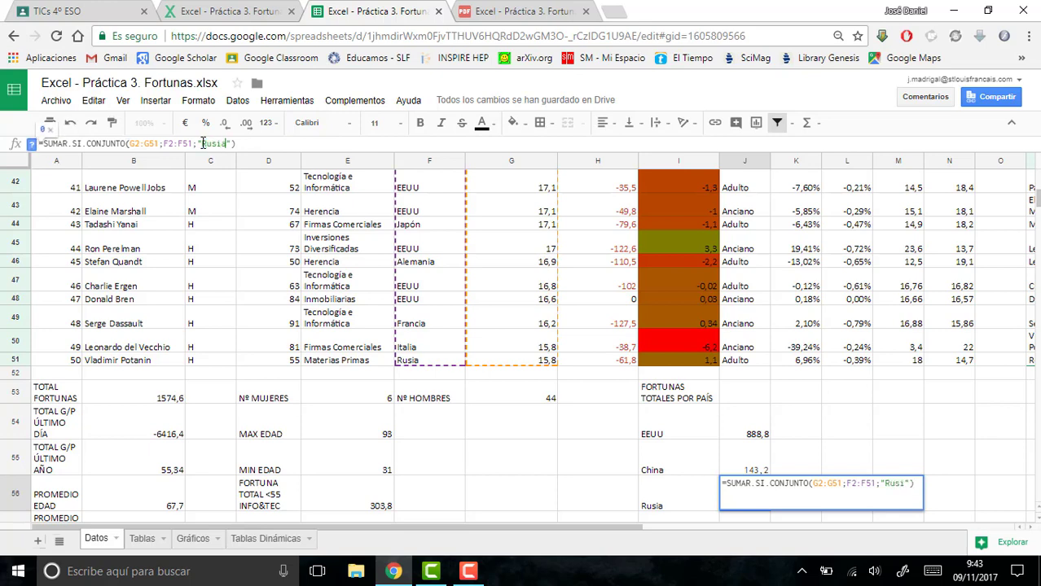
key("Return")
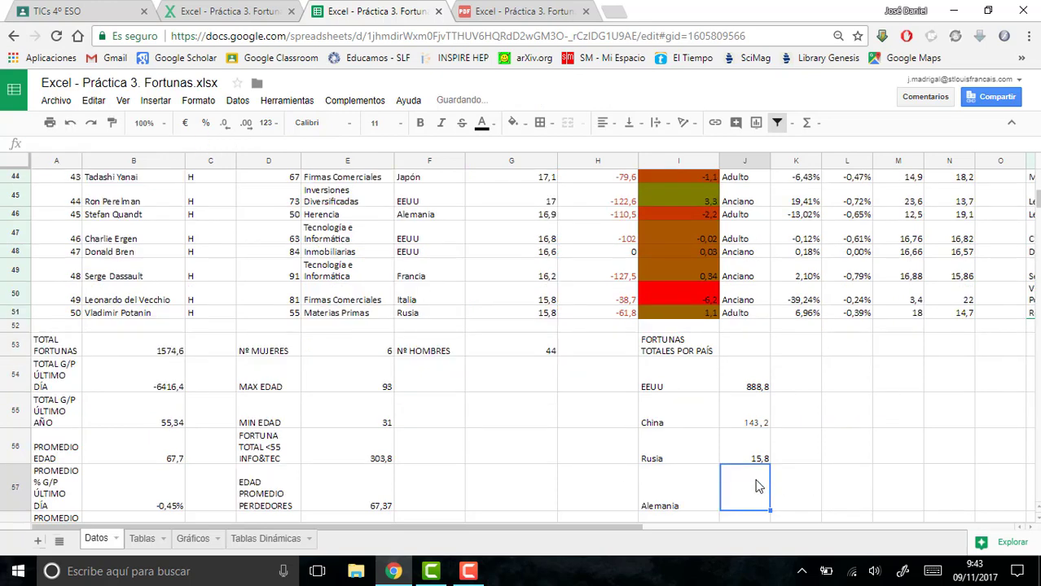
- Paste the copied formula into J57 and J58, setting the country criteria to "Alemania" and "Italia" respectively
key("ctrl+v")
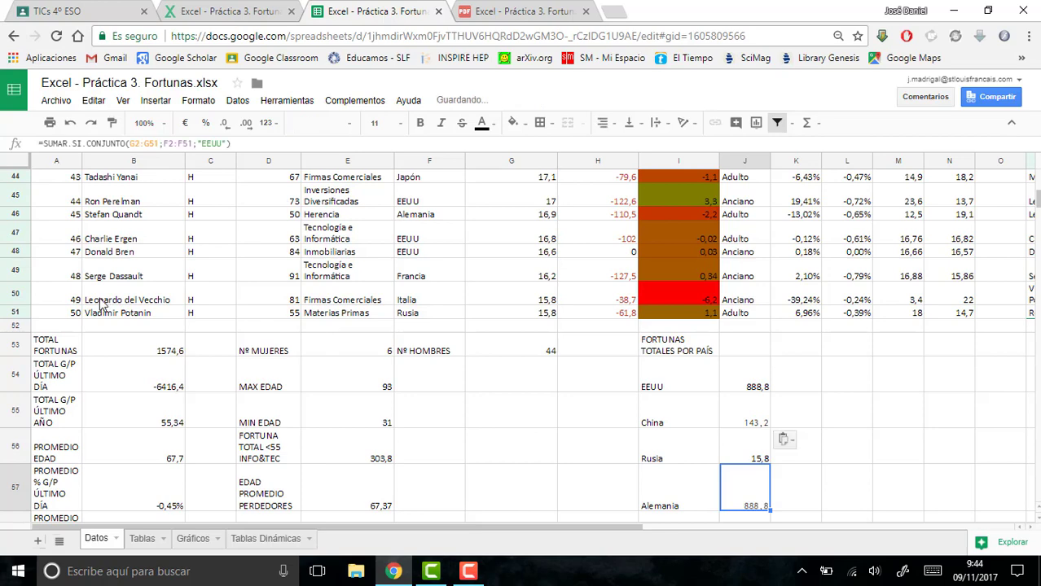
double_click(216, 143)
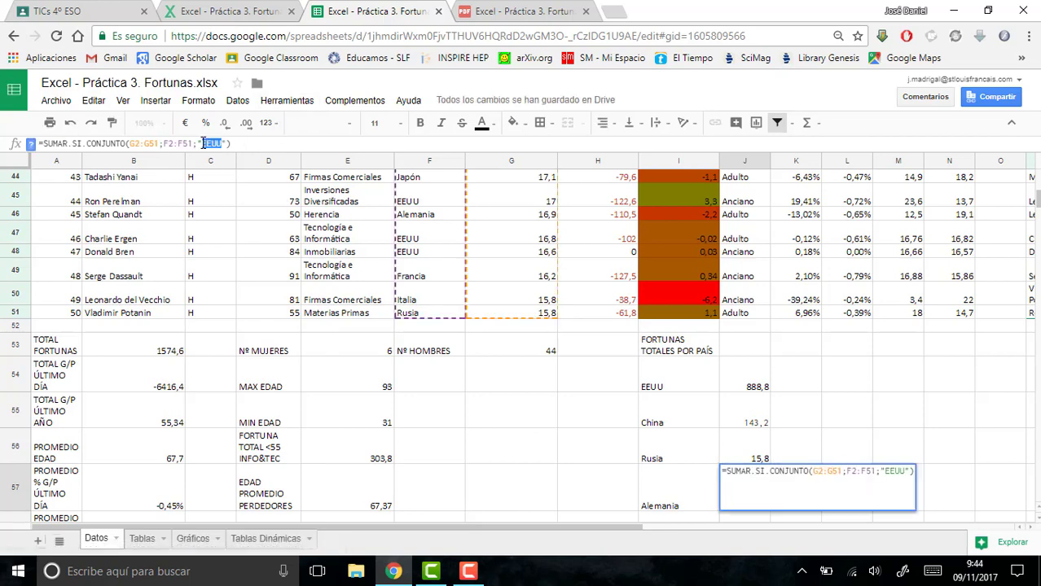
type("Alemania")
key("Return")
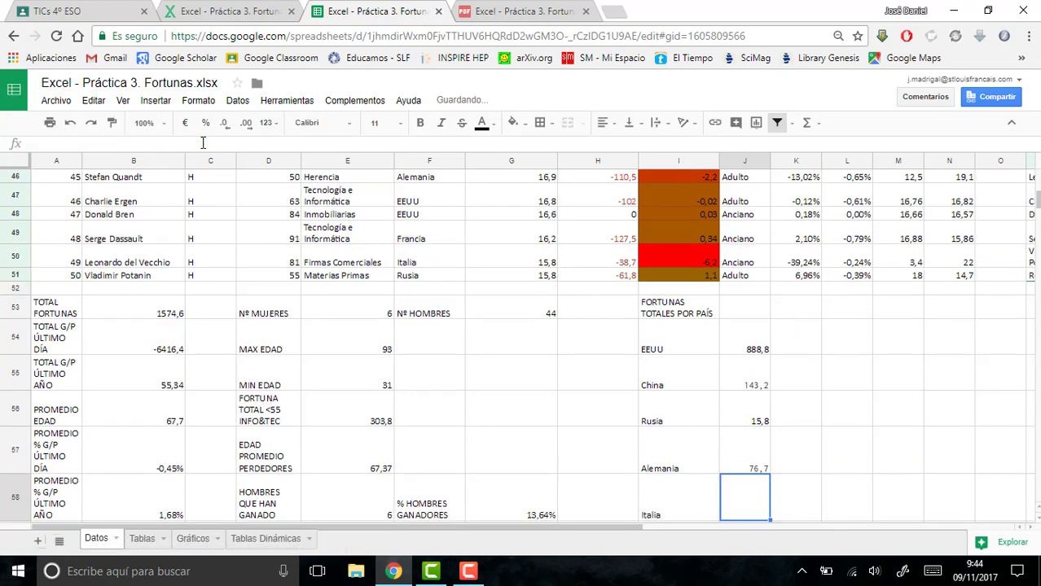
key("ctrl+v")
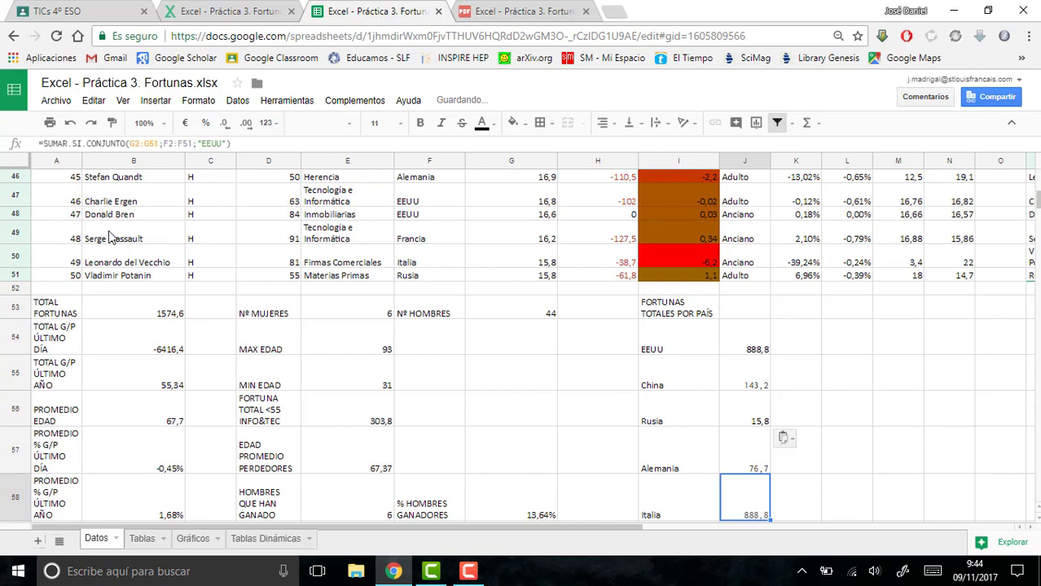
double_click(205, 144)
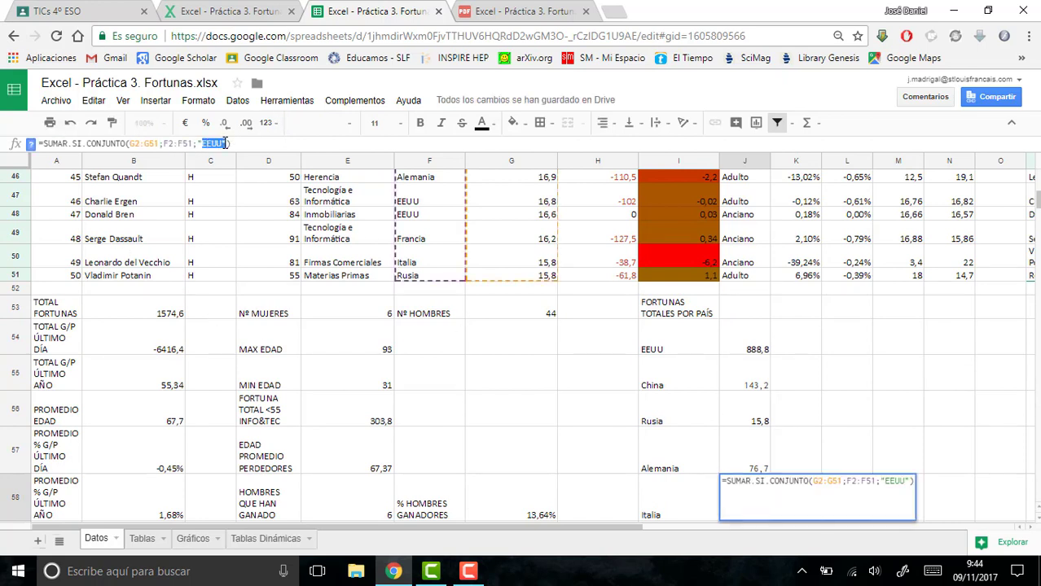
type("Italia")
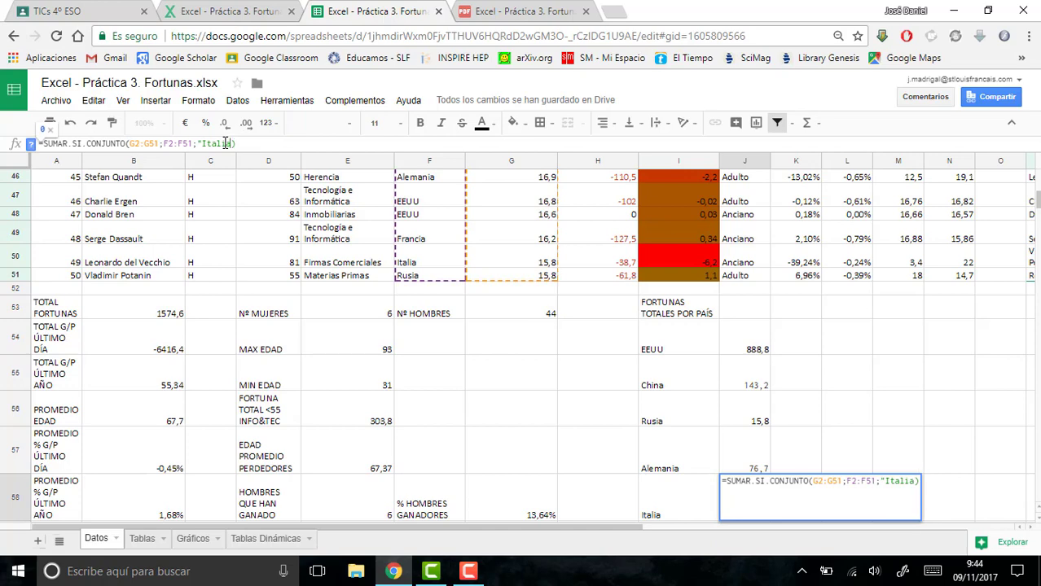
key("Return")
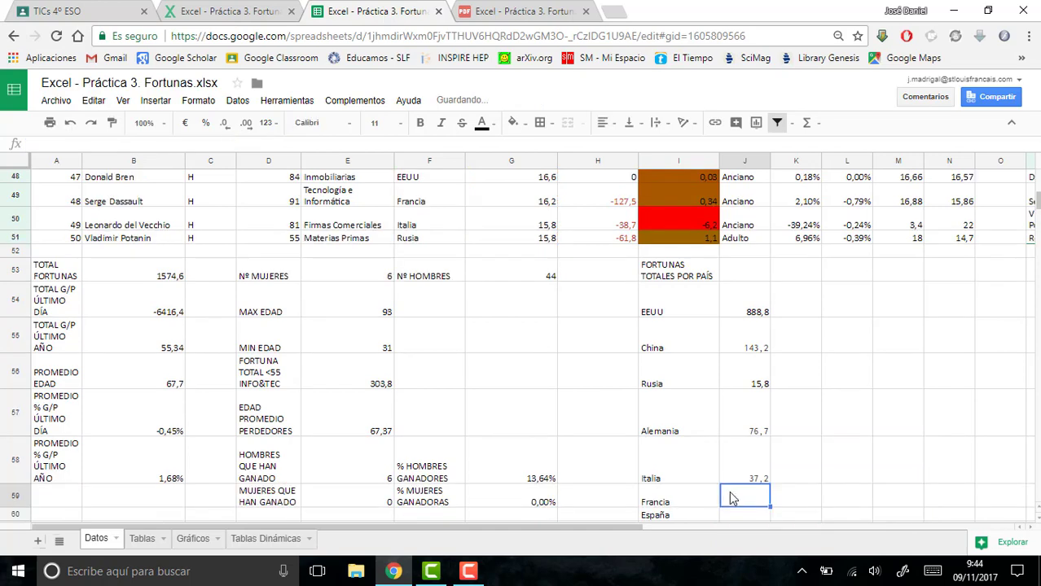
- Paste the copied SUMAR.SI.CONJUNTO formula into J59 and J60, setting the country criteria to "Francia" and "España" respectively
type("=SUMAR.SI.CONJUNTO(G2:G51;F2:F51;\"EEUU\")")
double_click(205, 144)
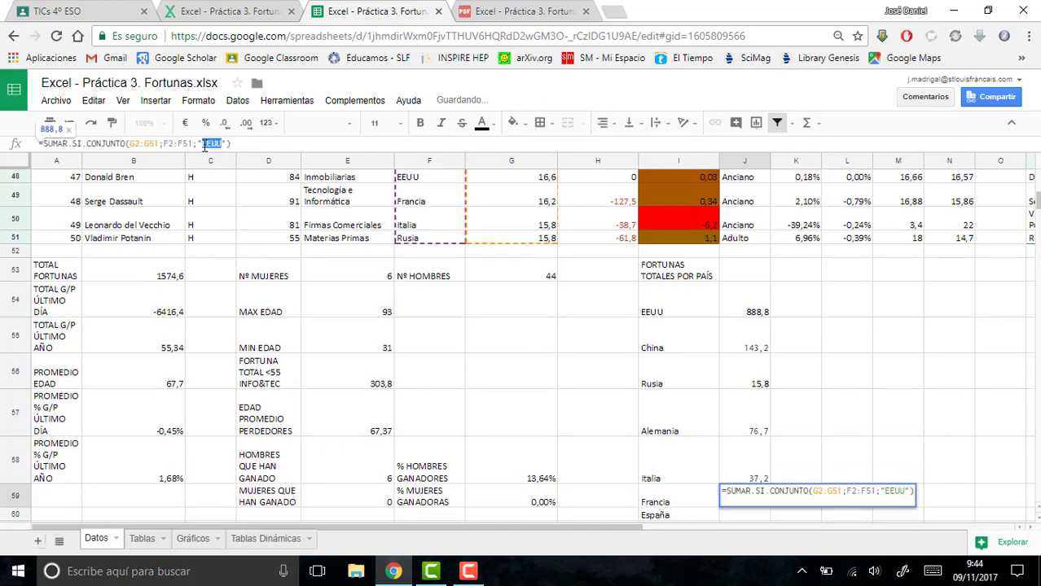
type("Francia")
key("Return")
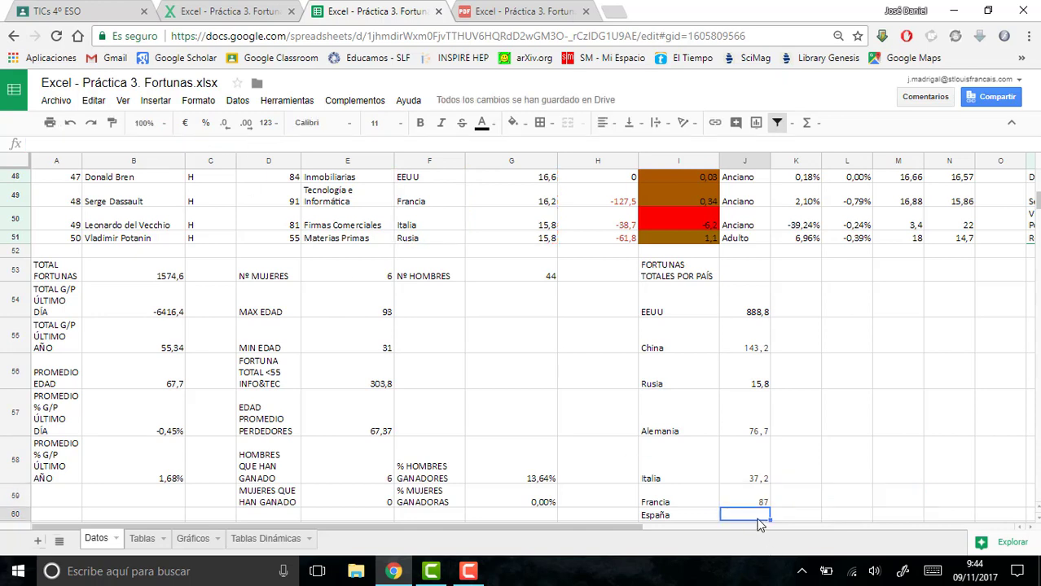
type("=SUMAR.SI.CONJUNTO(G2:G51;F2:F51;\"EEUU\")")
double_click(222, 143)
type("España")
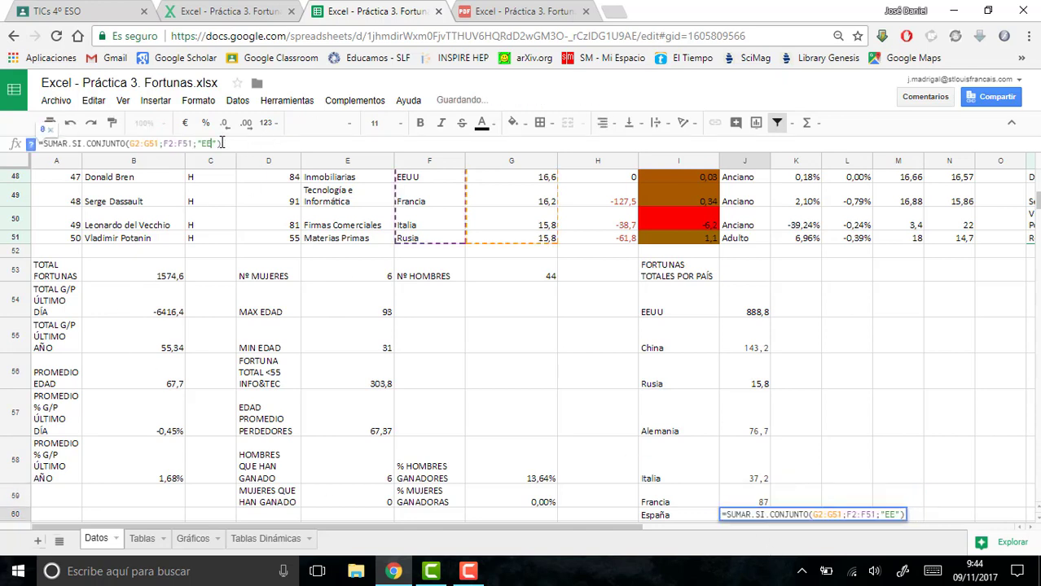
key("Return")
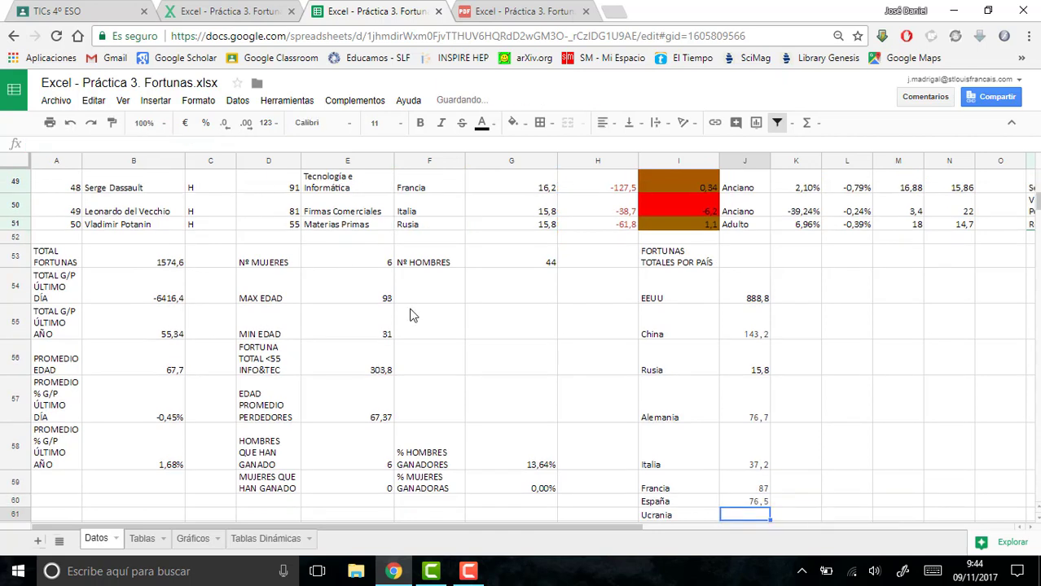
- Paste the copied formula into J61 and J62, setting the country criteria to "Ucrania" and "Hungría" respectively
type("=SUMAR.SI.CONJUNTO(G2:G51;F2:F51;\"EEUU\")")
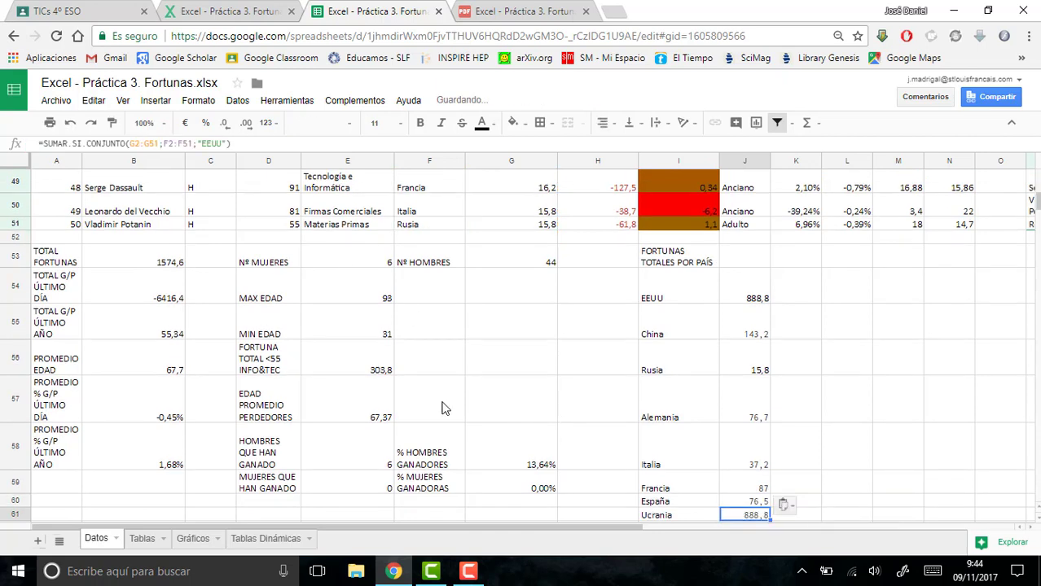
double_click(222, 143)
type("Ucra")
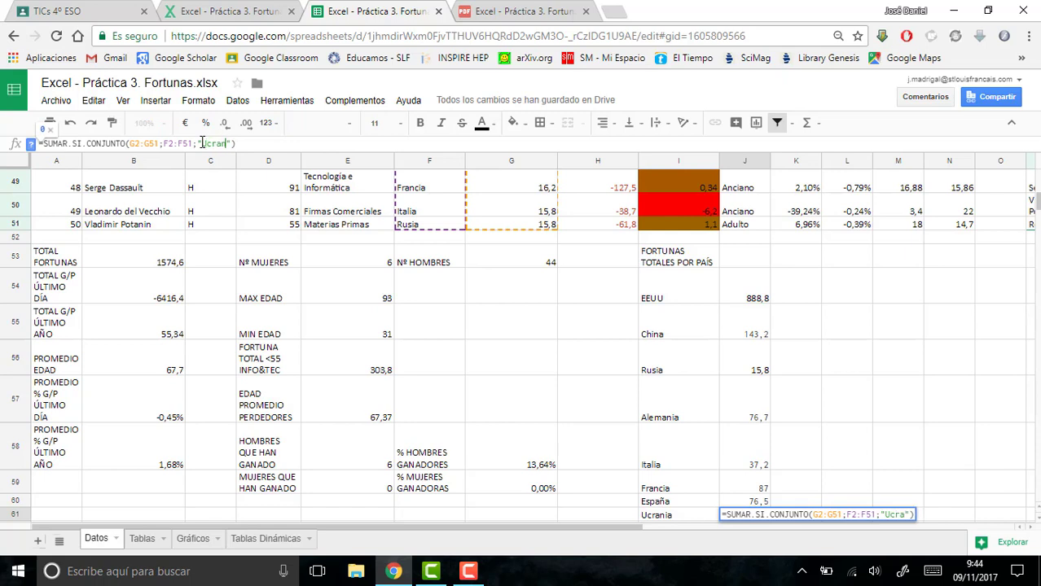
type("nia")
key("Return")
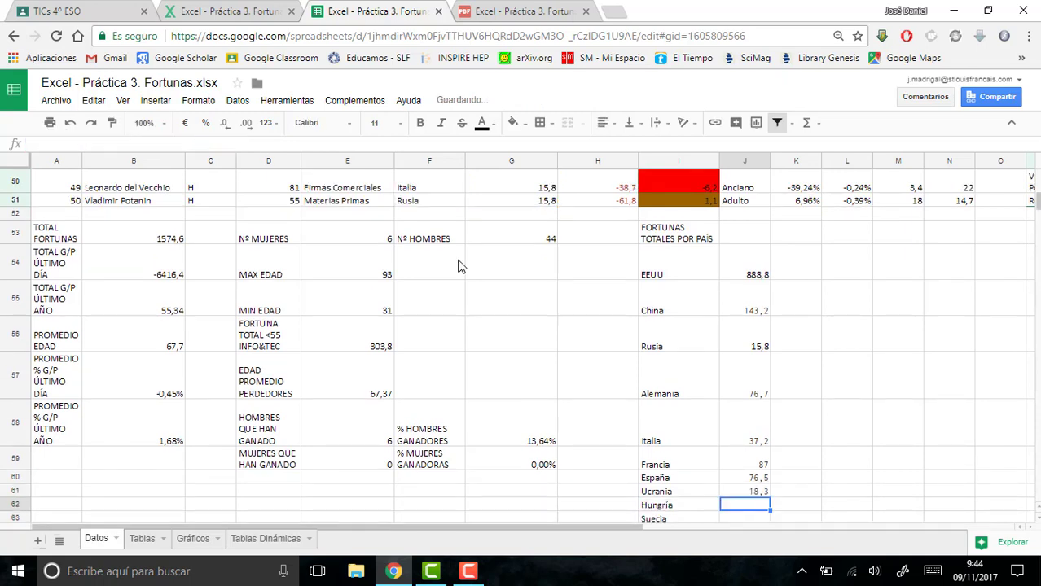
type("=SUMAR.SI.CONJUNTO(G2:G51;F2:F51;\"EEUU\")")
double_click(213, 143)
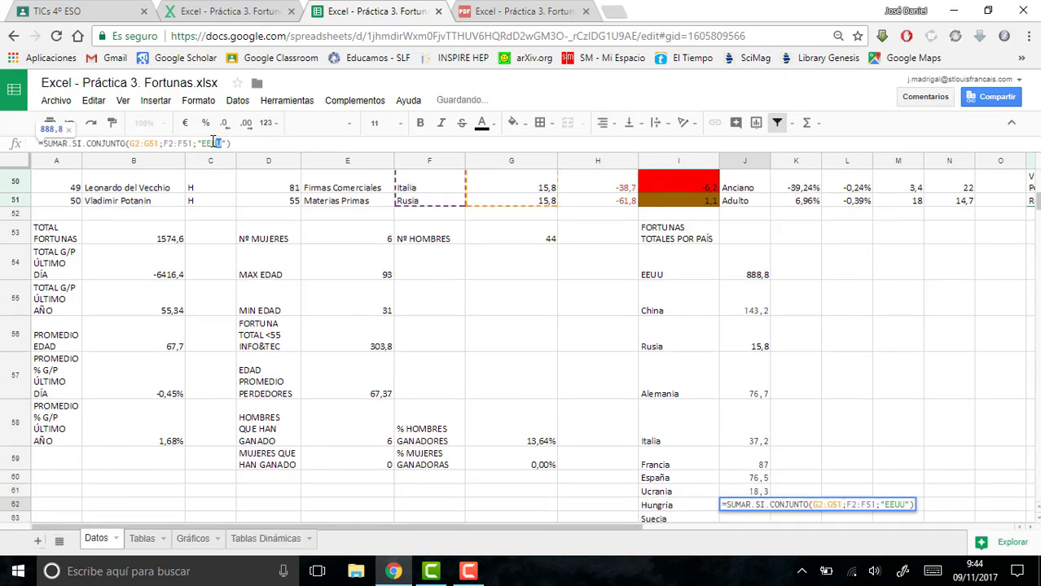
type("Hungr")
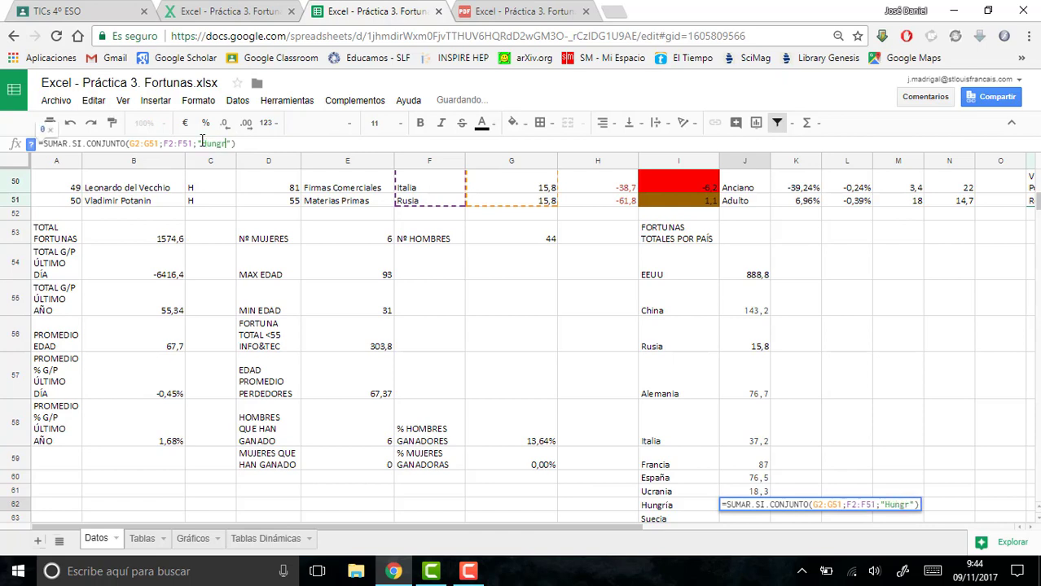
type("ía")
key("Return")
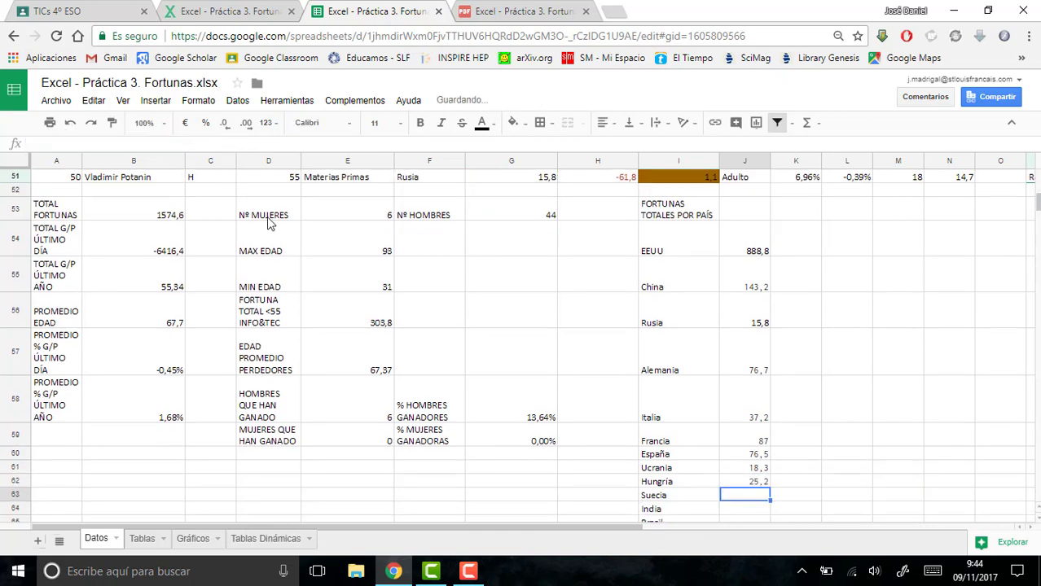
- Paste the copied formula into J63 and J64, setting the country criteria to "Suecia" and "India" respectively
key("ctrl+v")
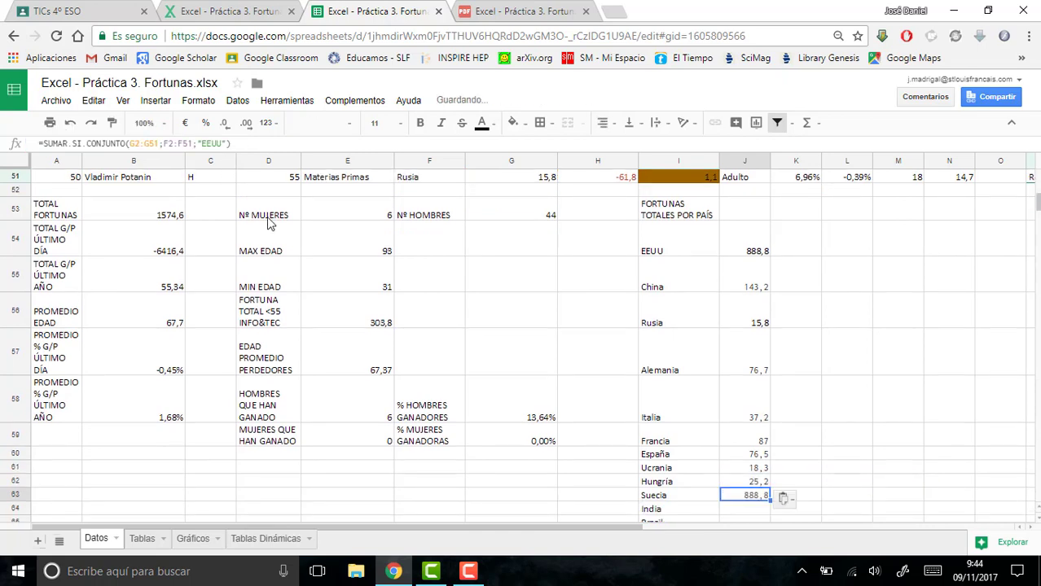
left_click(222, 143)
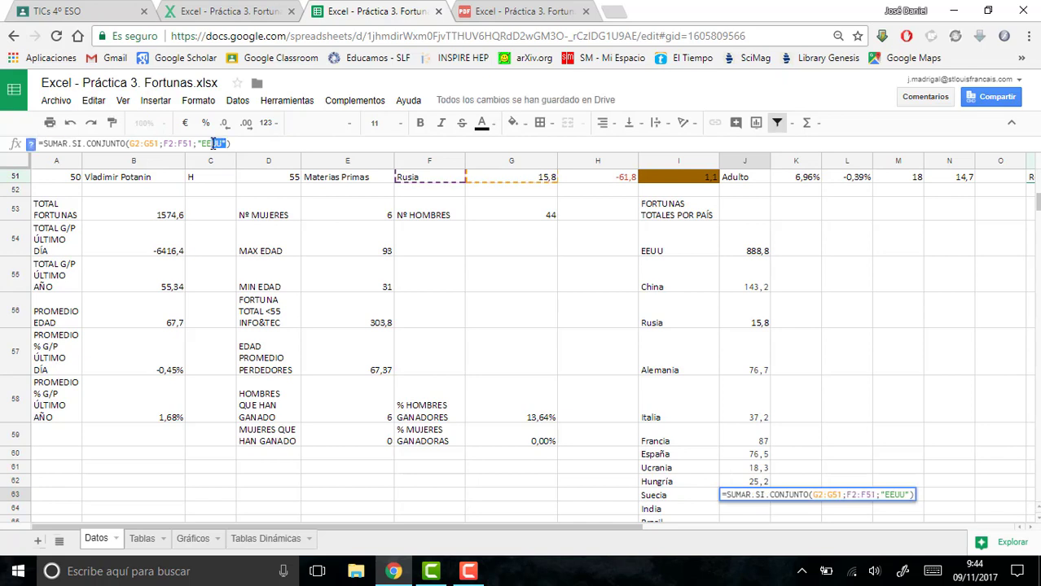
type("Suecia")
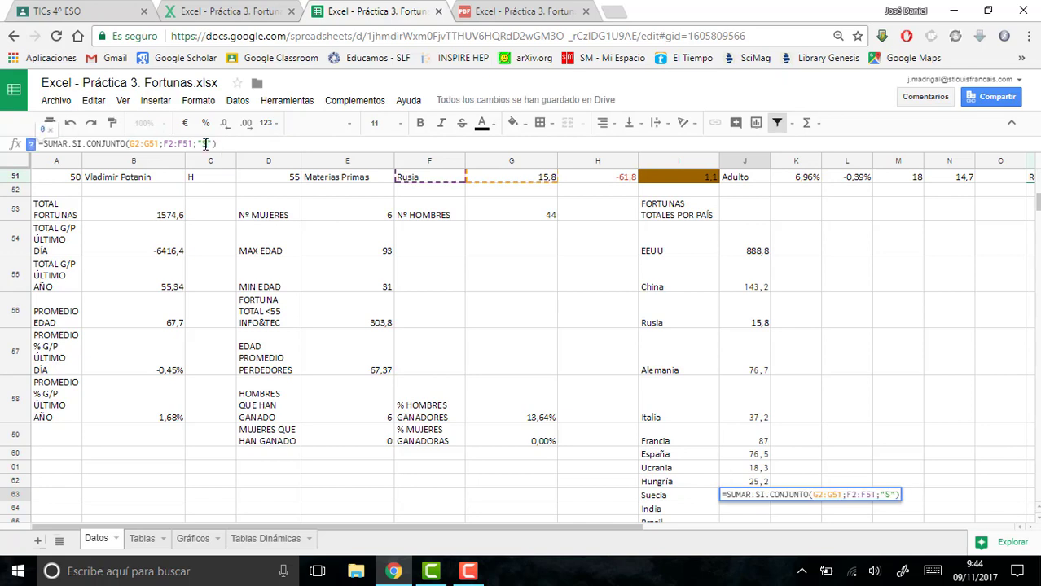
key("Return")
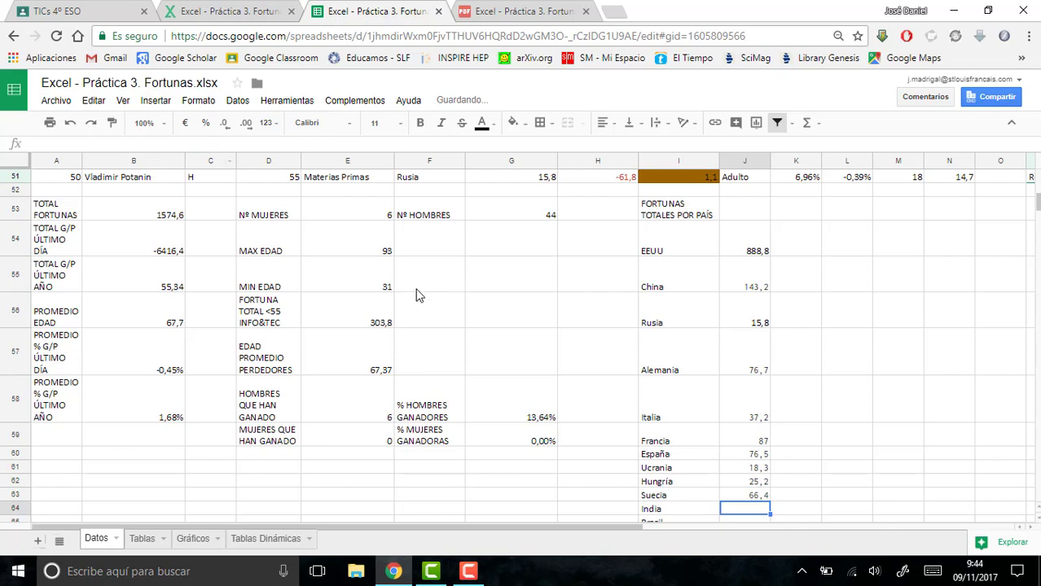
type("=SUMAR.SI.CONJUNTO(G2:G51;F2:F51;\"EEUU\")")
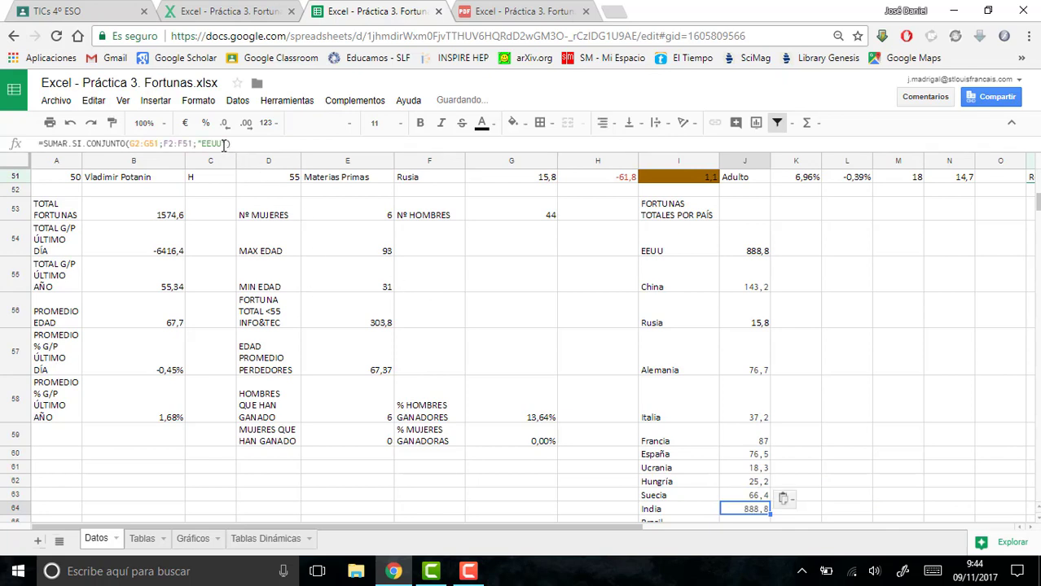
double_click(210, 143)
type("India")
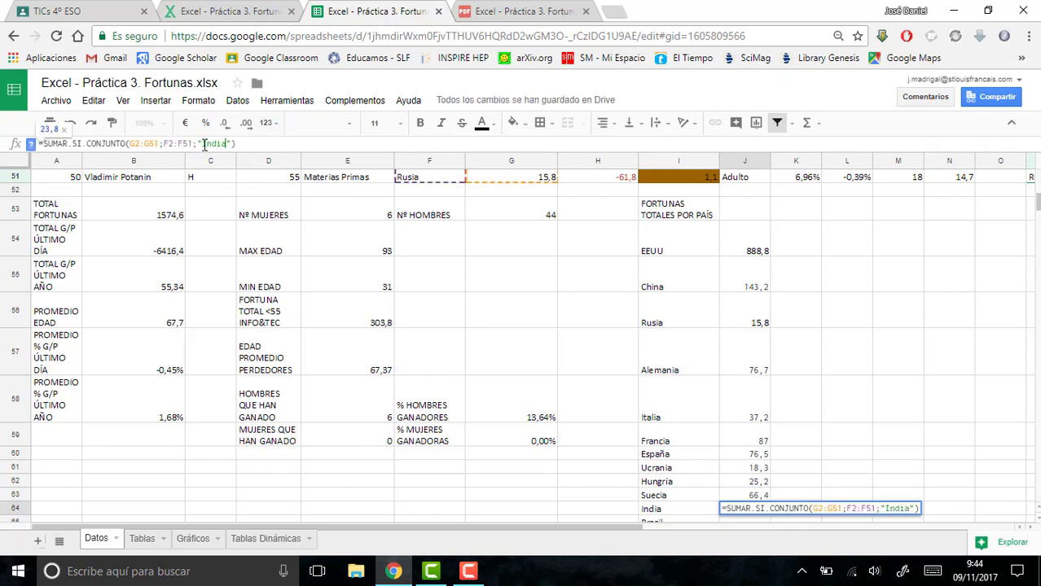
key("Return")
- Paste the copied formula into J65 and J66, setting the country criteria to "Brasil" and "Arabia Saudí" respectively
type("=SUMAR.SI.CONJUNTO(G2:G51;F2:F51;\"EEUU\")")
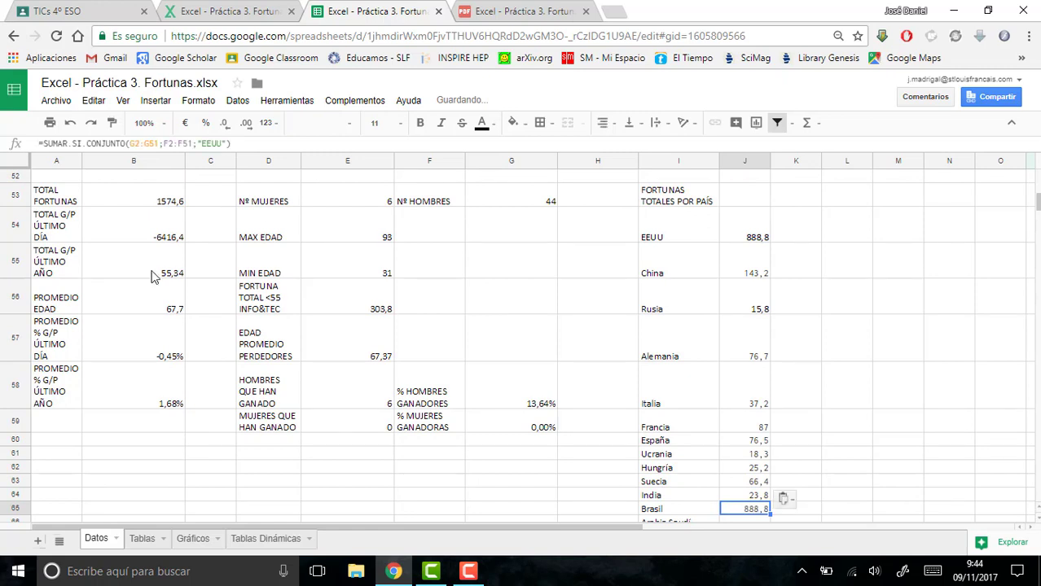
double_click(212, 143)
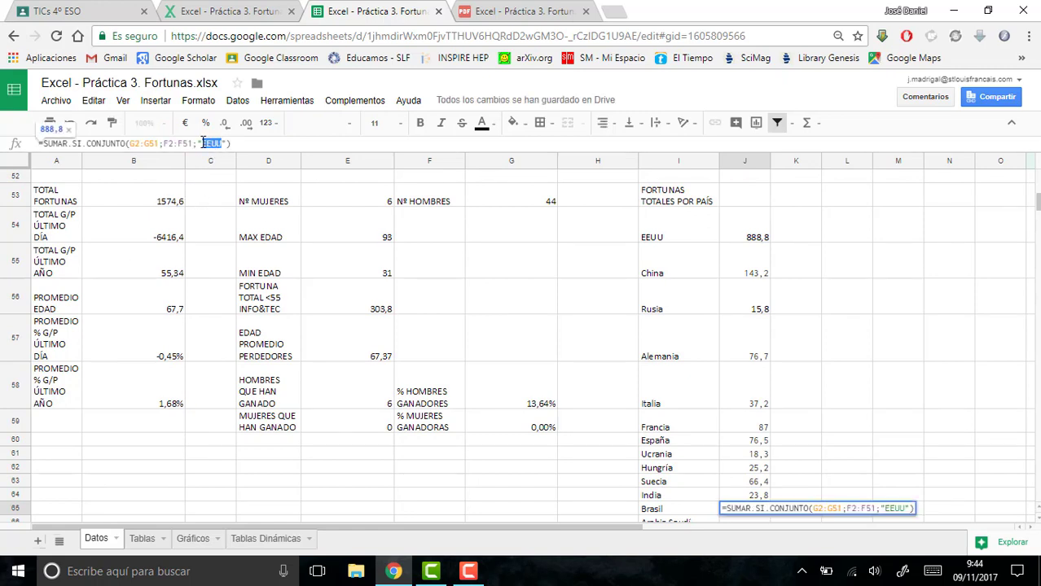
type("Brasil")
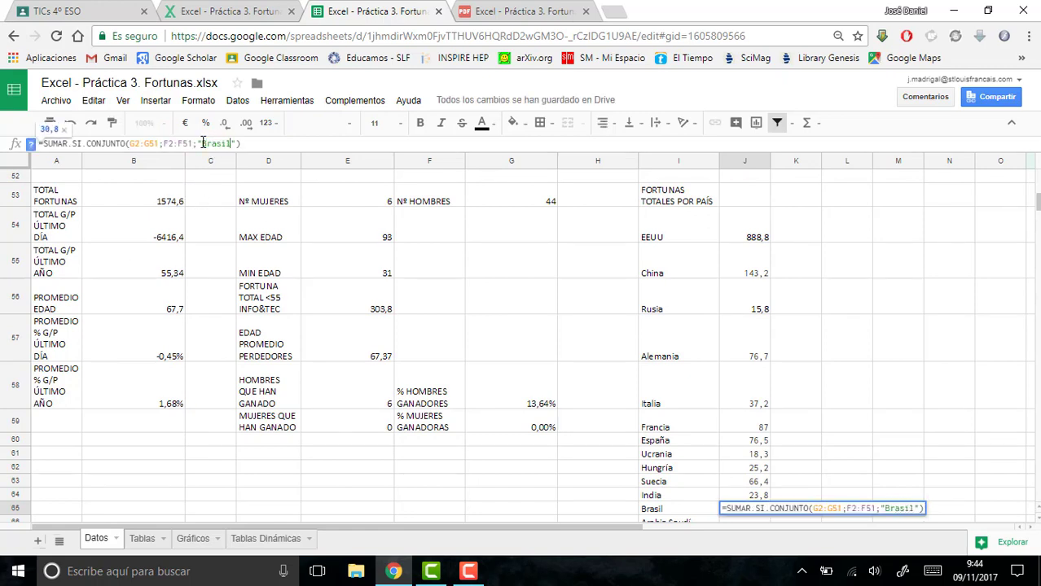
key("Return")
type("=SUMAR.SI.CONJUNTO(G2:G51;F2:F51;\"EEUU\")")
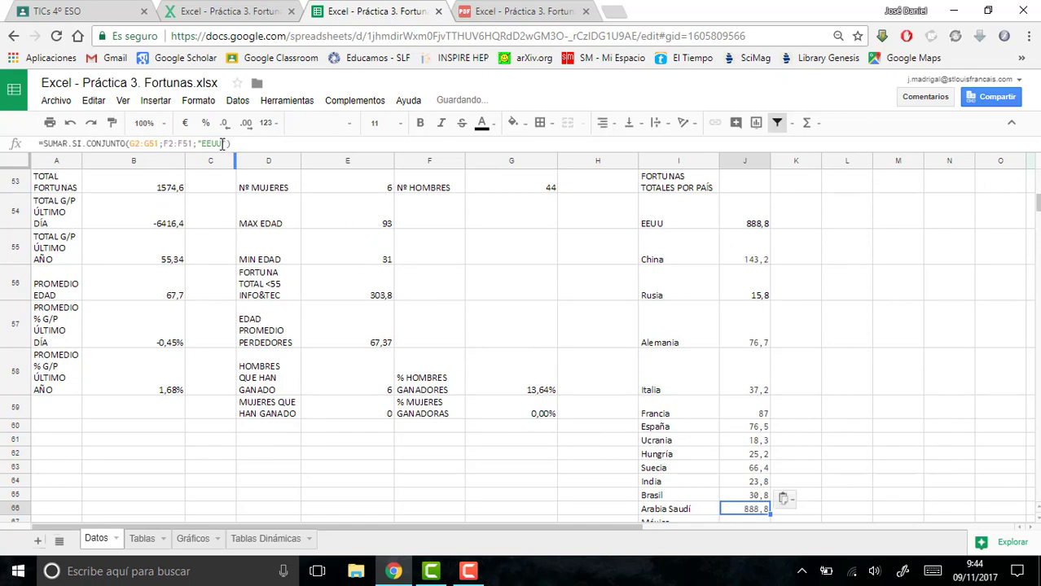
double_click(214, 143)
type("Arab")
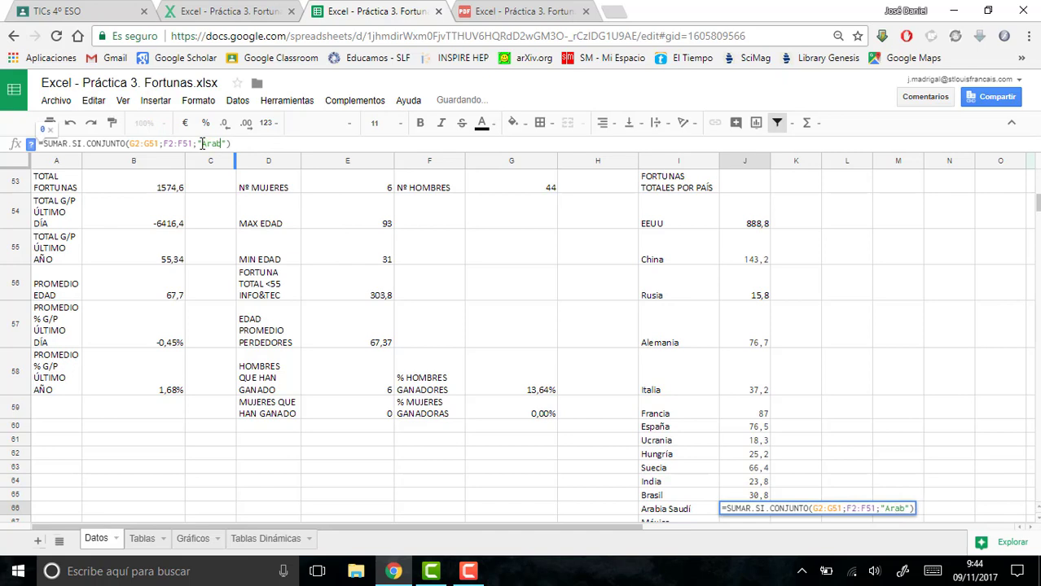
type("ia Saudí")
key("Return")
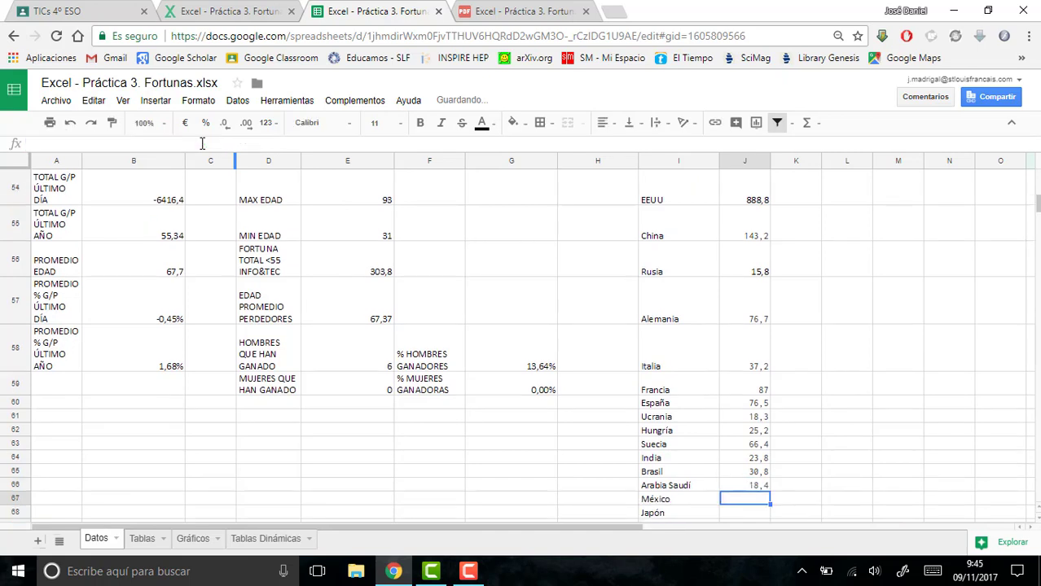
- Paste the copied formula into J67 and J68, setting the country criteria to "México" and "Japón" respectively
key("ctrl+v")
double_click(210, 143)
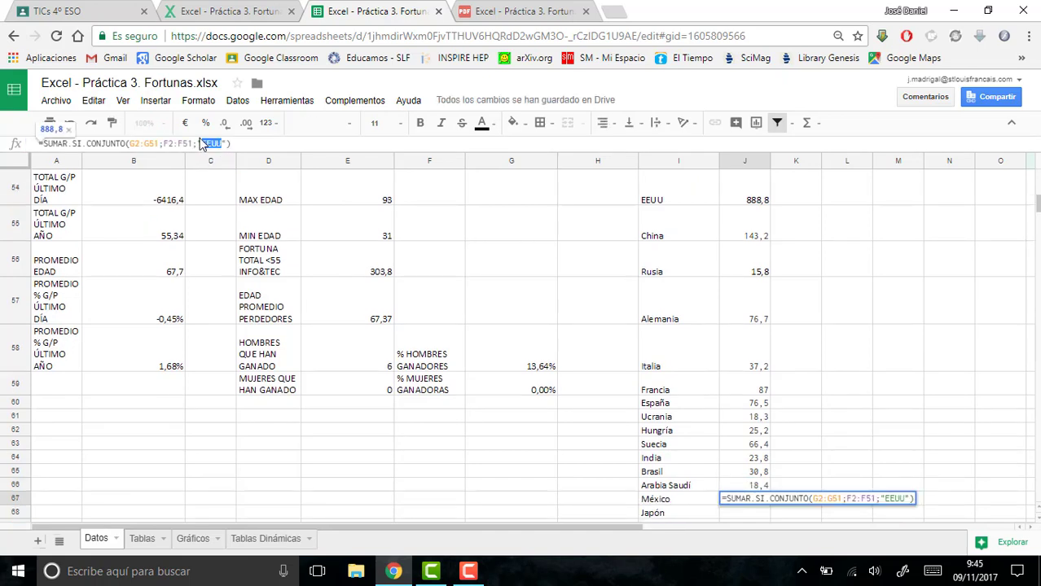
type("M")
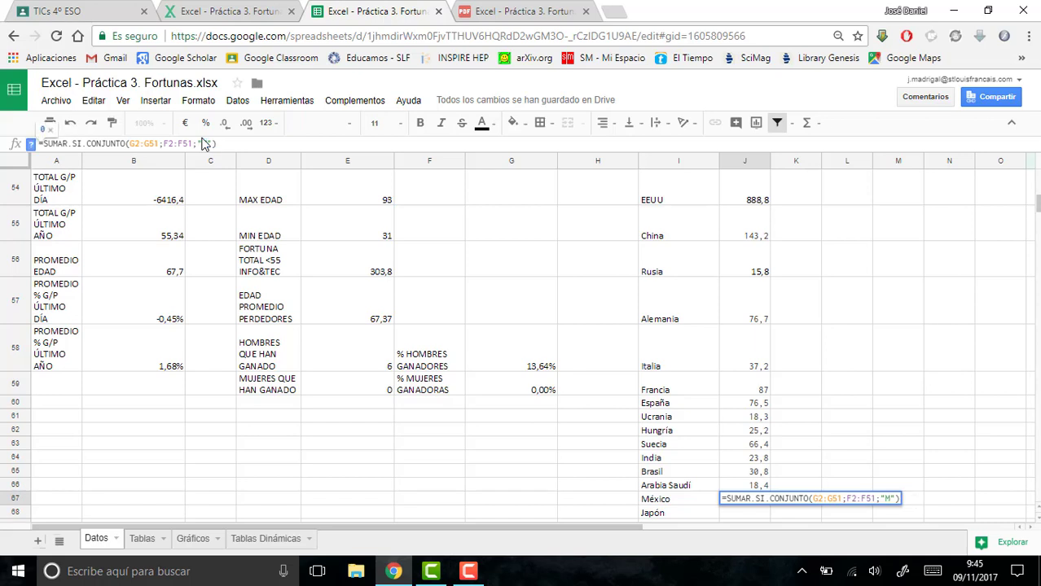
type("éxi")
type("co")
key("Return")
type("=SUMAR.SI.CONJUNTO(G2:G51;F2:F51;\"EEUU\")")
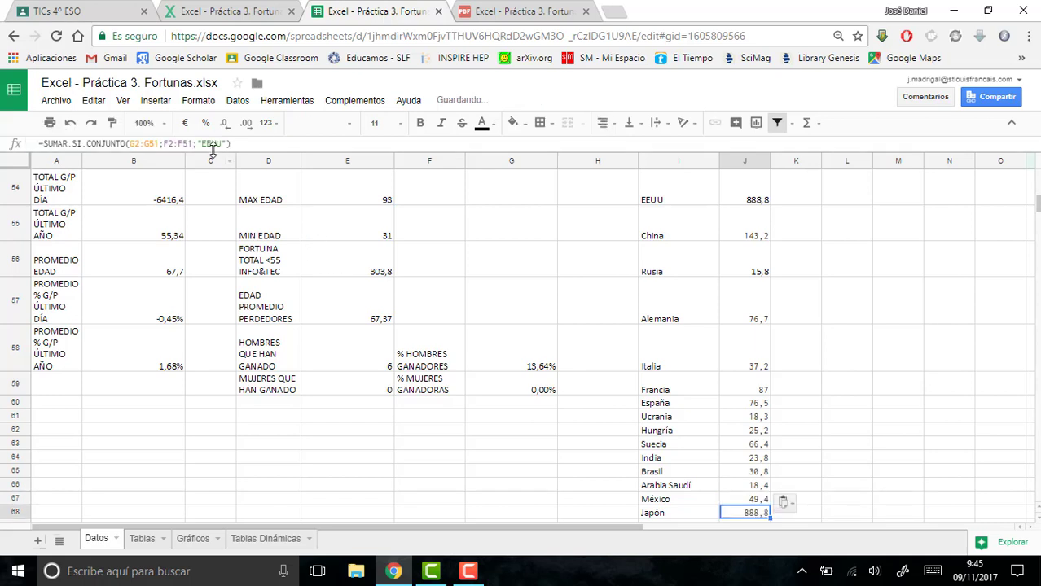
left_click_drag(223, 143, 204, 142)
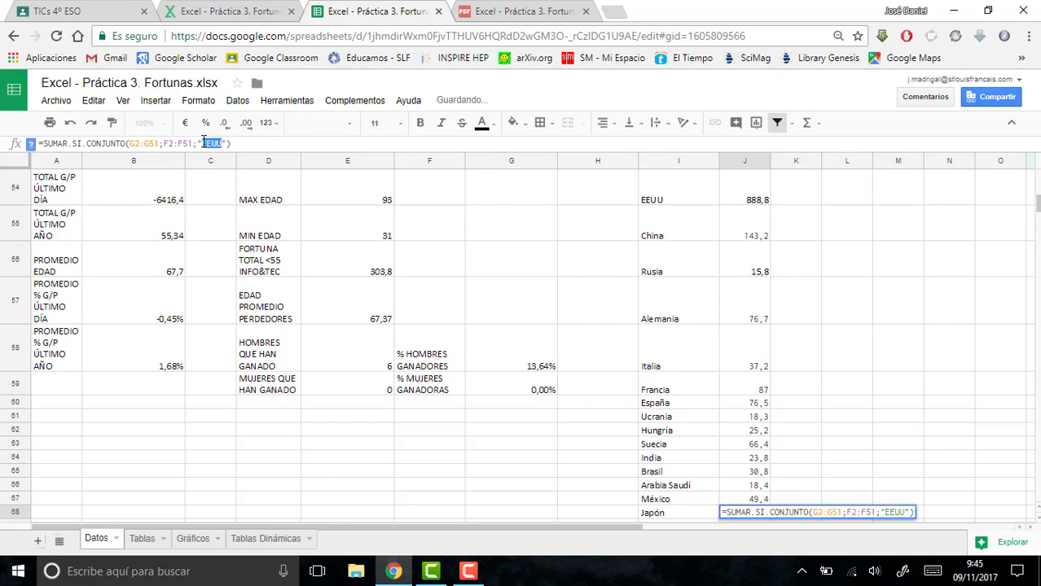
type("Japón")
key("Return")
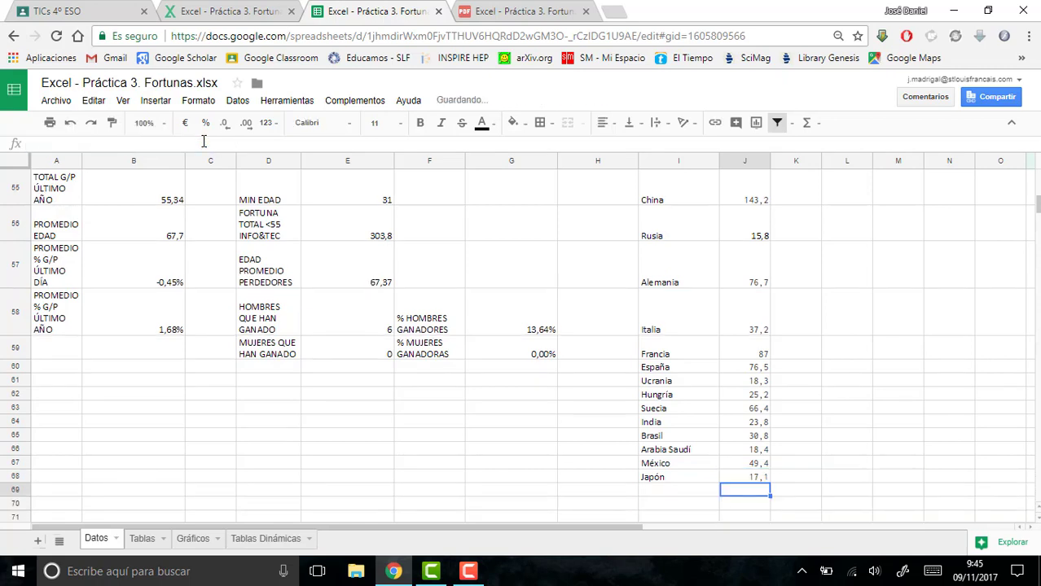
- Insert a chart from the country names and total fortunes in I54:J68
mouse_move(748, 479)
left_mouse_down()
mouse_move(656, 396)
mouse_move(662, 225)
mouse_move(650, 163)
mouse_move(660, 242)
left_mouse_up()
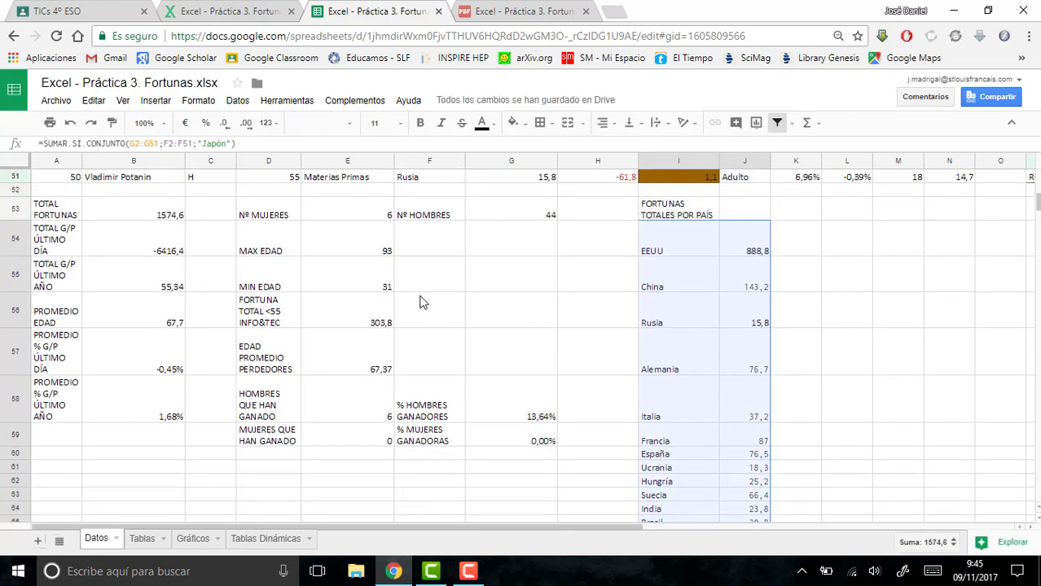
left_click(158, 101)
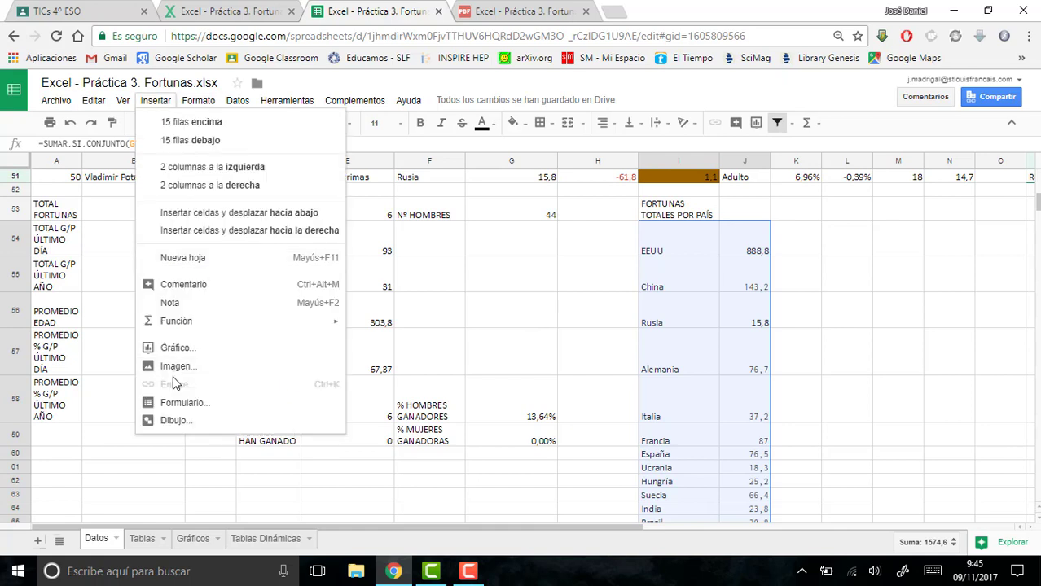
left_click(173, 356)
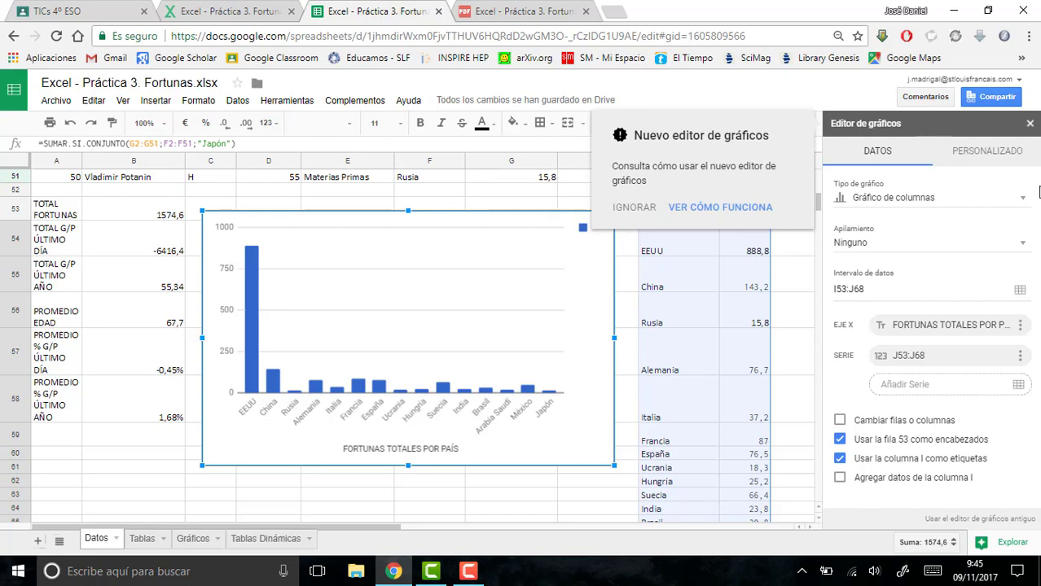
- Change the chart type of the country fortunes chart to a 3D pie chart (Gráfico circular 3D)
left_click(1022, 199)
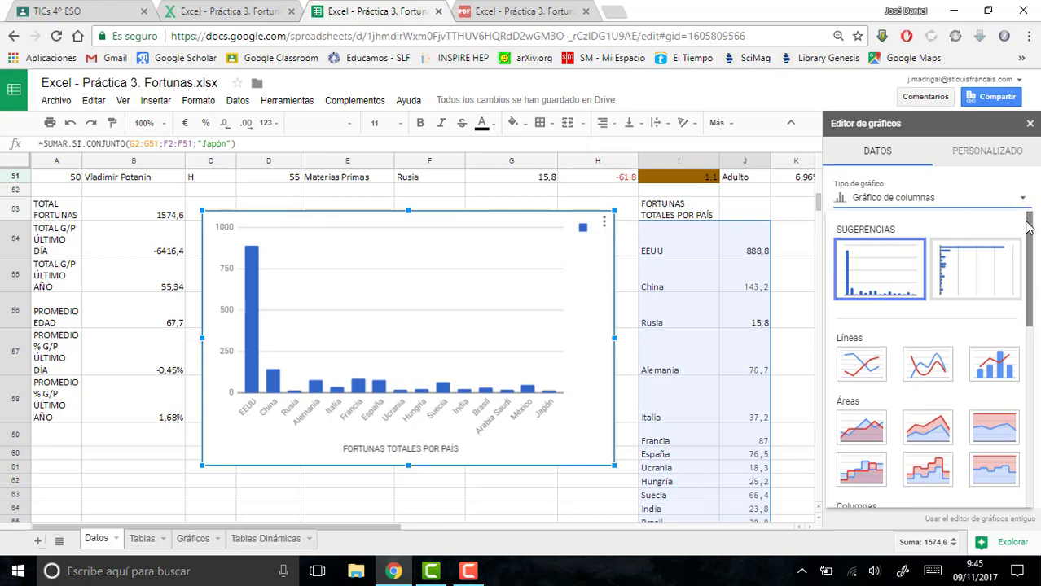
mouse_move(1029, 224)
left_mouse_down()
mouse_move(1028, 242)
mouse_move(1026, 212)
left_mouse_up()
left_click(1022, 200)
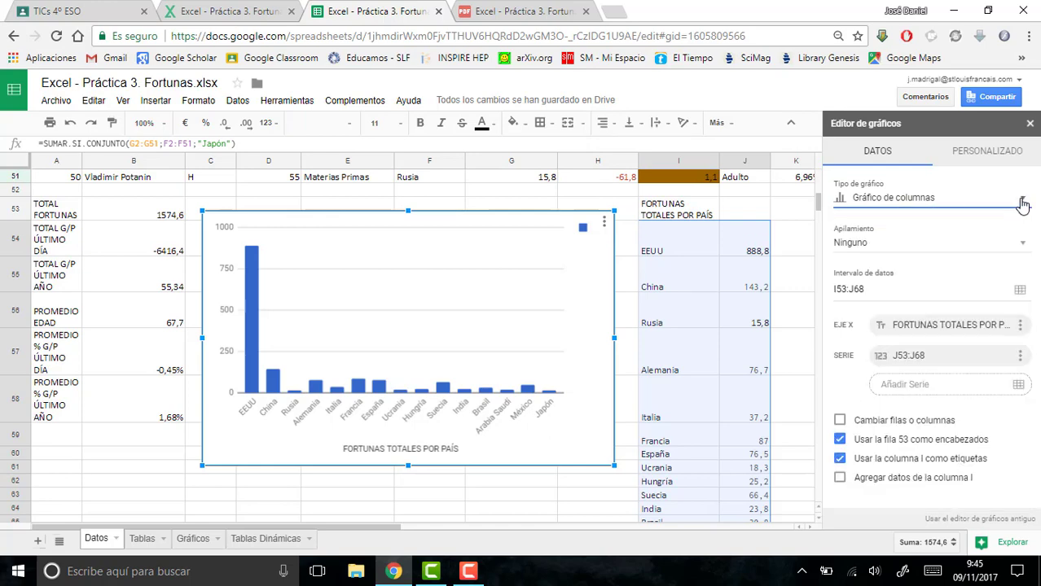
left_click(1022, 202)
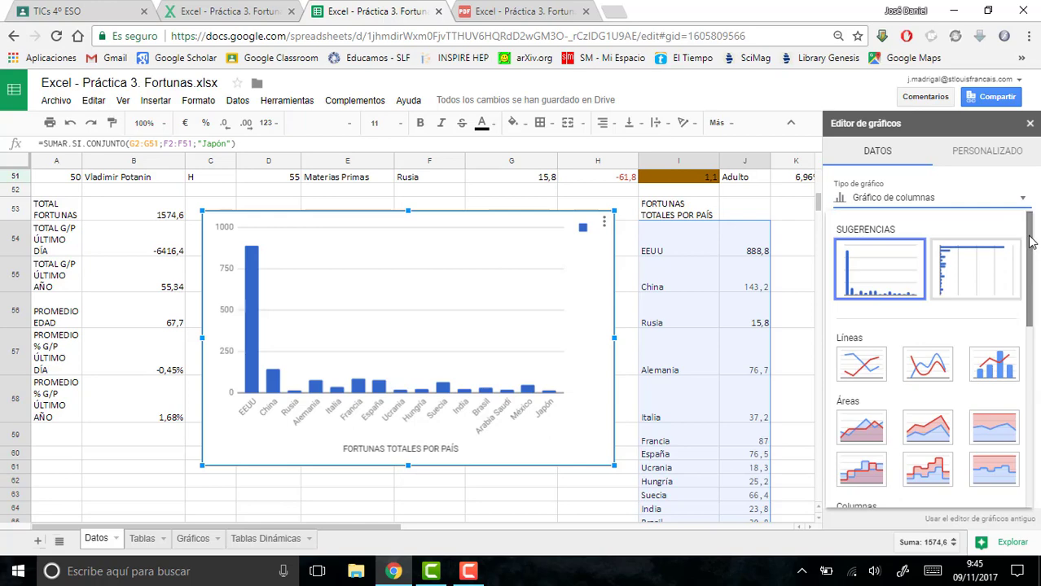
scroll(1029, 245, "down", 3)
scroll(1030, 265, "down", 5)
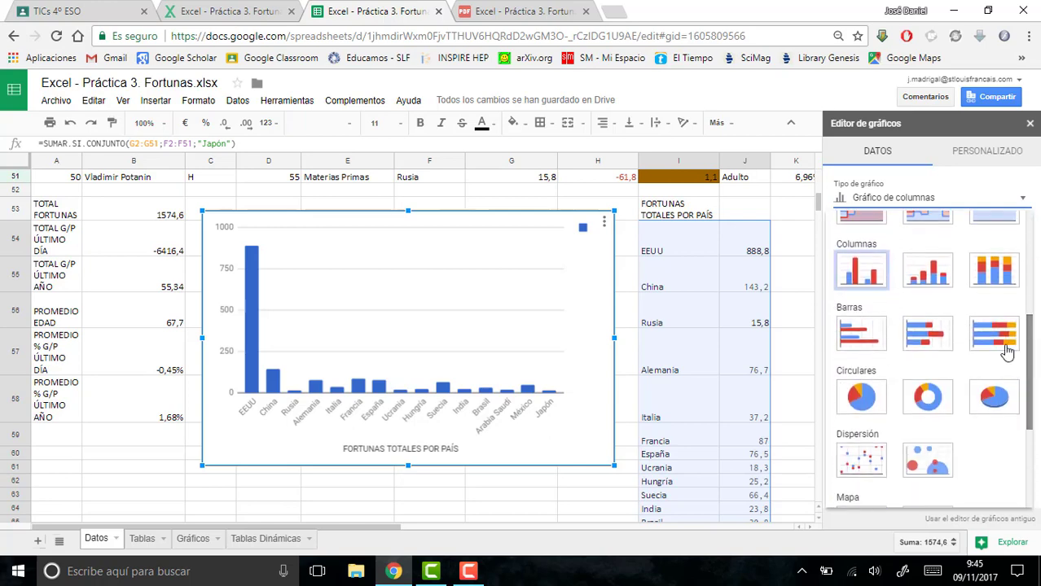
left_click(995, 396)
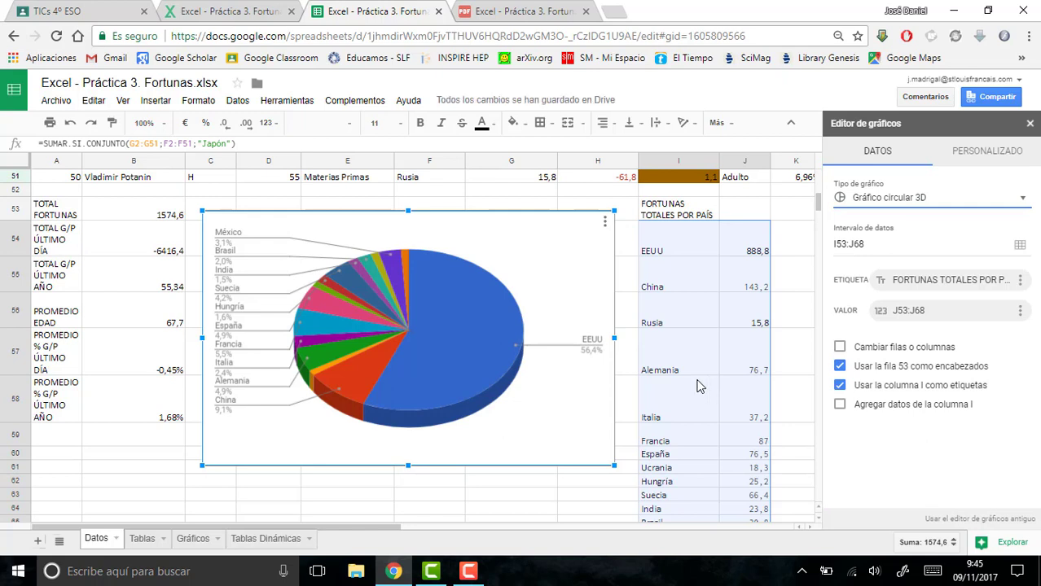
- Cut the 3D country fortunes pie chart from the Datos sheet and paste it into the Gráficos sheet
left_click(572, 284)
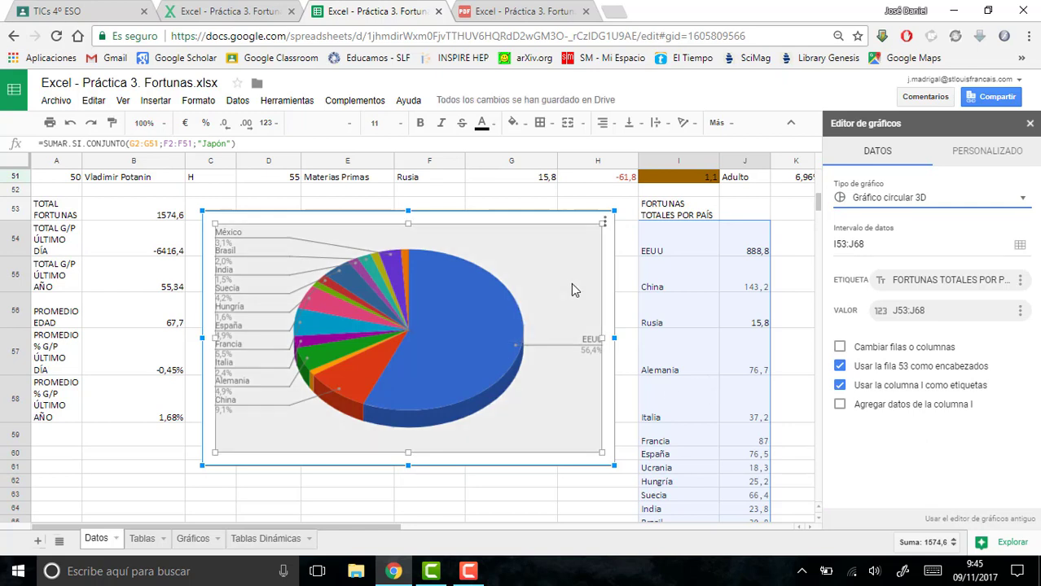
left_click(575, 209)
right_click(570, 230)
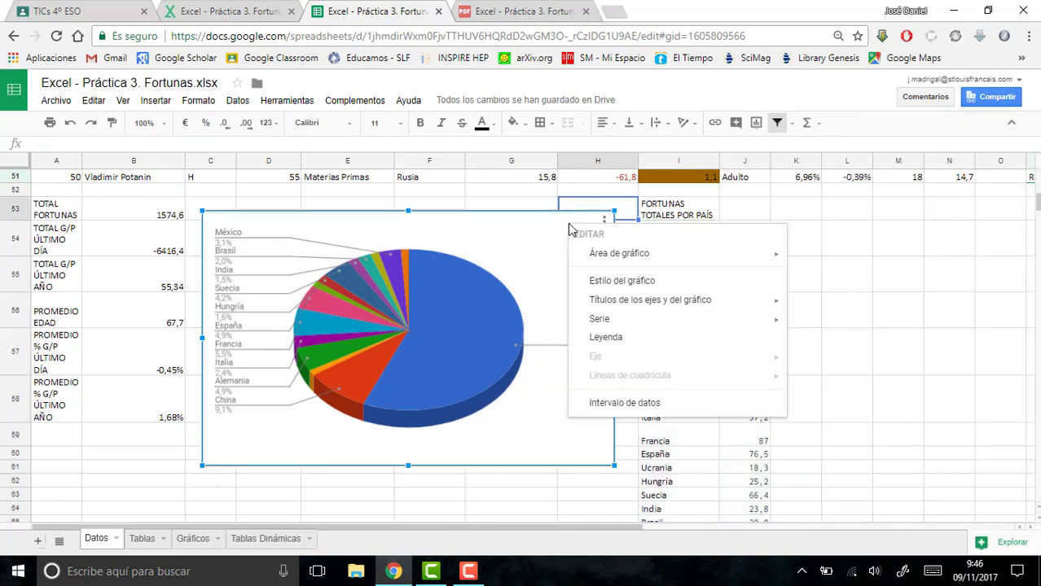
left_click(523, 250)
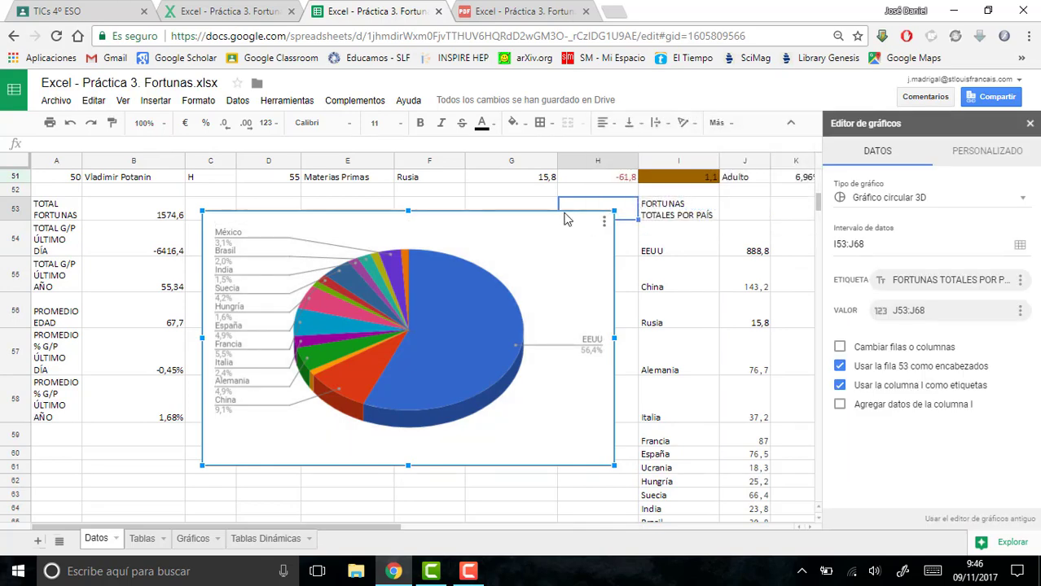
key("ctrl+x")
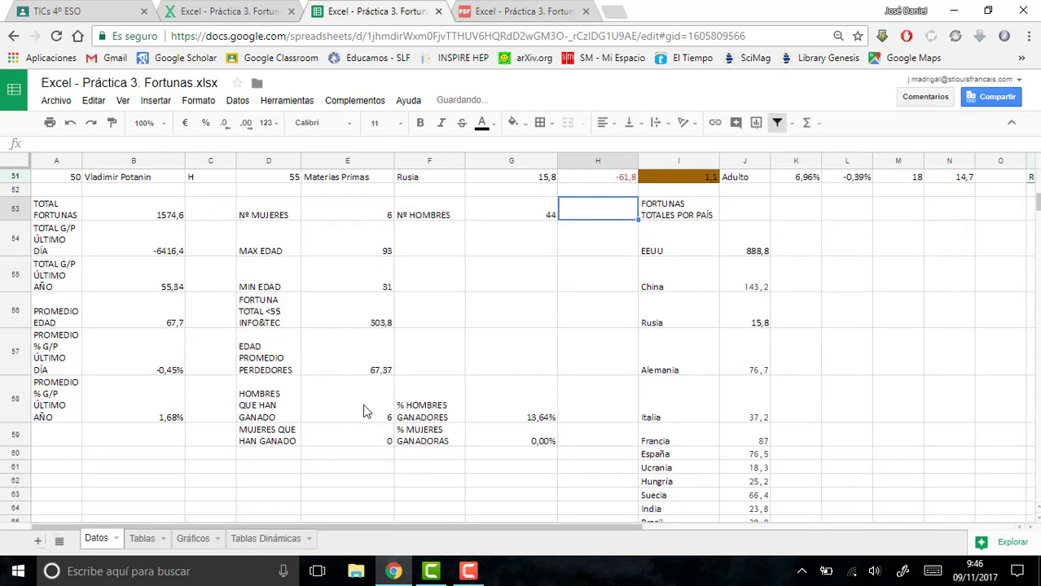
left_click(185, 539)
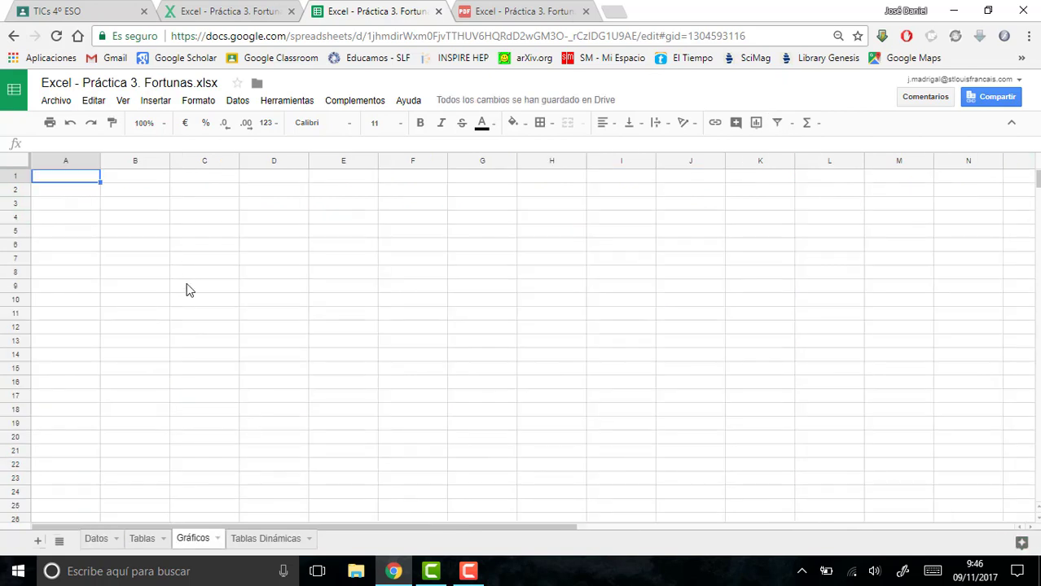
key("ctrl+v")
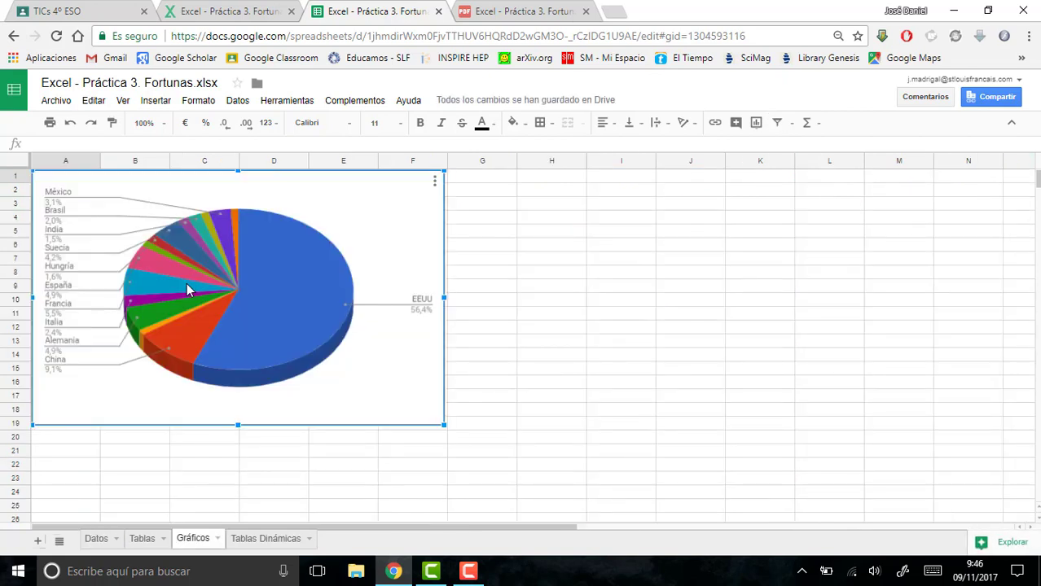
left_click(435, 183)
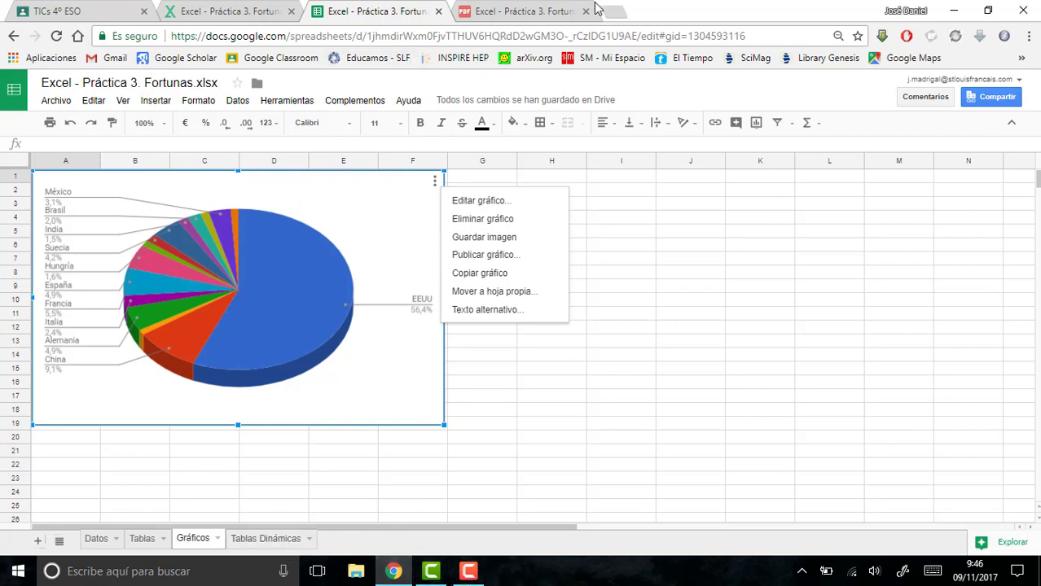
- Check point 15 of the exercise PDF and enter the header "FORTUNAS TOTALES POR CAMPO" in L53 of the Datos sheet
left_click(528, 12)
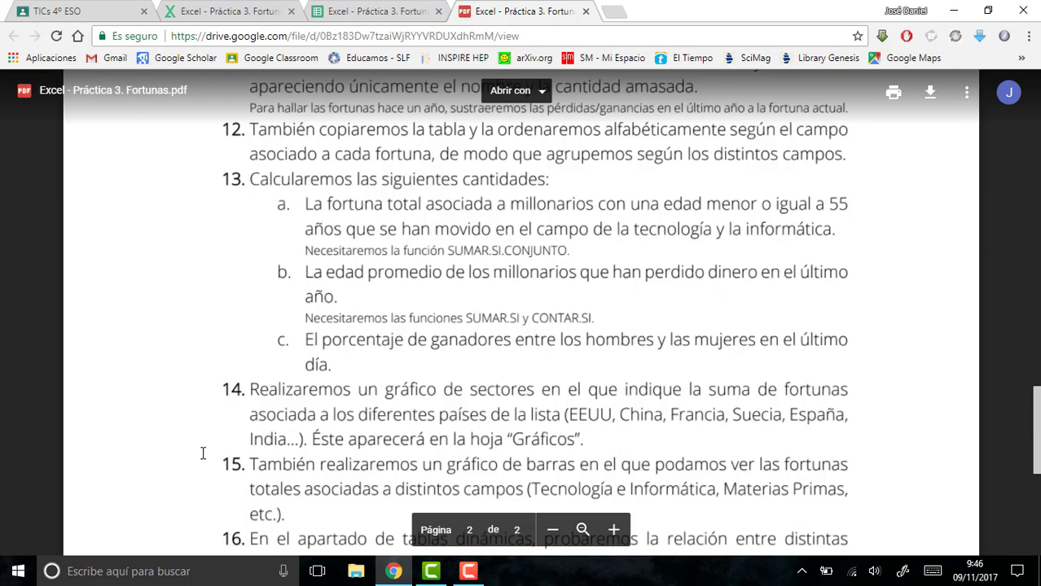
left_click(340, 13)
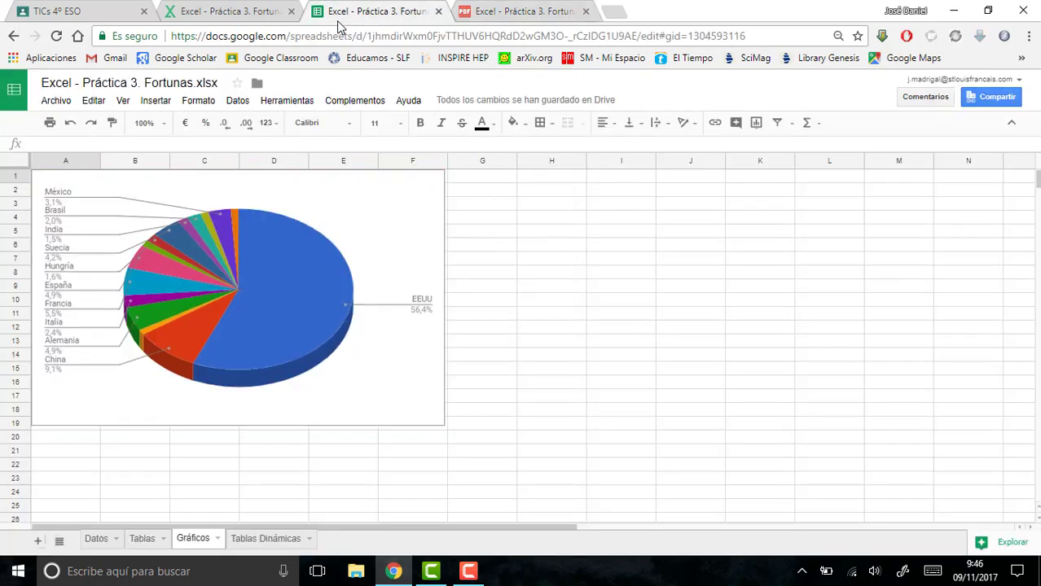
left_click(236, 11)
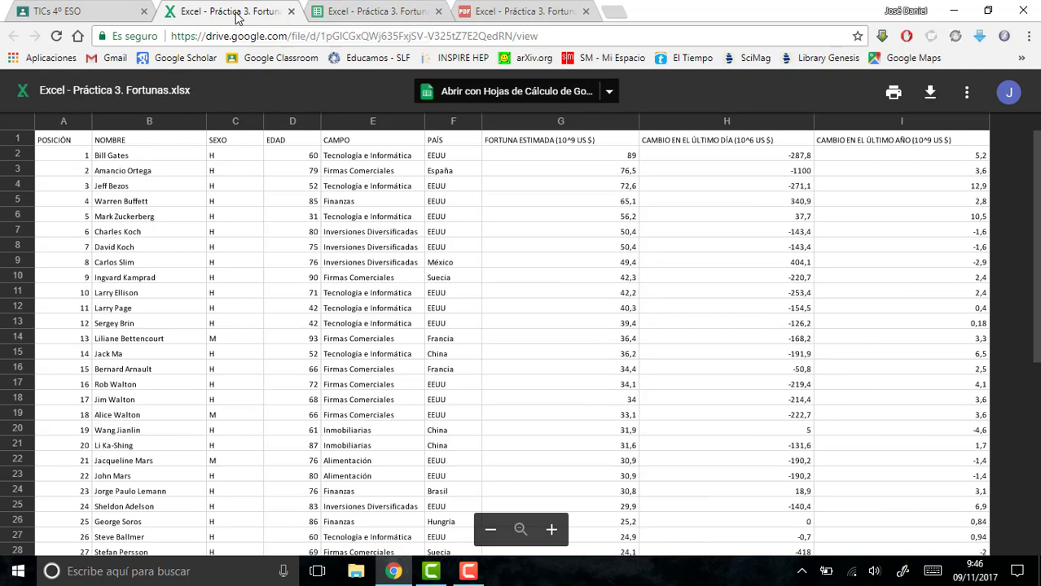
left_click(372, 11)
left_click(93, 539)
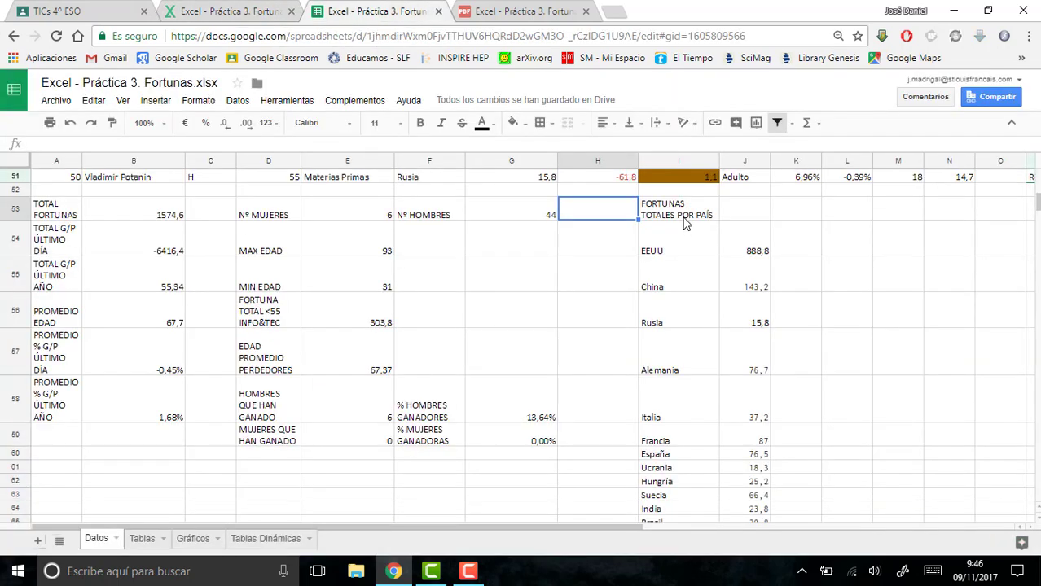
left_click(863, 210)
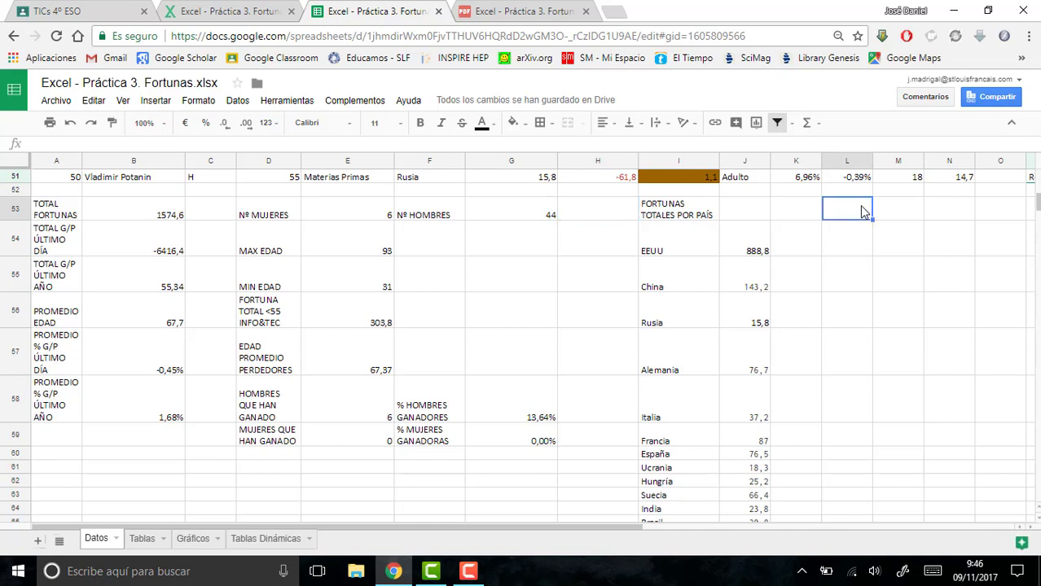
type("N")
key("BackSpace")
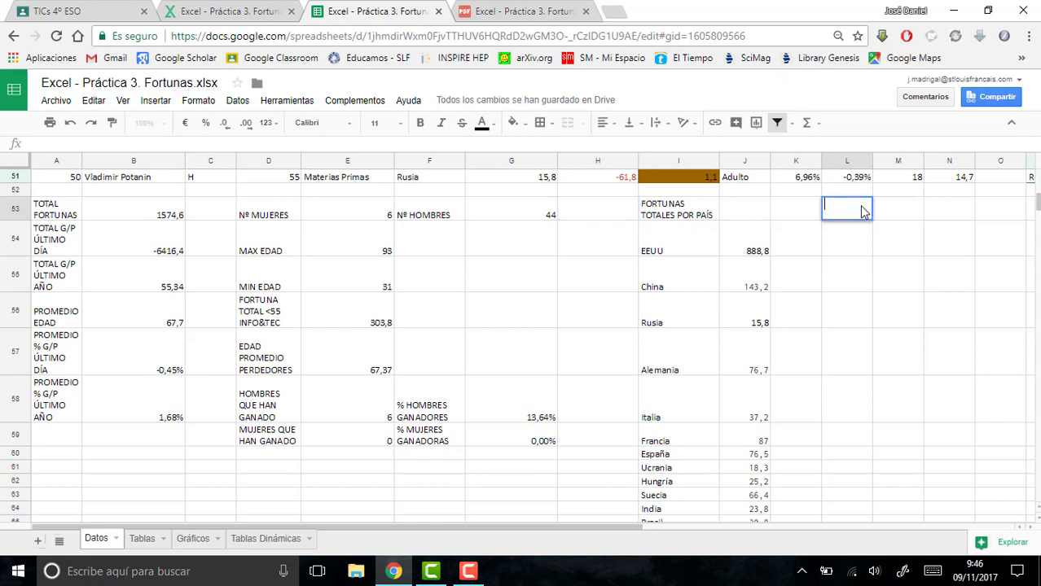
type("FORTUNAS TOTA")
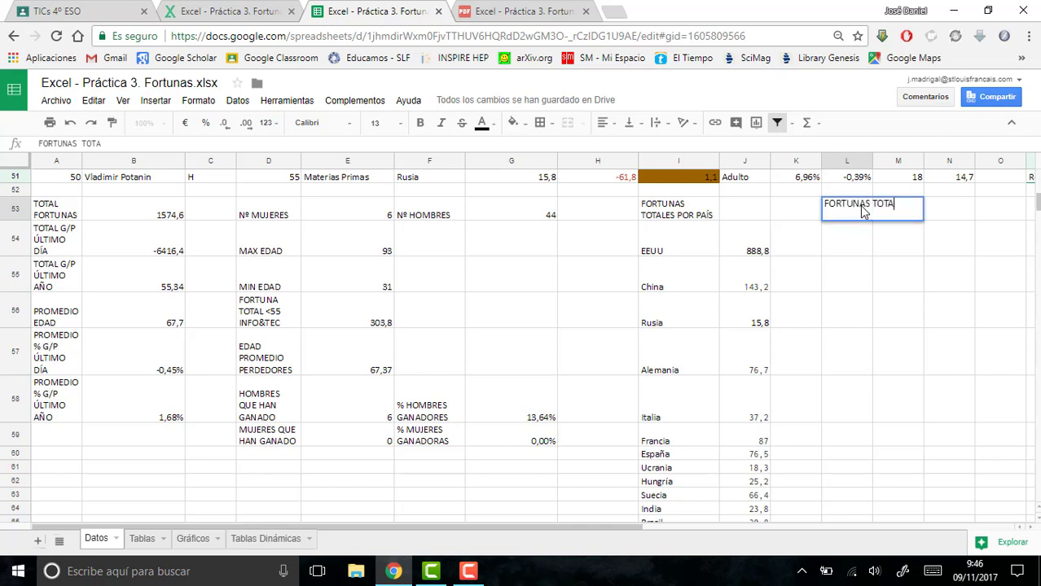
type("LES POR CAMPO")
key("Return")
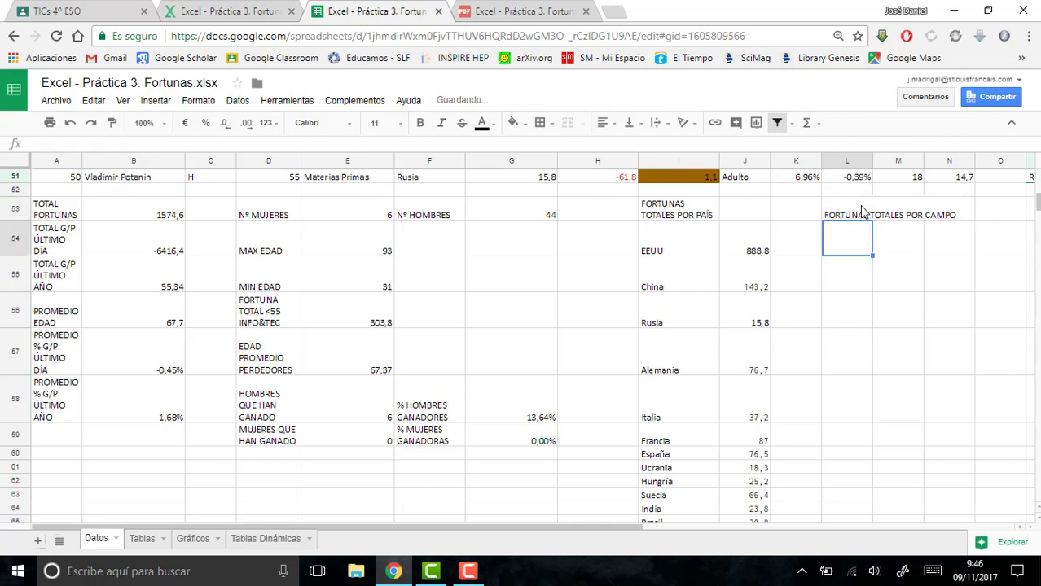
- Turn on text wrapping for the column L cells from L53 downwards
left_click(860, 212)
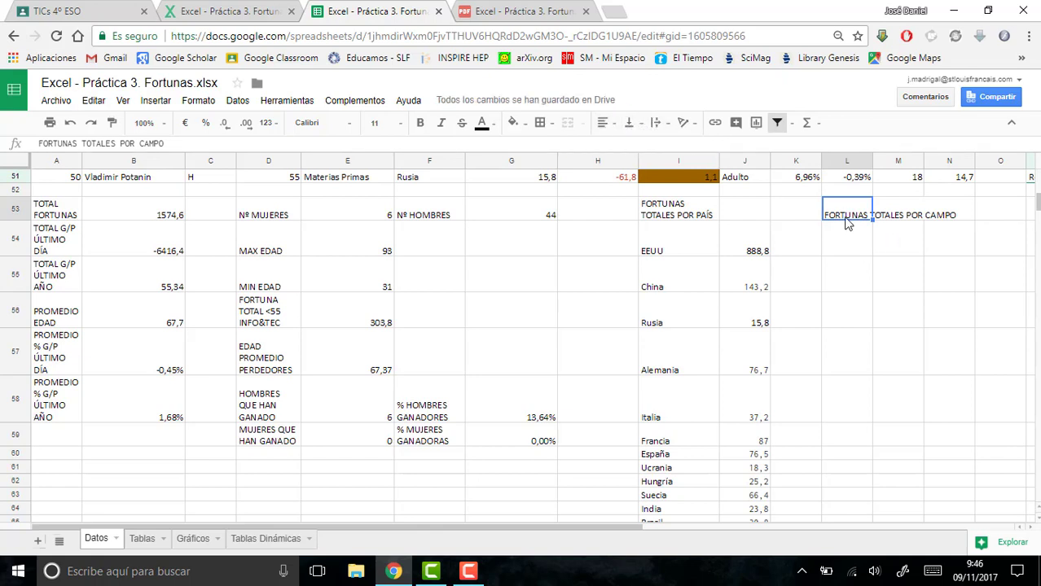
left_click_drag(848, 221, 837, 517)
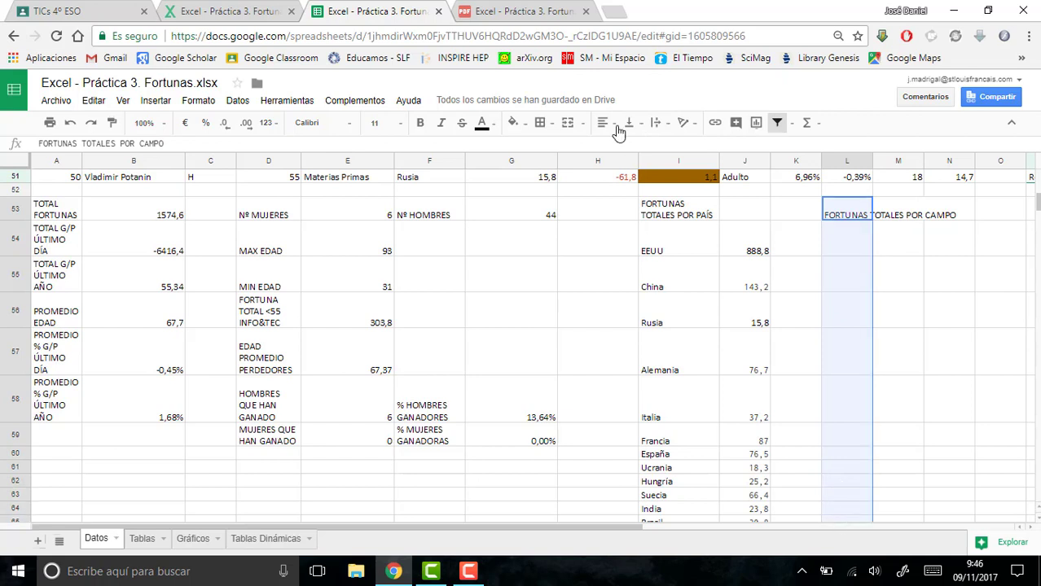
left_click(656, 122)
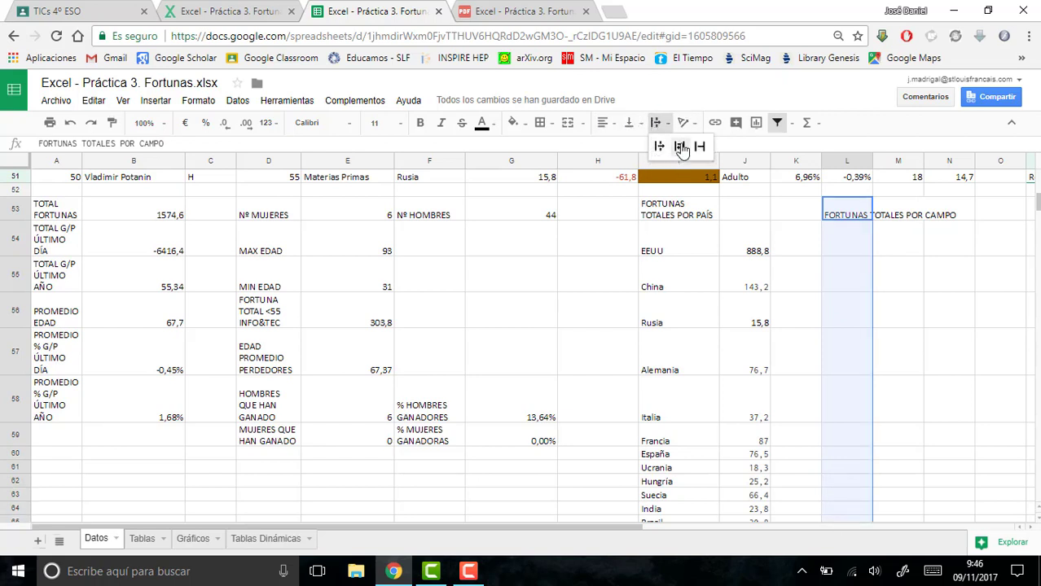
left_click(681, 147)
- Look through the CAMPO column and enter the first field label, "Tecnología e Informática", in L54
left_click(862, 257)
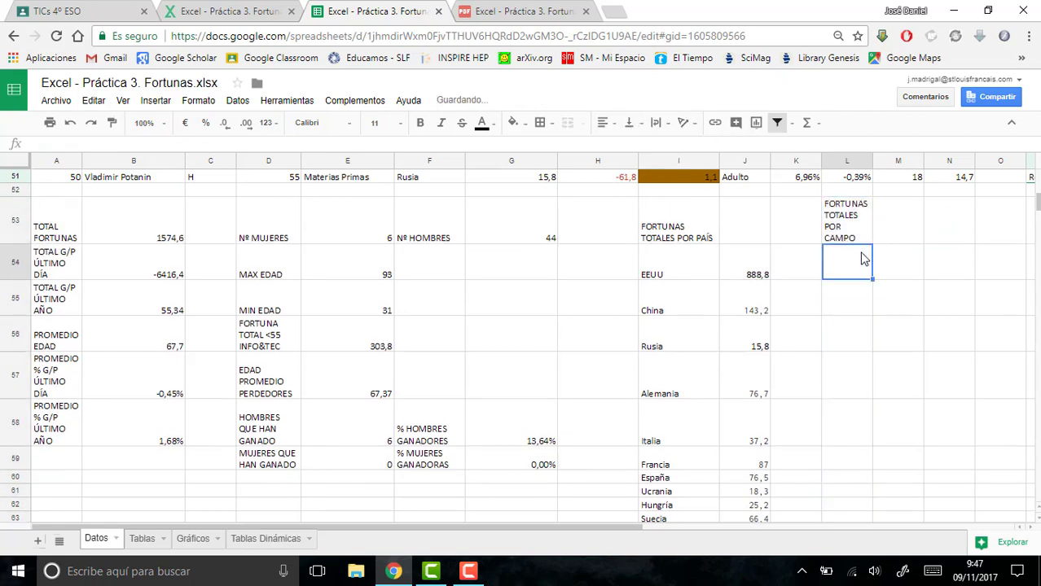
scroll(1039, 199, "up", 10)
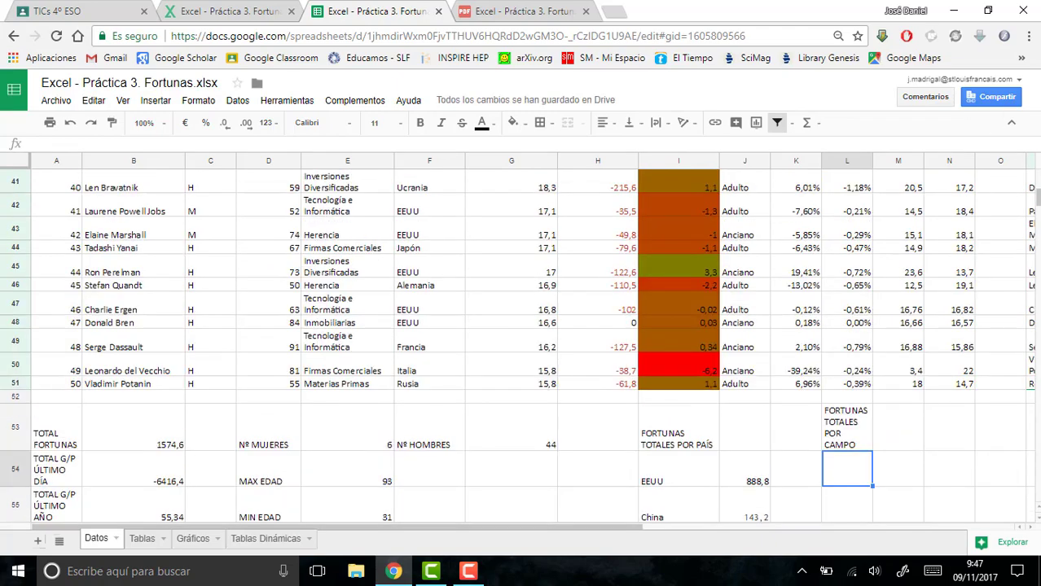
scroll(1039, 195, "up", 5)
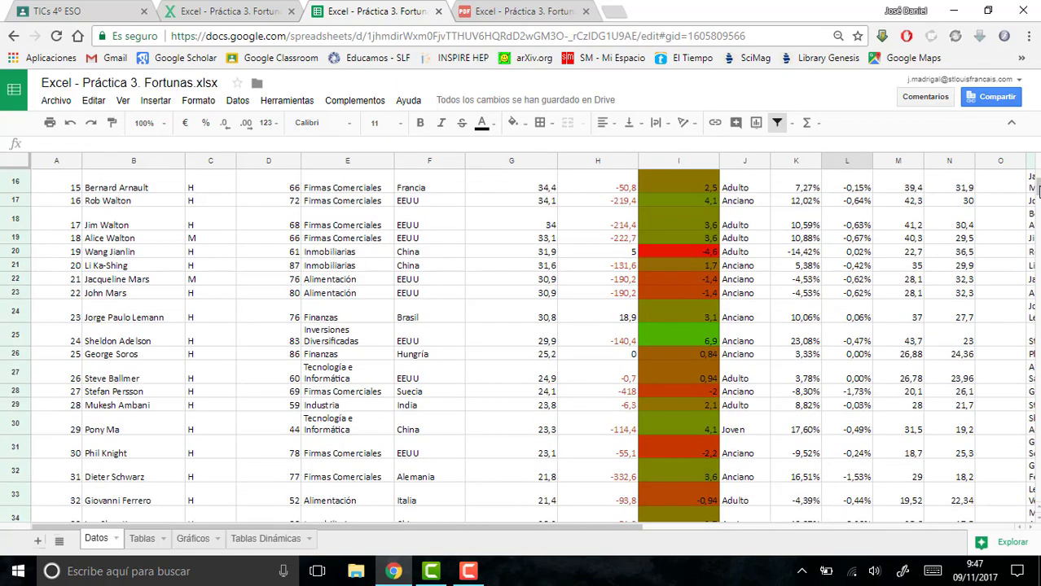
scroll(1039, 193, "down", 2)
scroll(1039, 193, "up", 3)
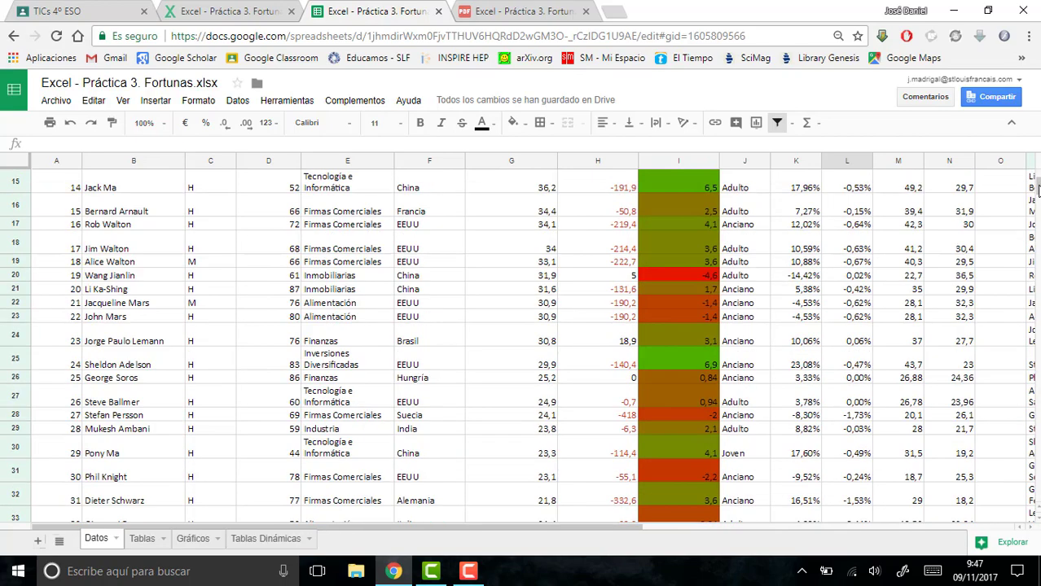
scroll(1038, 188, "up", 5)
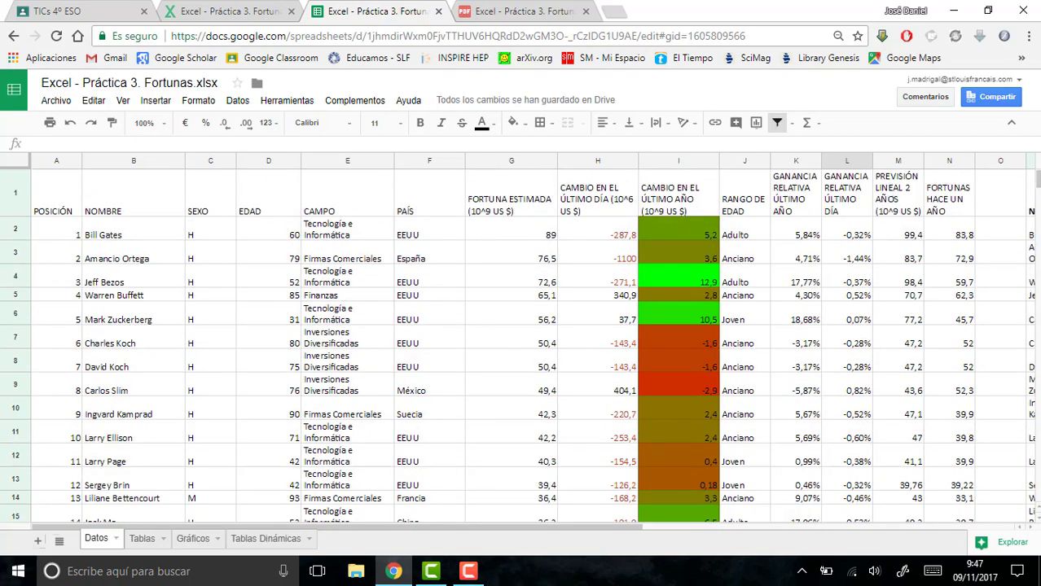
scroll(1038, 183, "down", 15)
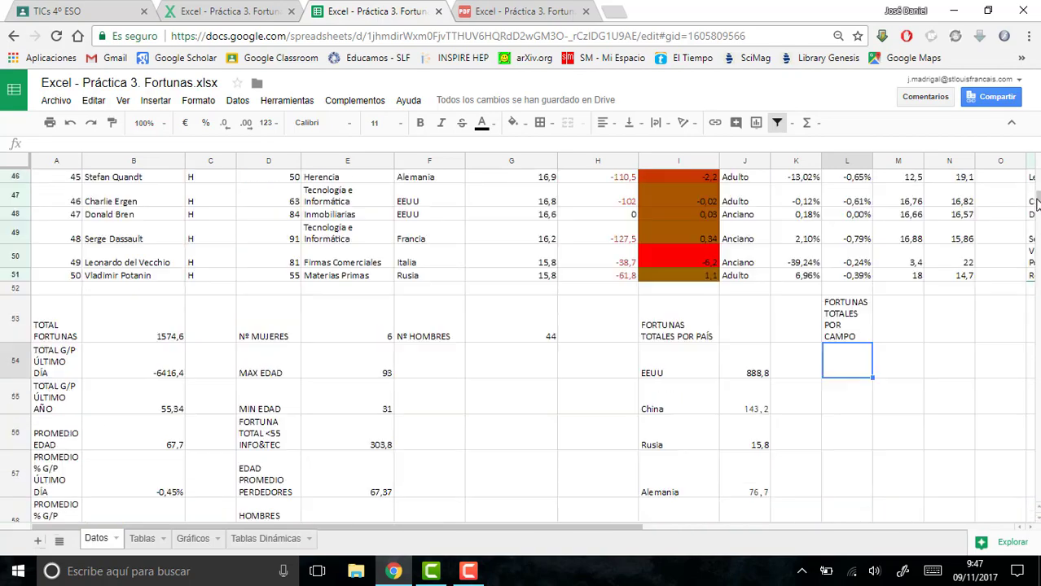
type("tE")
key("BackSpace")
key("BackSpace")
type("Tecnología e")
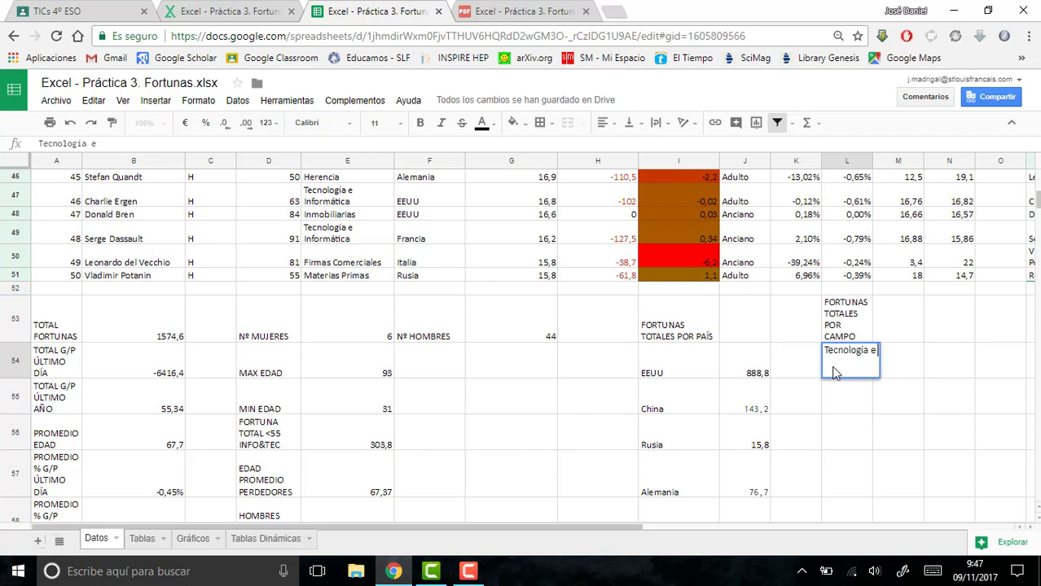
type(" Informática")
key("Return")
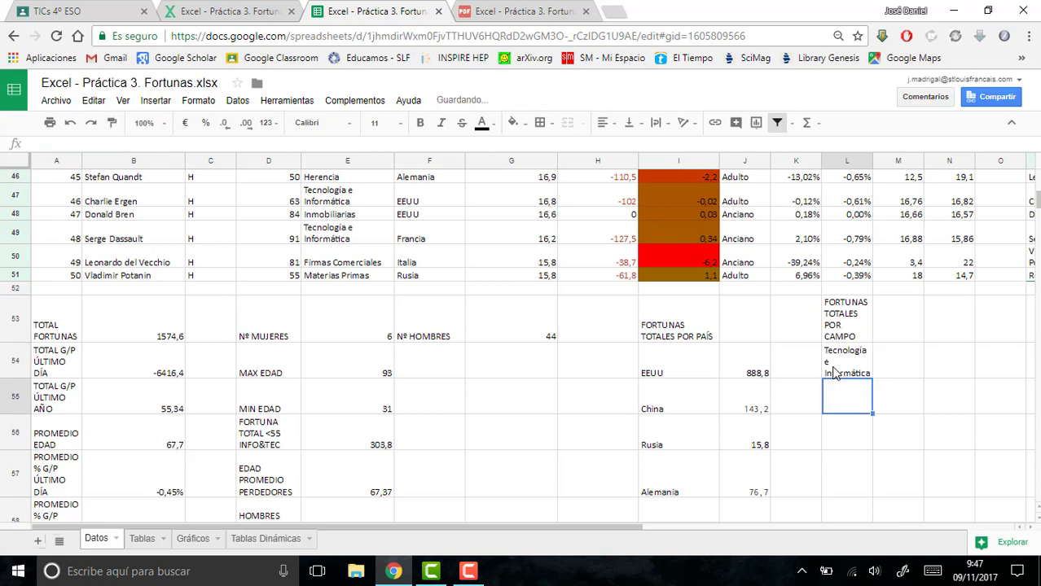
- Enter the field labels "Firmas Comerciales" in L55 and "Materias Primas" in L56
type("Fimas")
key("BackSpace")
key("BackSpace")
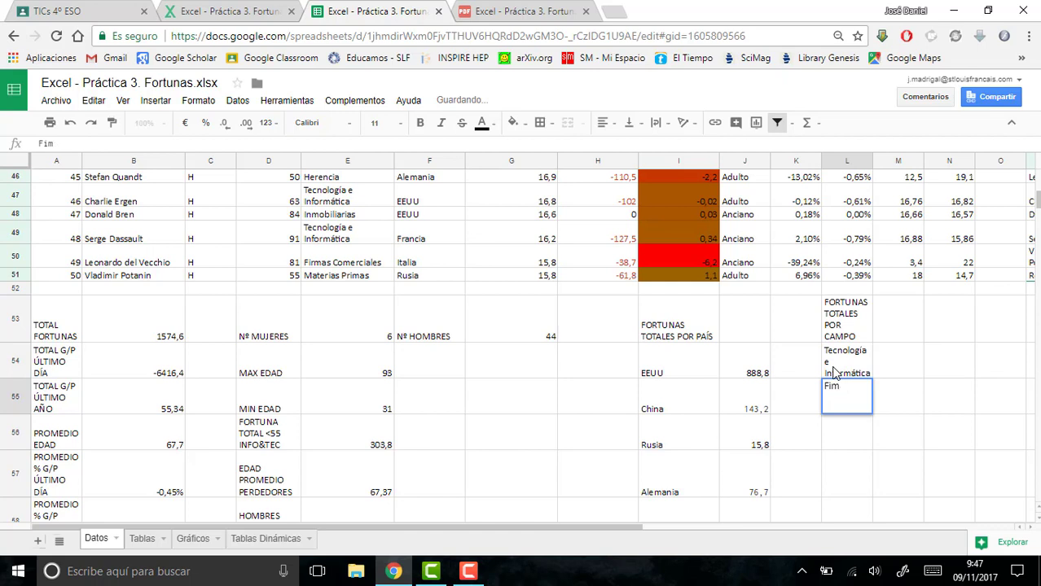
key("BackSpace")
type("rmas Comerciales")
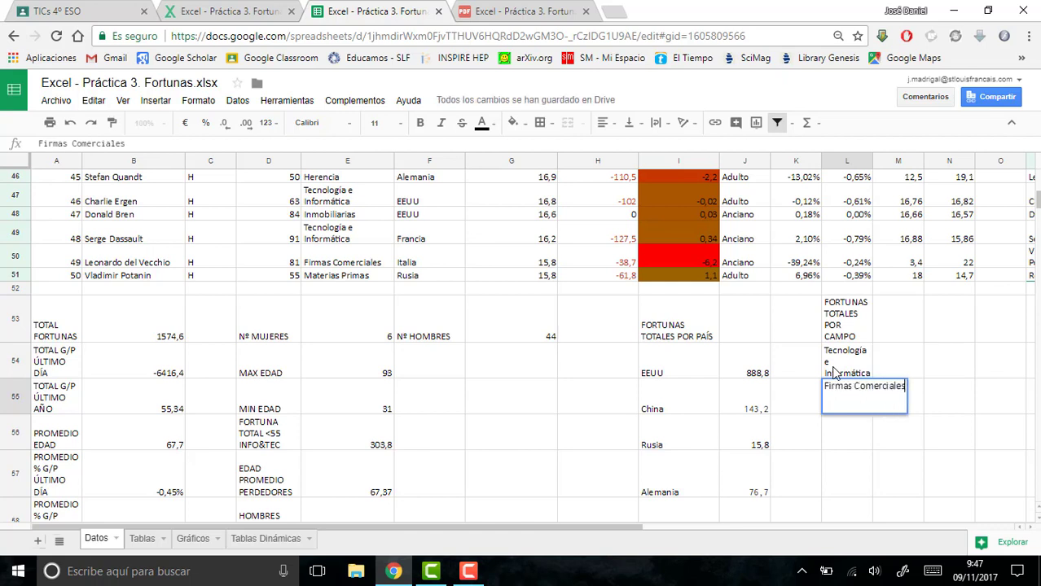
key("Return")
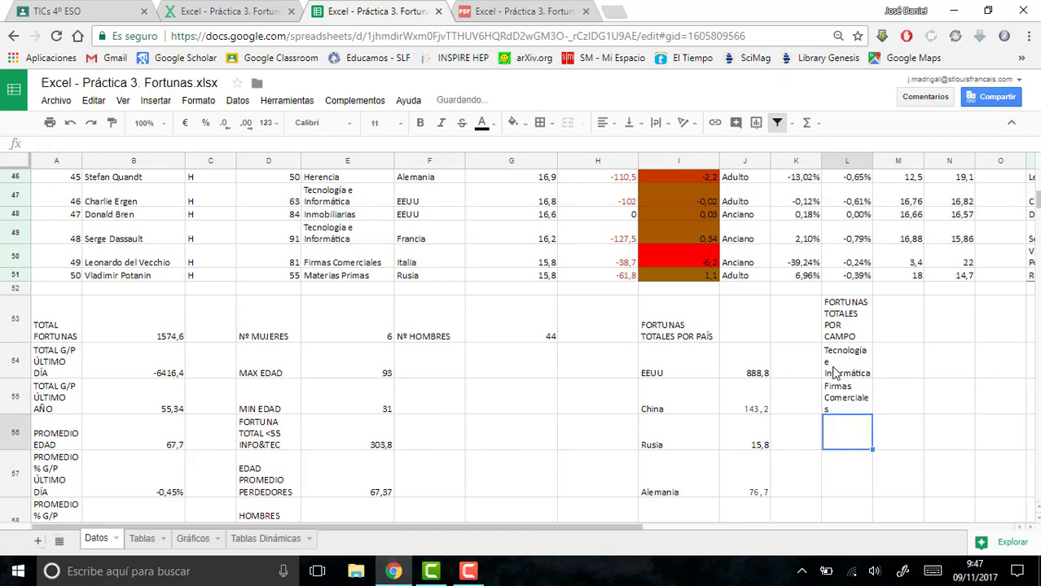
type("Mat")
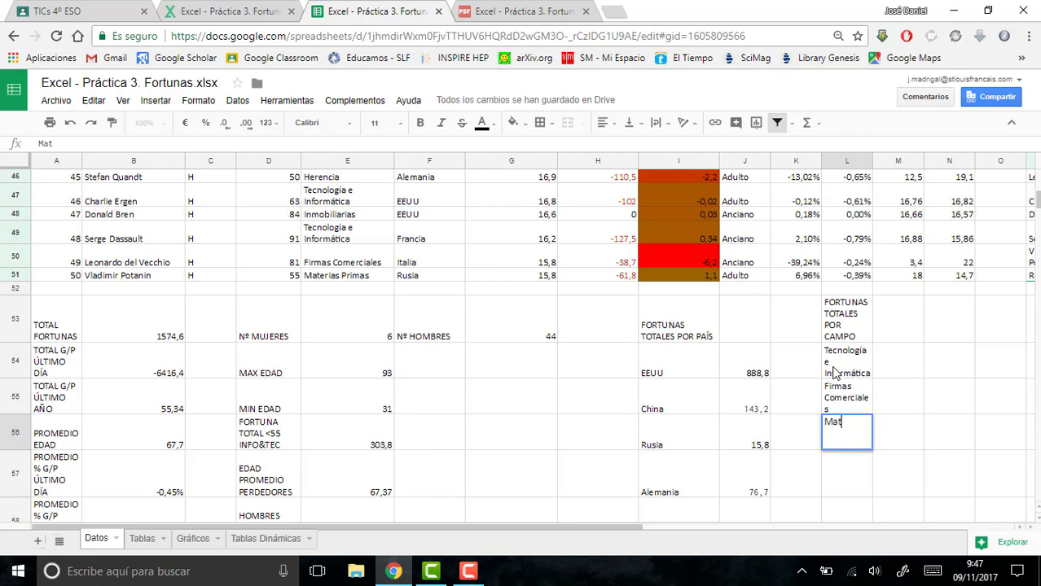
type("erial")
type(" Primas")
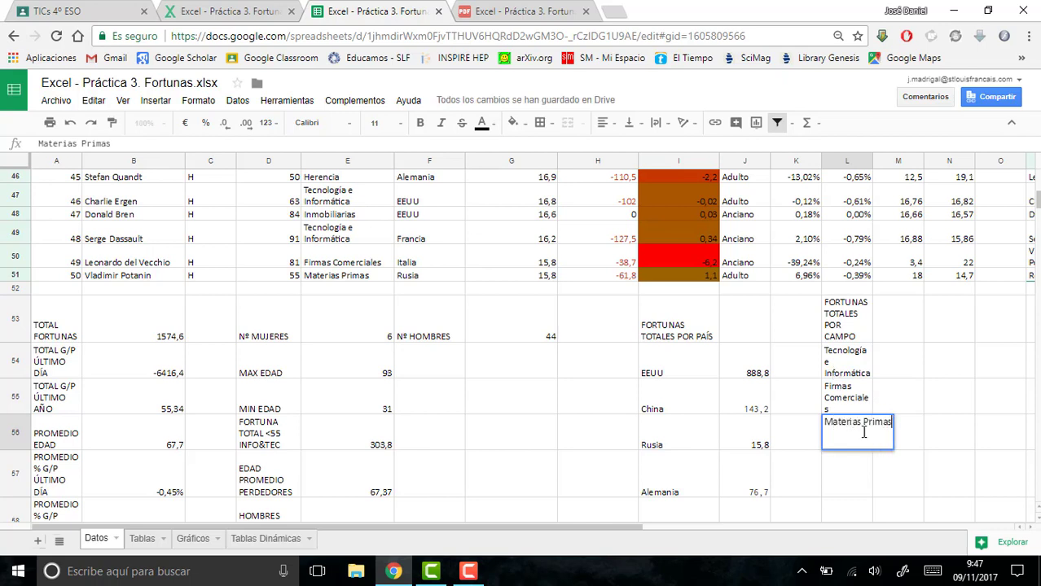
- Enter the field labels "Herencia" in L57 and "Inmobiliarias" in L58
left_click(860, 482)
type("Her")
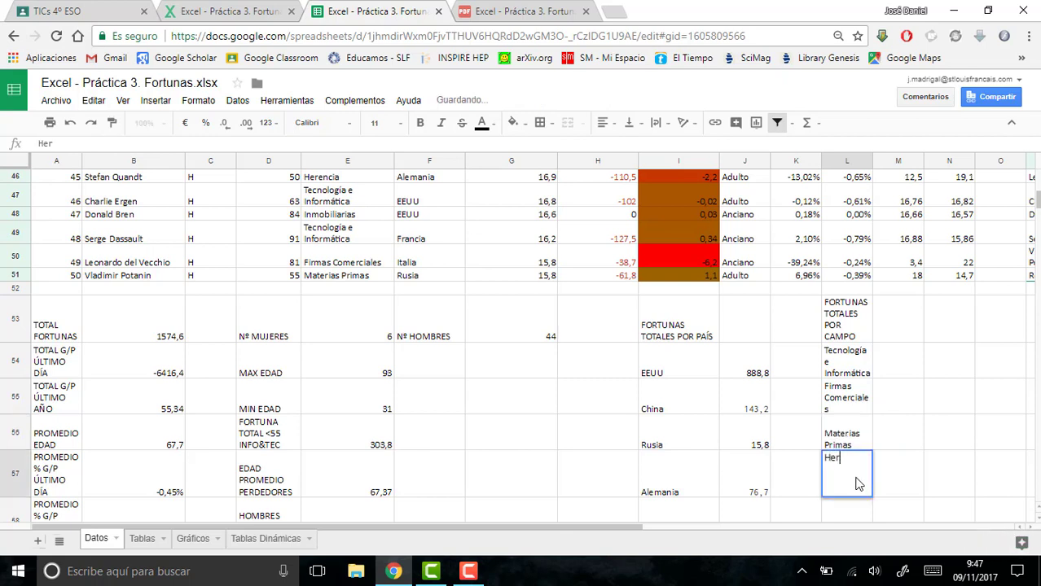
key("BackSpace")
type("rebc")
key("BackSpace")
key("BackSpace")
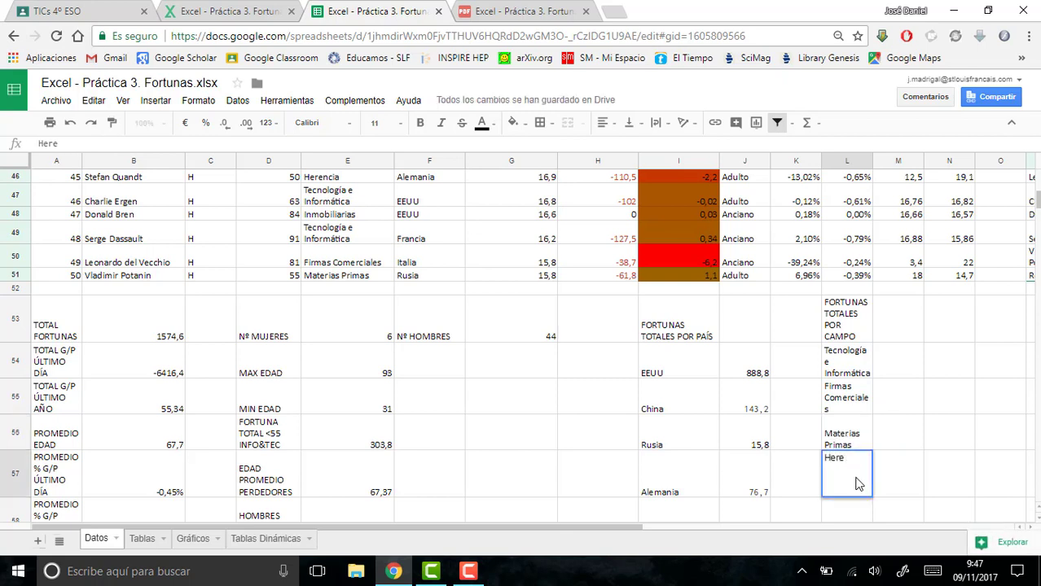
type("ncia")
key("Return")
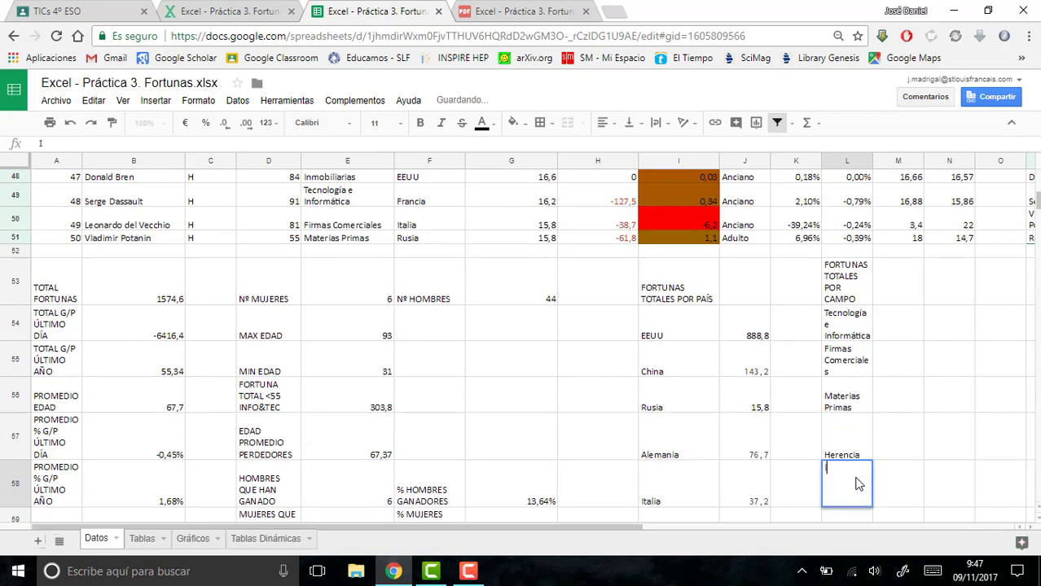
type("Inmobiliarias")
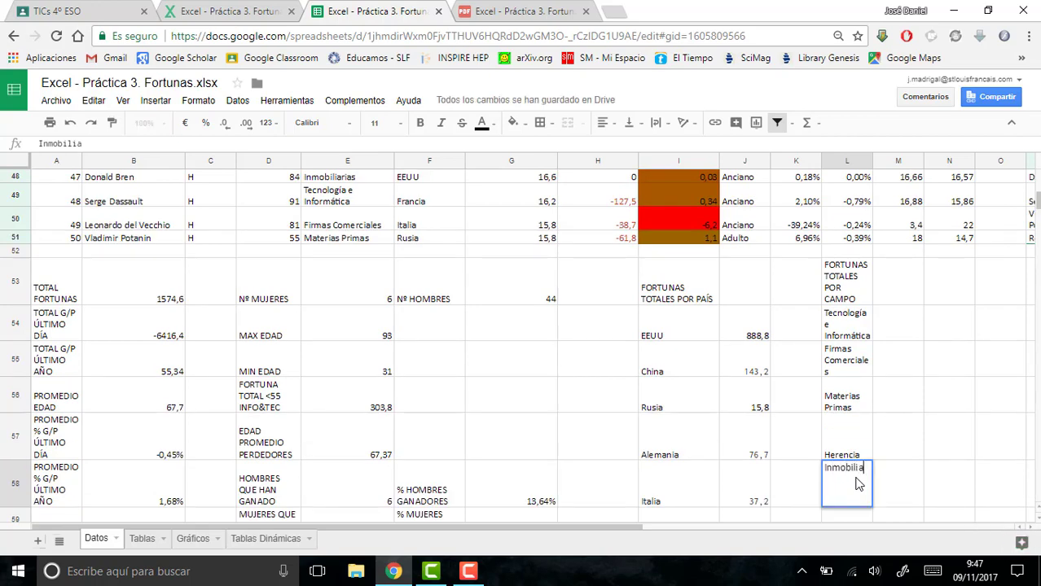
key("Return")
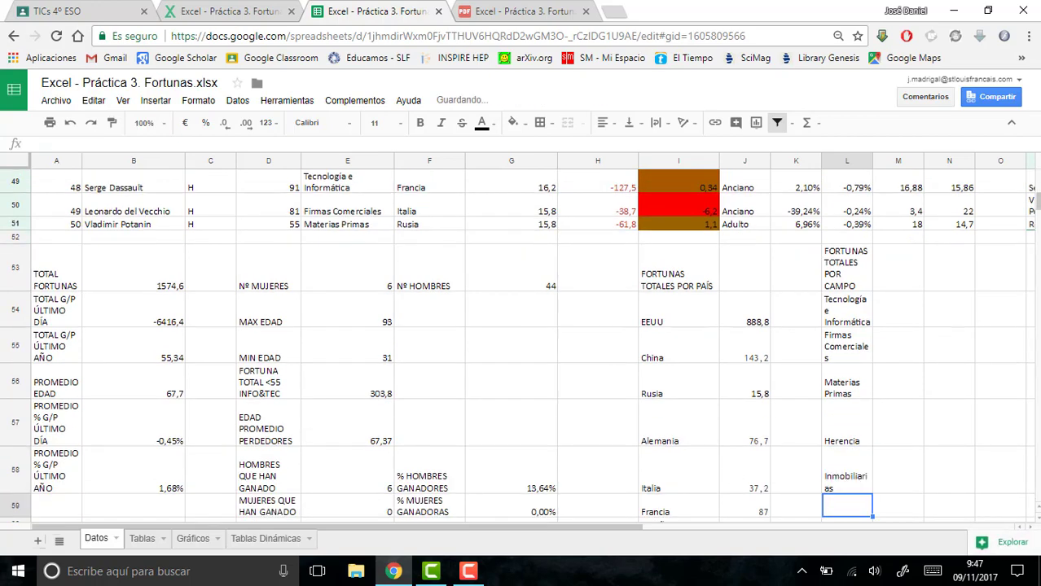
- Check the CAMPO column for missing fields and enter "Industria" in L59 and "Finanzas" in L60
left_click_drag(1038, 210, 1037, 193)
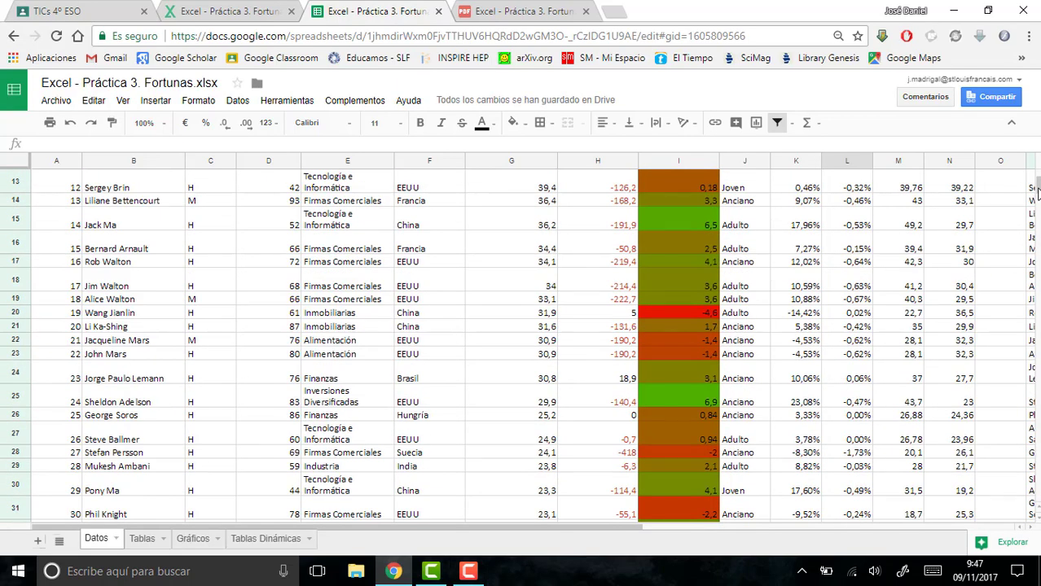
left_click_drag(1038, 193, 1037, 207)
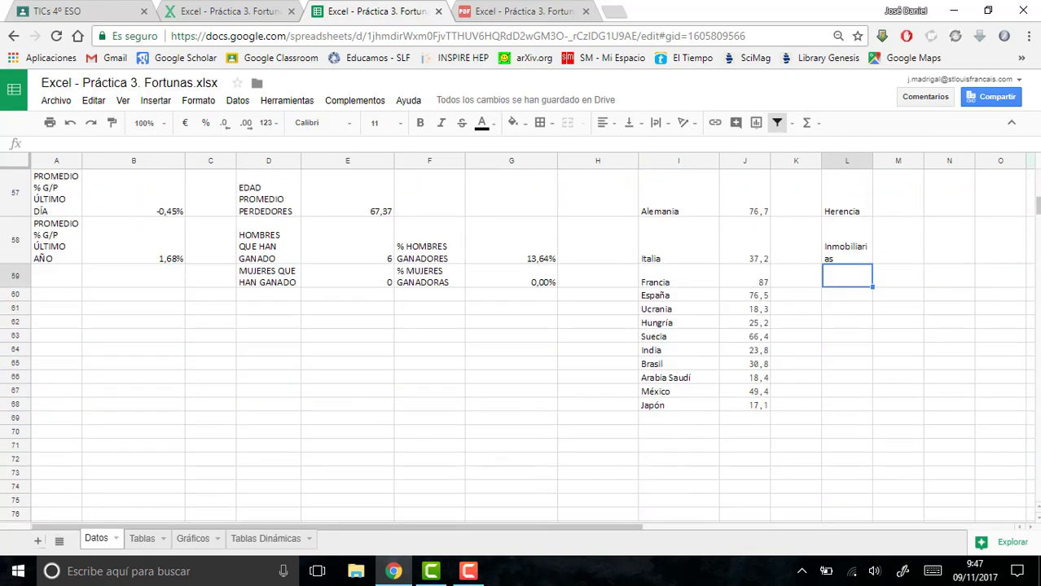
type("Industria")
key("Return")
type("nana")
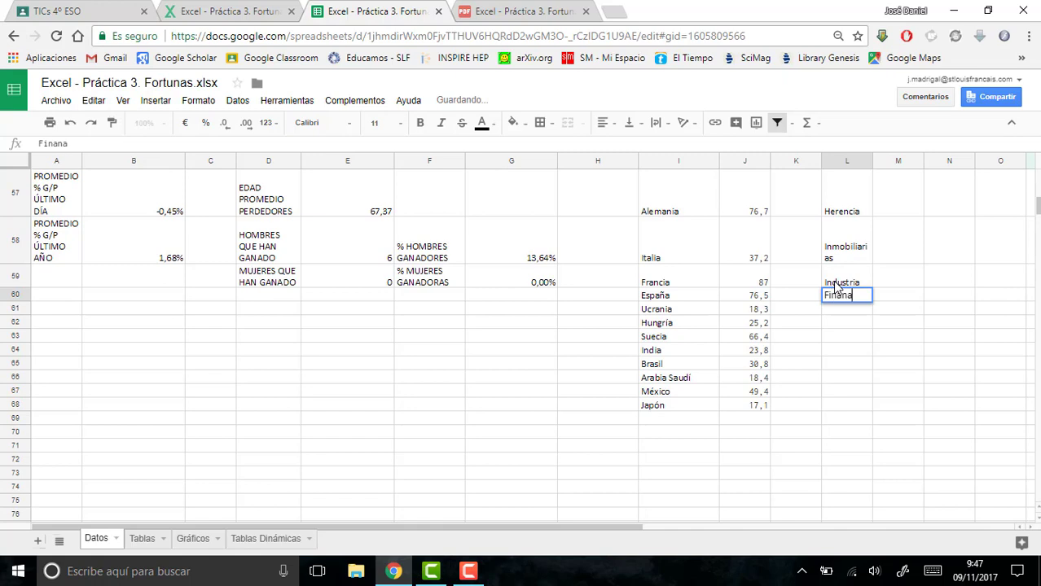
key("BackSpace")
type("zas")
key("Return")
- Enter the field label "Inversiones Diversificadas" in L61 and widen column L to fit the labels
type("Inv")
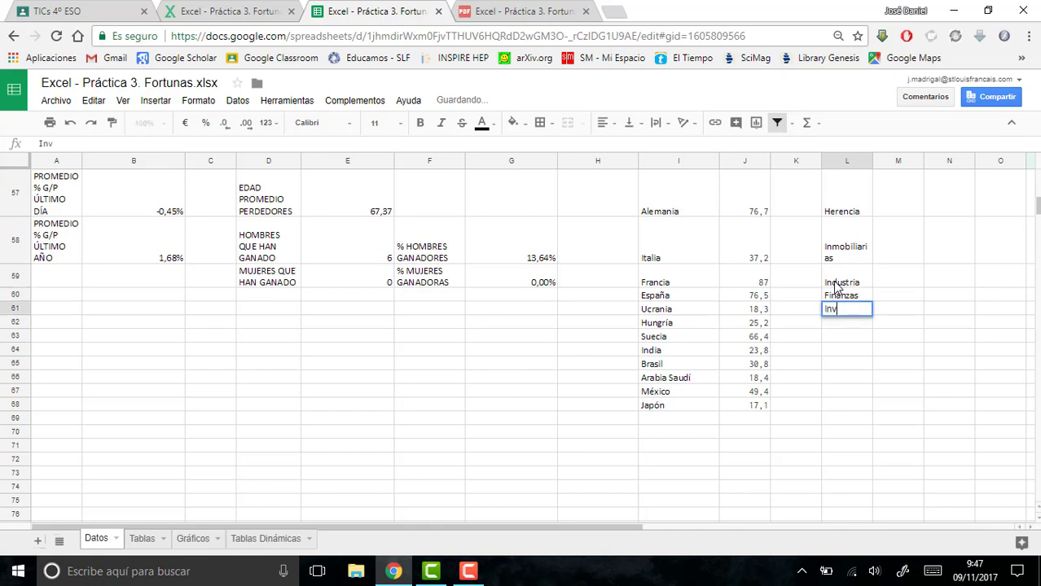
type("ersiones Divers")
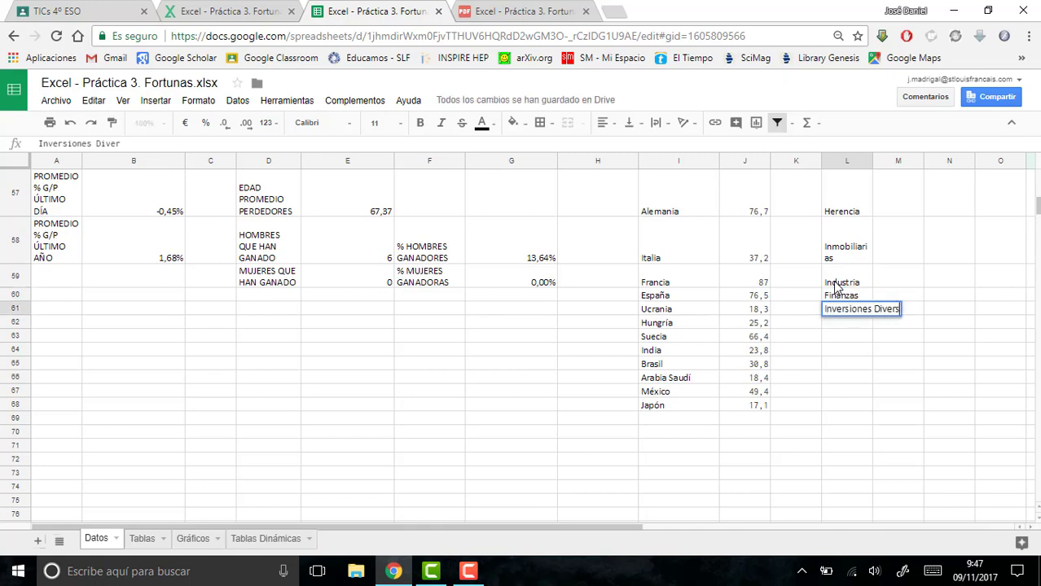
type("ificads")
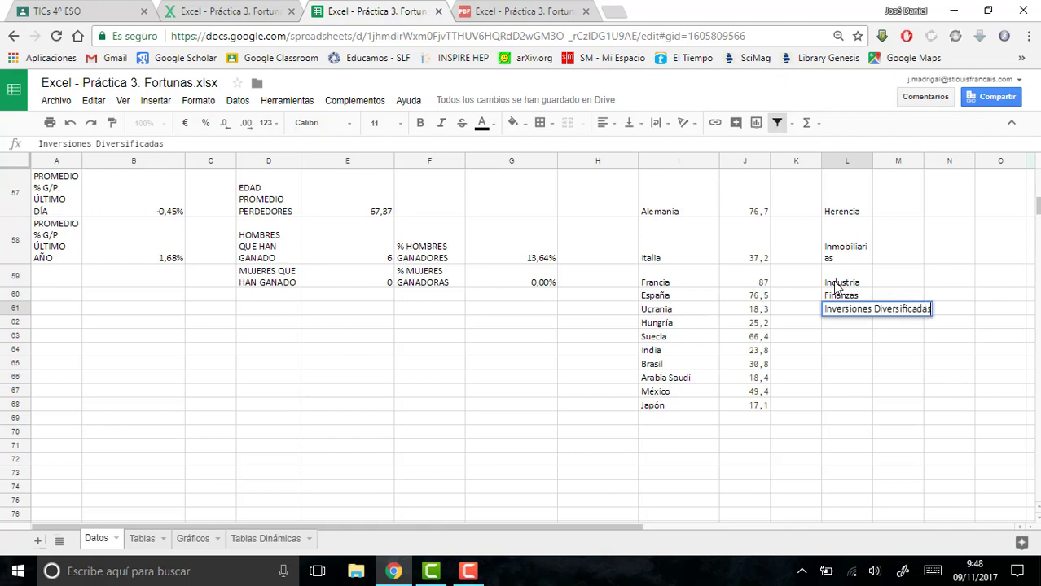
key("Return")
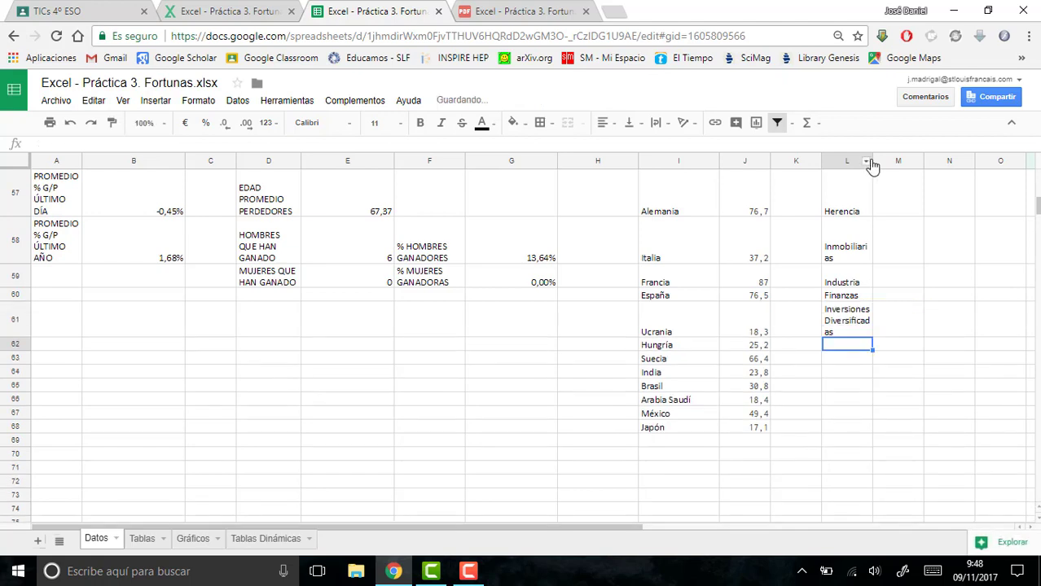
left_click(868, 161)
left_click_drag(872, 160, 893, 158)
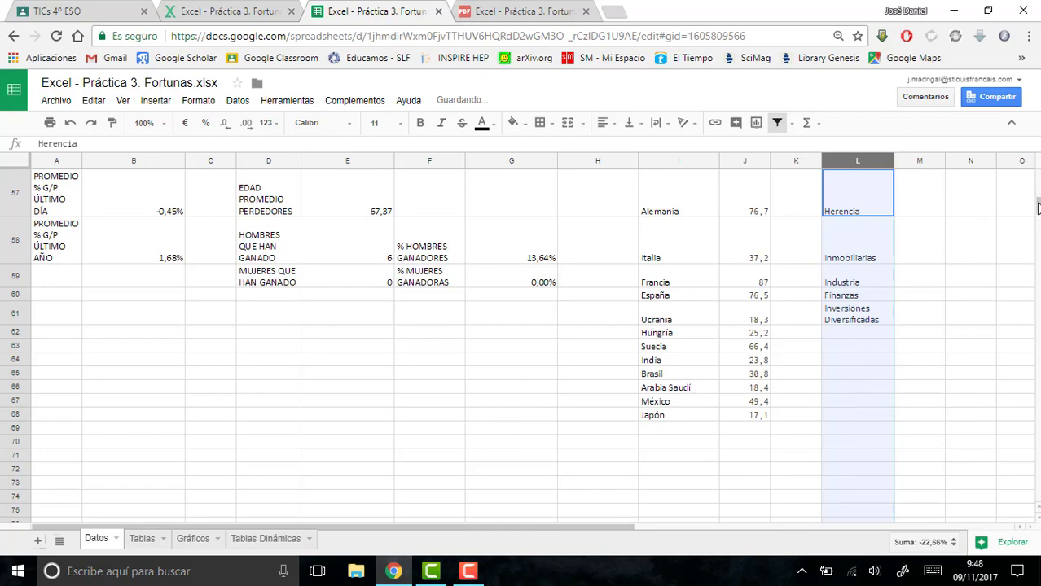
- Start a SUMAR.SI.CONJUNTO formula in M54 with the estimated fortunes G2:G51 as the sum range
scroll(1037, 209, "up", 10)
scroll(1038, 208, "down", 6)
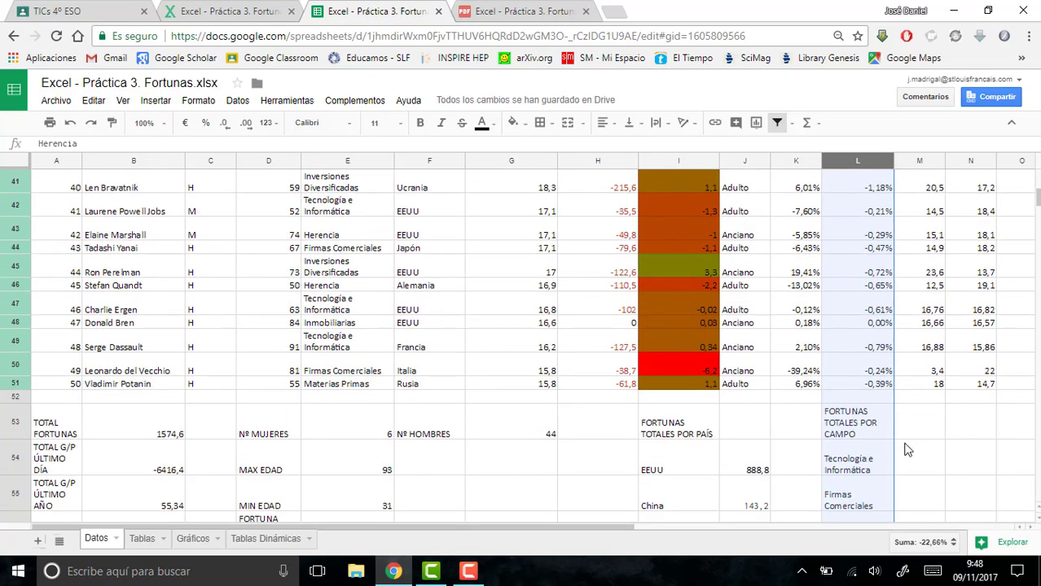
left_click(904, 464)
type("=")
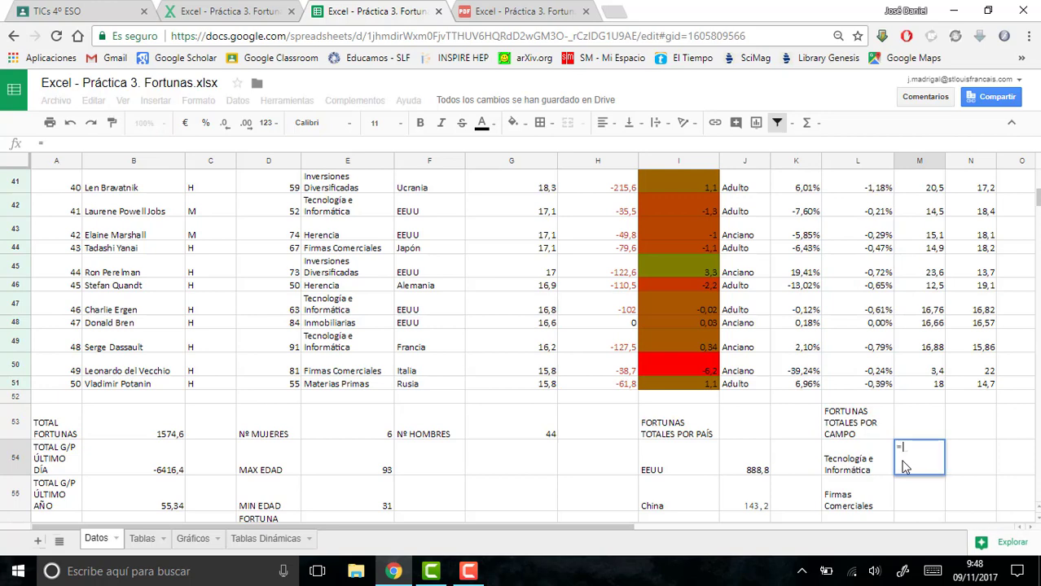
type("SUMAR.SI.CON")
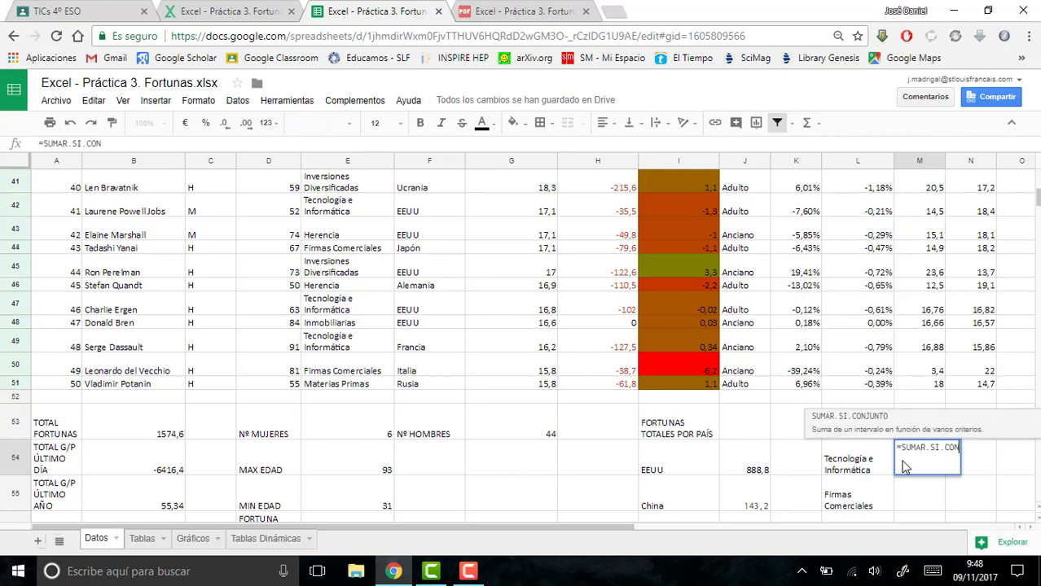
type("JUNTO(")
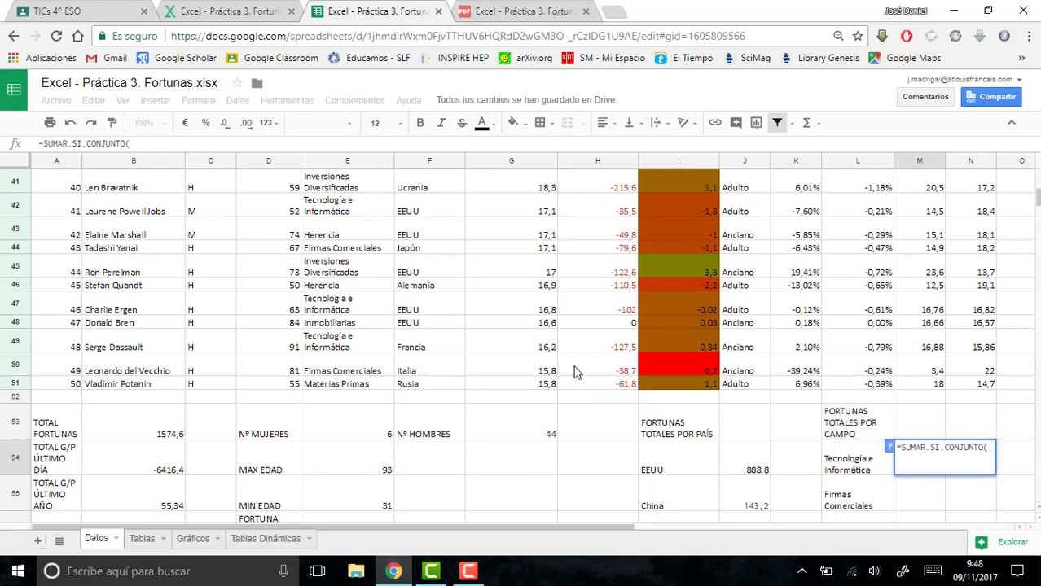
left_click_drag(507, 384, 500, 228)
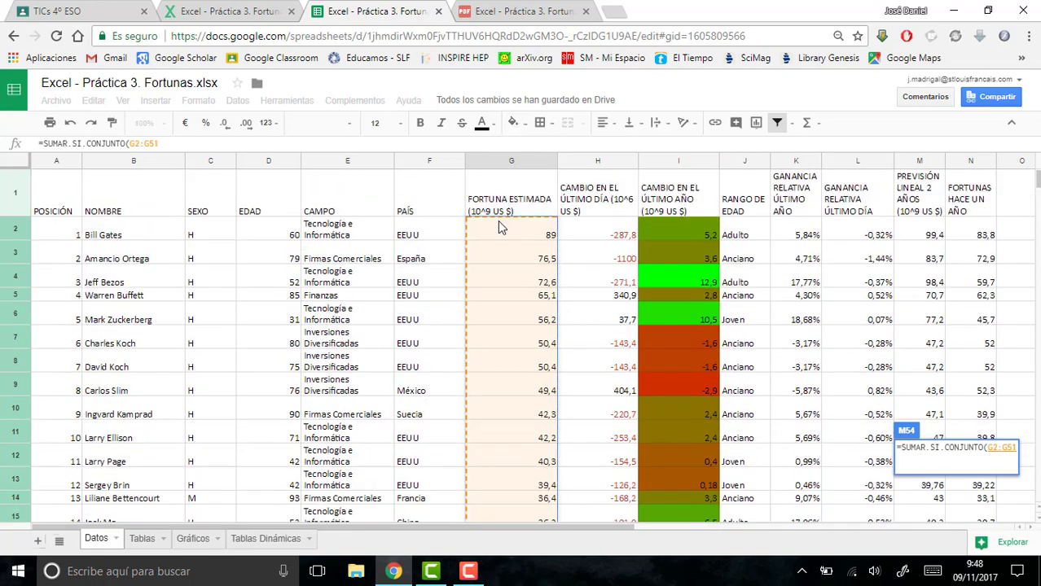
- Complete the M54 formula with criteria range E2:E51 and the criterion "Tecnología e Informática"
type(";")
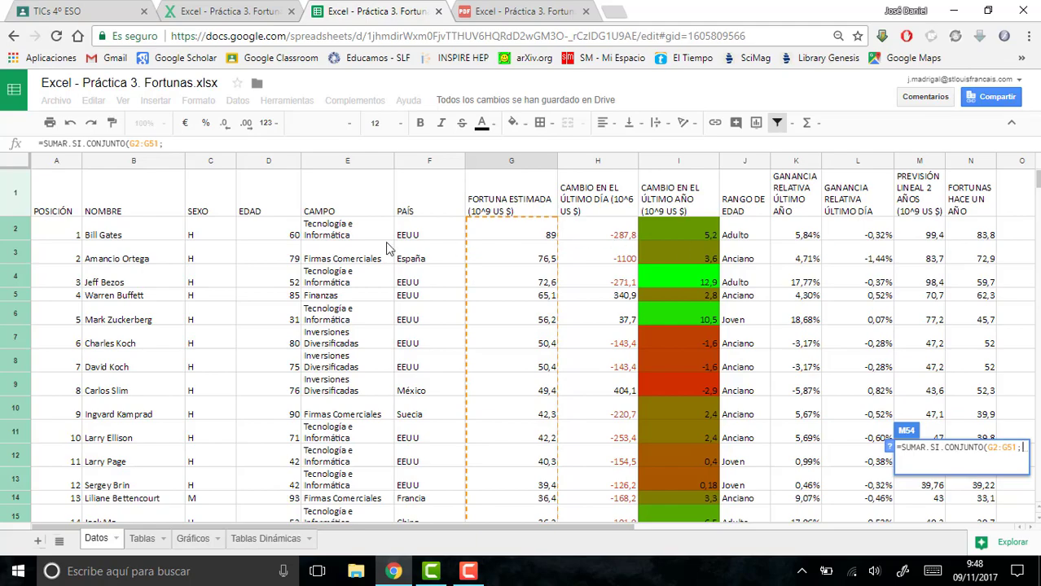
left_click_drag(348, 234, 347, 304)
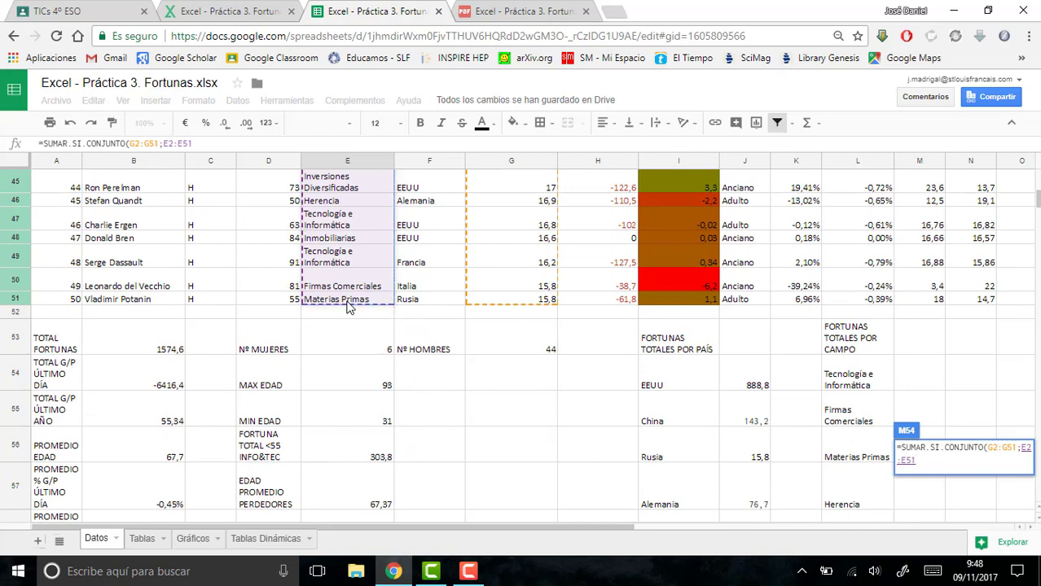
type(";")
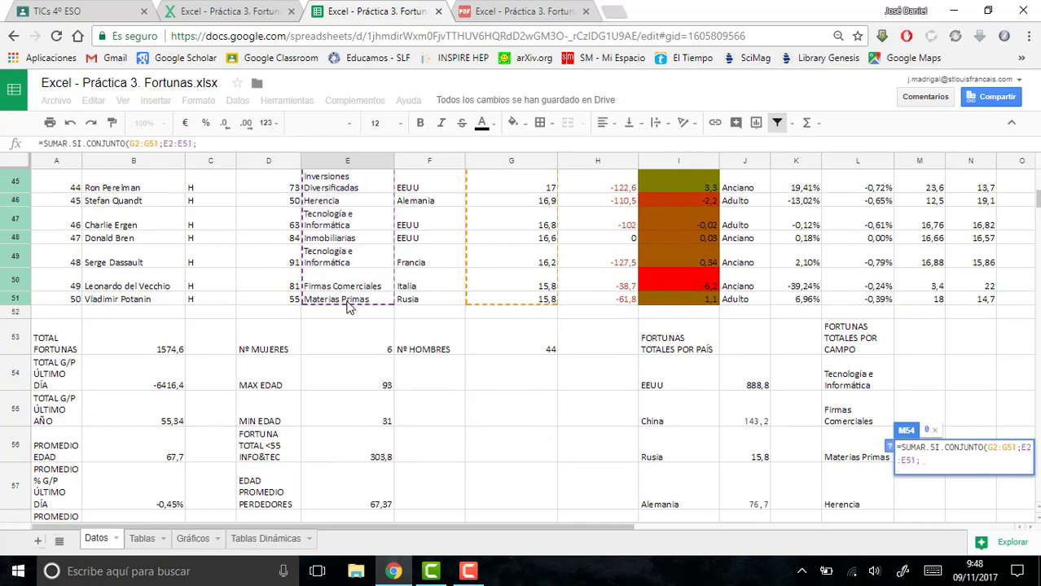
type("\"")
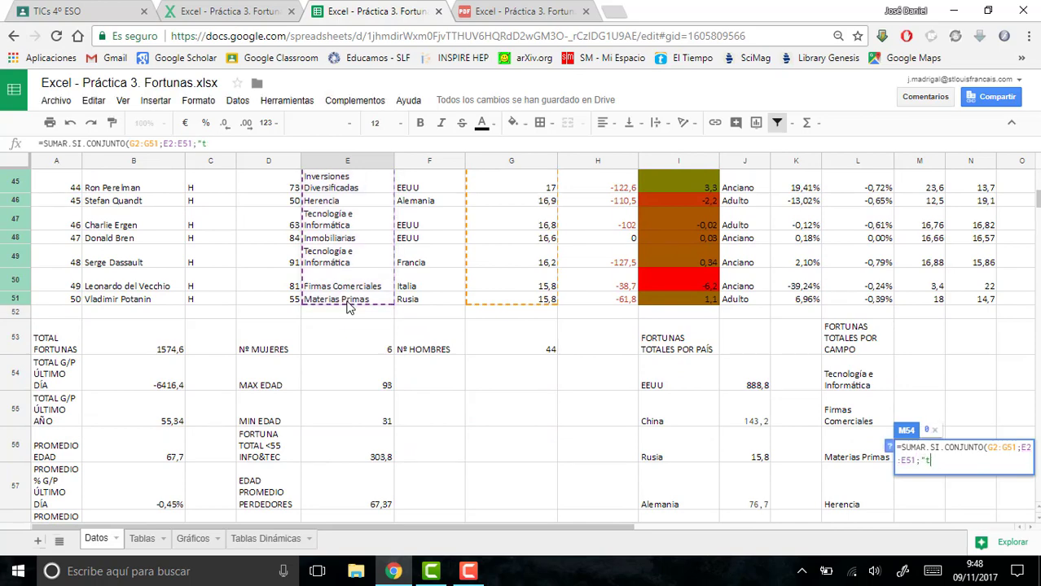
type("Tecnologi")
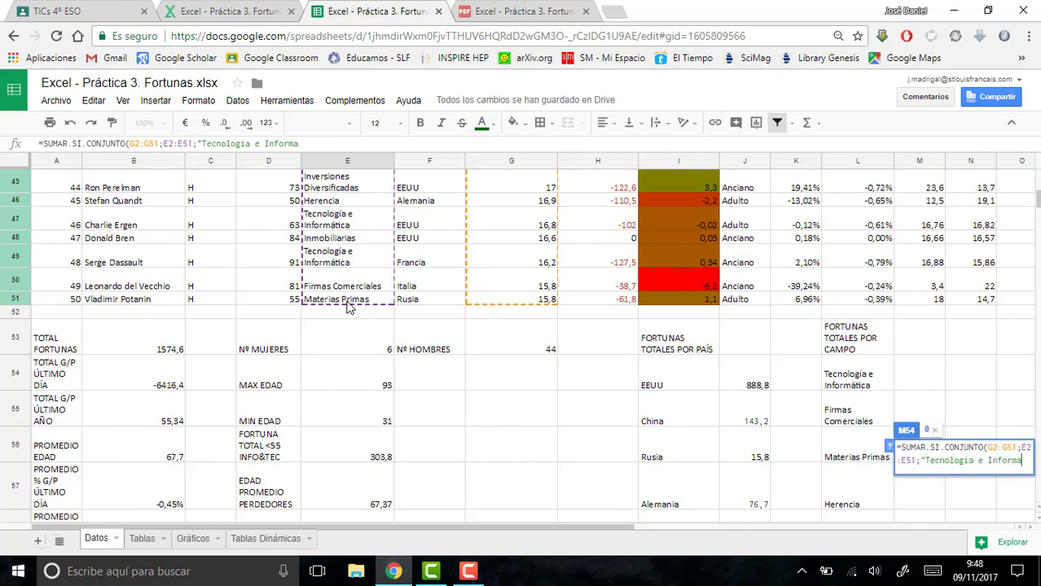
type("a e Informática")
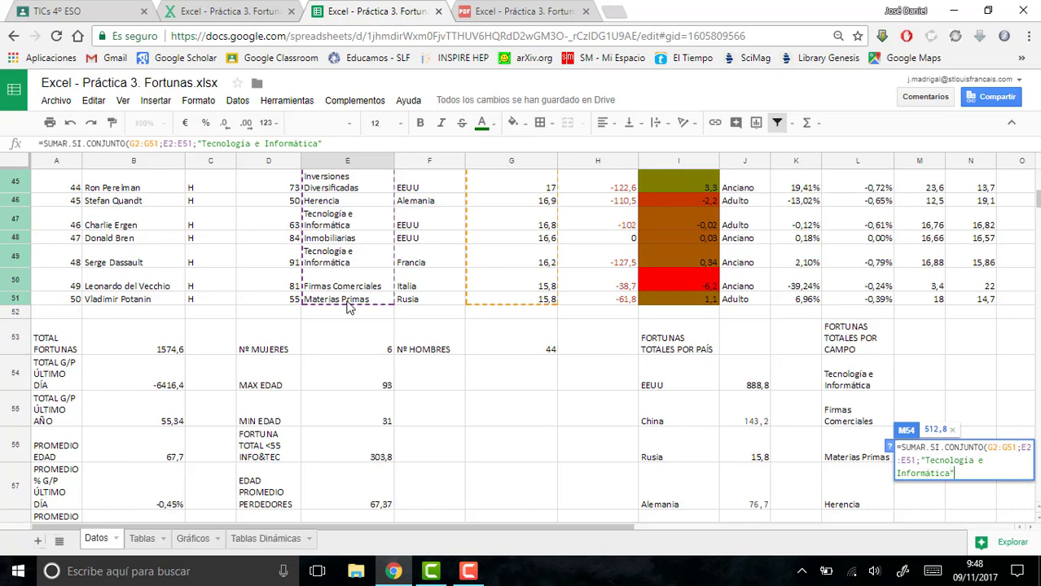
type("\")")
key("Return")
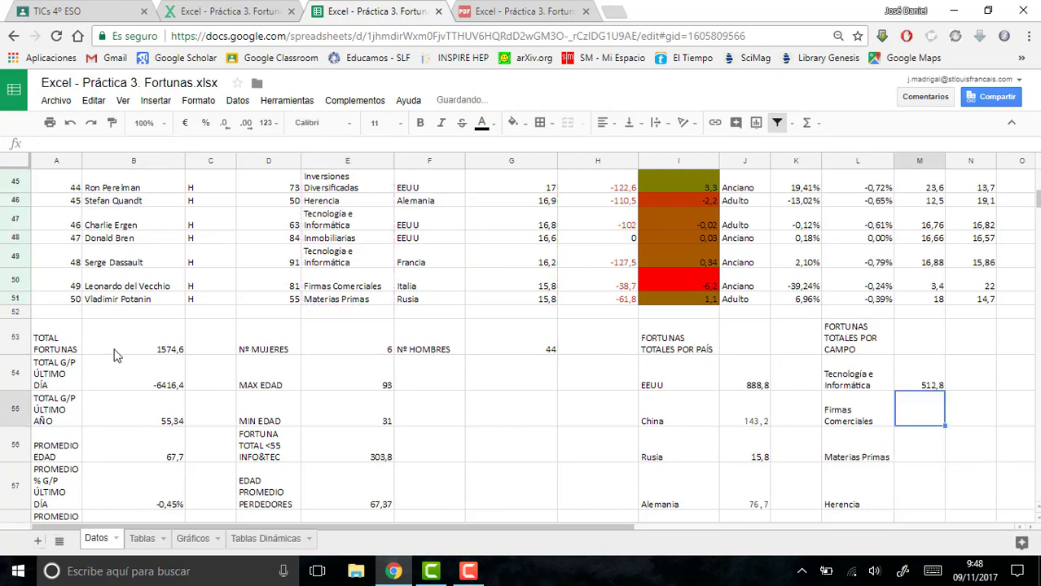
- Try filling the M54 formula down column M, inspect the copy in M55, and undo the fill
left_click(913, 369)
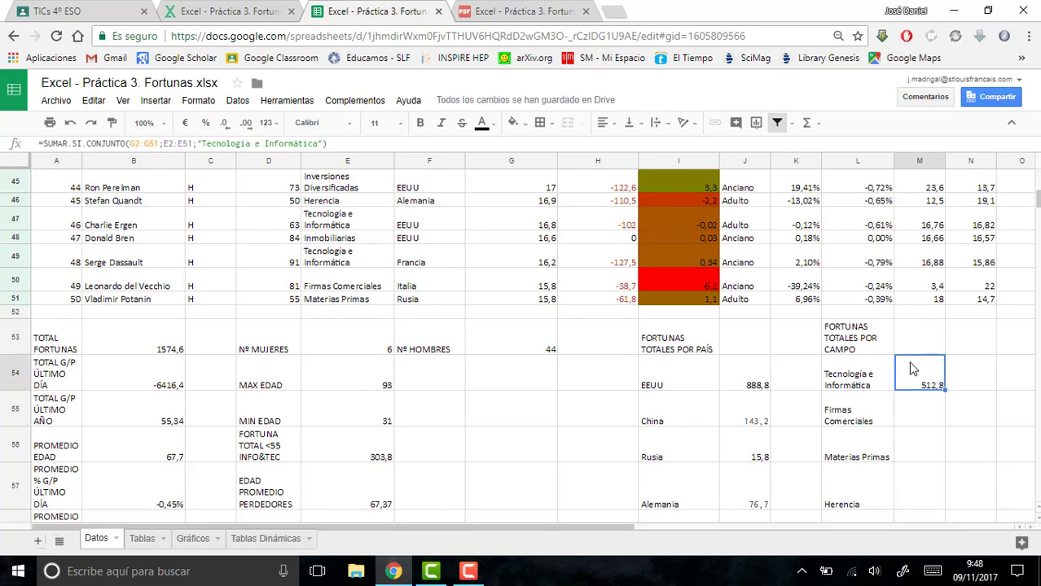
double_click(943, 390)
left_click(935, 422)
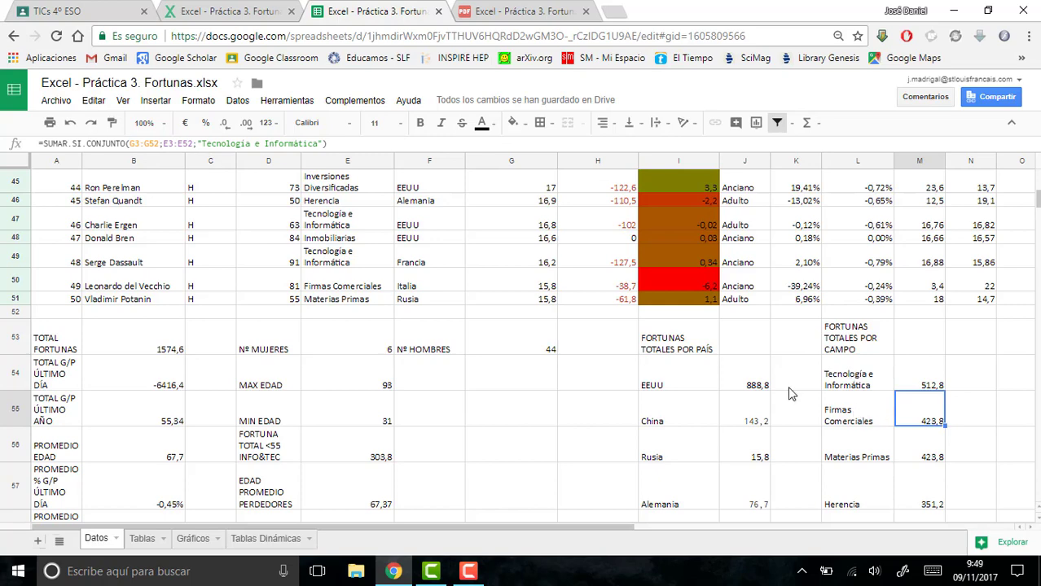
key("ctrl+z")
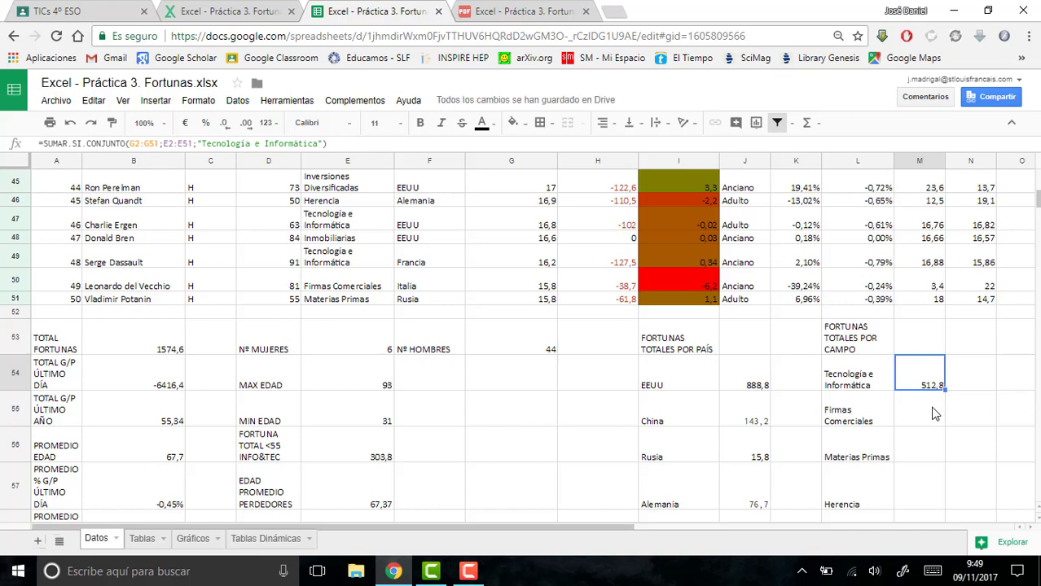
- Copy the M54 formula text into M55 and change its criterion to "Firmas Comerciales"
left_click_drag(329, 144, 17, 136)
key("ctrl+c")
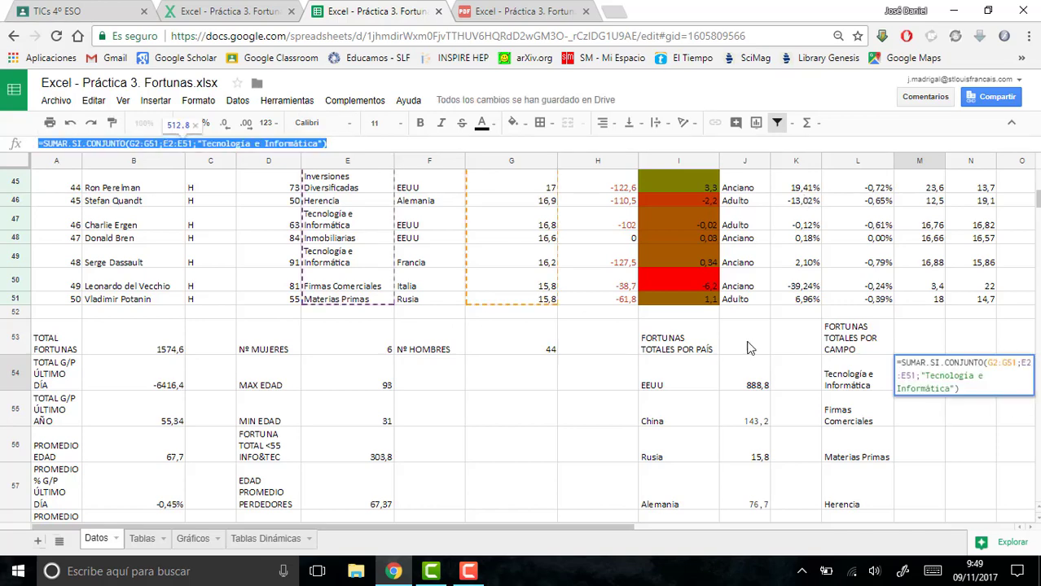
left_click(916, 424)
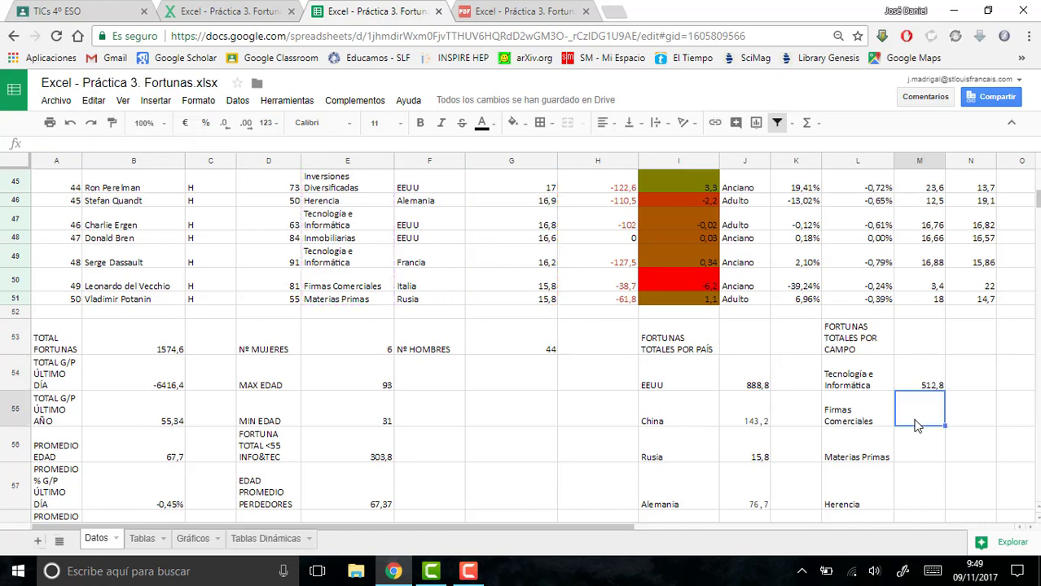
key("ctrl+v")
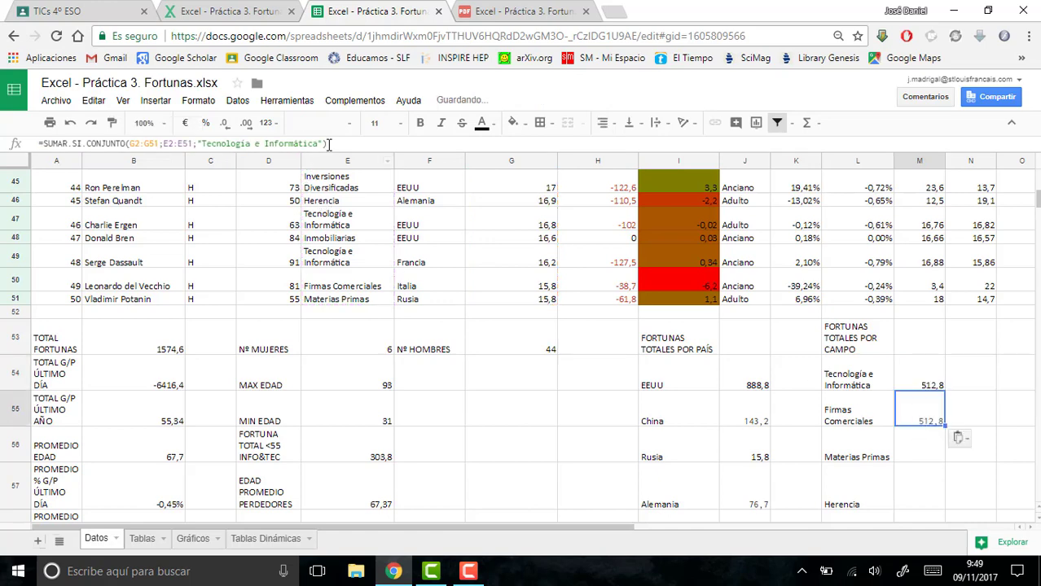
left_click_drag(317, 143, 202, 134)
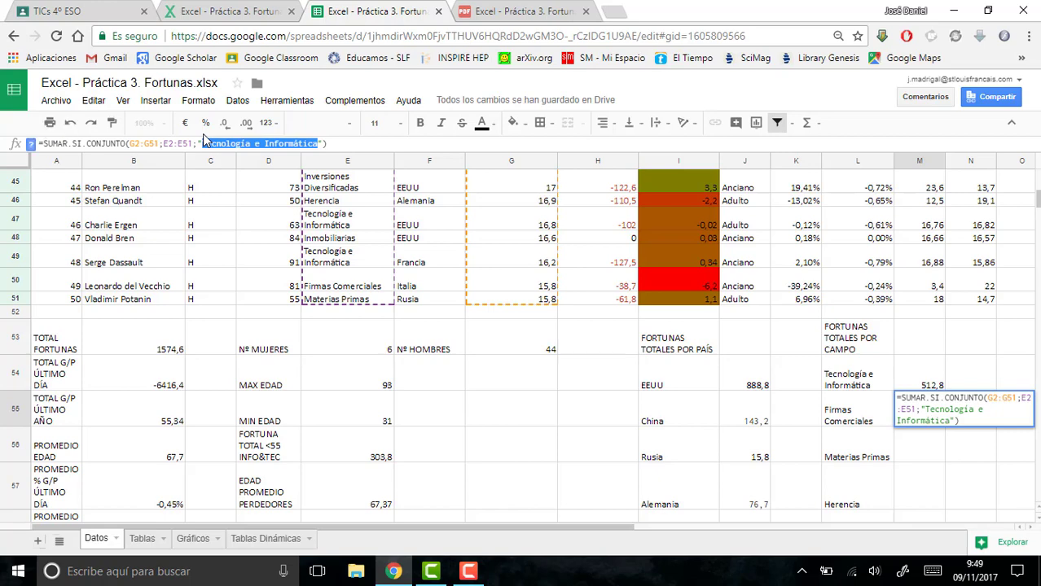
type("Firmas C")
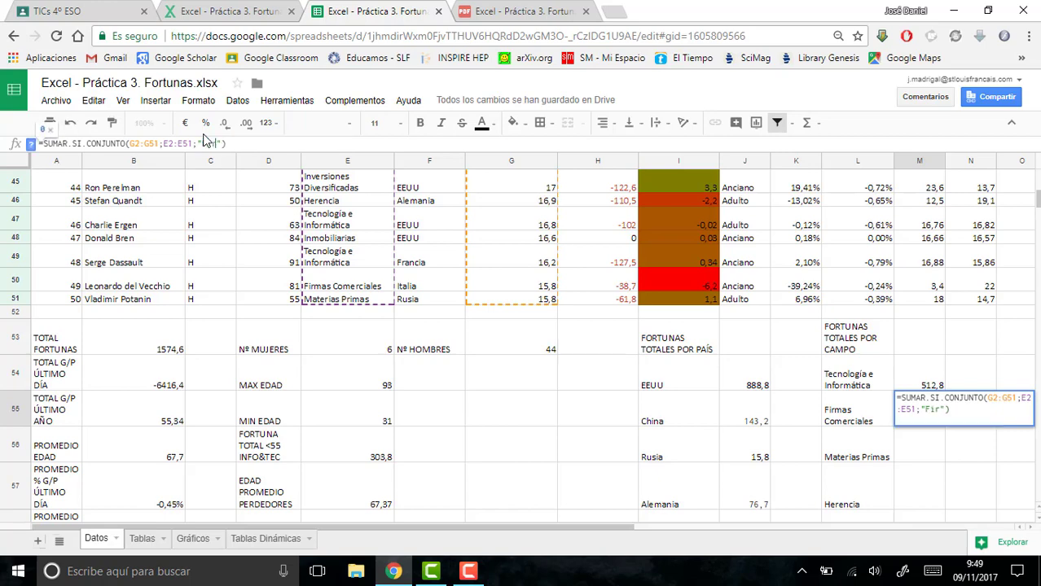
type("omerciales")
key("Return")
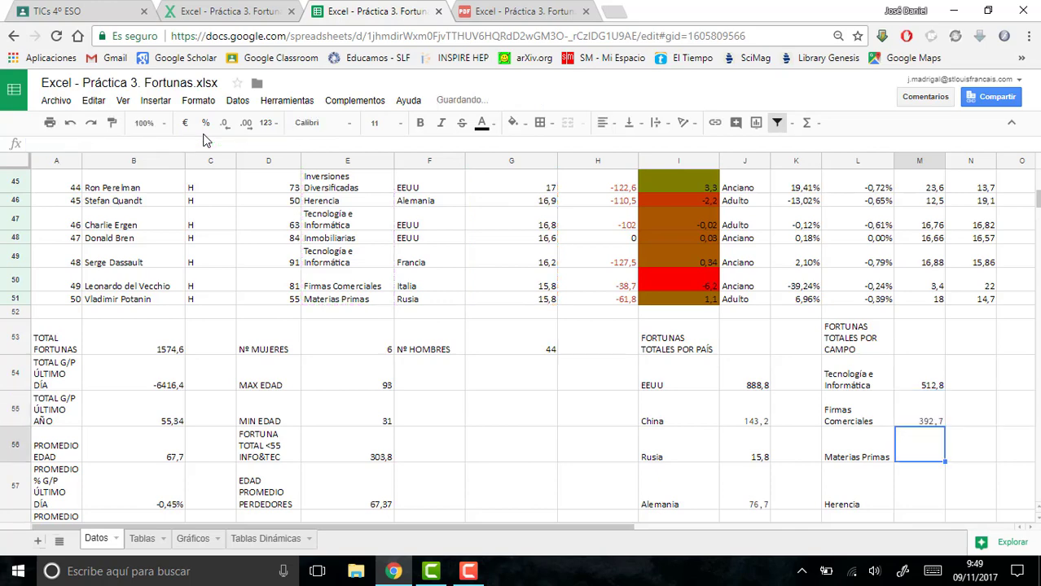
- Paste the SUMAR.SI.CONJUNTO formula into M56 and change its criterion to "Materias Primas"
key("ctrl+v")
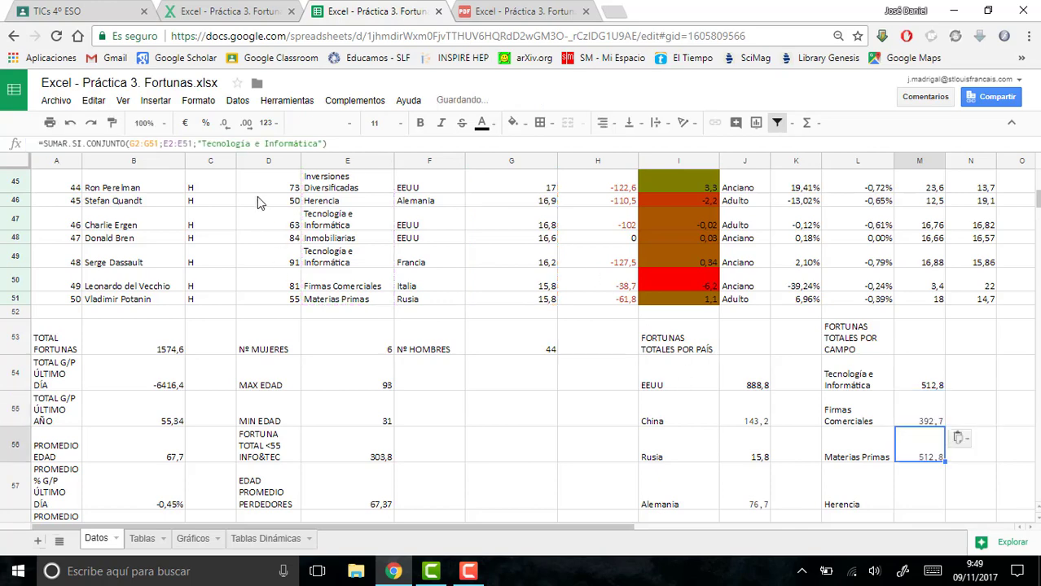
left_click_drag(204, 144, 320, 143)
type("Materias ")
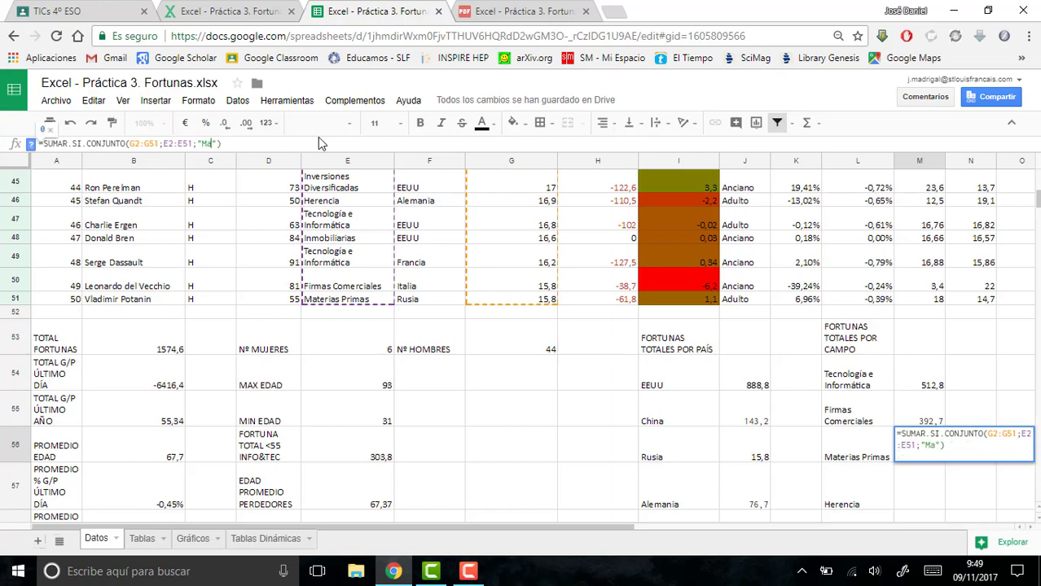
type("Primas")
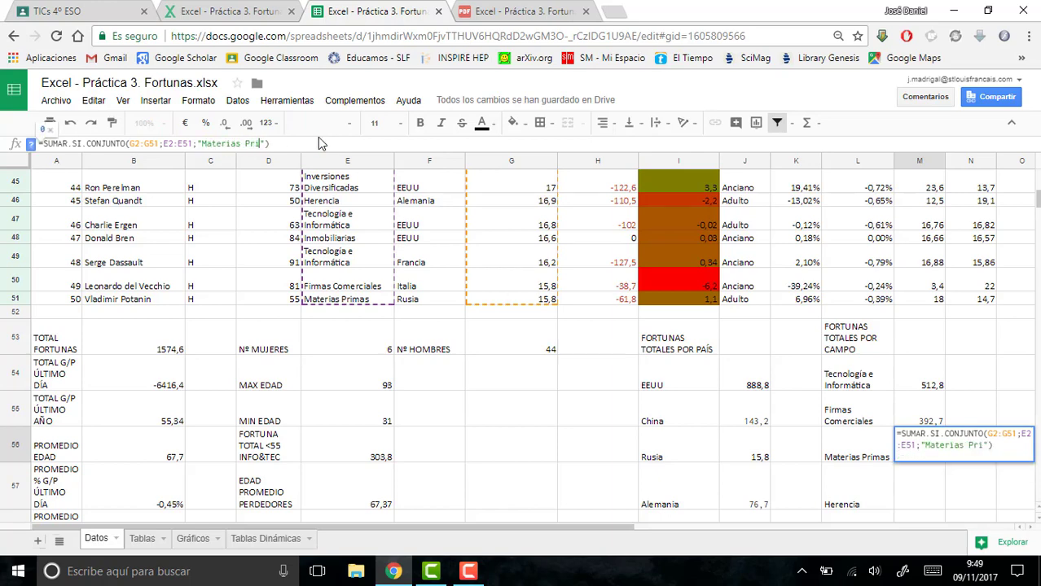
key("Return")
- Paste the SUMAR.SI.CONJUNTO formula into M57 and change its criterion to "Herencia"
type("=SUMAR.SI.CONJUNTO(G2:G51;E2:E51;\"Tecnologia e Informática\")")
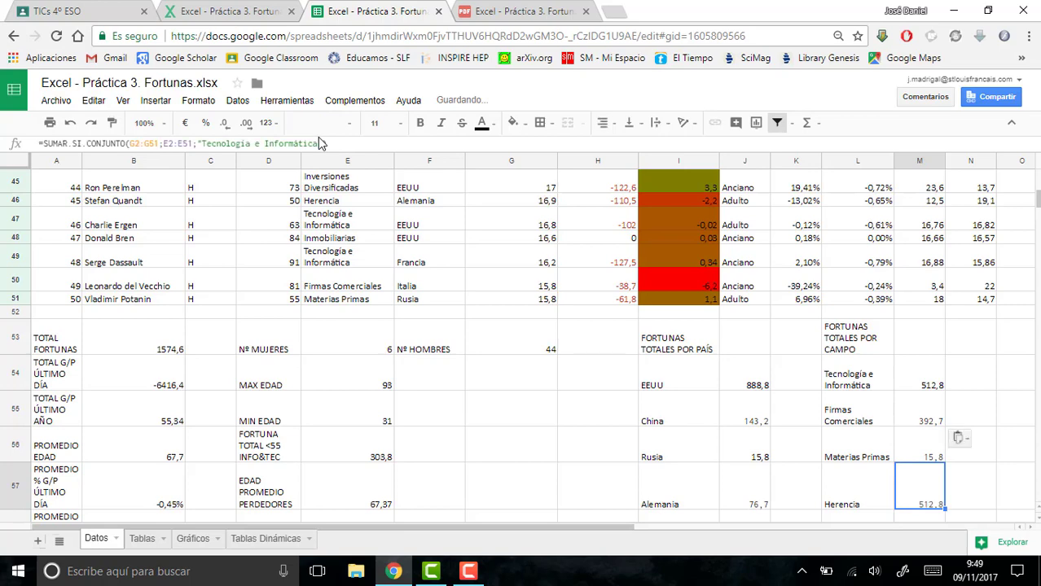
left_click_drag(314, 143, 218, 143)
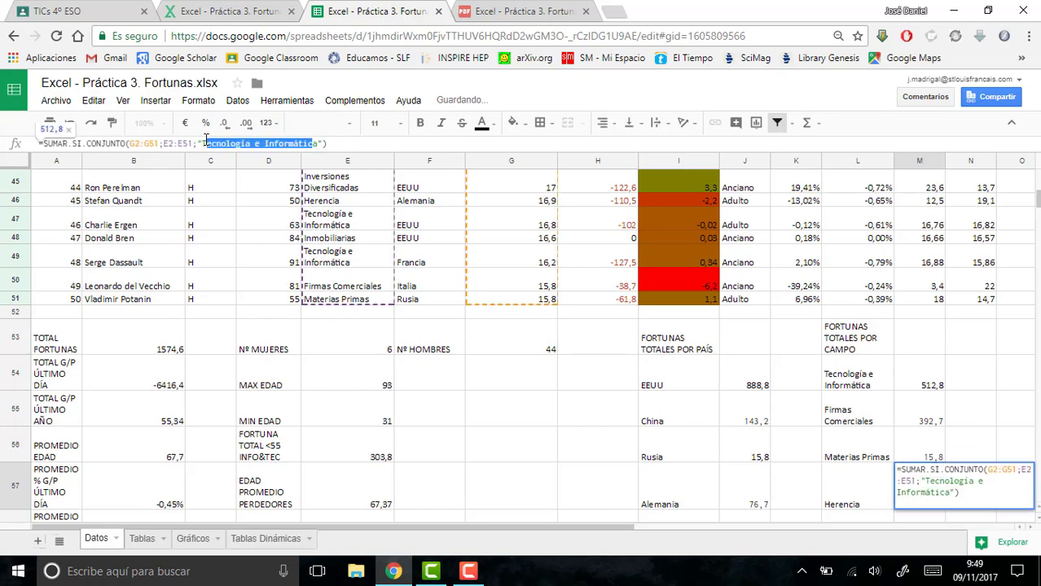
type("Herenci")
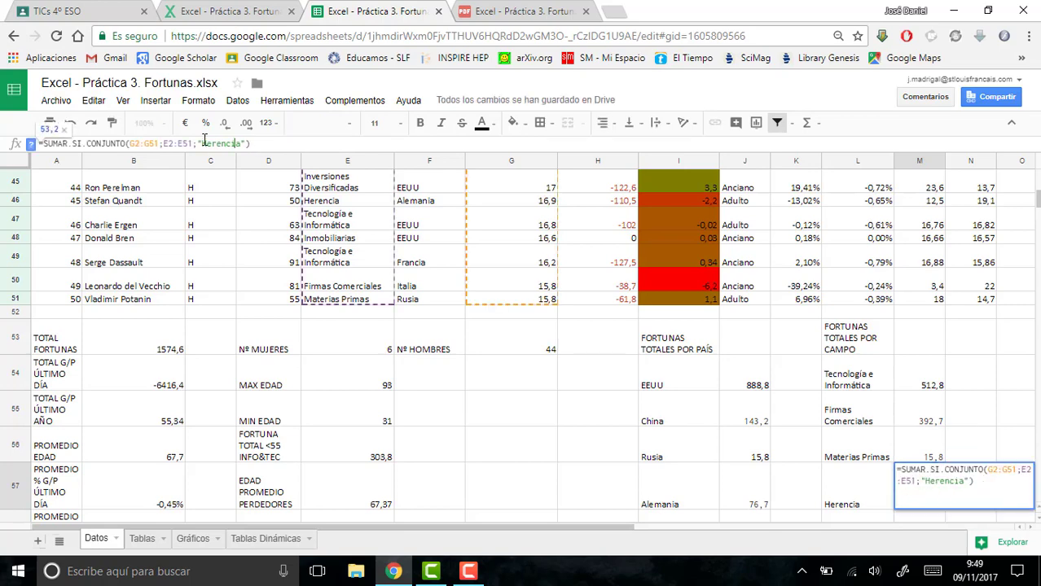
type("a")
key("Return")
- Paste the SUMAR.SI.CONJUNTO formula into M58 and change its criterion to "Inmobiliarias"
left_click(204, 142)
key("ctrl+v")
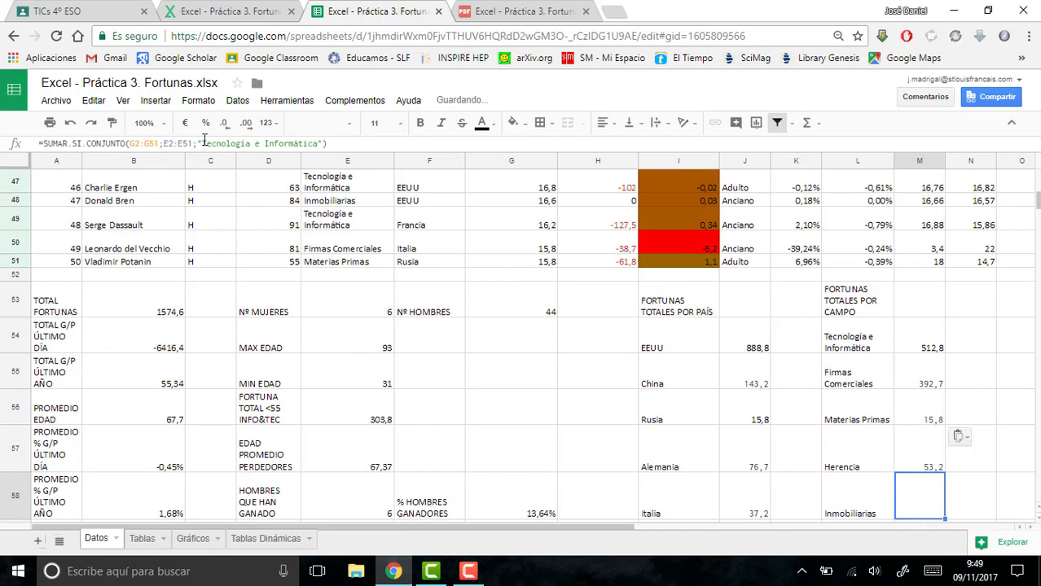
left_click_drag(317, 144, 203, 144)
type("Inmobiliaria")
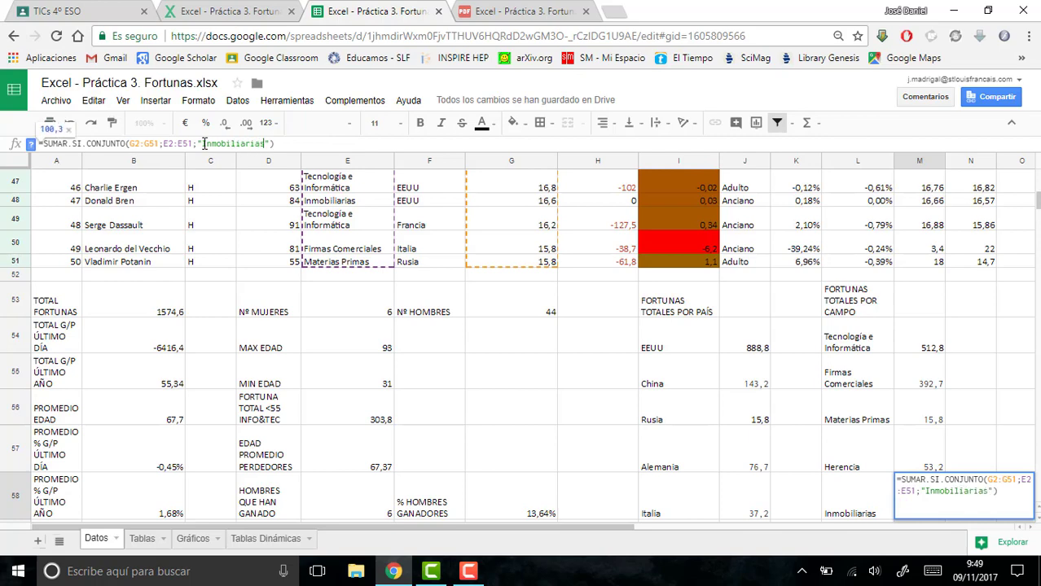
key("Return")
- Paste the SUMAR.SI.CONJUNTO formula into M59 and change its criterion to "Industria"
key("ctrl+v")
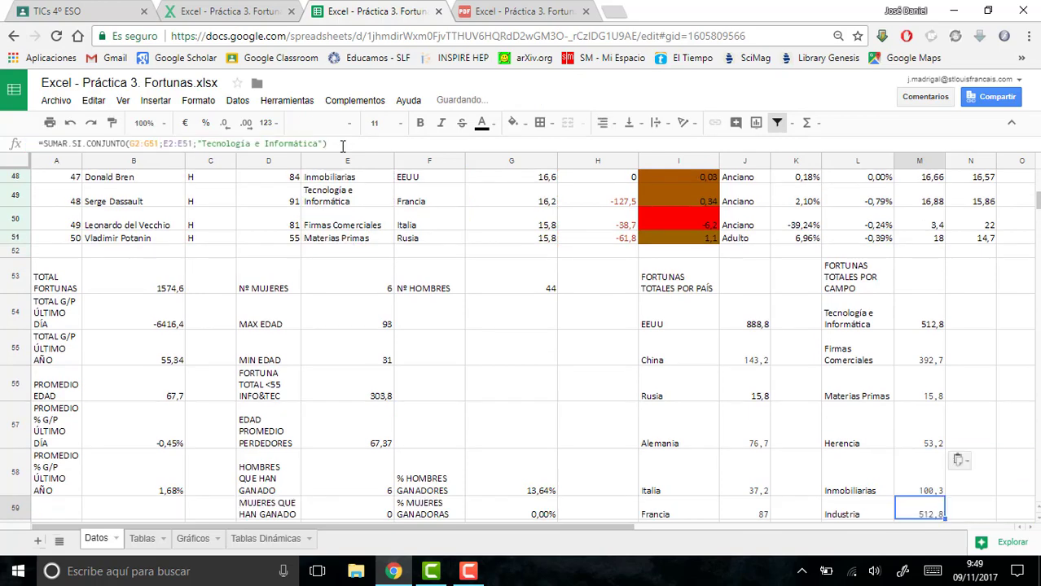
left_click_drag(319, 143, 203, 143)
type("Industria")
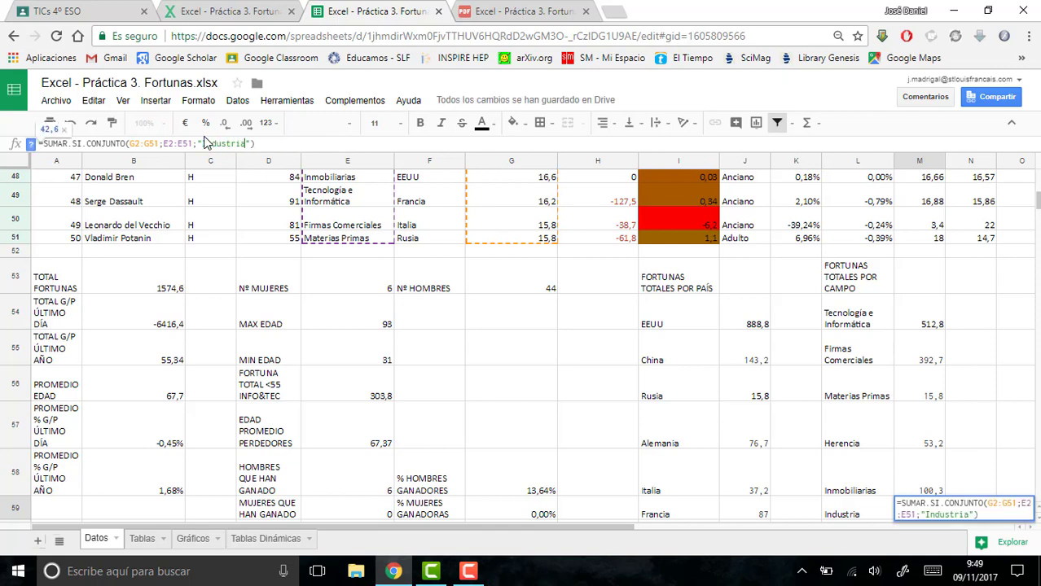
key("Return")
- Paste the SUMAR.SI.CONJUNTO formula into M60 and change its criterion to "Finanzas"
type("=SUMAR.SI.CONJUNTO(G2:G51;E2:E51;\"Tecnología e Informática\")")
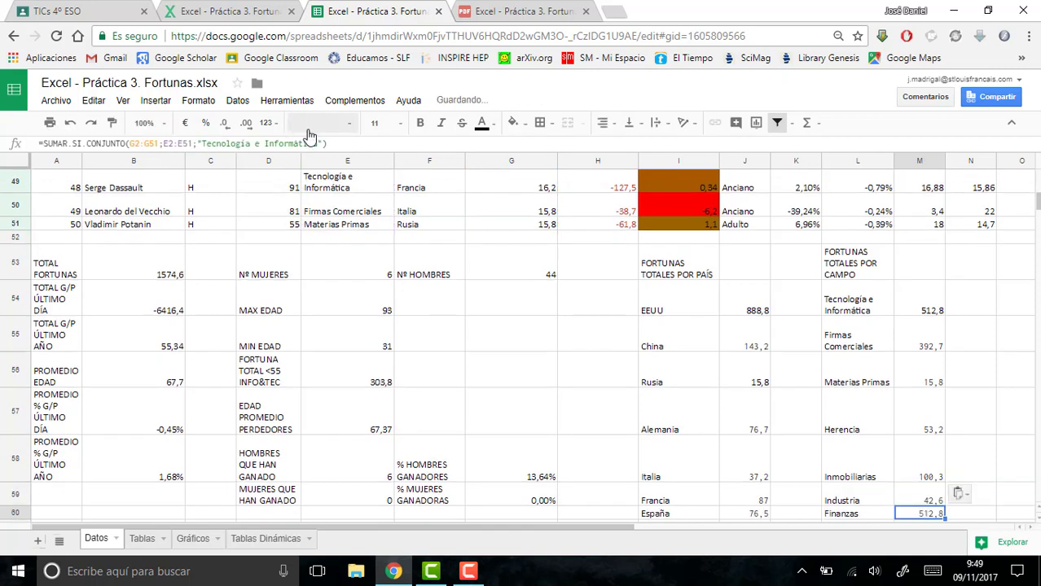
left_click_drag(320, 143, 205, 134)
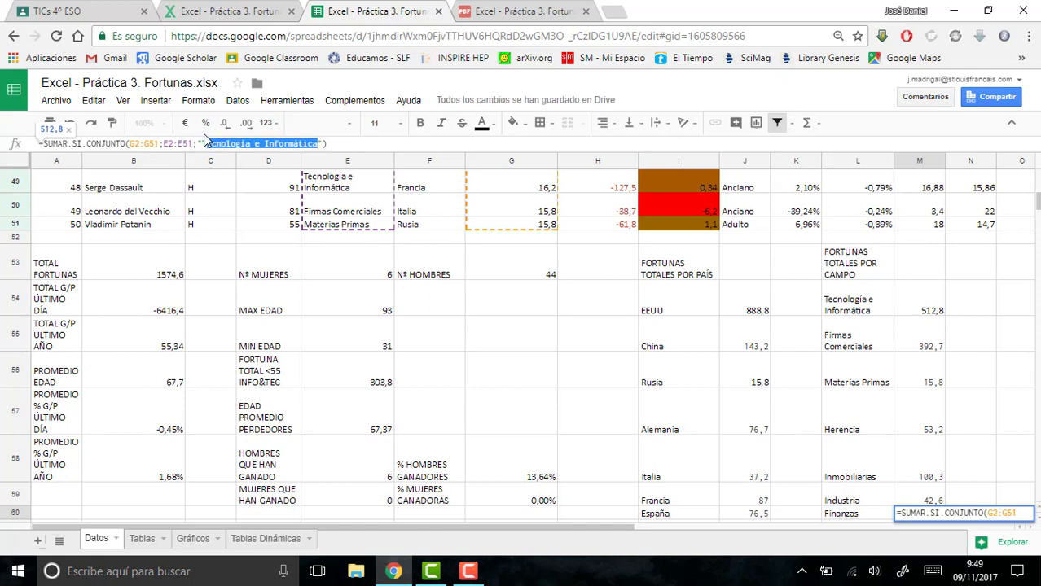
type("Finanzas")
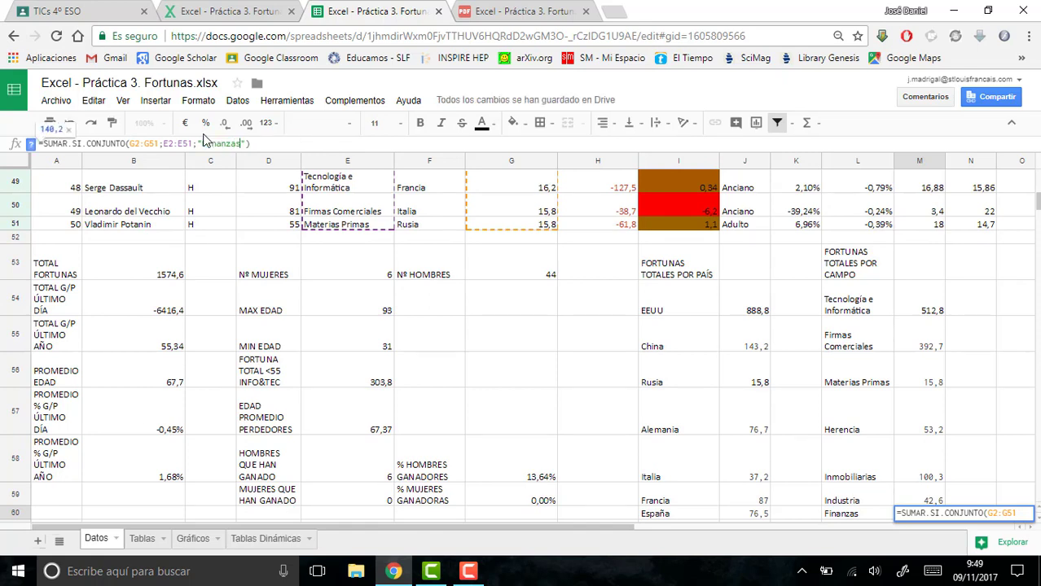
key("Return")
- Paste the SUMAR.SI.CONJUNTO formula into M61 and change its criterion to "inversiones Diversificadas"
type("=SUMAR.SI.CONJUNTO(G2:G51;E2:E51;\"Tecnología e Informática\")")
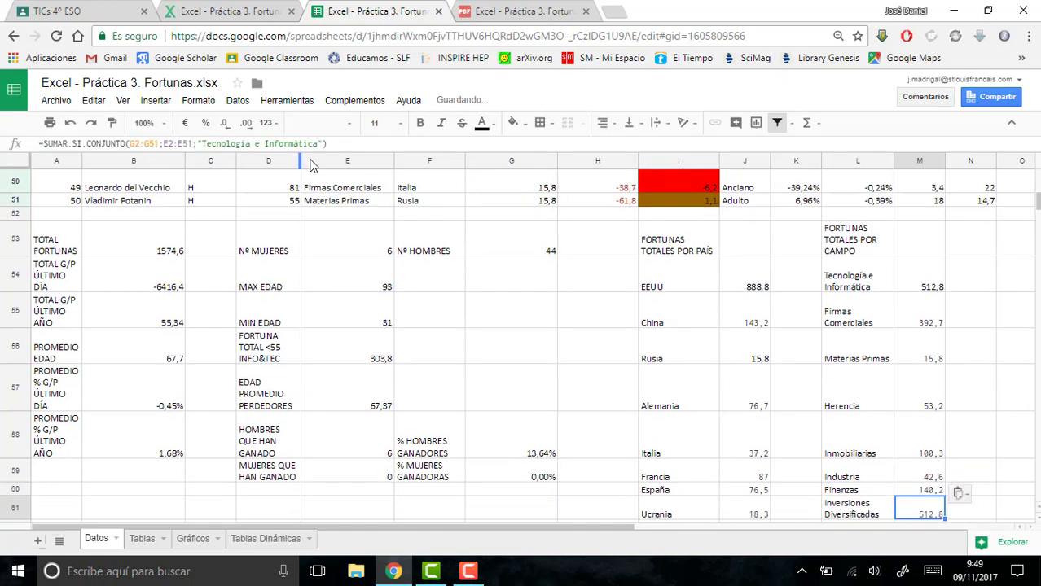
left_click_drag(320, 144, 206, 144)
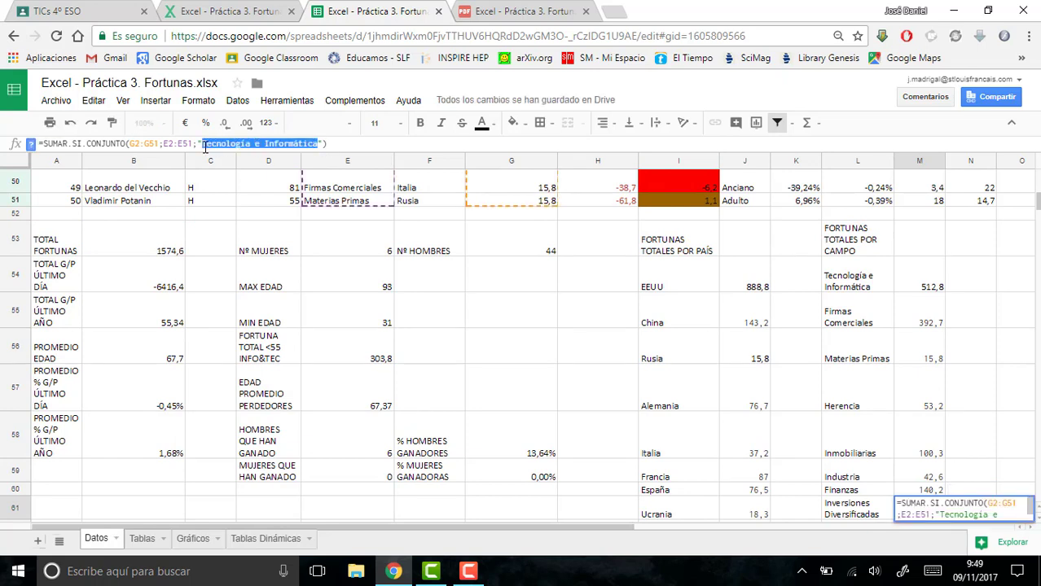
type("Inversiones ÇDiv")
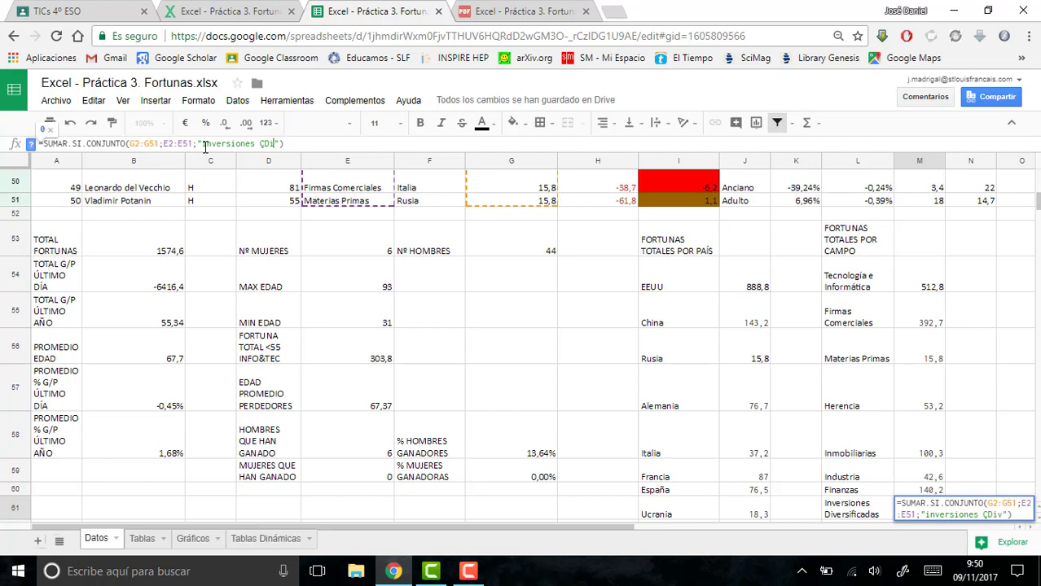
key("BackSpace")
type("Diversificadas")
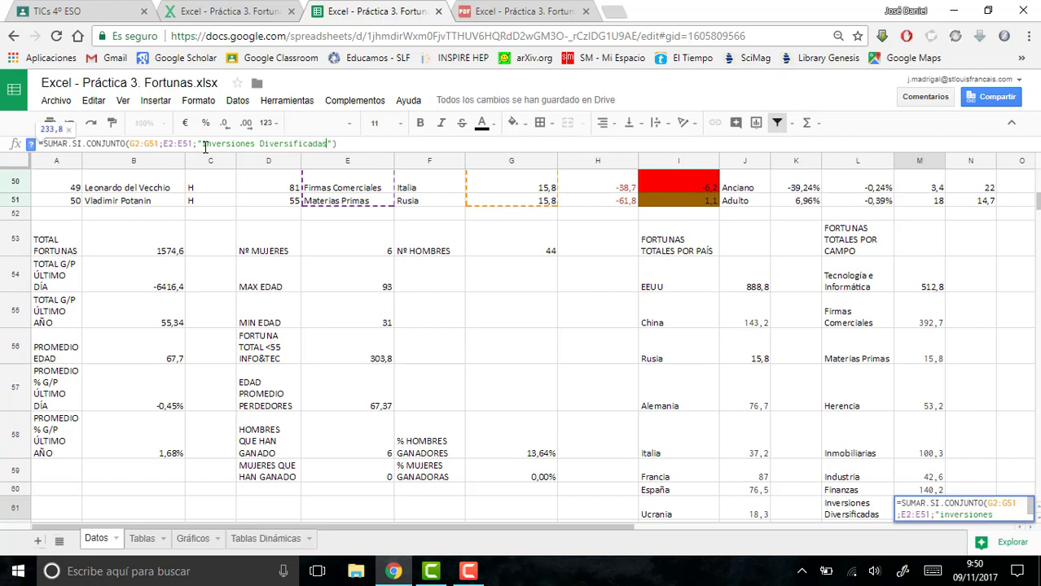
key("Return")
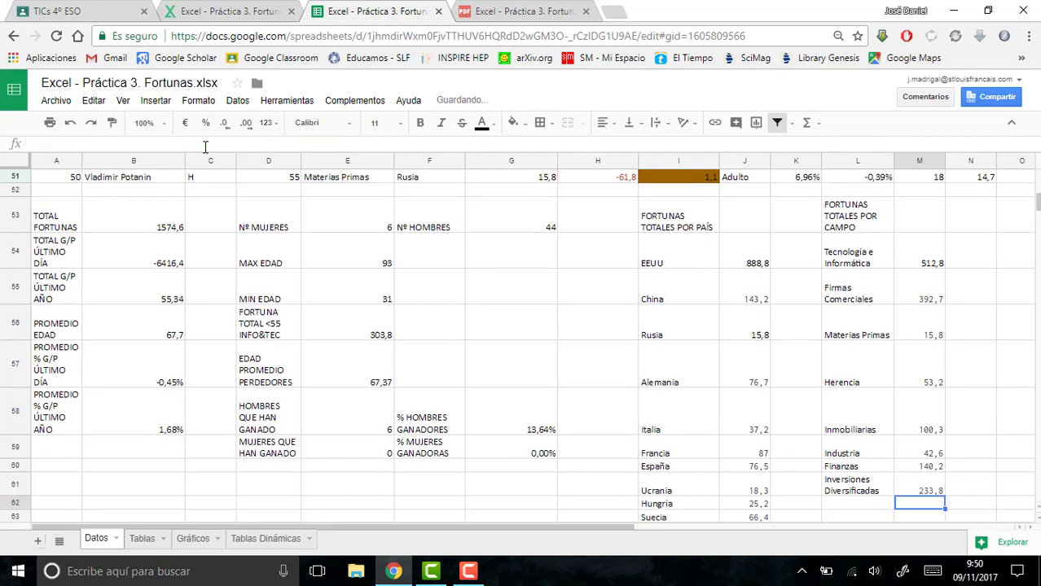
- Add the missing field label "Alimentación" in L62, below Inversiones Diversificadas
left_click(845, 506)
type("Alimenta")
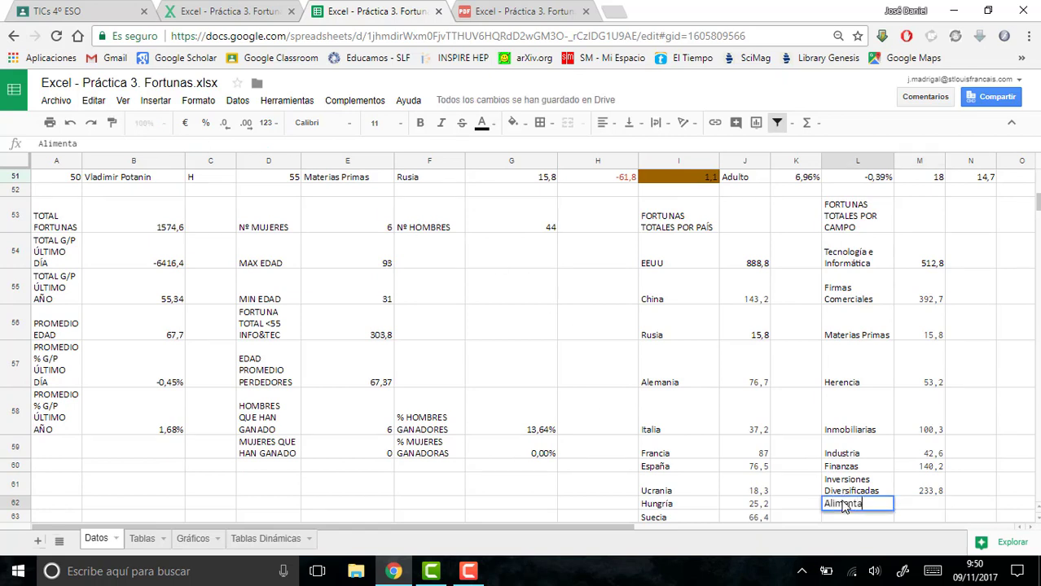
type("ción")
- Paste the SUMAR.SI.CONJUNTO formula into M62 and change its criterion to "Alimentación"
left_click(921, 505)
type("=SUMAR.SI.CONJUNTO(G2:G51;E2:E51;\"Tecnología e Informática\")")
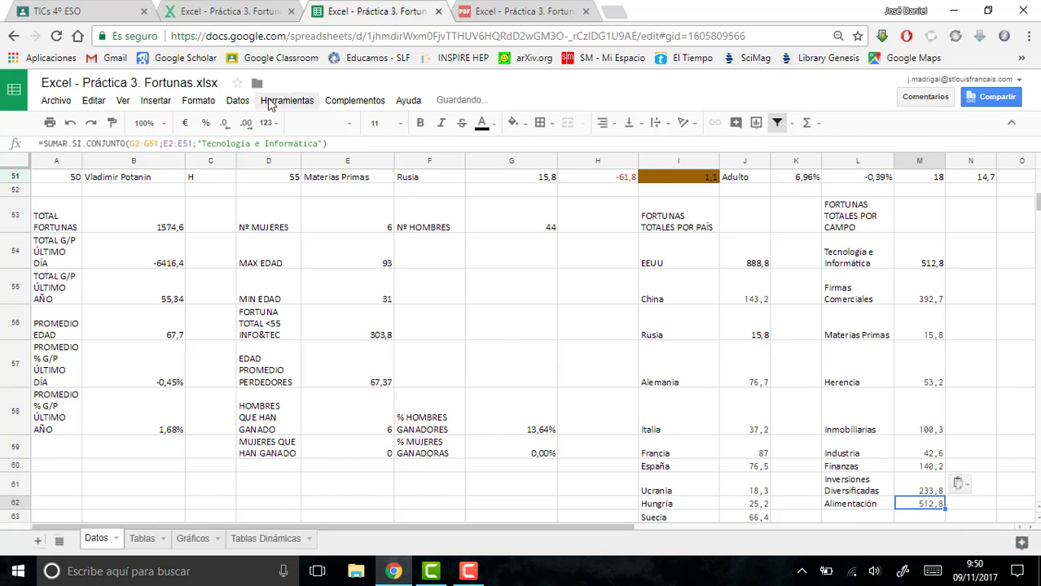
left_click_drag(318, 143, 204, 143)
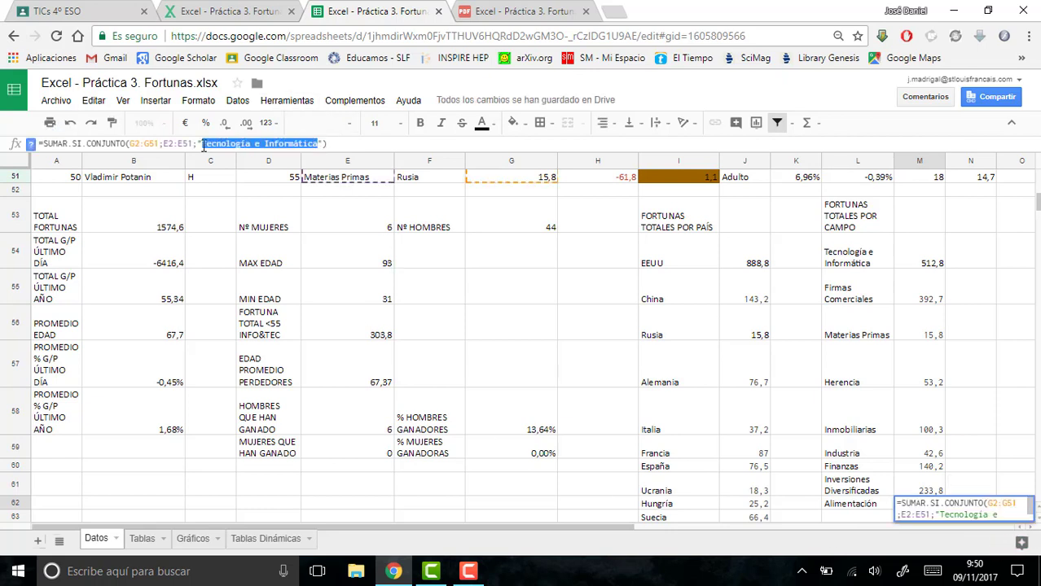
type("Alimentaci")
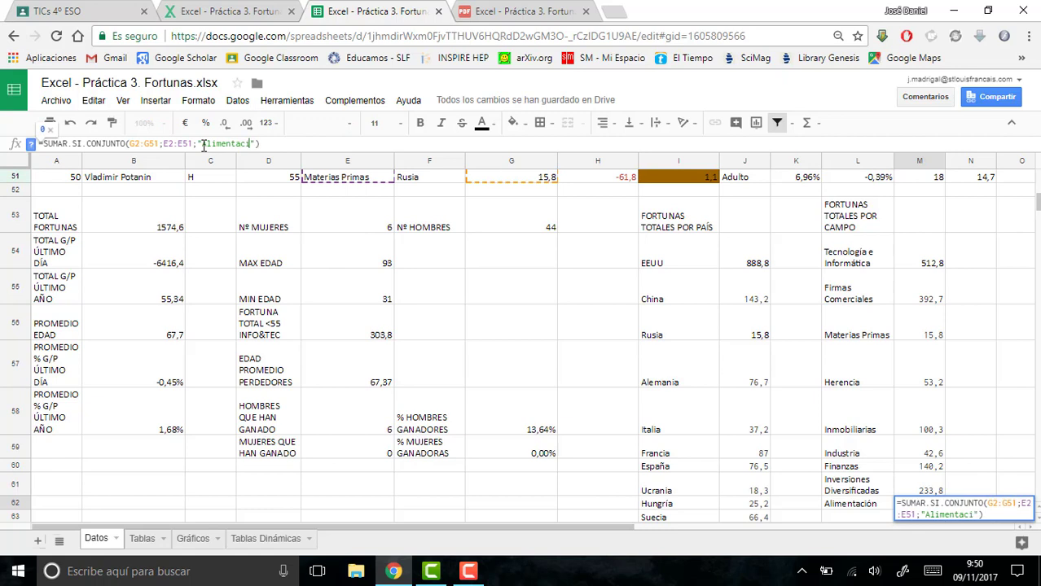
type("ón")
key("Return")
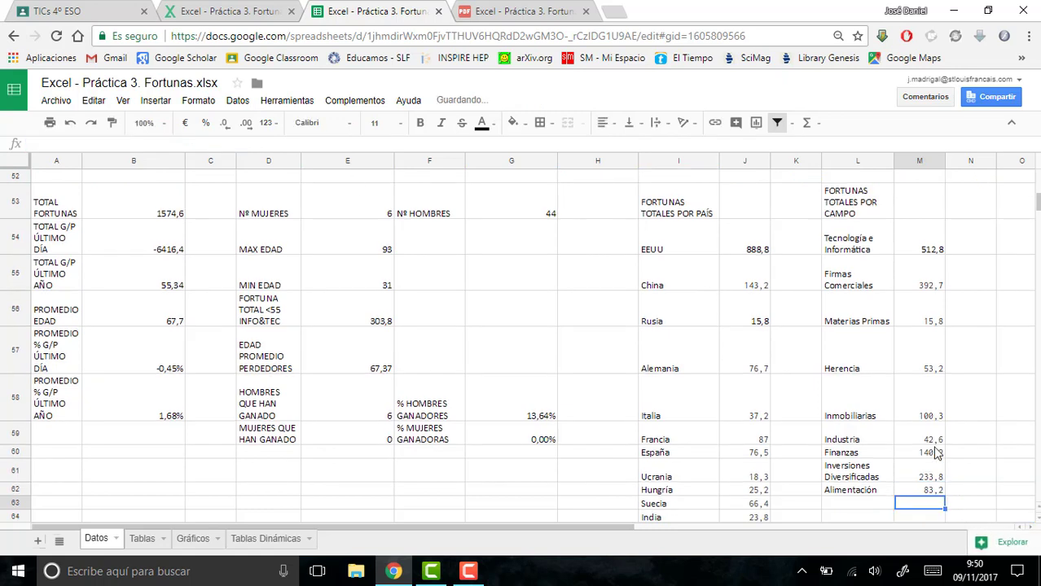
- Insert a column chart of the total fortunes per field from the range L54:M62
mouse_move(920, 490)
left_mouse_down()
mouse_move(896, 448)
mouse_move(845, 254)
left_mouse_up()
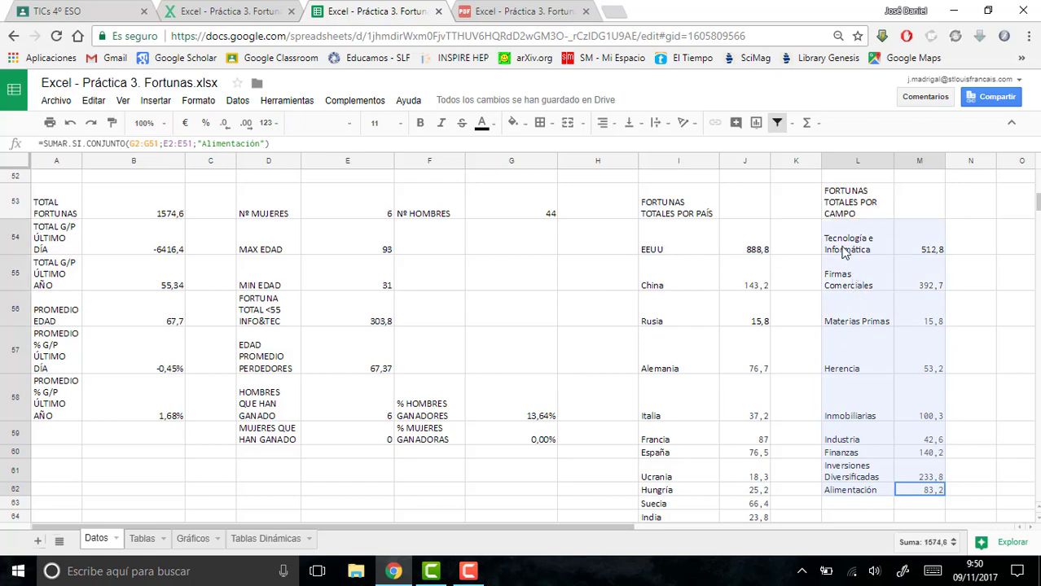
left_click_drag(844, 254, 843, 254)
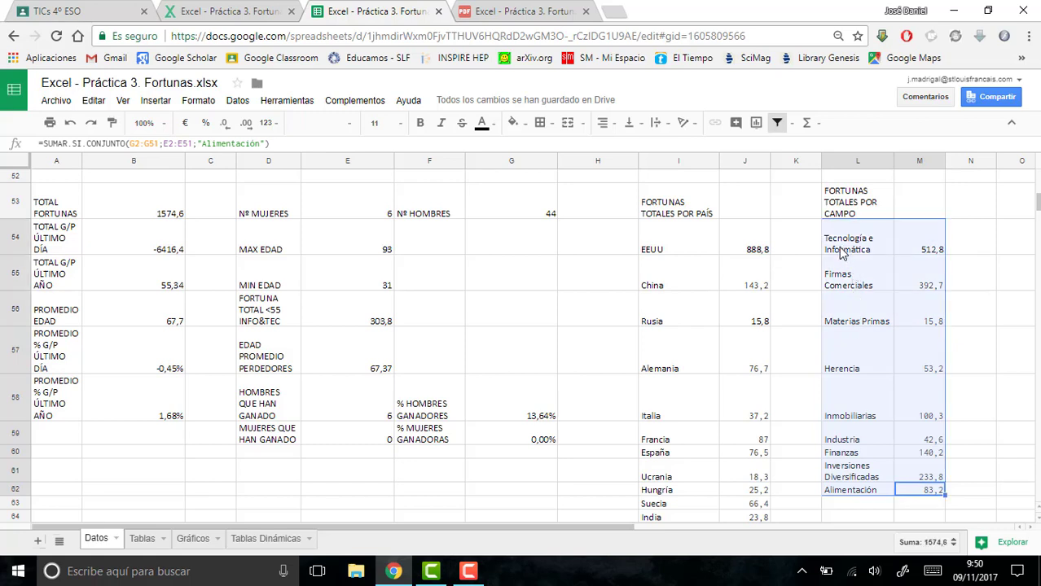
left_click(157, 103)
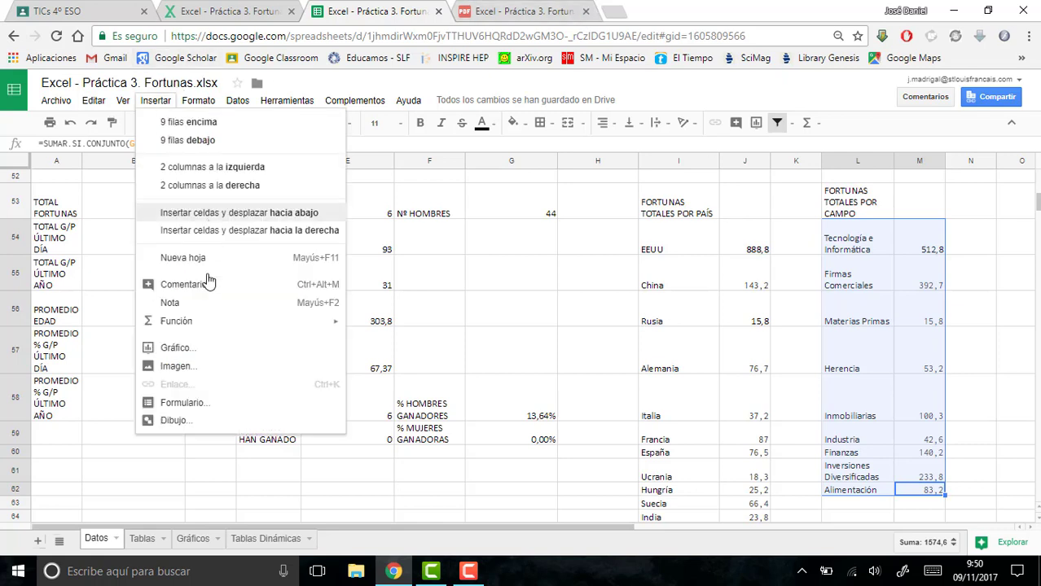
left_click(204, 349)
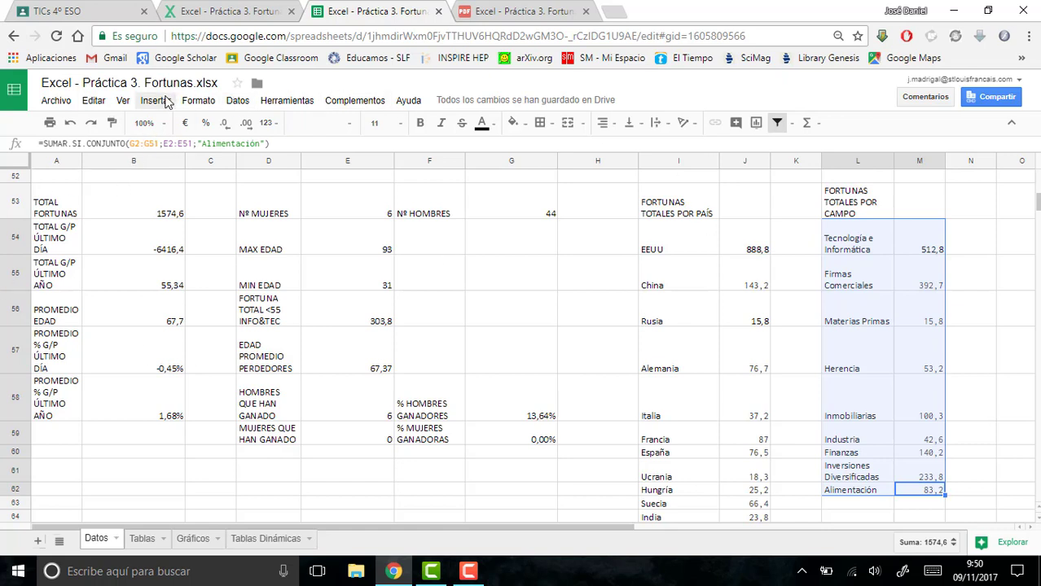
left_click(165, 99)
left_click(184, 352)
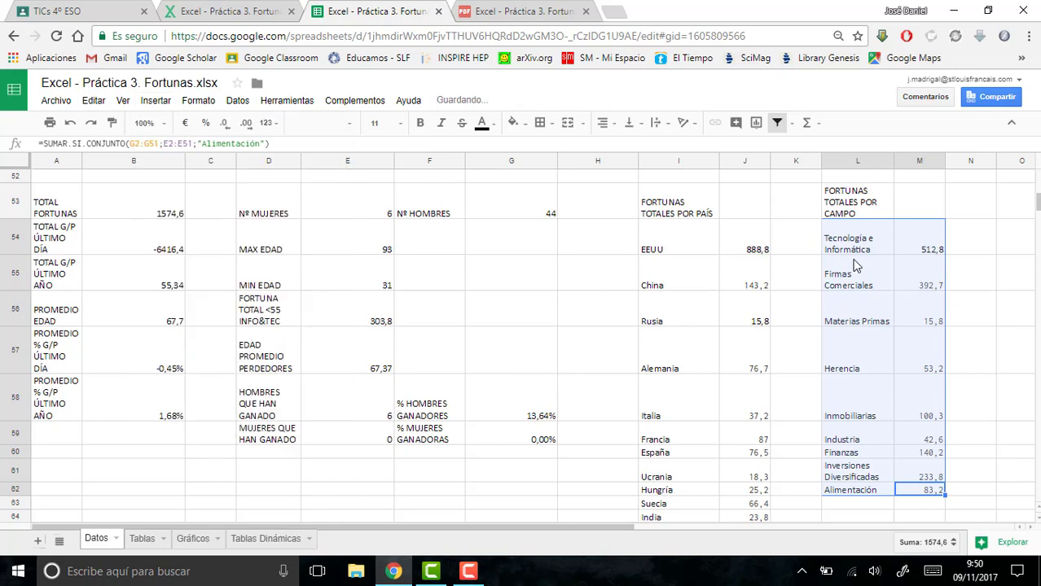
left_click(854, 237)
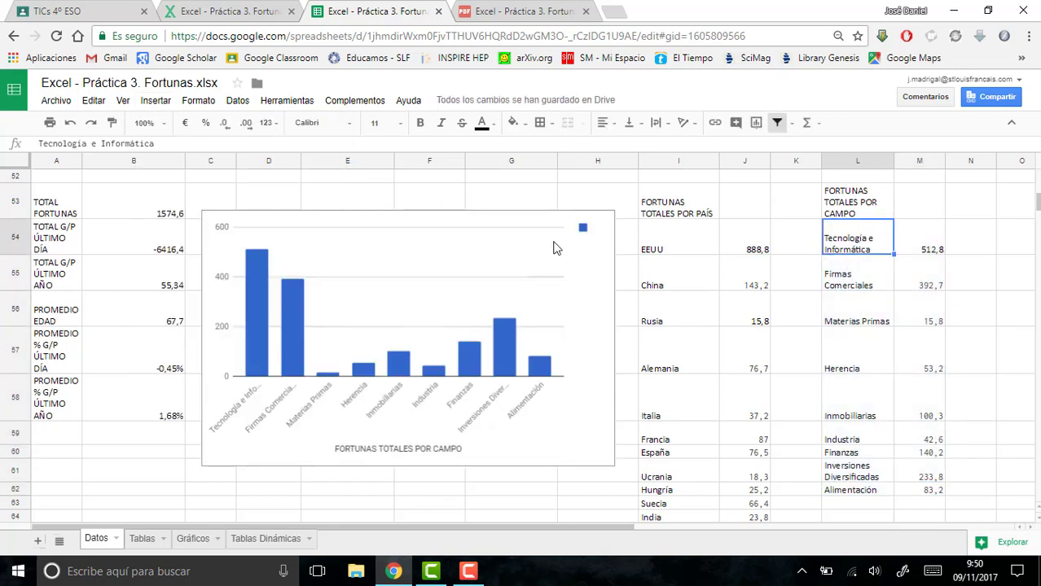
- Copy the field column chart to the Gráficos sheet and place it beside the country pie chart, starting around column H
left_click(521, 333)
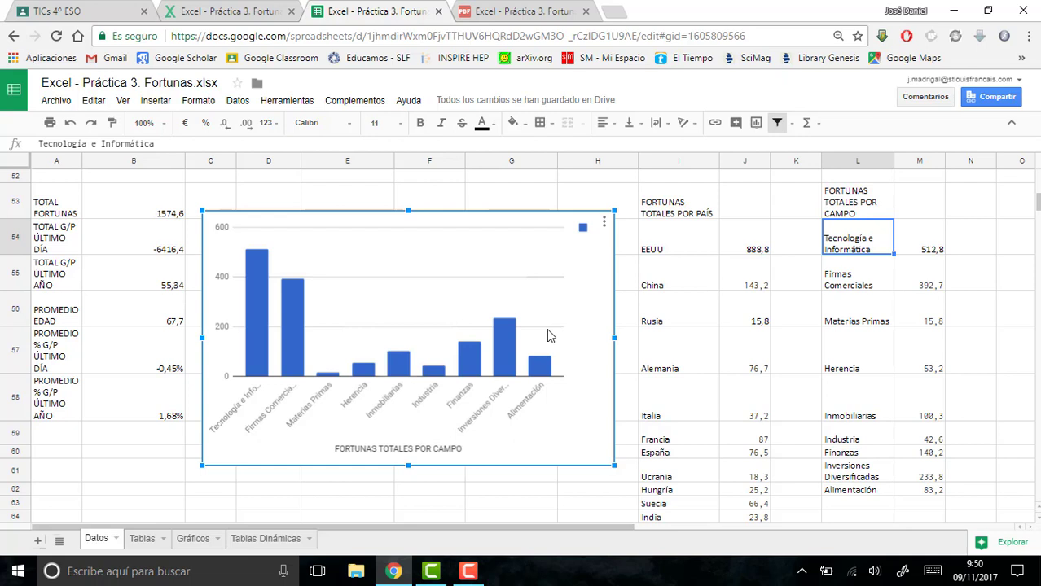
key("Escape")
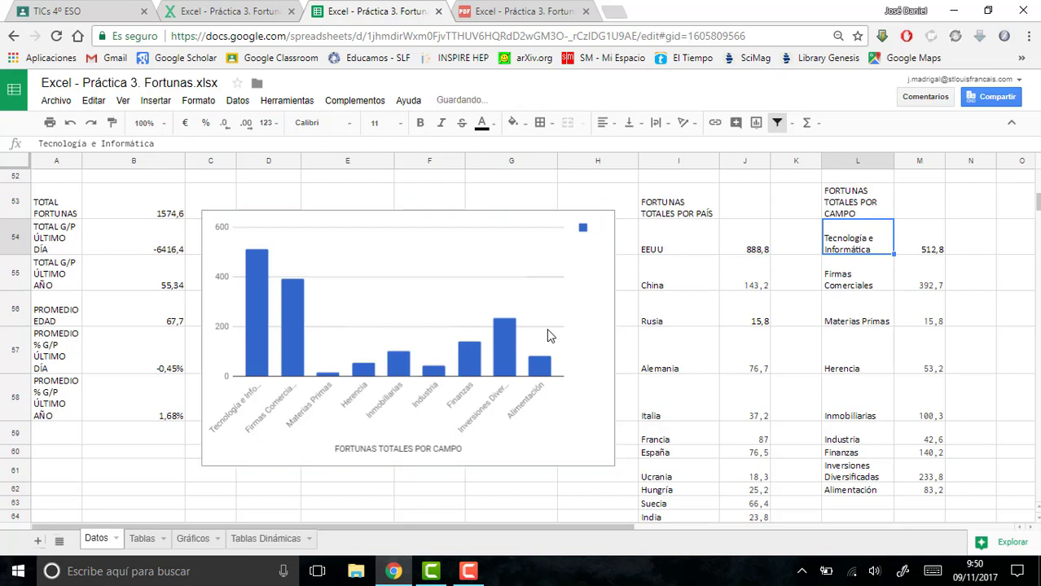
left_click(196, 540)
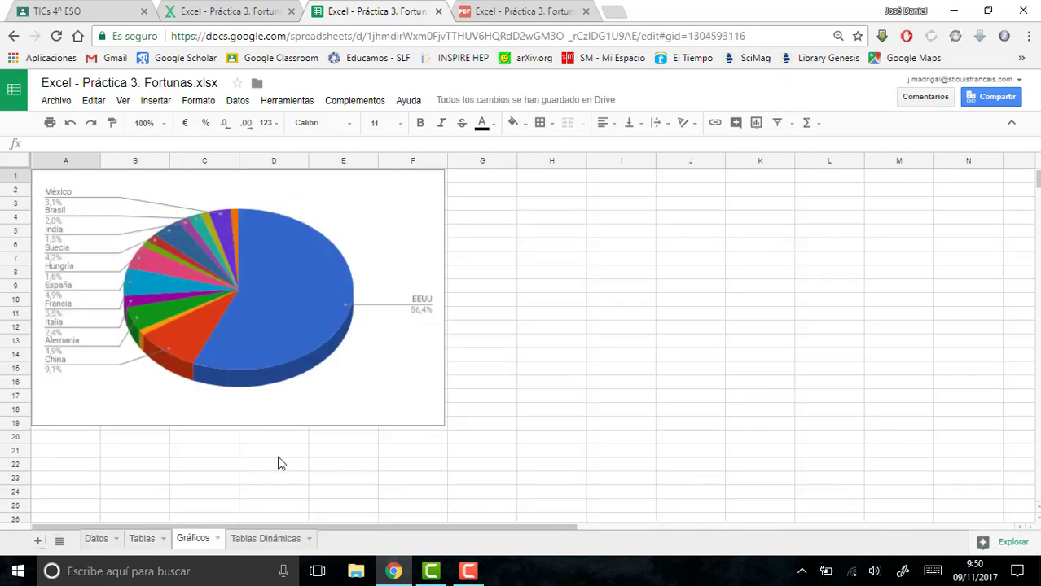
key("ctrl+v")
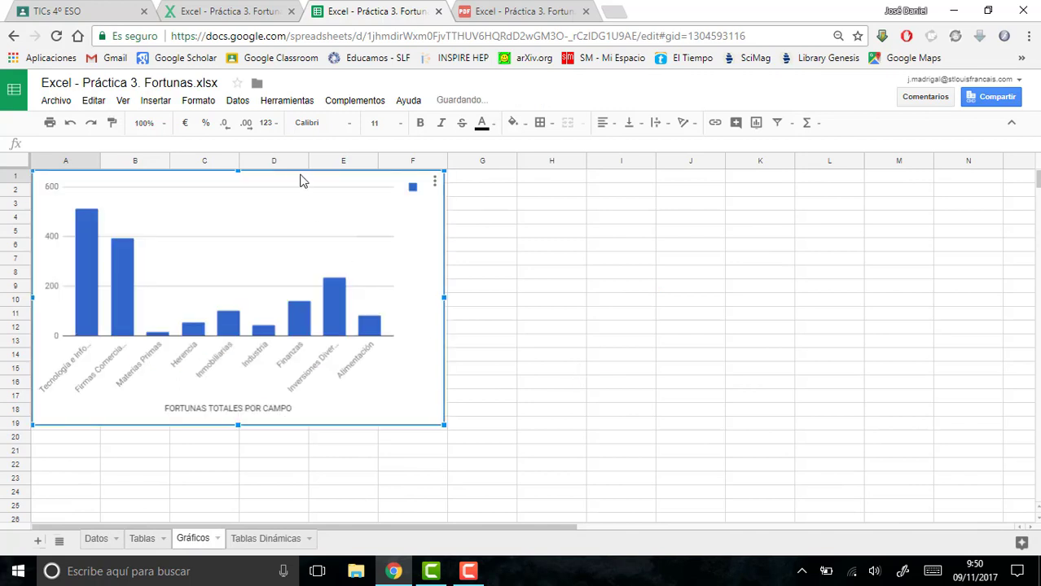
left_click_drag(439, 188, 922, 189)
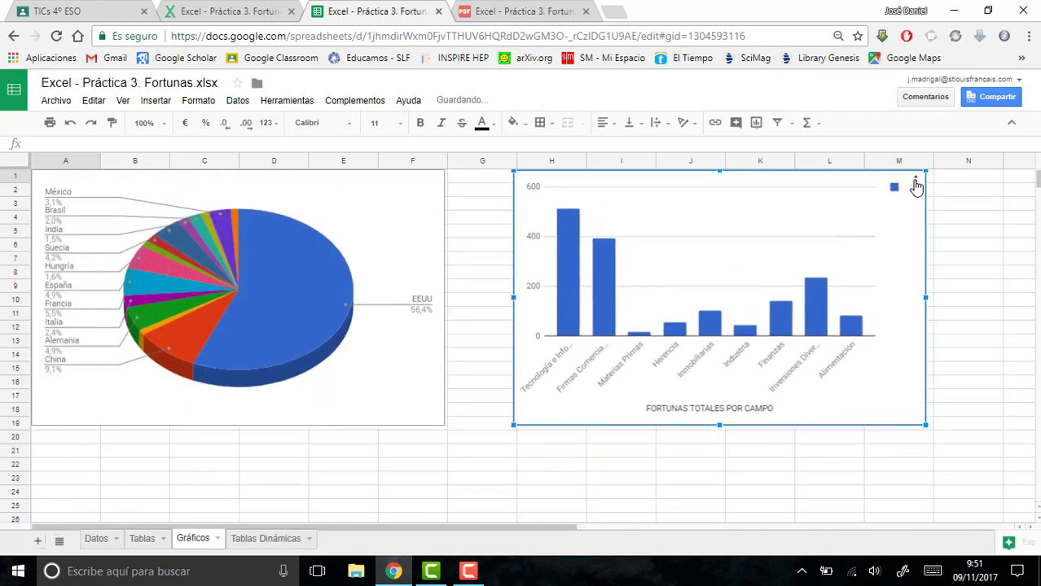
- Delete the original field column chart from the Datos sheet, keeping the copy on the Gráficos sheet
left_click(145, 540)
left_click(99, 540)
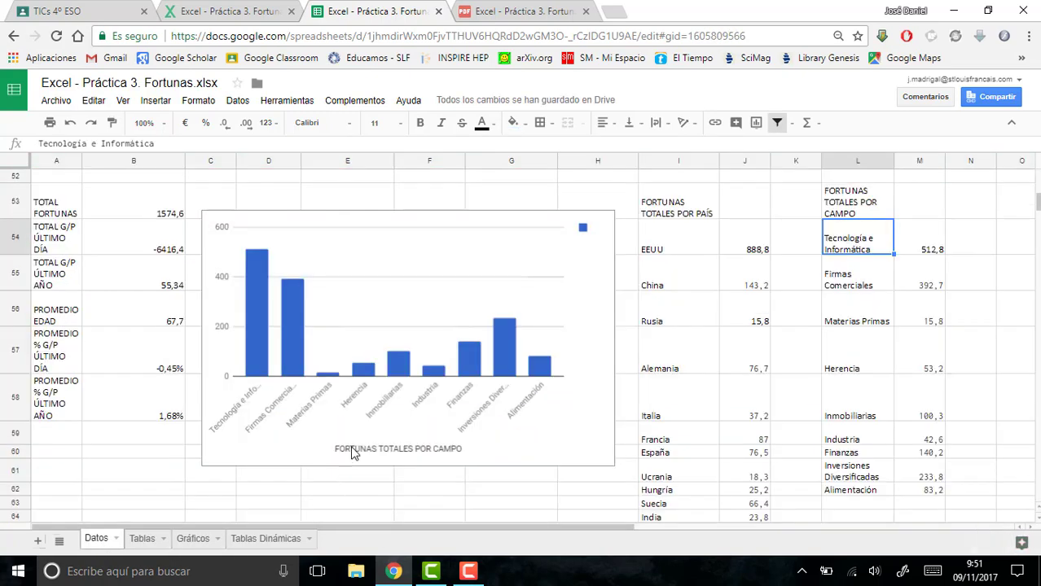
left_click(561, 223)
key("Delete")
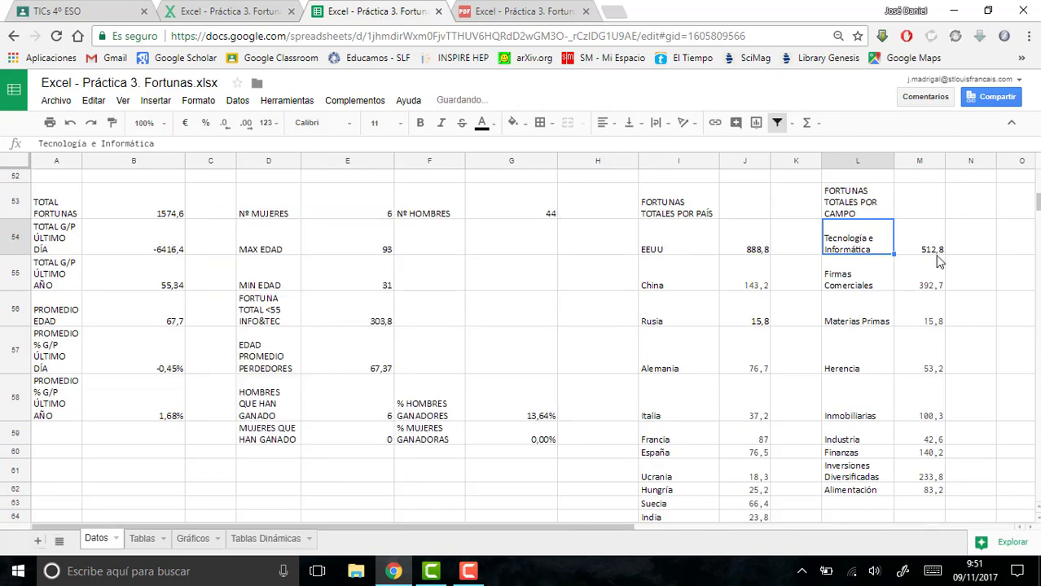
- Read point 16 in the exercise PDF and create a pivot table from the range A1:N51 of the Datos sheet
left_click(522, 11)
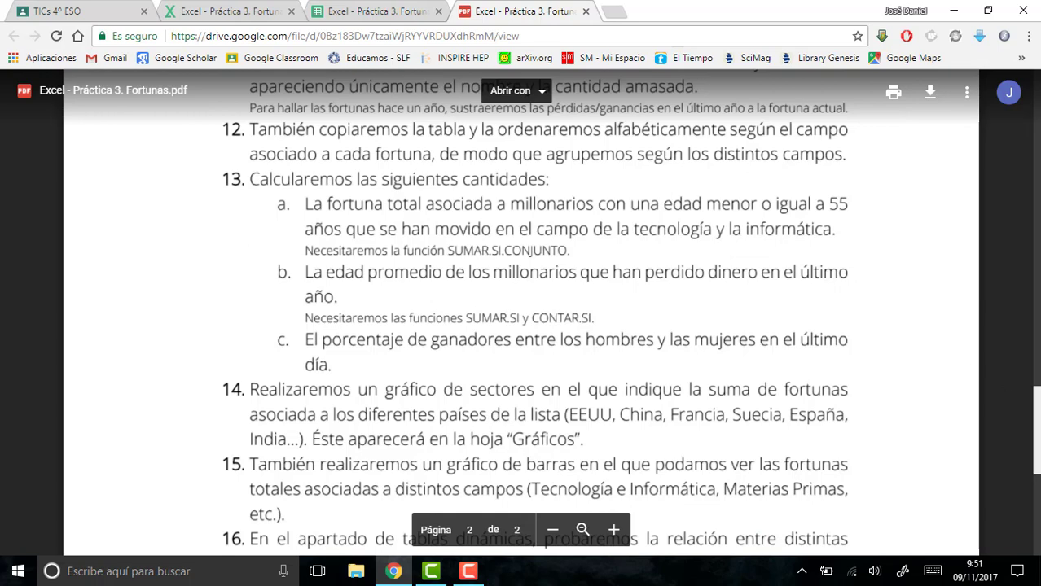
scroll(1018, 407, "down", 2)
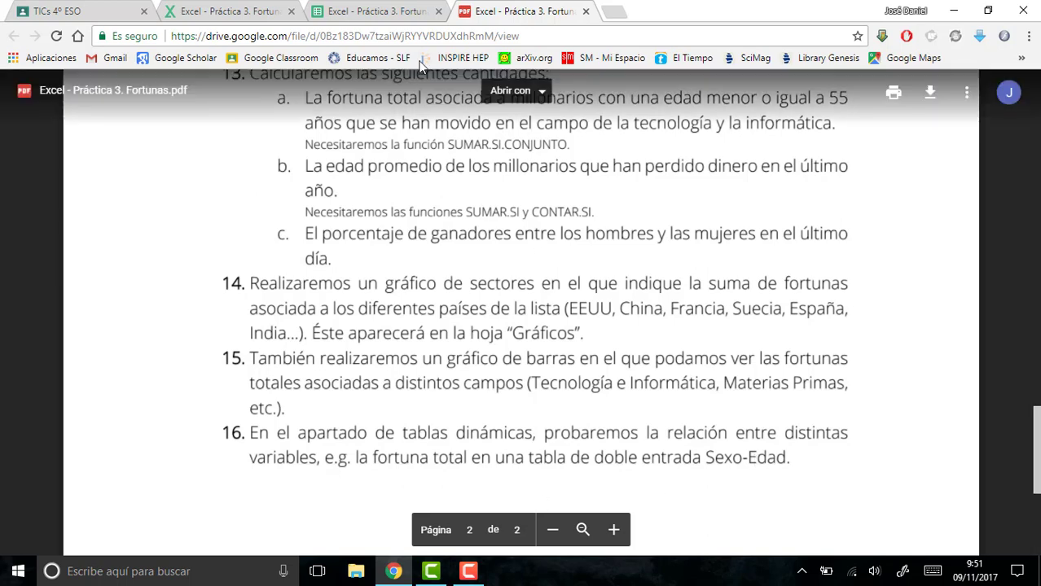
left_click(338, 8)
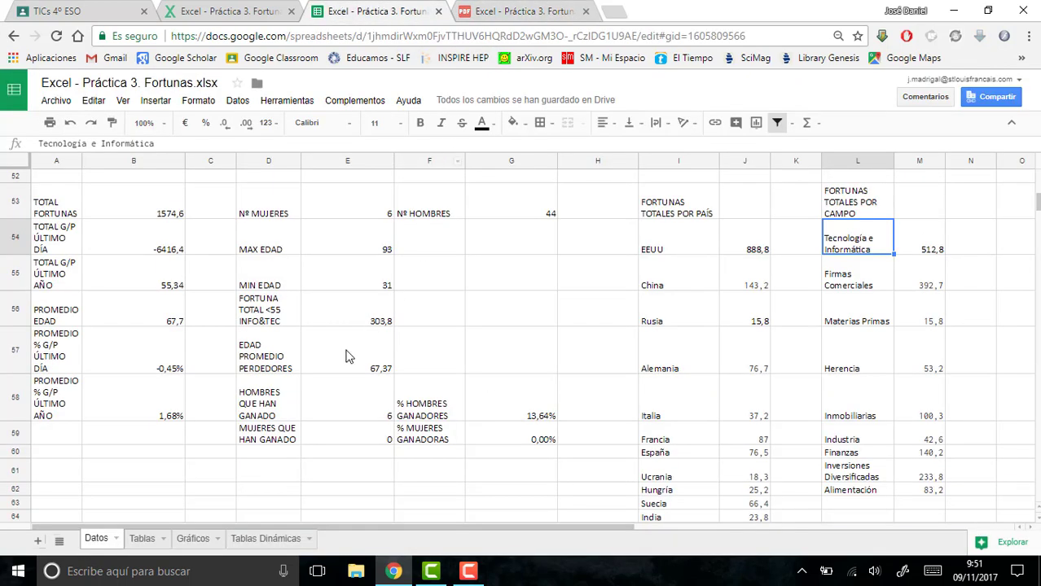
left_click(1033, 202)
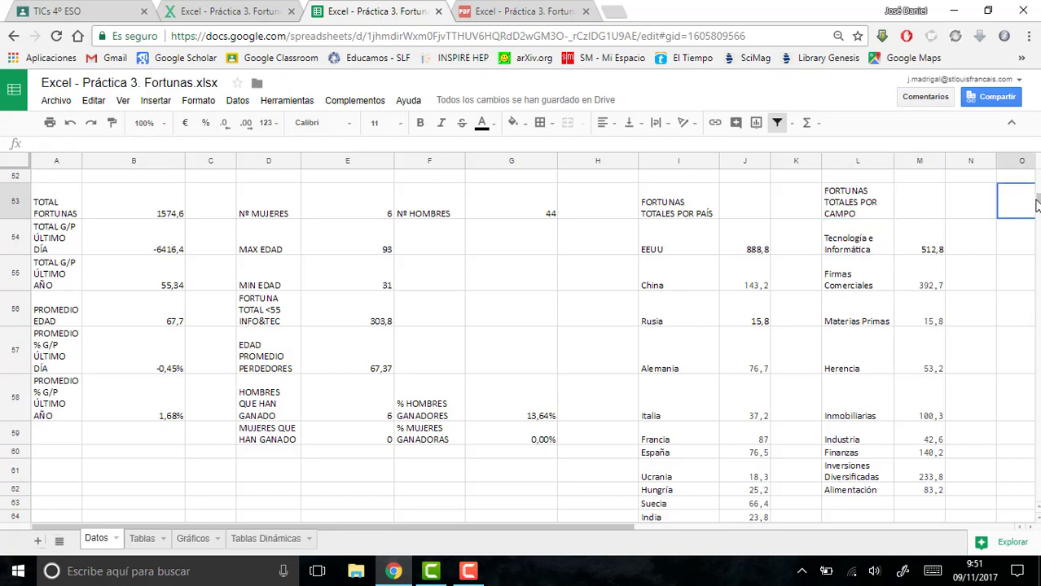
left_click_drag(1038, 200, 1038, 172)
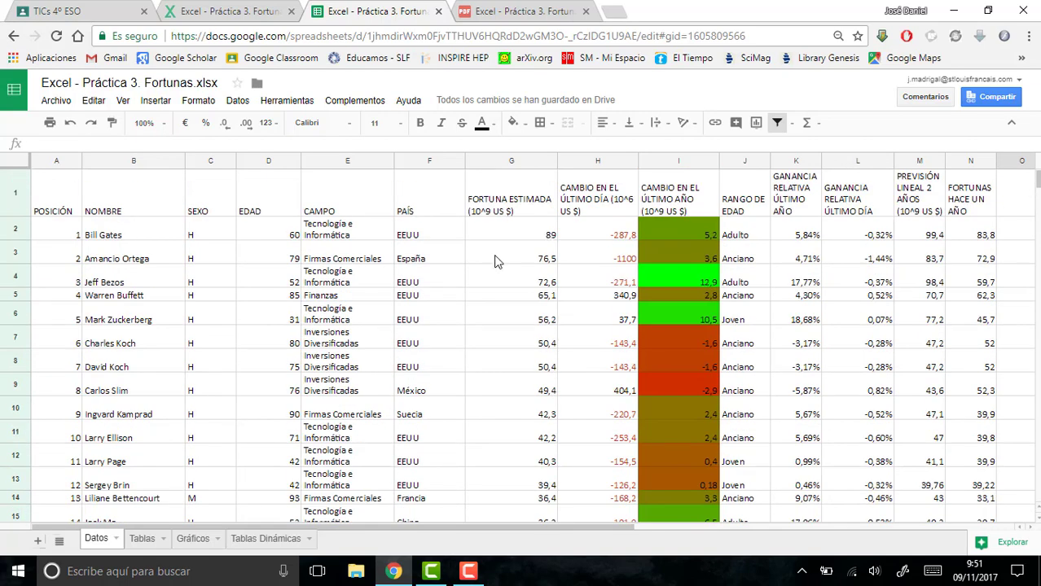
left_click_drag(81, 210, 983, 316)
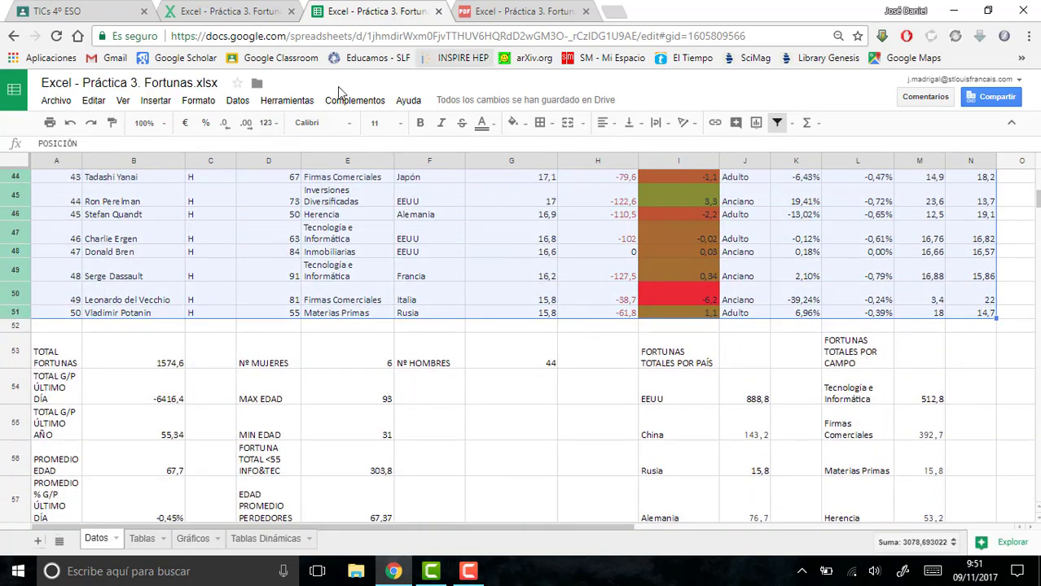
left_click(234, 101)
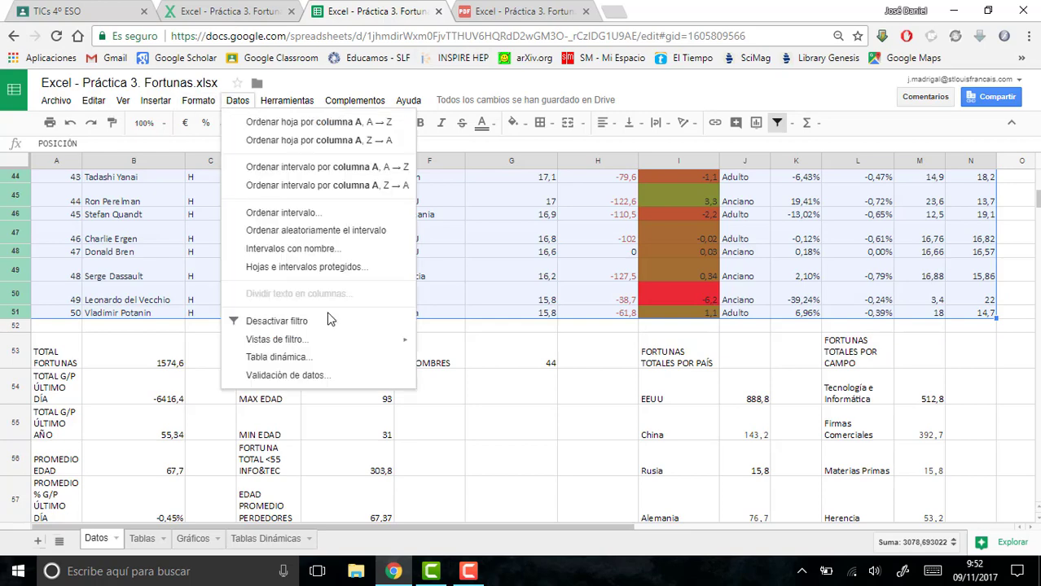
left_click(305, 360)
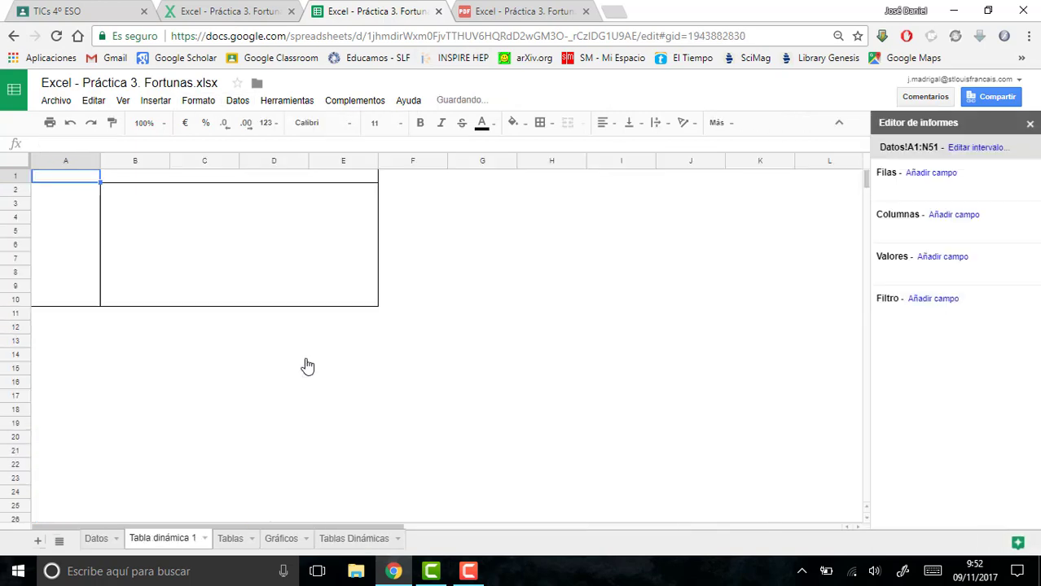
- Delete the empty Tablas Dinámicas sheet
right_click(380, 541)
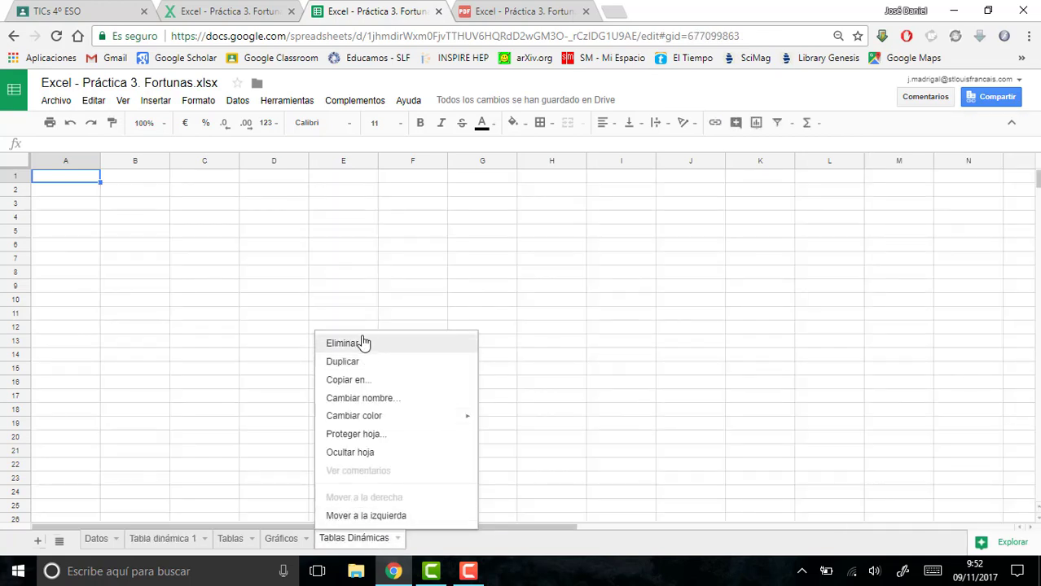
left_click(364, 342)
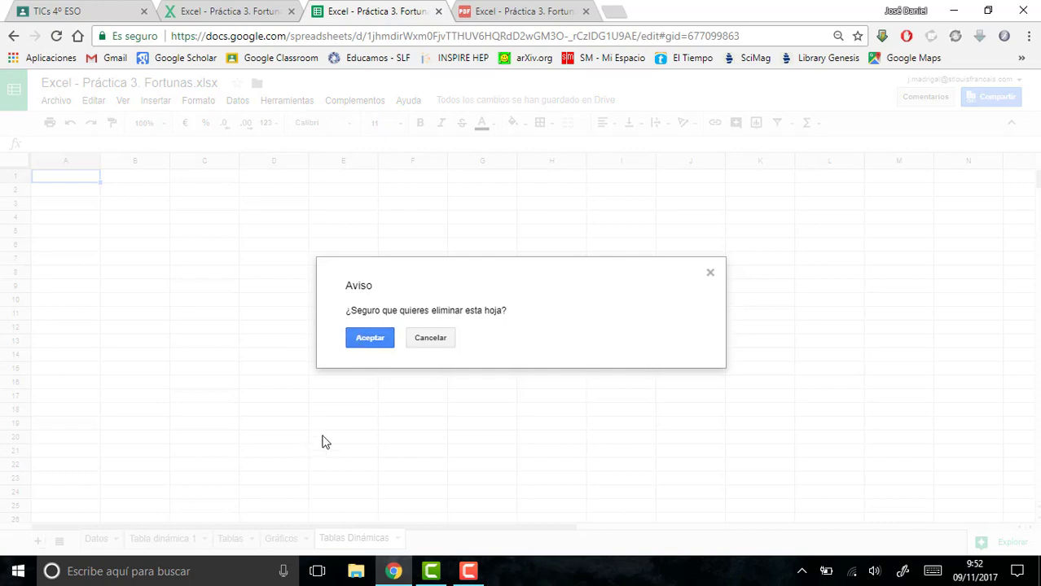
left_click(371, 337)
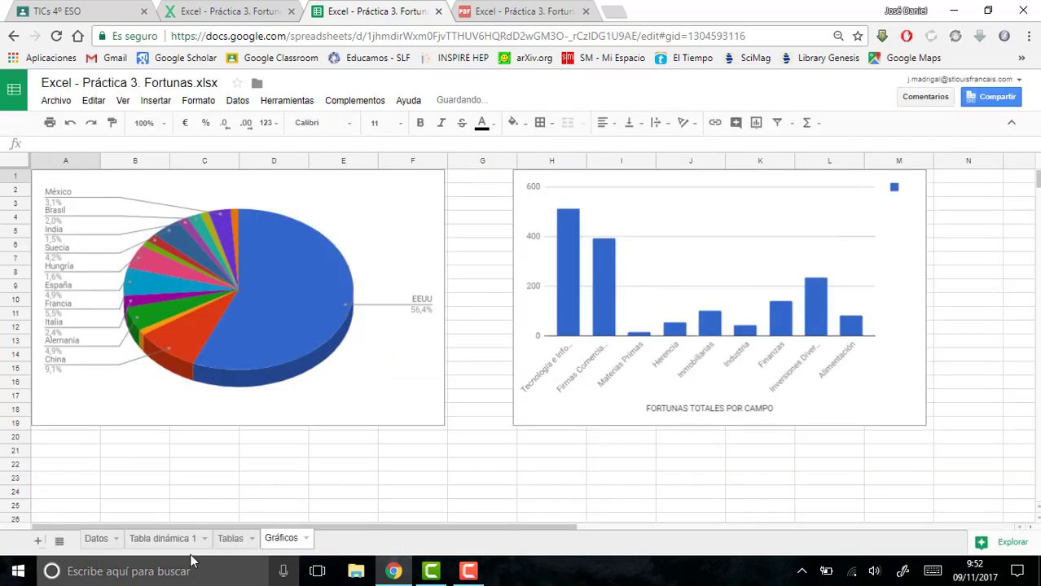
- Rename the new pivot table sheet as "Tablas Dinámicas"
left_click(183, 542)
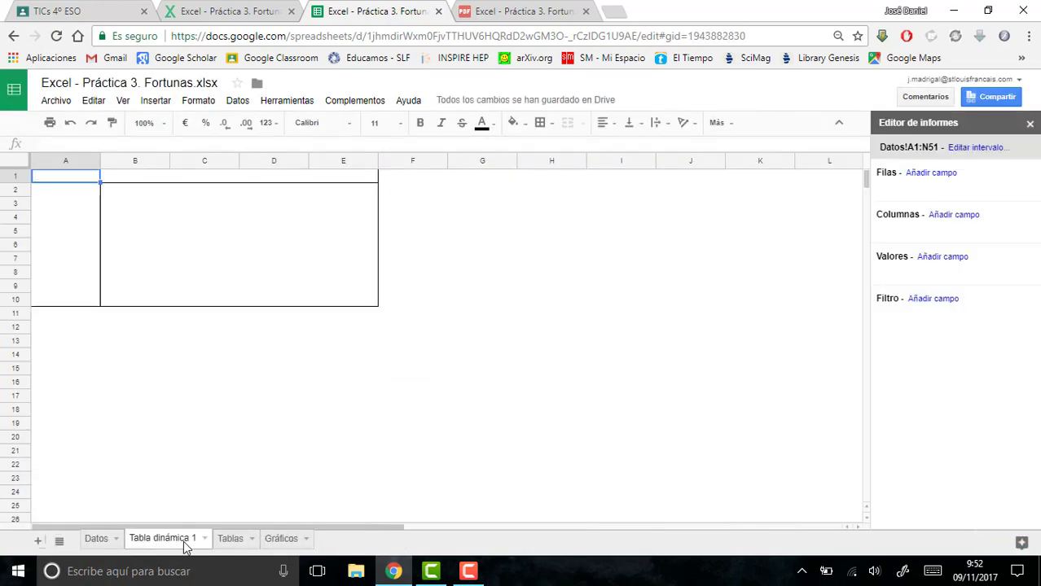
double_click(184, 544)
type("Tablas")
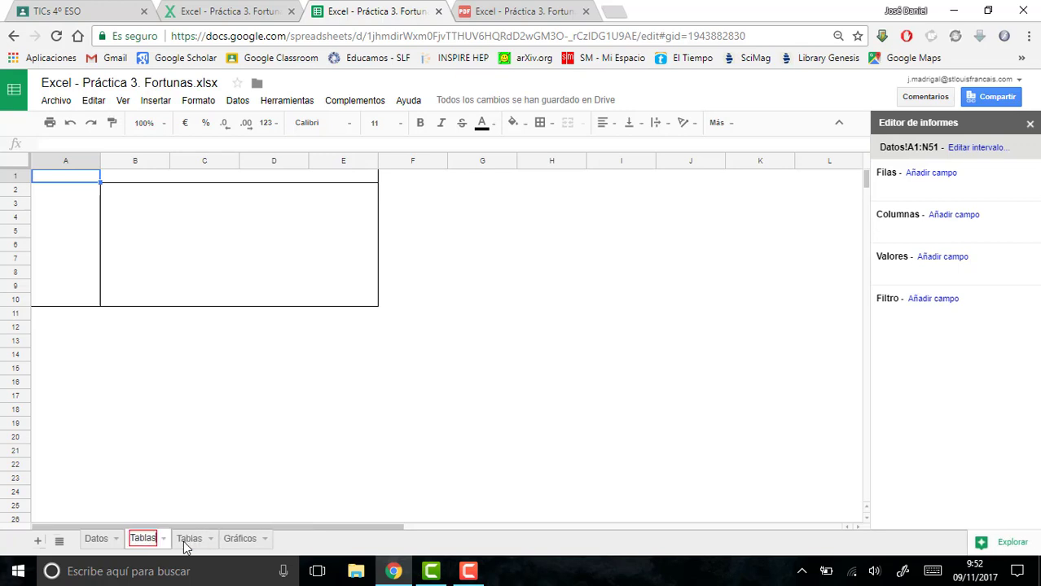
type(" D")
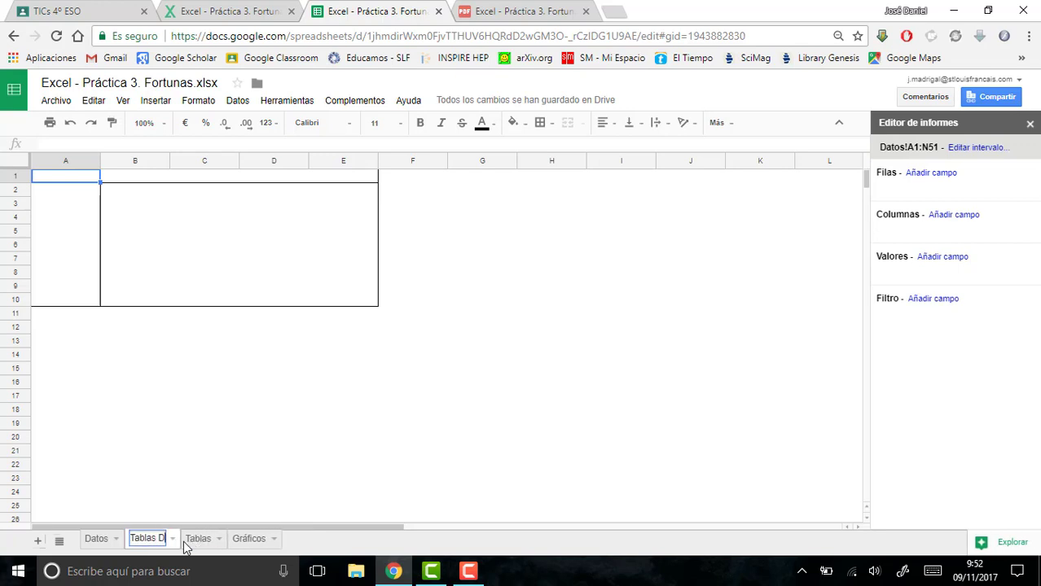
type("inámicas")
key("Return")
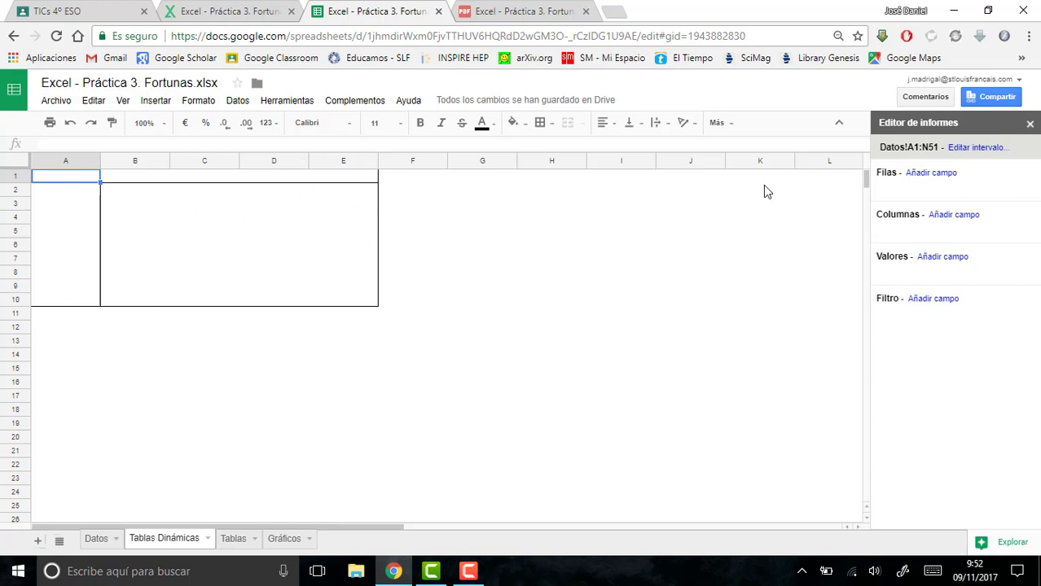
- Set up the pivot table with SEXO as rows, RANGO DE EDAD as columns and FORTUNA ESTIMADA (10^9 US $) as values
left_click(930, 174)
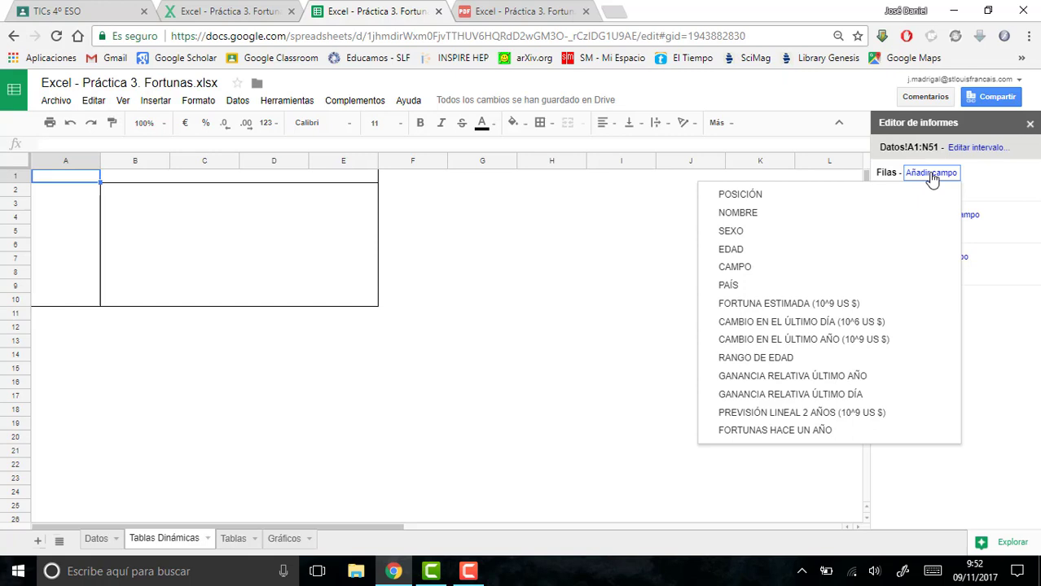
left_click(772, 231)
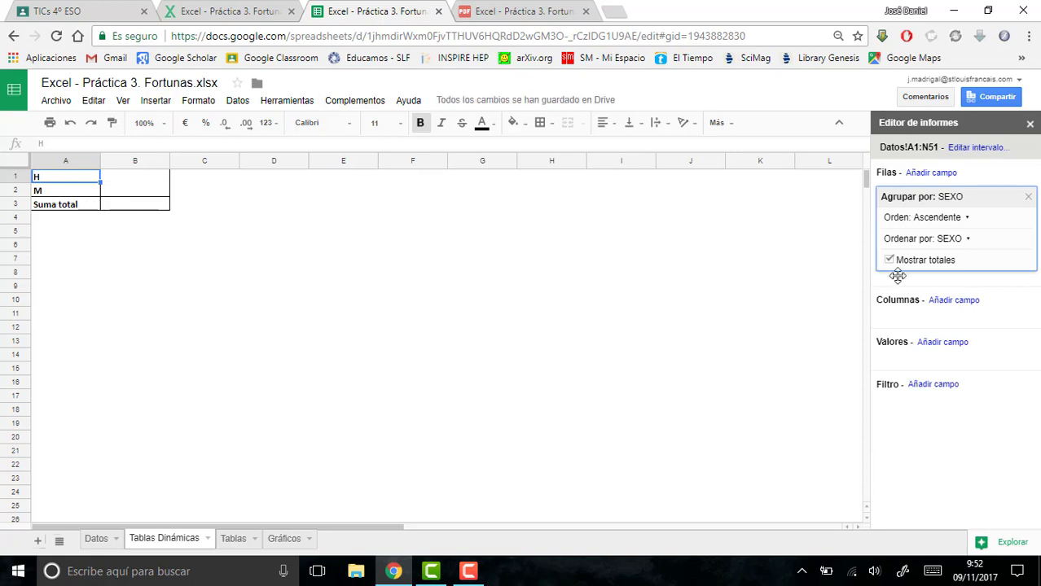
left_click(945, 303)
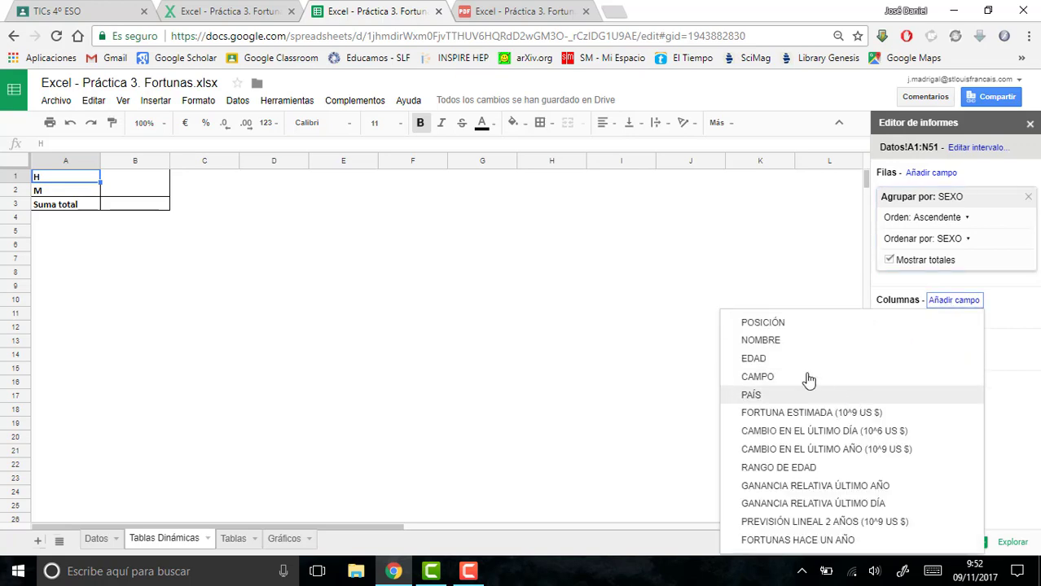
left_click(788, 469)
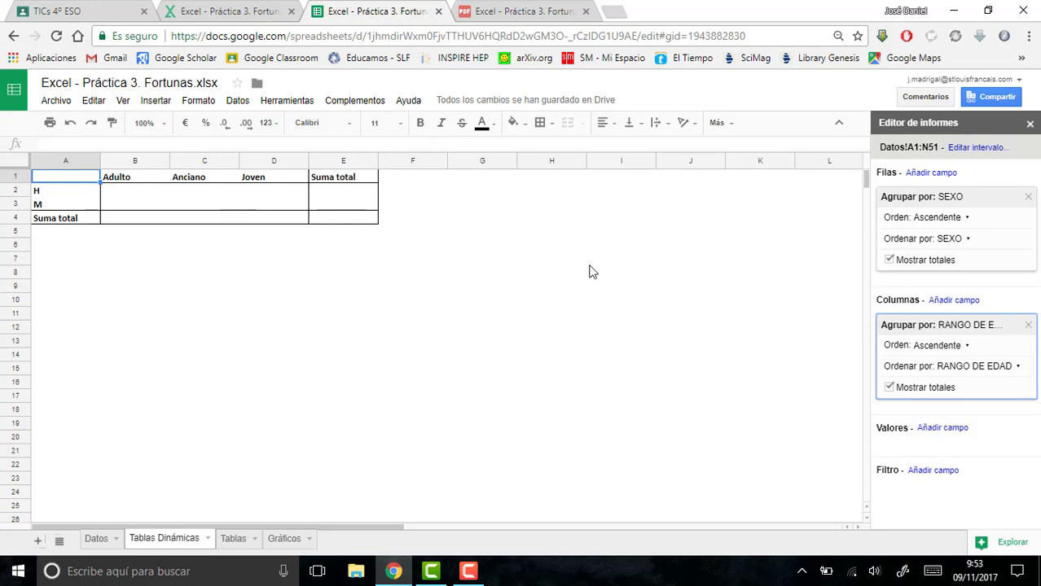
left_click(945, 429)
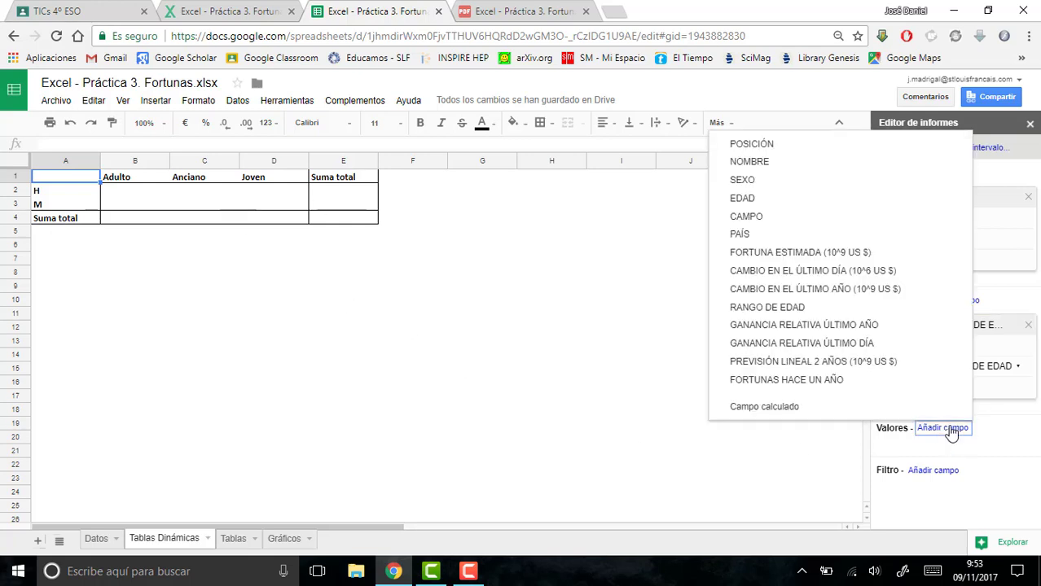
left_click(848, 254)
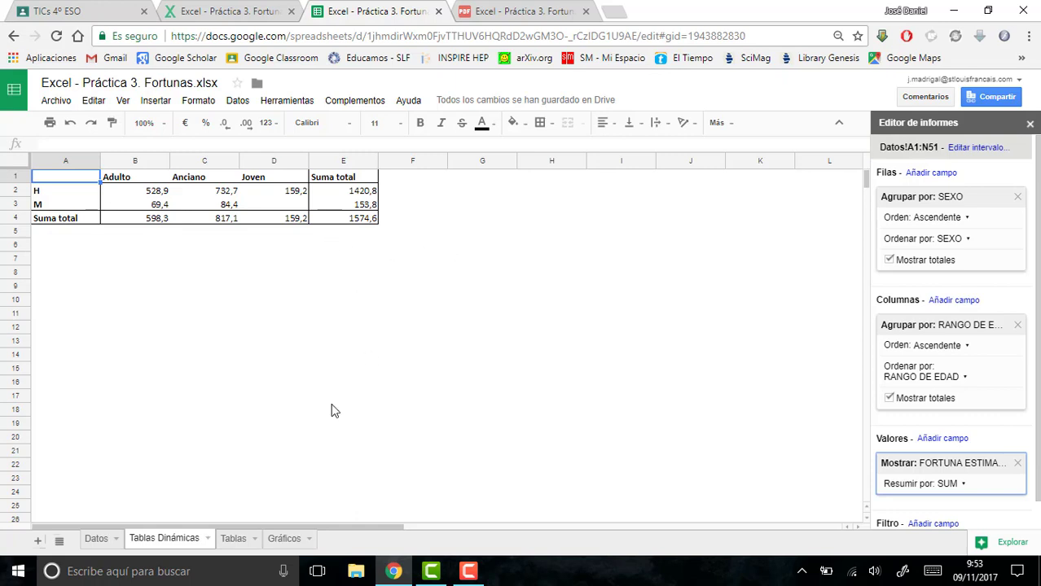
- Review the finished workbook across the Datos, Tablas Dinámicas, Tablas and Gráficos sheets
left_click(104, 540)
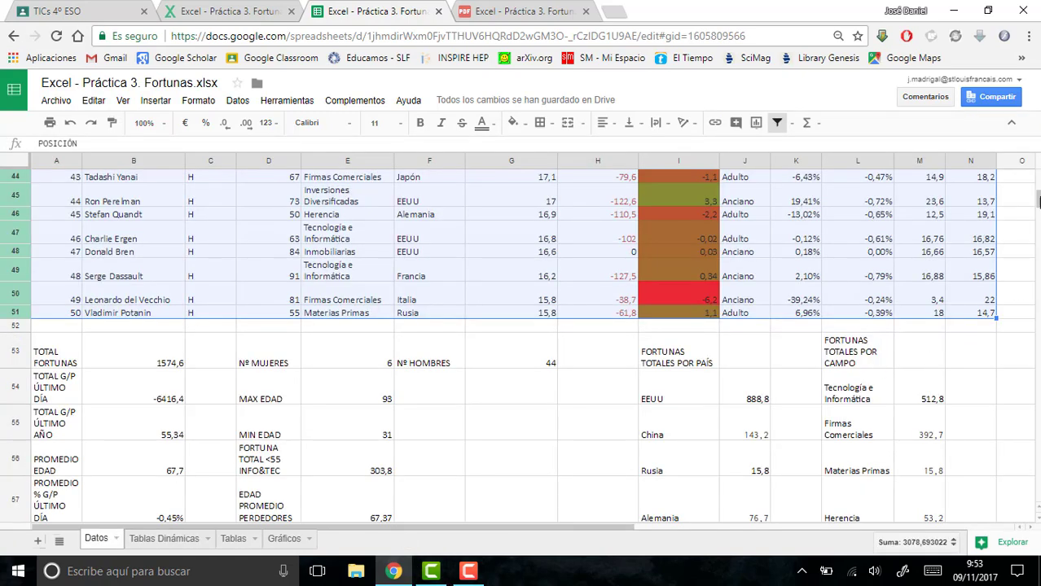
mouse_move(1039, 201)
left_mouse_down()
mouse_move(1039, 214)
mouse_move(1038, 196)
left_mouse_up()
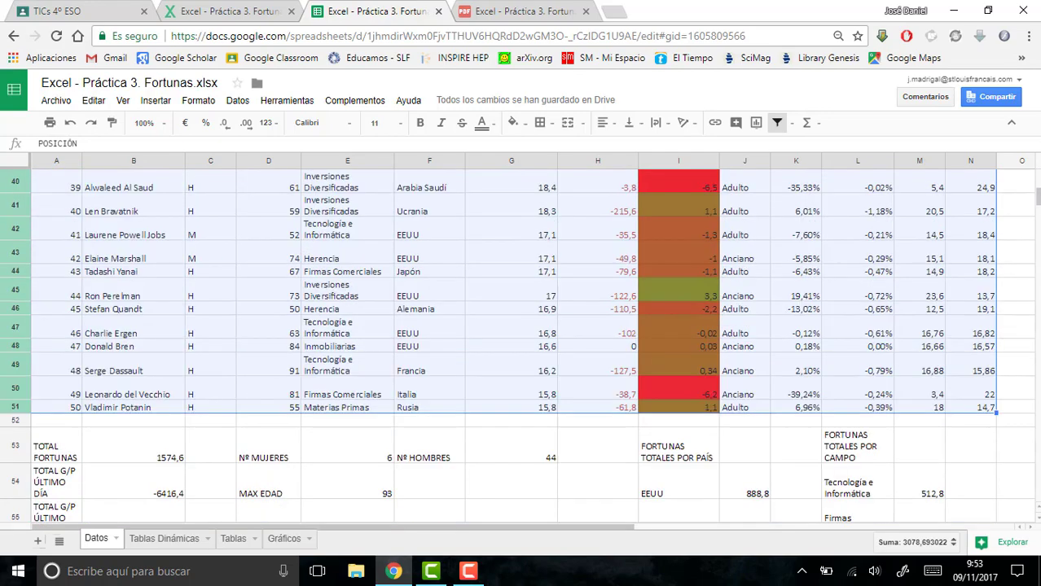
left_click(197, 538)
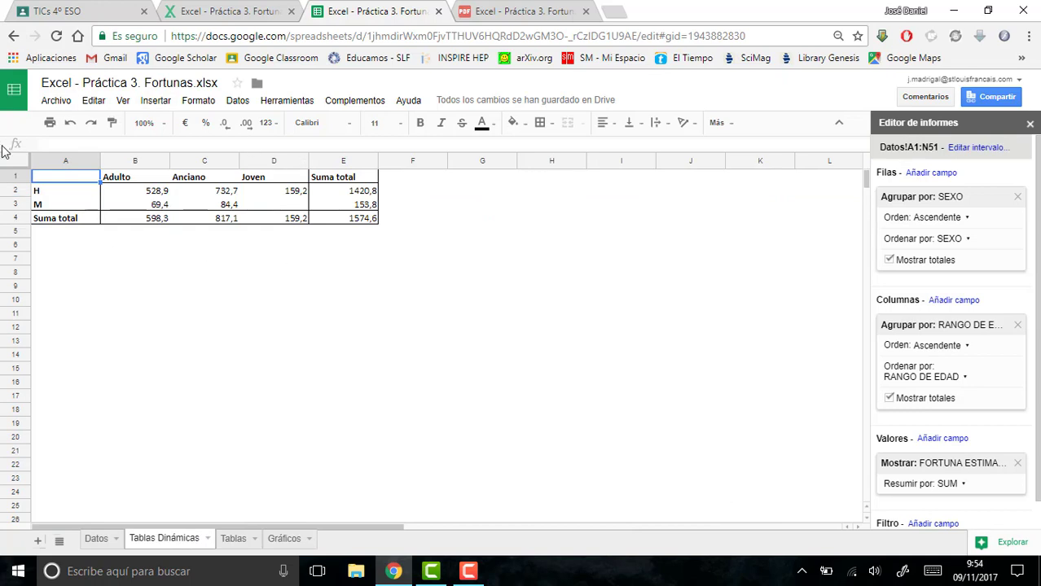
left_click(238, 539)
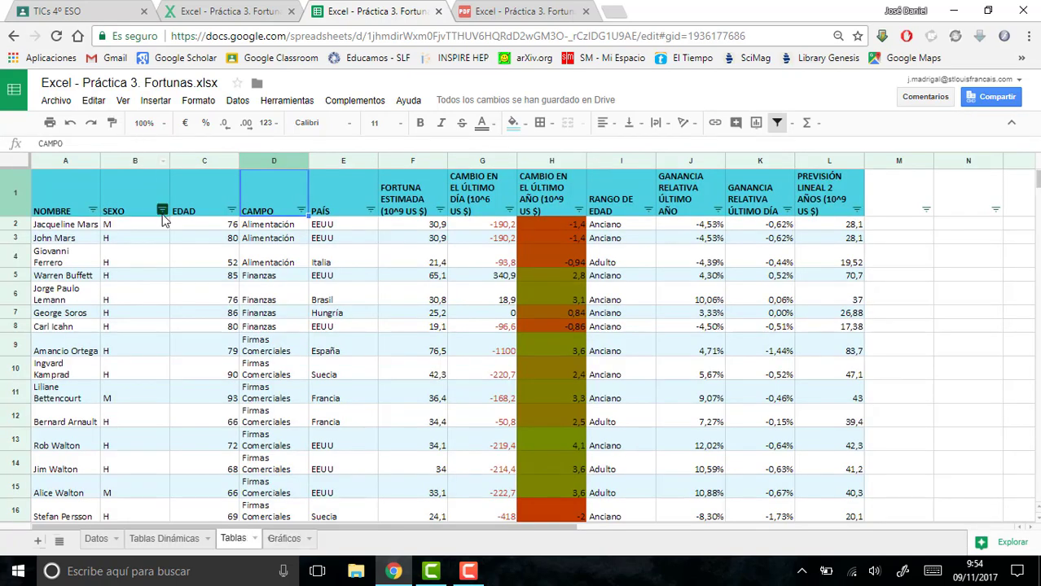
left_click(309, 541)
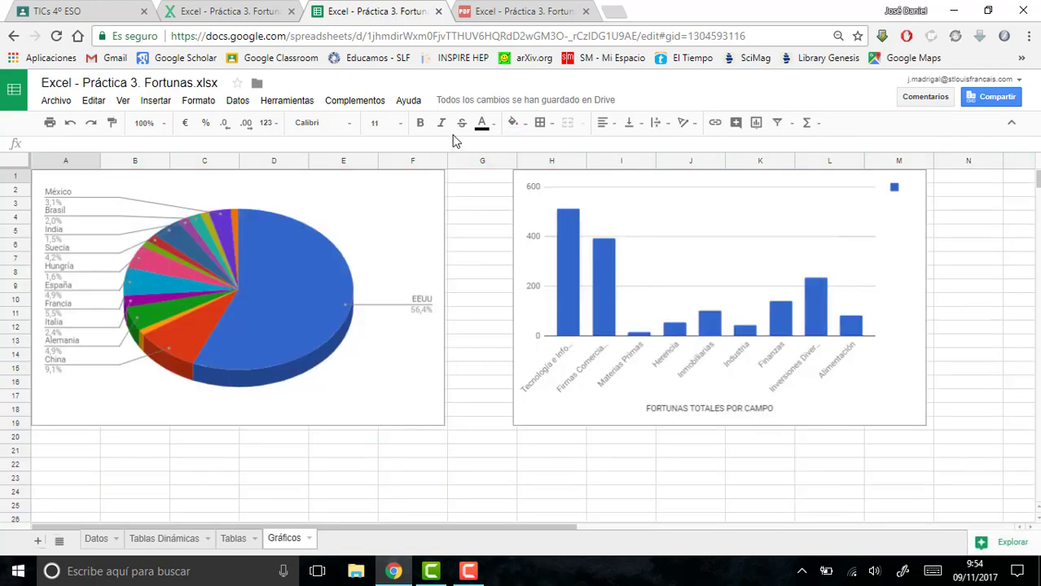